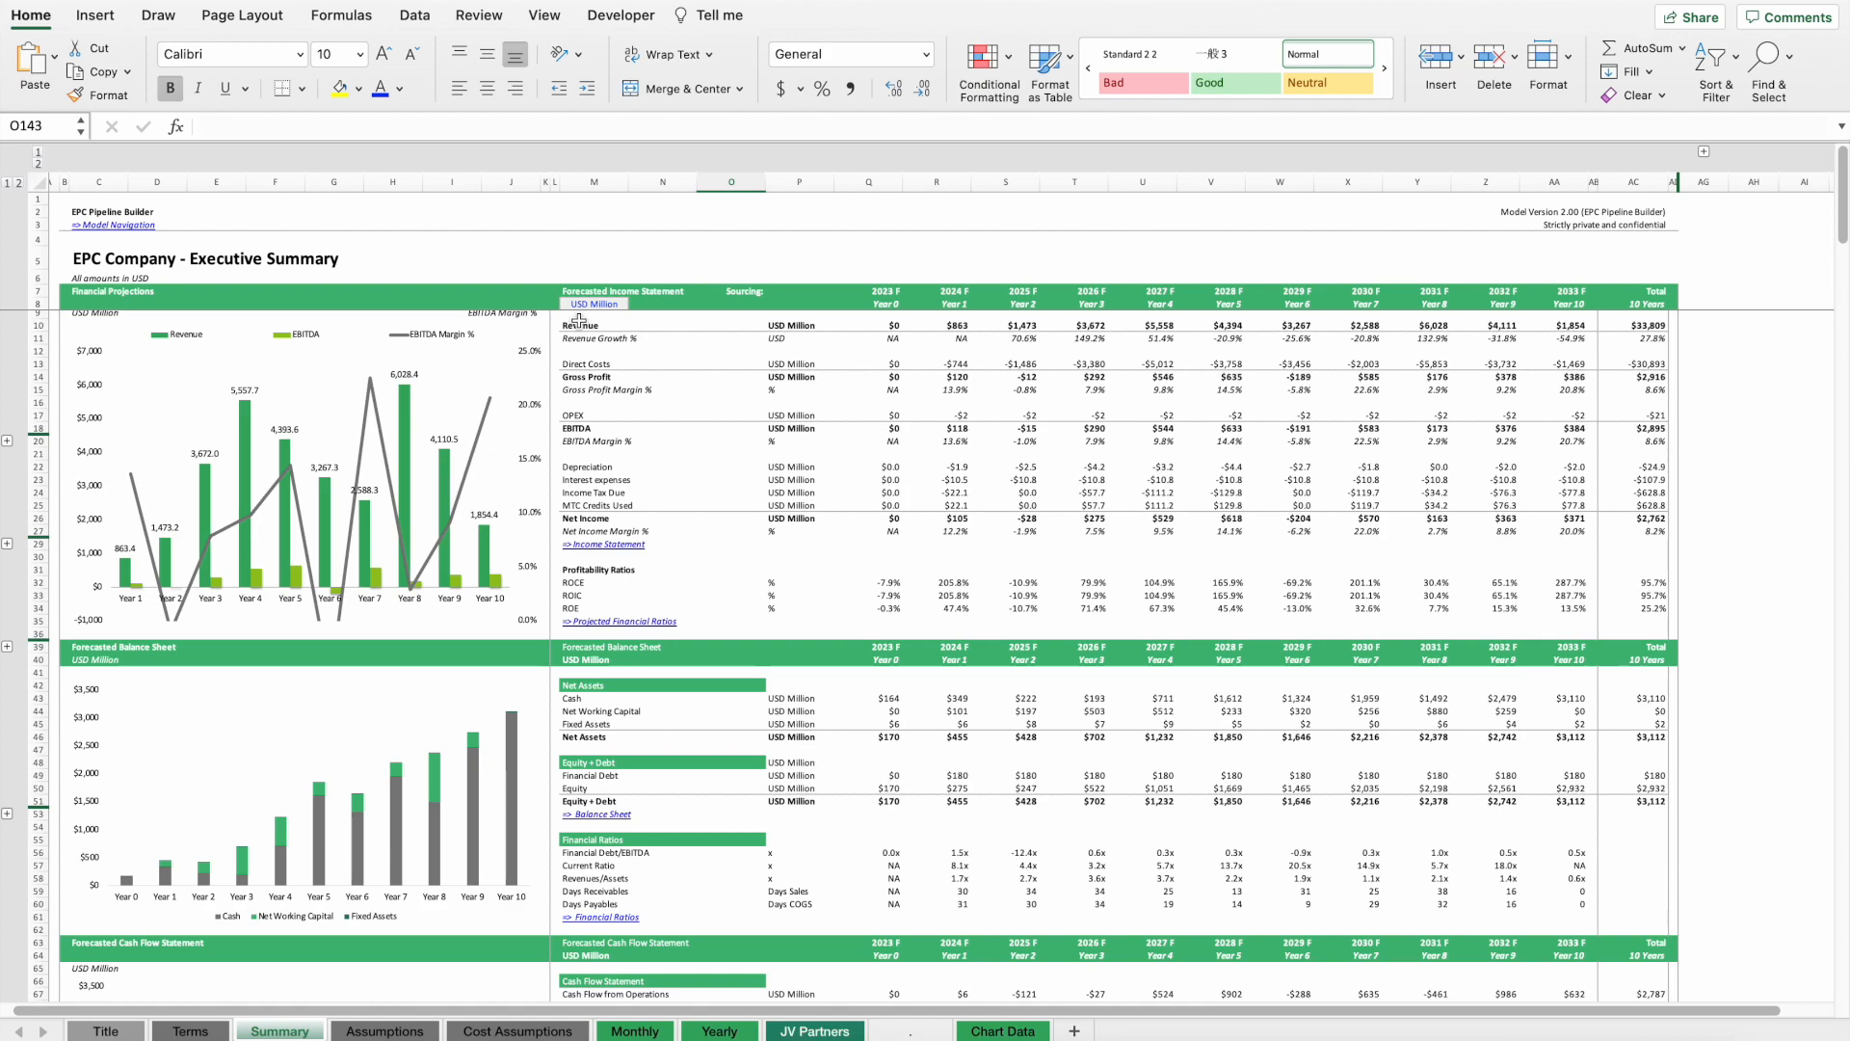
# Exclude Contract 3 from the contract overview, then include it again.
pyautogui.scroll(-15, 772, 489)
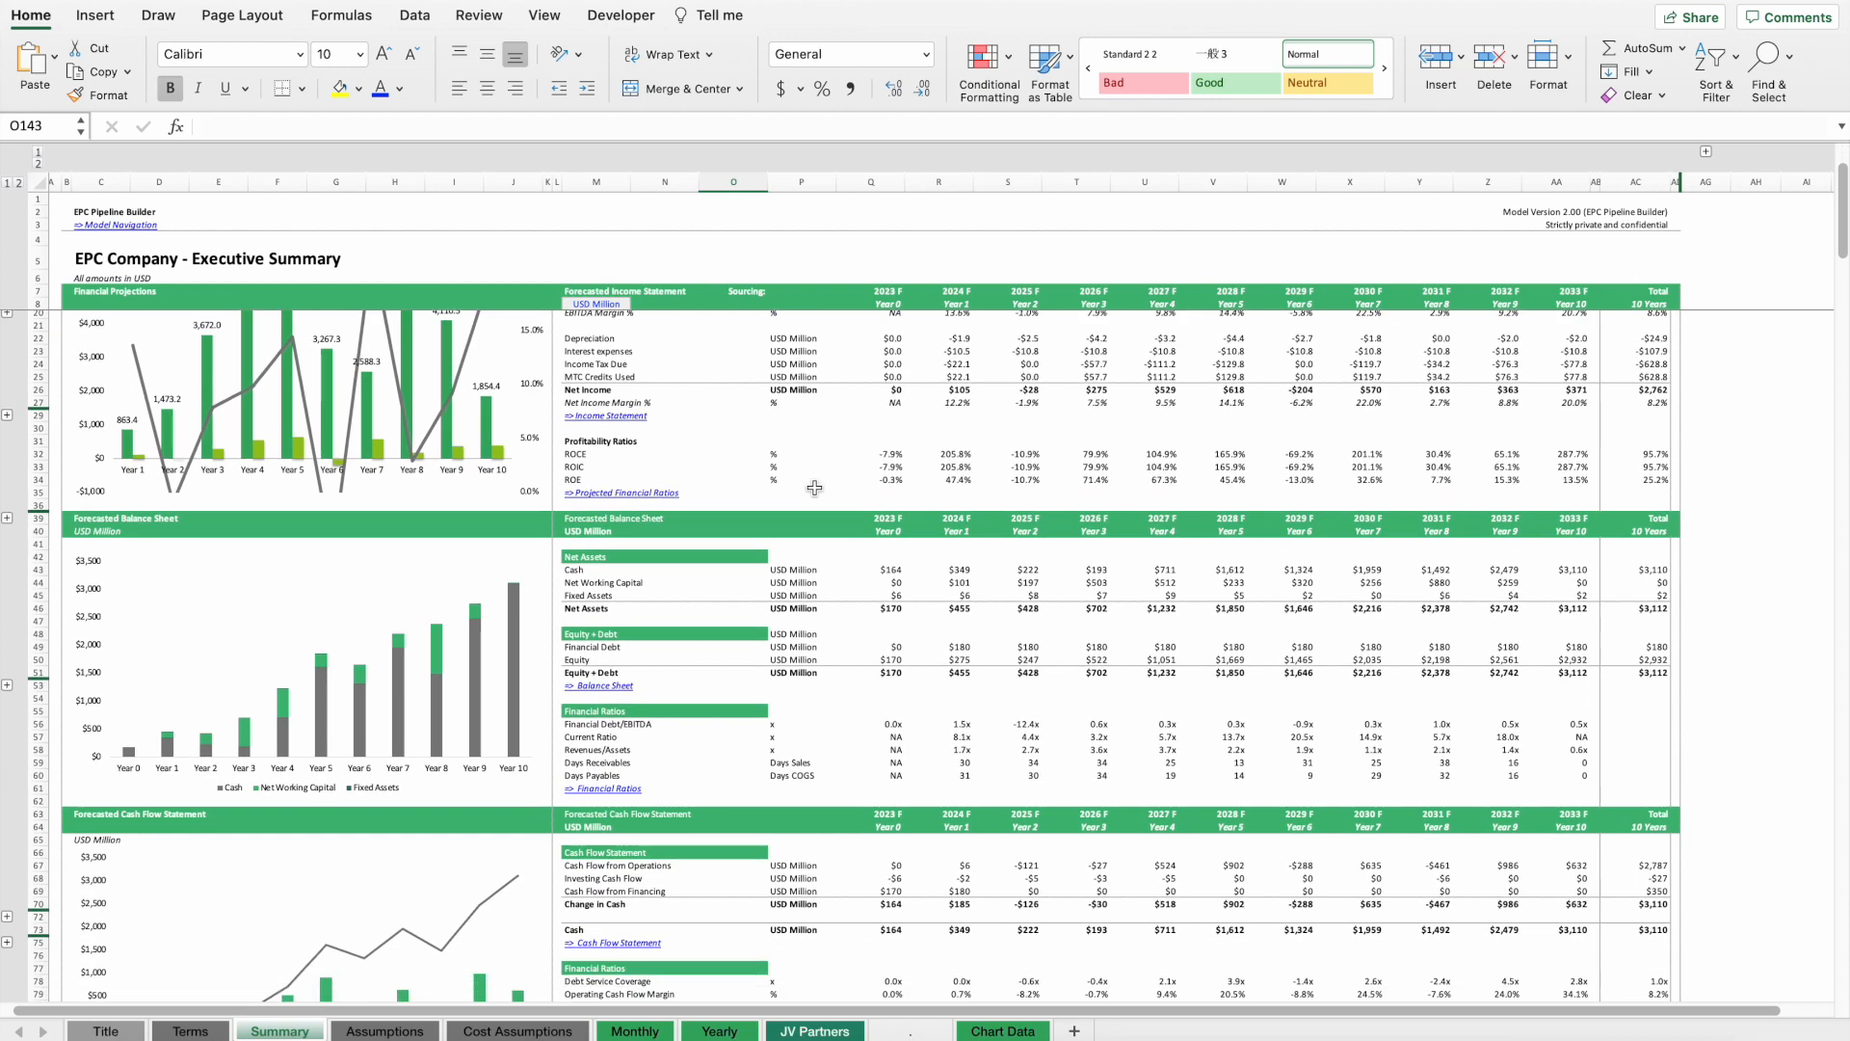
pyautogui.scroll(-20, 814, 488)
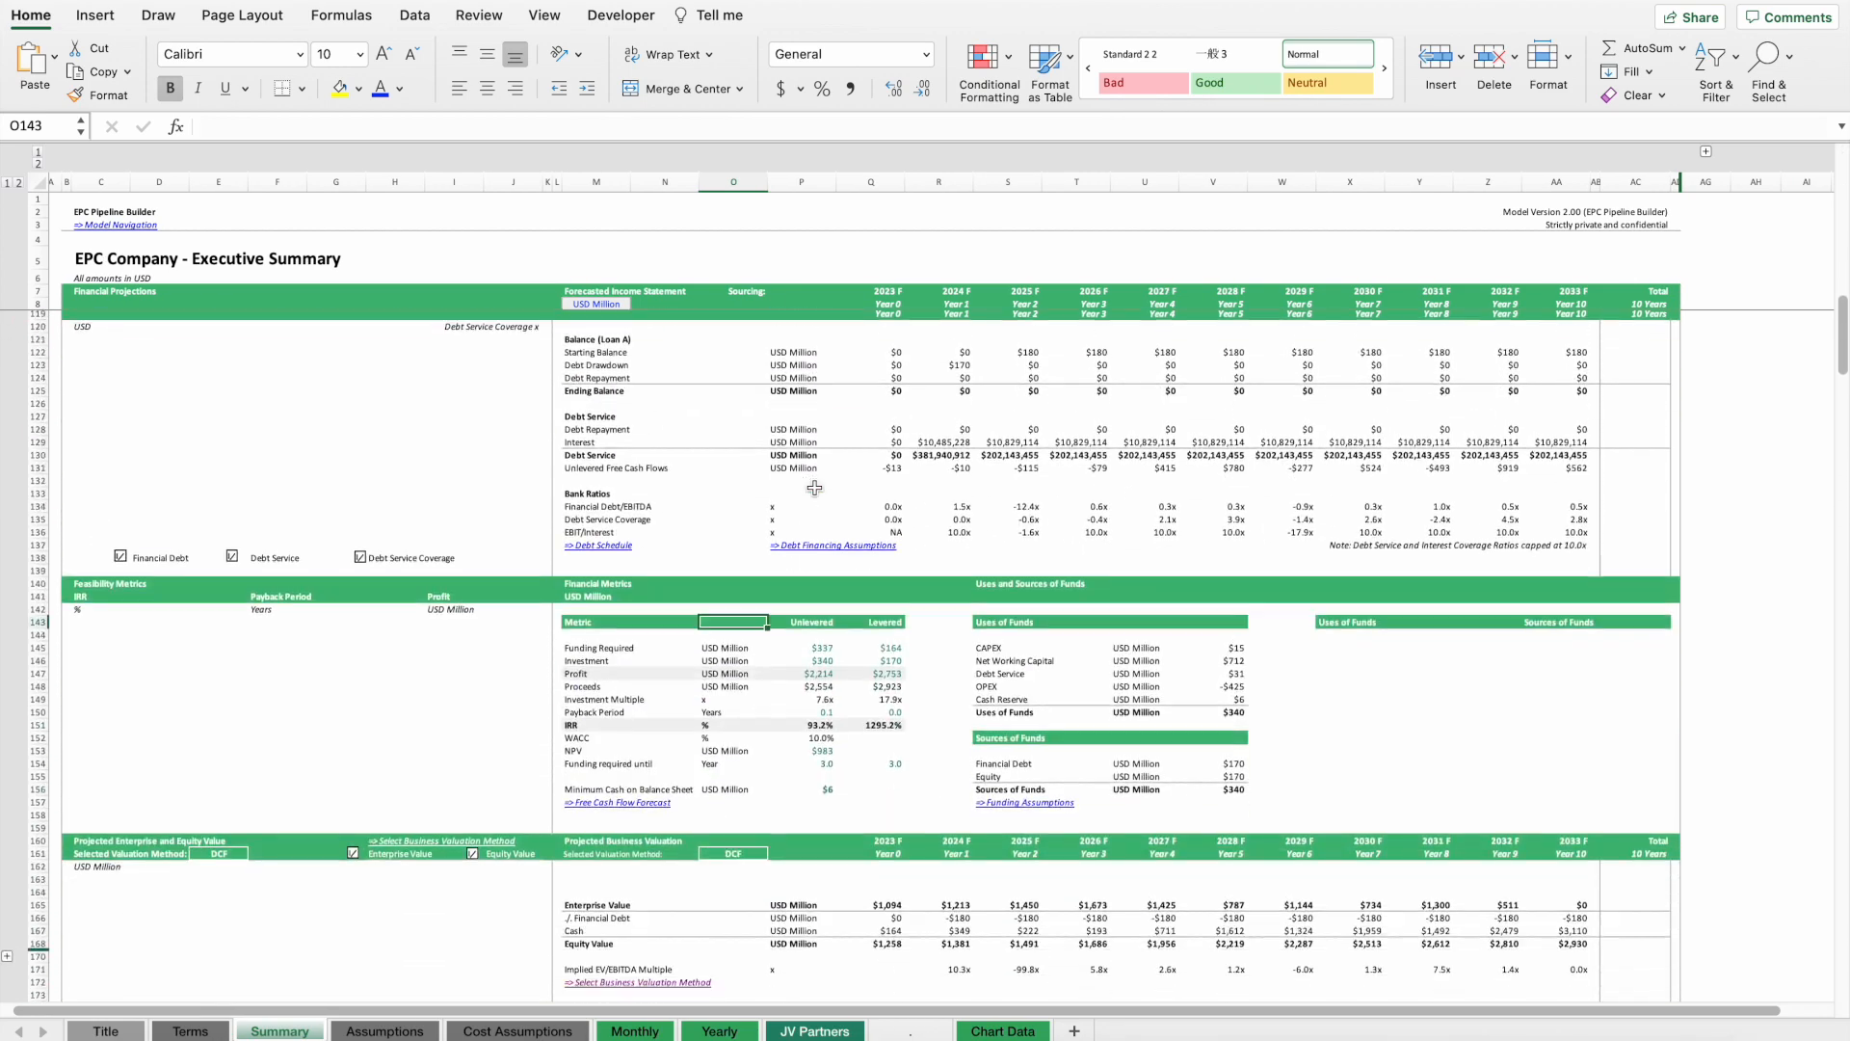
pyautogui.scroll(-4, 814, 488)
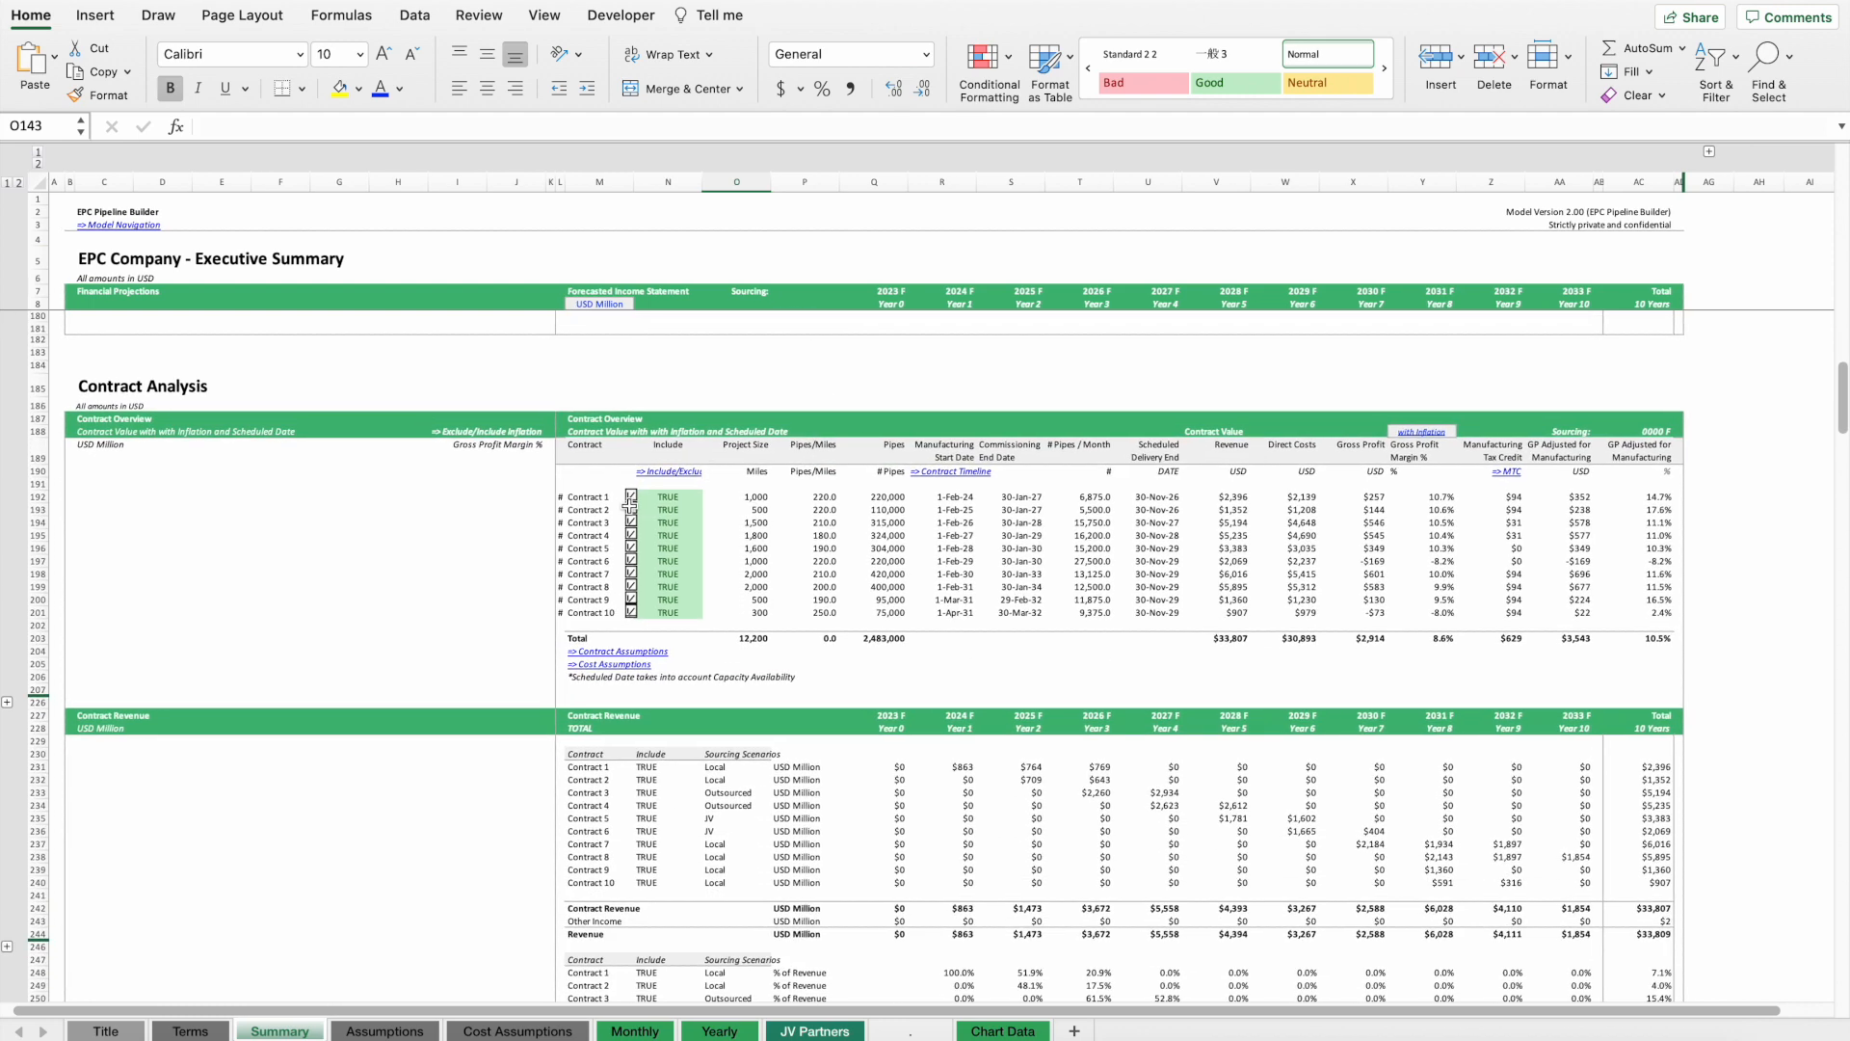
pyautogui.click(631, 522)
pyautogui.click(632, 547)
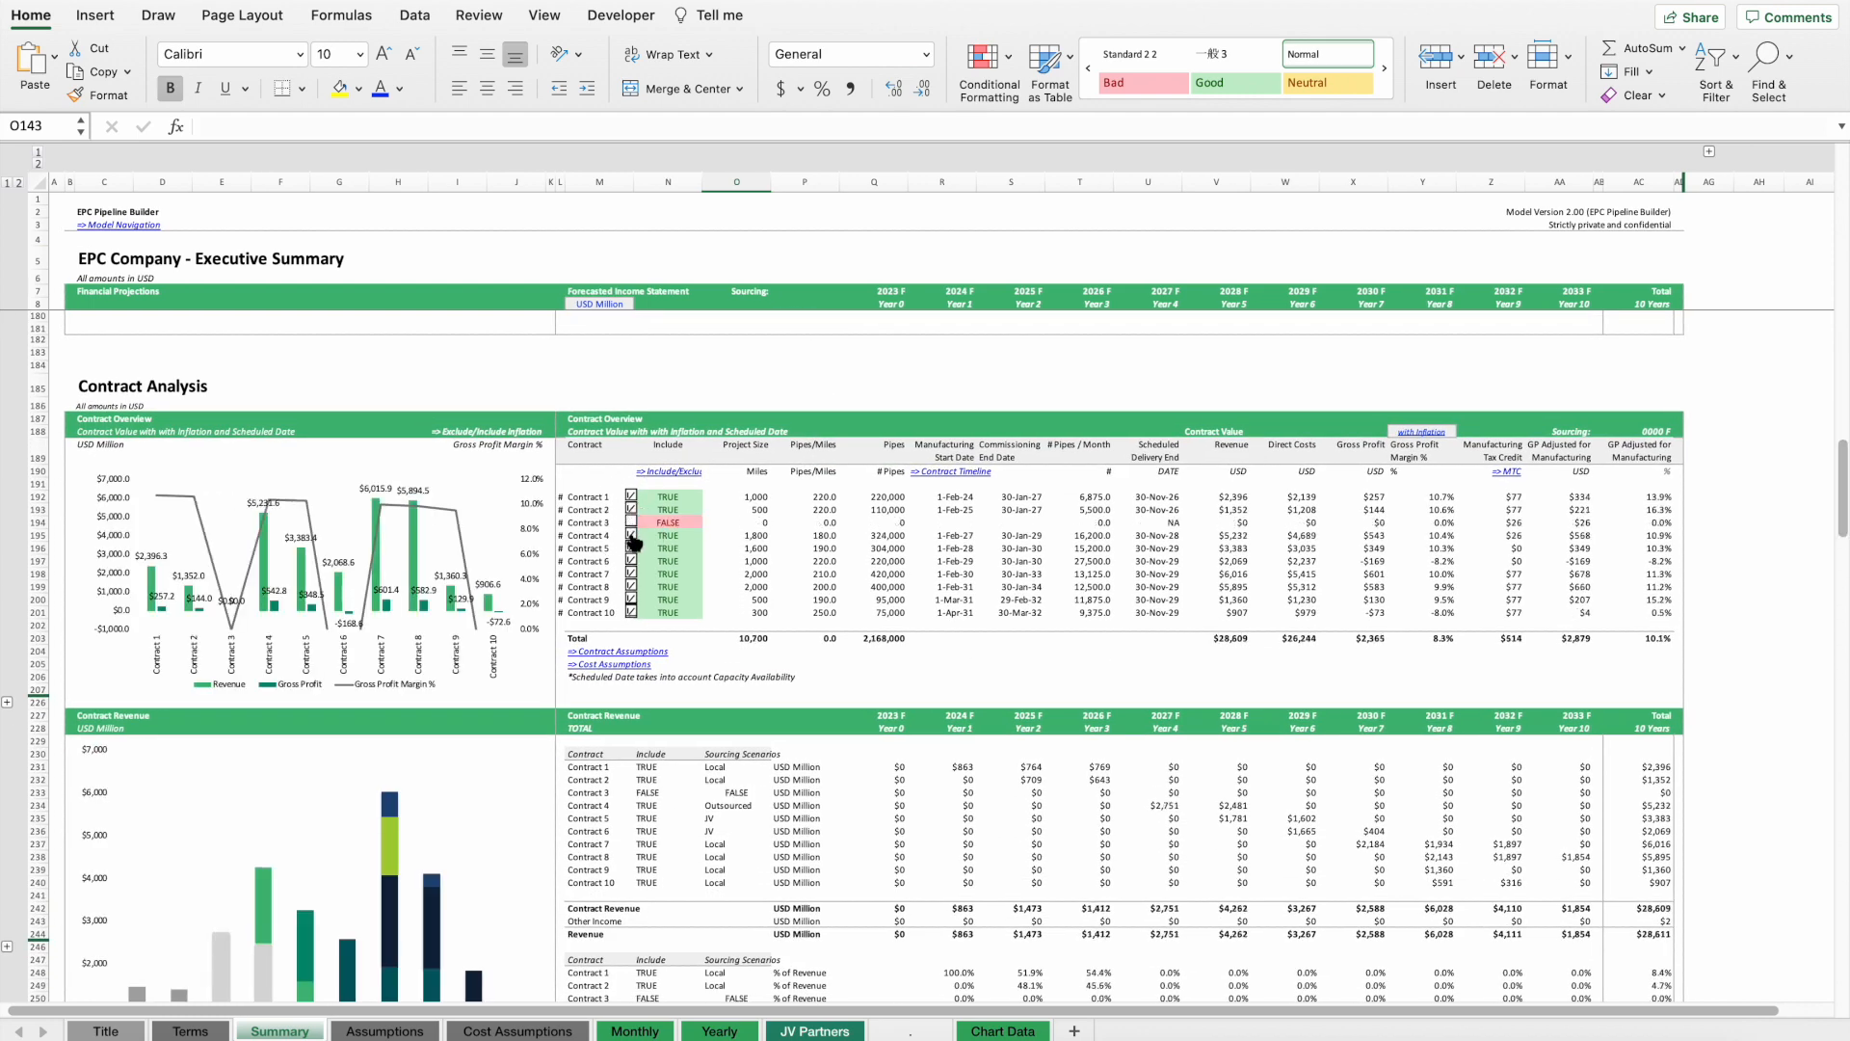
pyautogui.click(631, 522)
pyautogui.click(631, 548)
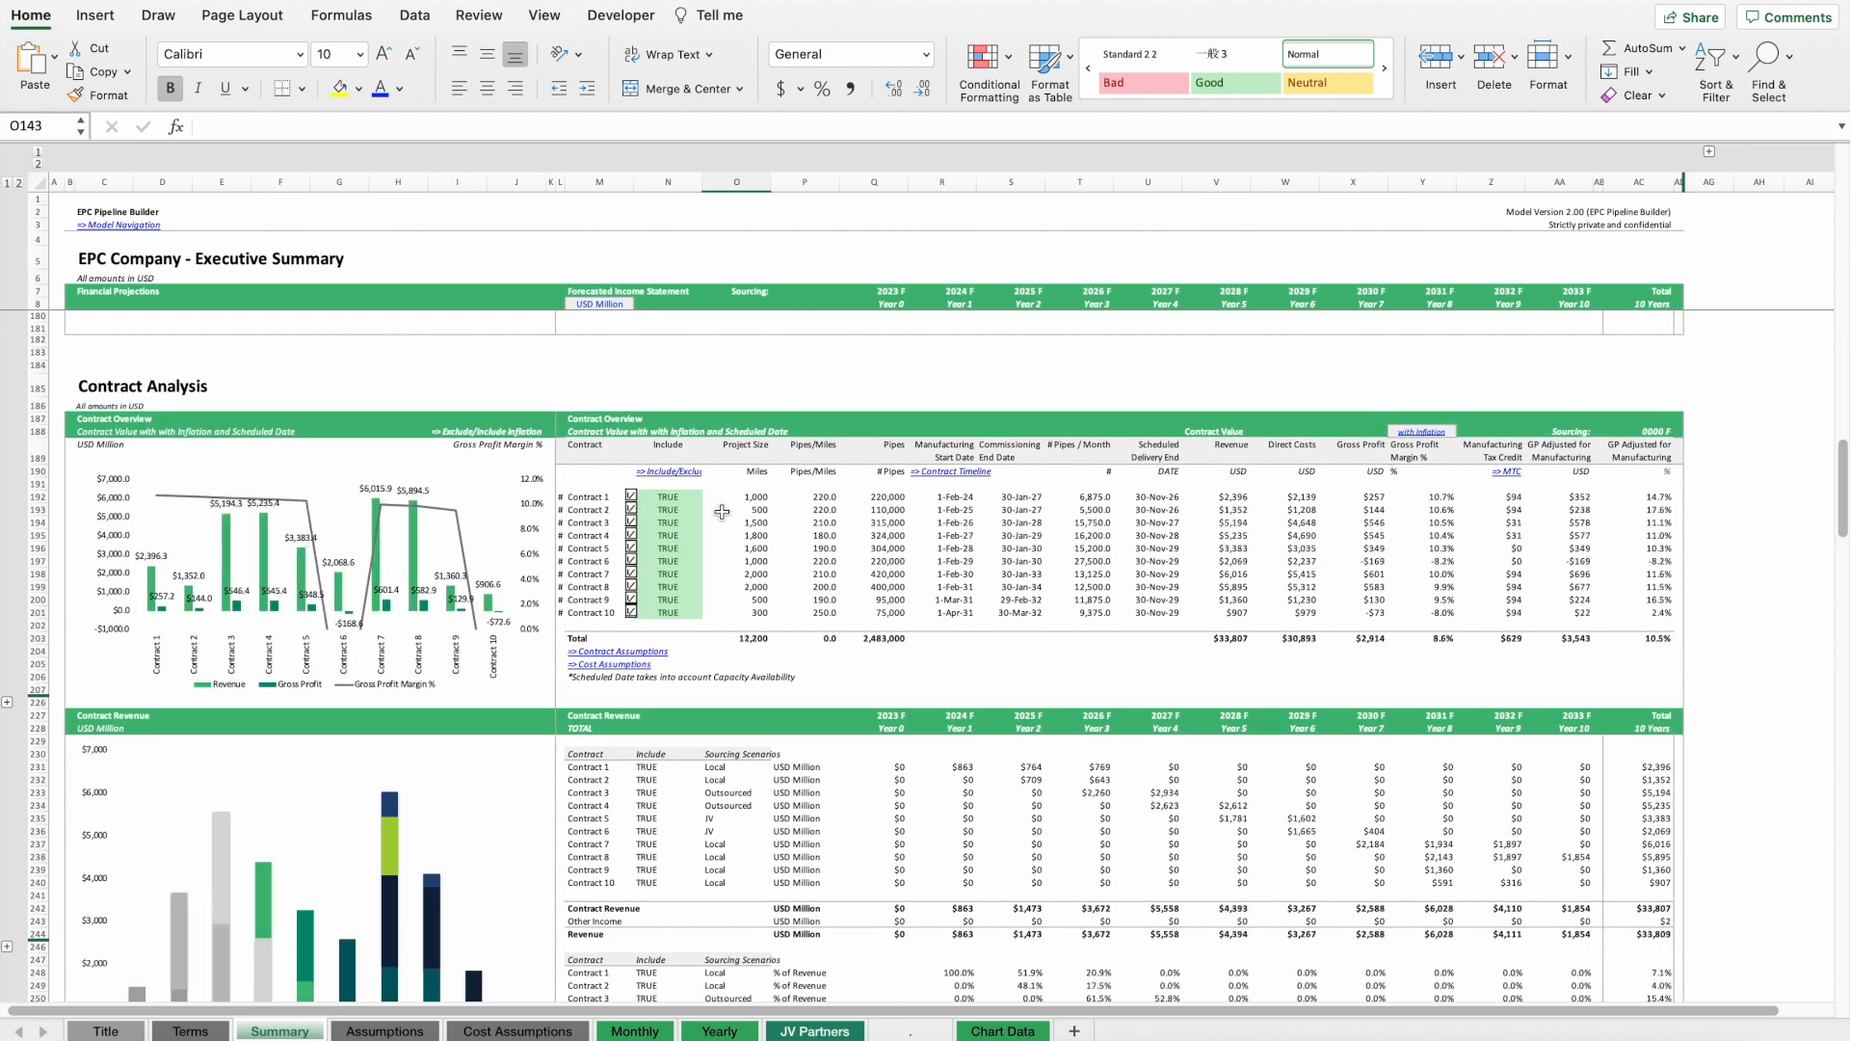
# Select the Pipes/Miles and Pipes columns of the contract overview to inspect their formulas.
pyautogui.click(810, 474)
pyautogui.moveTo(810, 497); pyautogui.dragTo(811, 578)
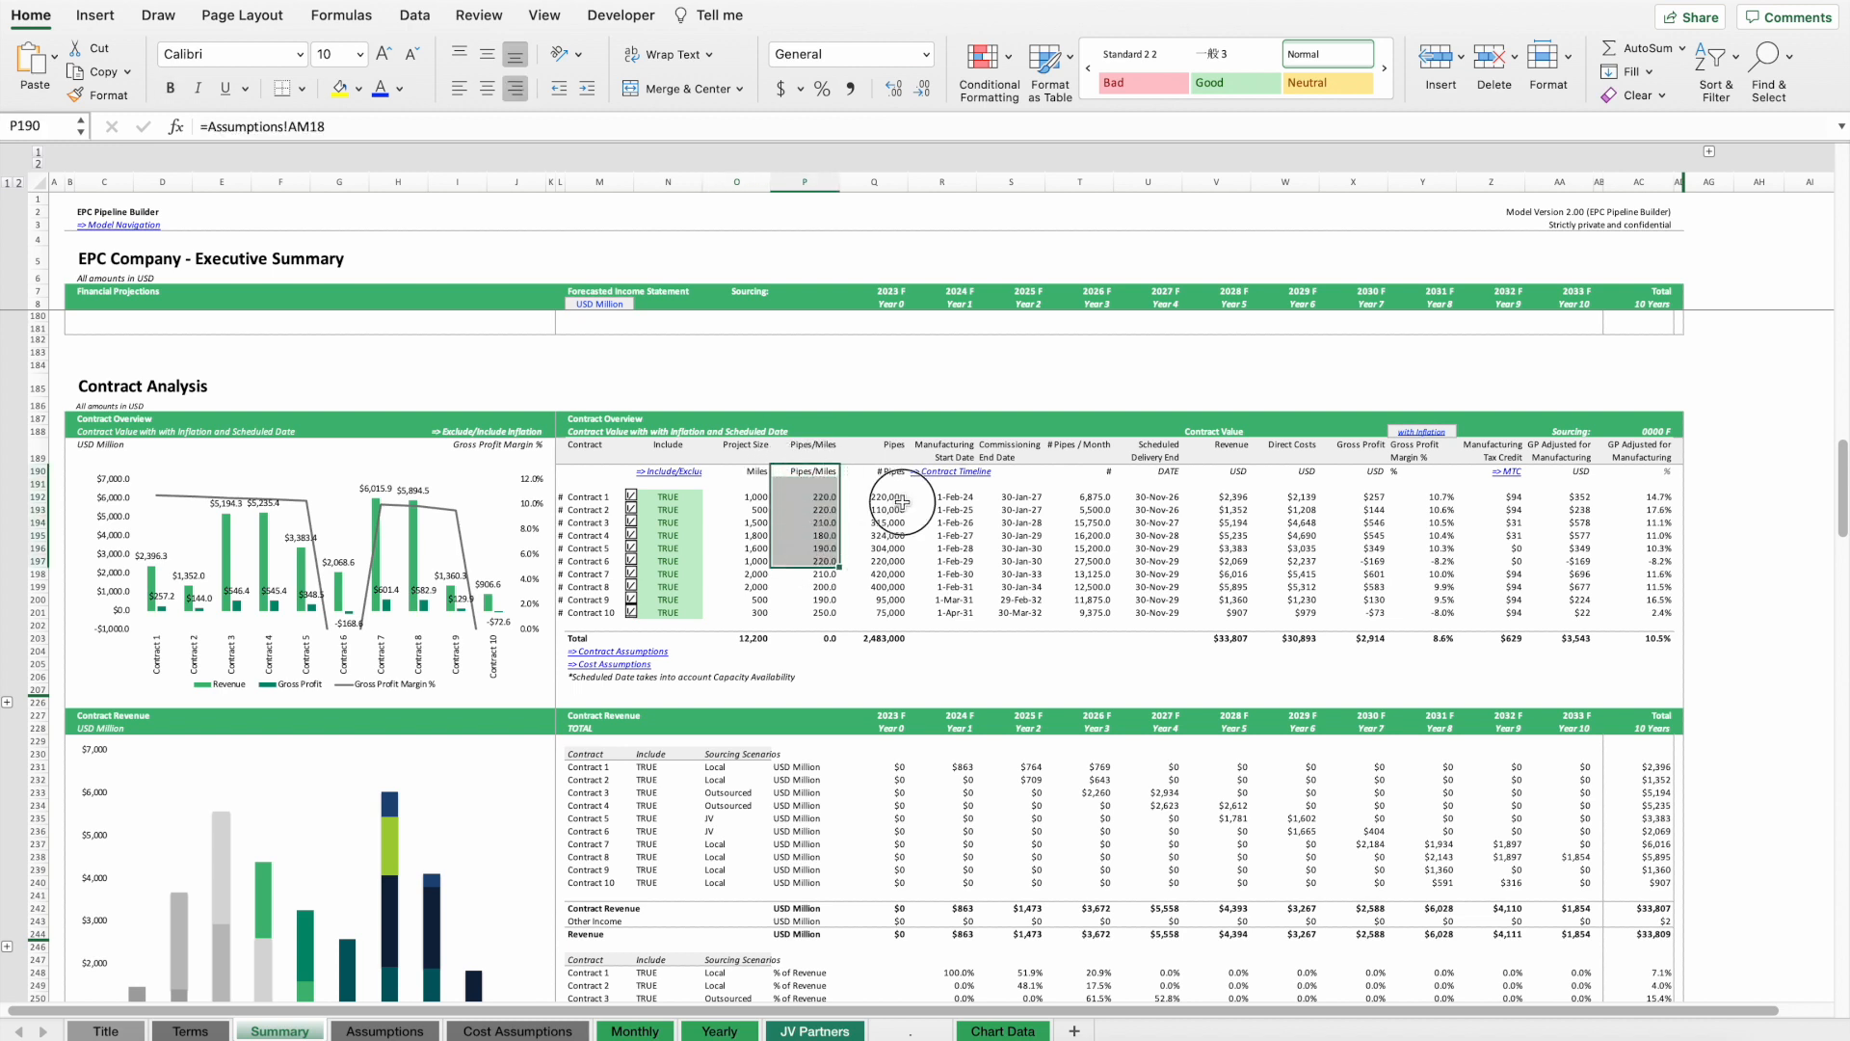
pyautogui.moveTo(888, 496); pyautogui.dragTo(888, 606)
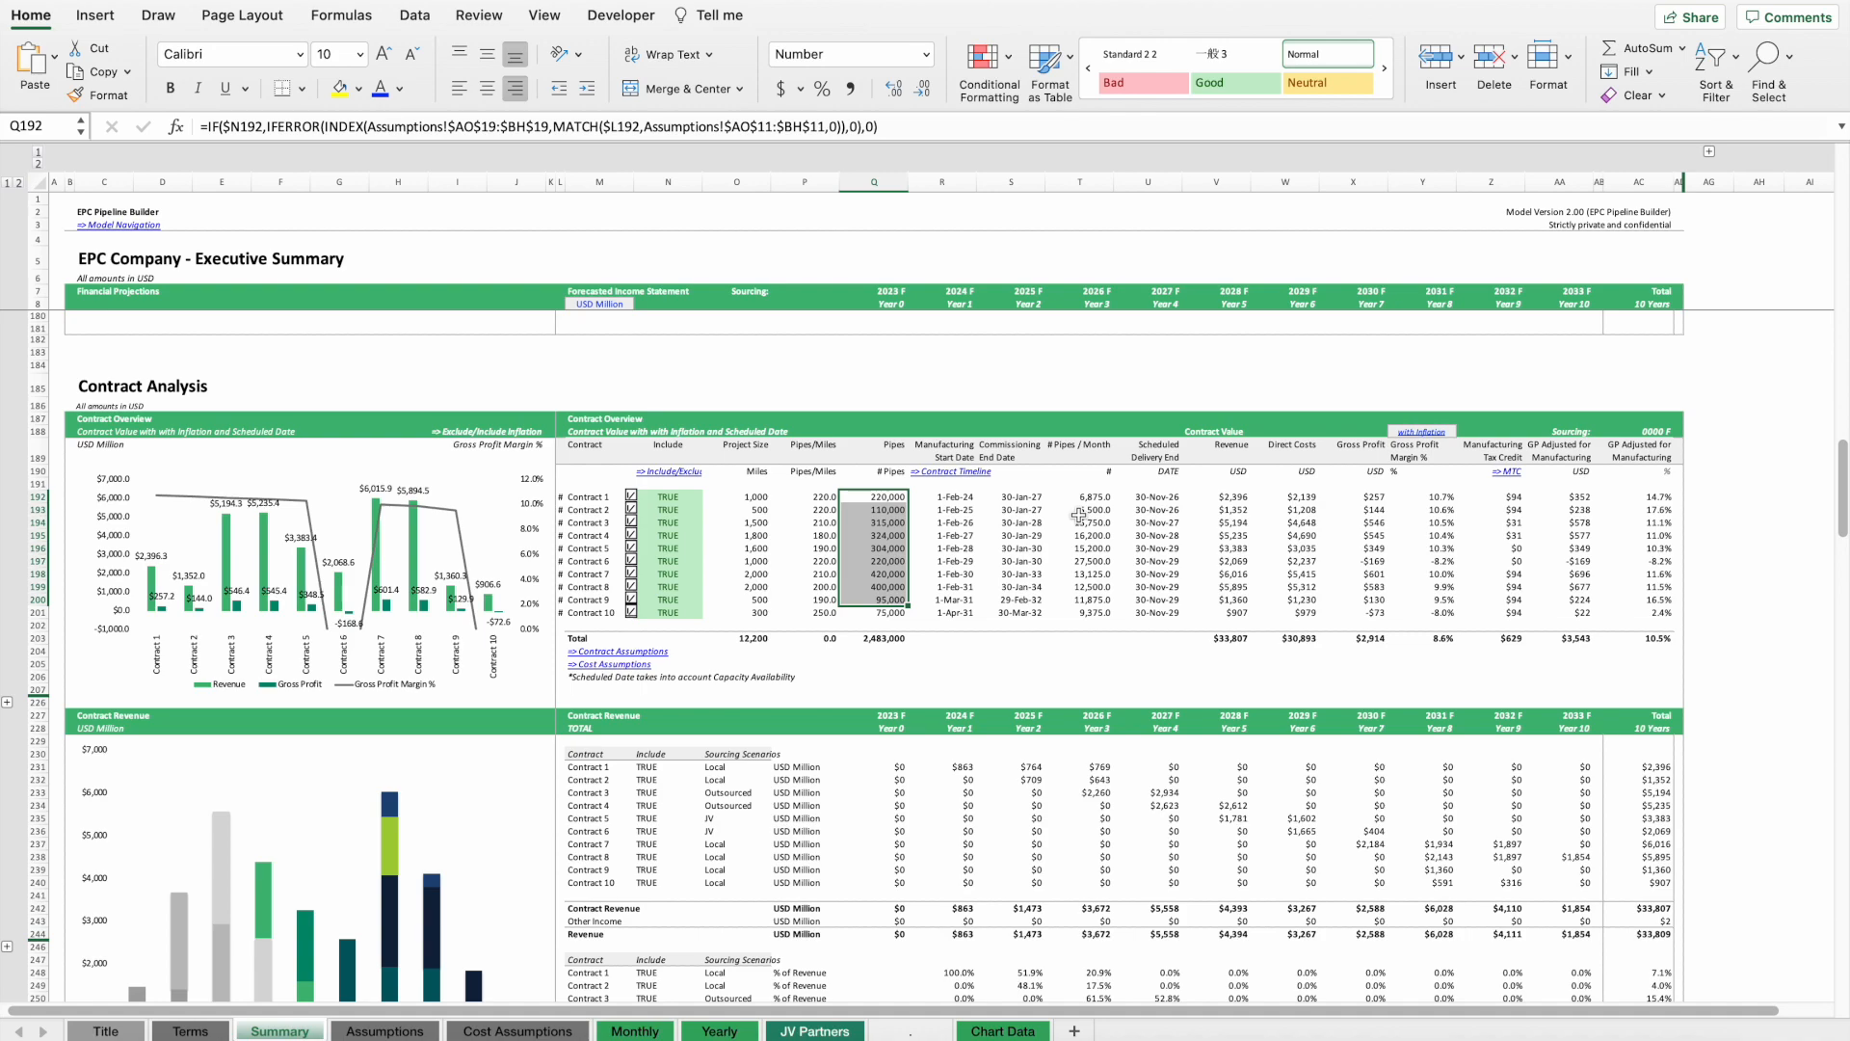
# Scroll through the Executive Summary sheet's sections from the top down to JV Partners.
pyautogui.scroll(15, 1077, 516)
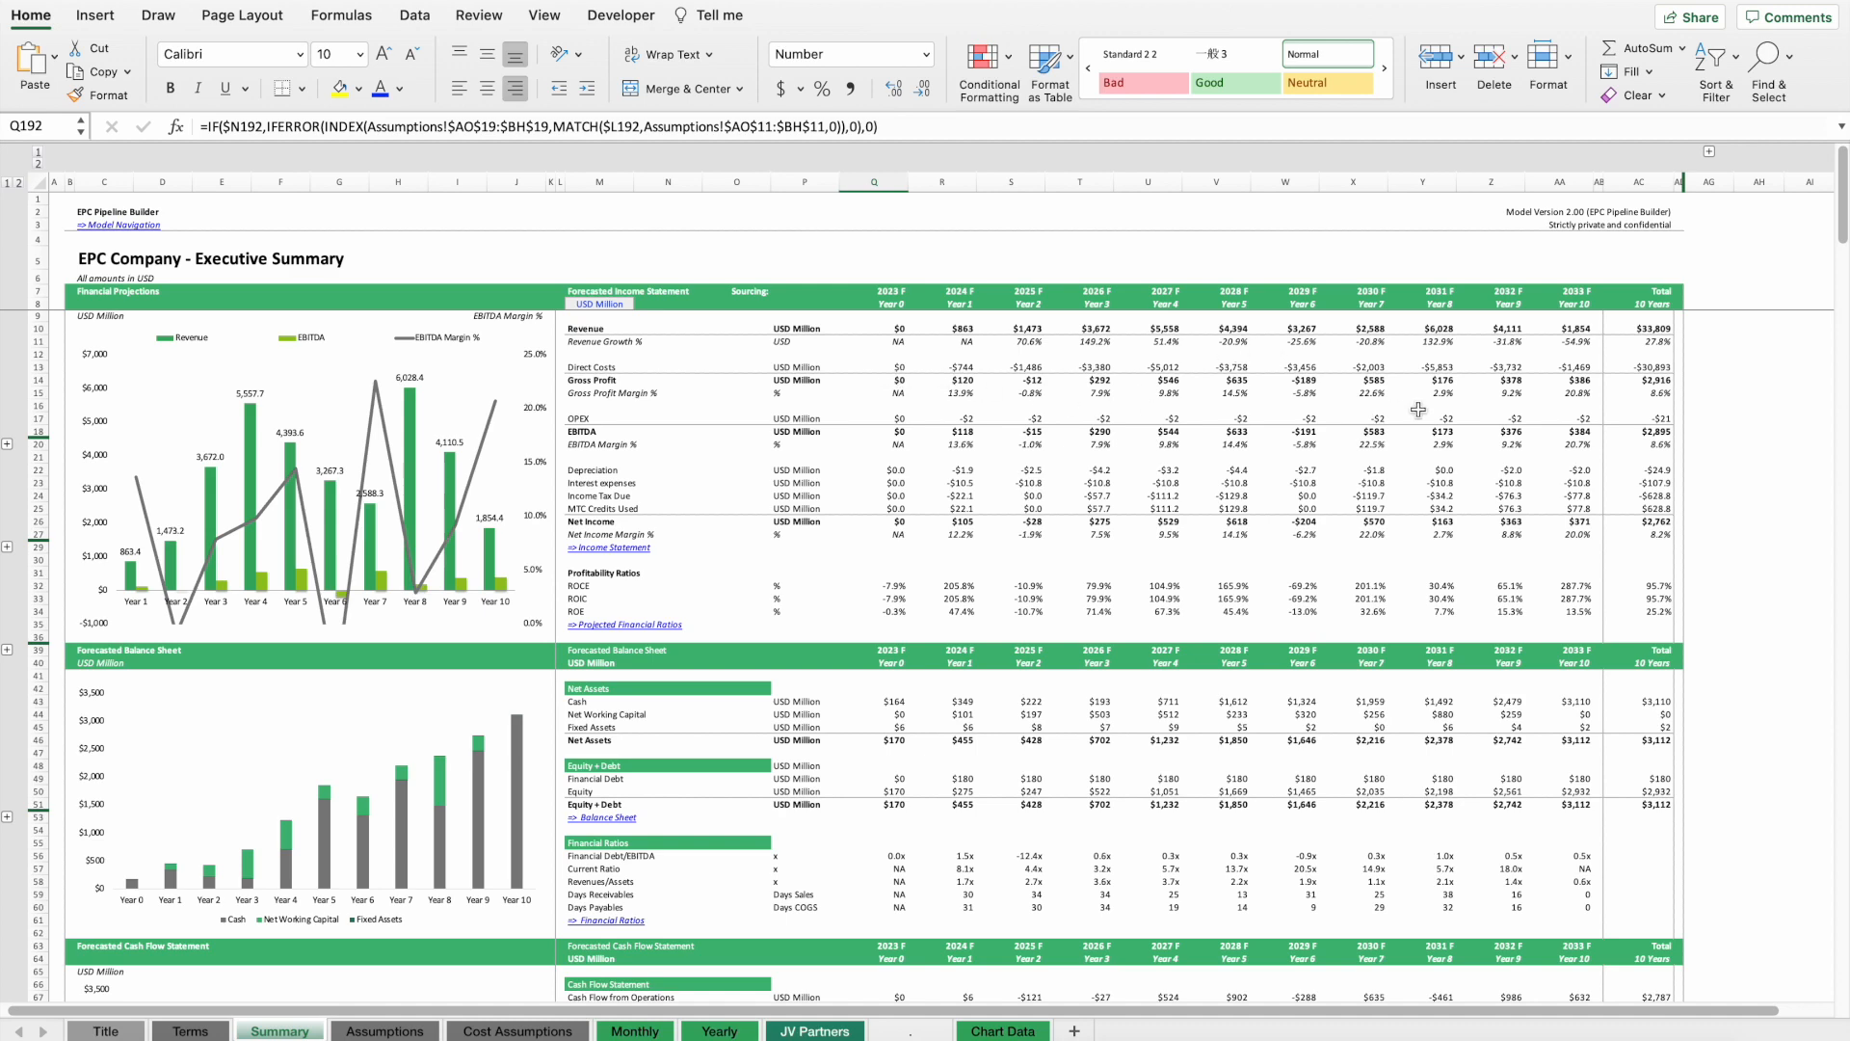
pyautogui.scroll(-2, 1335, 576)
pyautogui.scroll(-6, 1336, 576)
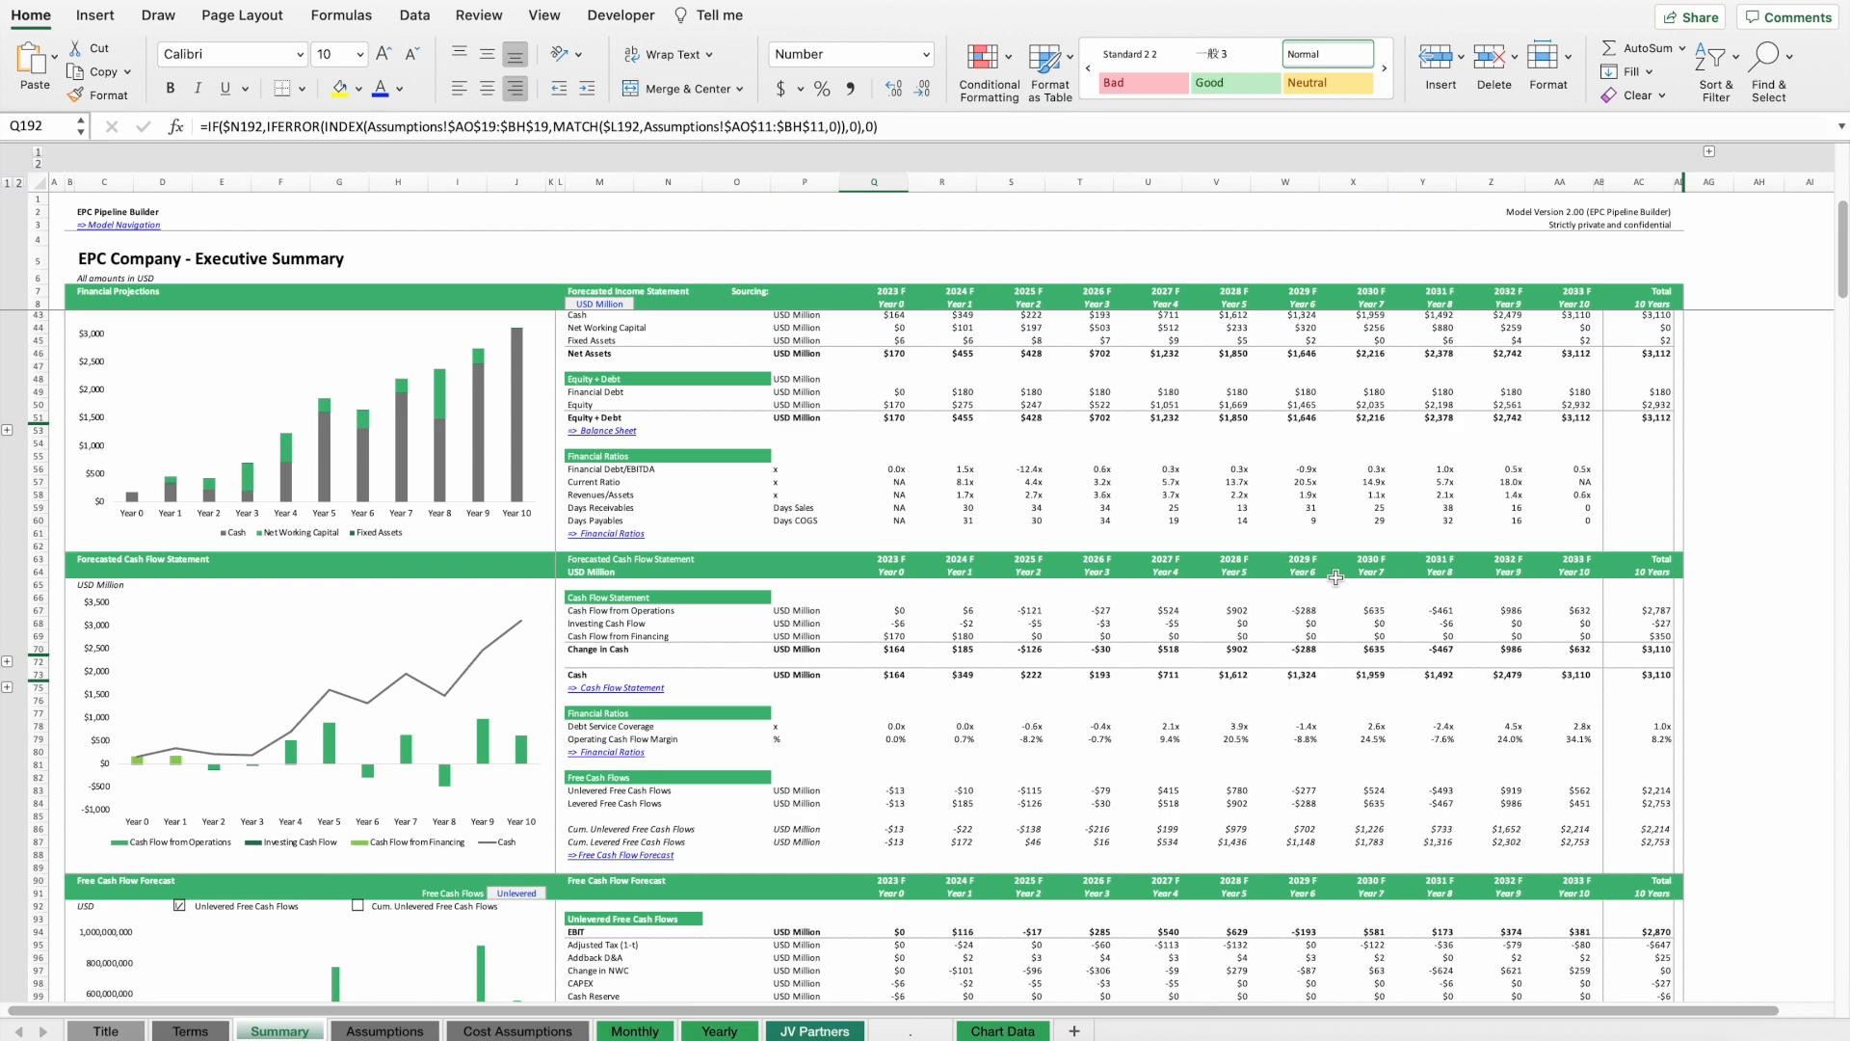
pyautogui.scroll(-20, 1336, 577)
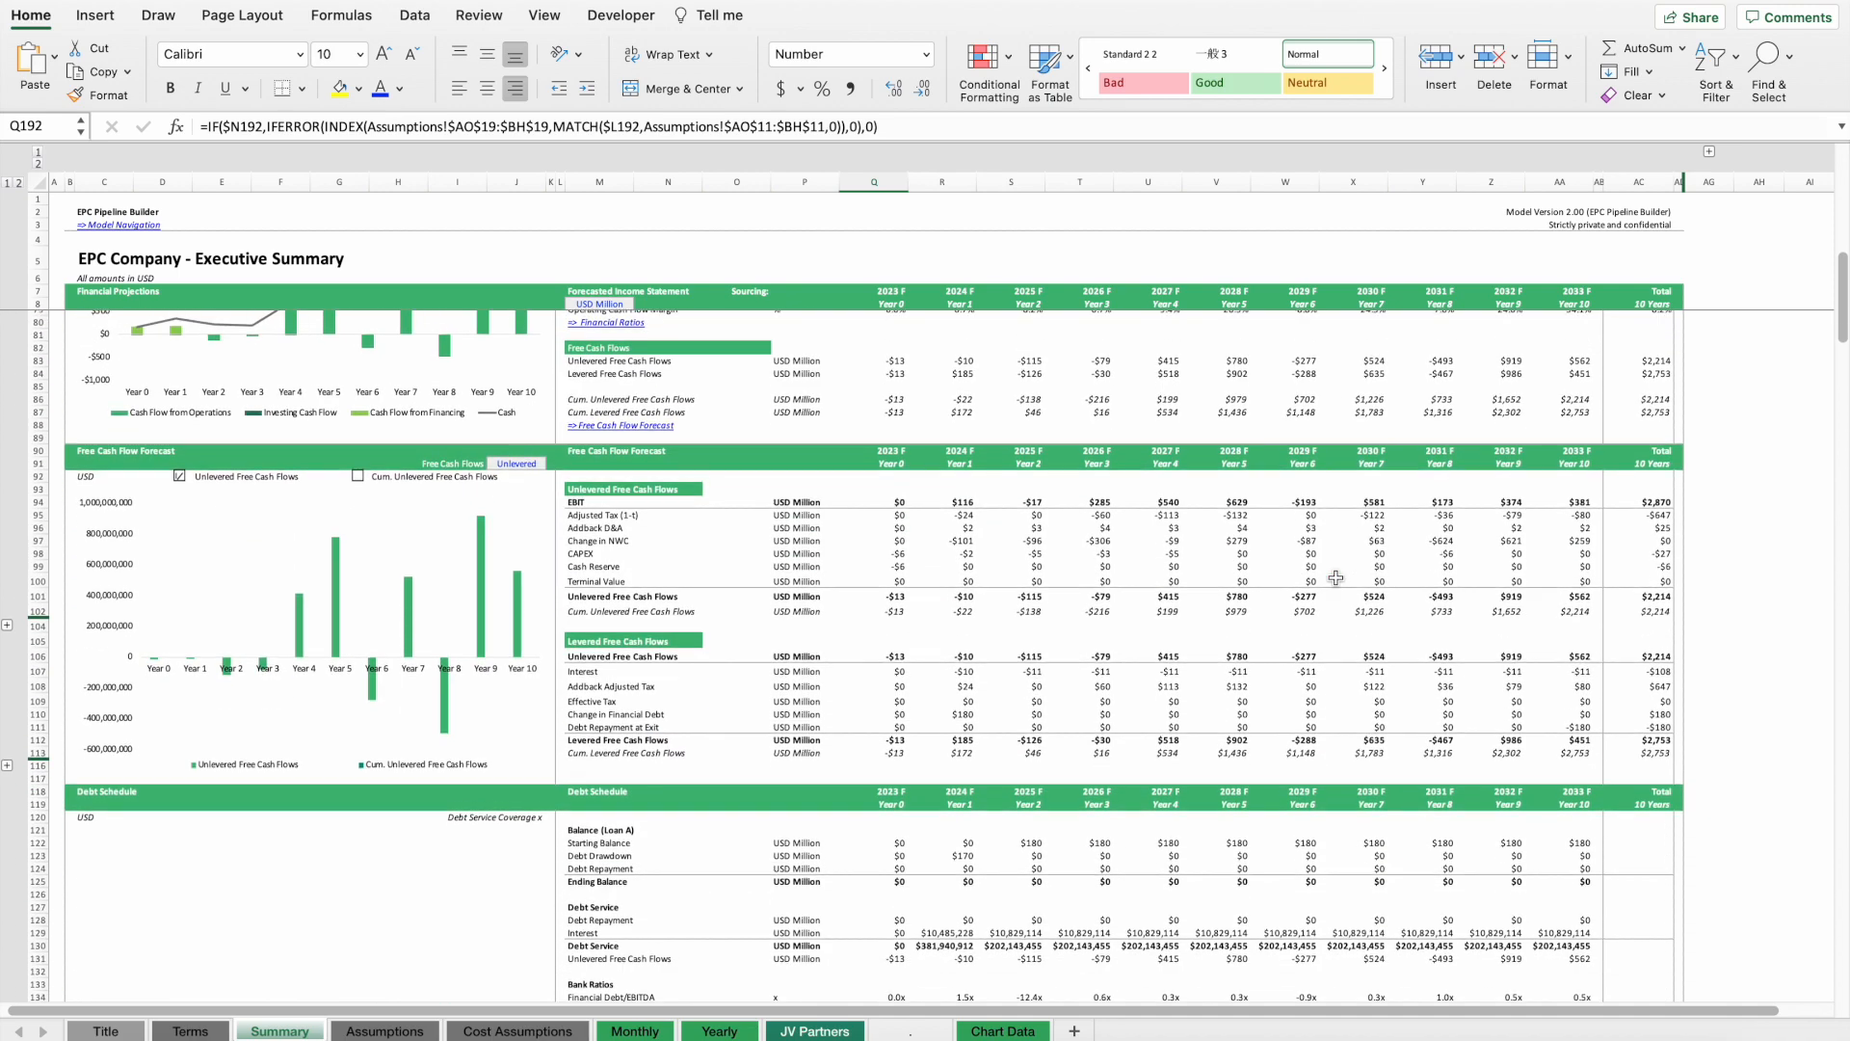
pyautogui.scroll(1, 1336, 576)
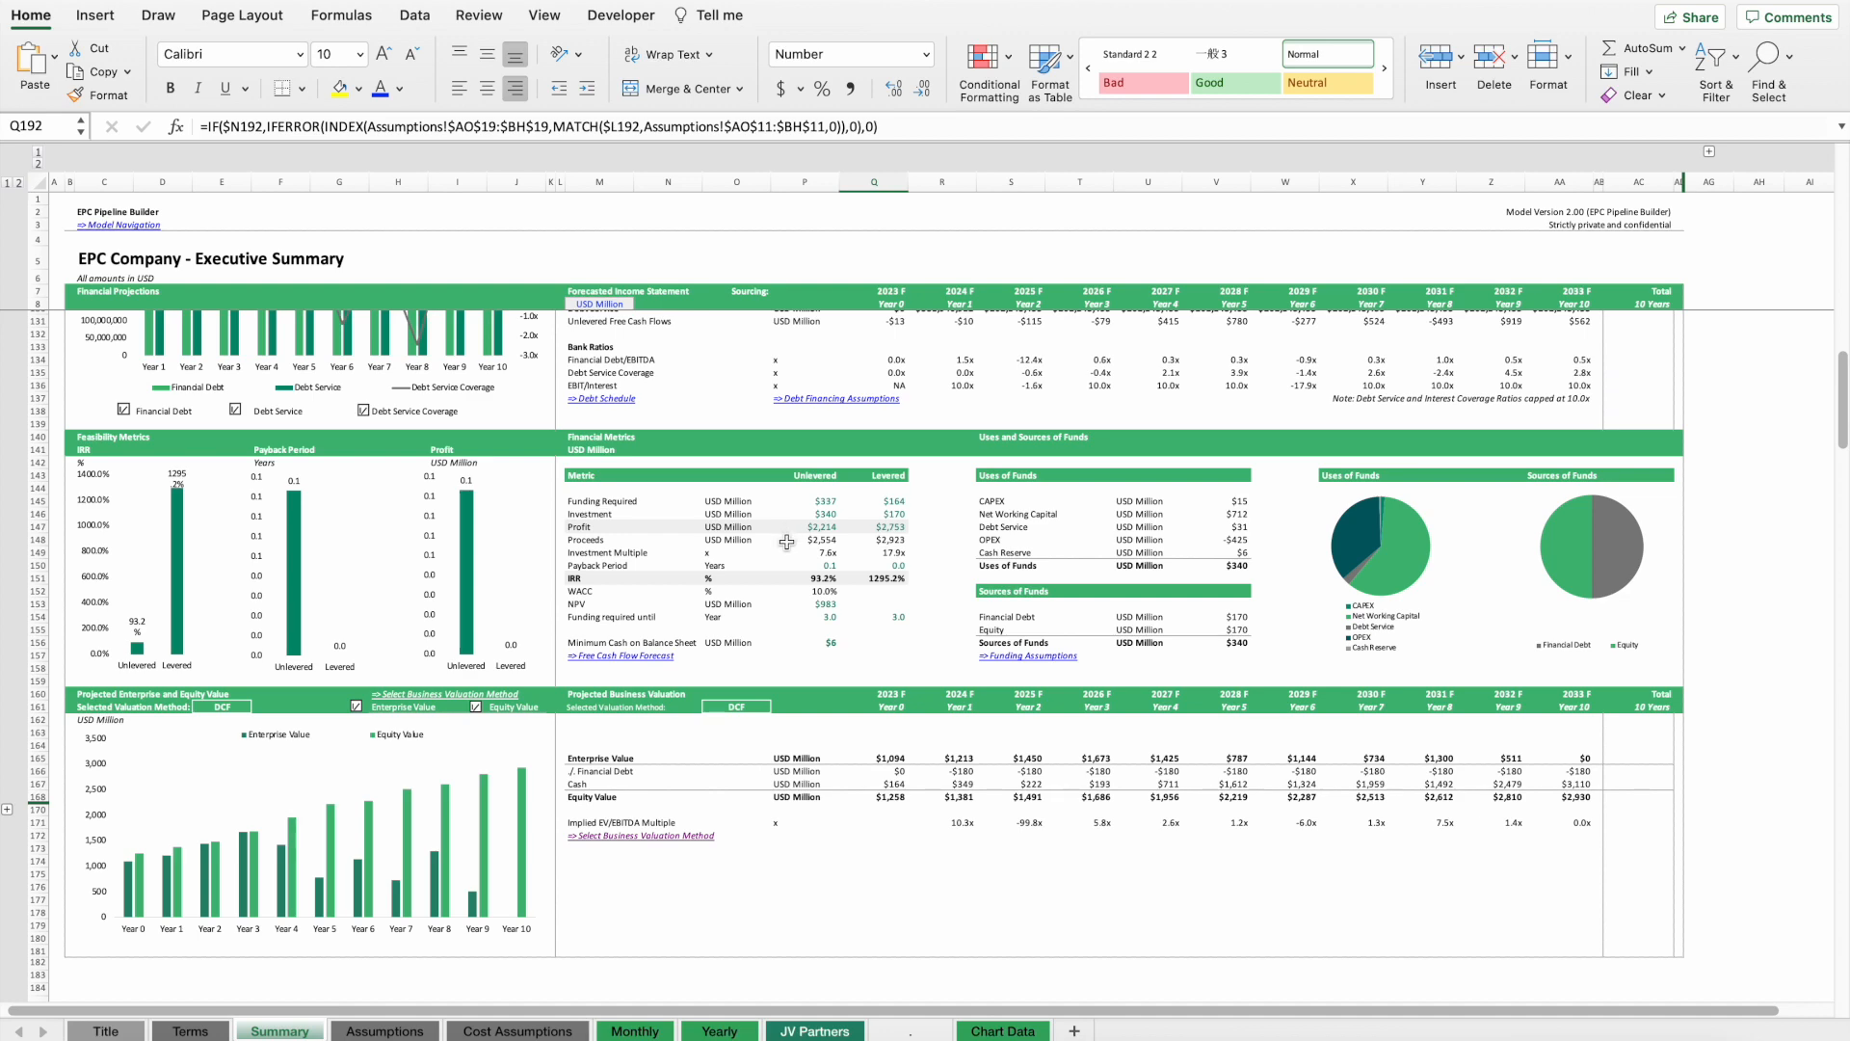
pyautogui.scroll(-20, 787, 533)
pyautogui.scroll(-20, 786, 542)
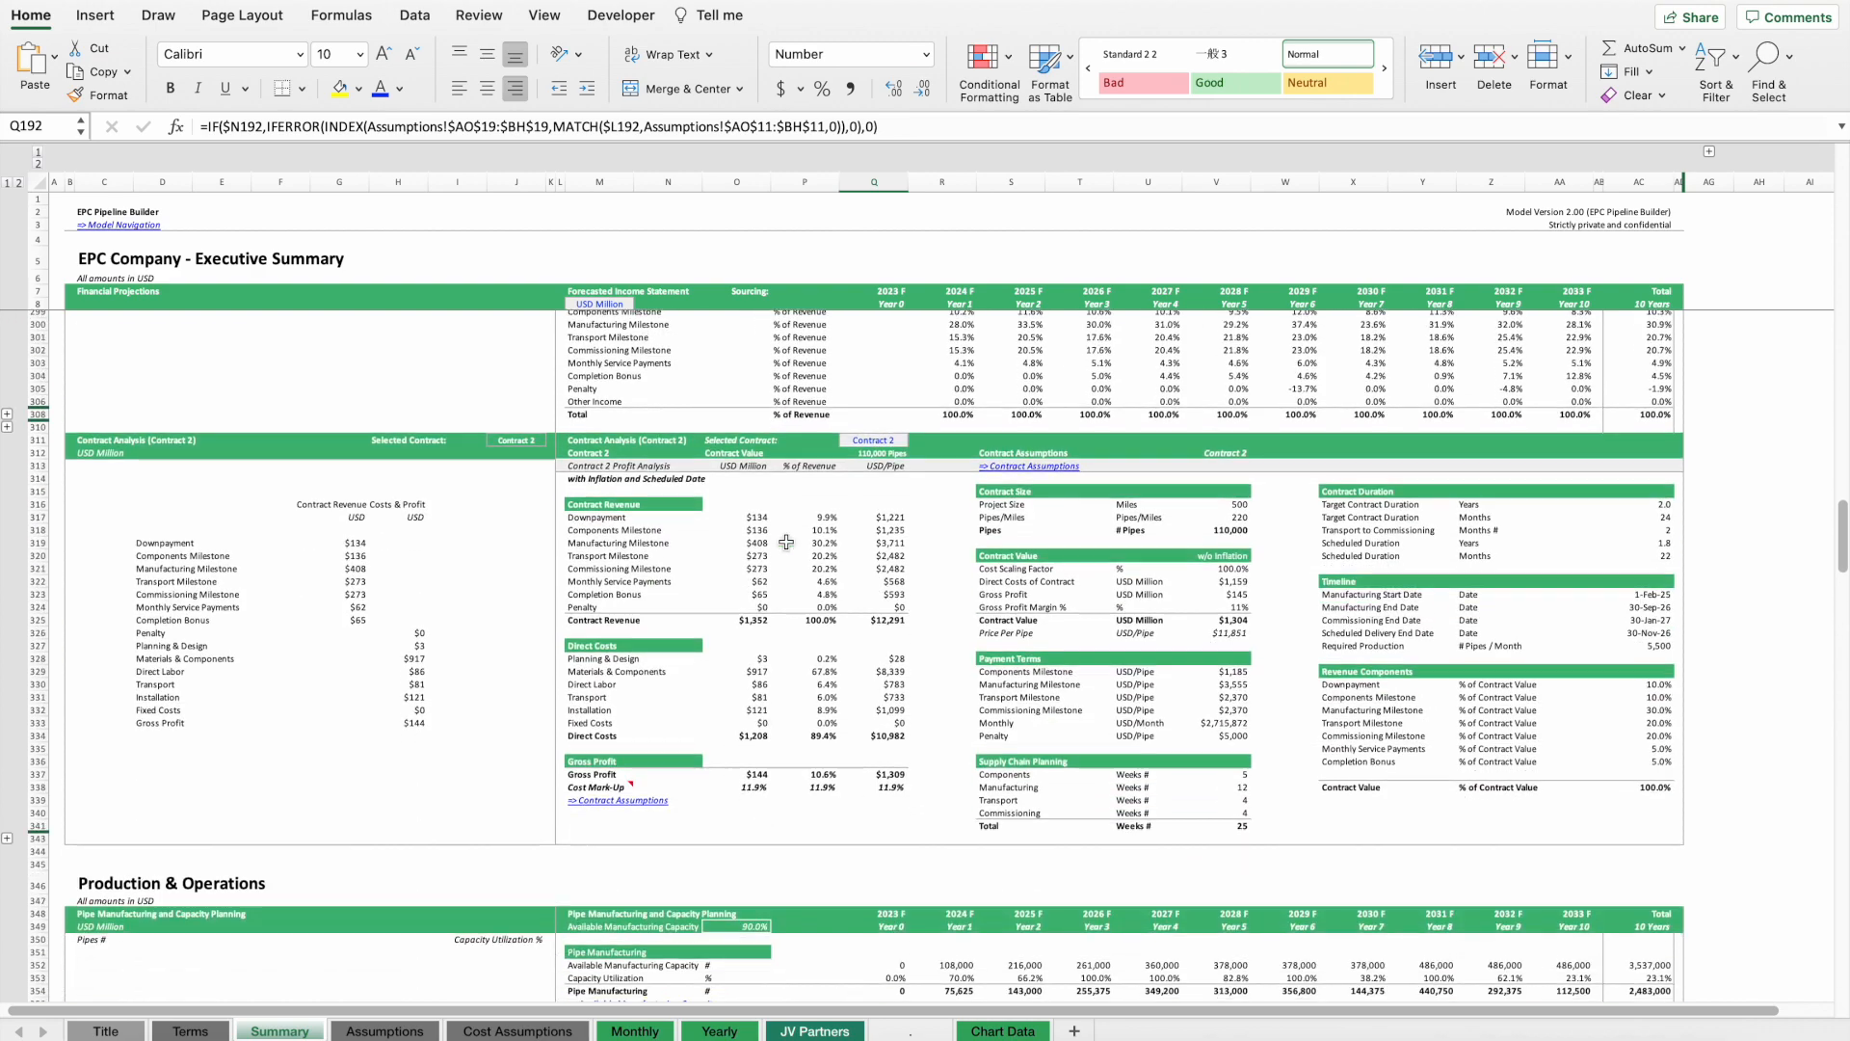
pyautogui.scroll(-5, 787, 542)
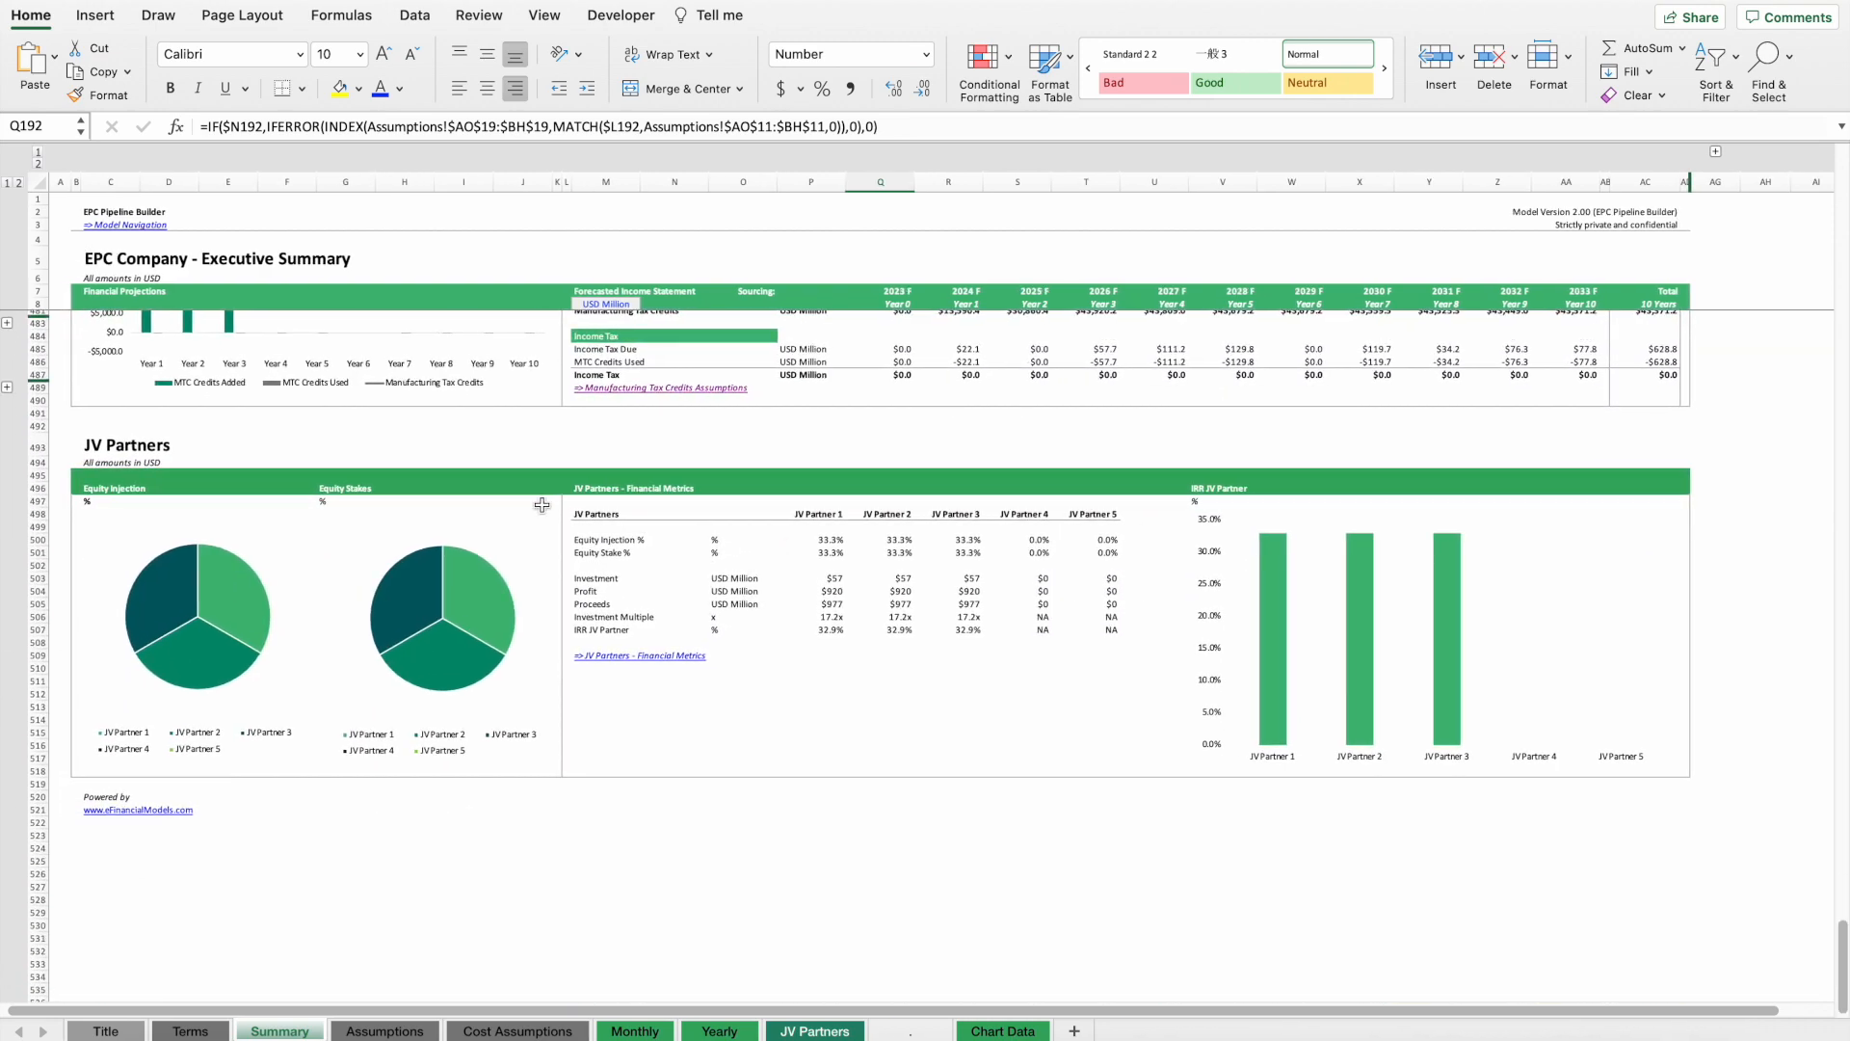
pyautogui.scroll(-1, 808, 507)
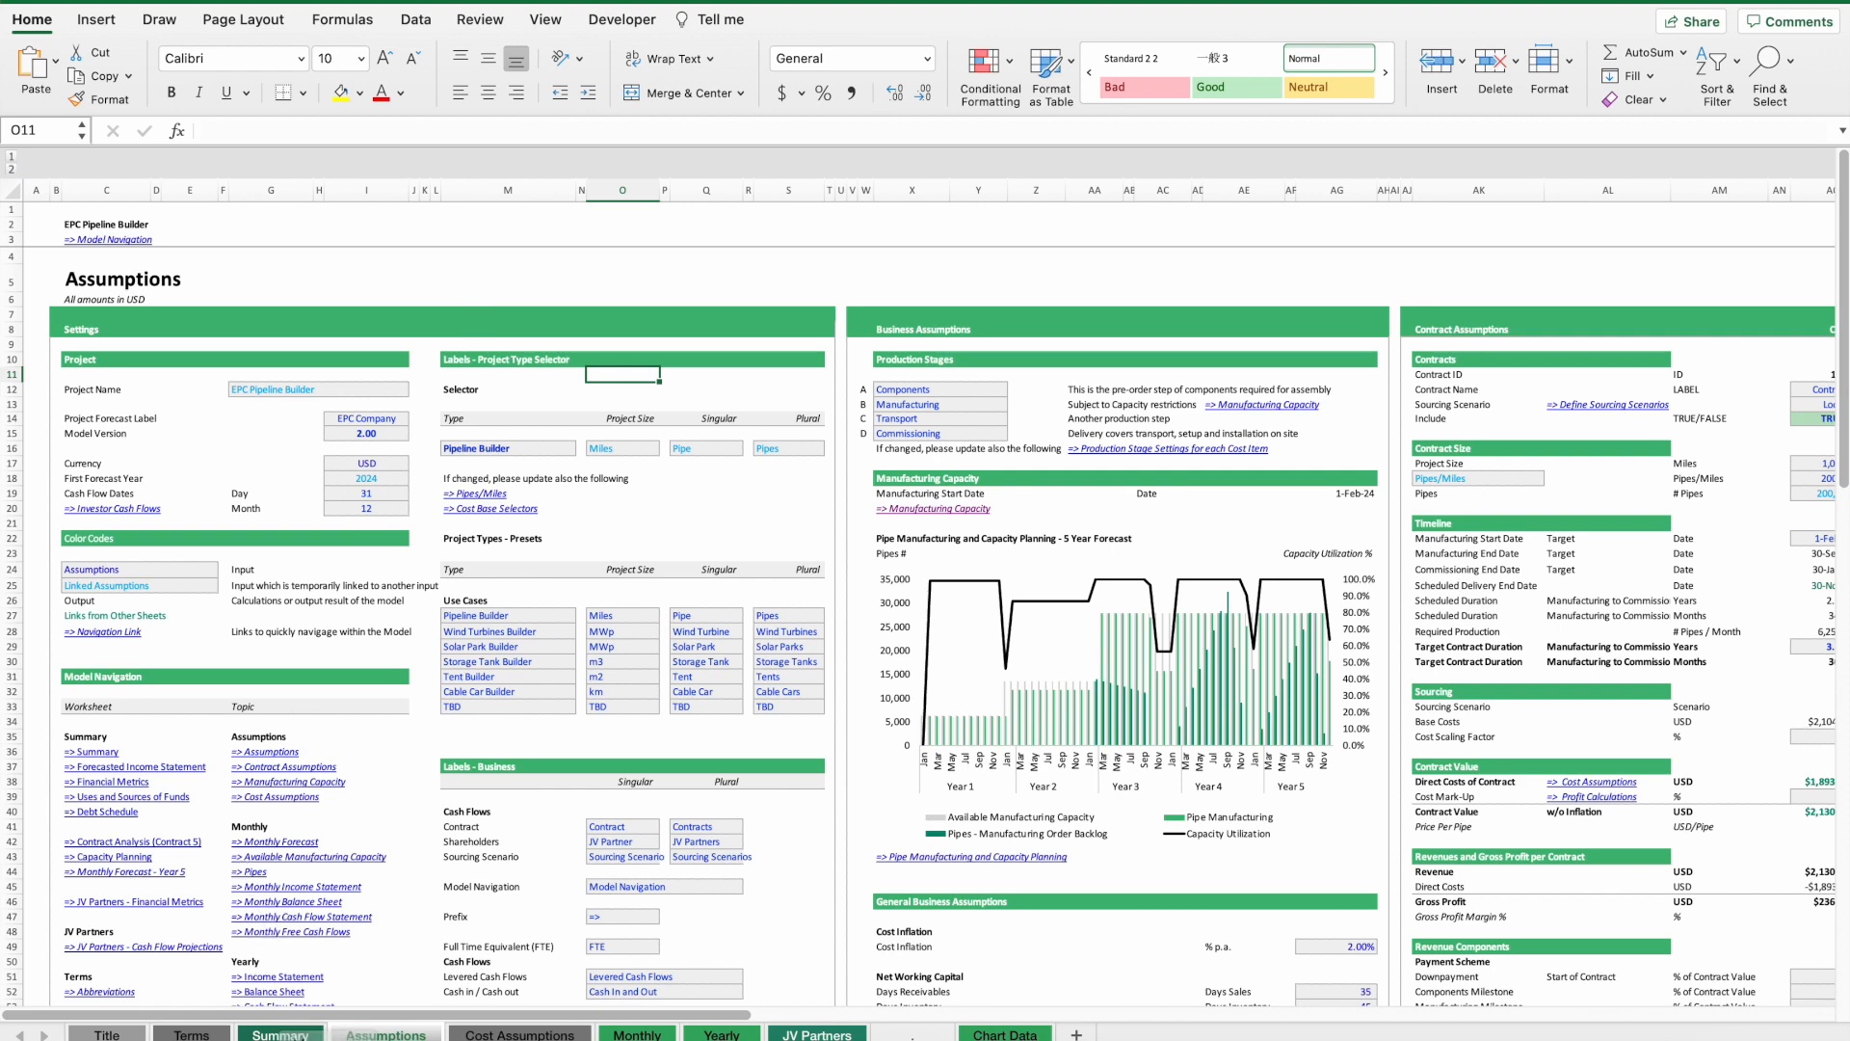
# Open the Summary sheet and review its financial projections.
pyautogui.click(299, 1029)
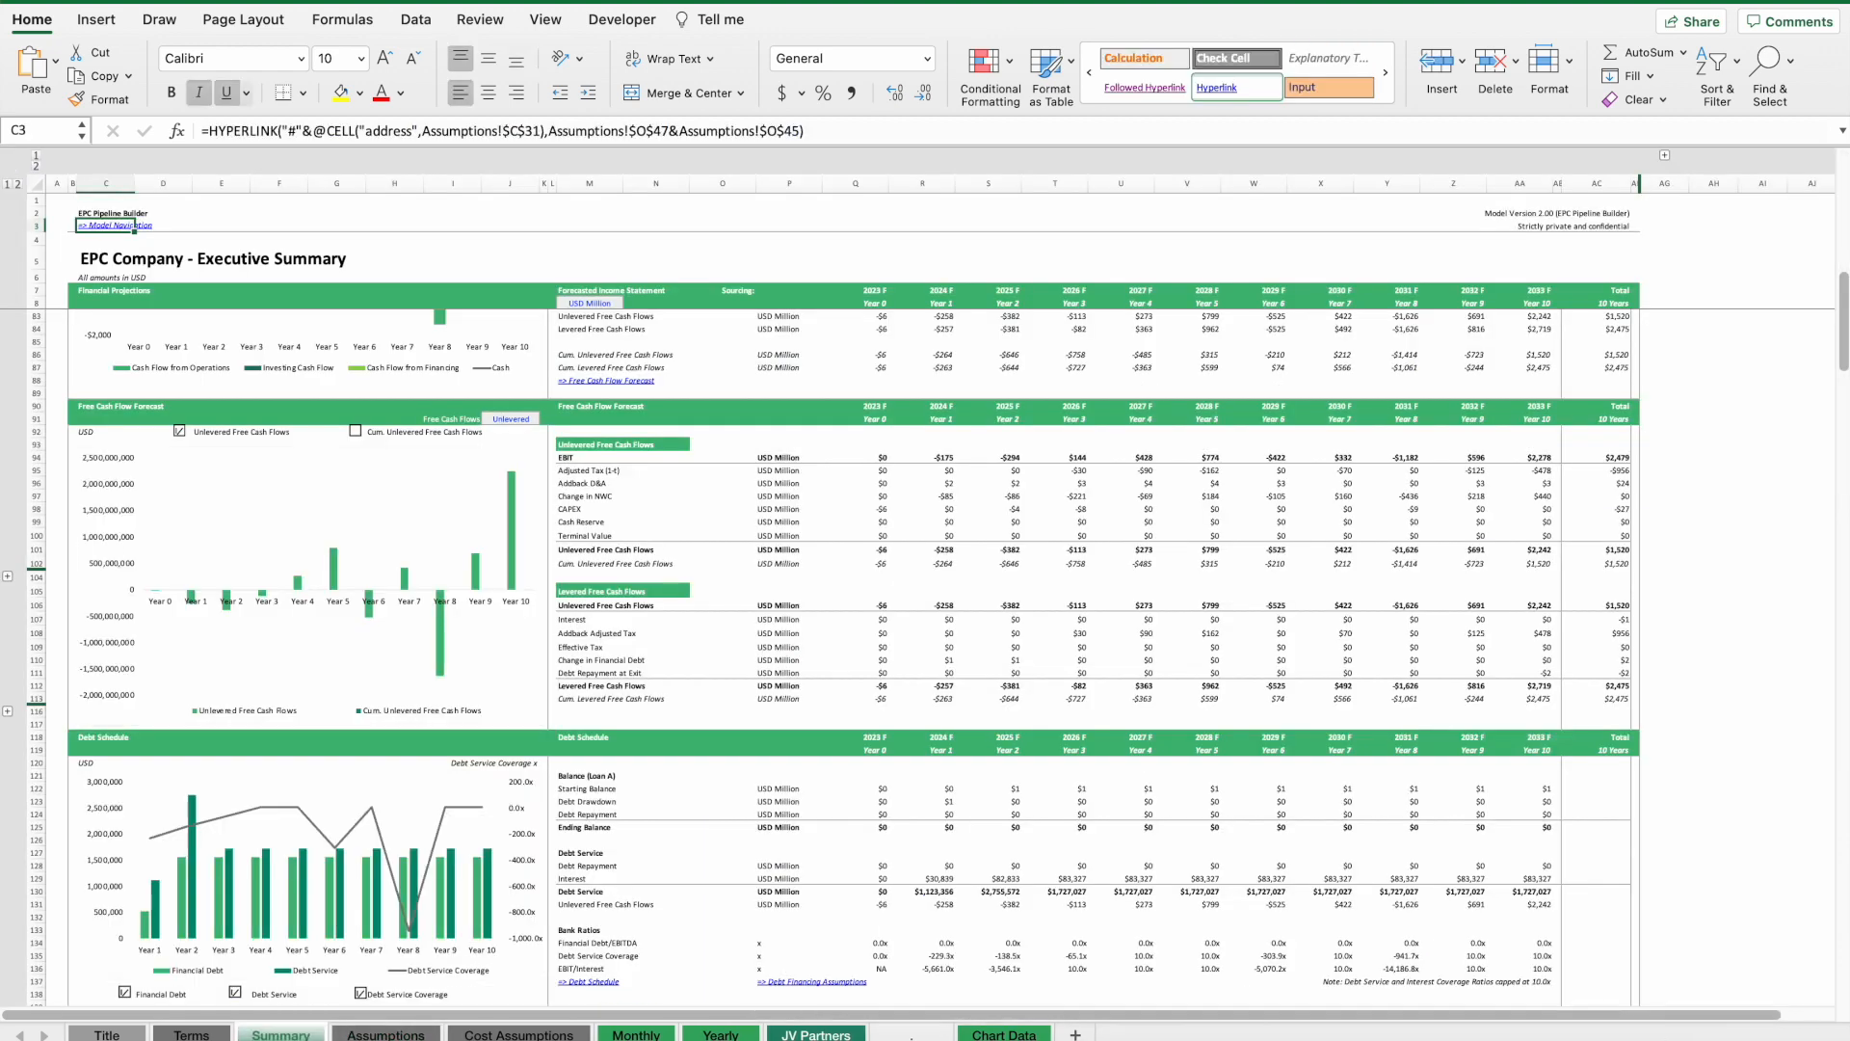
pyautogui.scroll(15, 1088, 599)
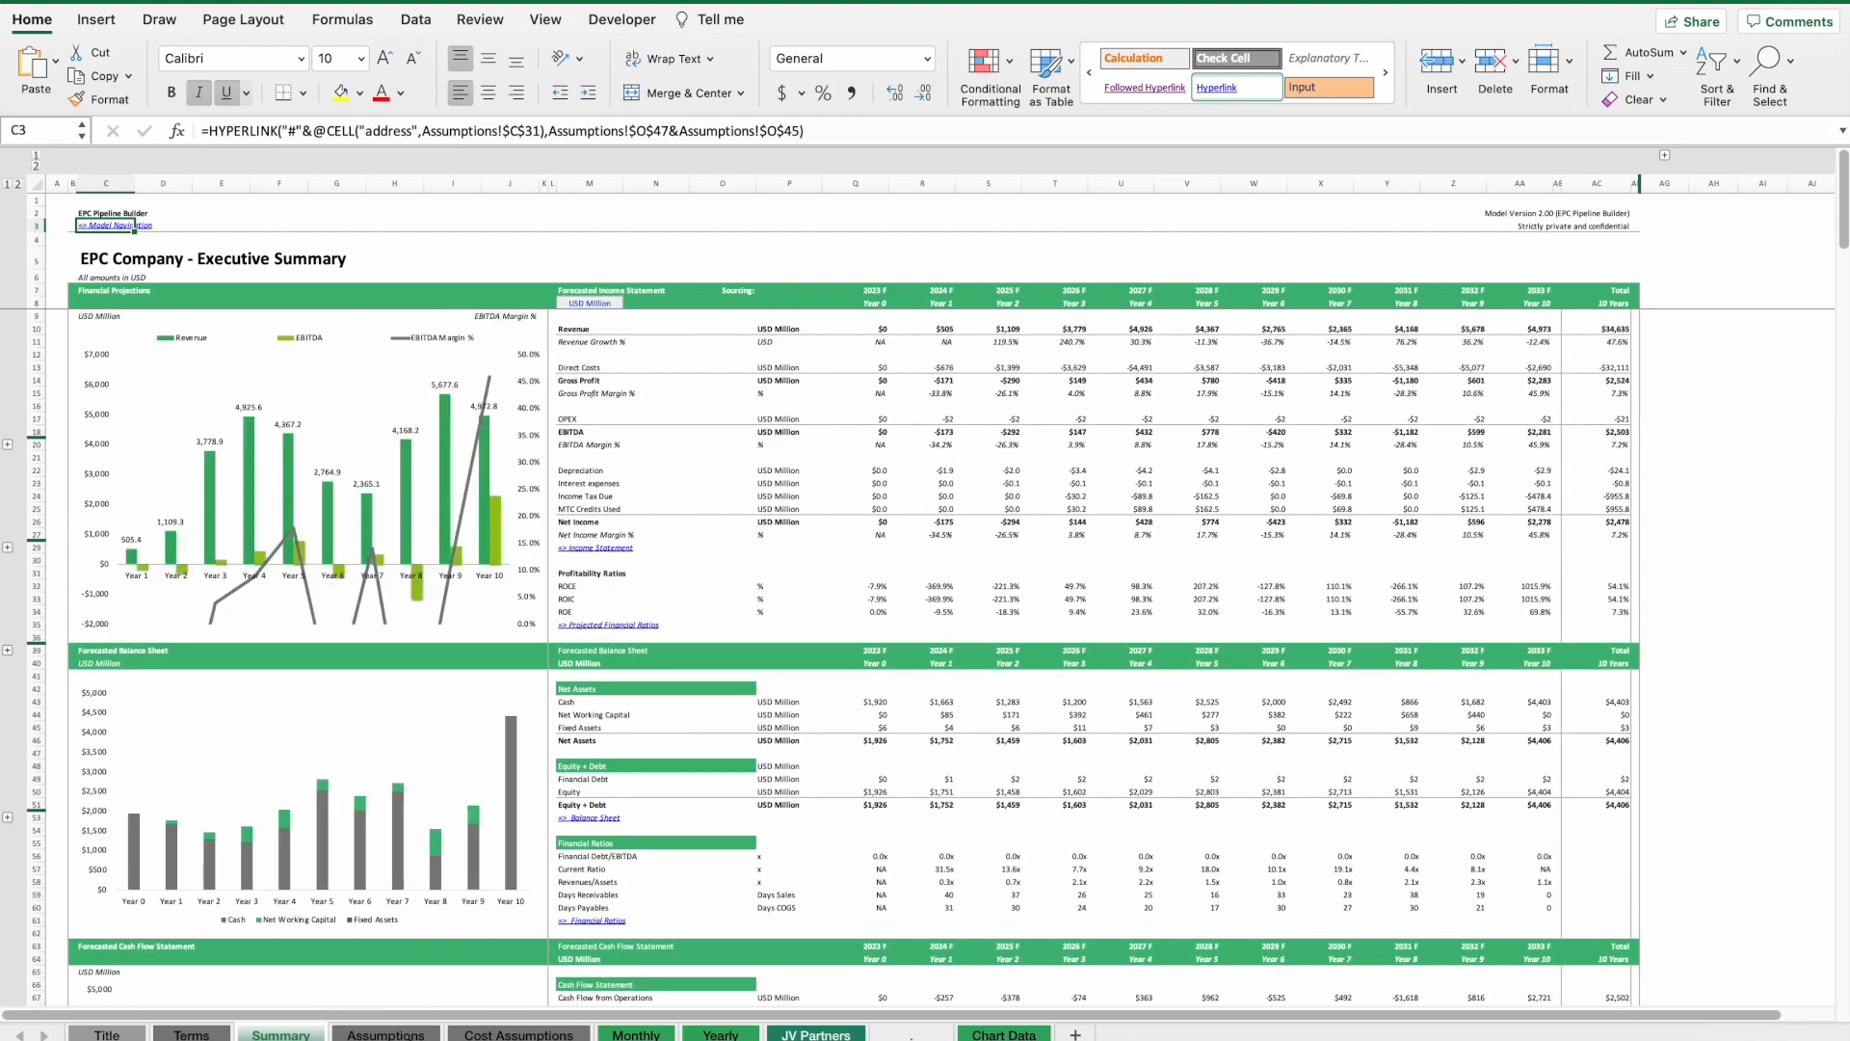
pyautogui.scroll(-20, 898, 594)
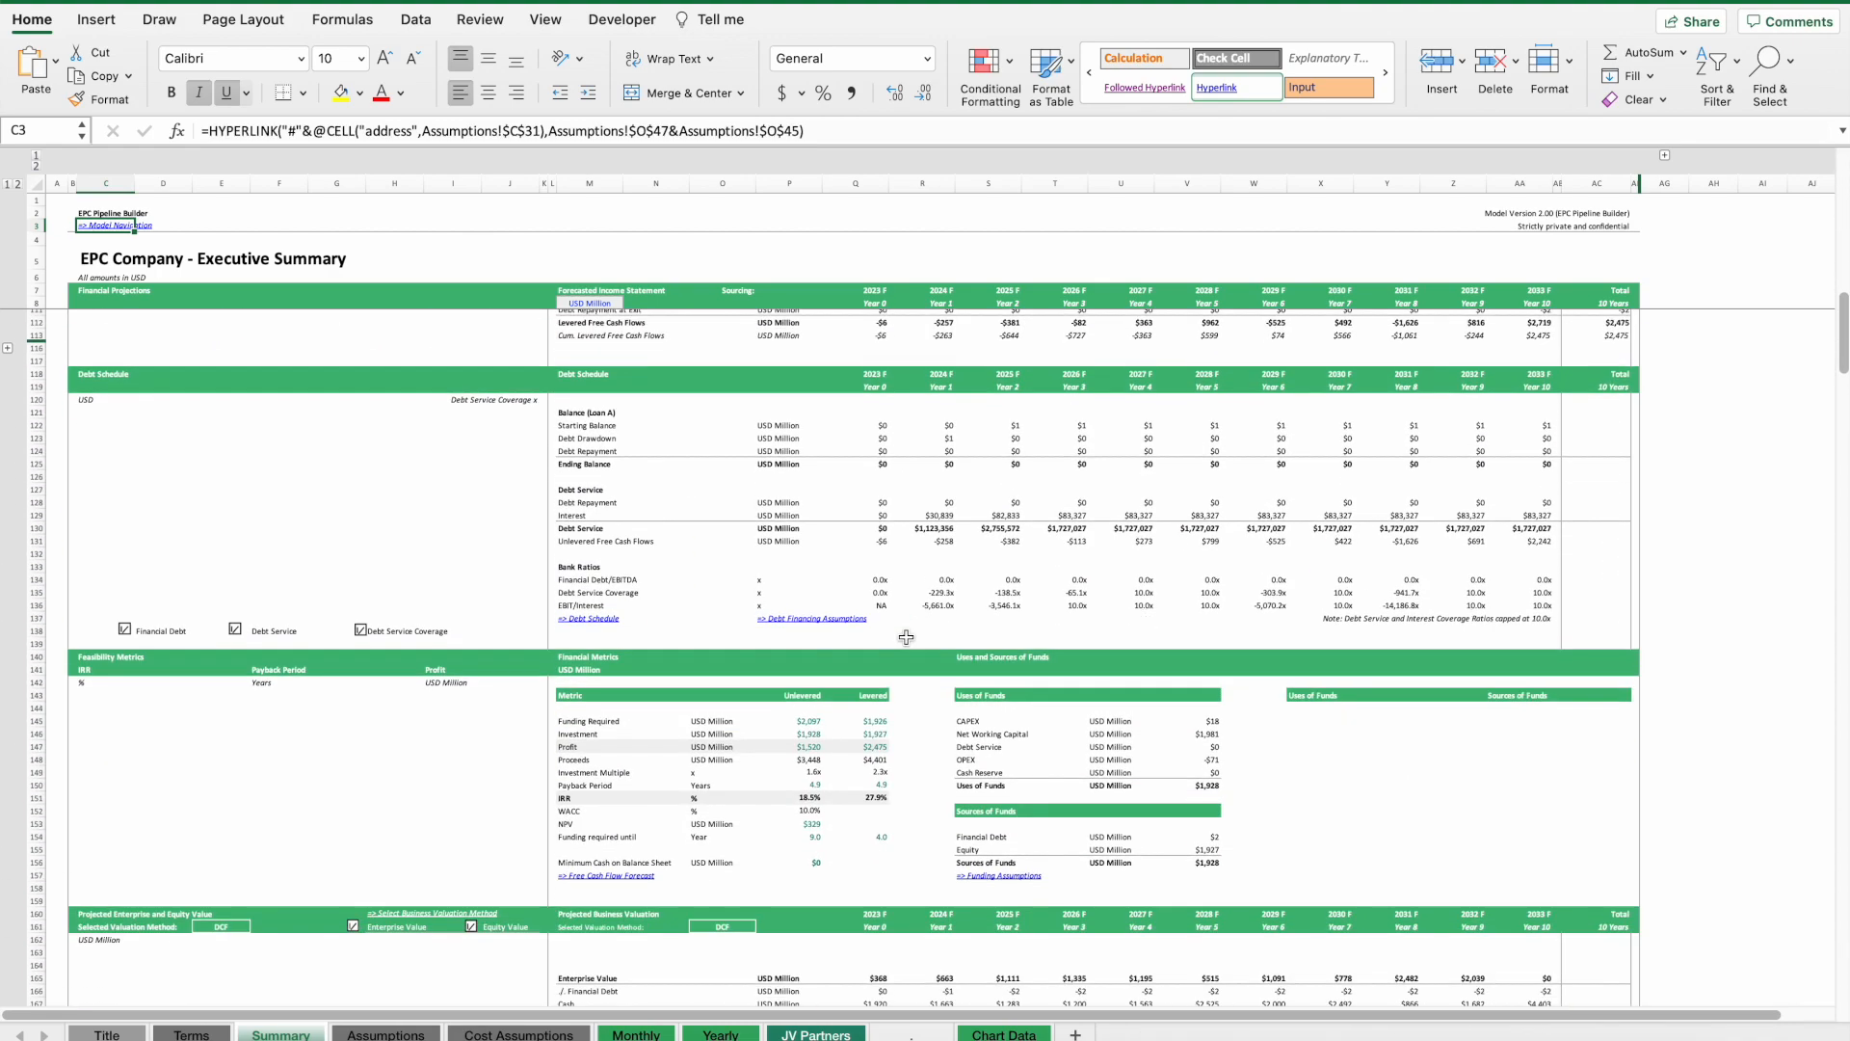
# Open the Assumptions sheet and browse its contract and manufacturing capacity sections.
pyautogui.click(385, 1031)
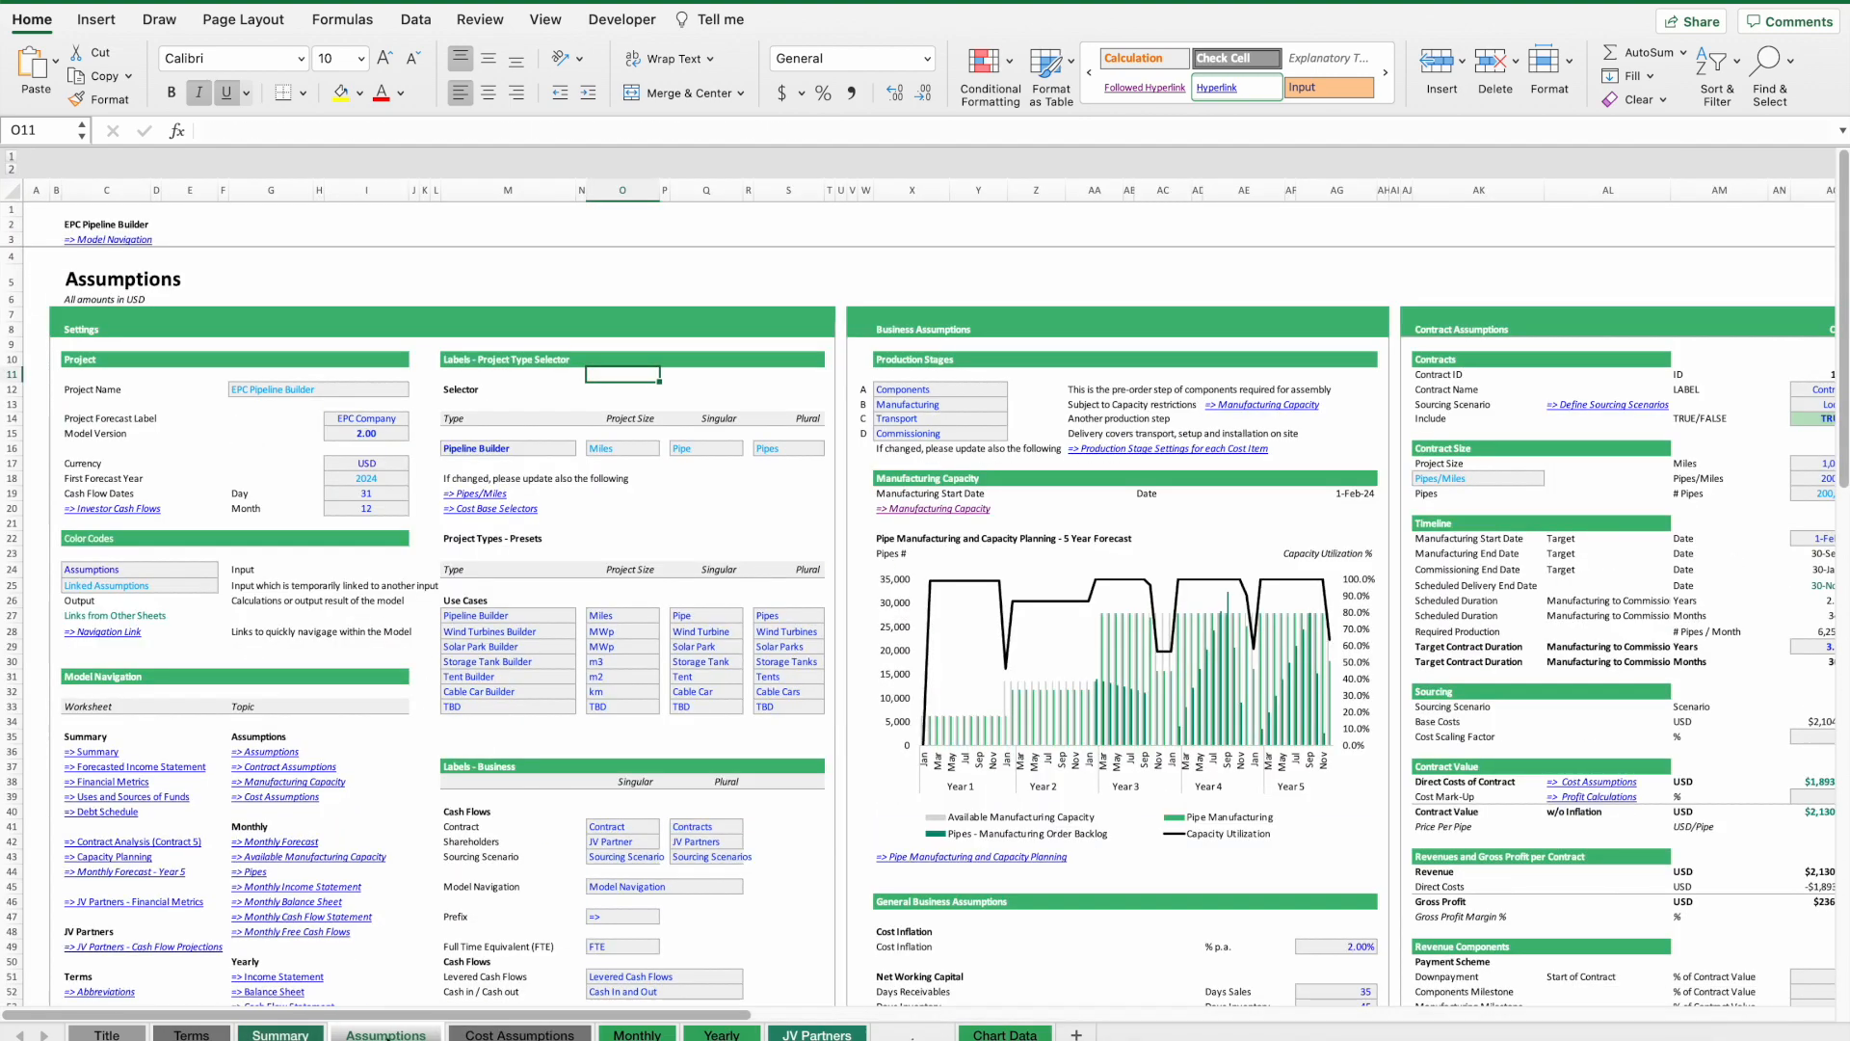
pyautogui.hscroll(20, 483, 578)
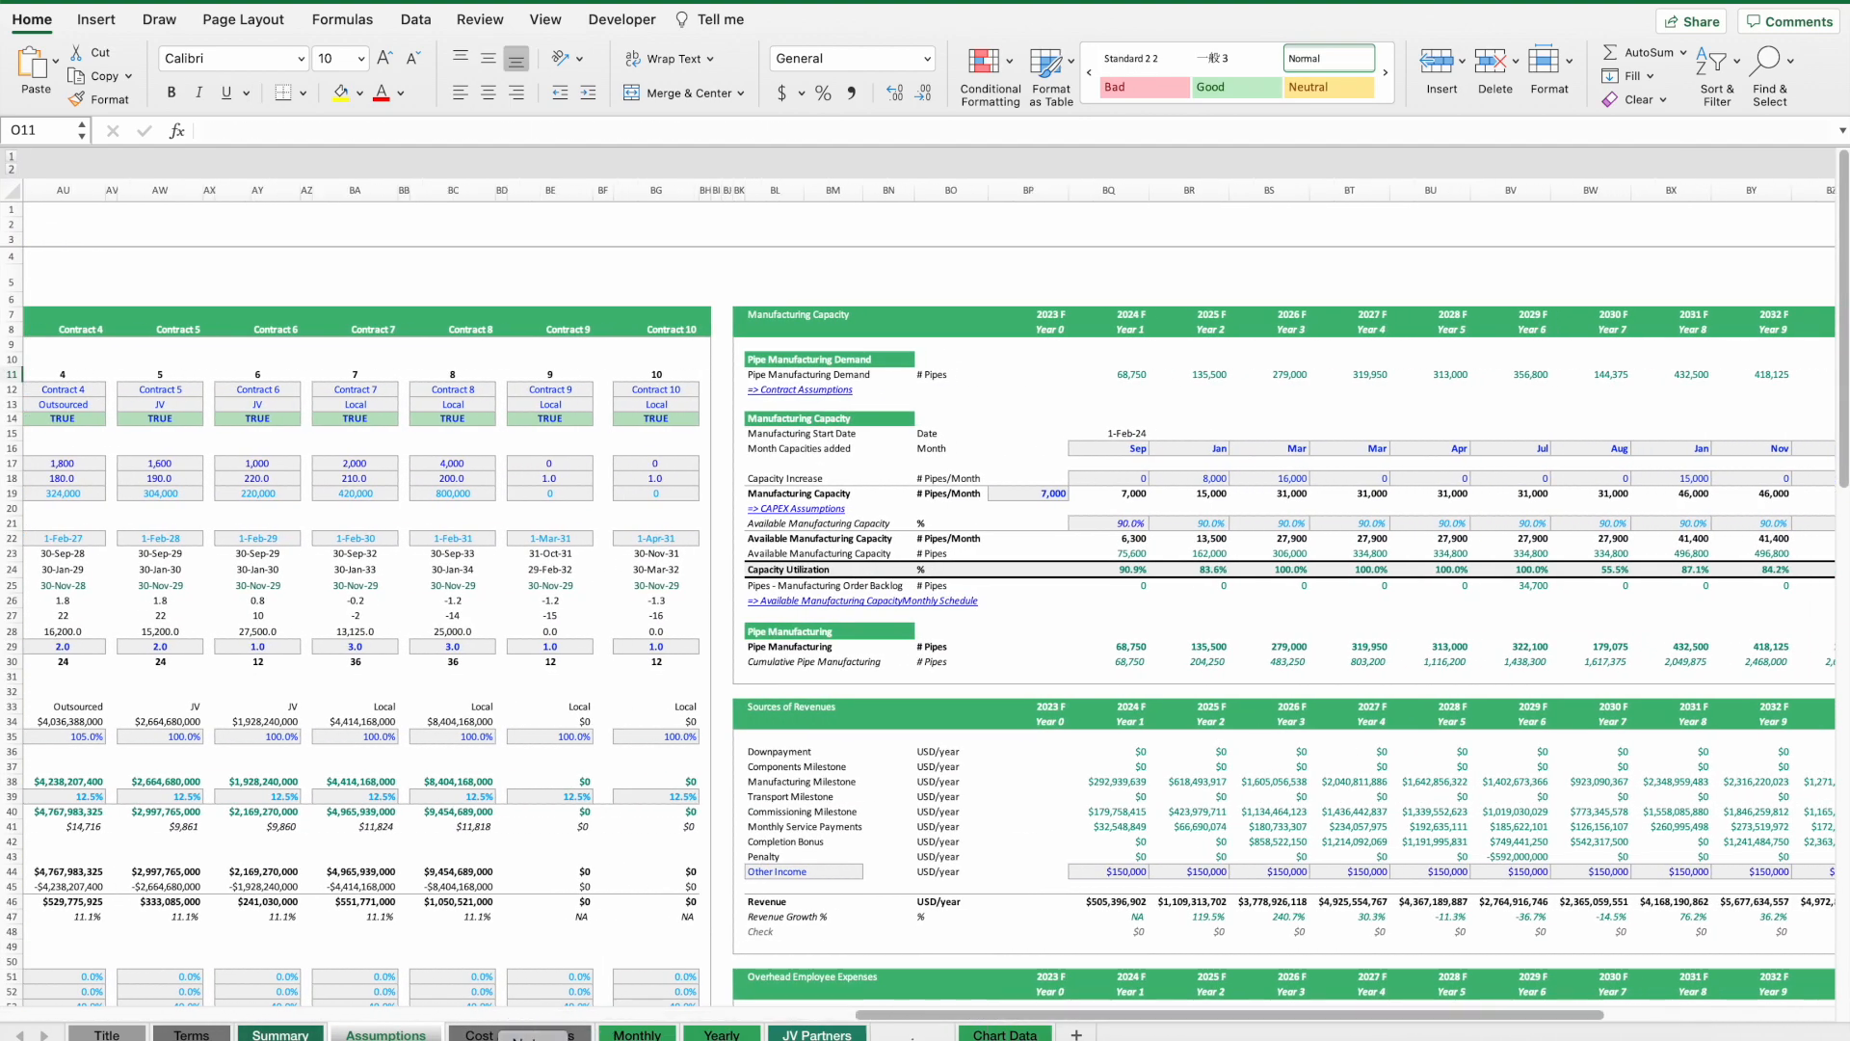
pyautogui.hscroll(8, 457, 874)
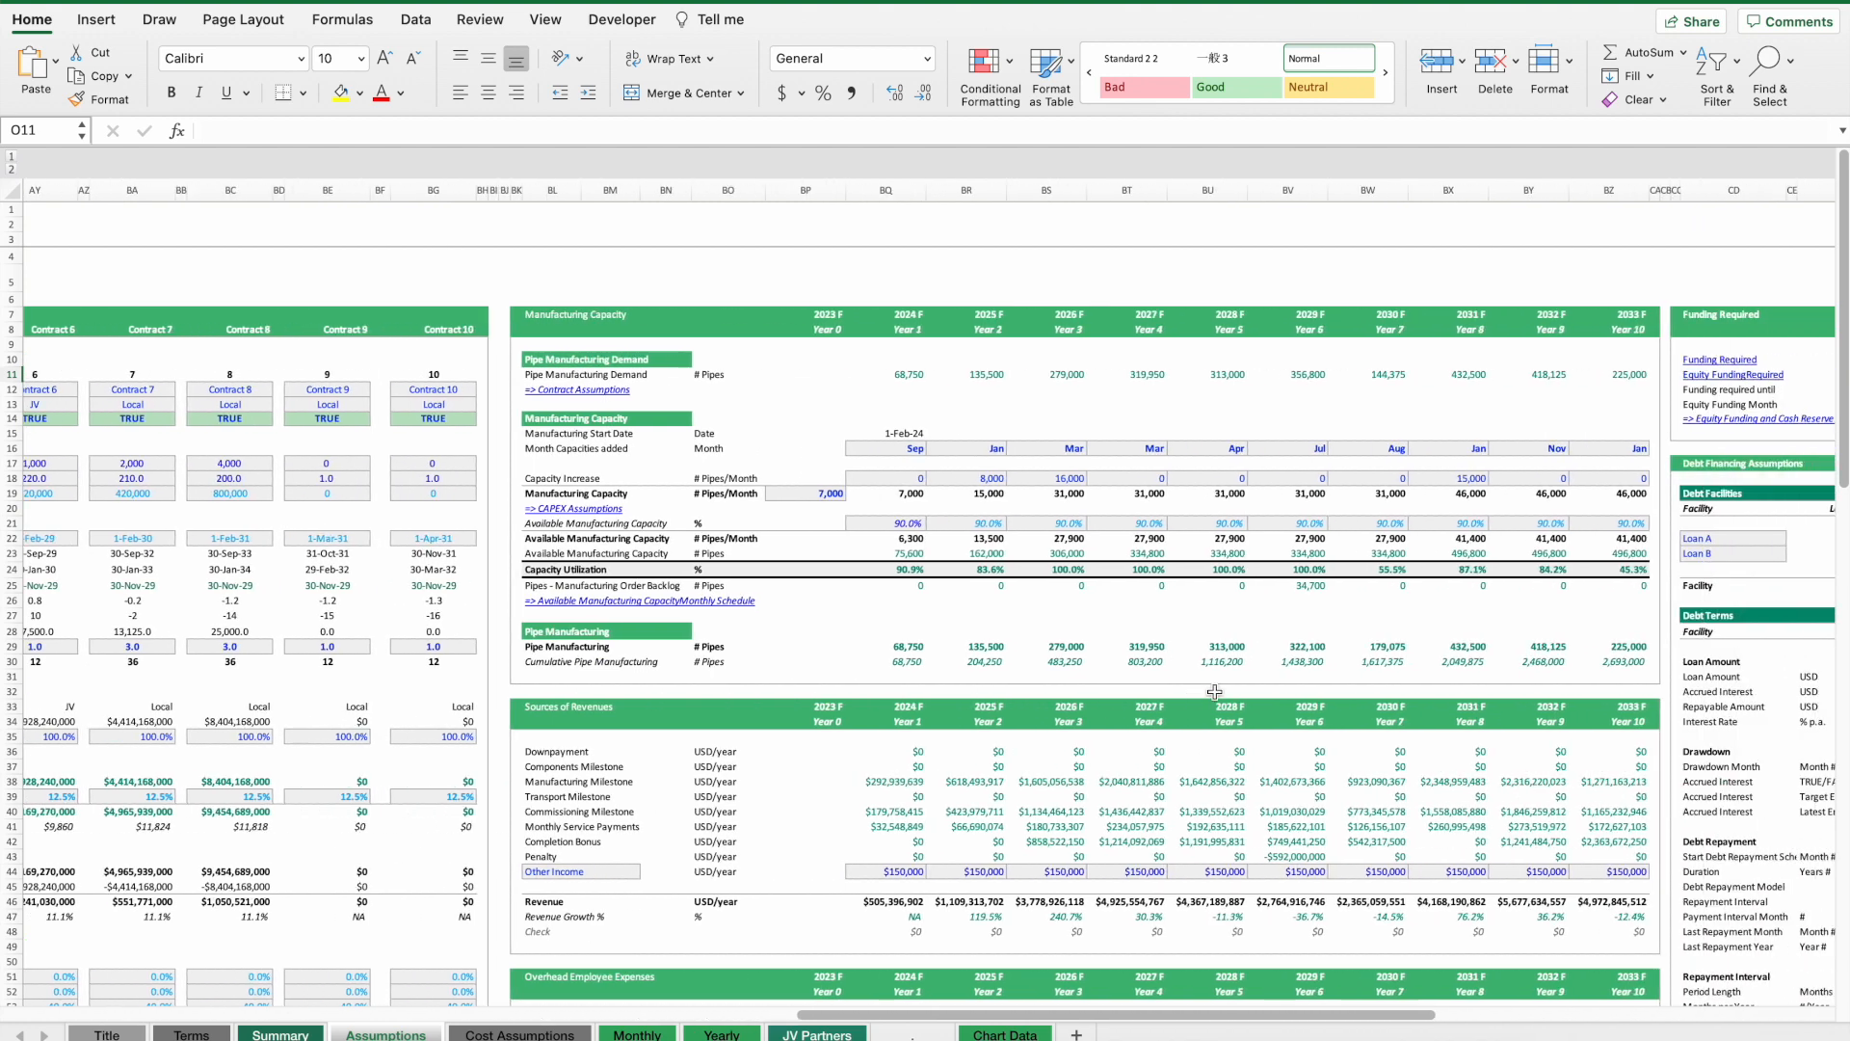
# Open the Cost Assumptions sheet and browse its cost calculation tables.
pyautogui.click(545, 1033)
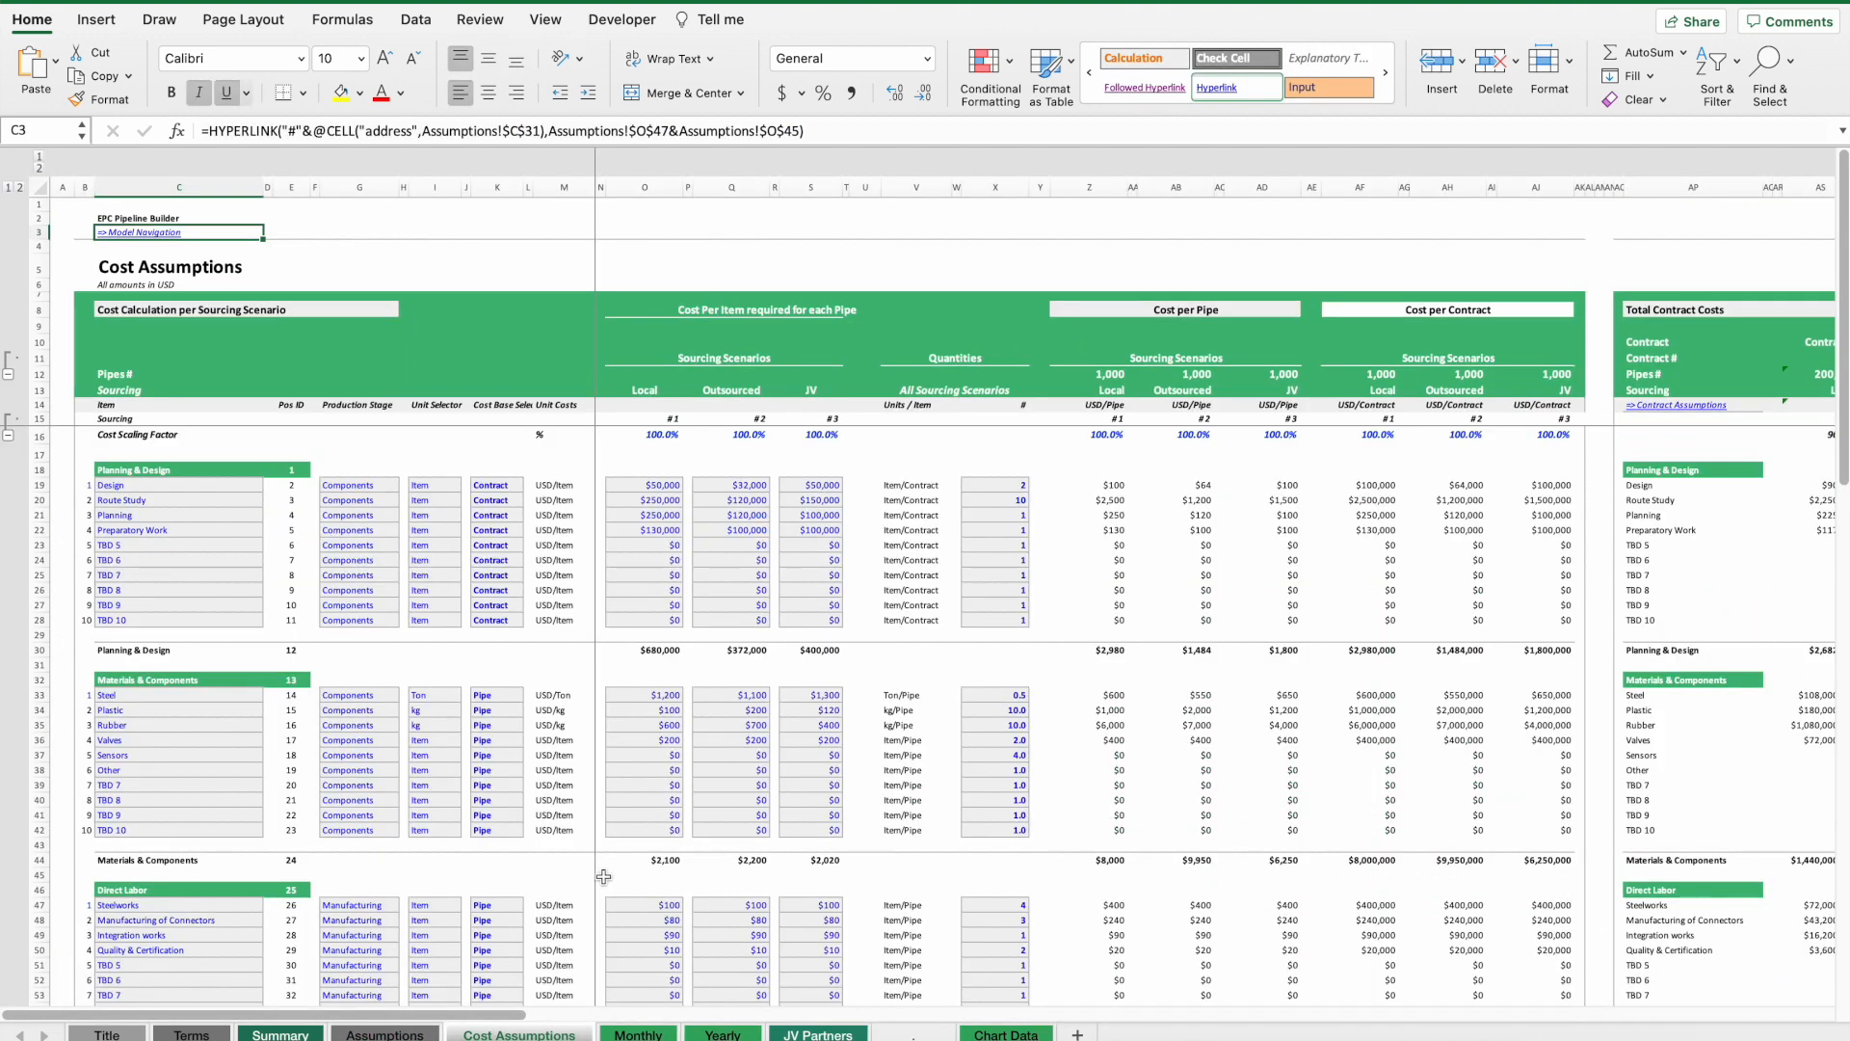
pyautogui.scroll(-15, 492, 646)
pyautogui.scroll(15, 518, 640)
pyautogui.hscroll(3, 862, 605)
# Browse the Monthly, Yearly and JV Partners sheets, inspecting the JV partner equity funding cells.
pyautogui.hotkey('ctrl', 'pagedown')
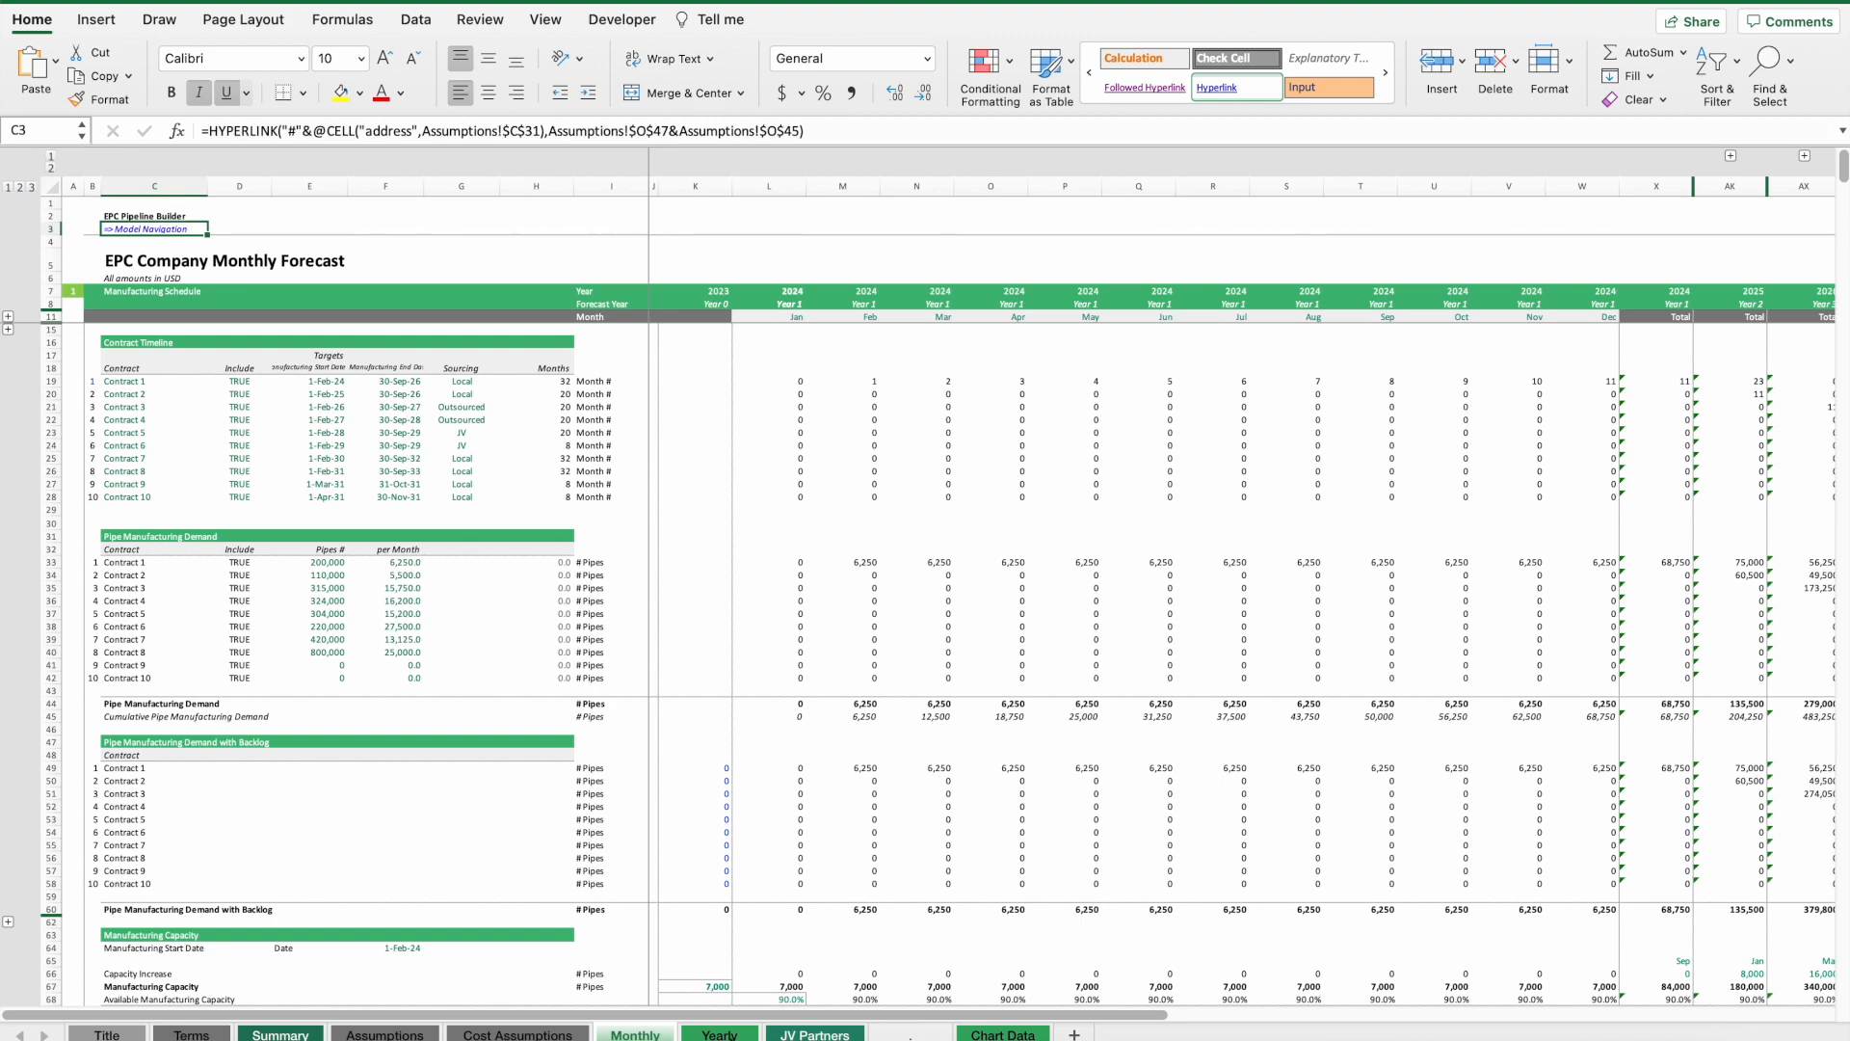
pyautogui.hotkey('ctrl', 'pagedown')
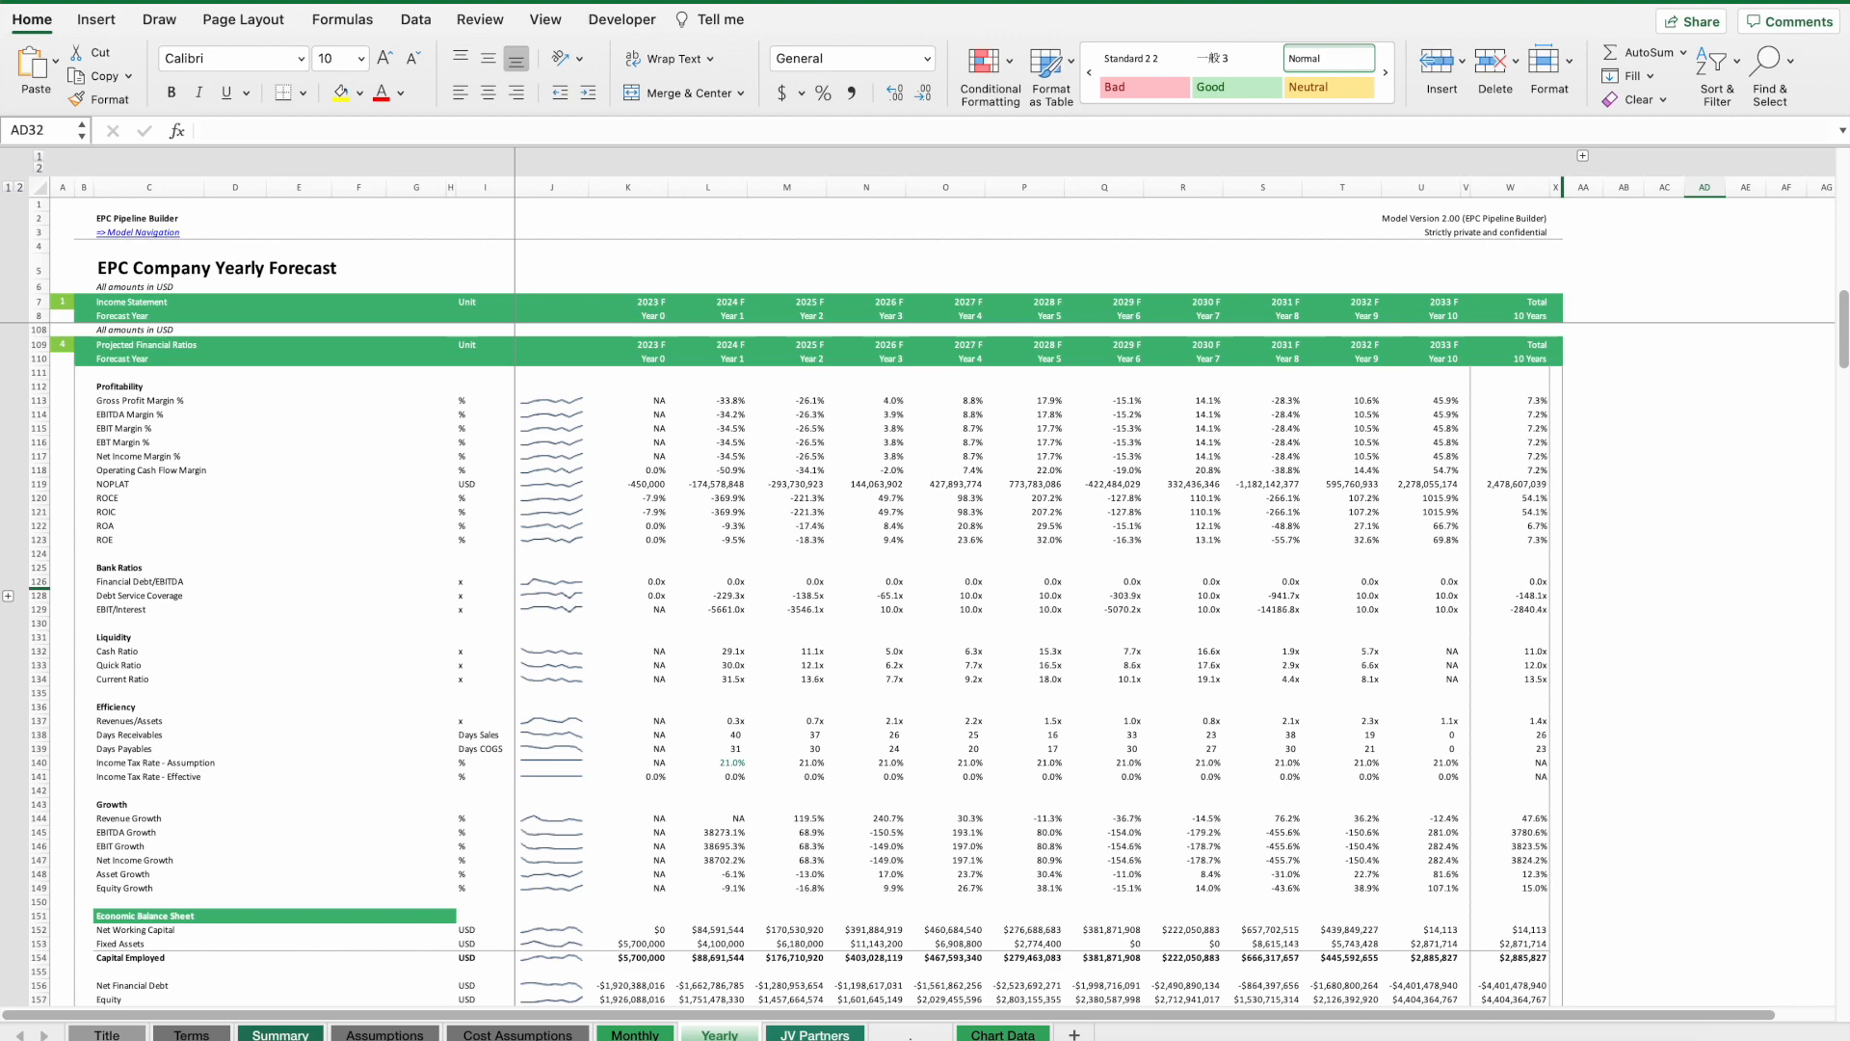
pyautogui.click(831, 1035)
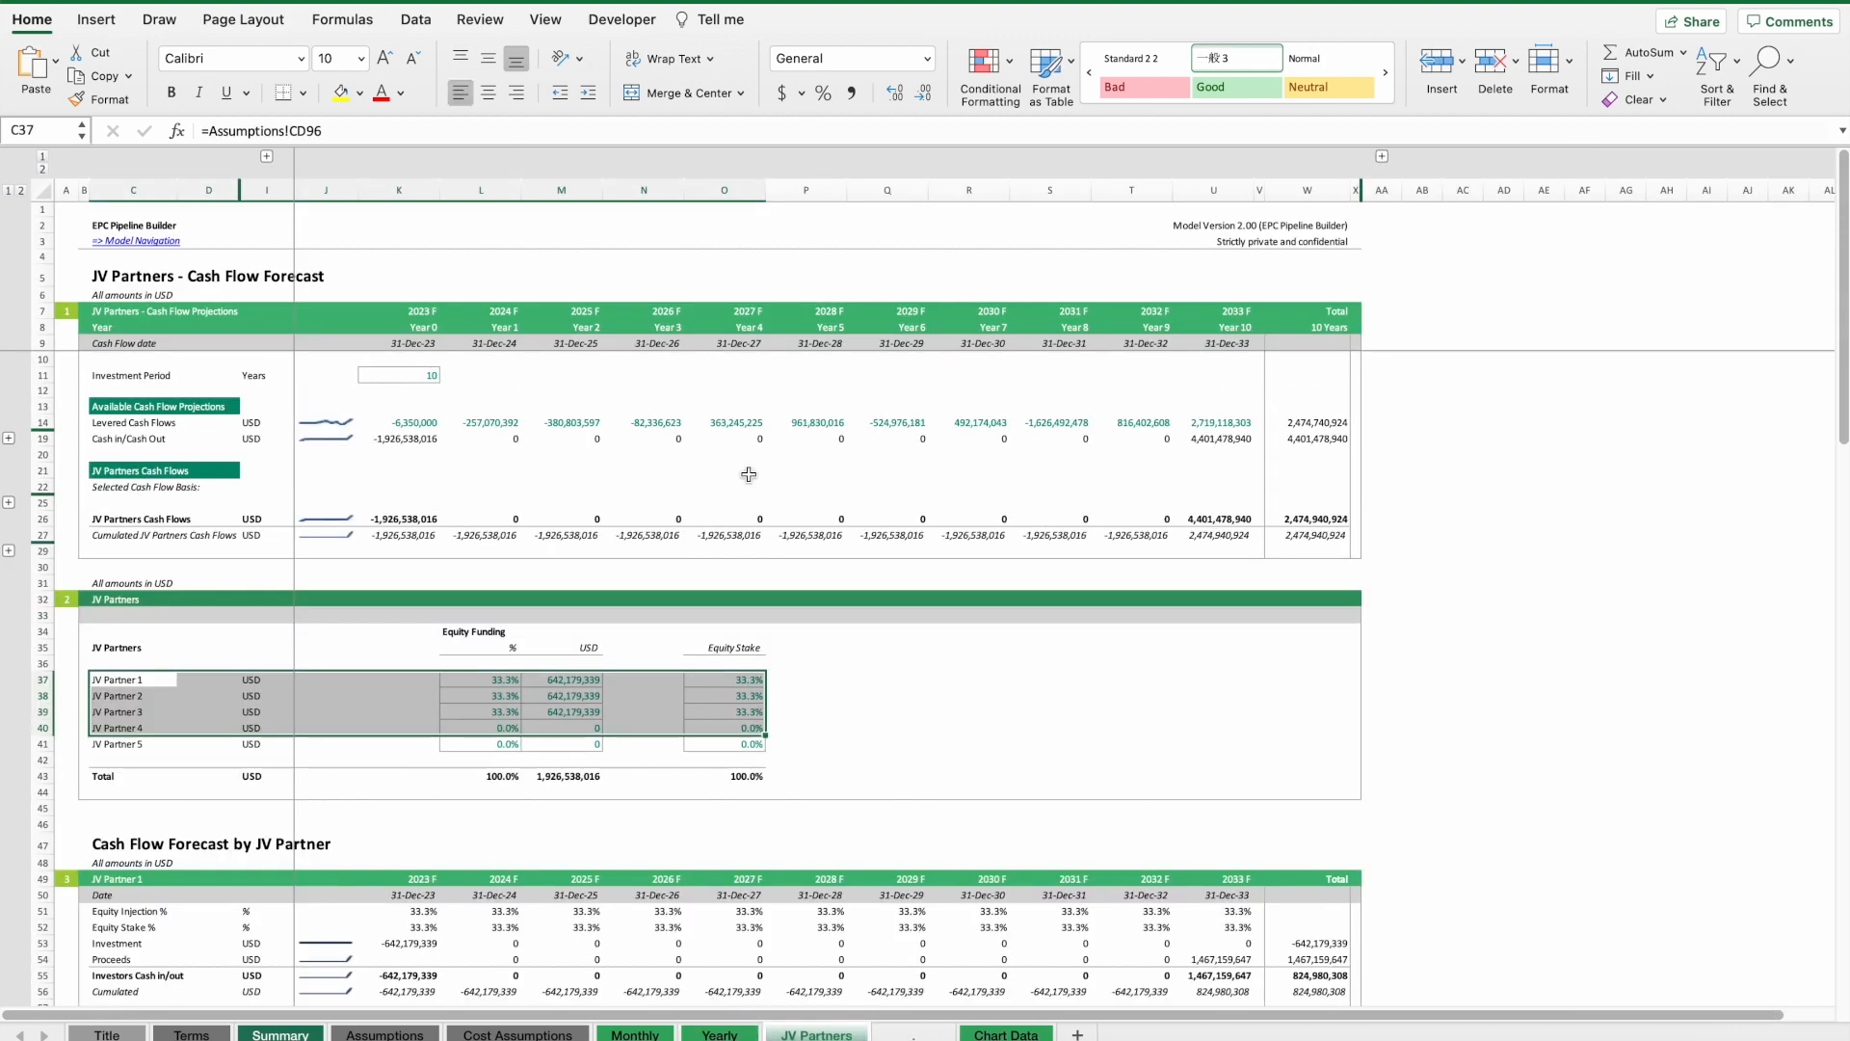
pyautogui.click(561, 694)
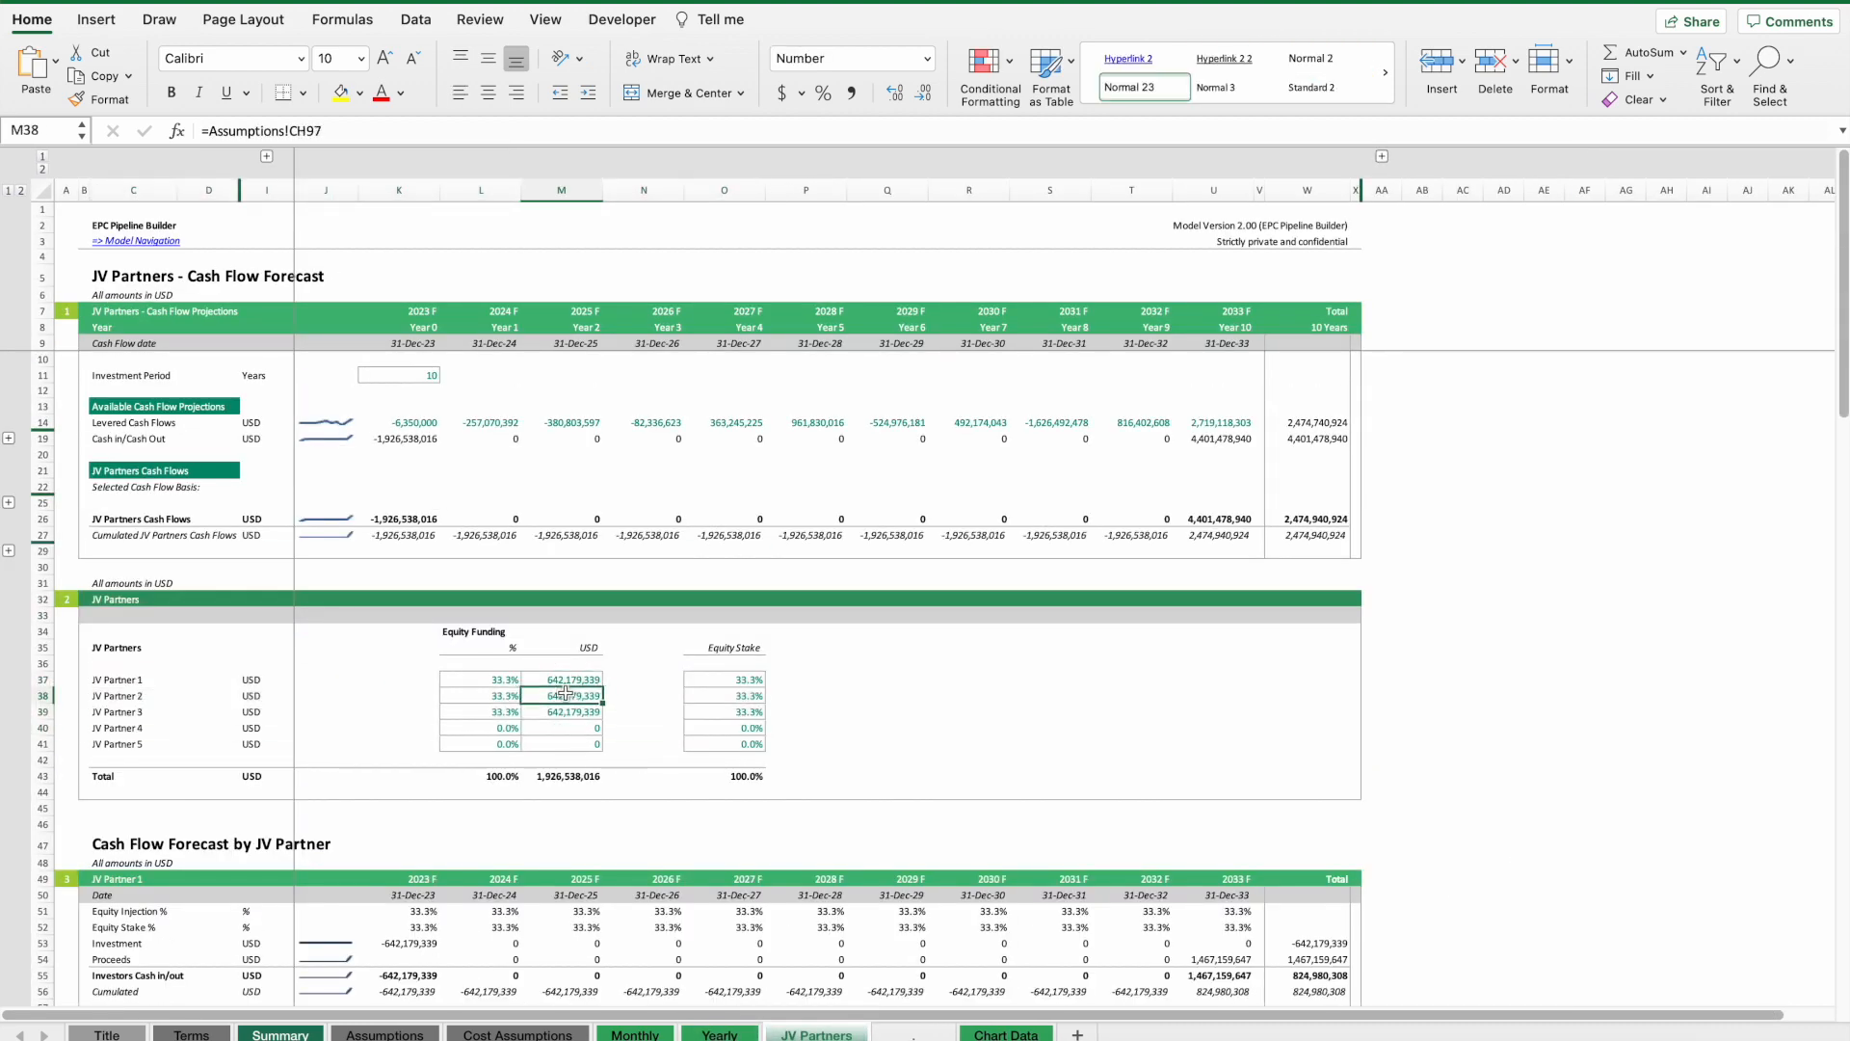
# Return to the Assumptions sheet and inspect the color code legend cells.
pyautogui.click(384, 1036)
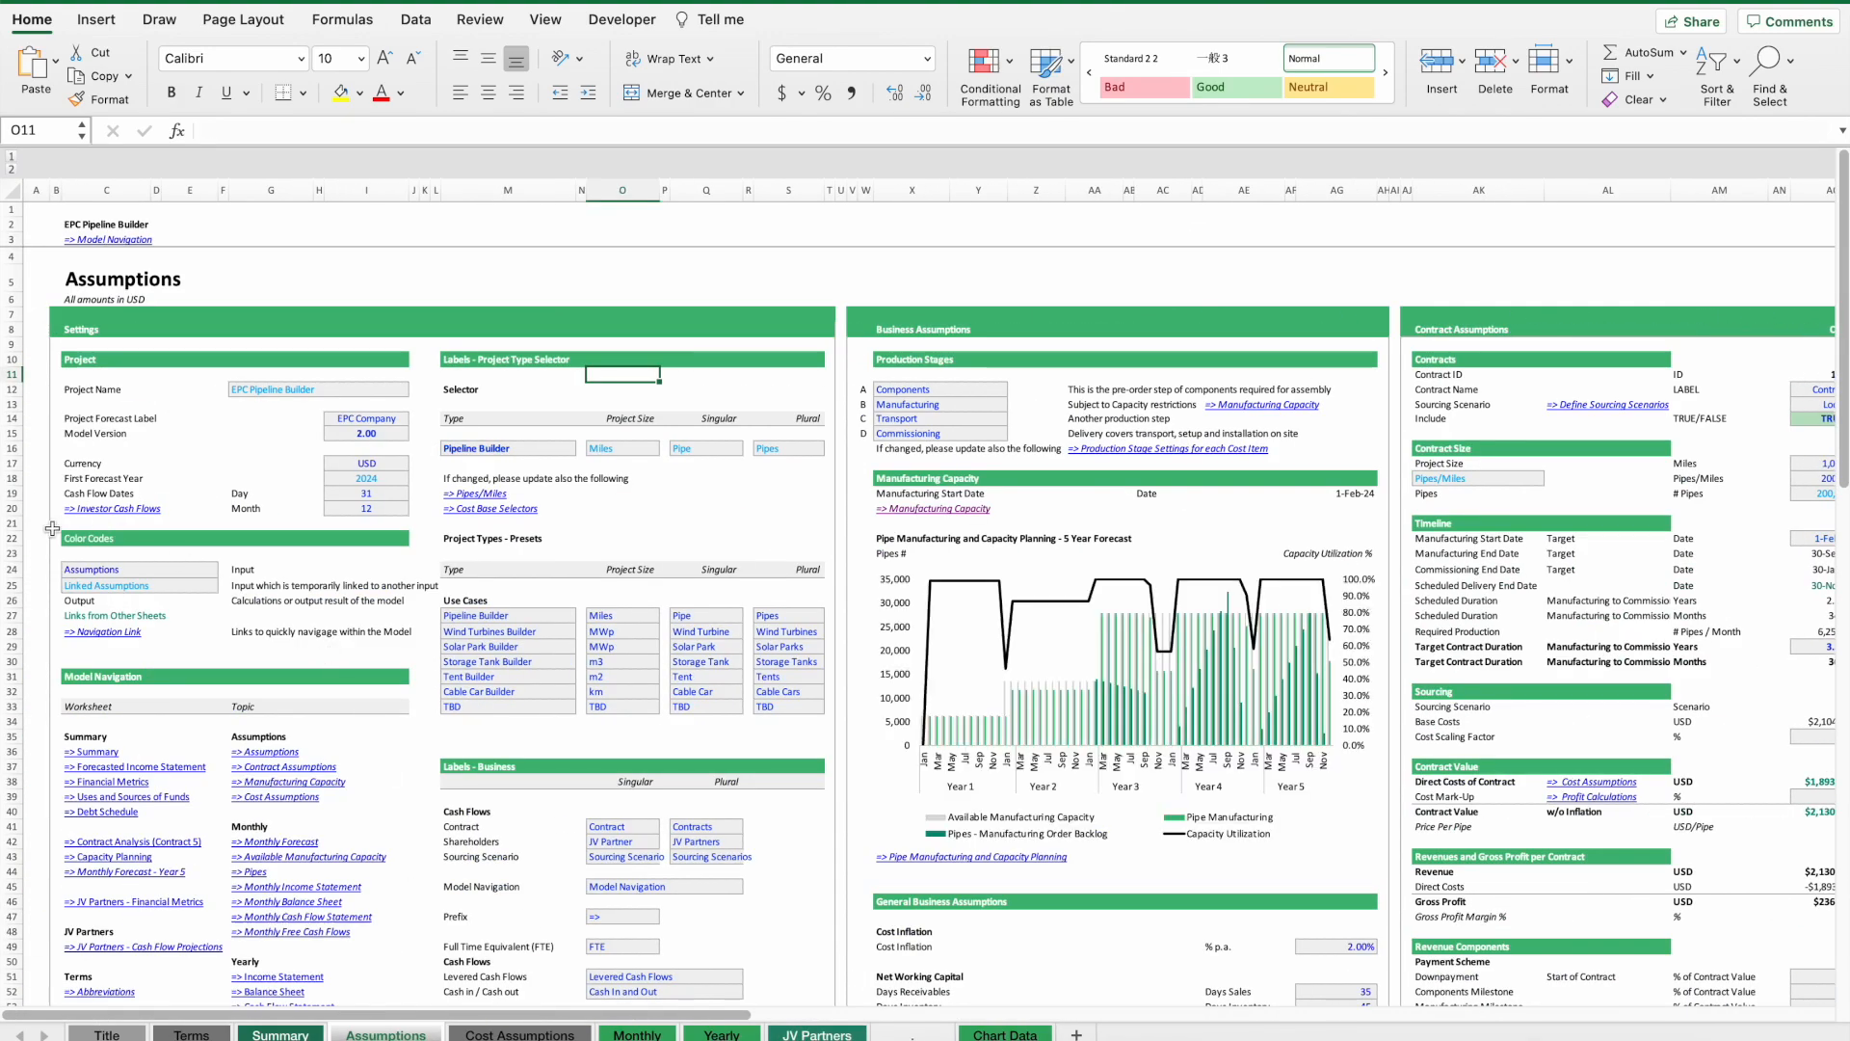
pyautogui.click(92, 557)
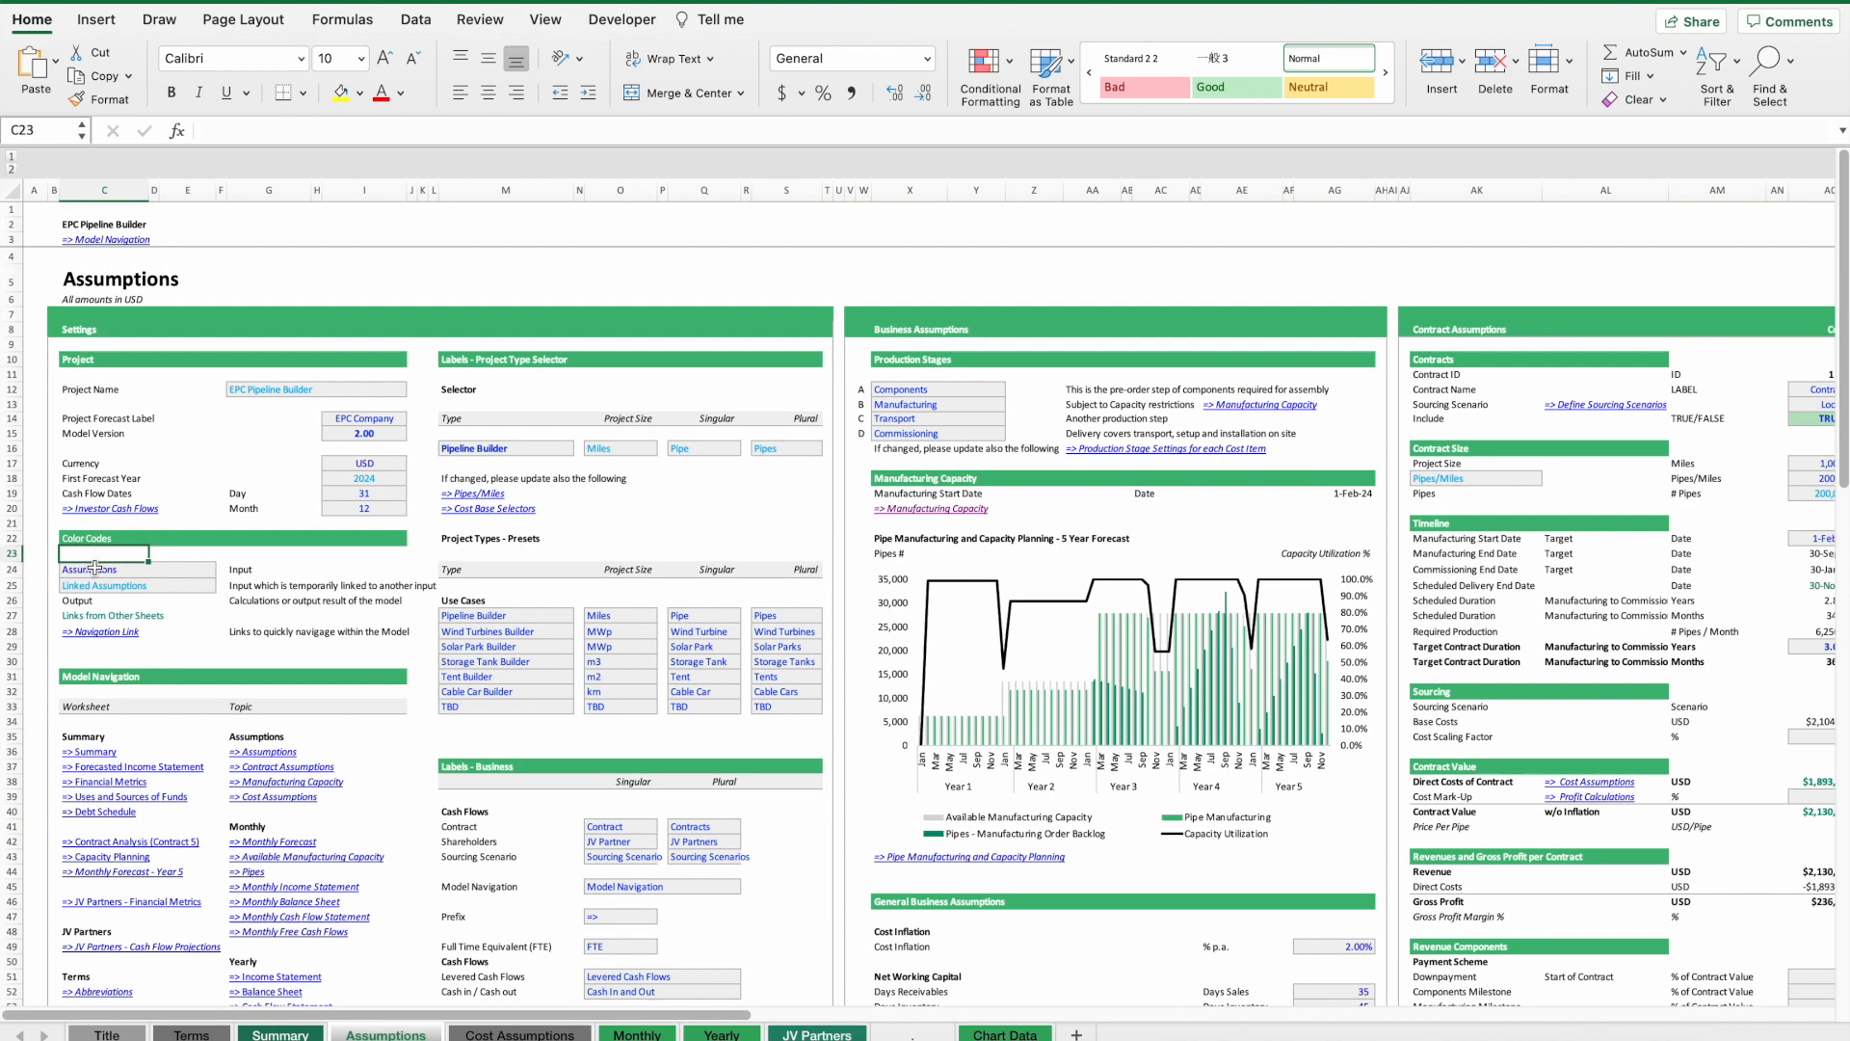
pyautogui.click(97, 573)
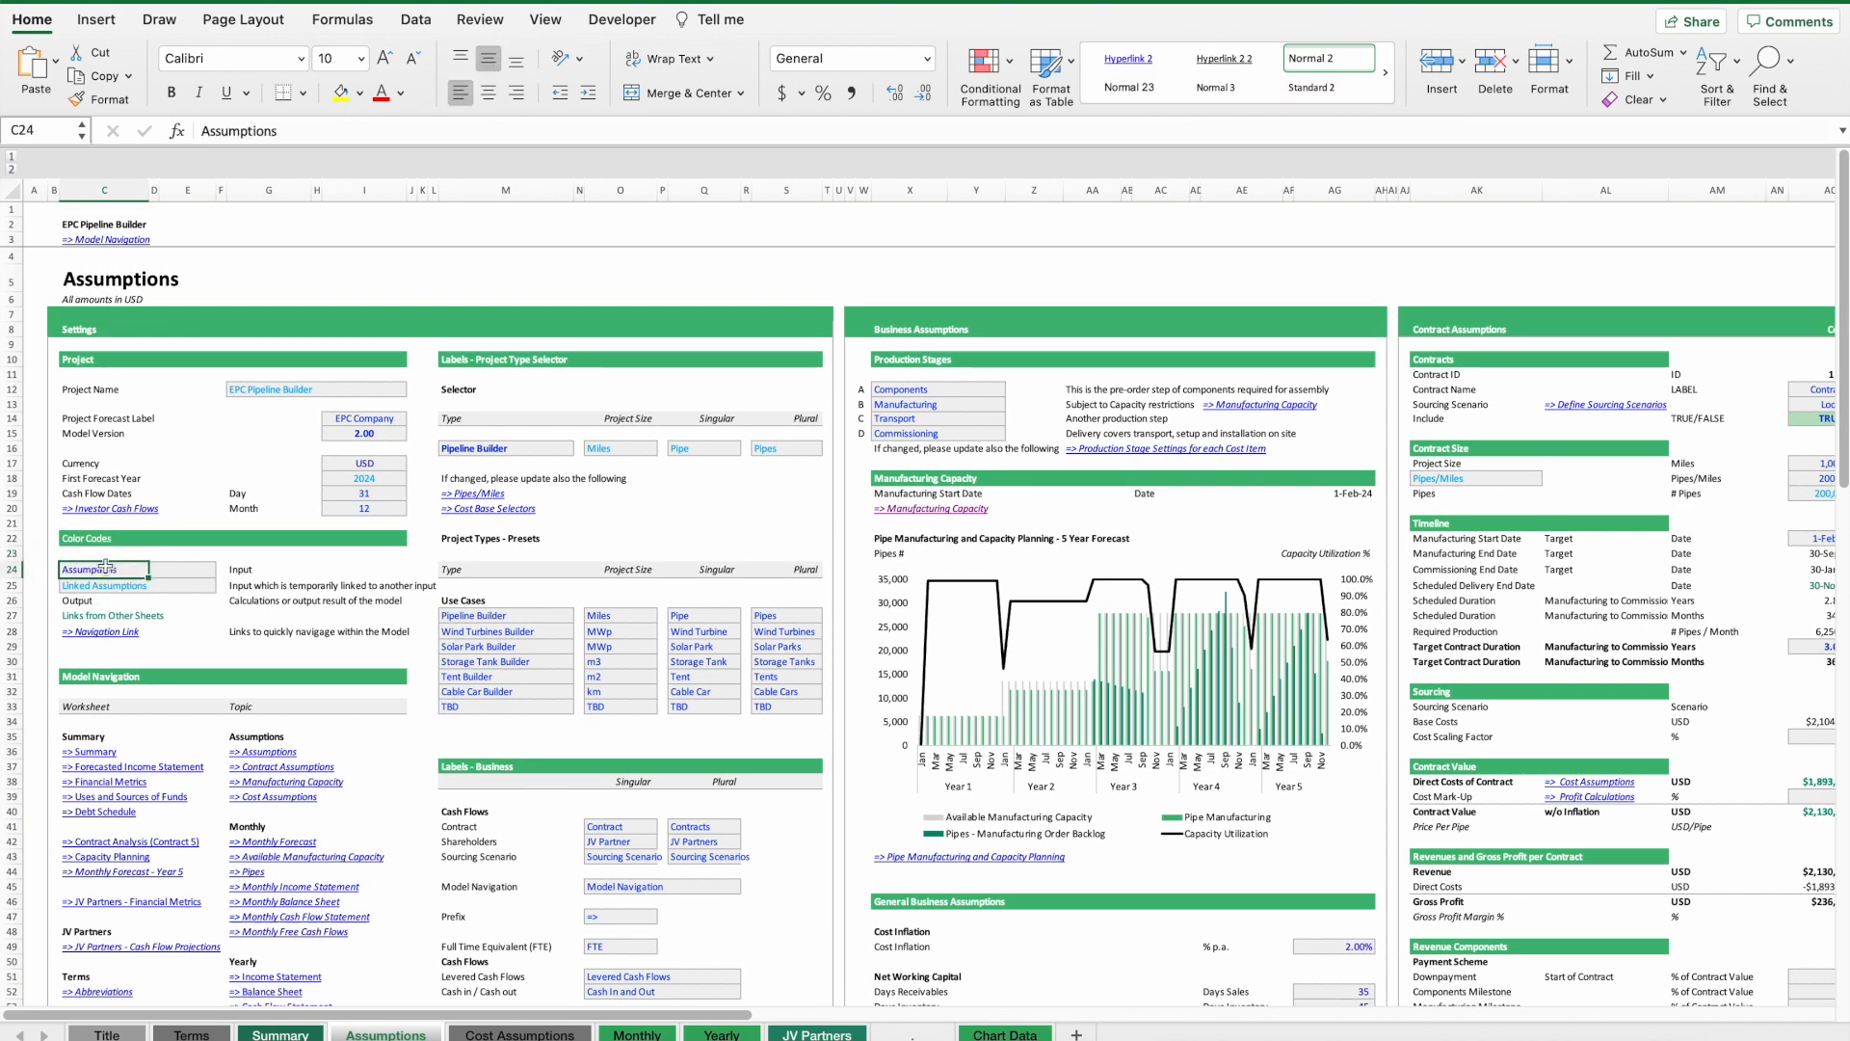
pyautogui.click(100, 602)
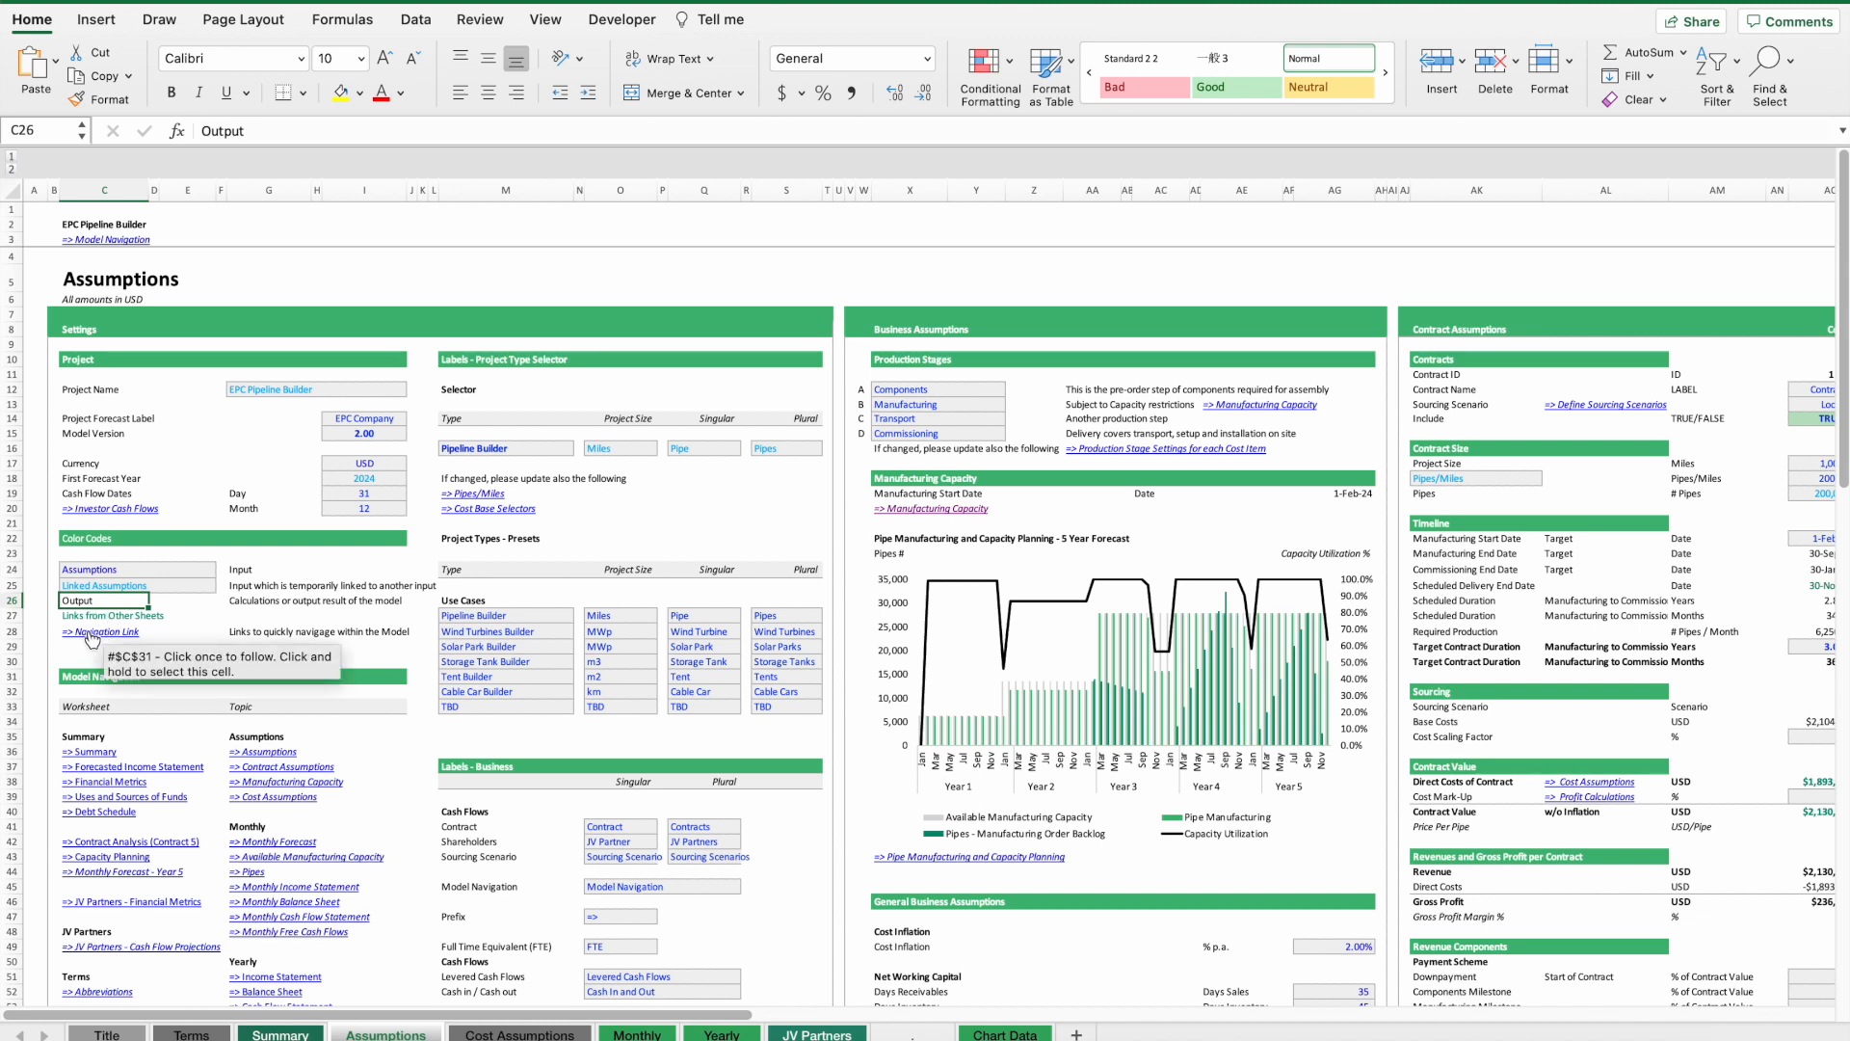
pyautogui.click(92, 633)
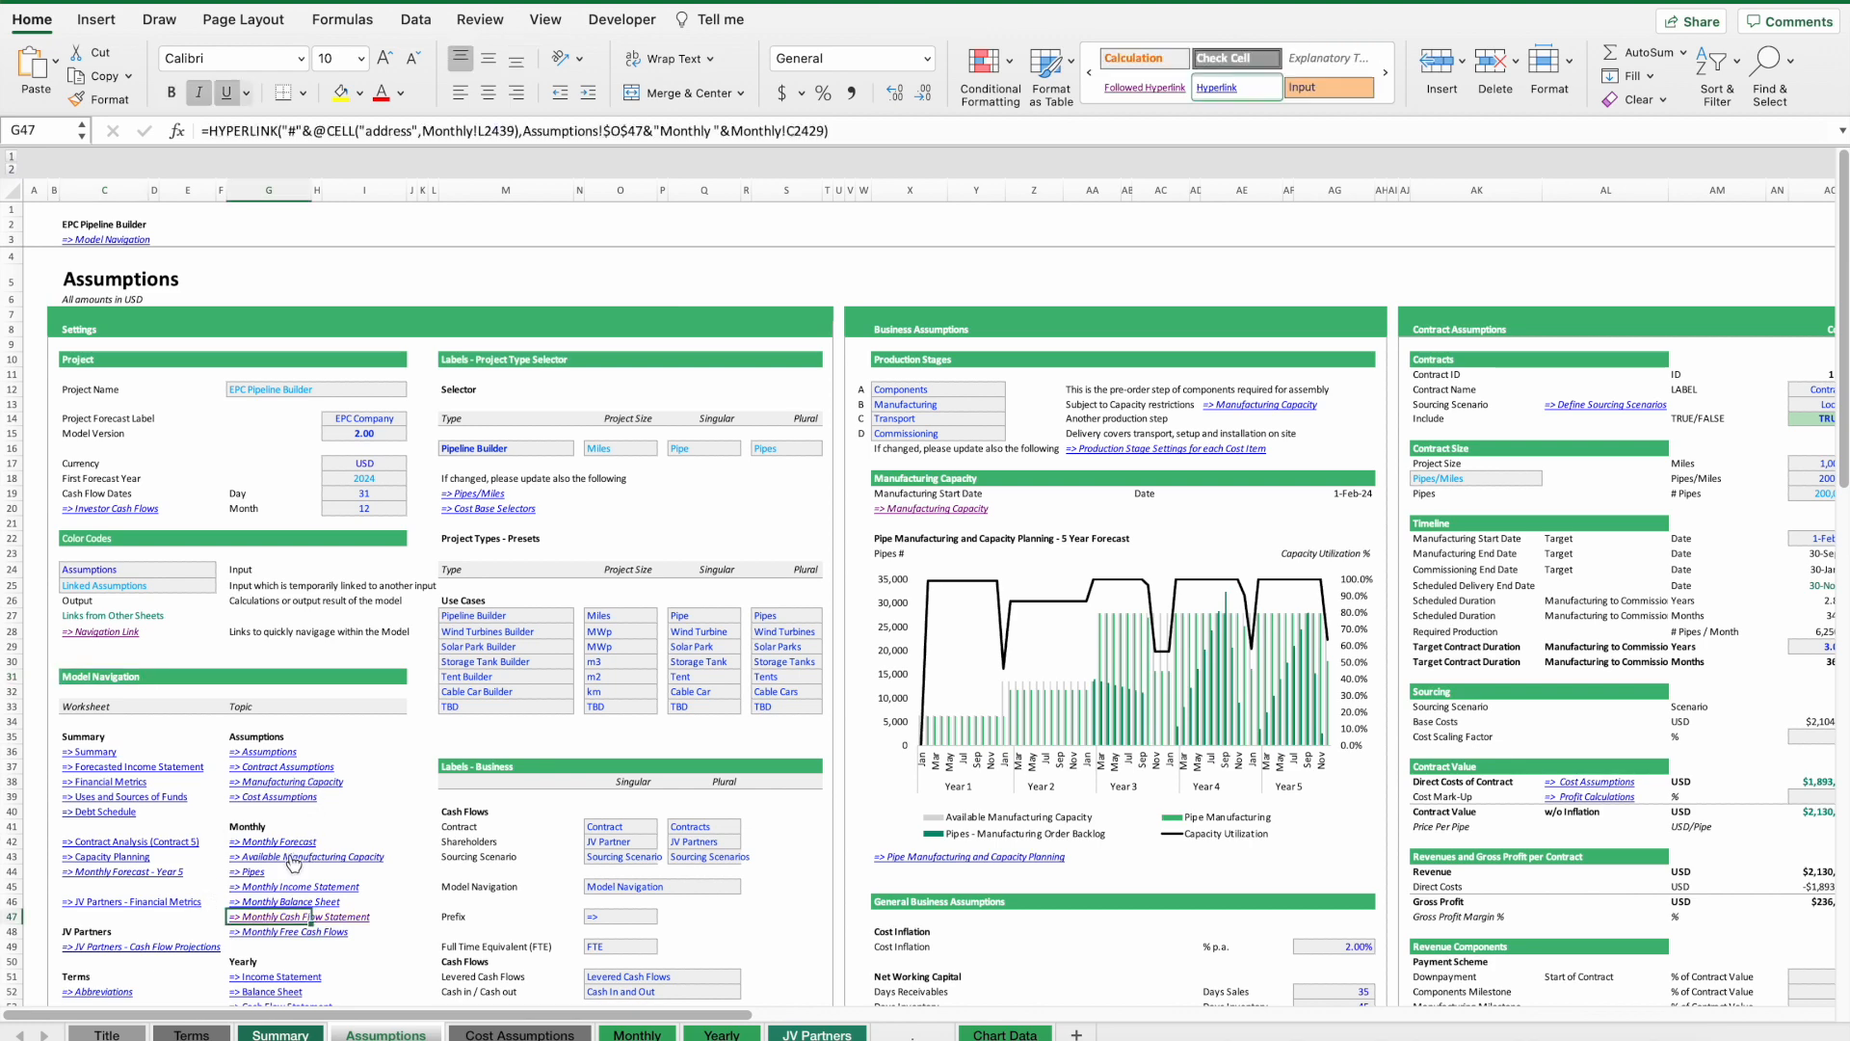
# Follow the Monthly Income Statement navigation link and return through the Model Navigation link.
pyautogui.click(249, 884)
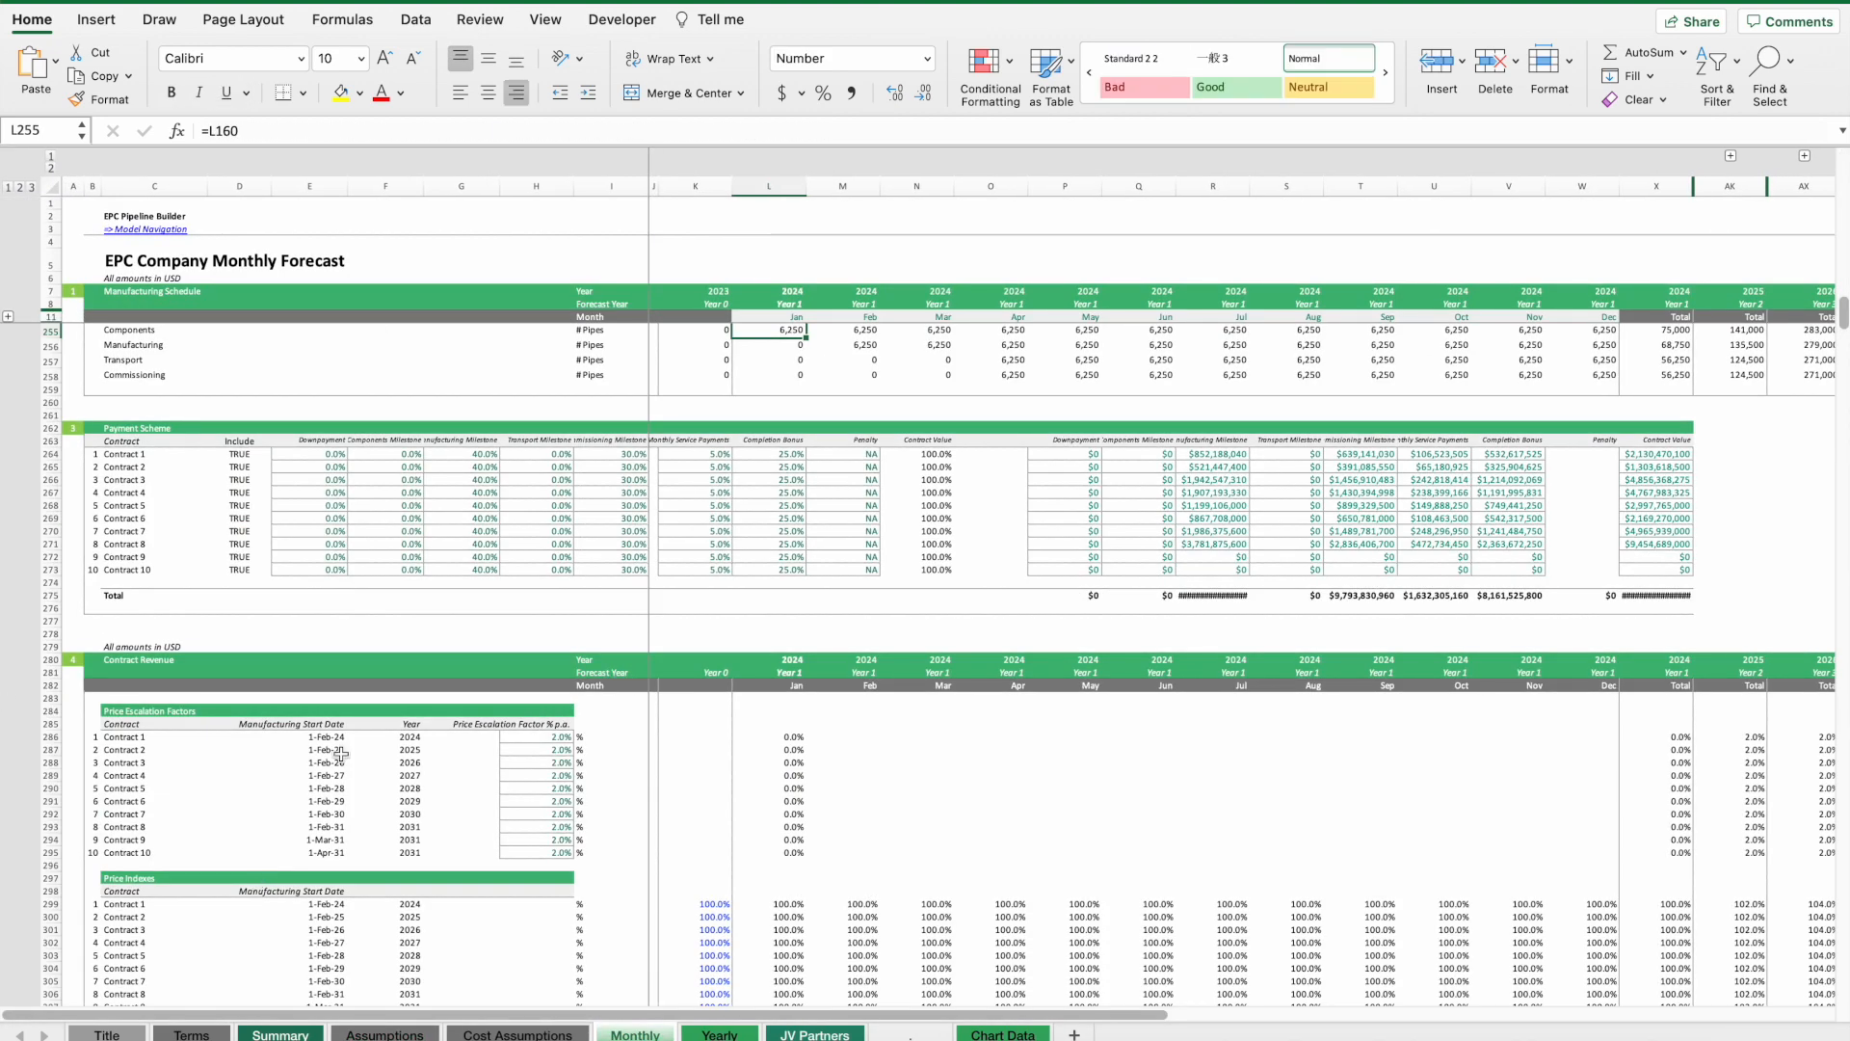
pyautogui.scroll(-20, 850, 583)
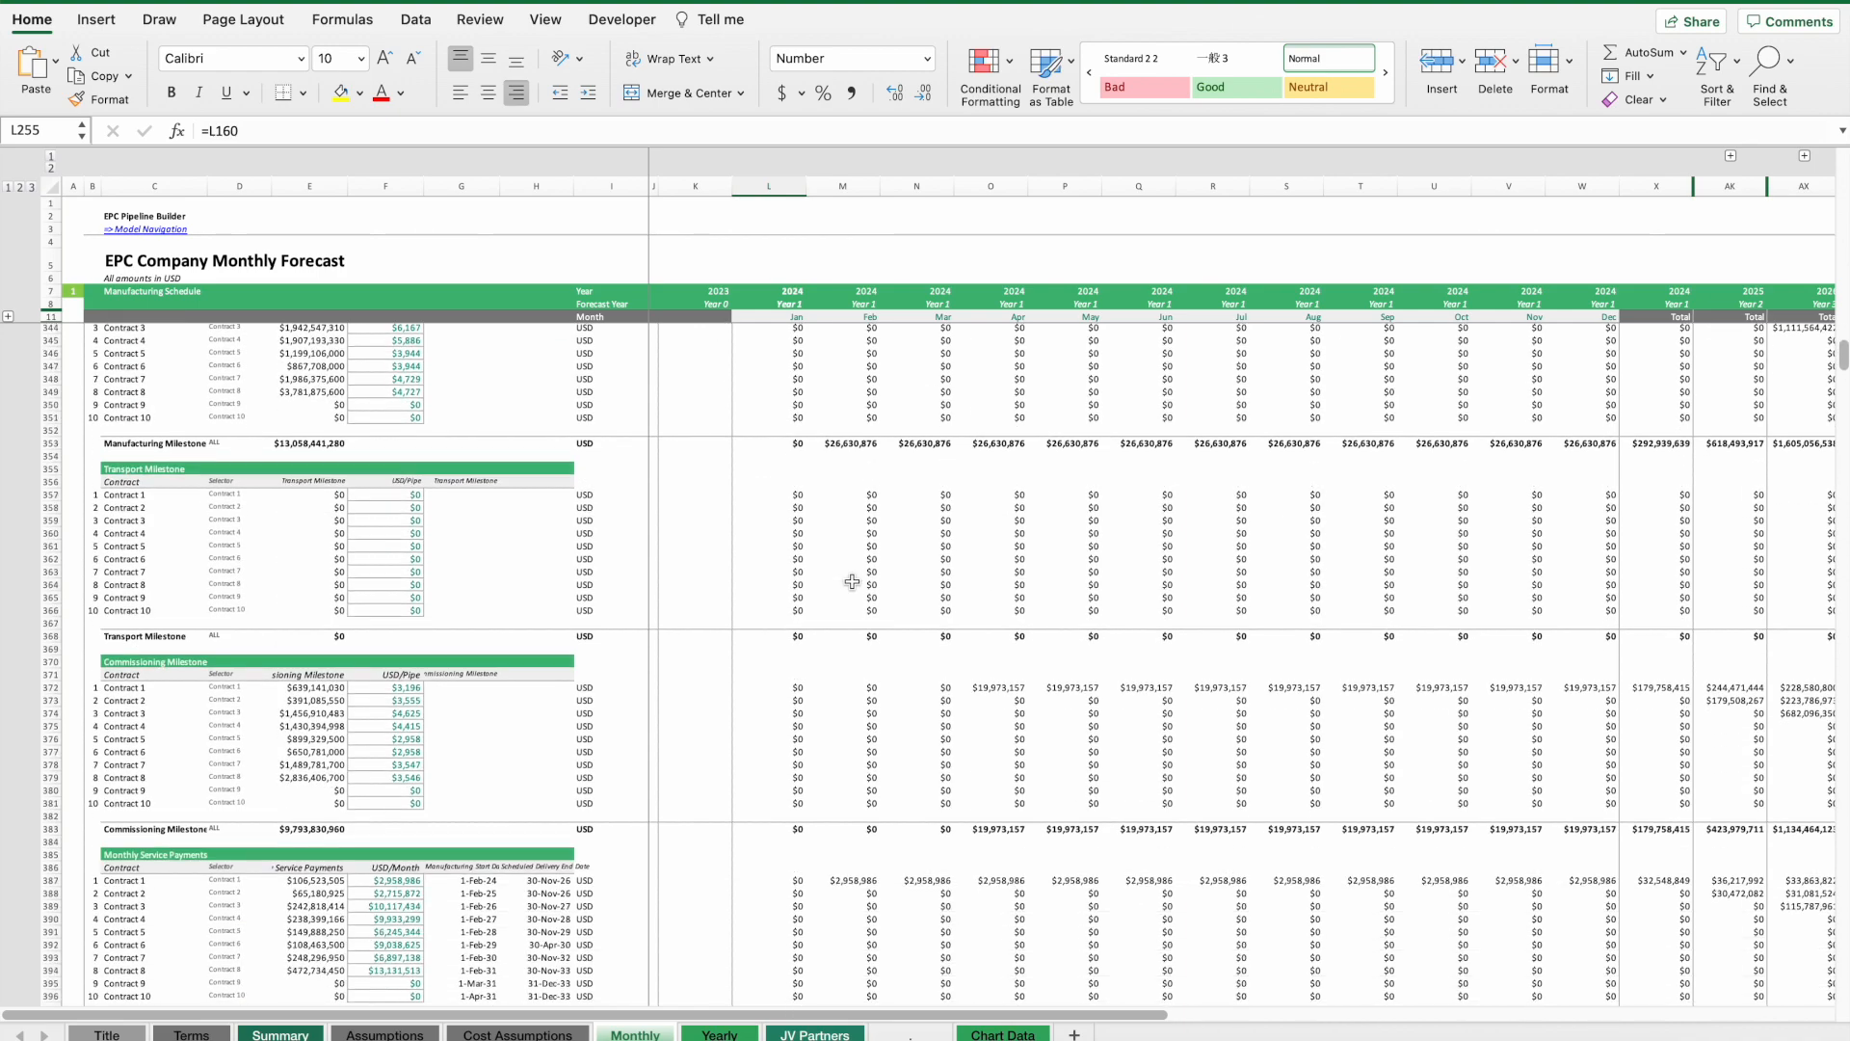
pyautogui.click(126, 230)
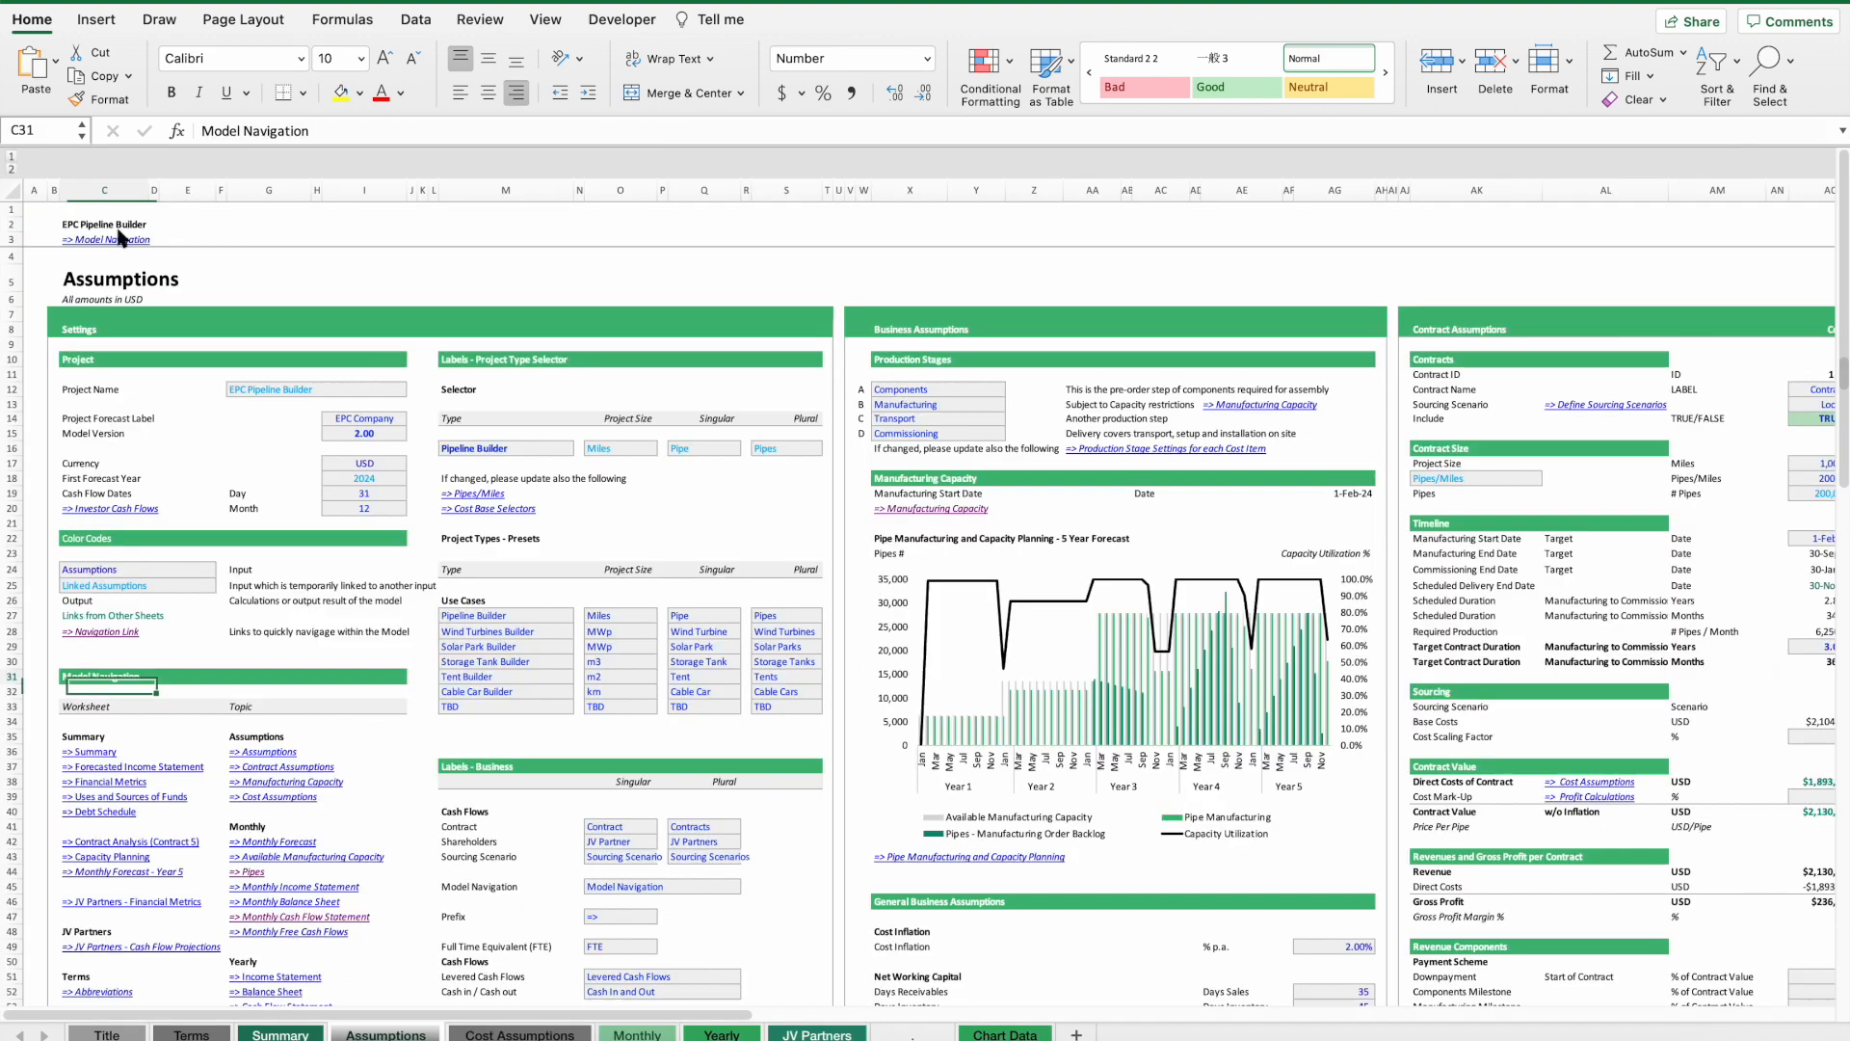
# Follow the yearly Income Statement navigation link to the Yearly Forecast.
pyautogui.scroll(-4, 200, 802)
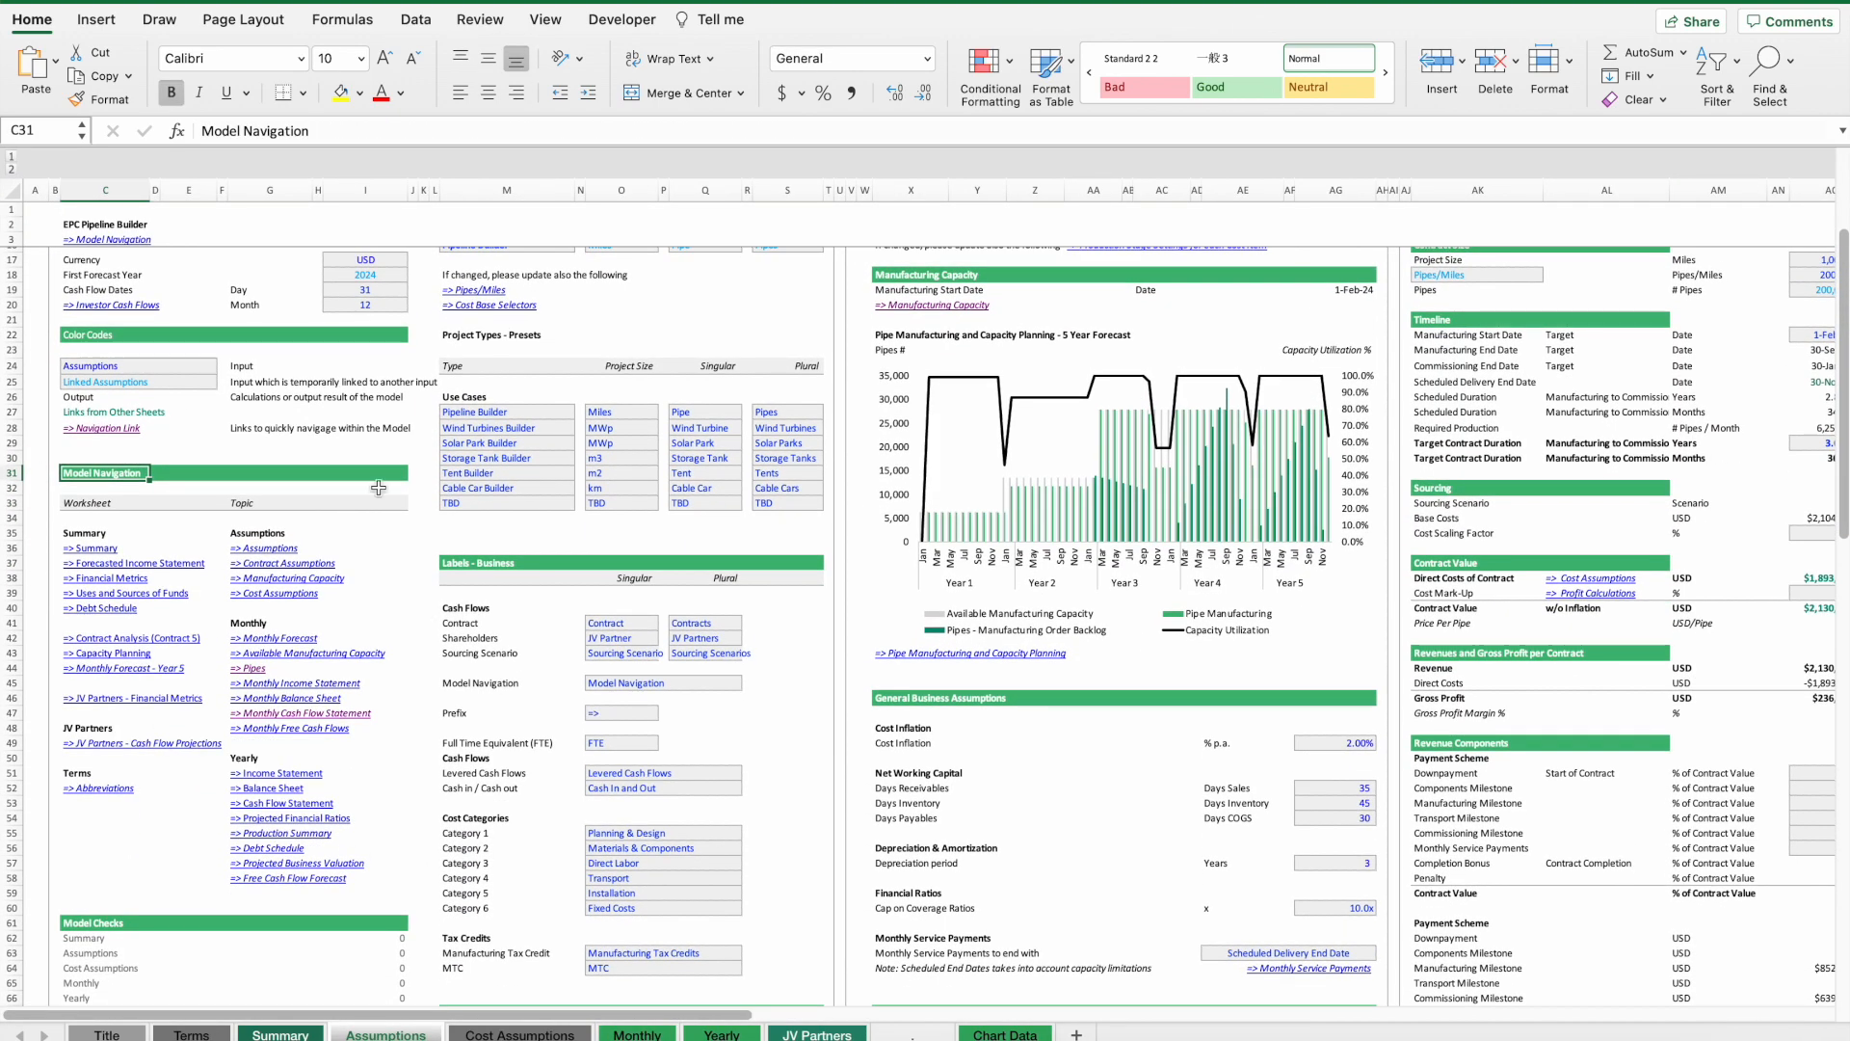
pyautogui.click(256, 756)
pyautogui.click(265, 771)
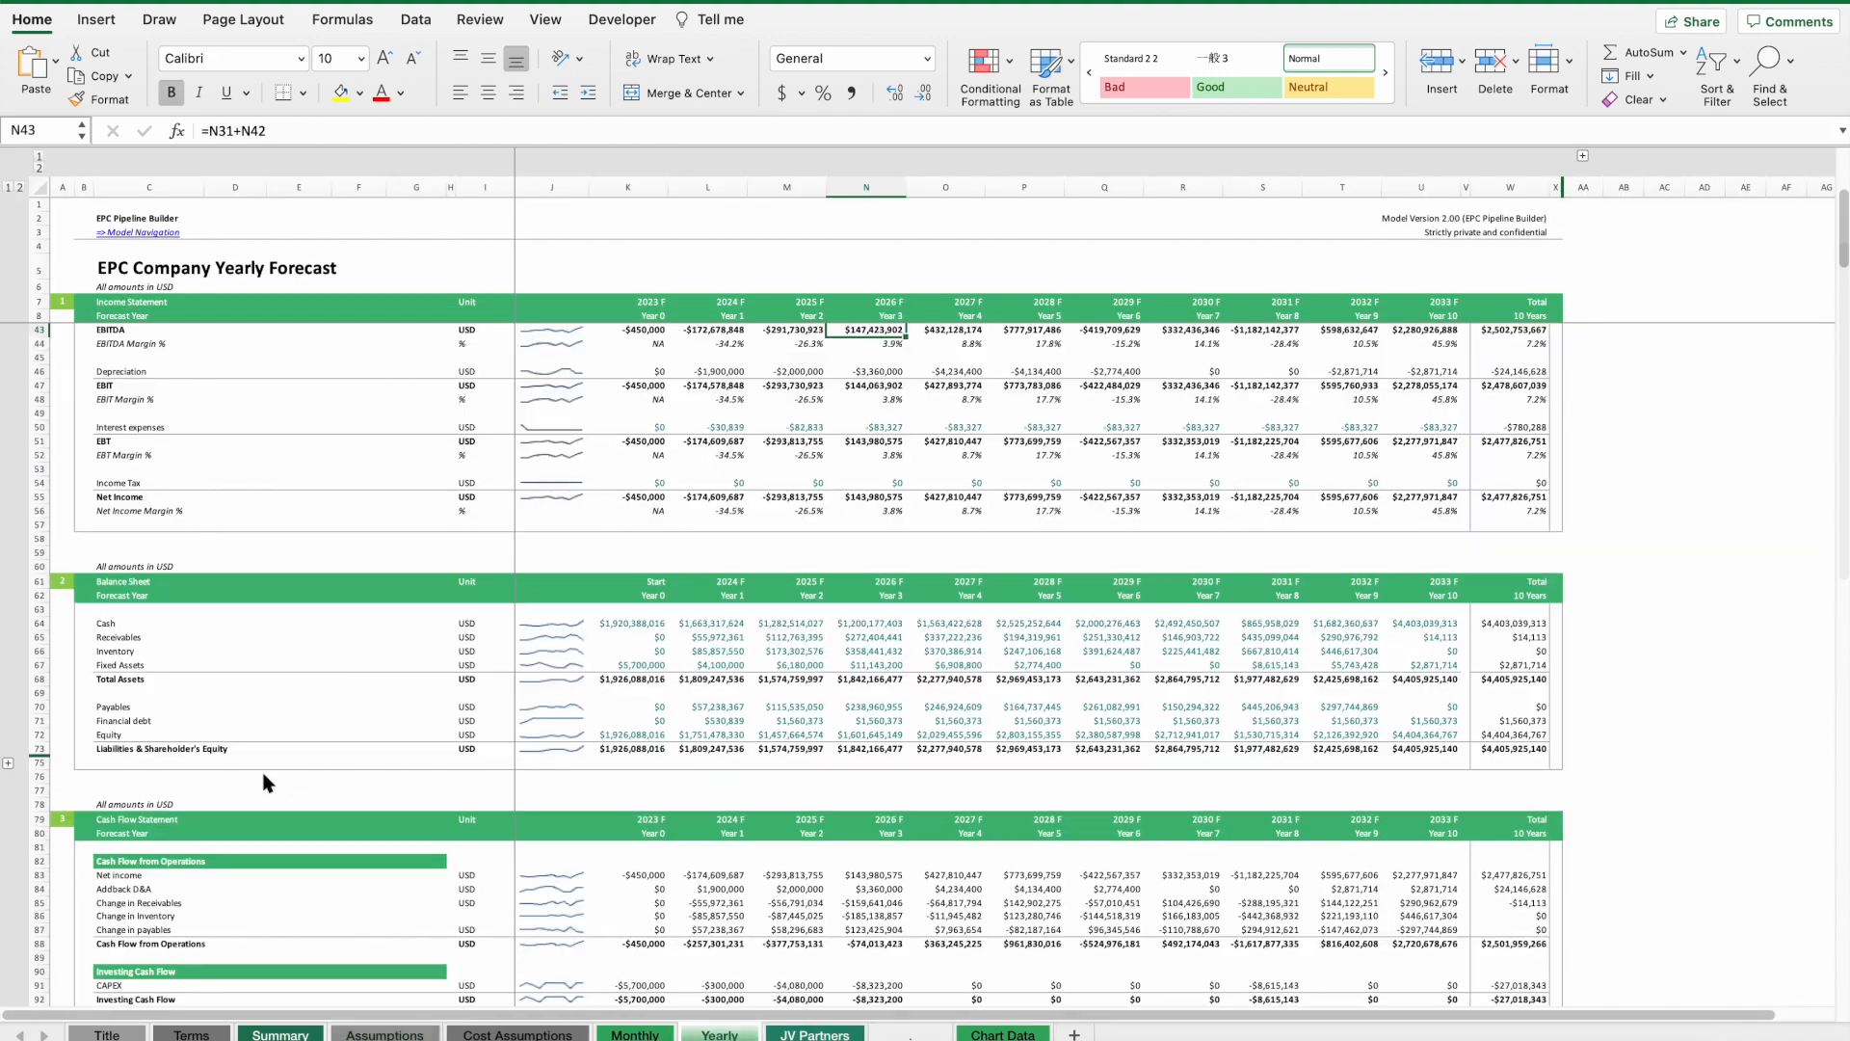
# Follow the Model Navigation link back to the Assumptions sheet and look over the navigation section.
pyautogui.scroll(-20, 803, 627)
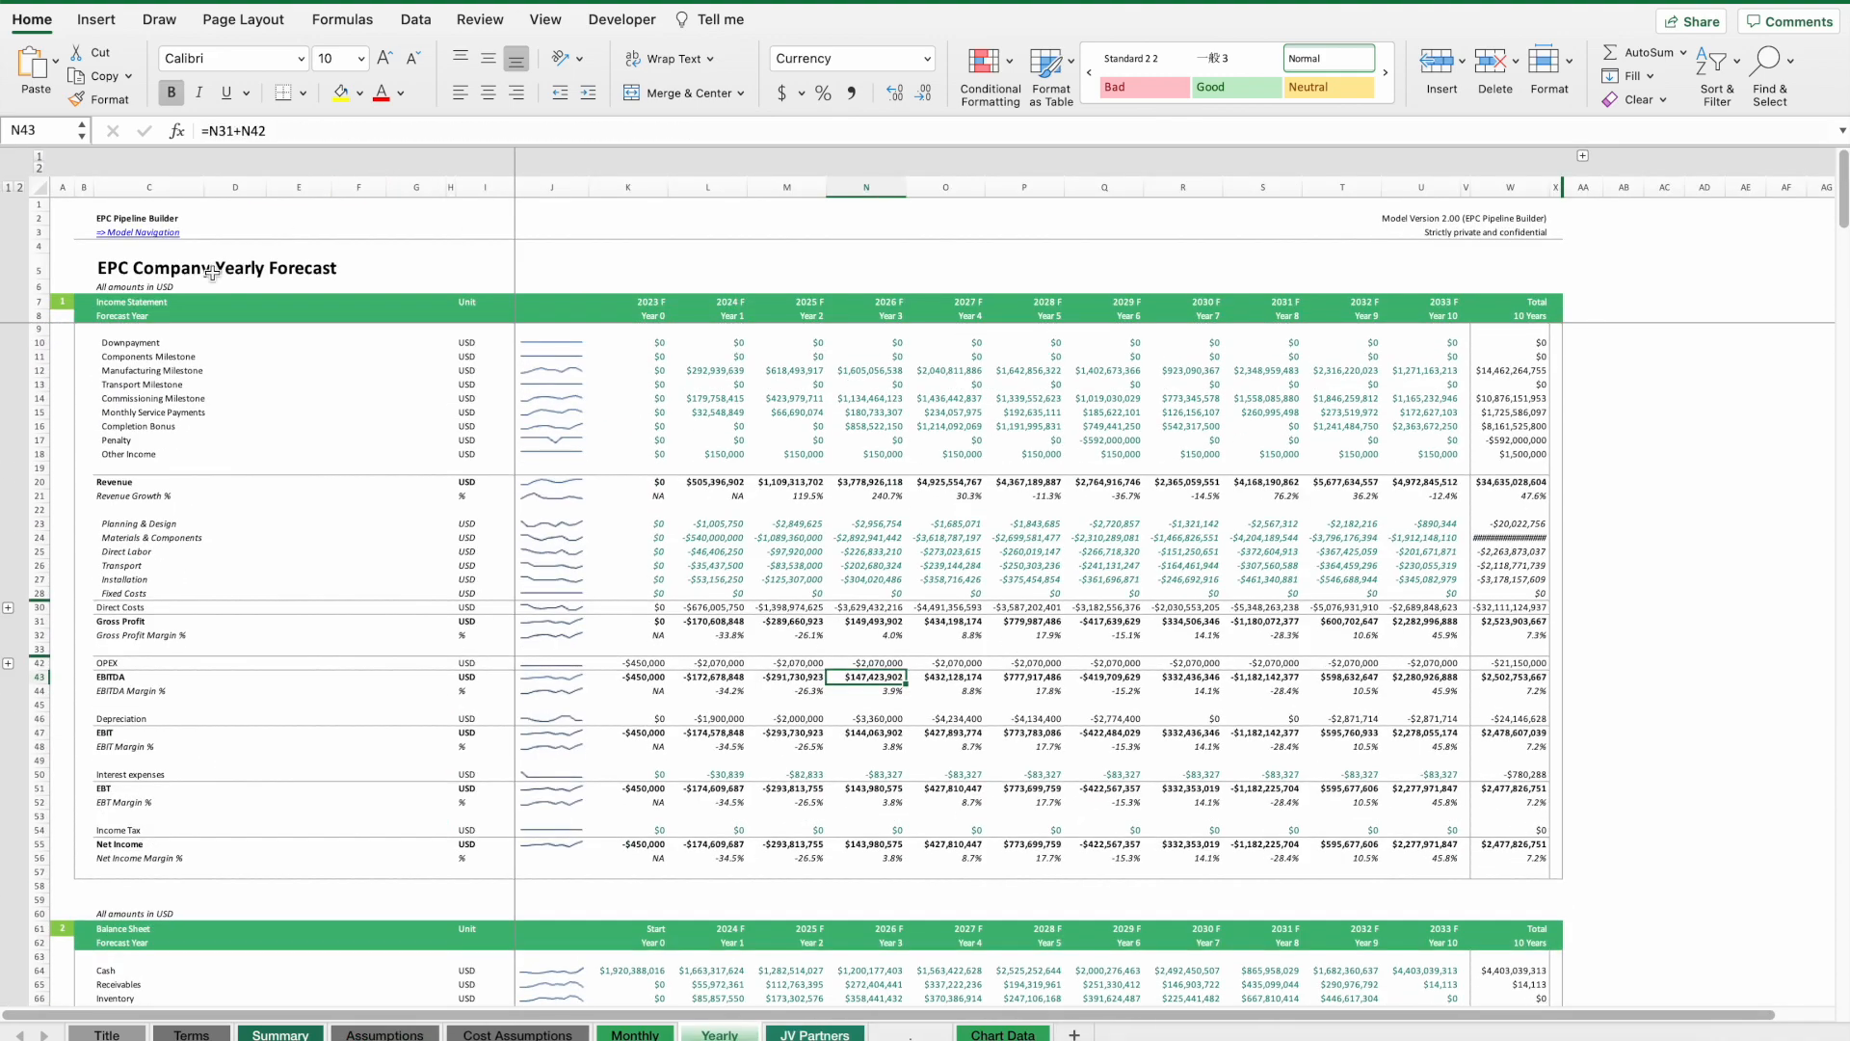
pyautogui.click(135, 234)
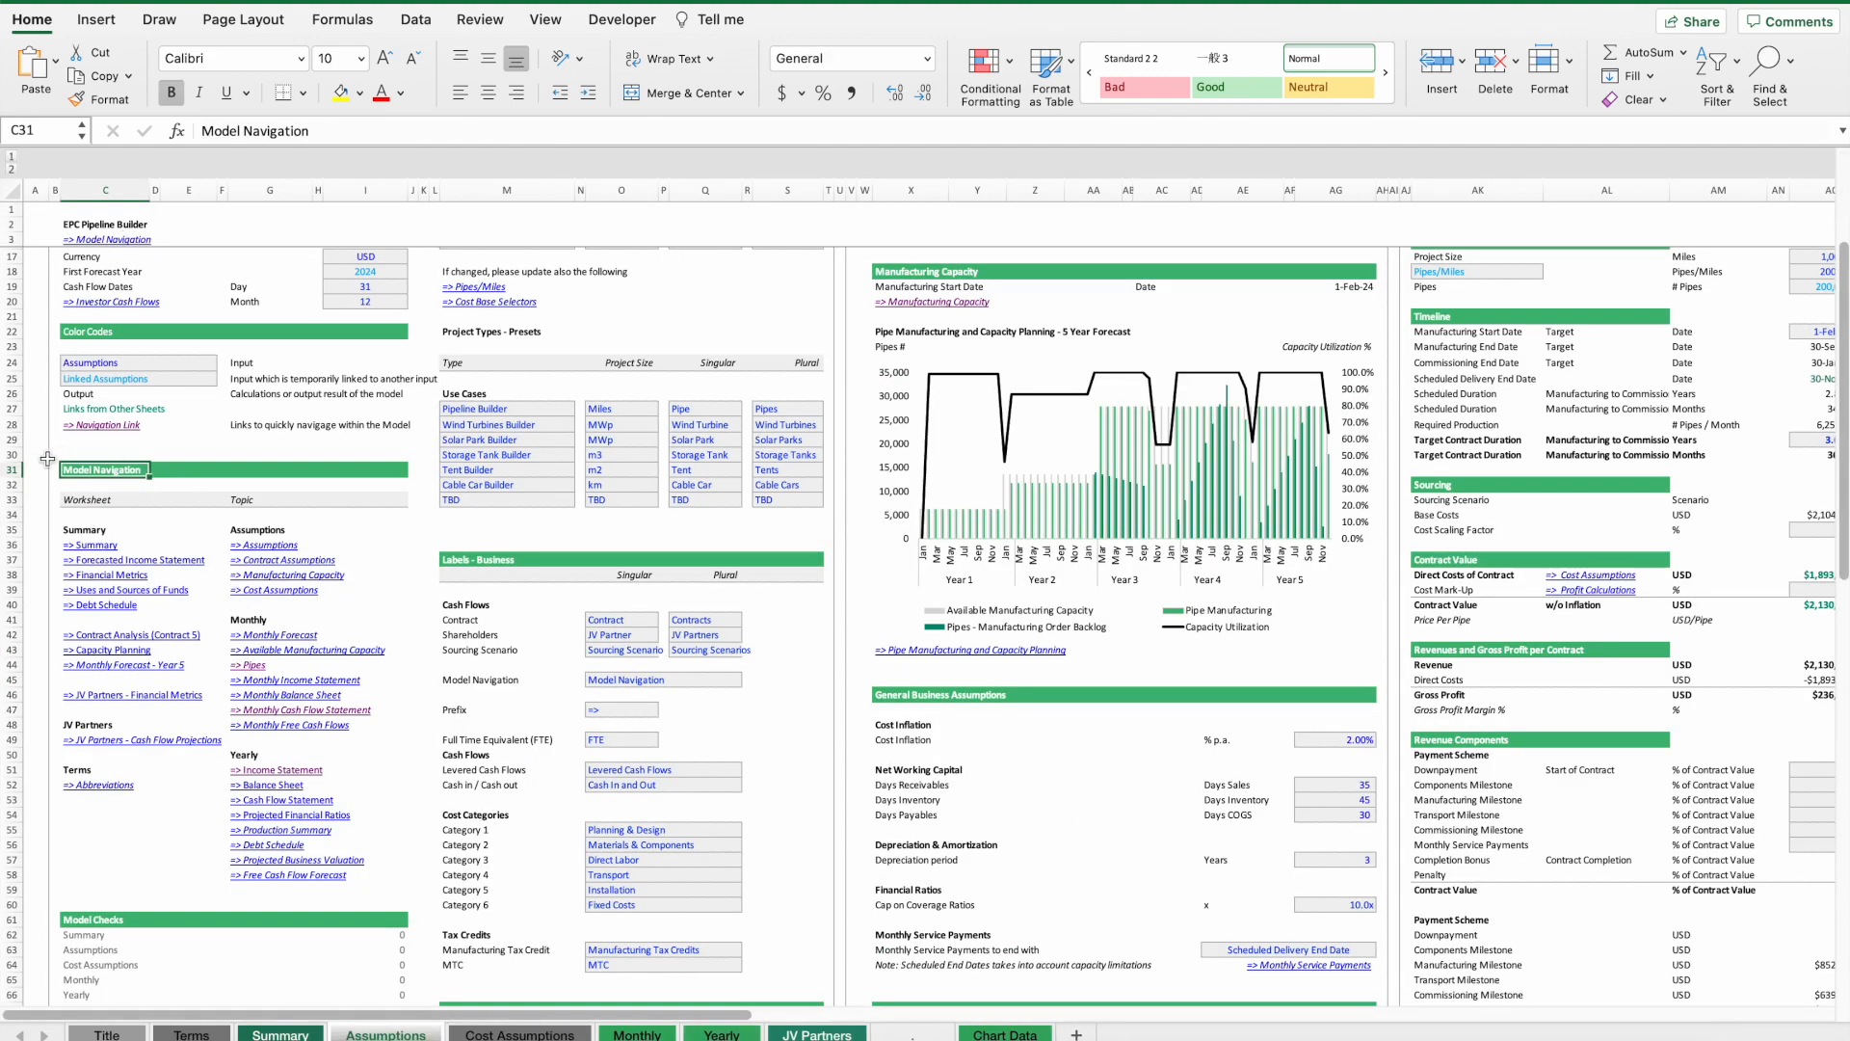
pyautogui.moveTo(88, 473); pyautogui.dragTo(400, 911)
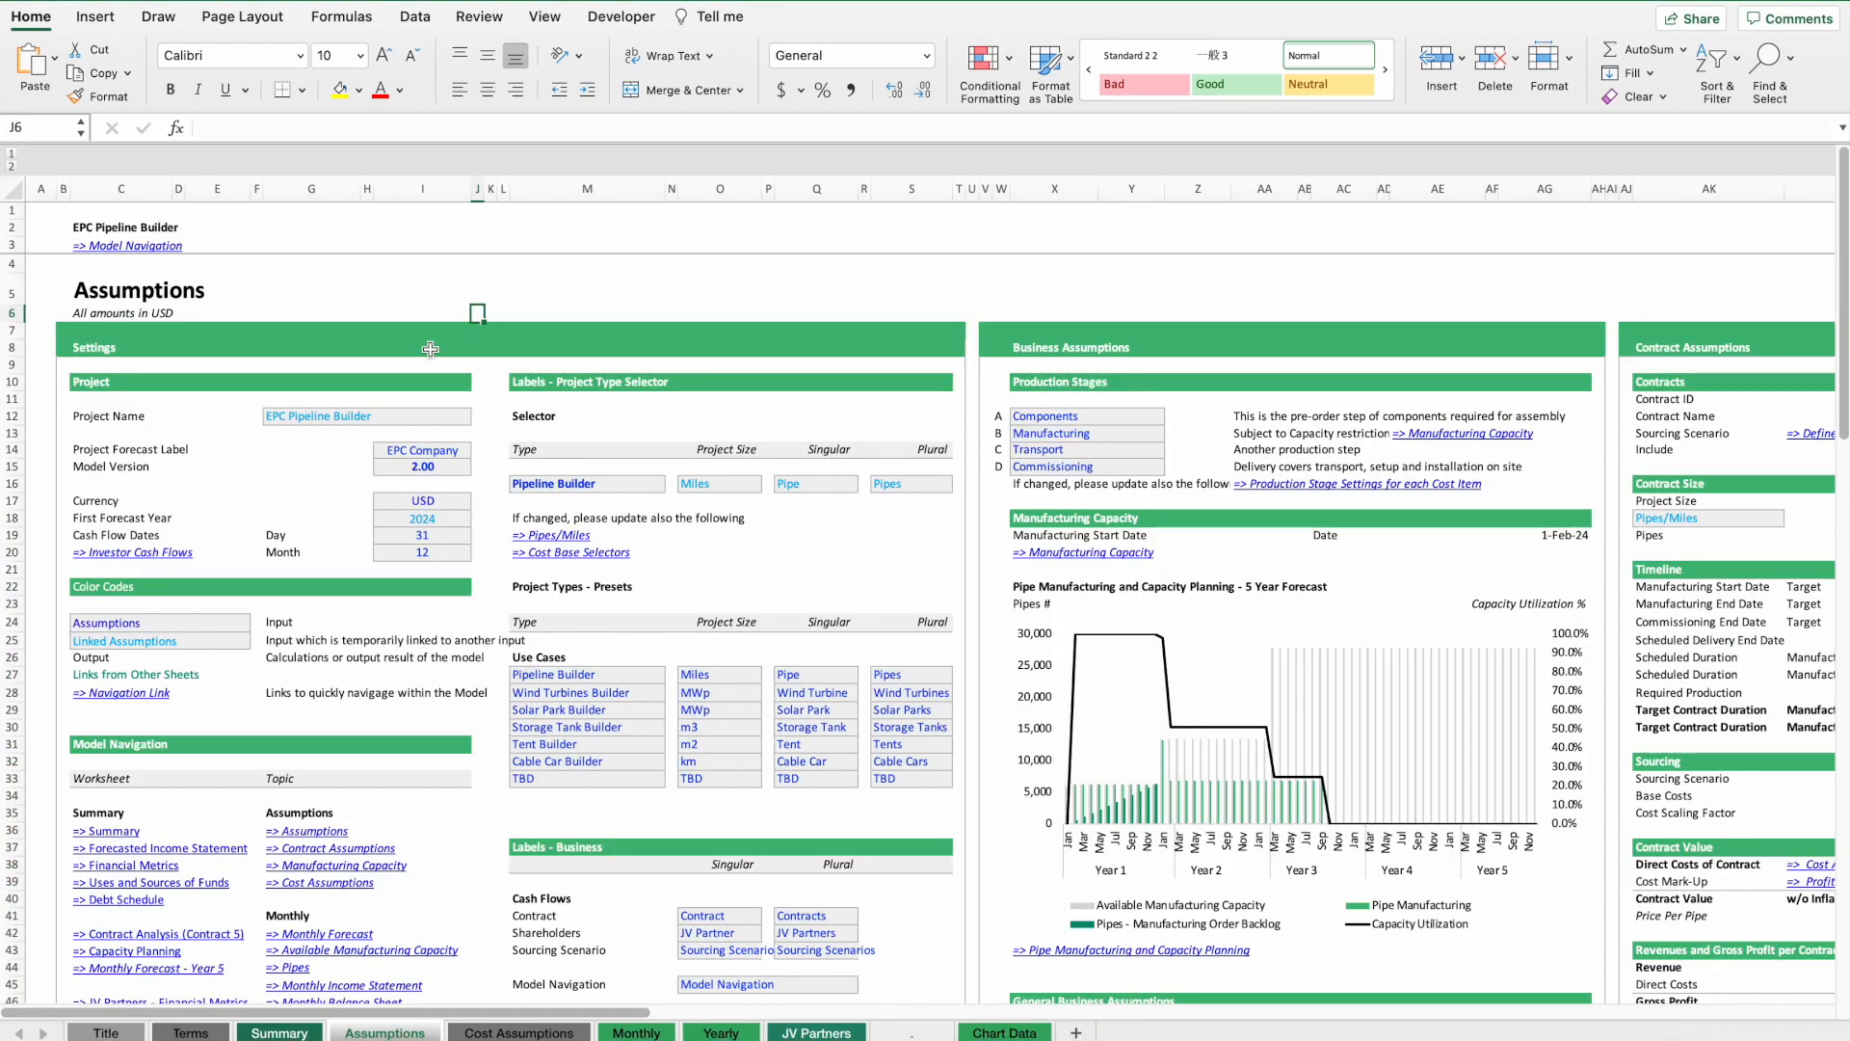
pyautogui.scroll(-10, 397, 564)
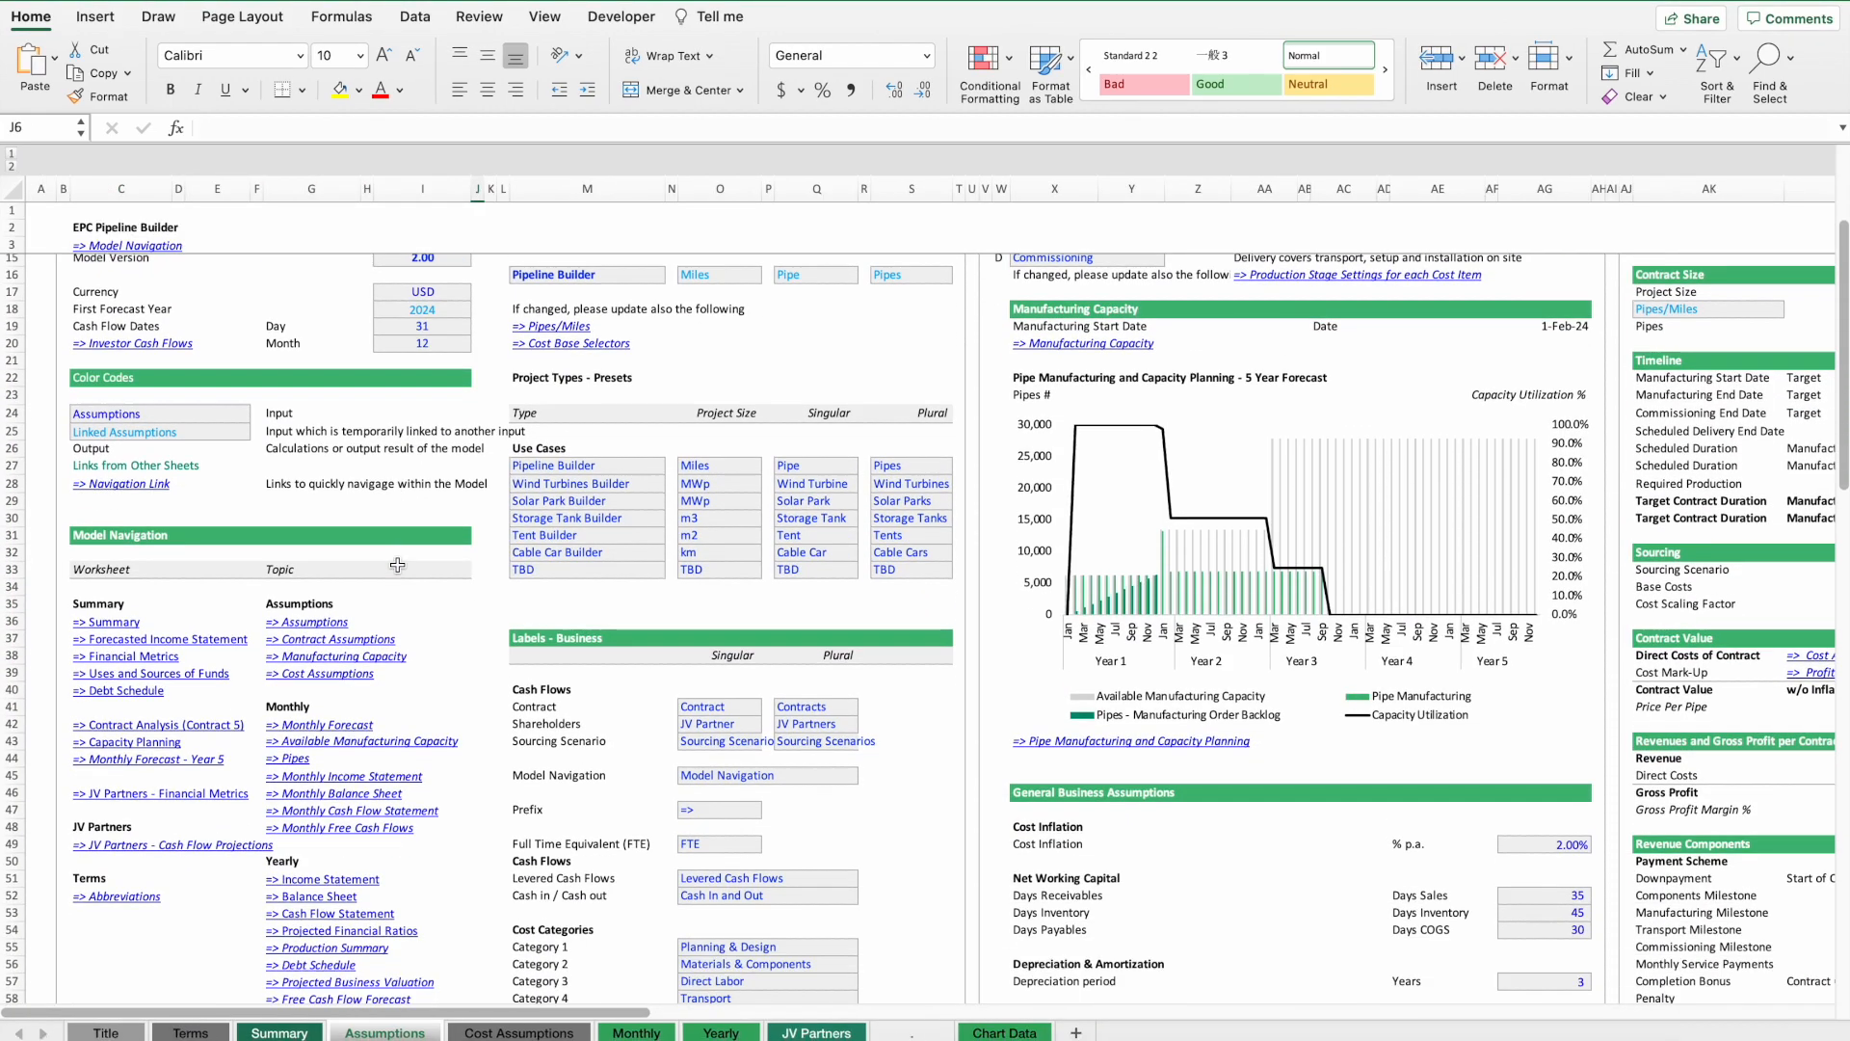
pyautogui.scroll(10, 397, 565)
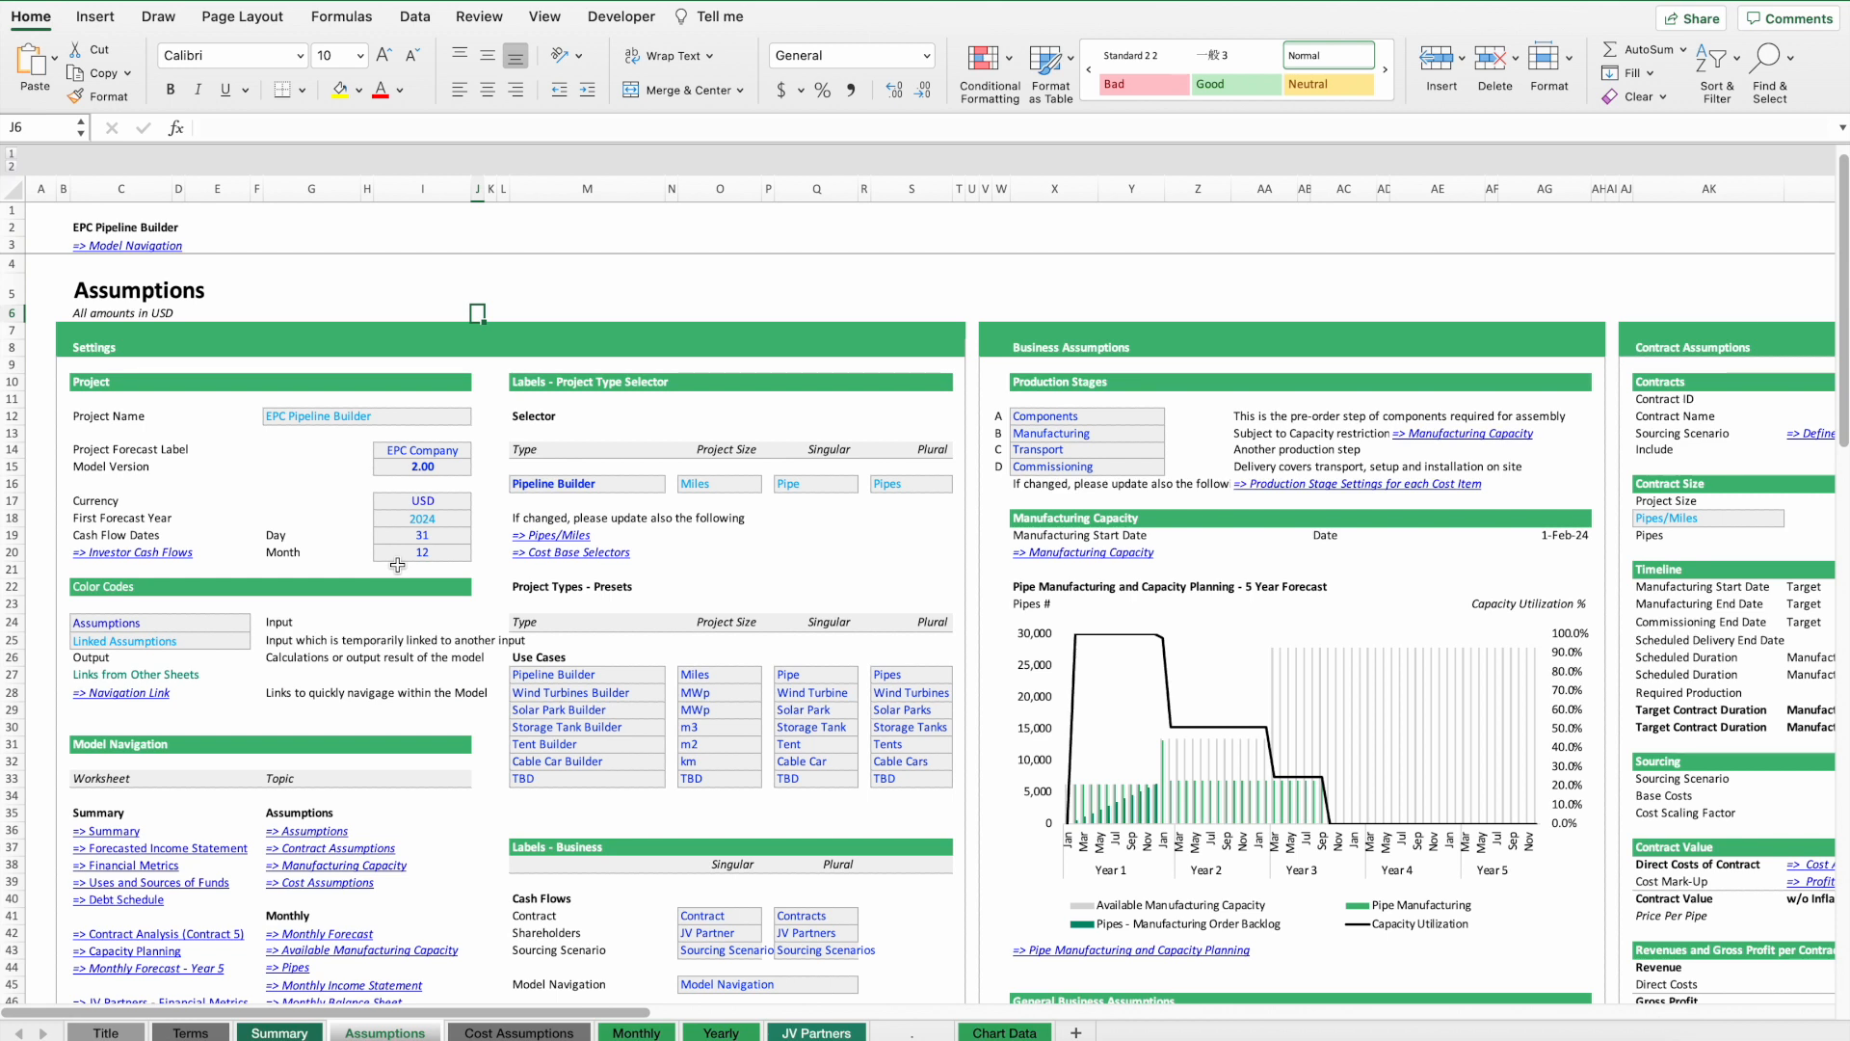
# Switch the project type selector to Wind Turbines Builder.
pyautogui.click(544, 487)
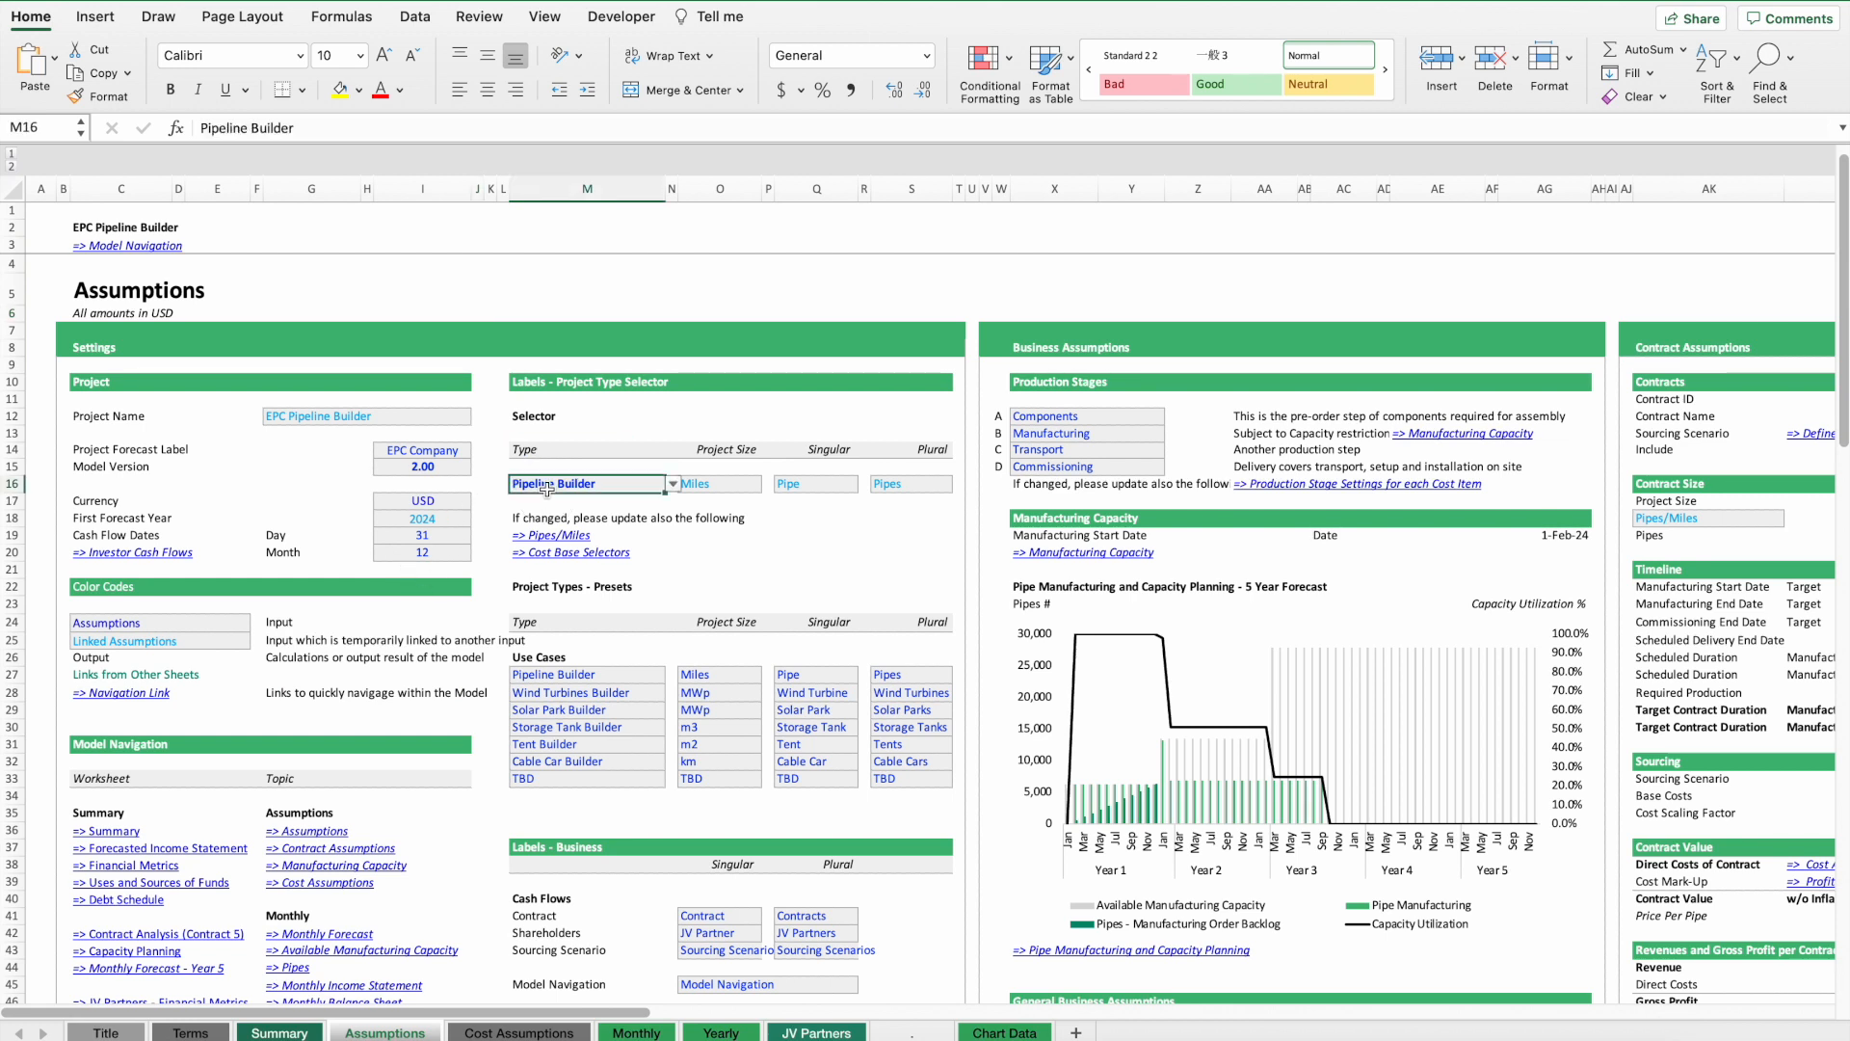
pyautogui.click(672, 484)
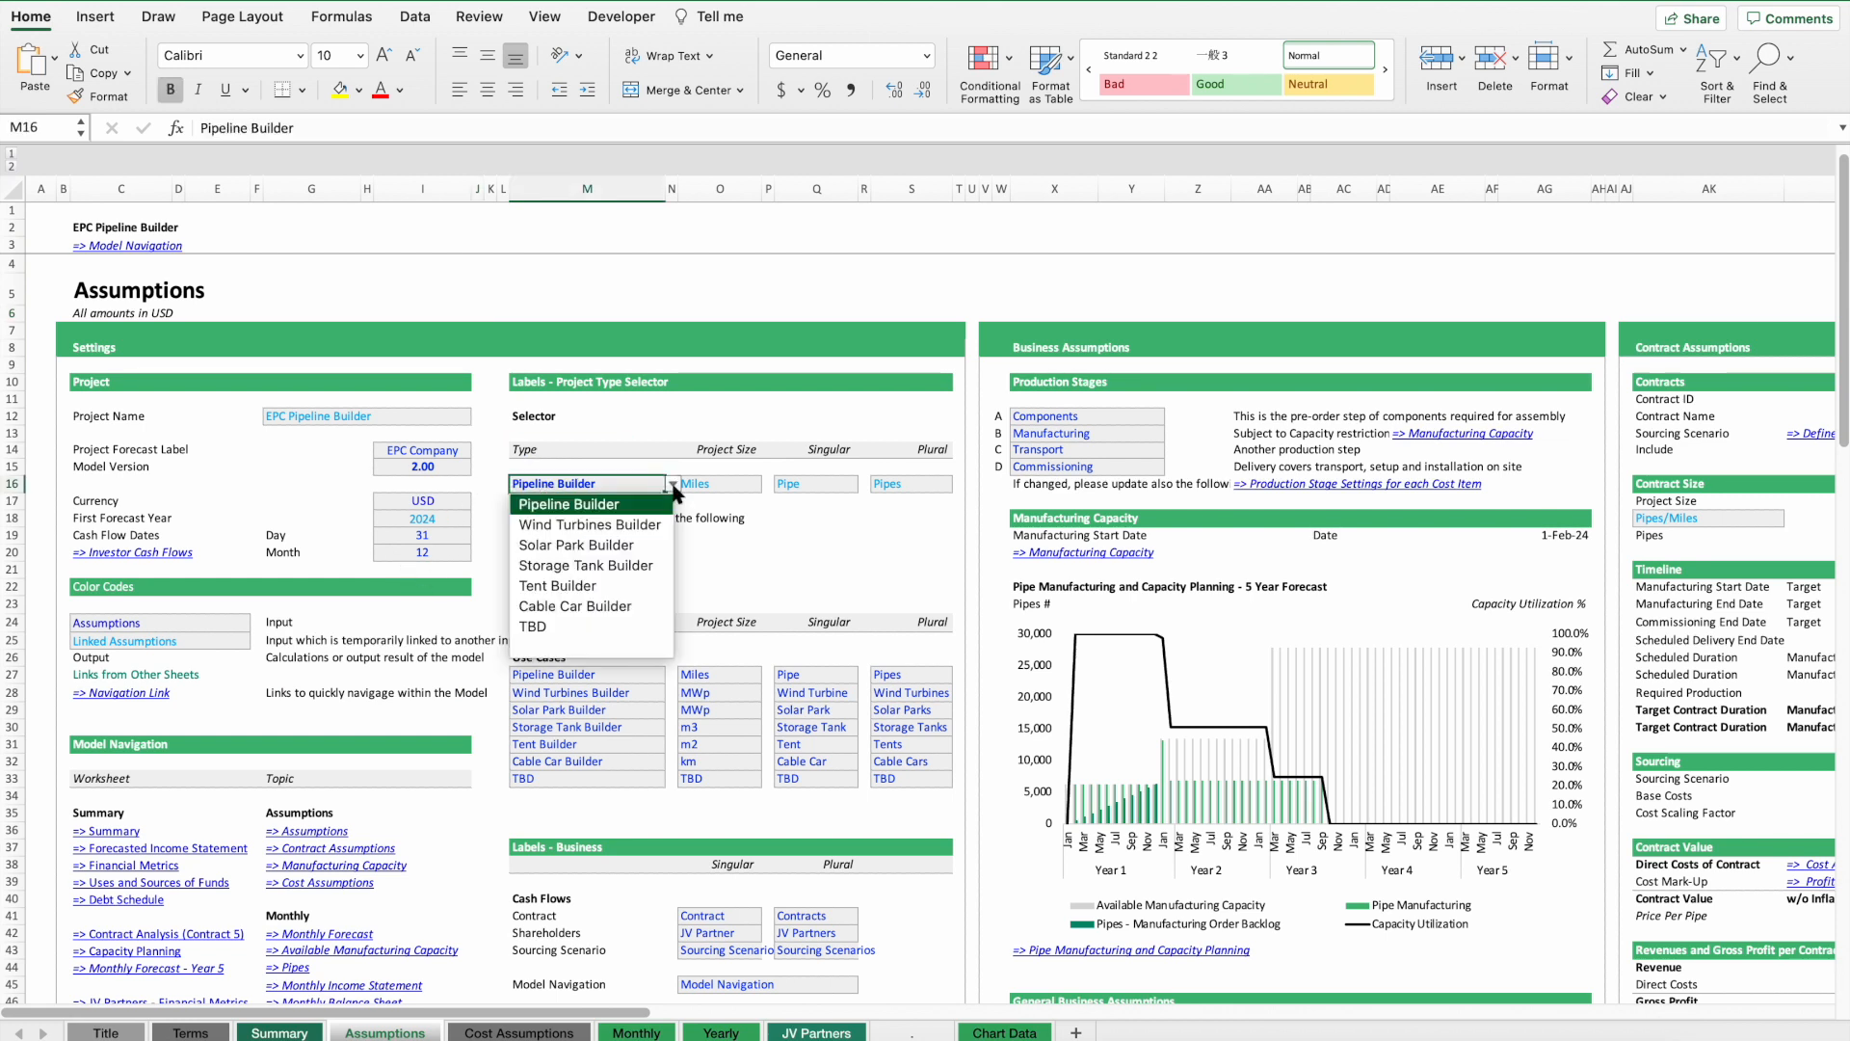
pyautogui.click(597, 527)
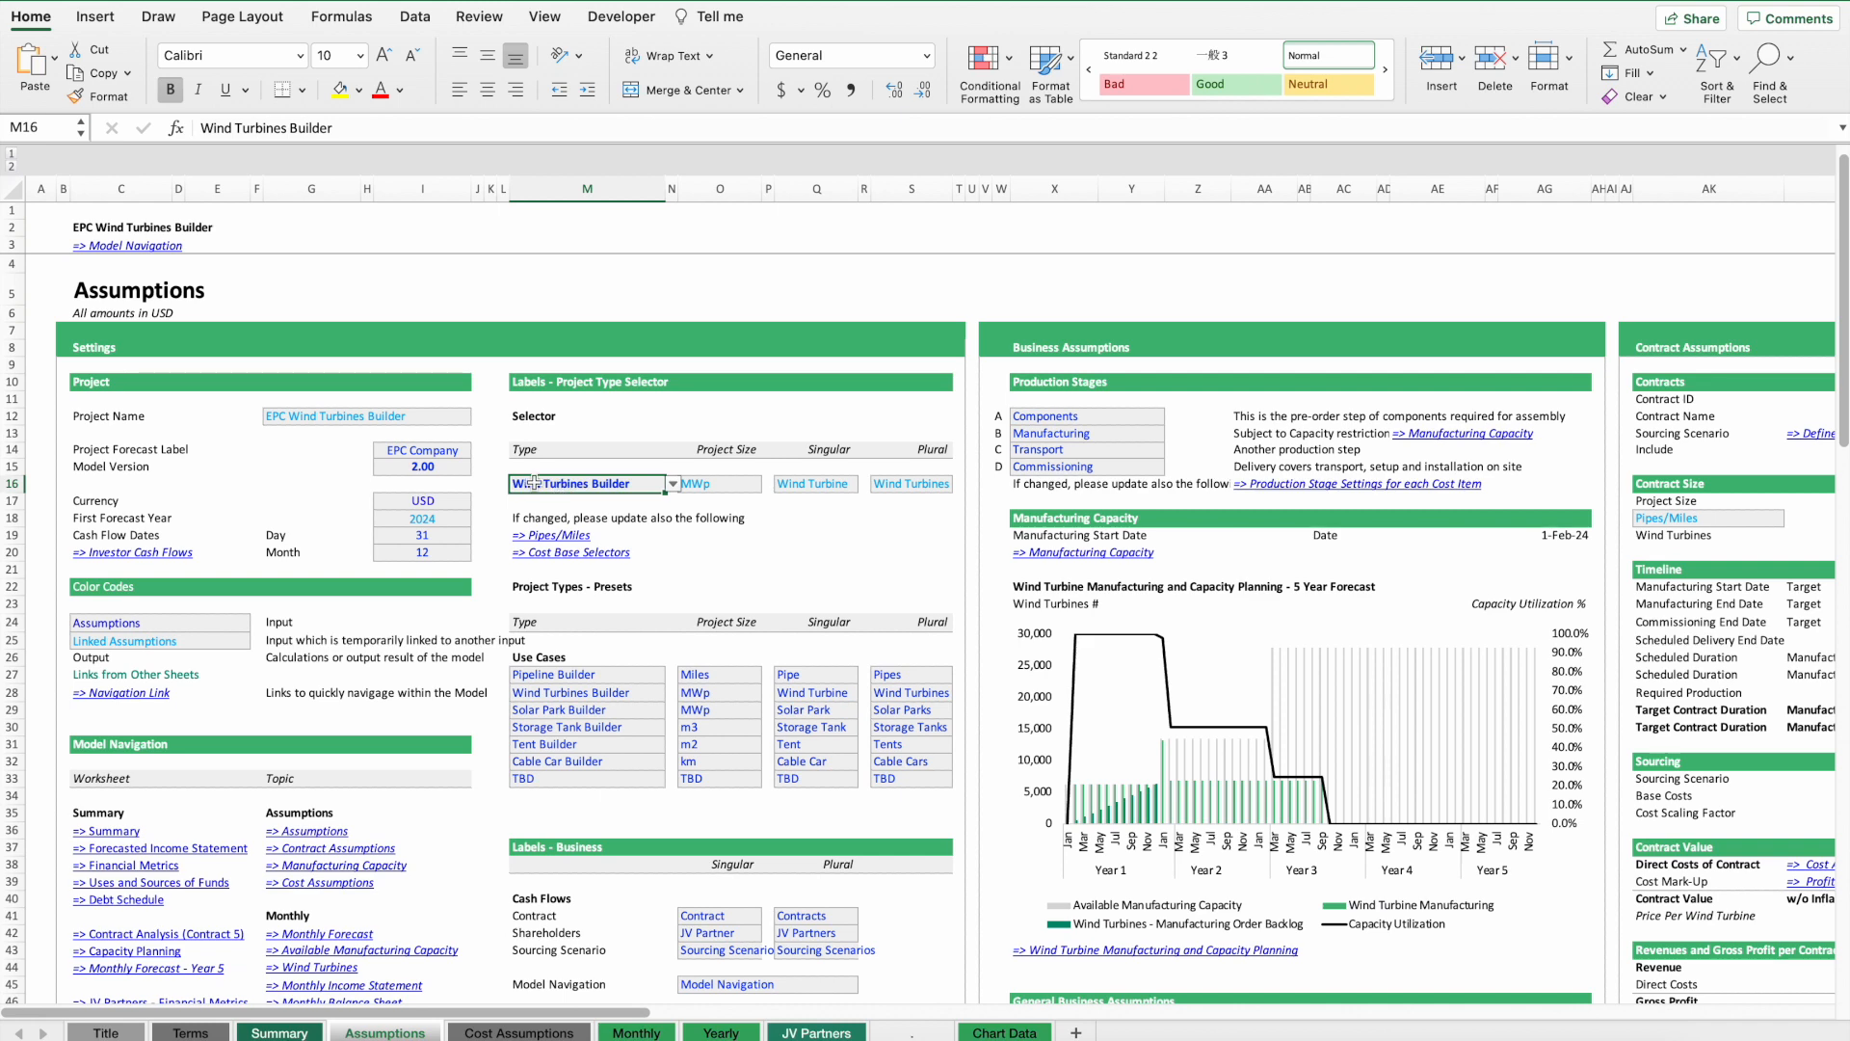
pyautogui.hscroll(10, 545, 485)
pyautogui.hscroll(-5, 159, 497)
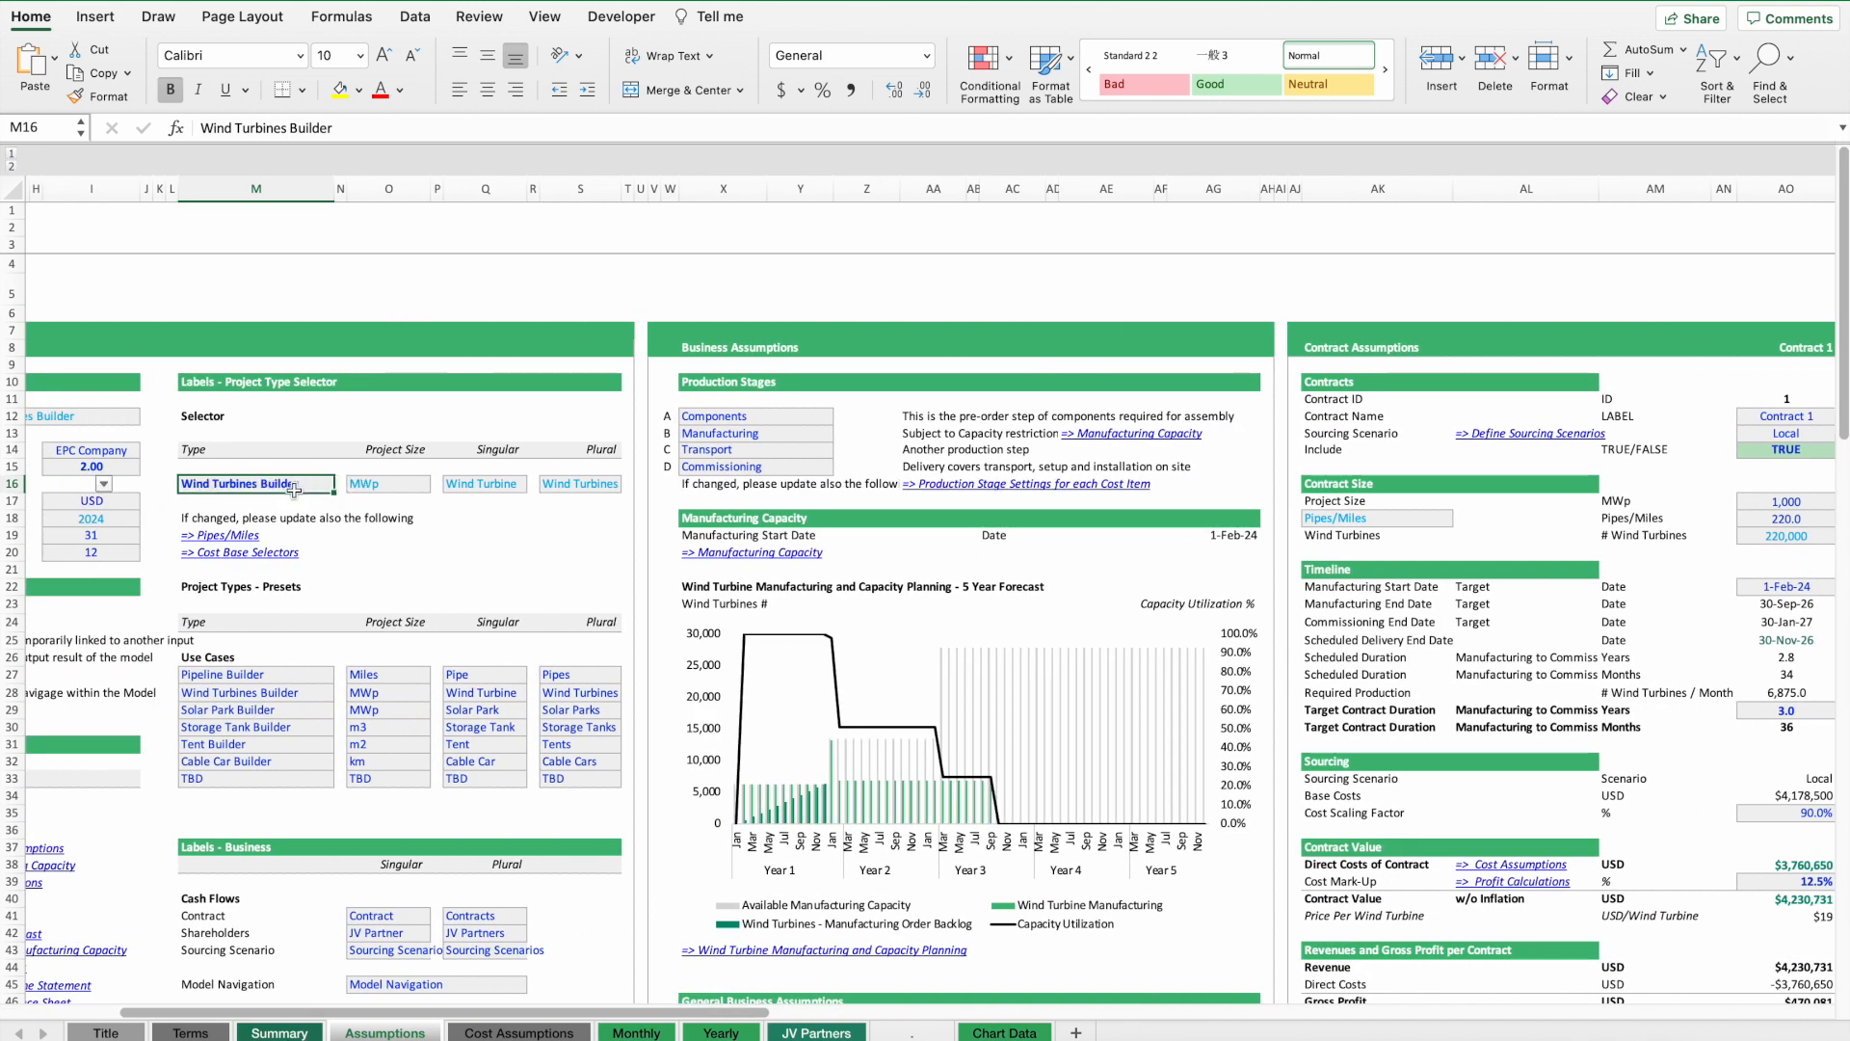
# Inspect the use-case preset cells with their project size units and singular and plural labels.
pyautogui.moveTo(279, 674); pyautogui.dragTo(256, 747)
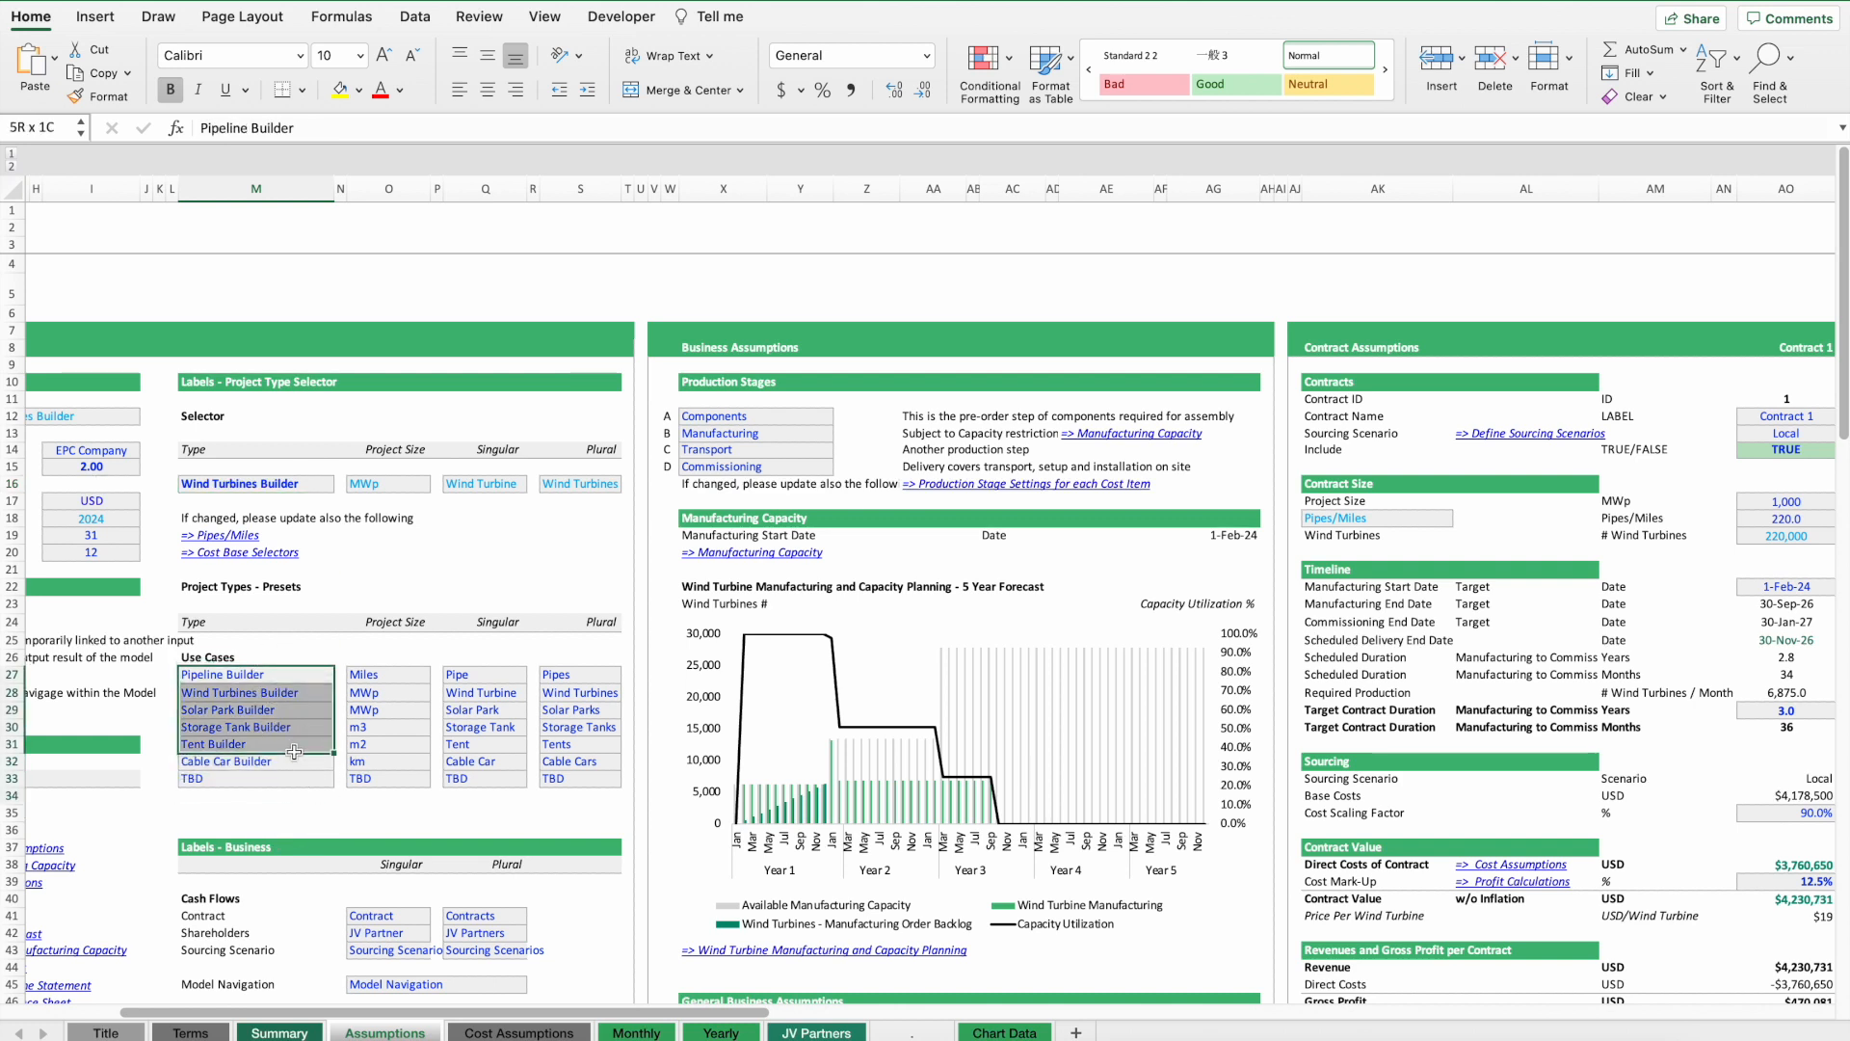
pyautogui.click(384, 693)
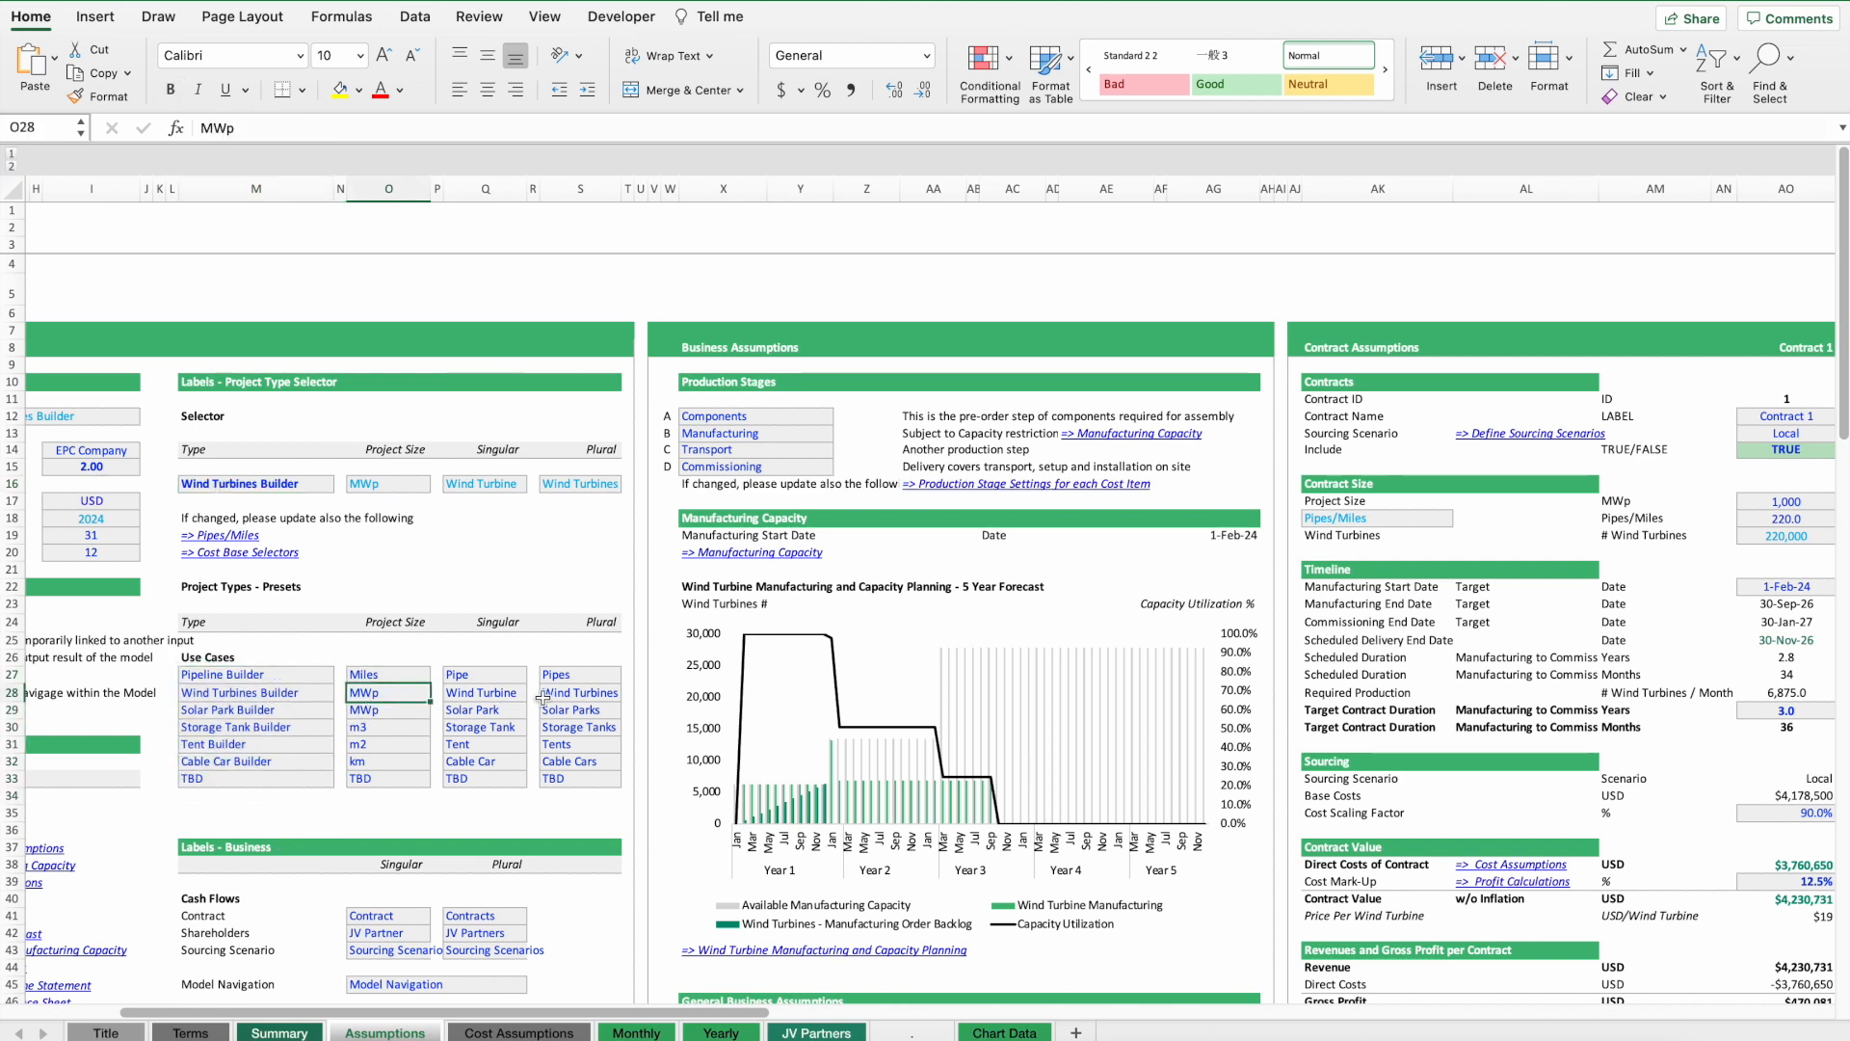
pyautogui.click(598, 693)
pyautogui.hscroll(10, 477, 691)
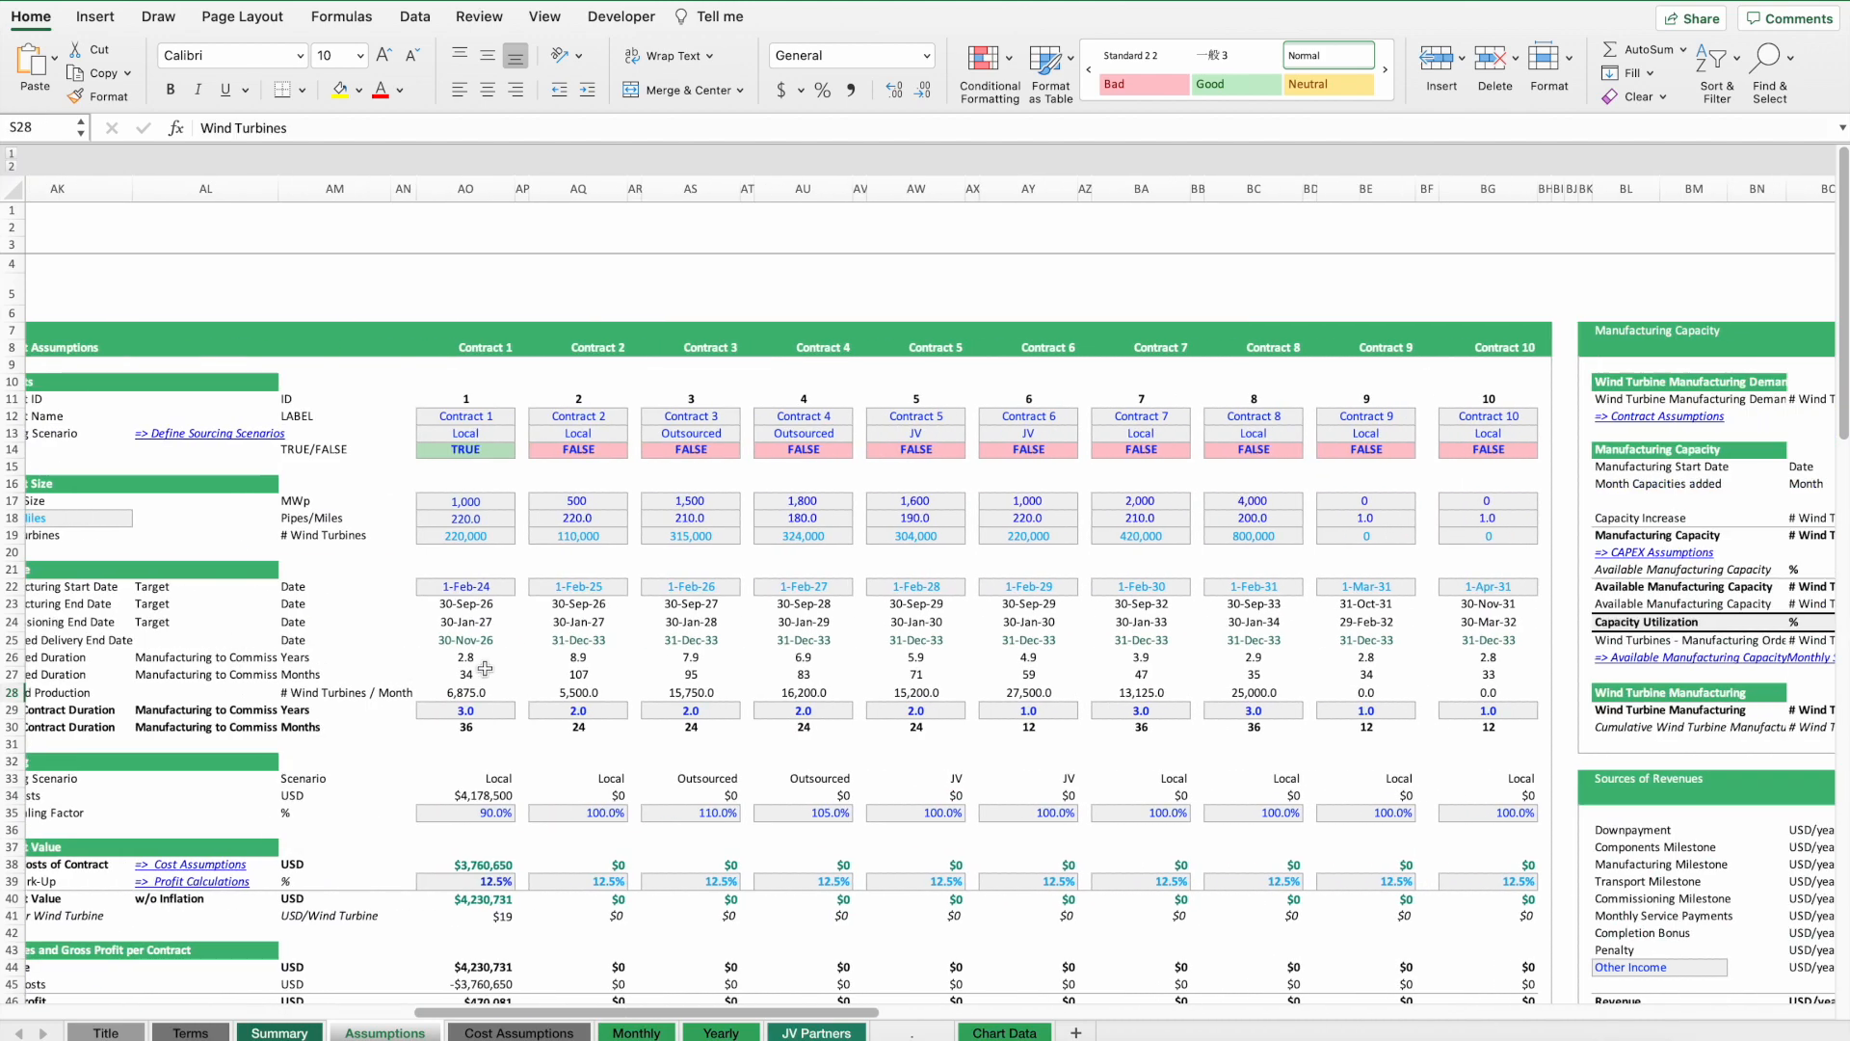
pyautogui.hscroll(-3, 485, 669)
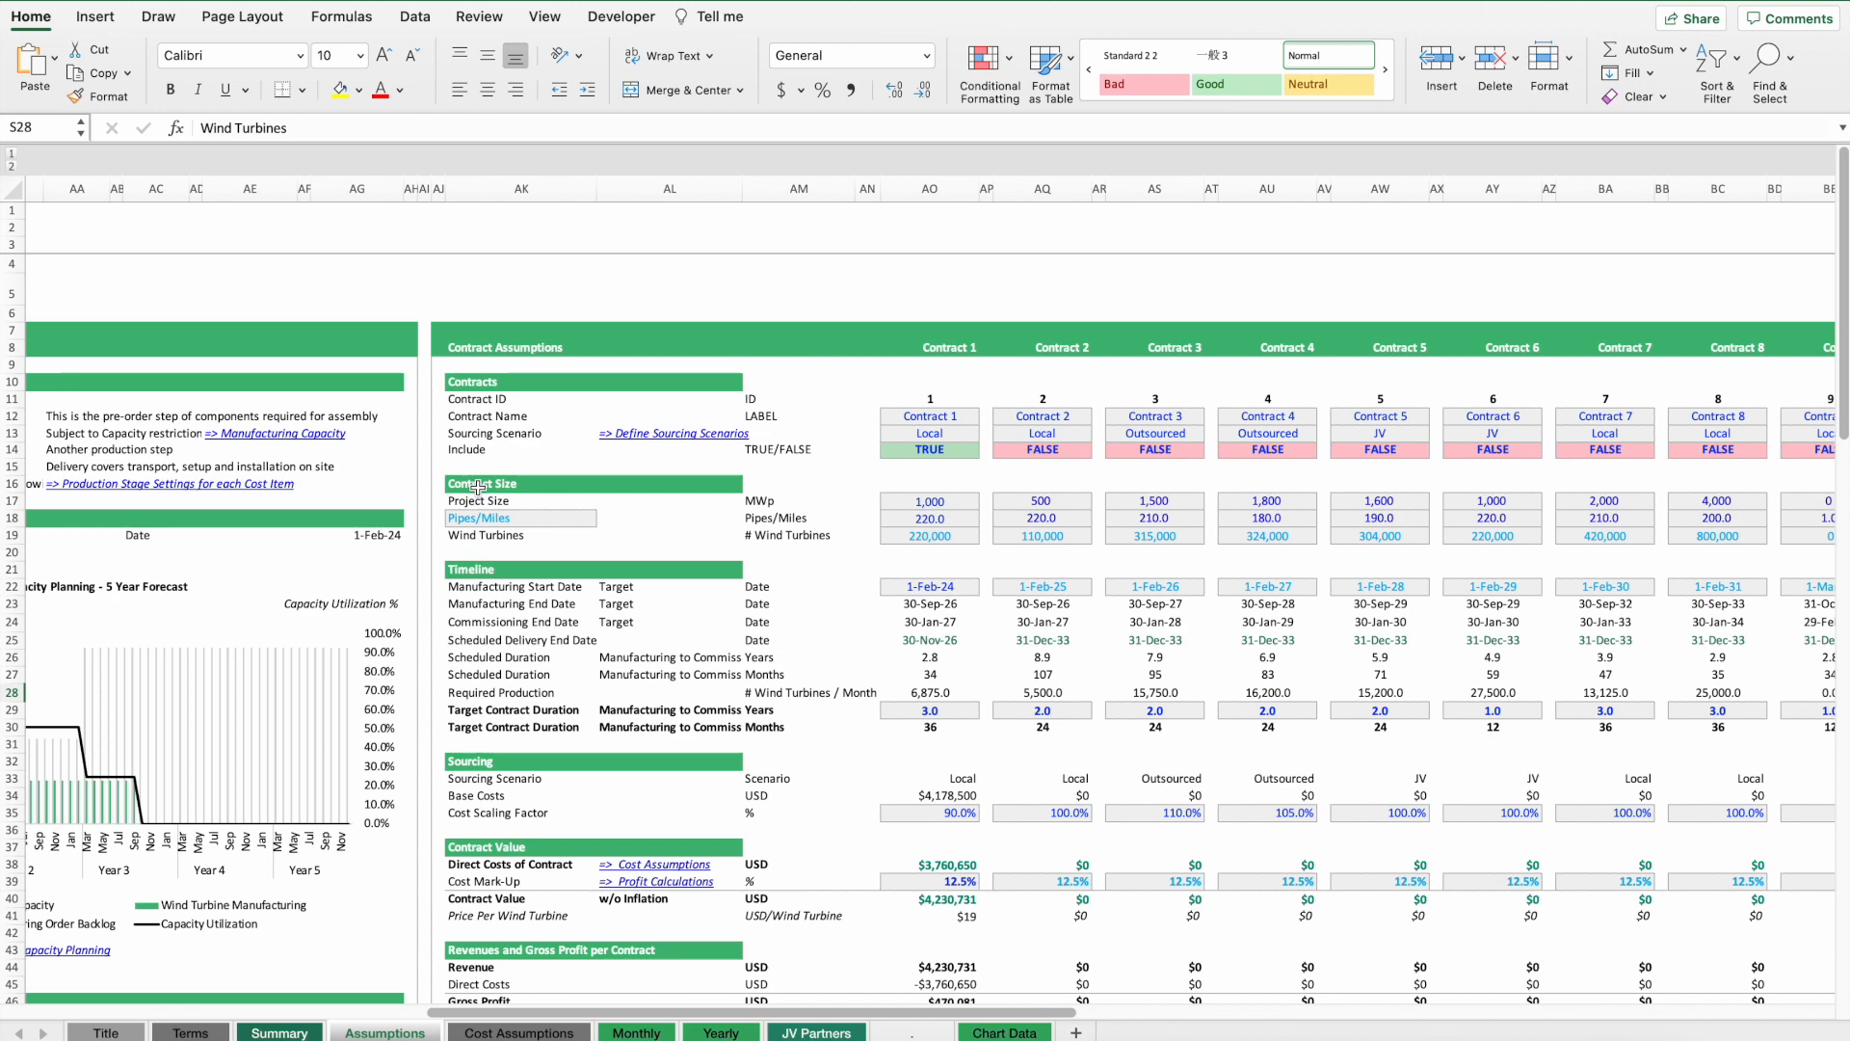
# Set the contract size unit in the Contract Assumptions to MWp/Wind Turbine.
pyautogui.click(761, 502)
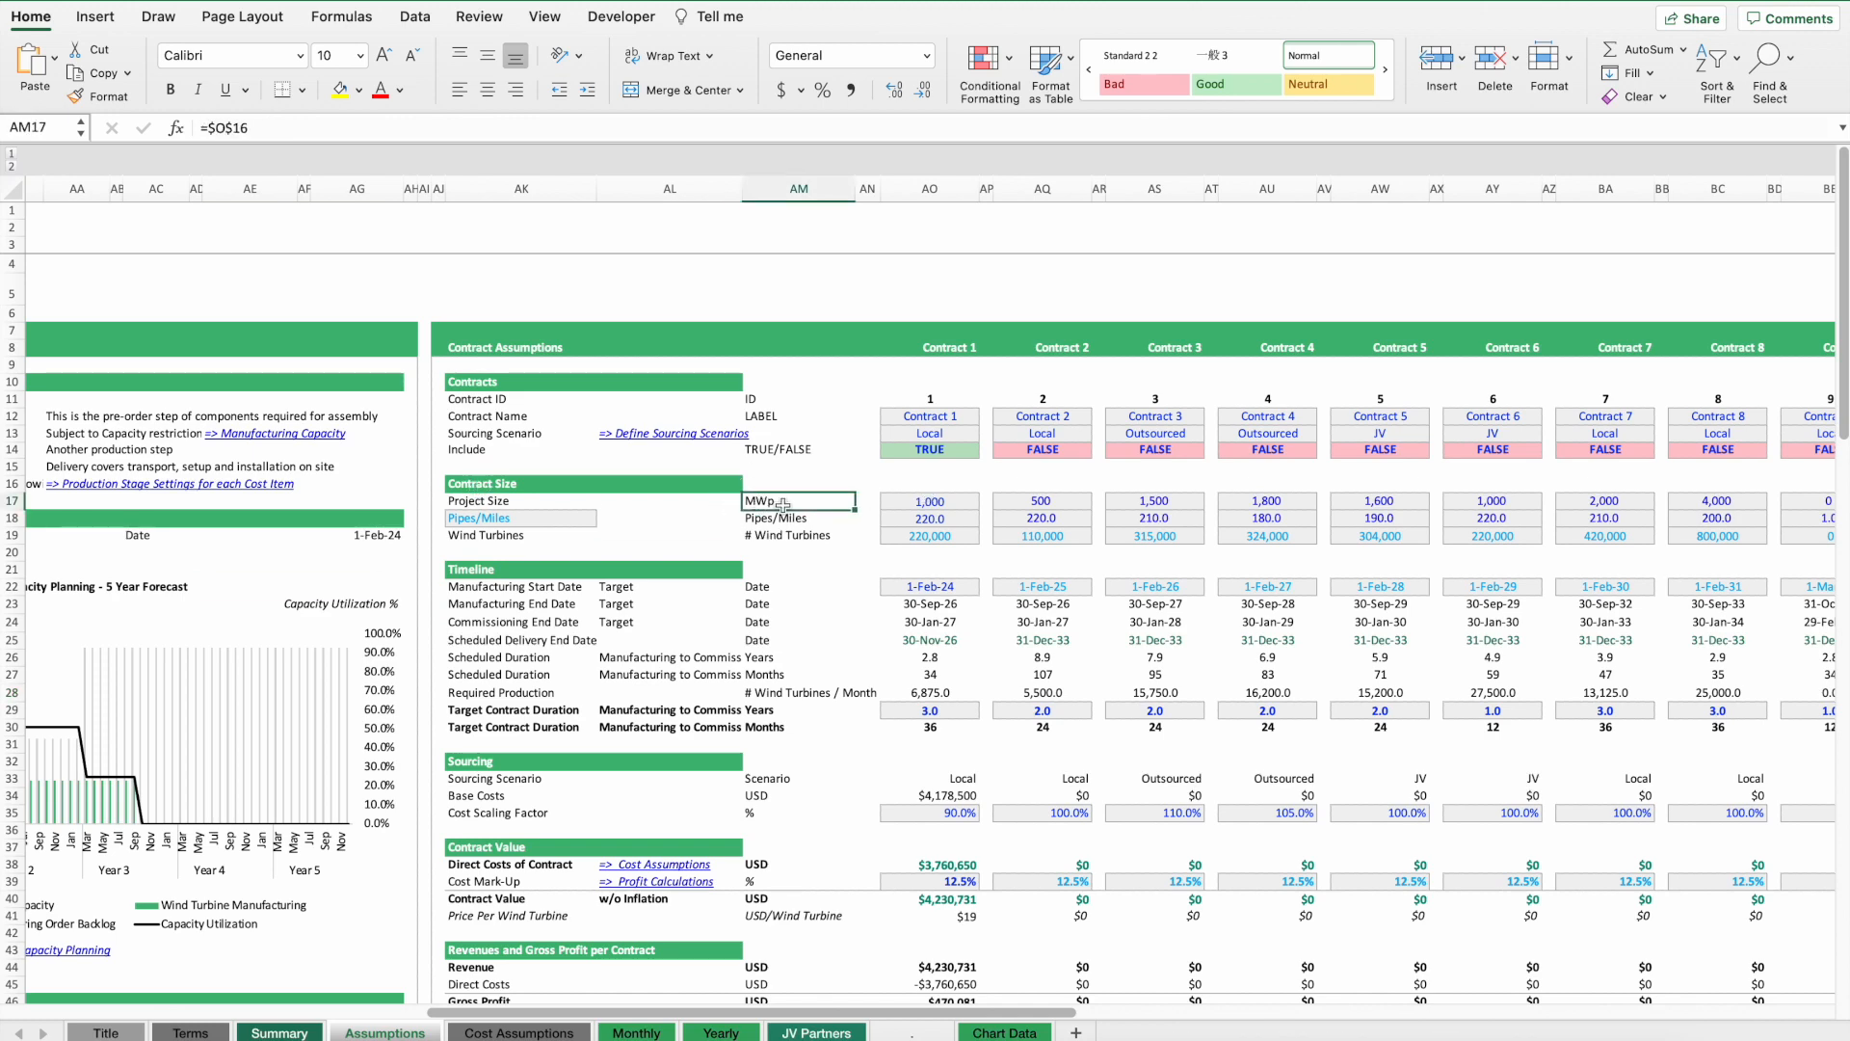
pyautogui.hscroll(-2, 767, 502)
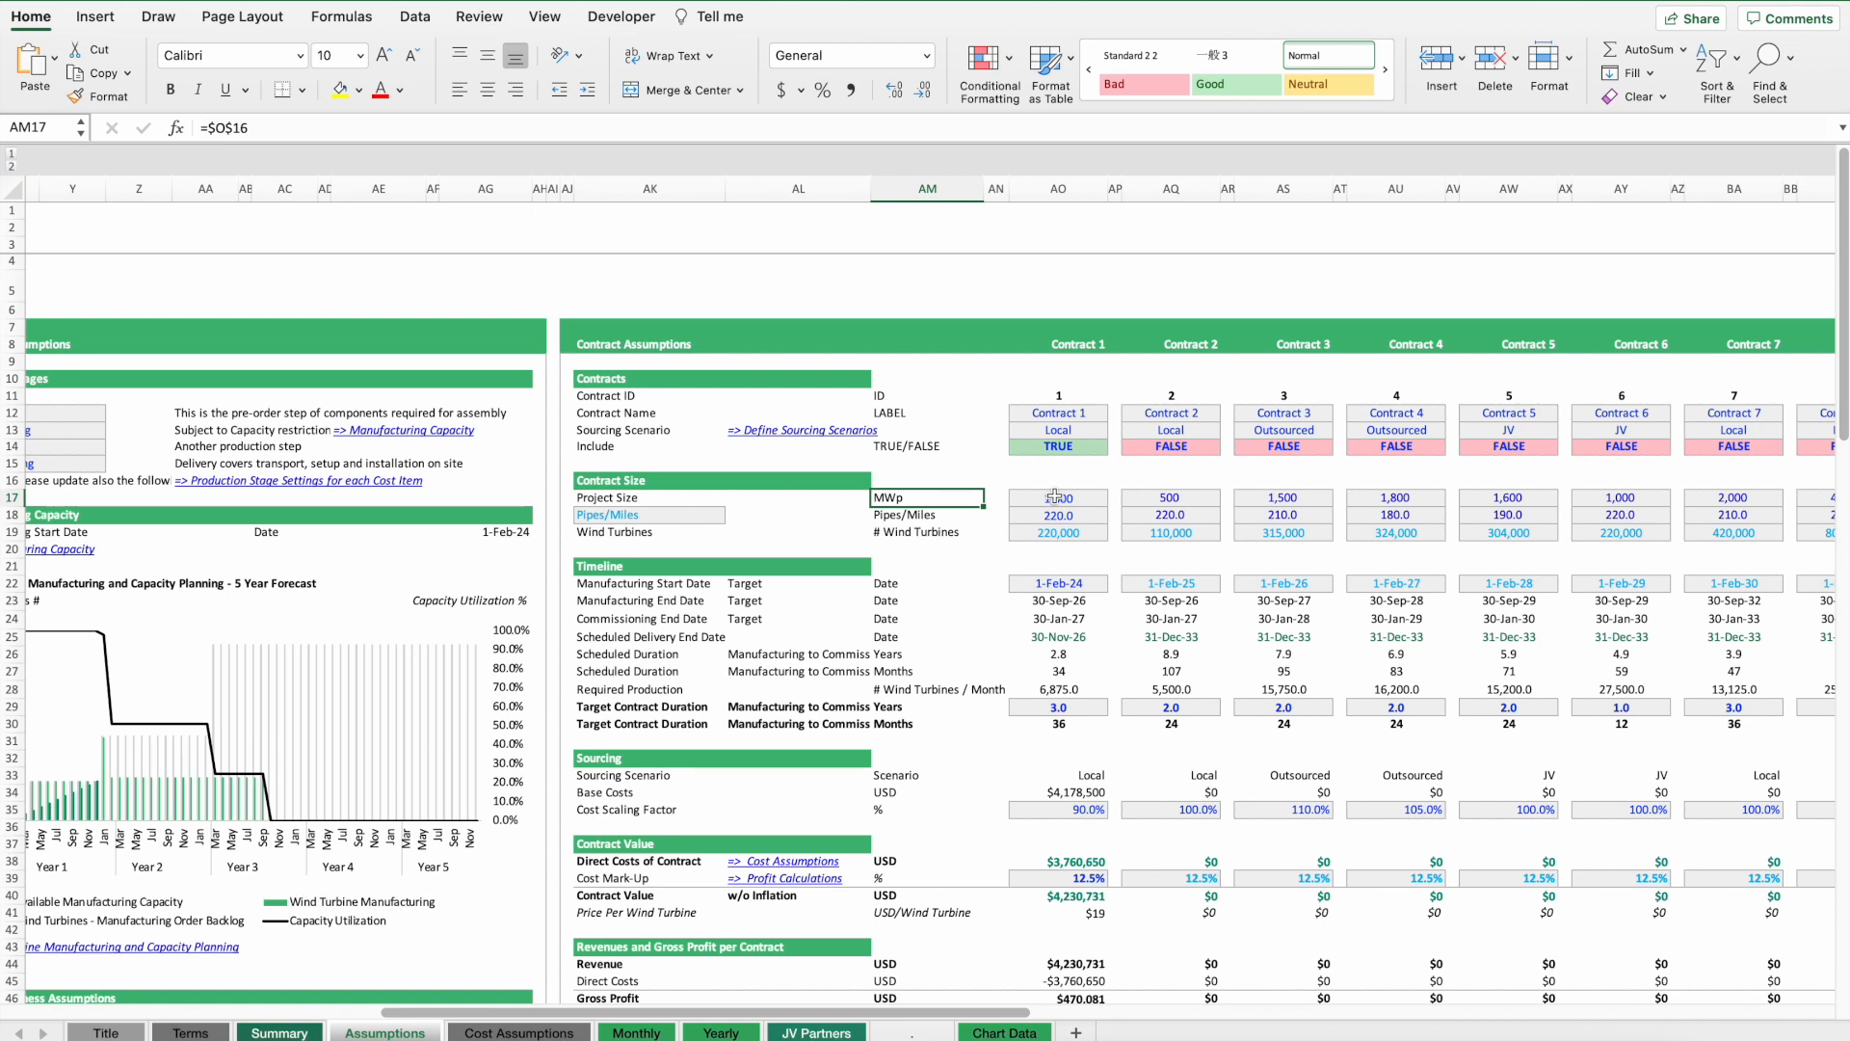
pyautogui.click(632, 517)
pyautogui.click(735, 516)
pyautogui.click(648, 538)
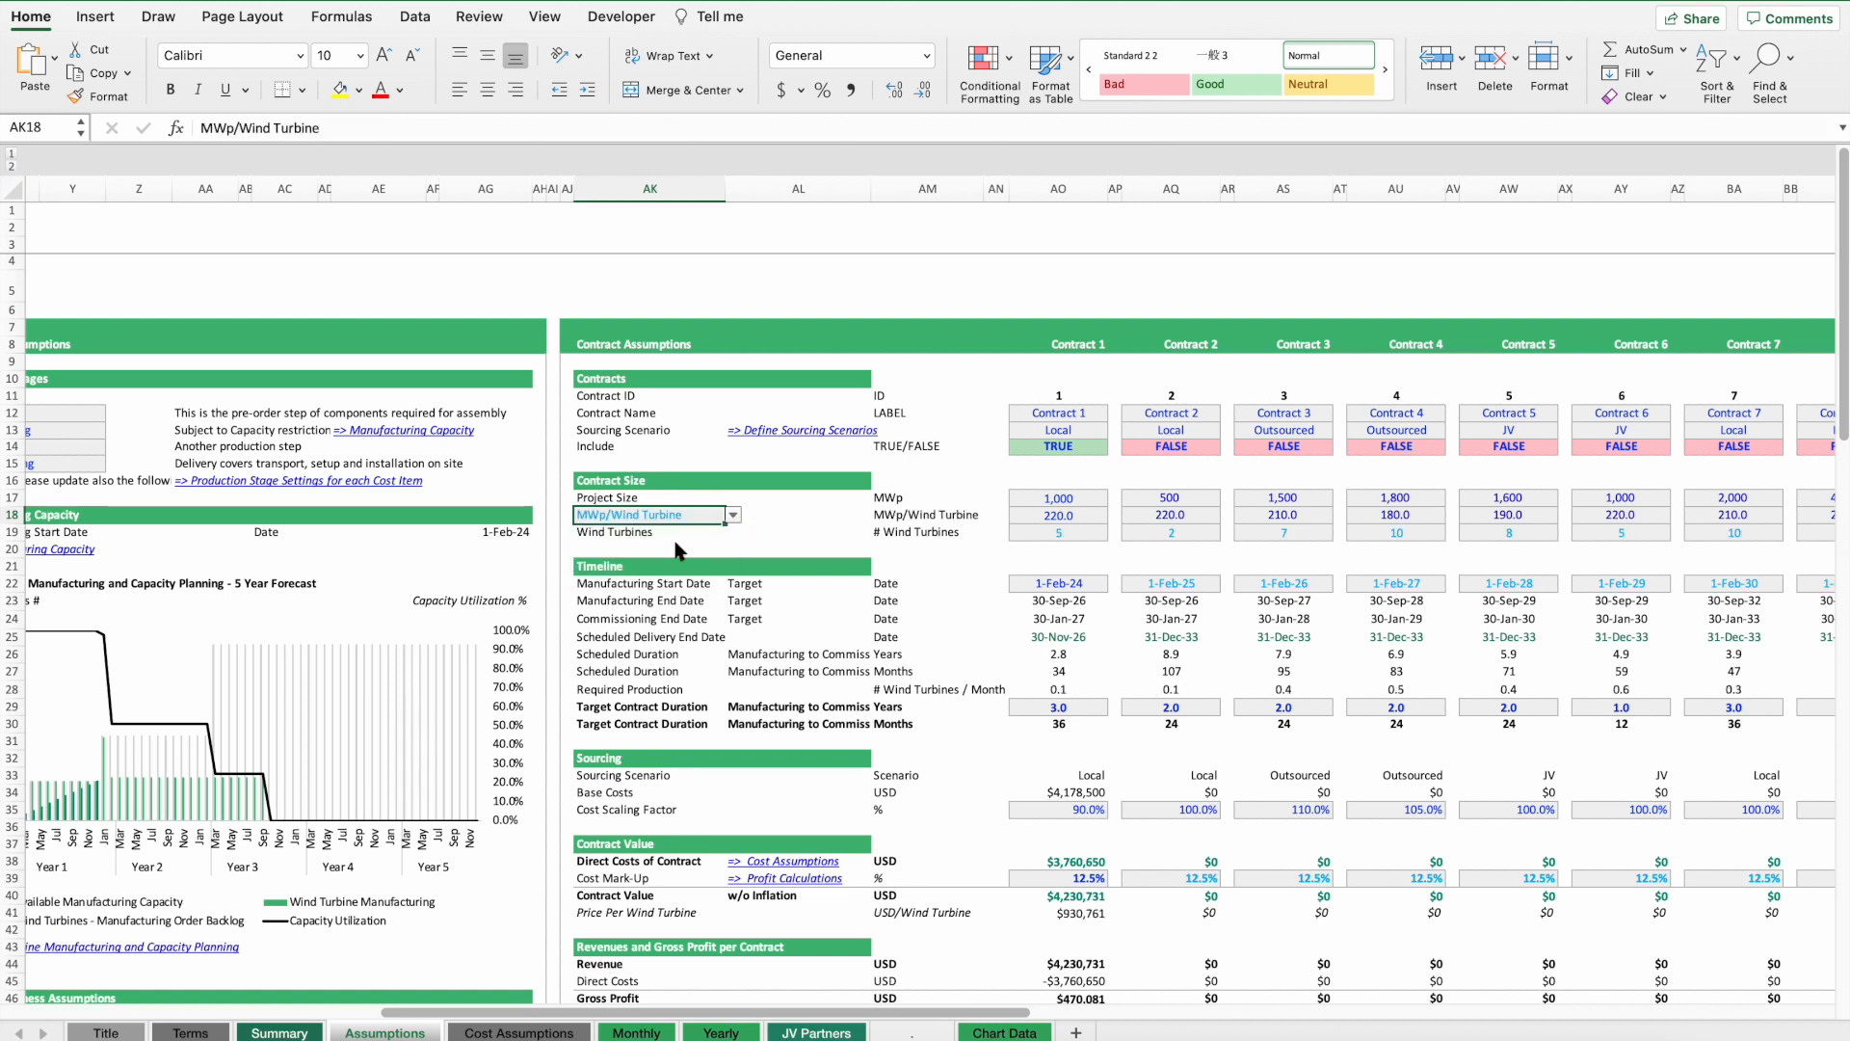
# Set Contract 1's MWp per wind turbine to 15 and inspect the resulting wind turbine count cell.
pyautogui.click(1072, 515)
pyautogui.write('1')
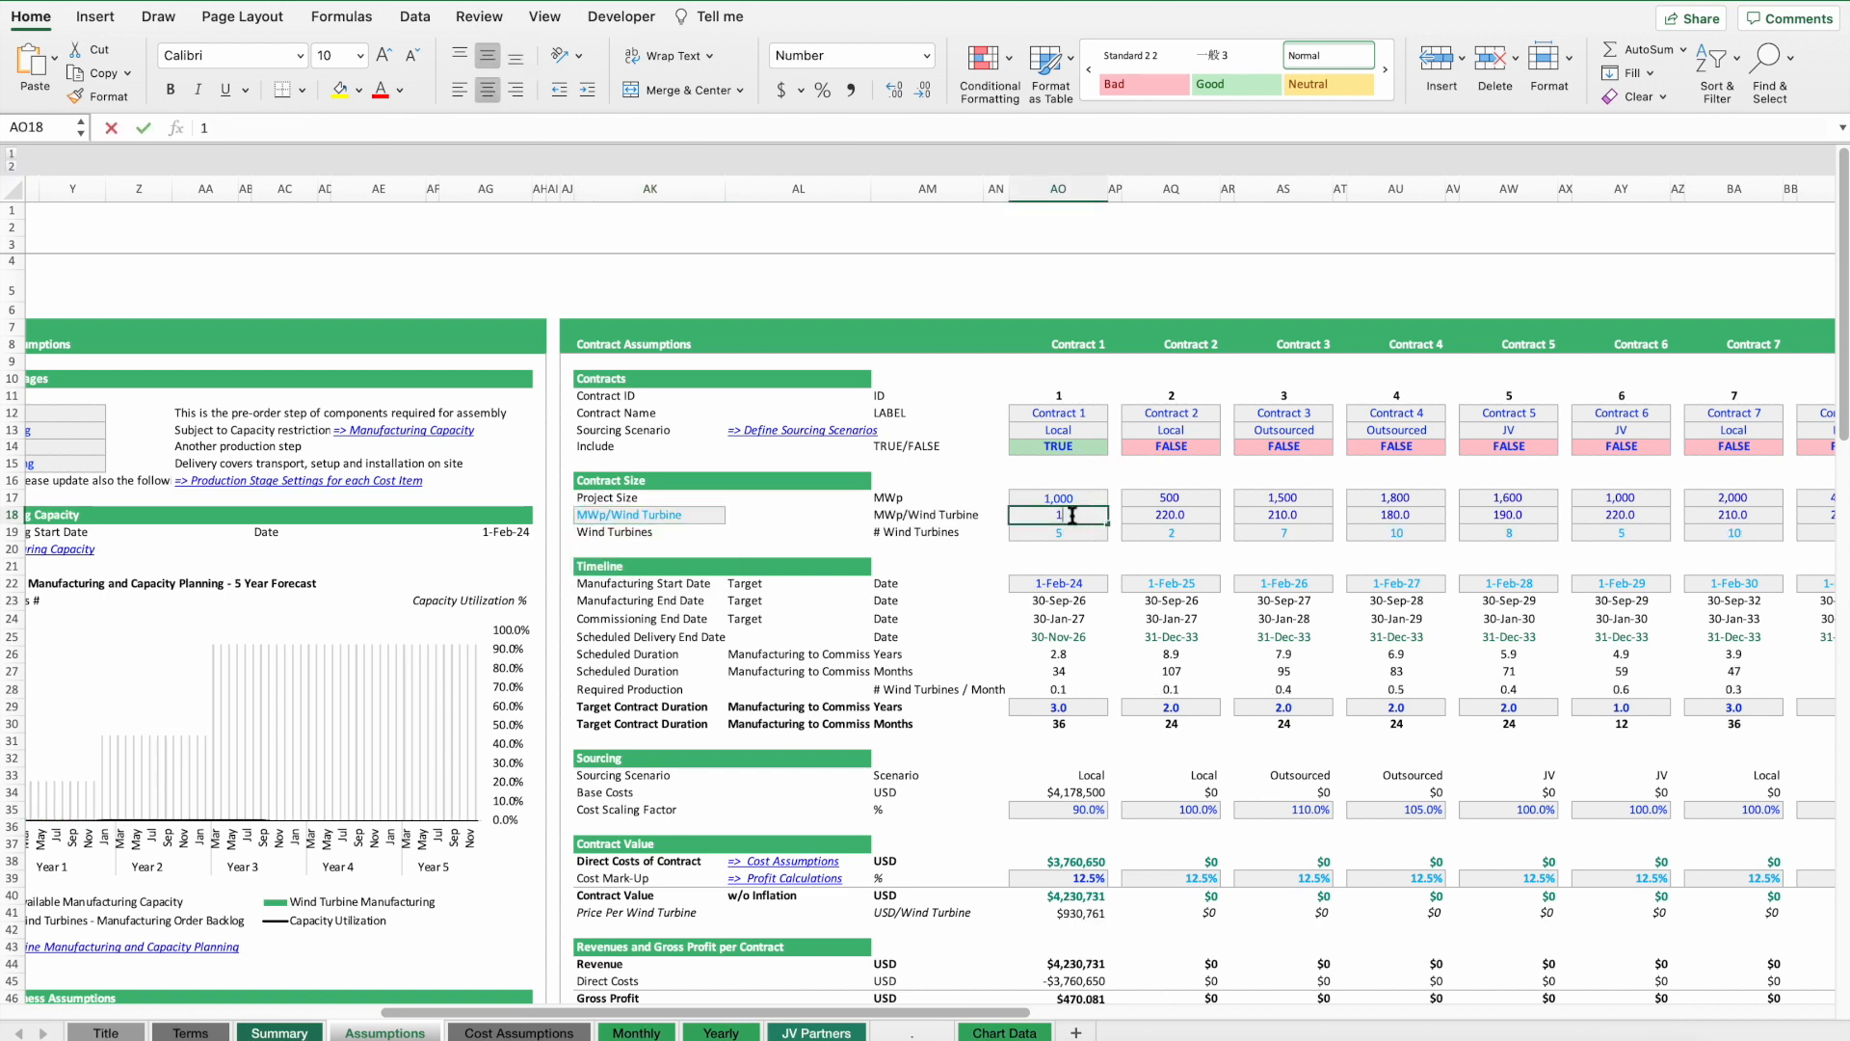
pyautogui.write('5')
pyautogui.press('Return')
pyautogui.click(1072, 516)
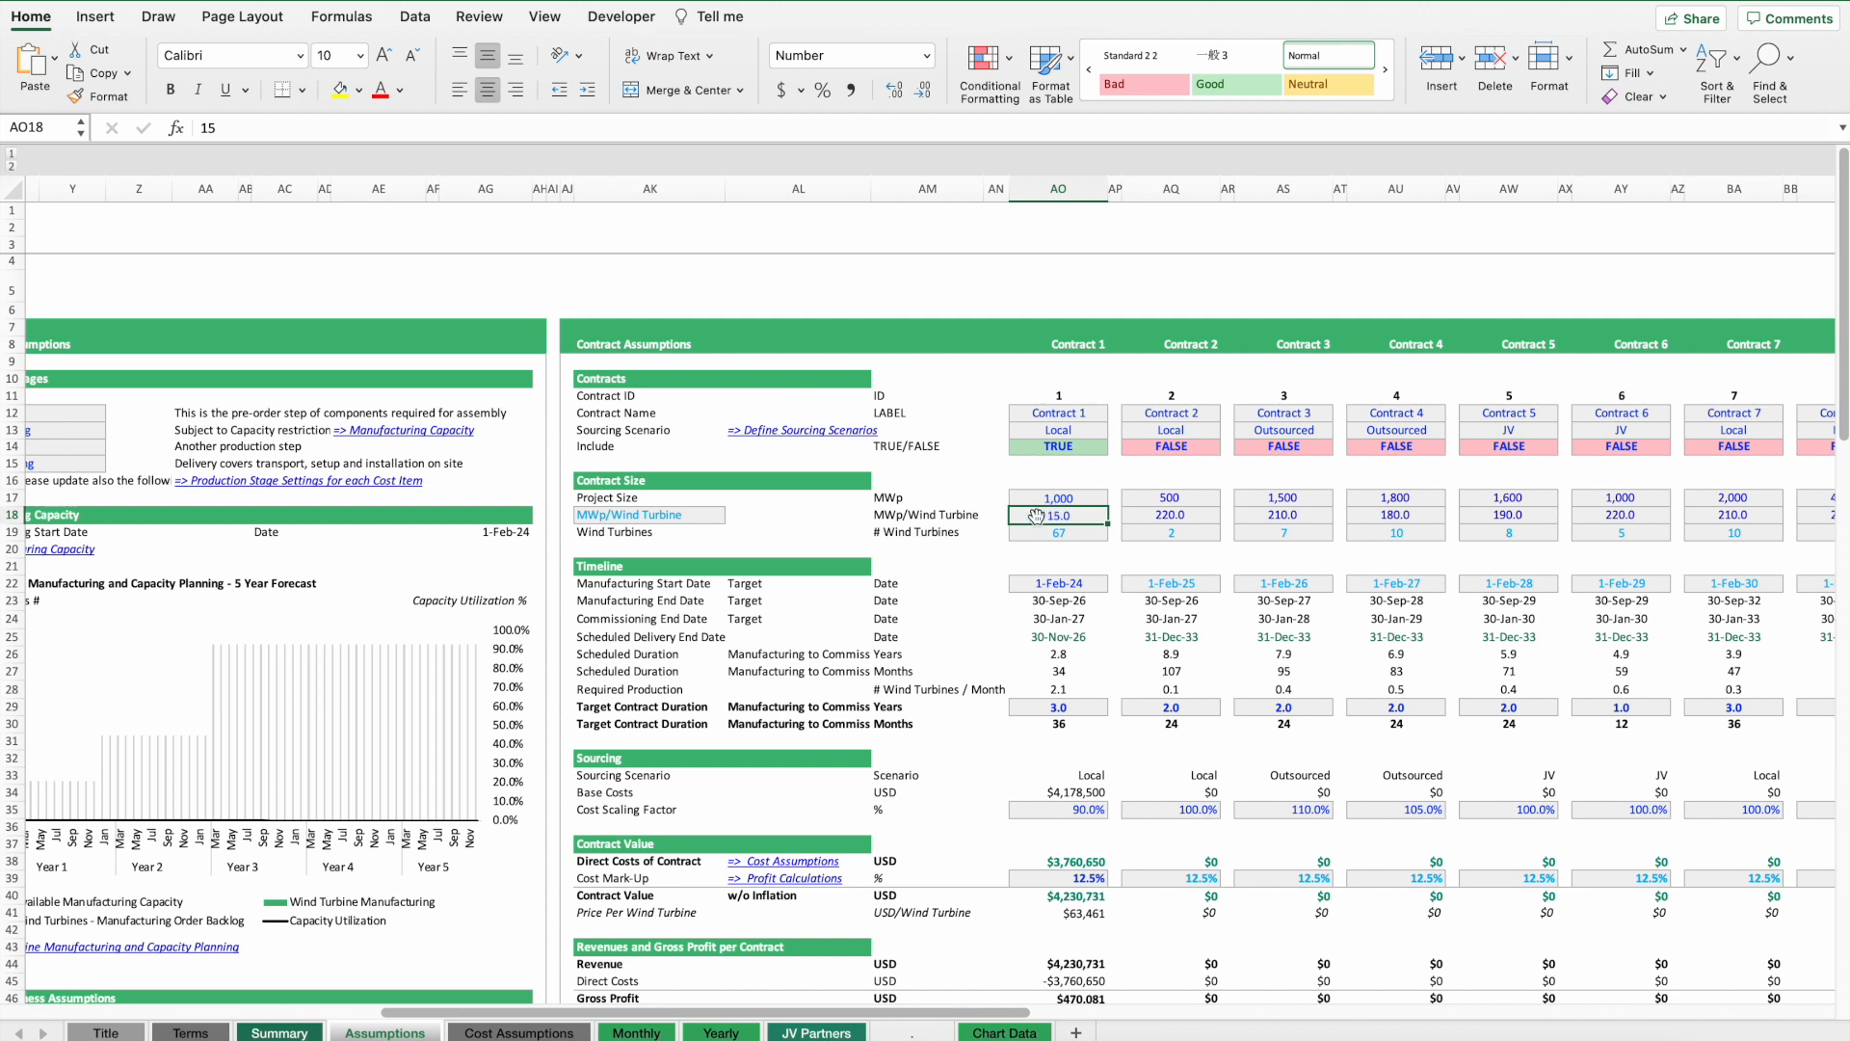
pyautogui.click(1056, 533)
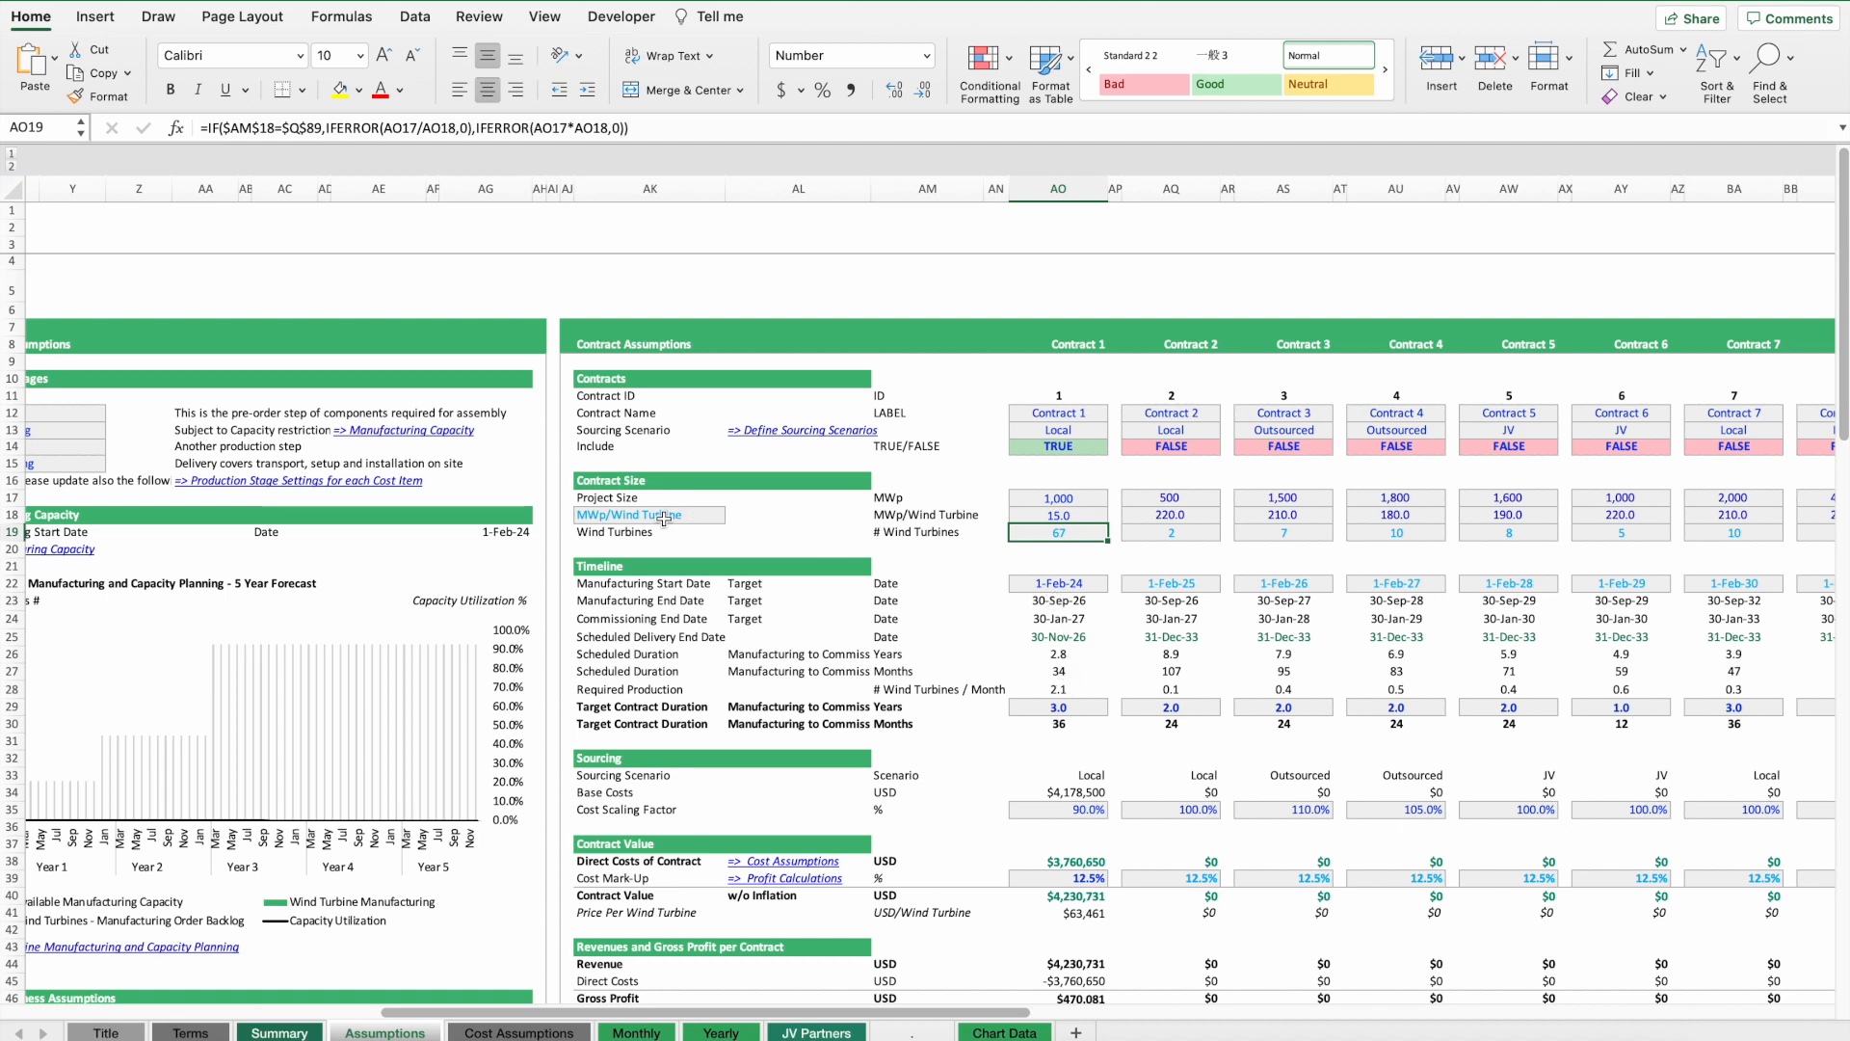
pyautogui.hscroll(-10, 664, 517)
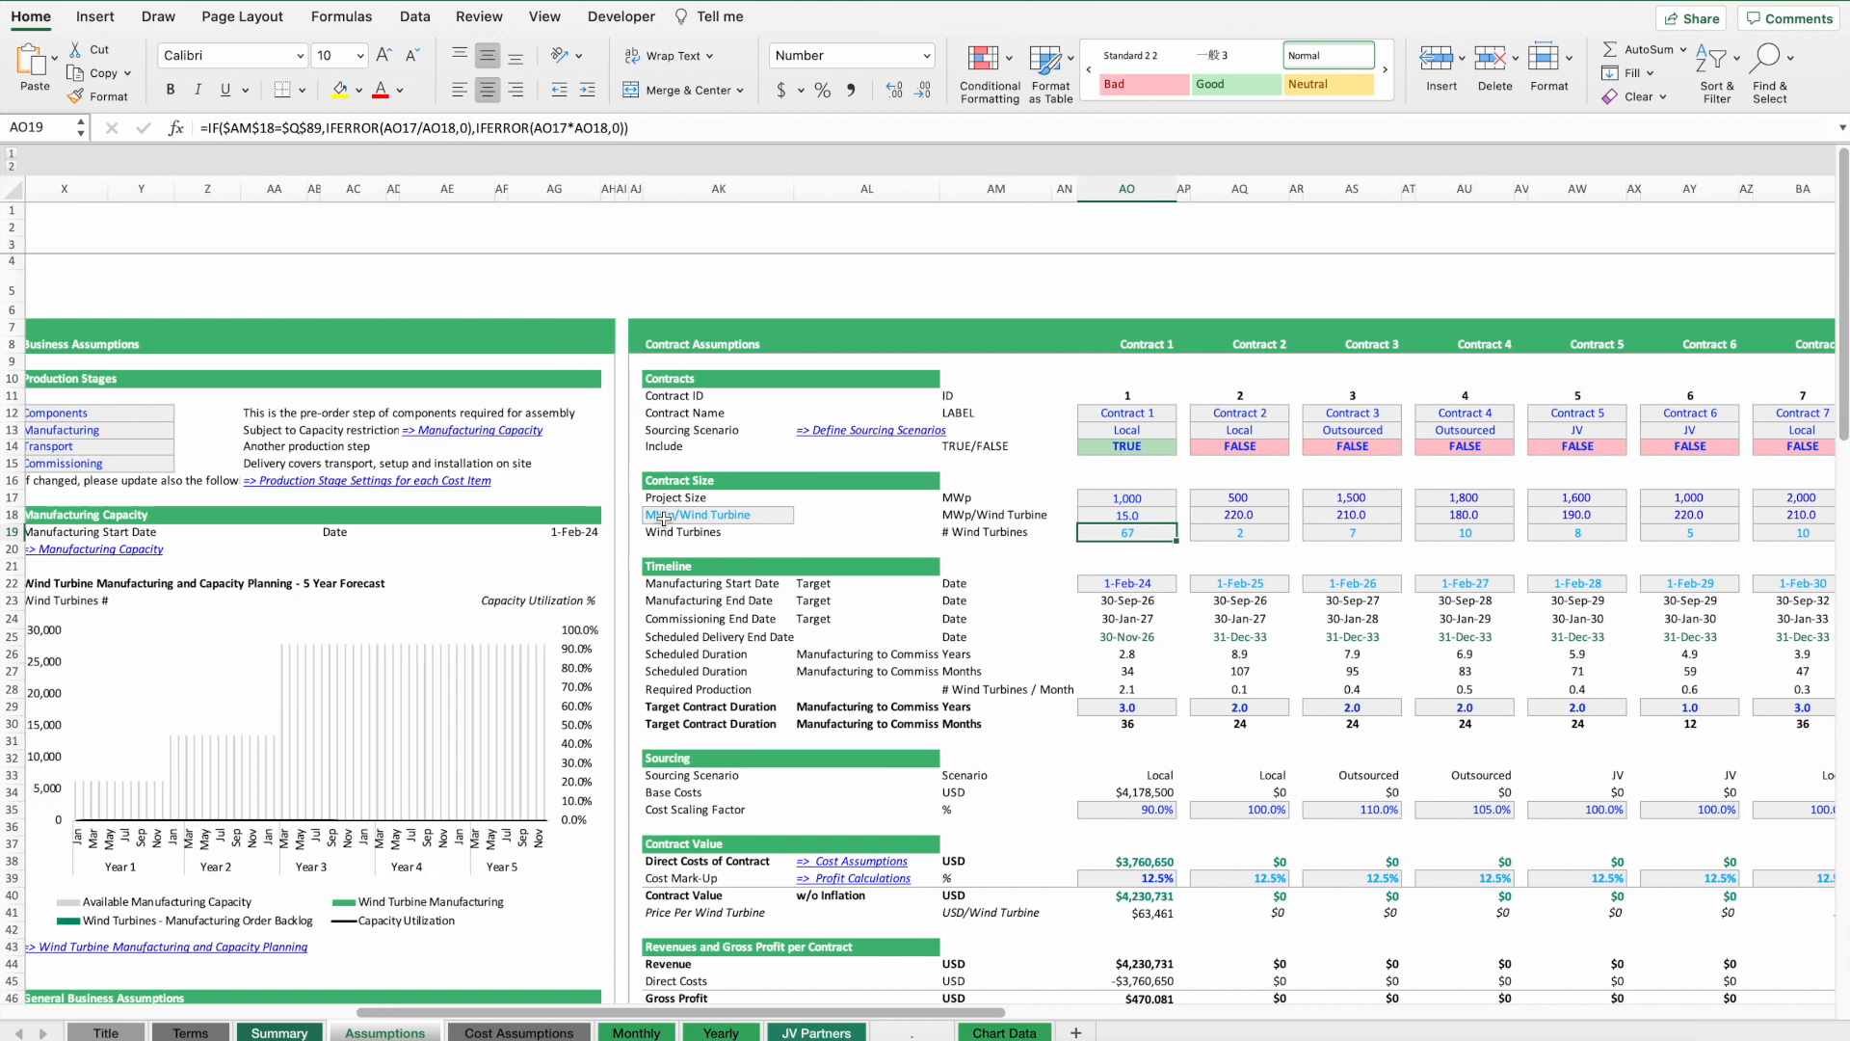
# Switch the project type selector back to Pipeline Builder.
pyautogui.click(254, 480)
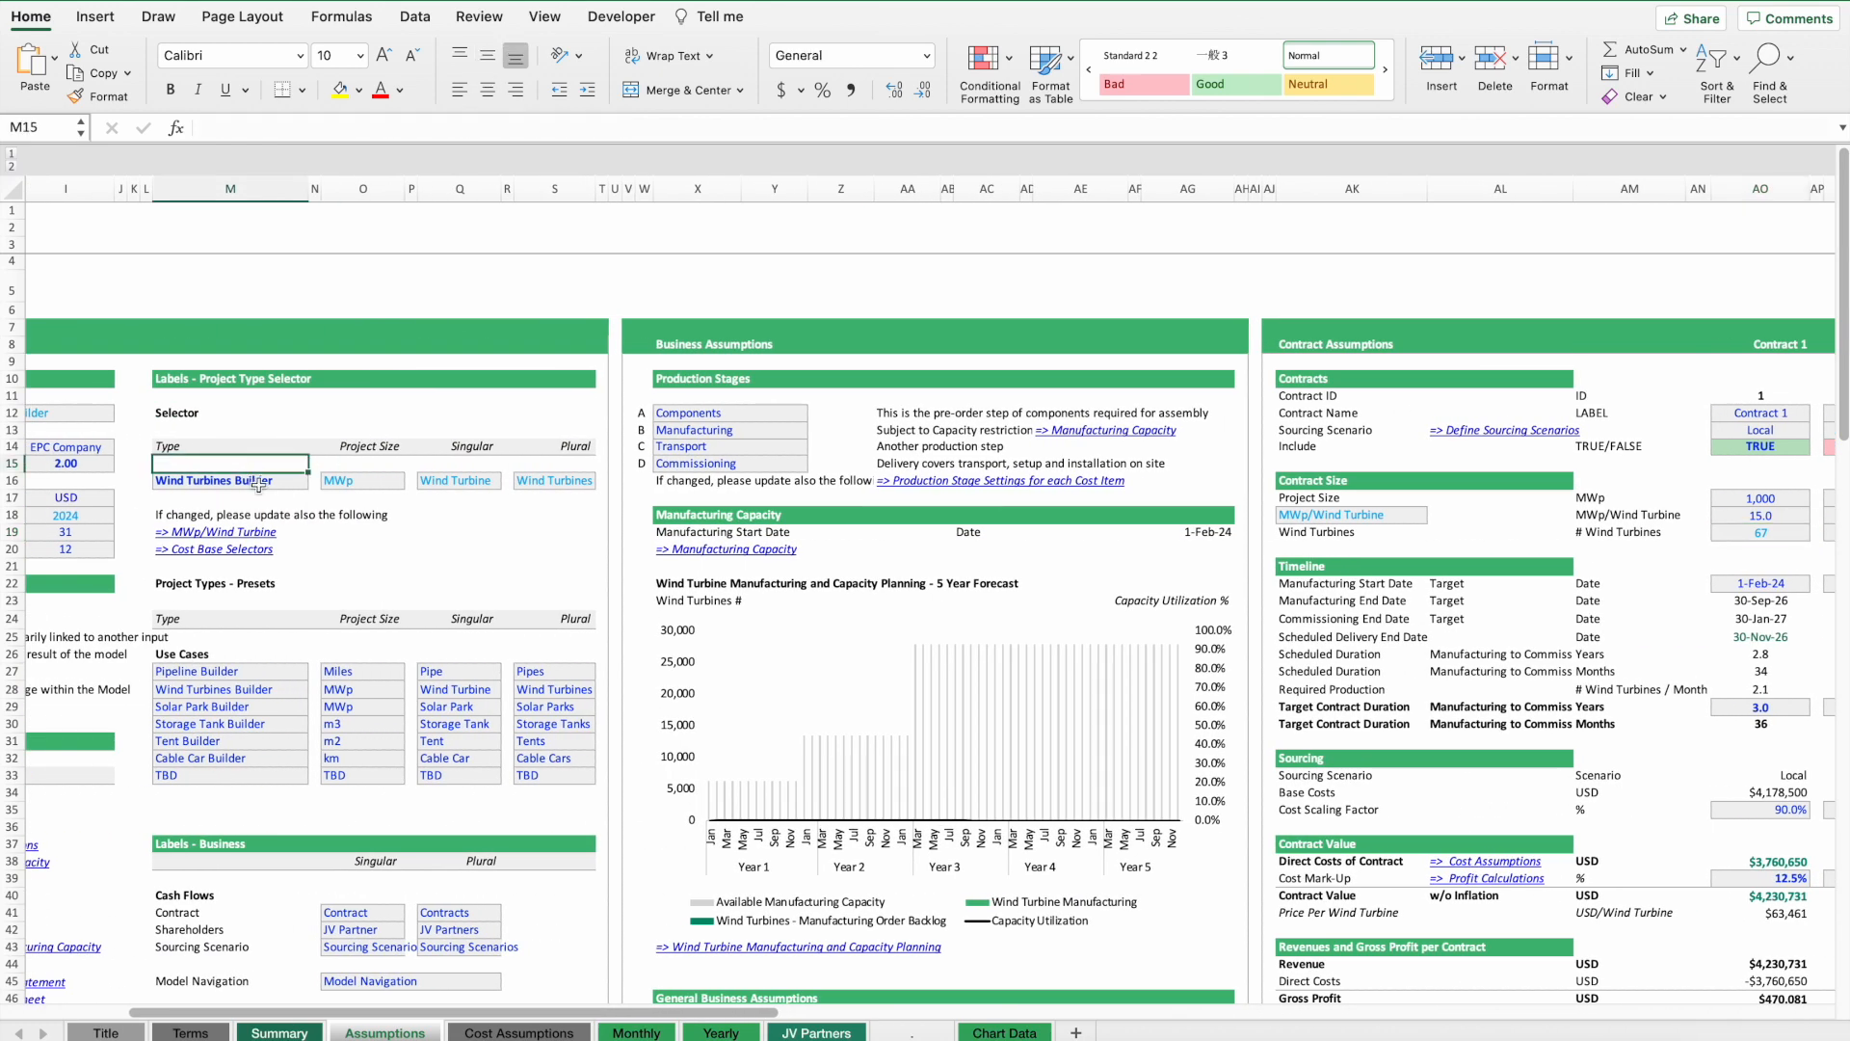
pyautogui.click(316, 481)
pyautogui.click(212, 504)
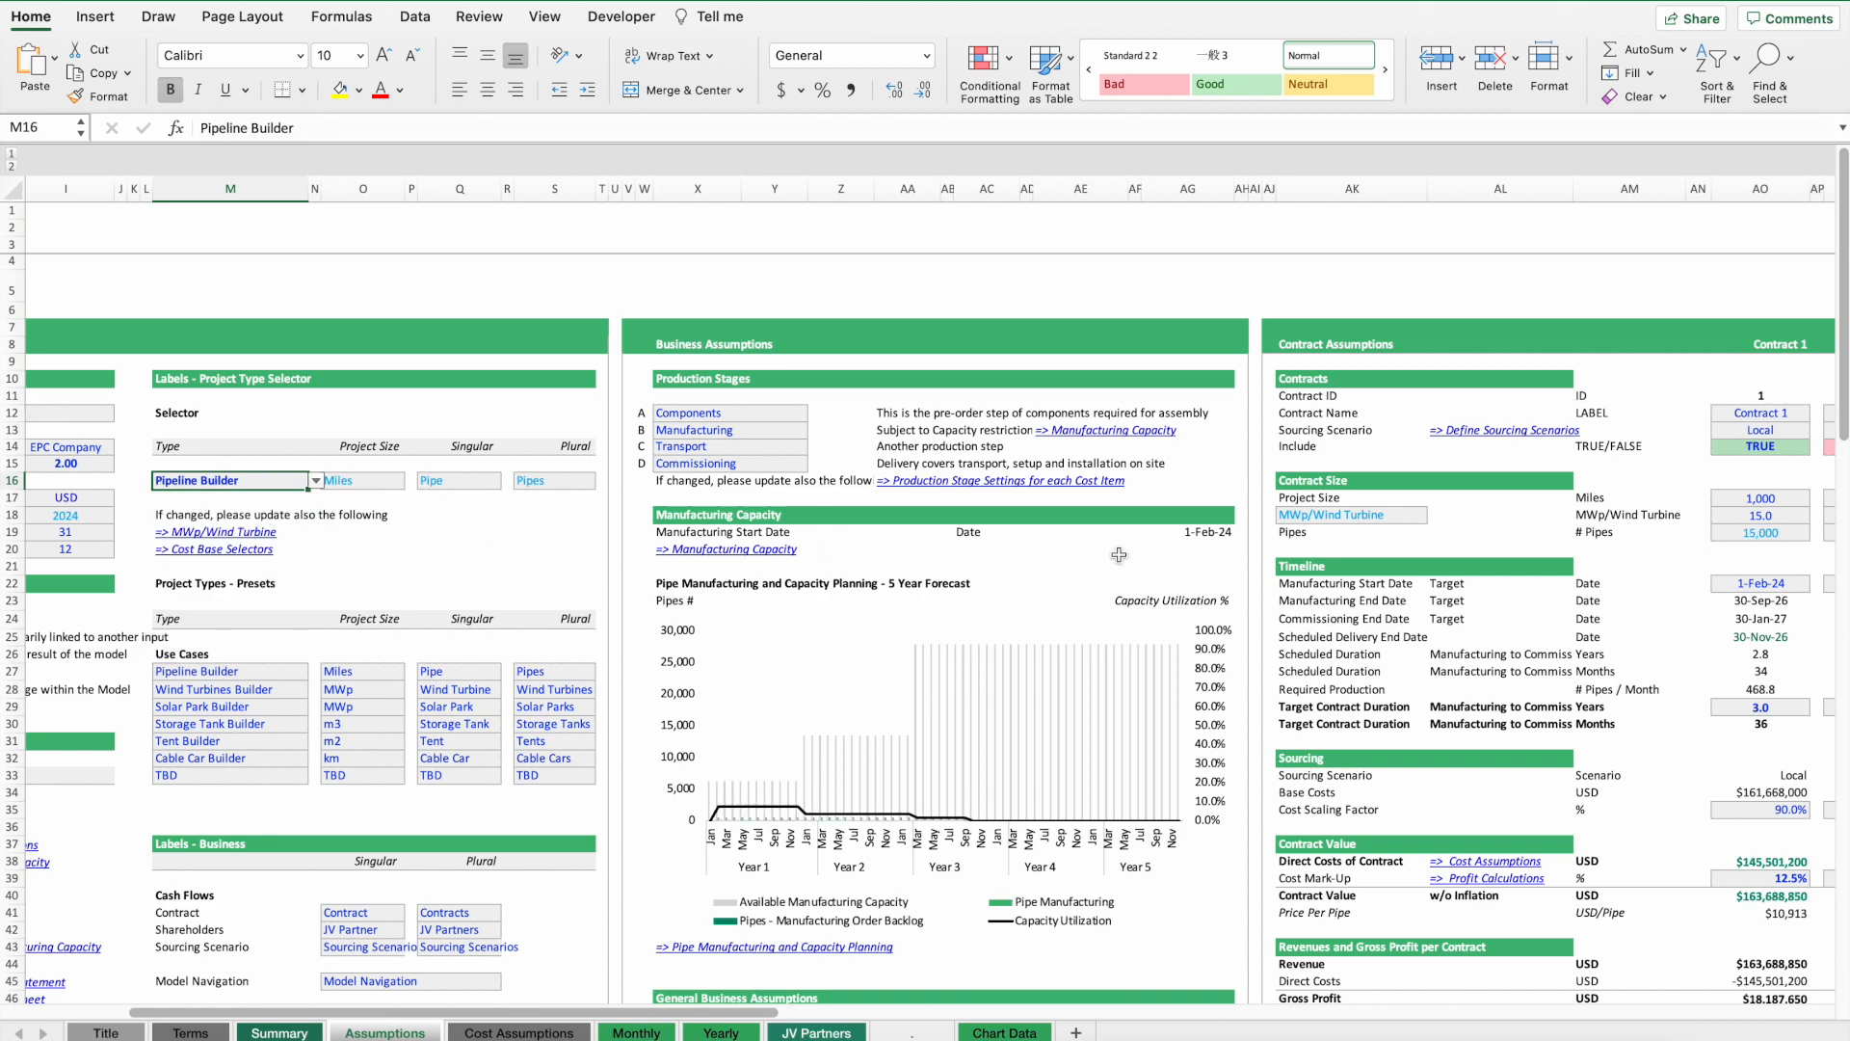
# Set the contract size unit to Miles/Pipe and Contract 1's value to 220.
pyautogui.click(1352, 518)
pyautogui.click(1436, 515)
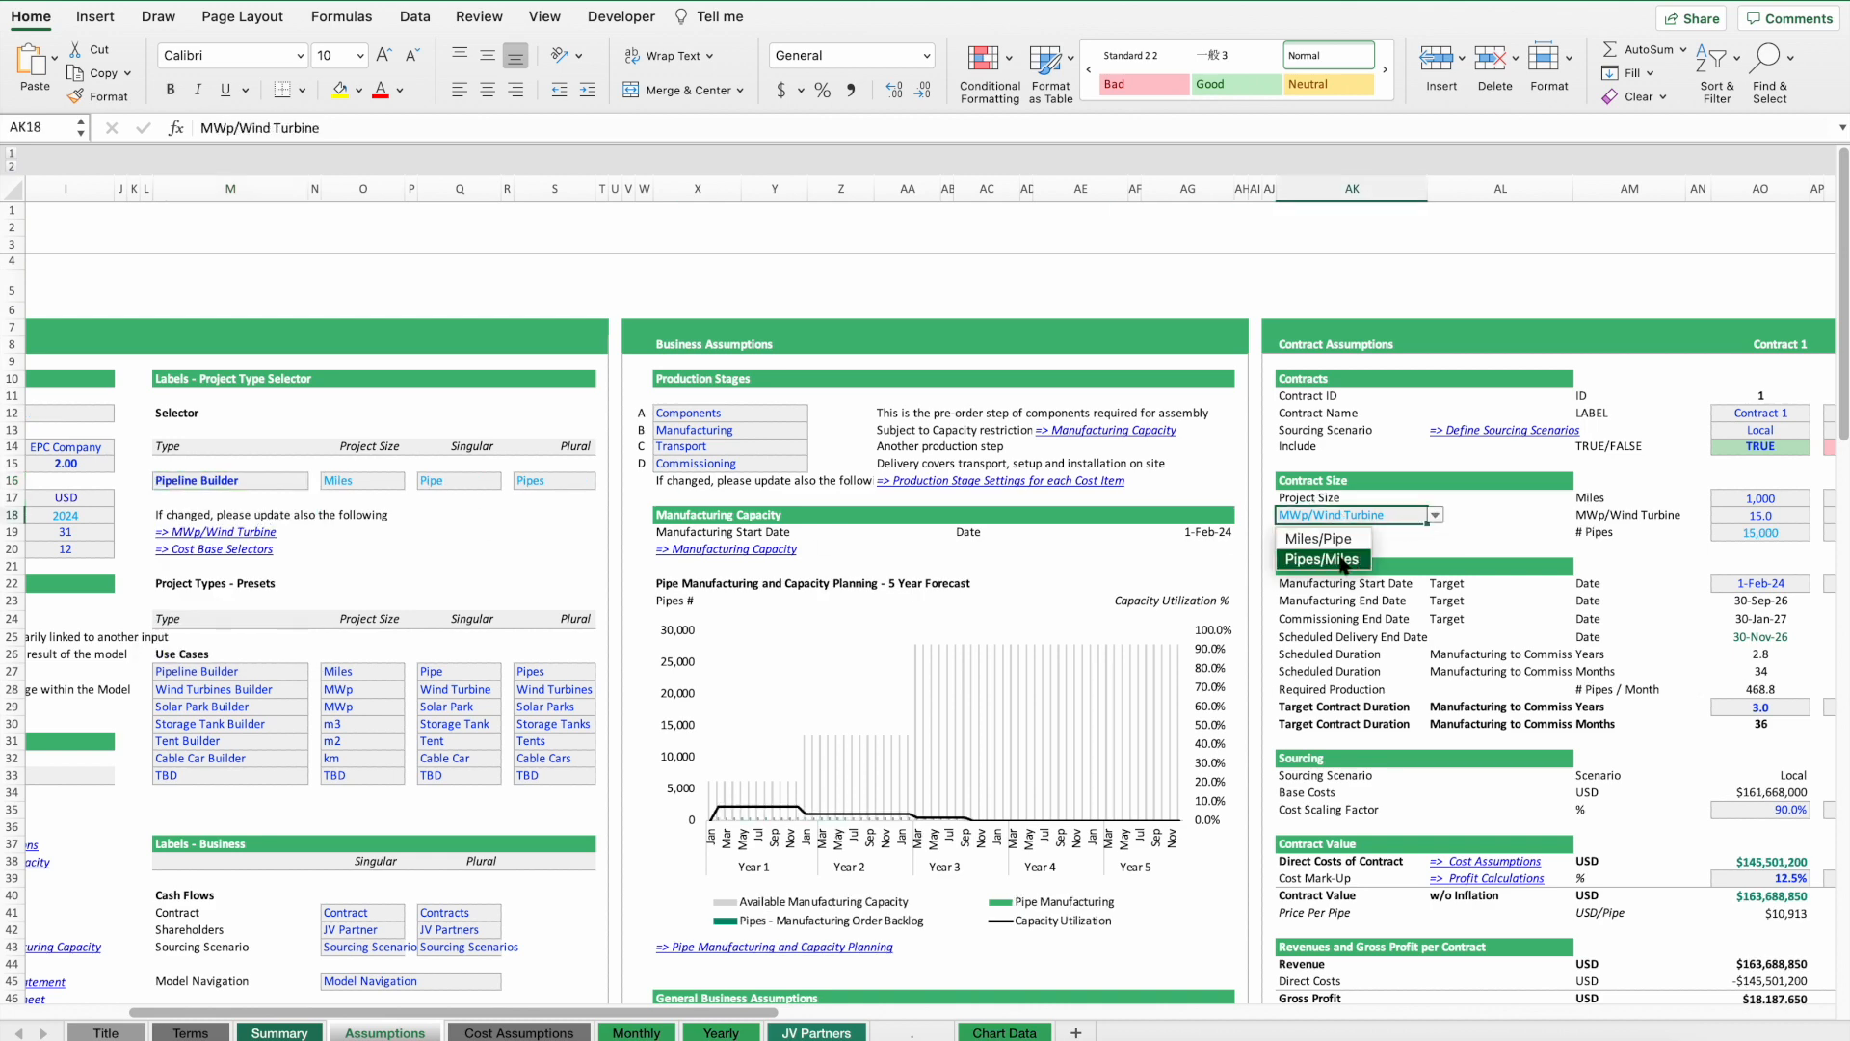
pyautogui.click(1325, 533)
pyautogui.hscroll(5, 1641, 538)
pyautogui.click(1386, 516)
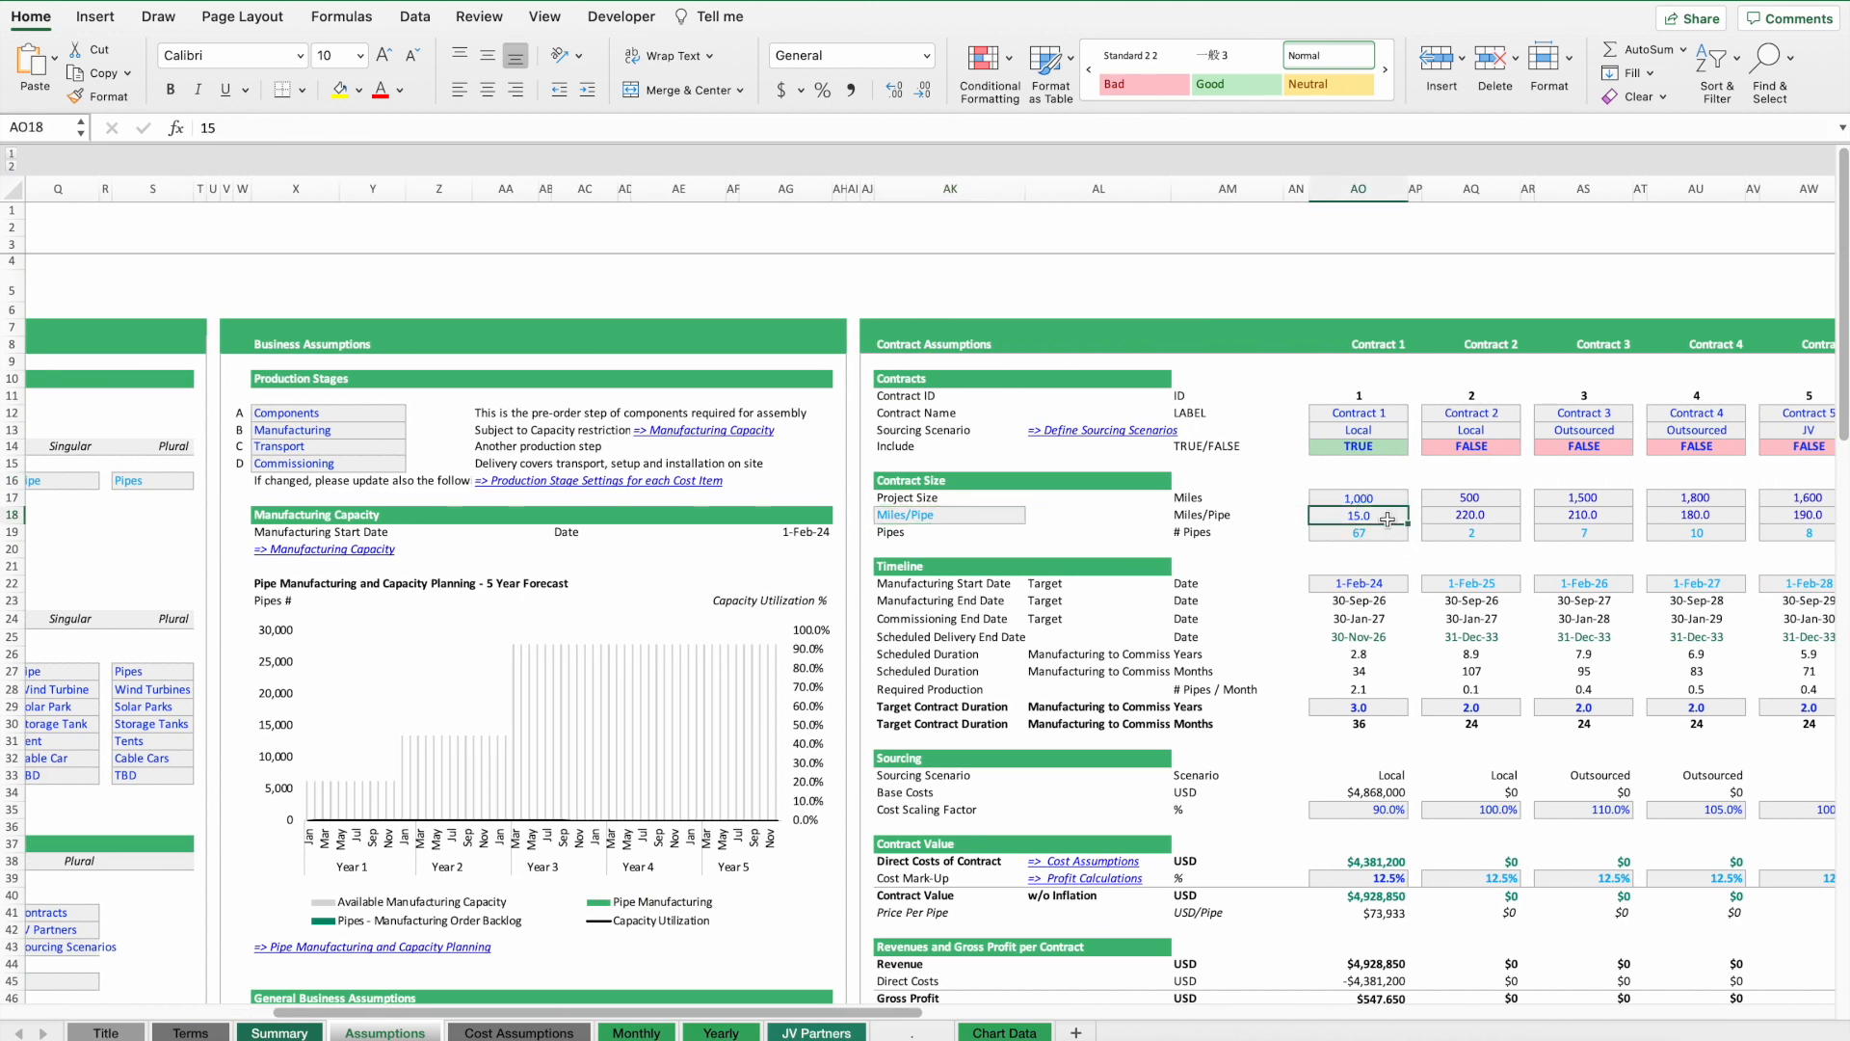
pyautogui.write('220')
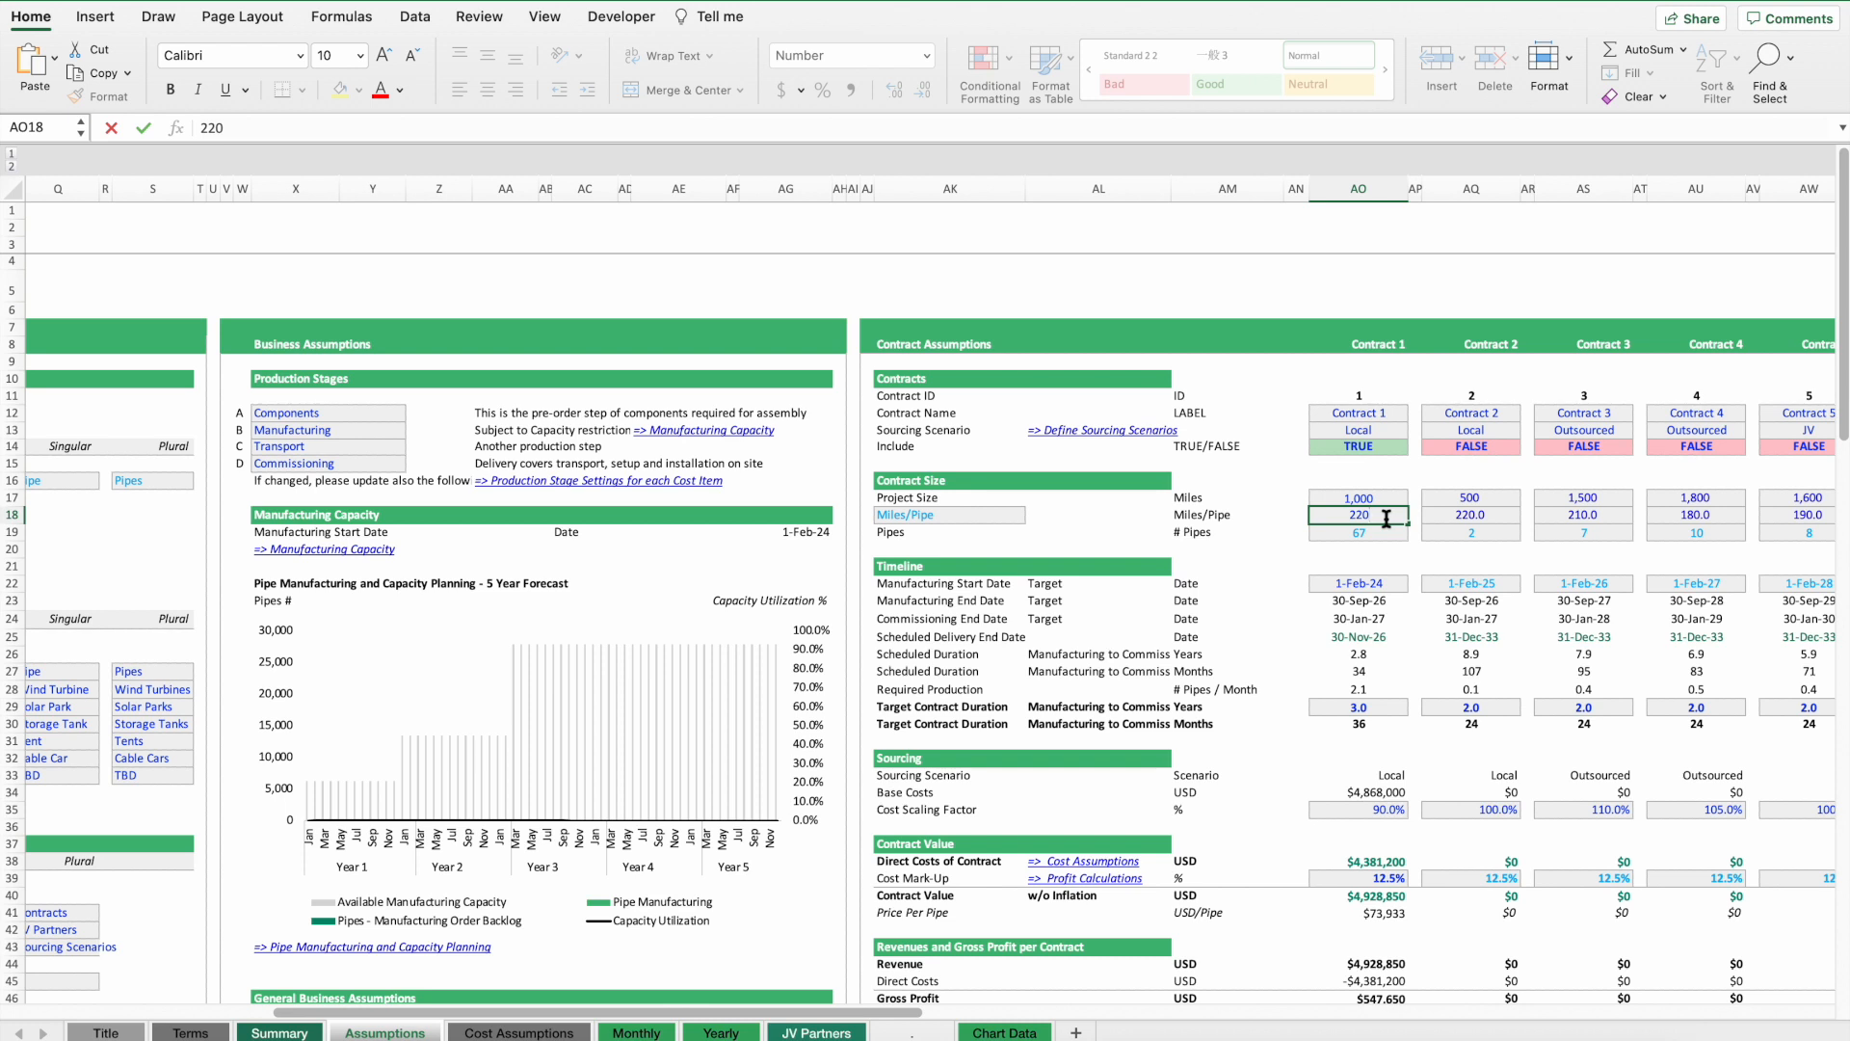
pyautogui.press('Return')
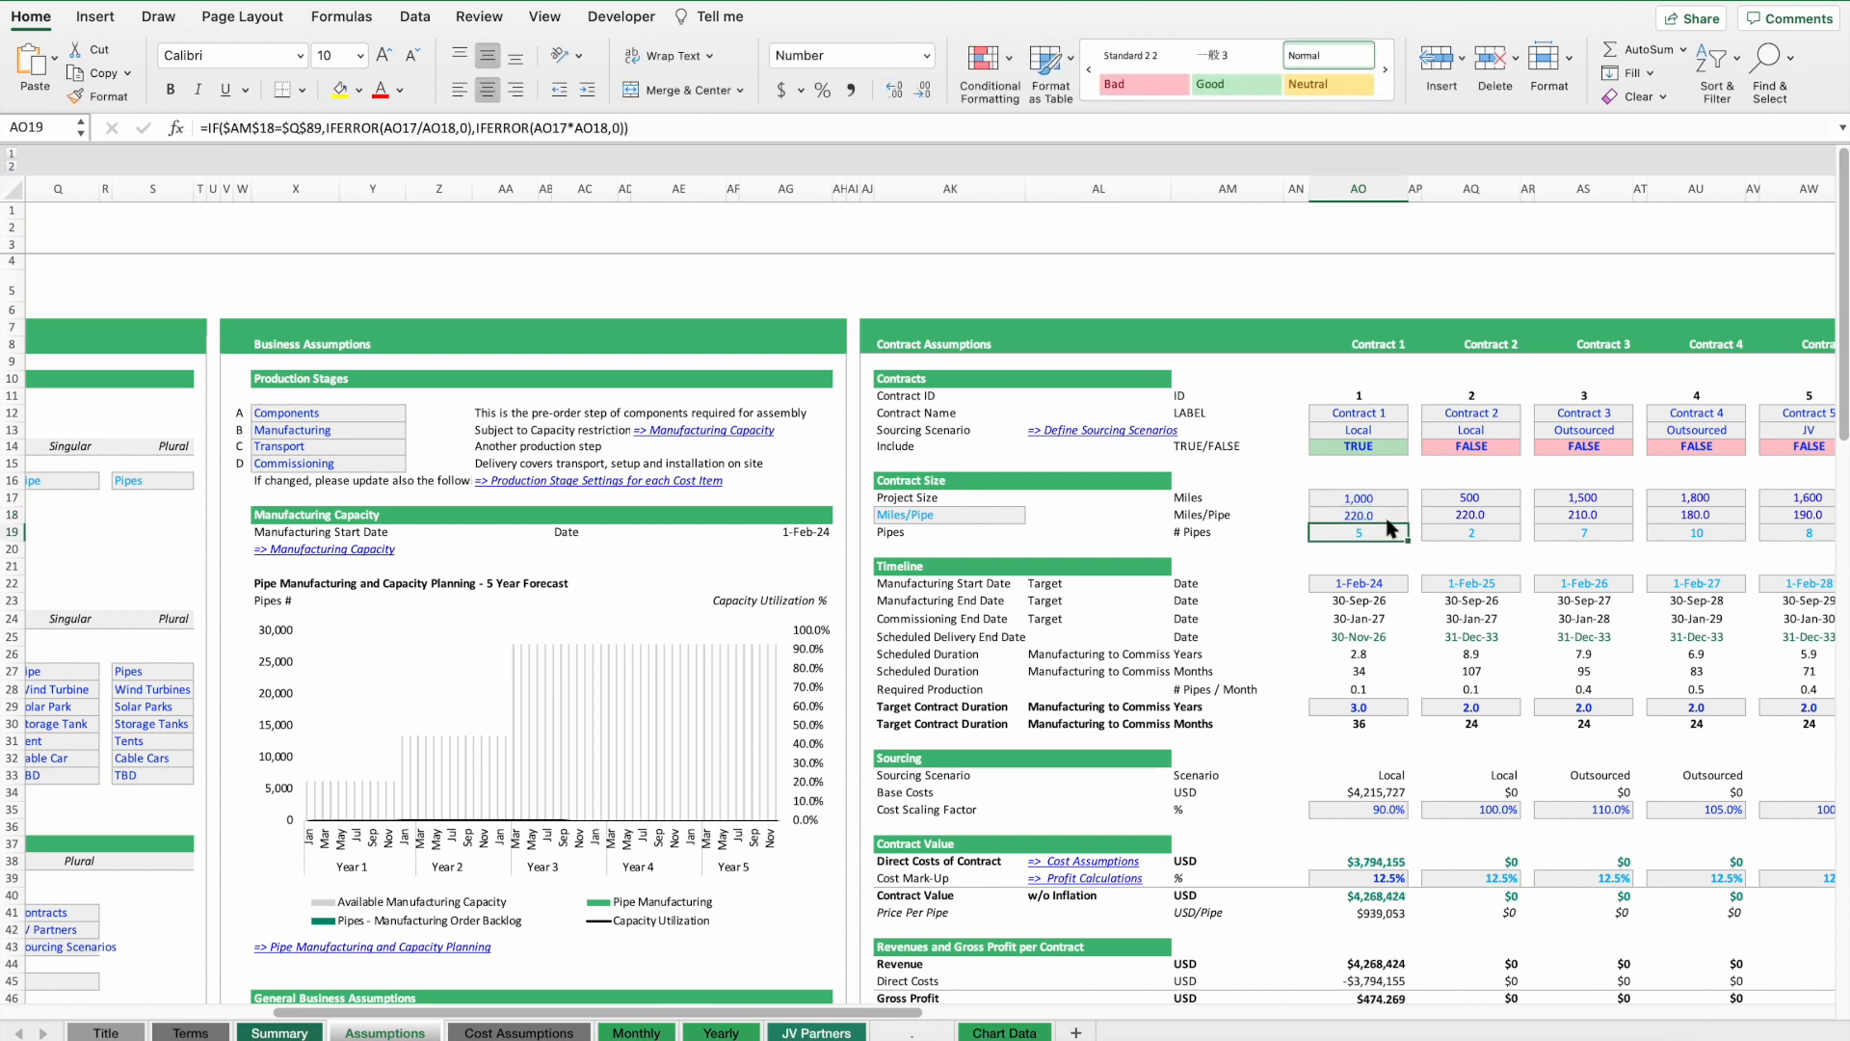
# Change the contract size unit to Pipes/Miles.
pyautogui.press('Up')
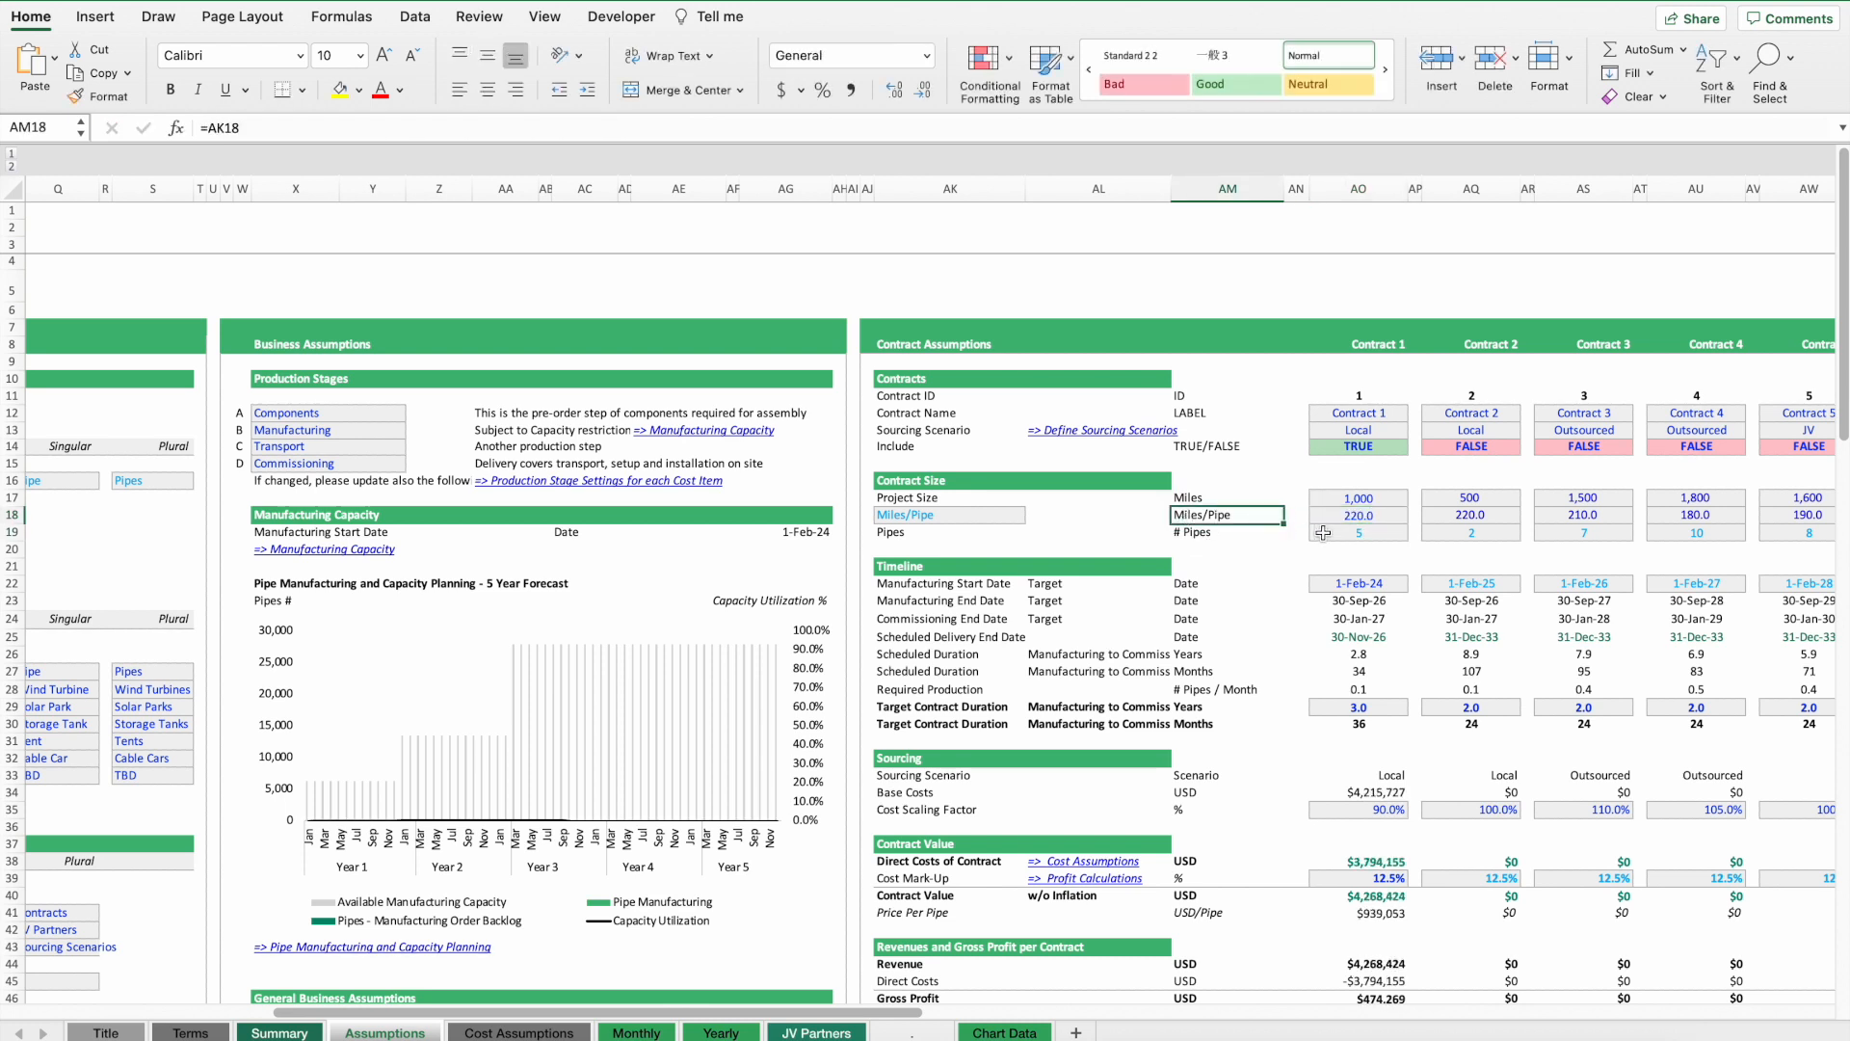
pyautogui.click(935, 515)
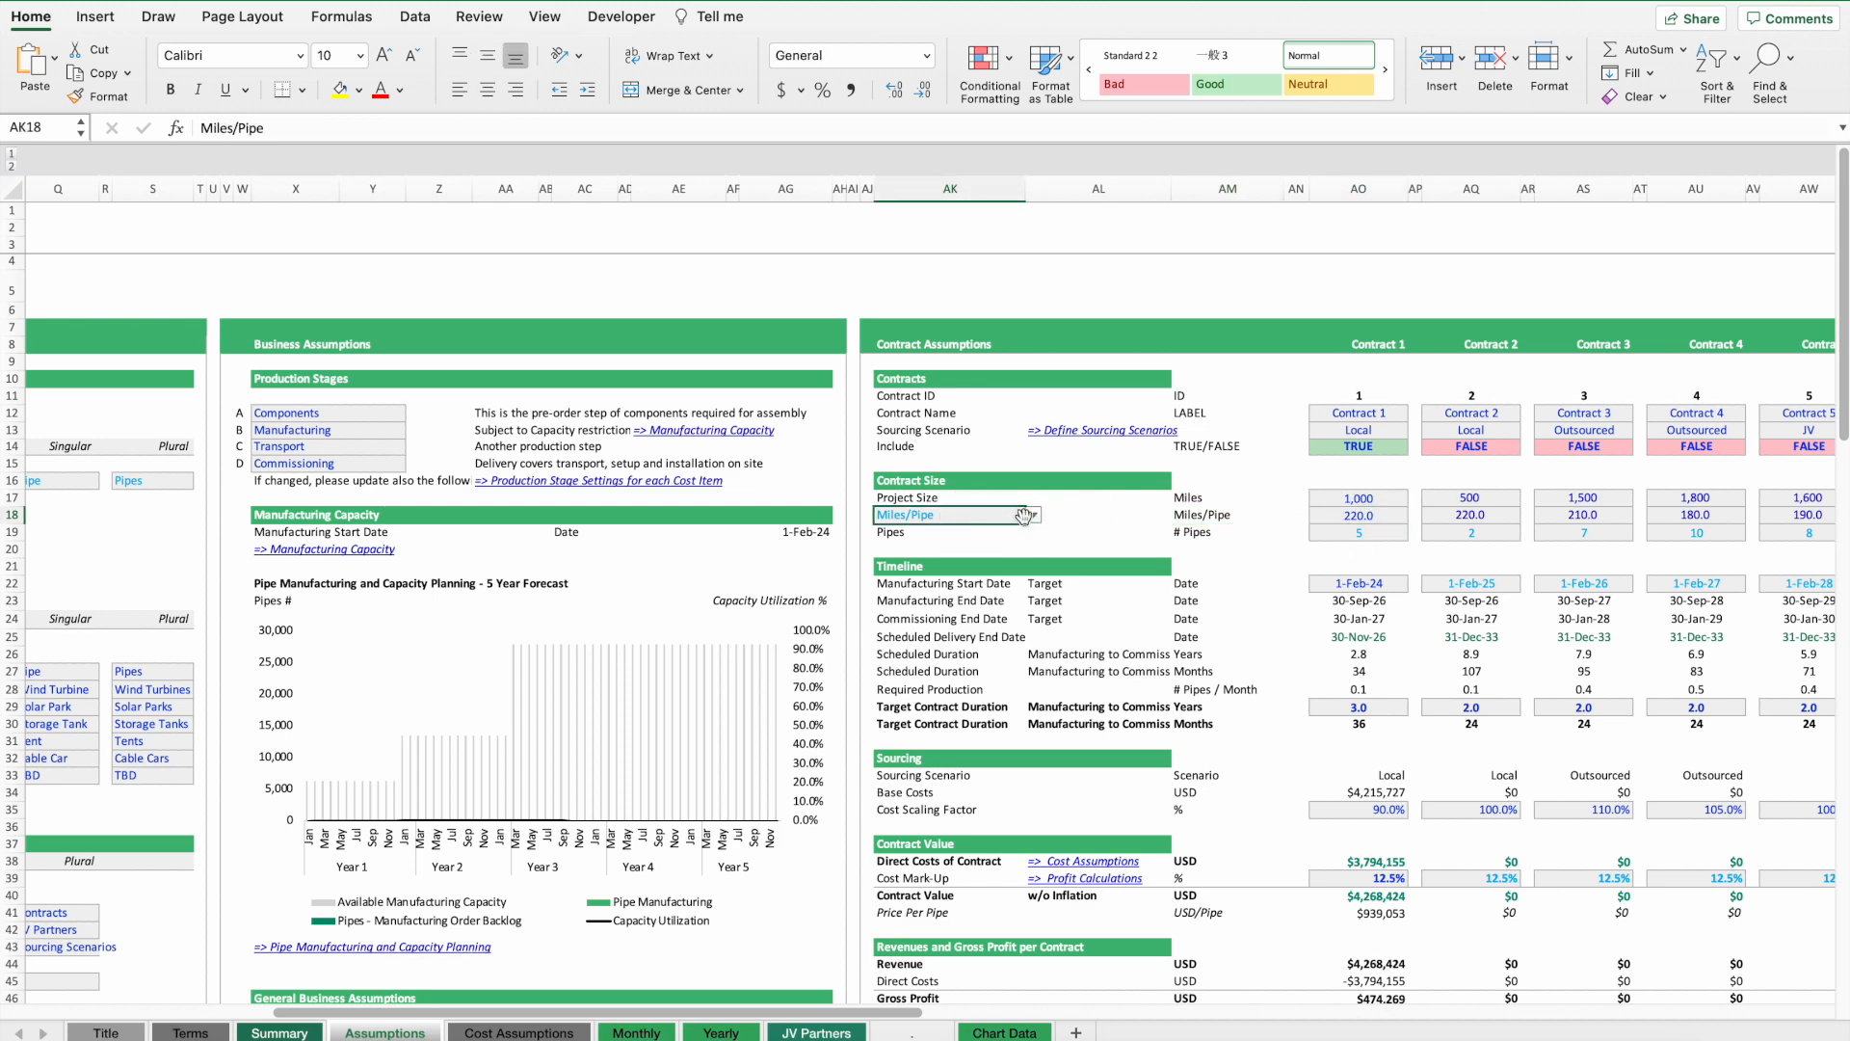
pyautogui.click(1034, 514)
pyautogui.click(944, 559)
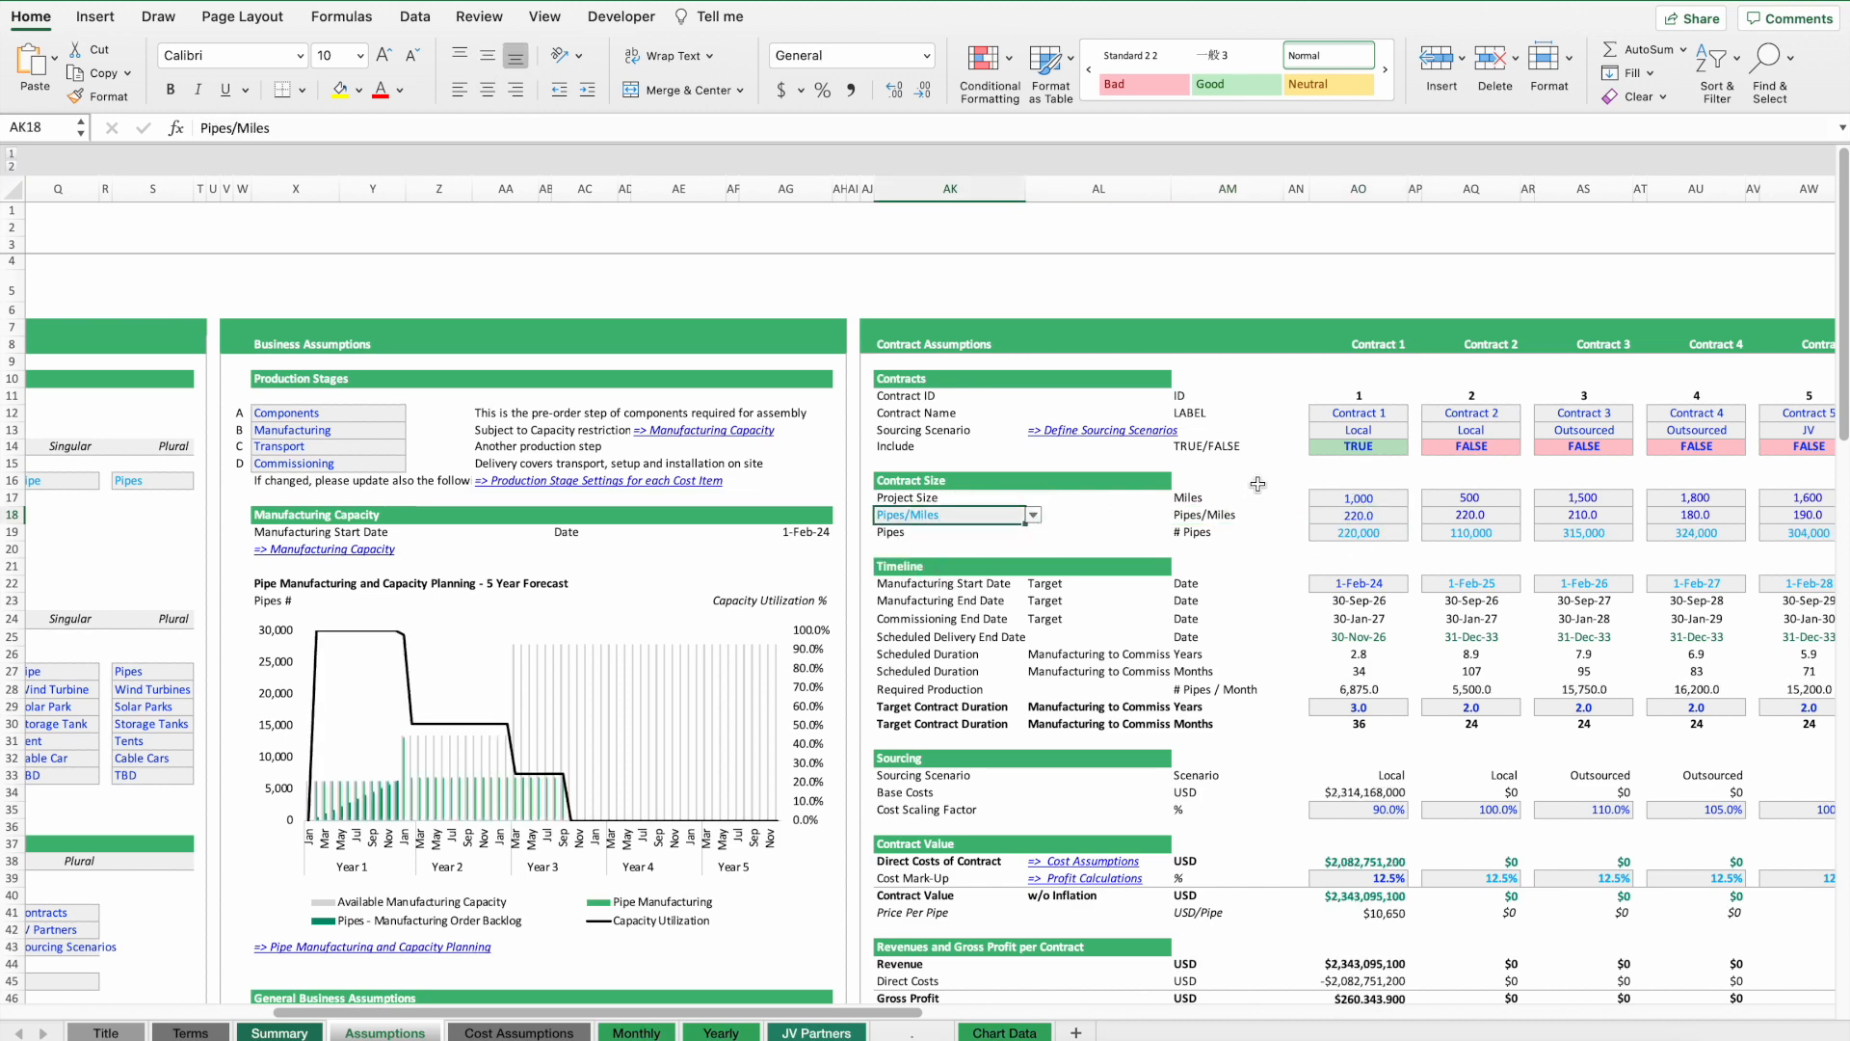
pyautogui.hscroll(5, 601, 562)
pyautogui.hscroll(-10, 602, 563)
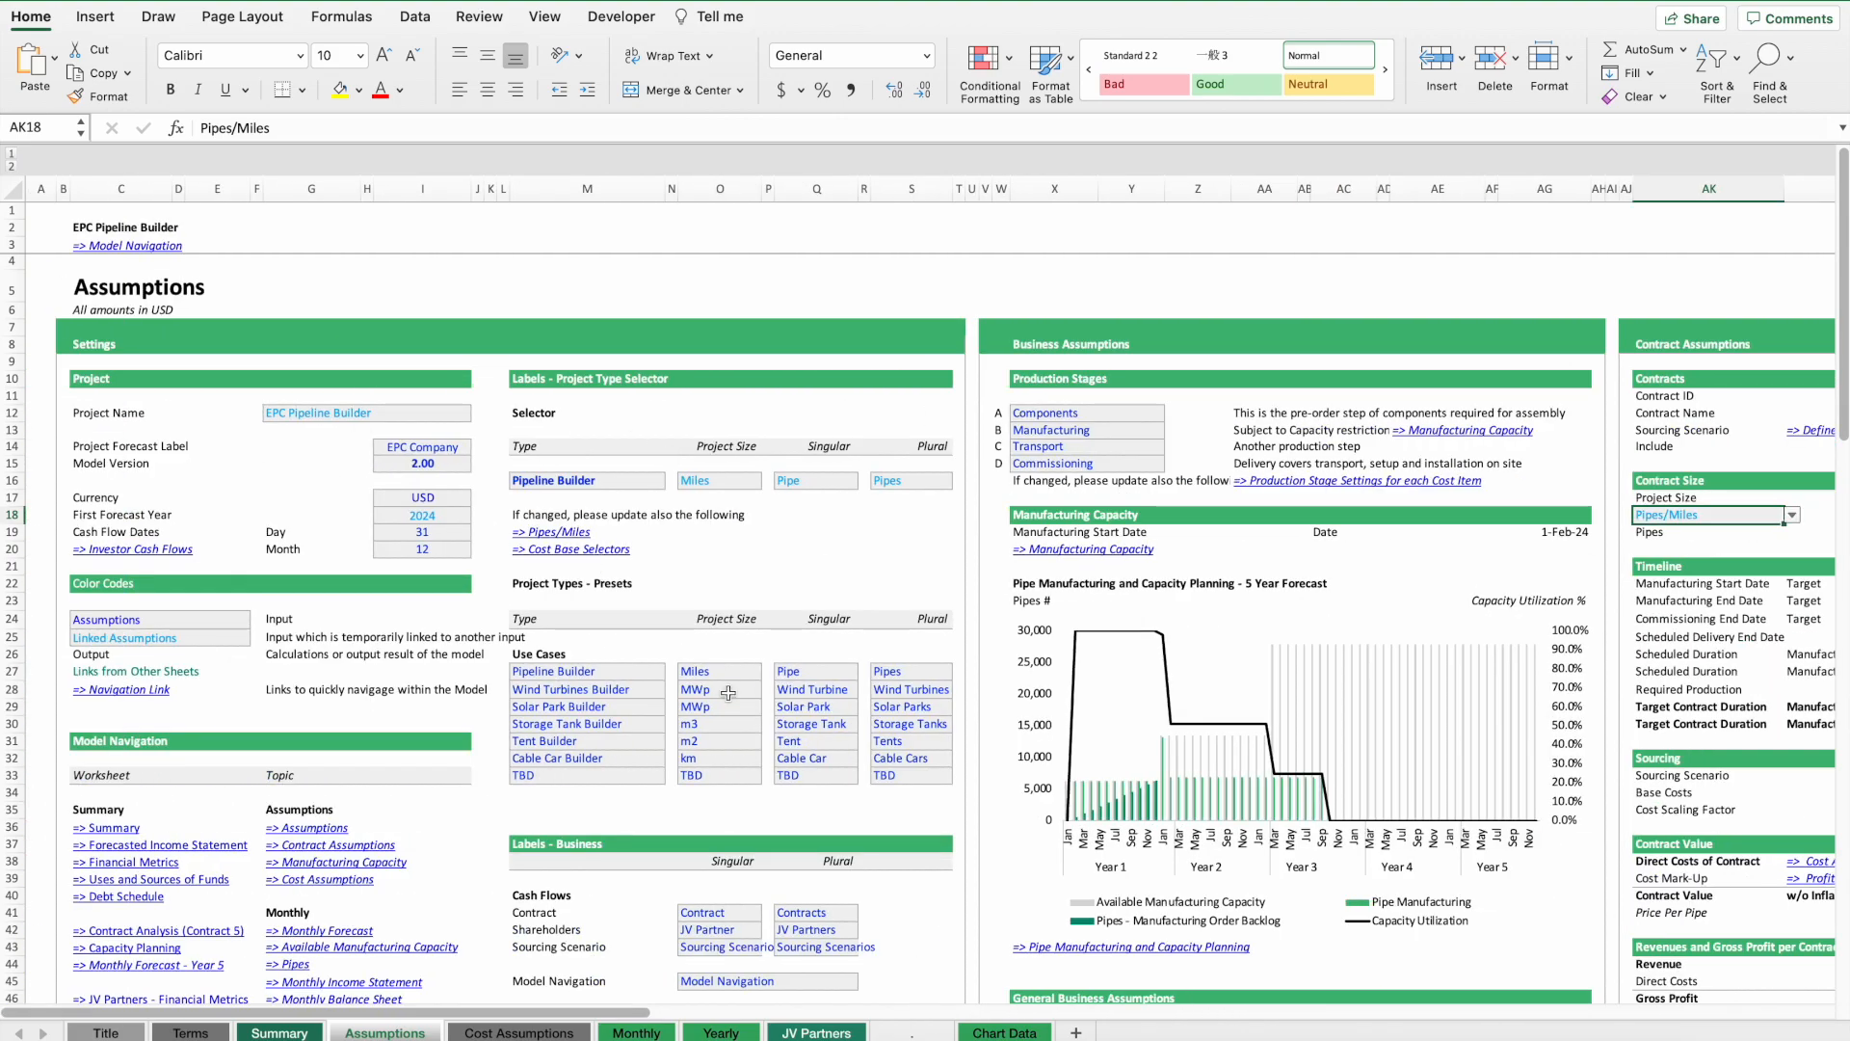
pyautogui.scroll(-12, 747, 532)
pyautogui.scroll(-10, 747, 532)
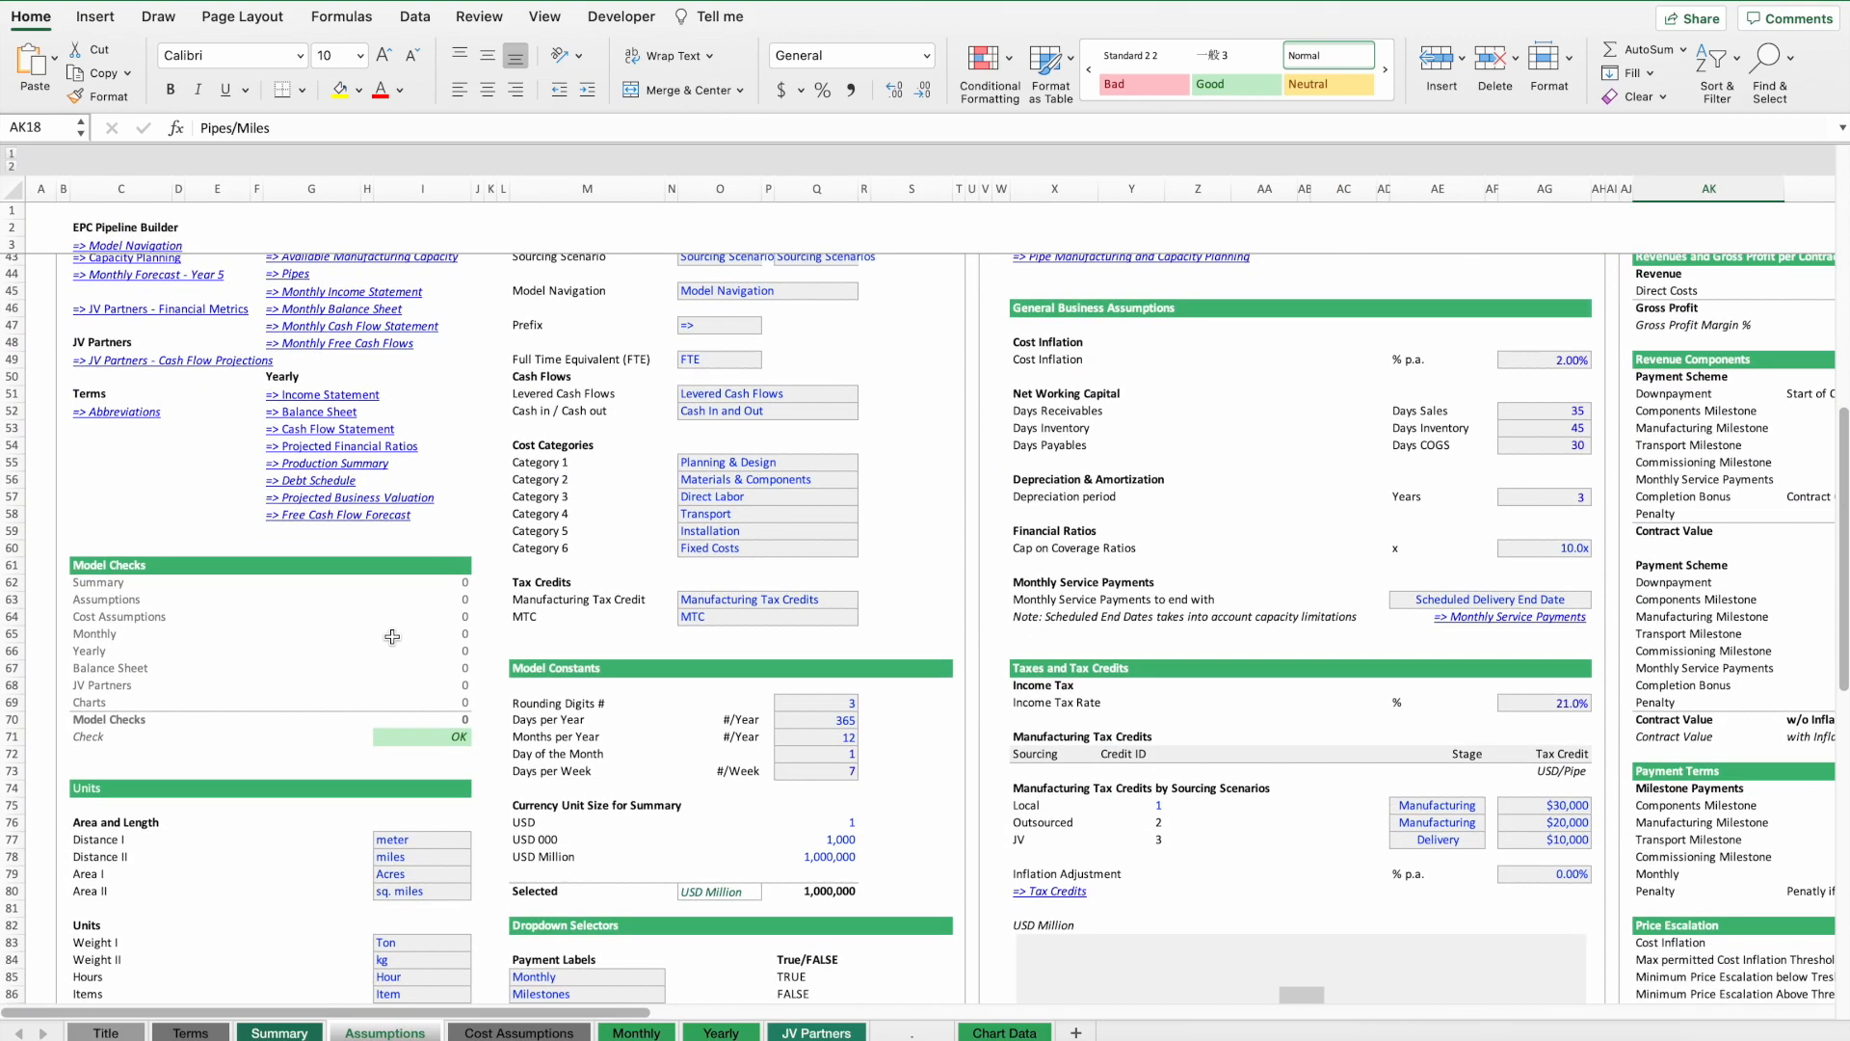
pyautogui.scroll(12, 882, 598)
pyautogui.scroll(12, 882, 597)
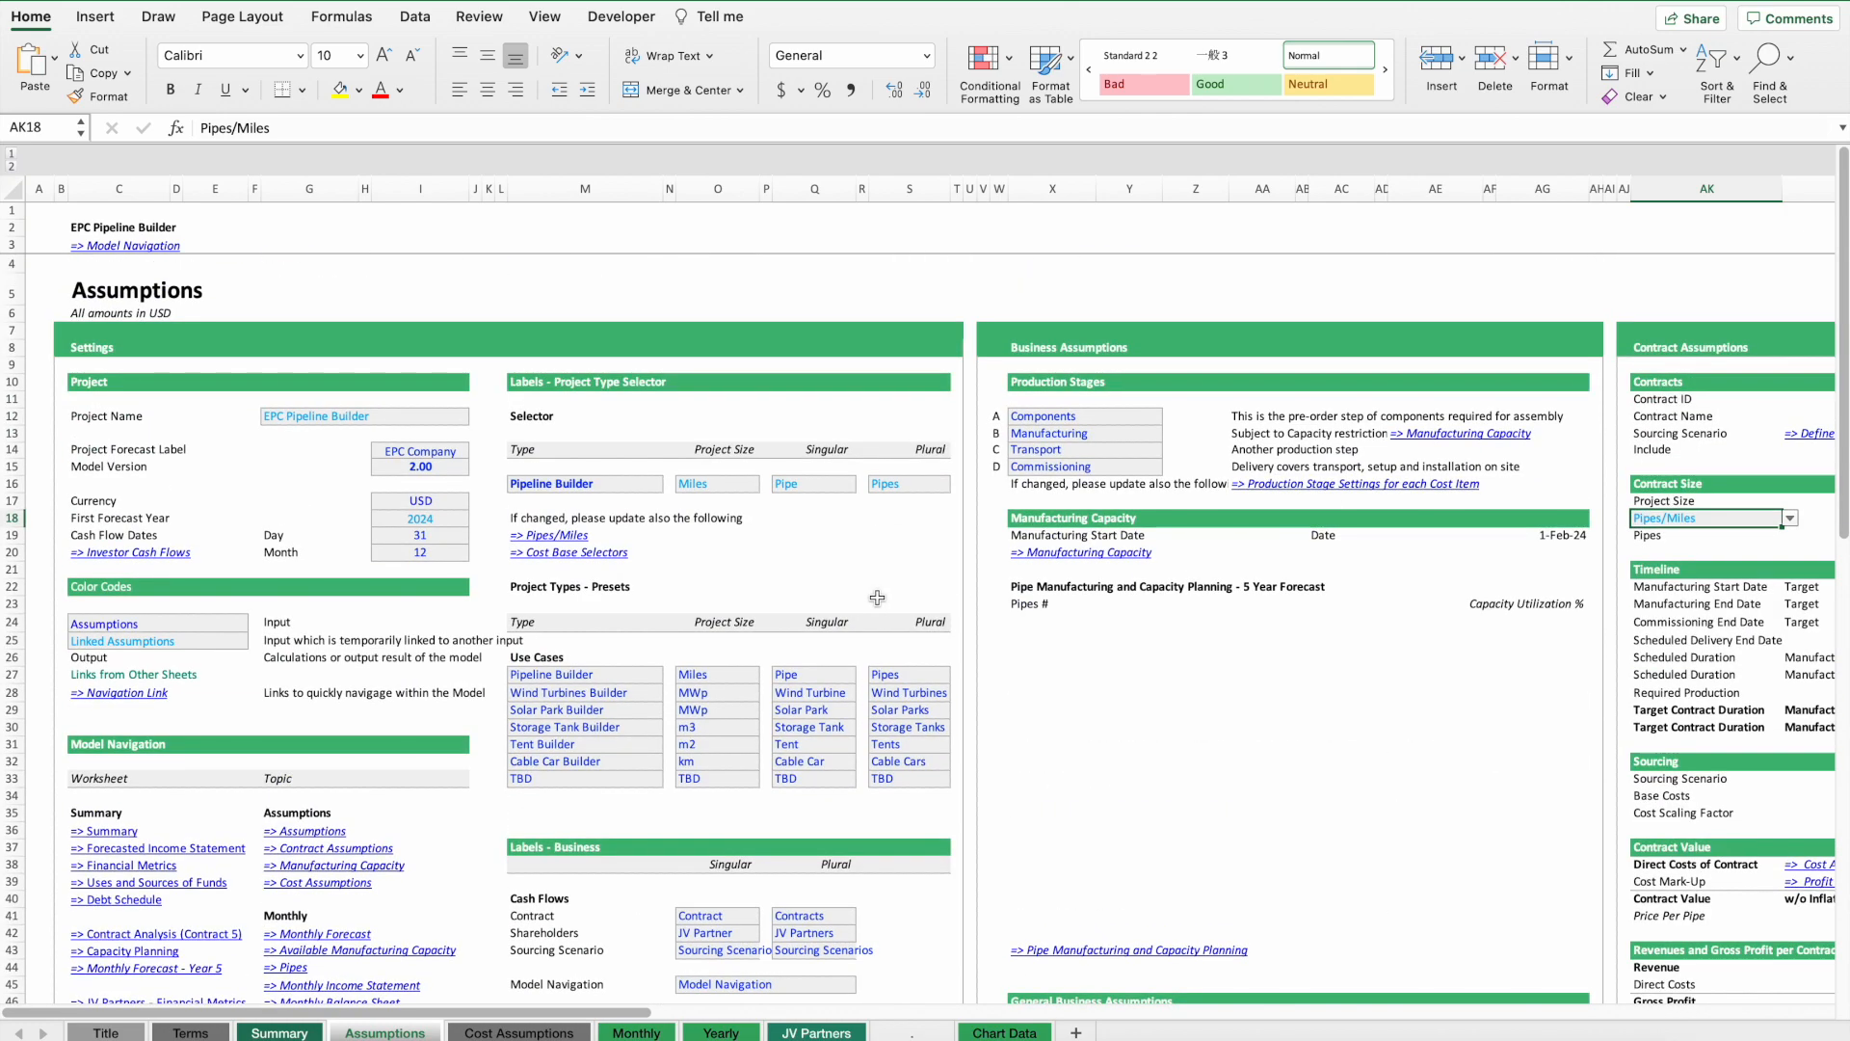
# Include Contracts 2 and 3 in the model by setting their Include flags to TRUE.
pyautogui.hscroll(15, 877, 598)
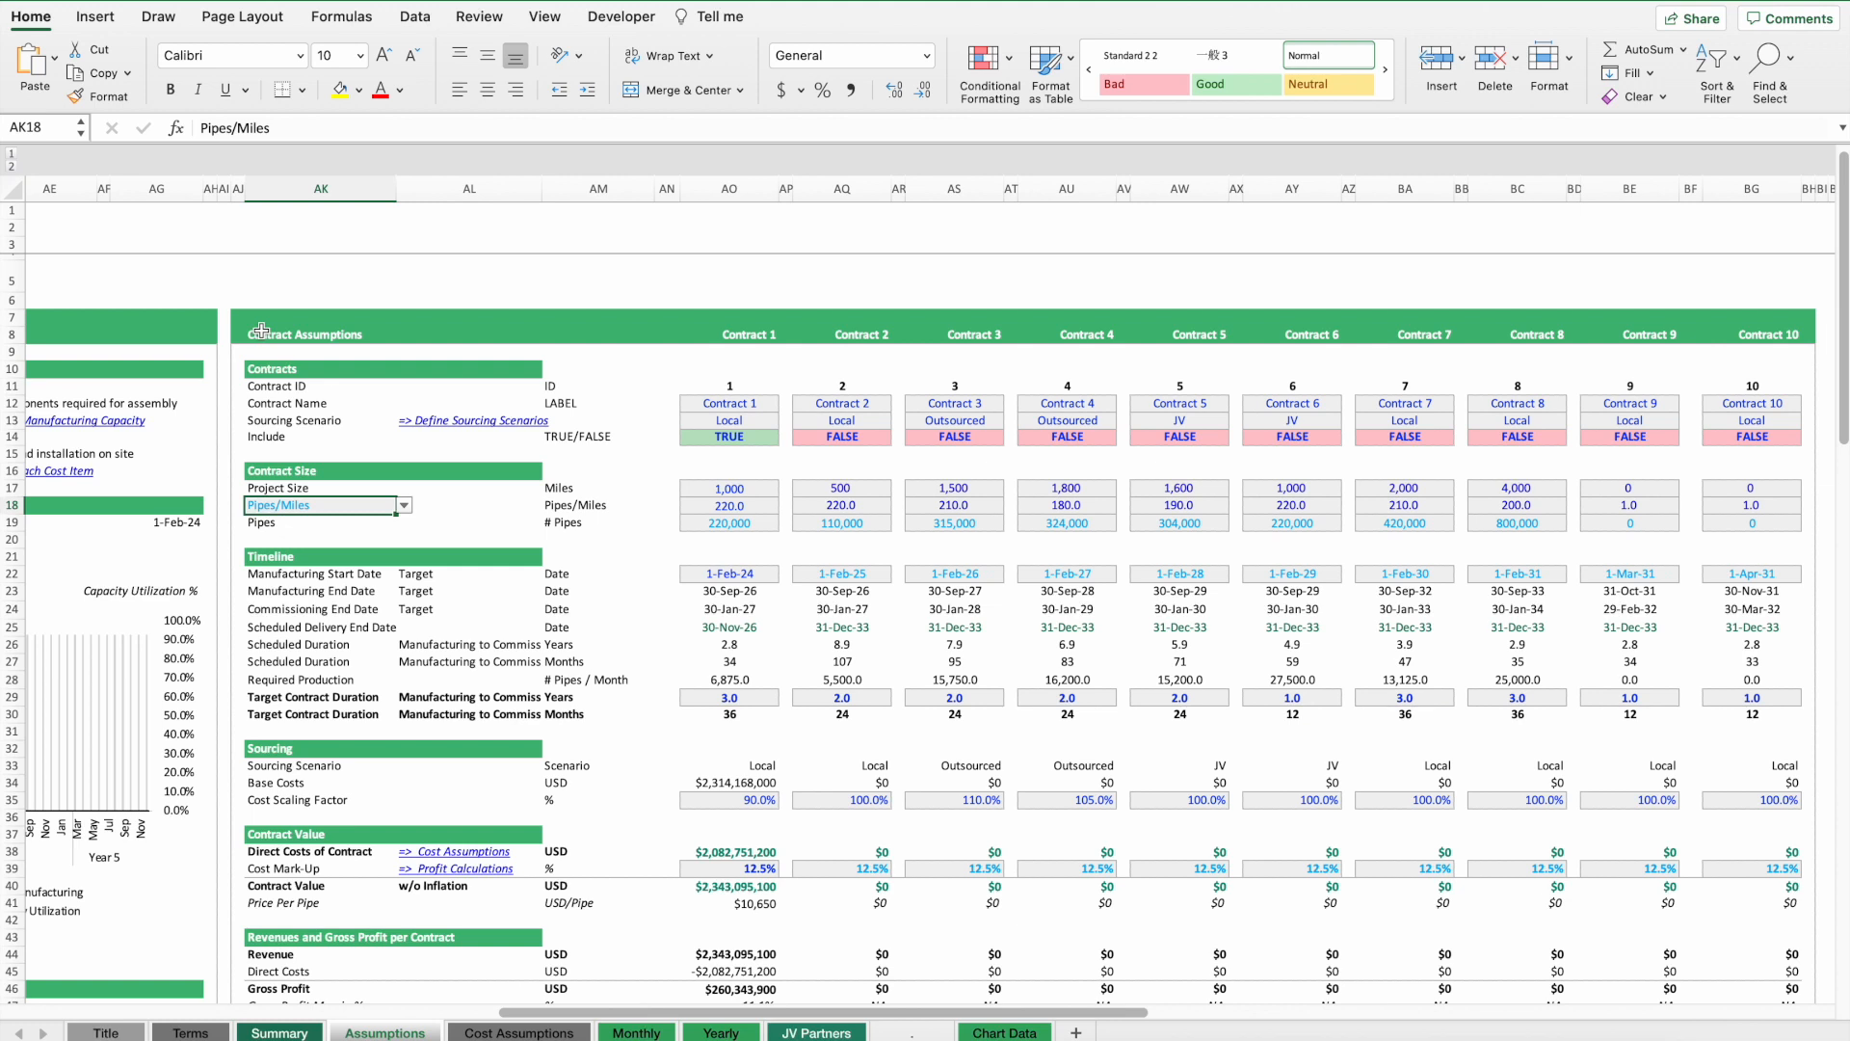
pyautogui.click(843, 438)
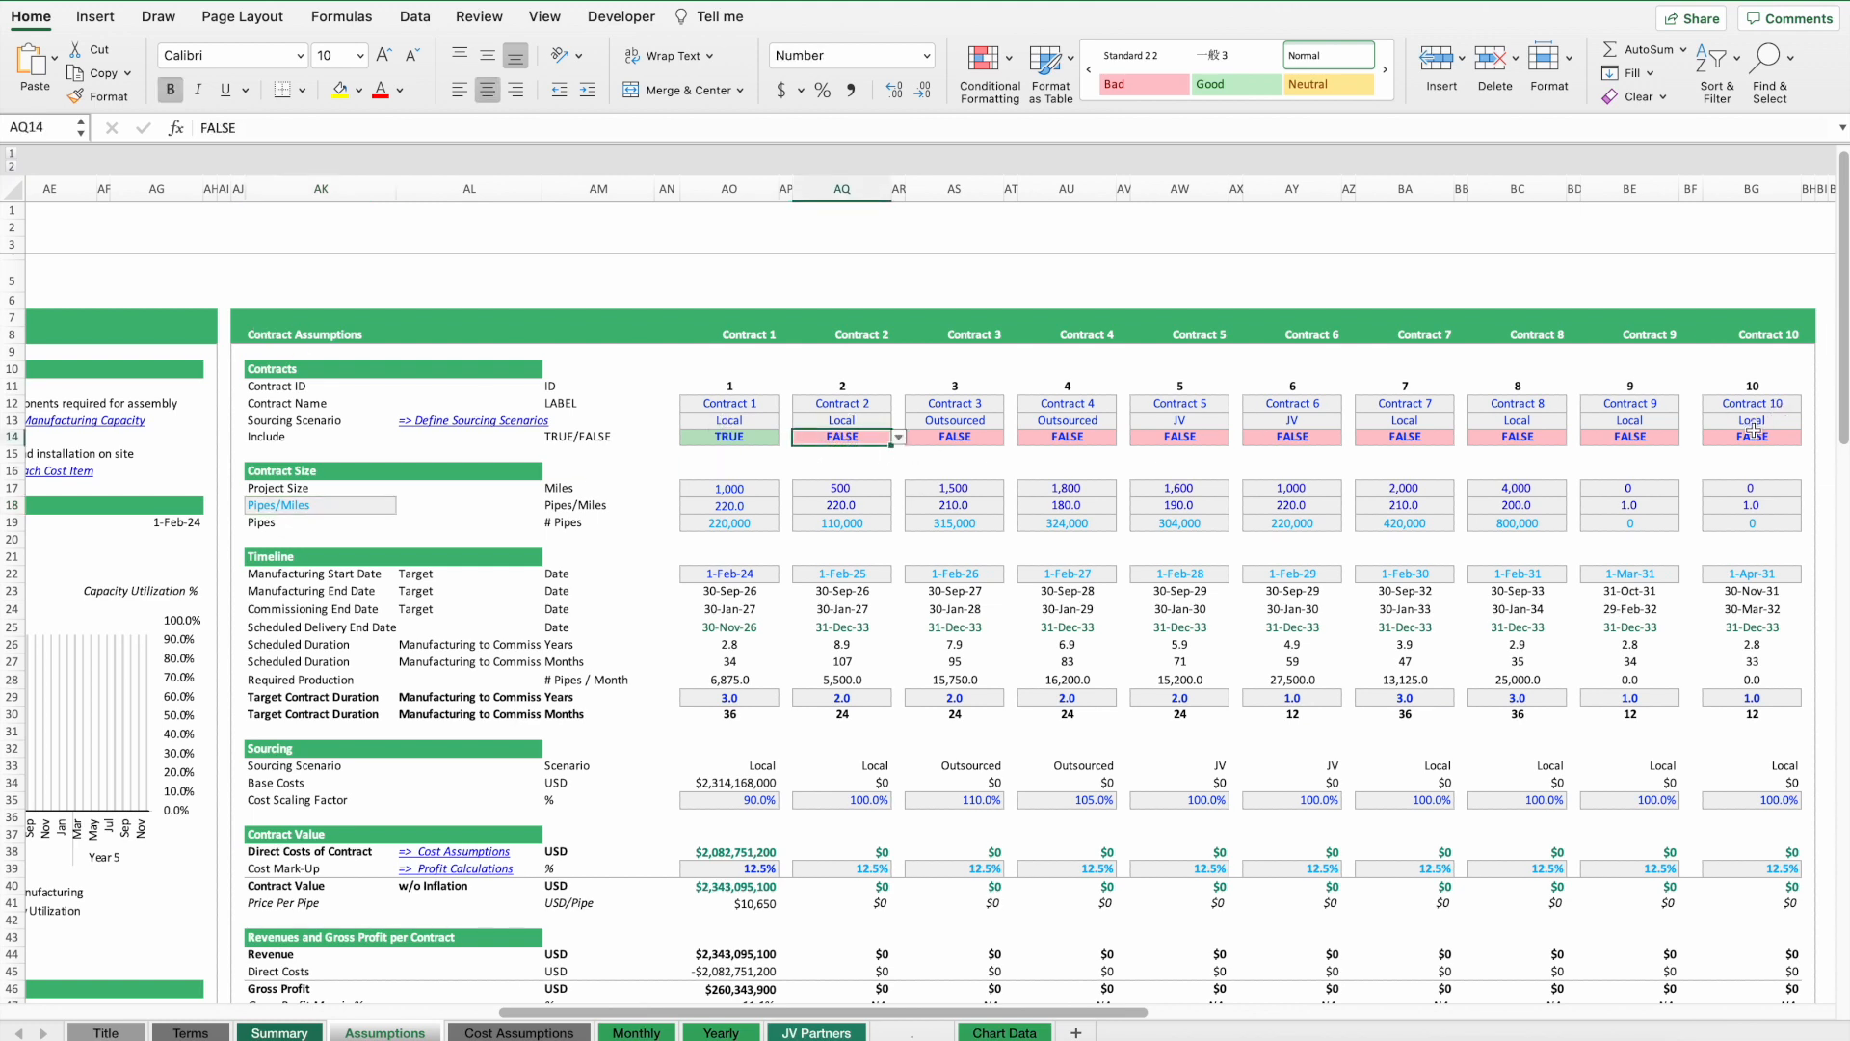
pyautogui.click(899, 438)
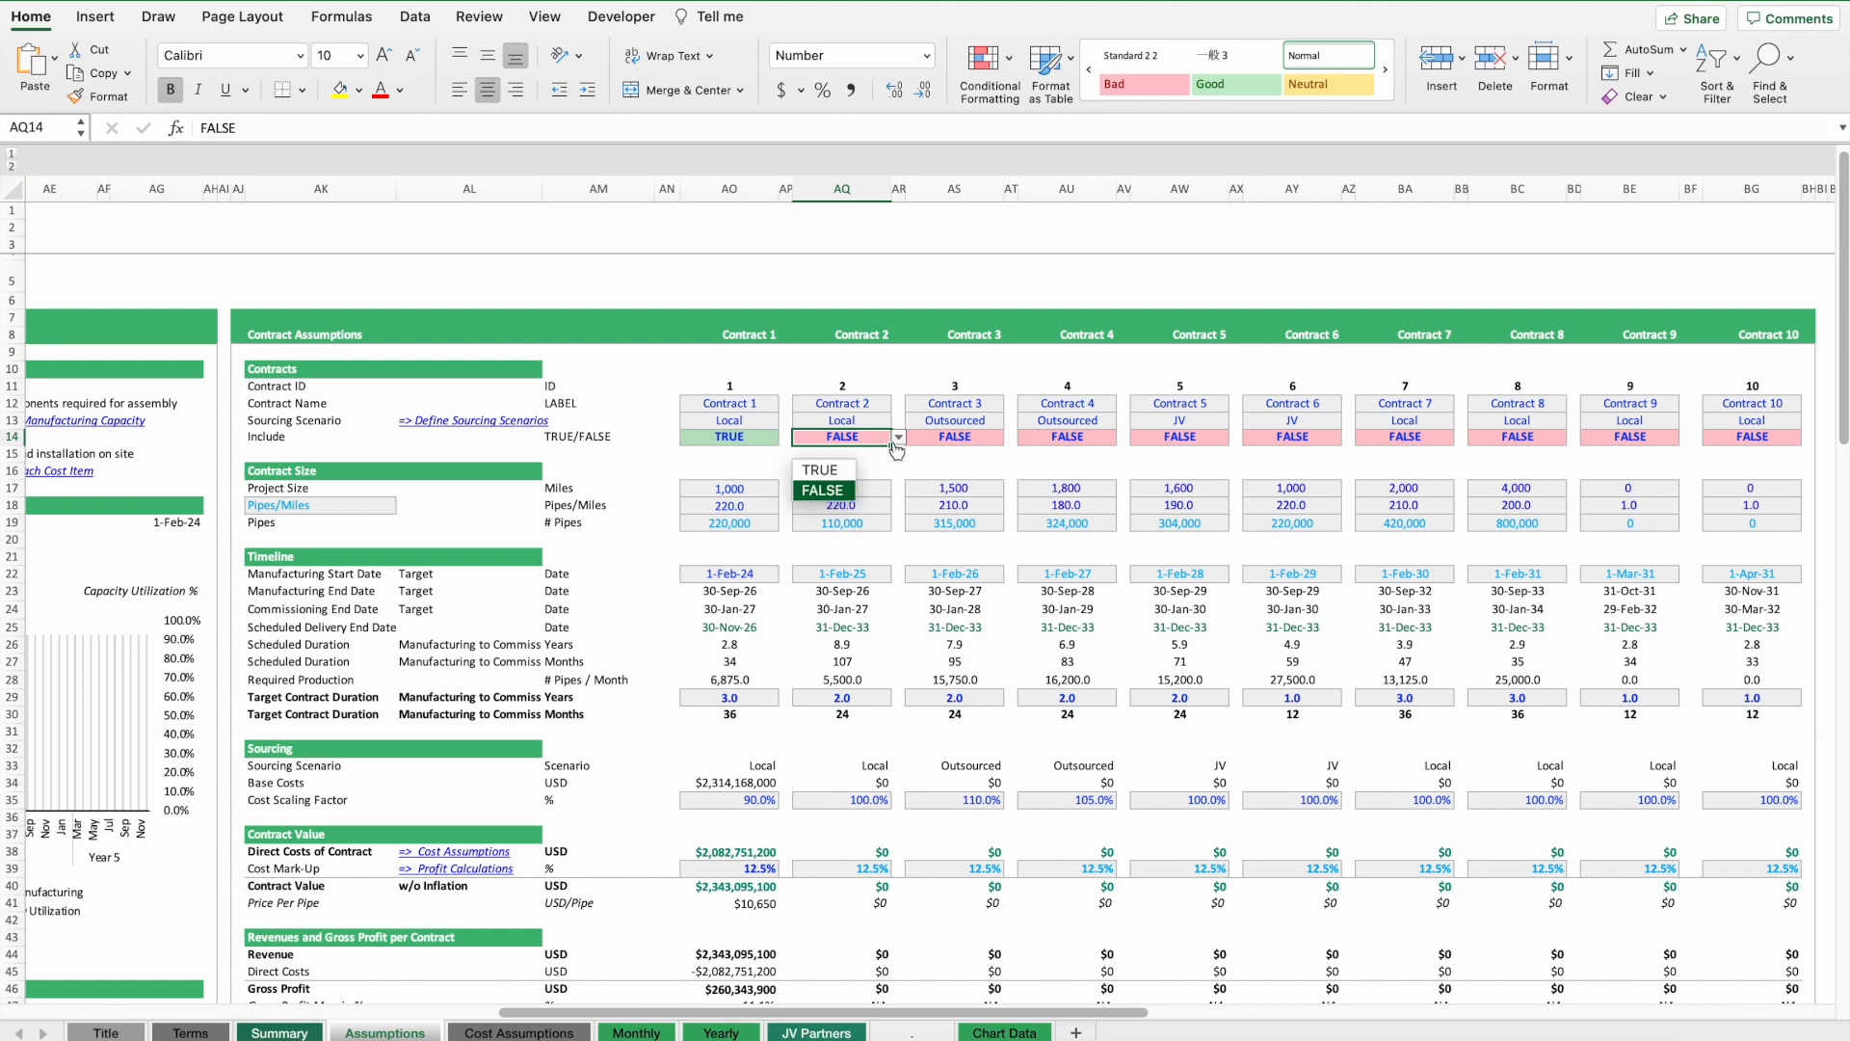
pyautogui.click(817, 470)
pyautogui.click(956, 438)
pyautogui.click(1011, 437)
pyautogui.click(937, 467)
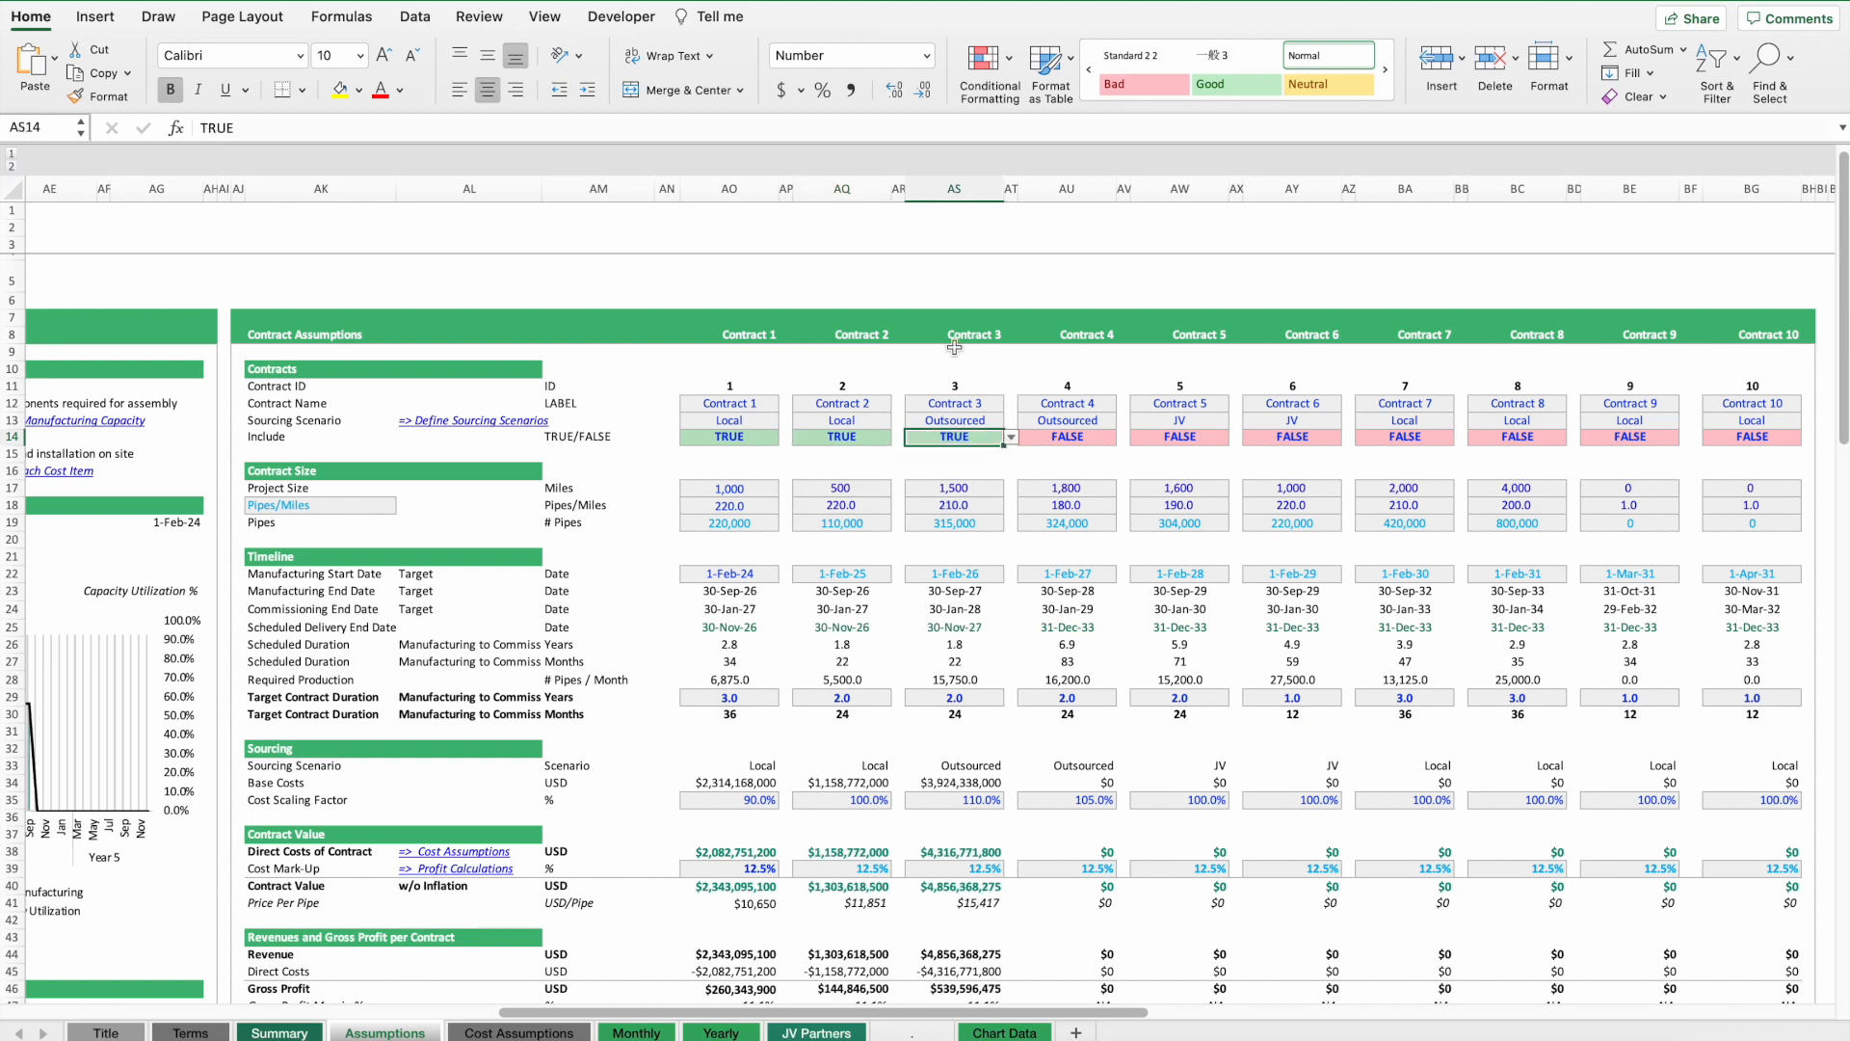
# Set the Include flags of Contracts 3 and 2 back to FALSE.
pyautogui.click(1011, 438)
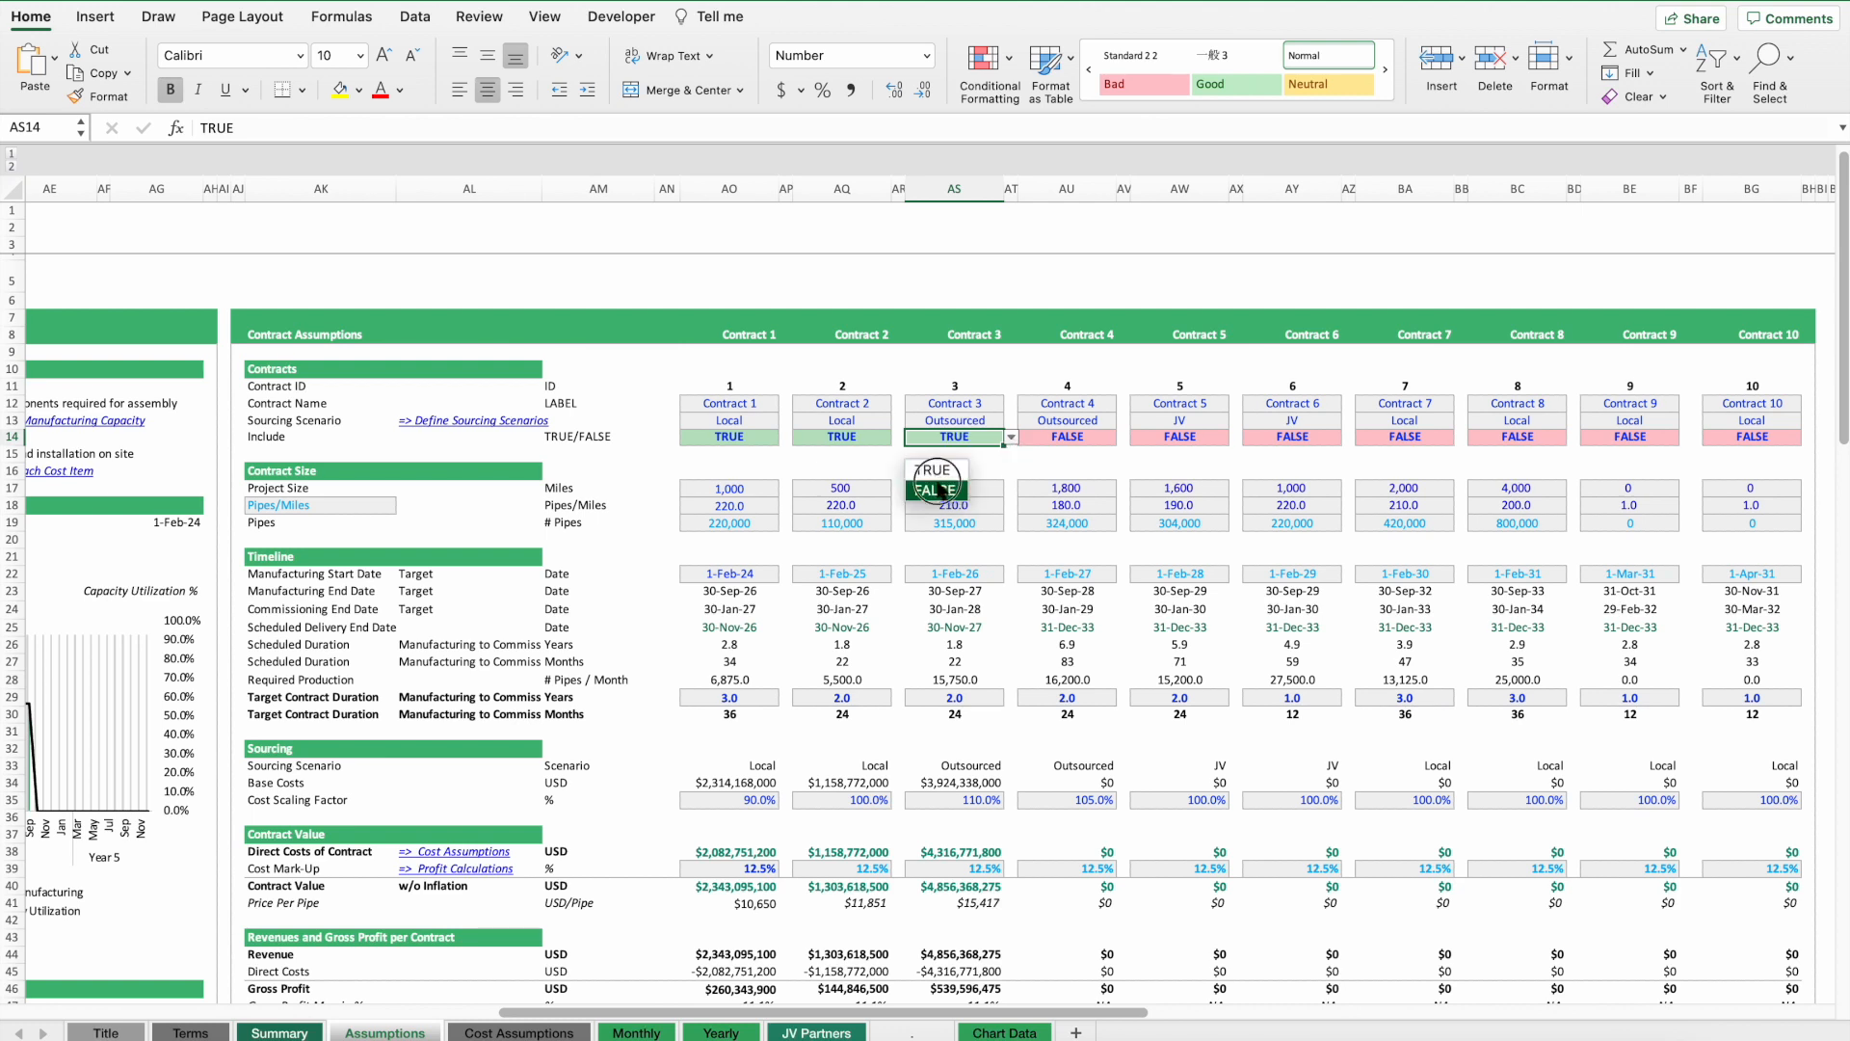
pyautogui.click(937, 490)
pyautogui.click(848, 438)
pyautogui.click(898, 437)
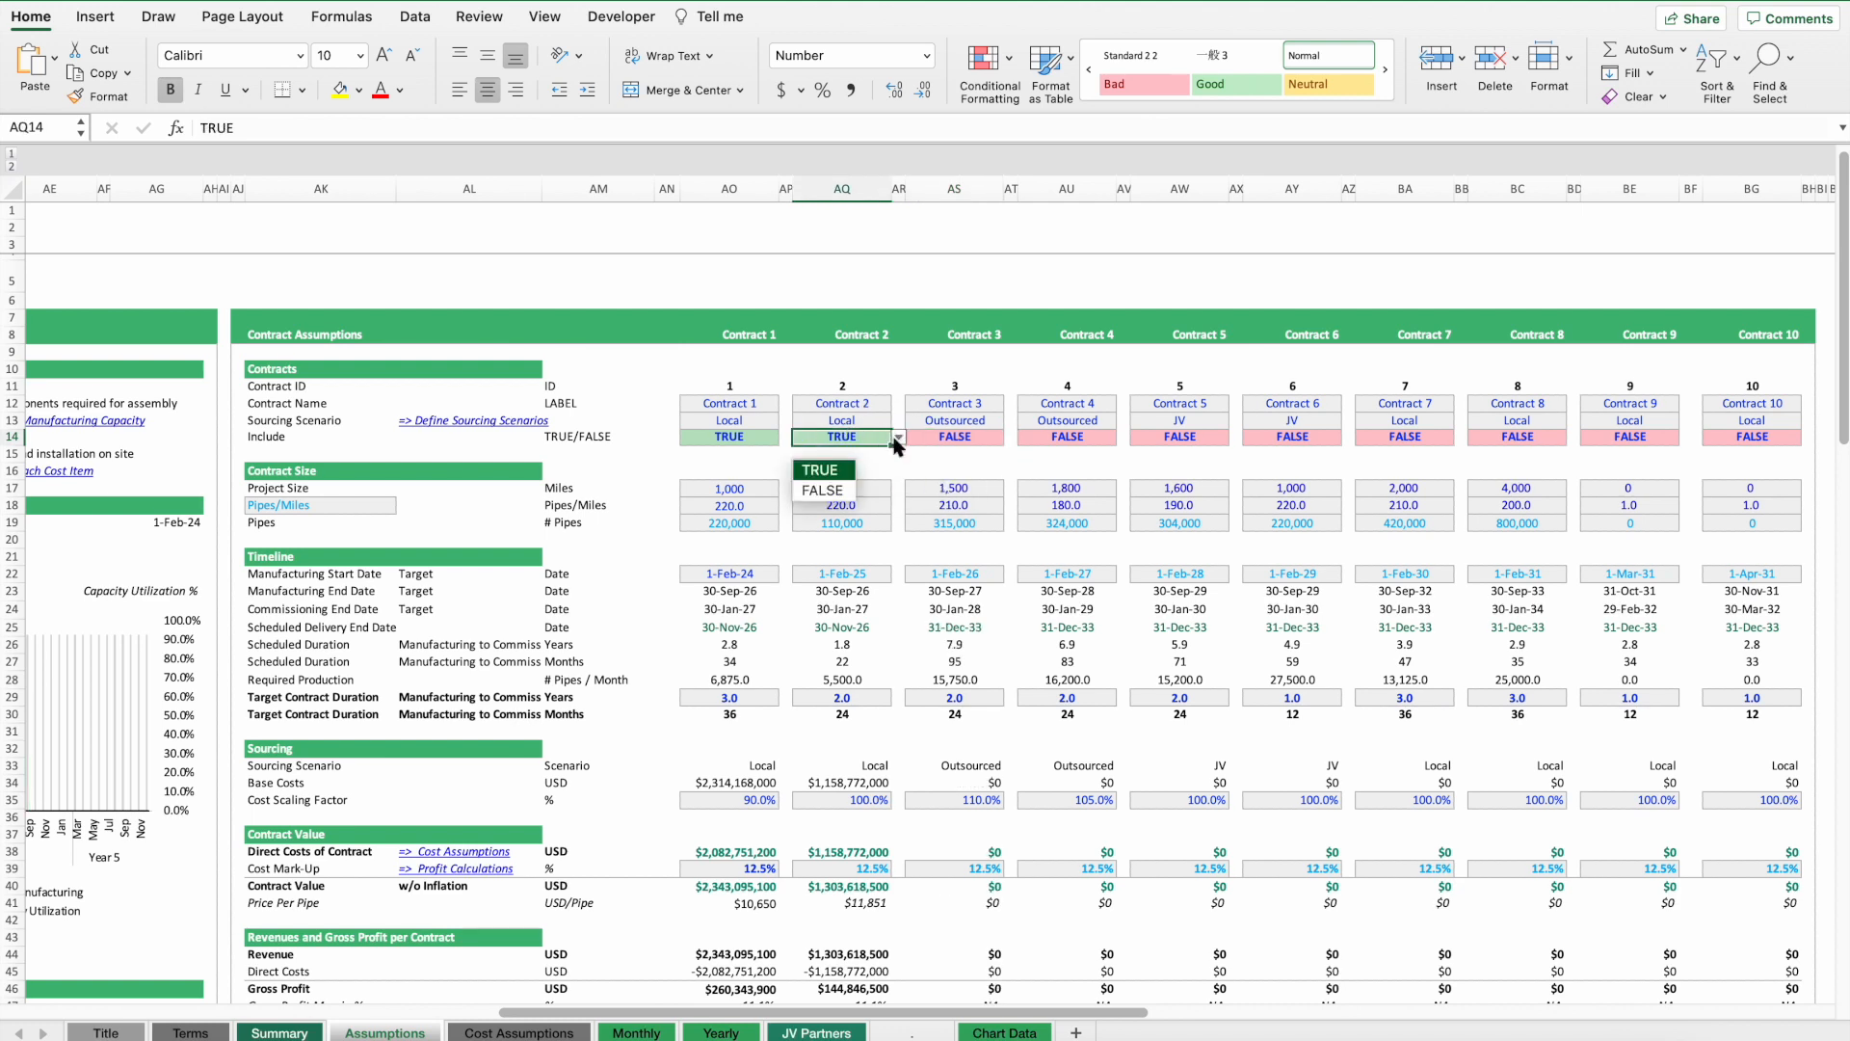
pyautogui.click(822, 496)
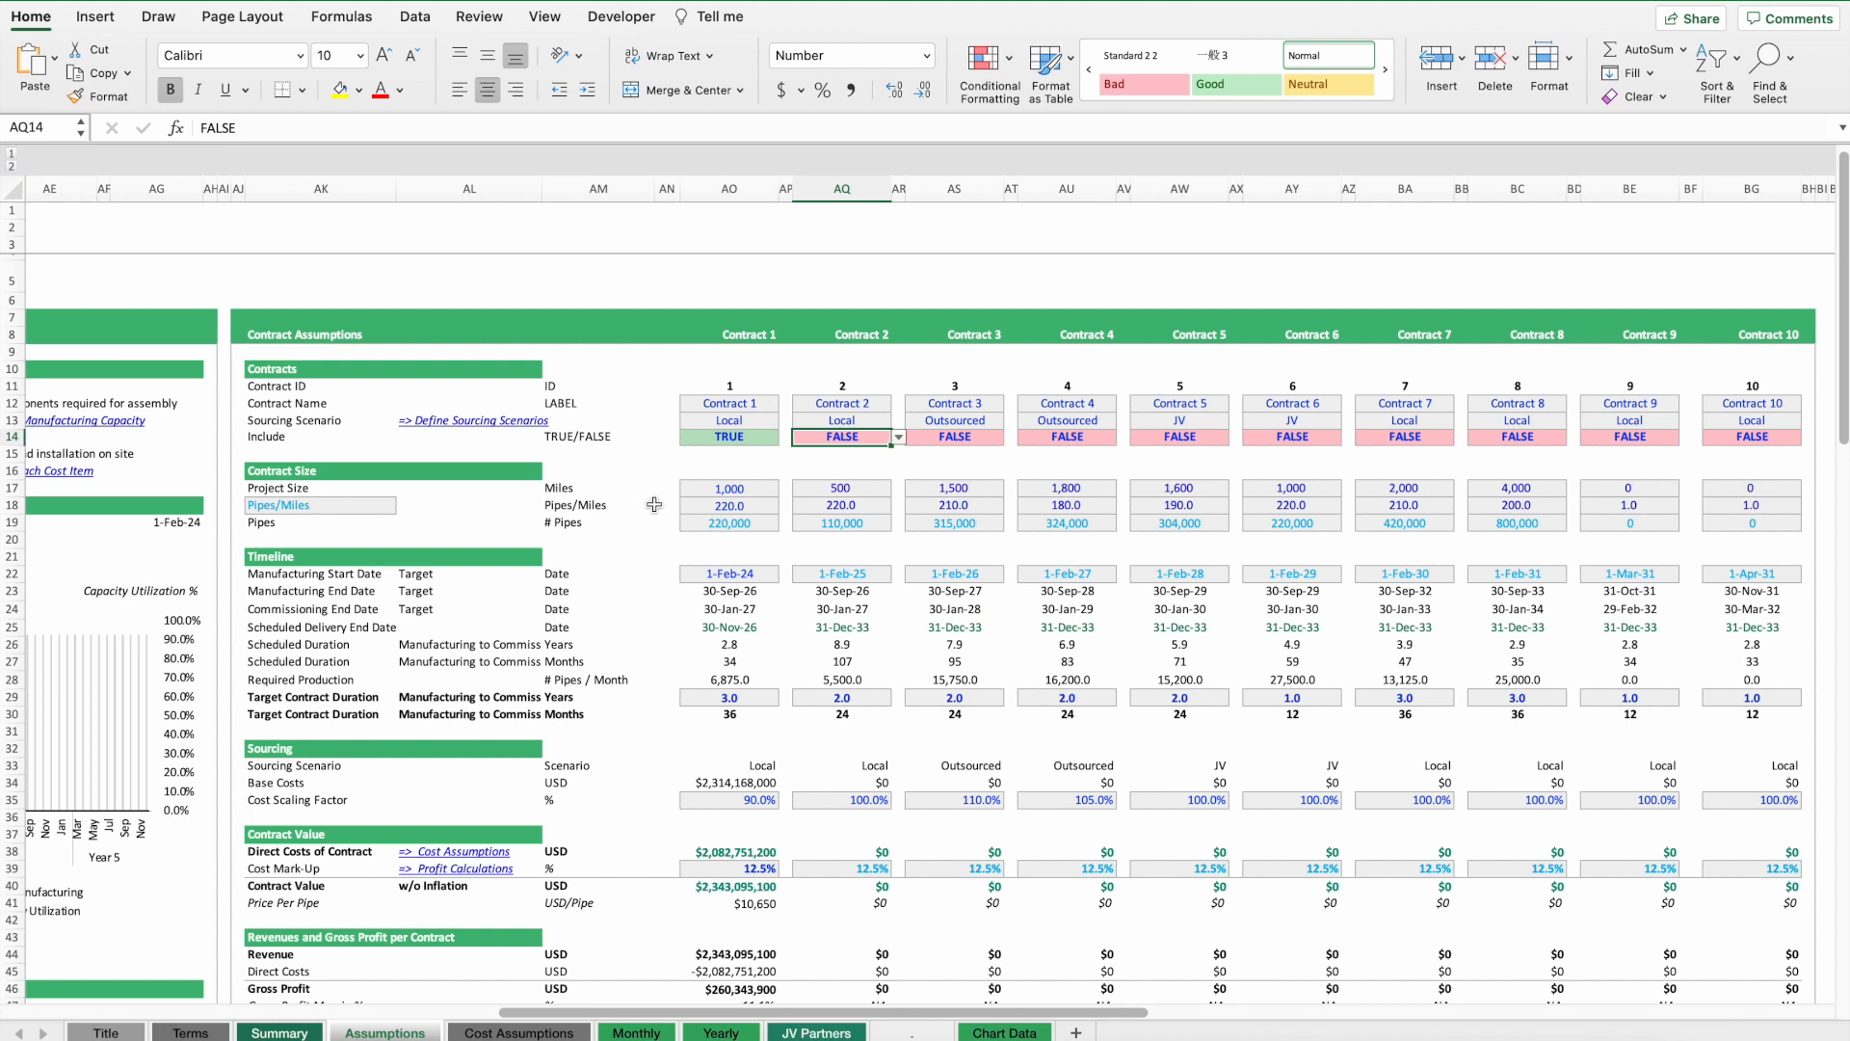
# Inspect Contract 1's project size, pipes per mile, pipe count, start date, duration and timeline date cells.
pyautogui.click(725, 487)
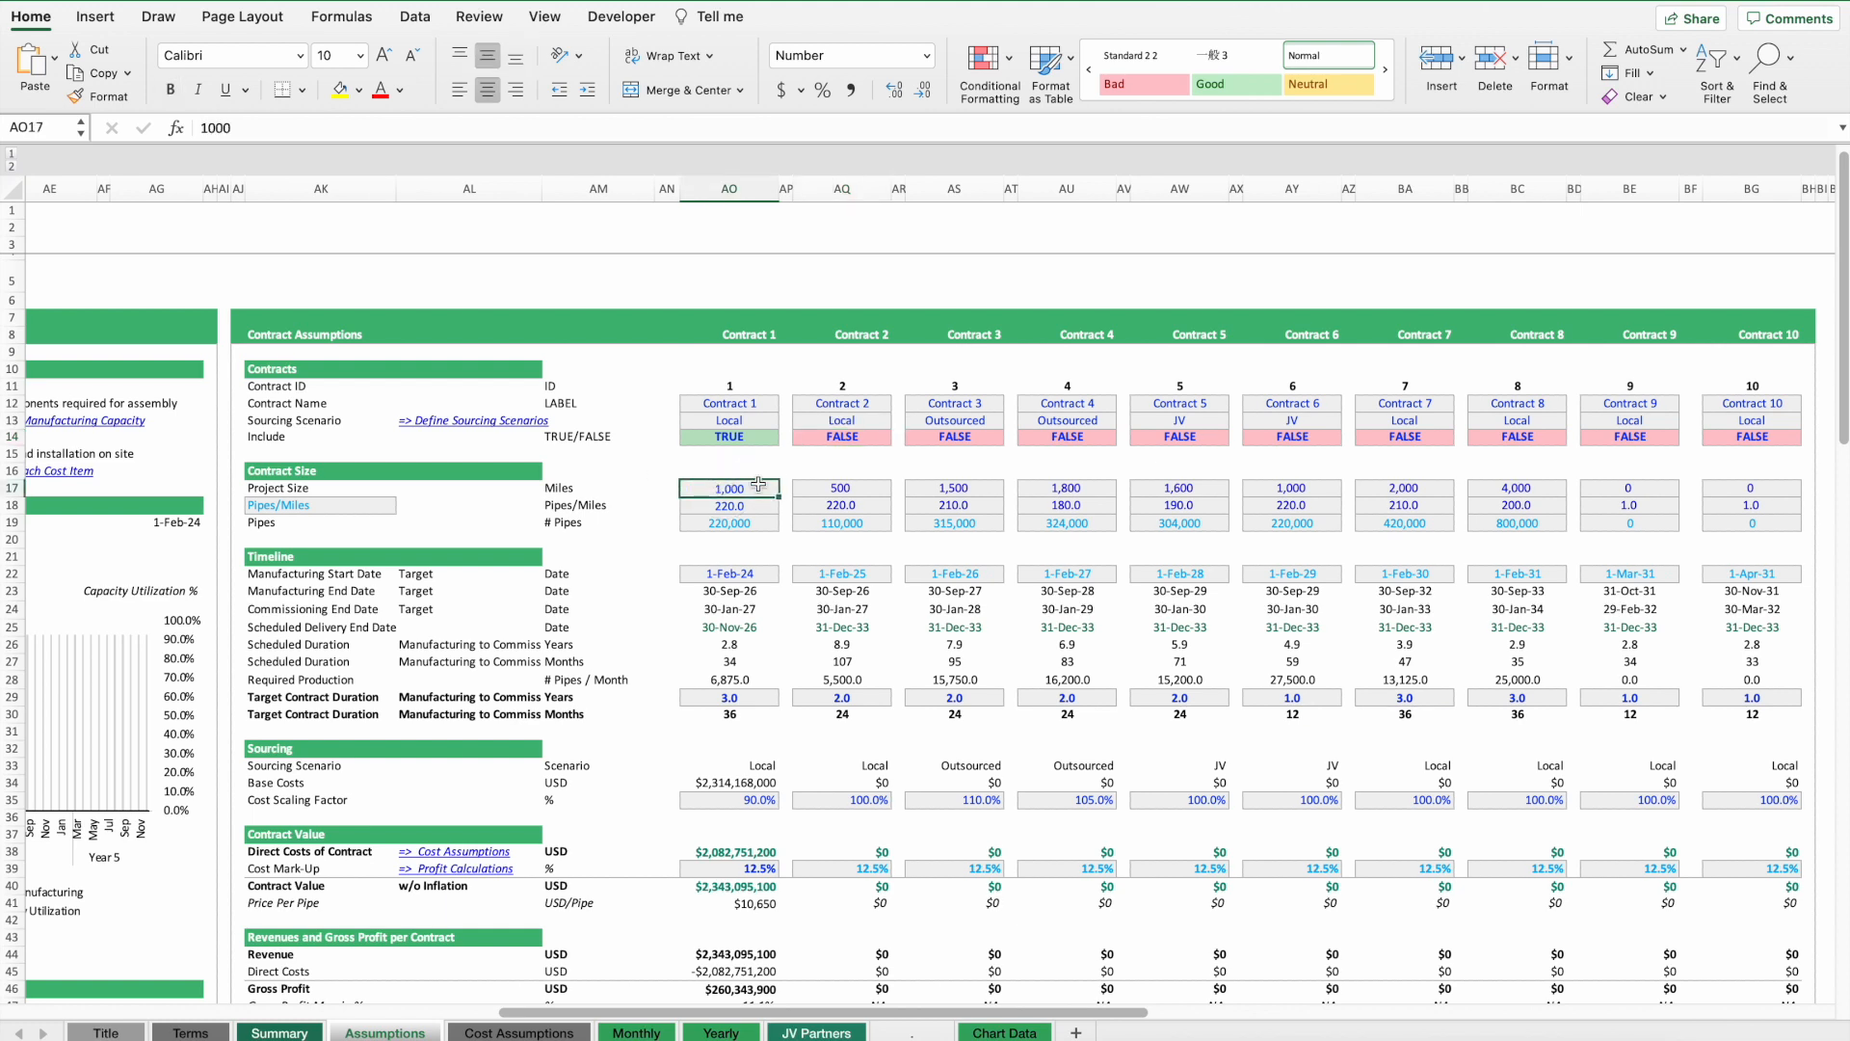
pyautogui.click(743, 509)
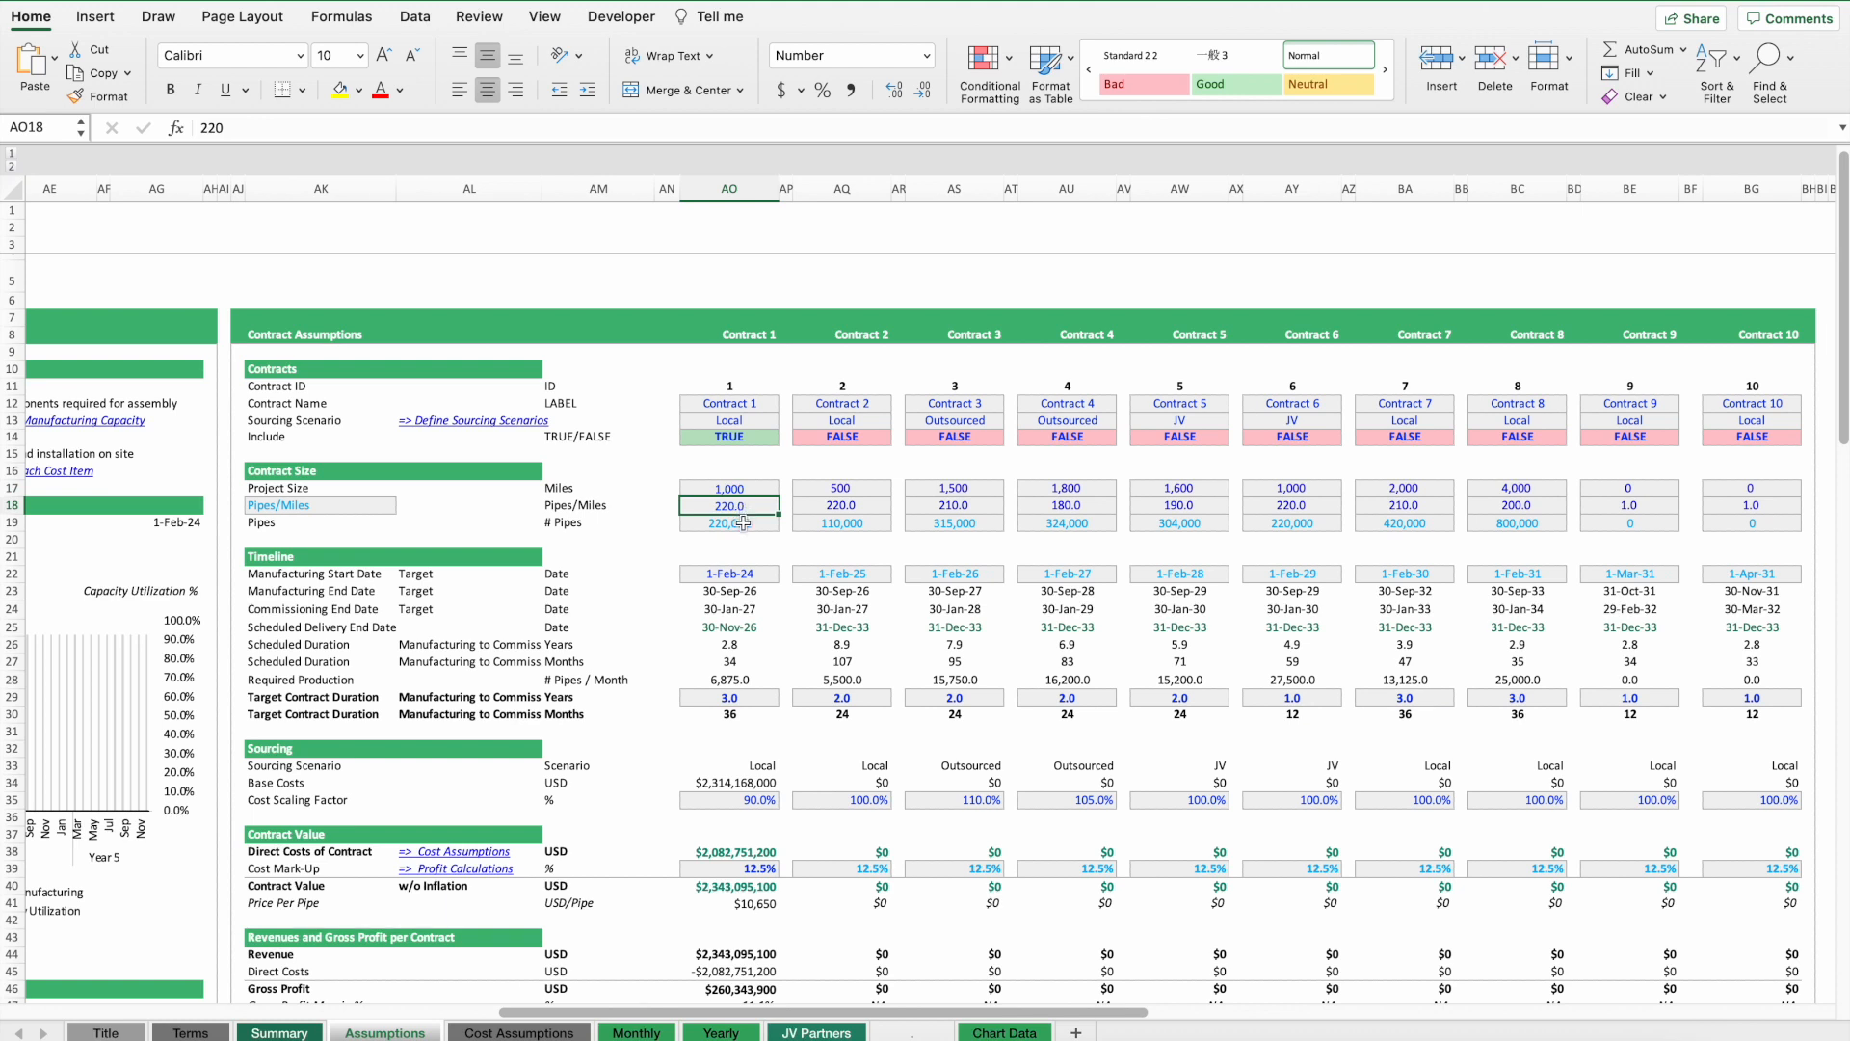
pyautogui.click(743, 524)
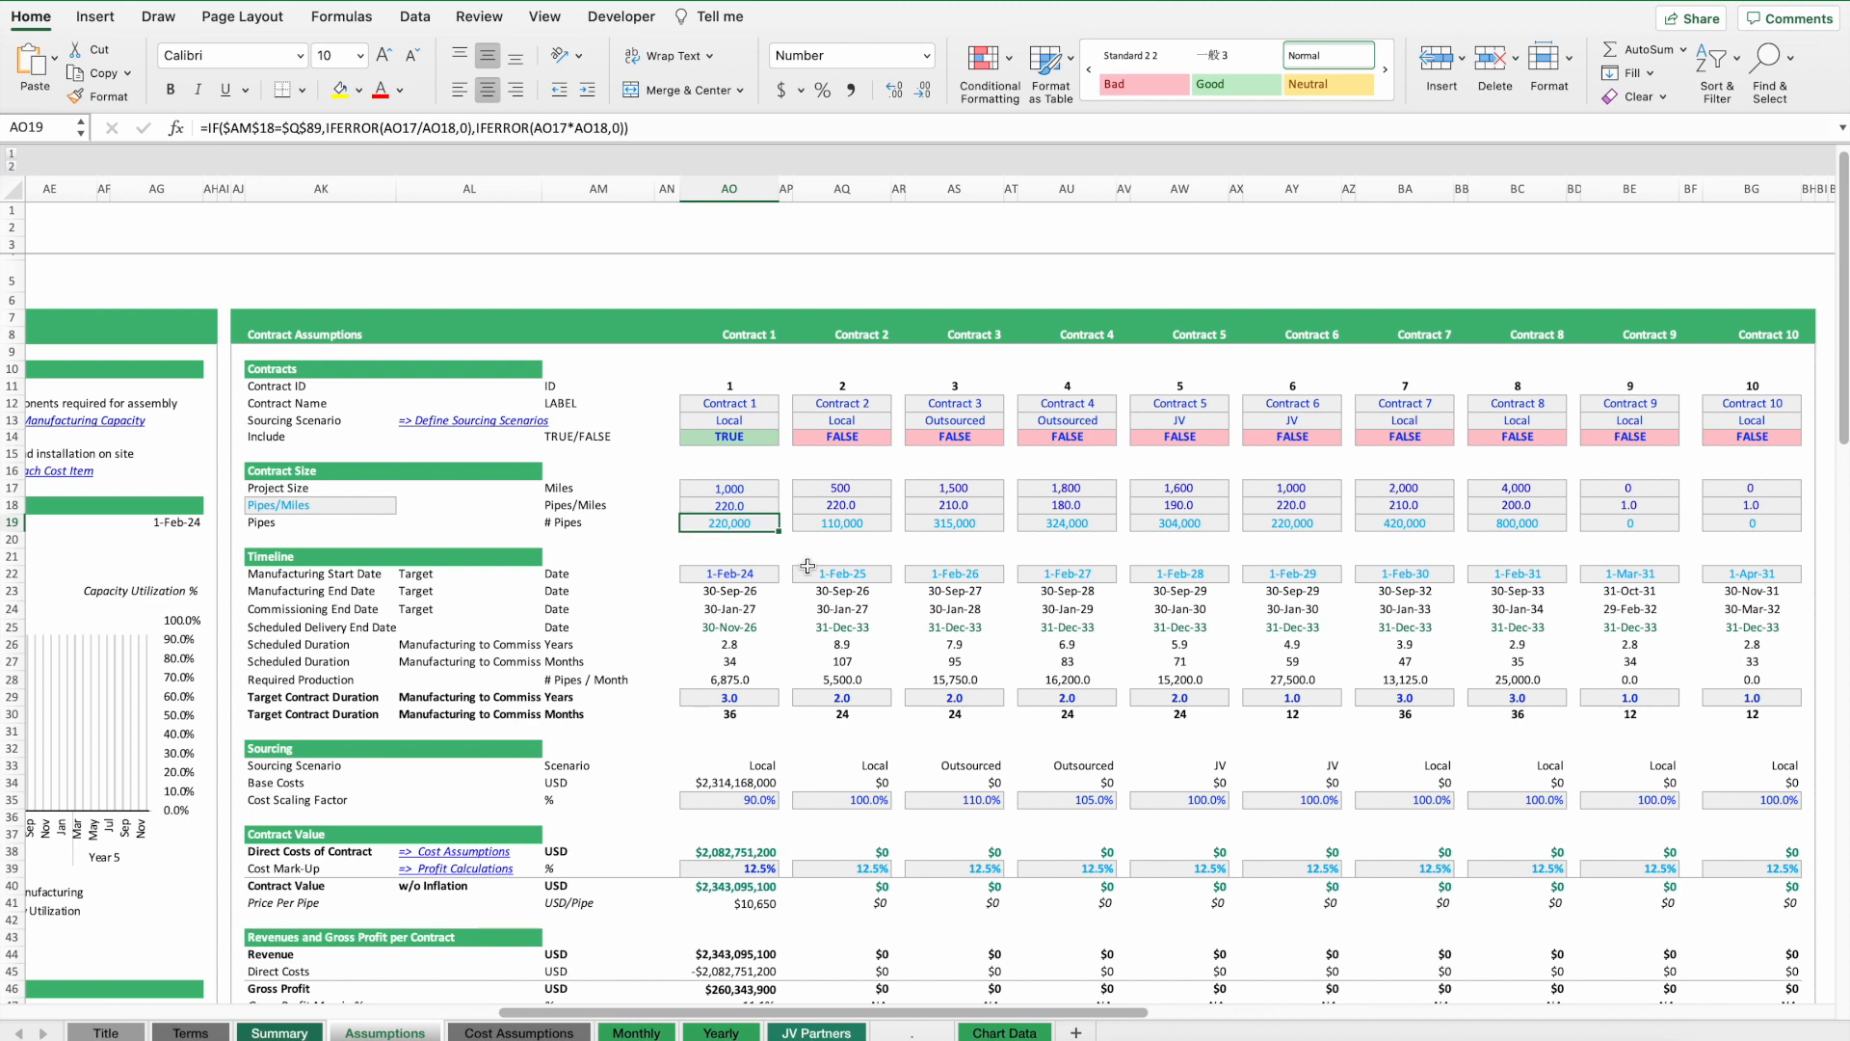
pyautogui.click(748, 570)
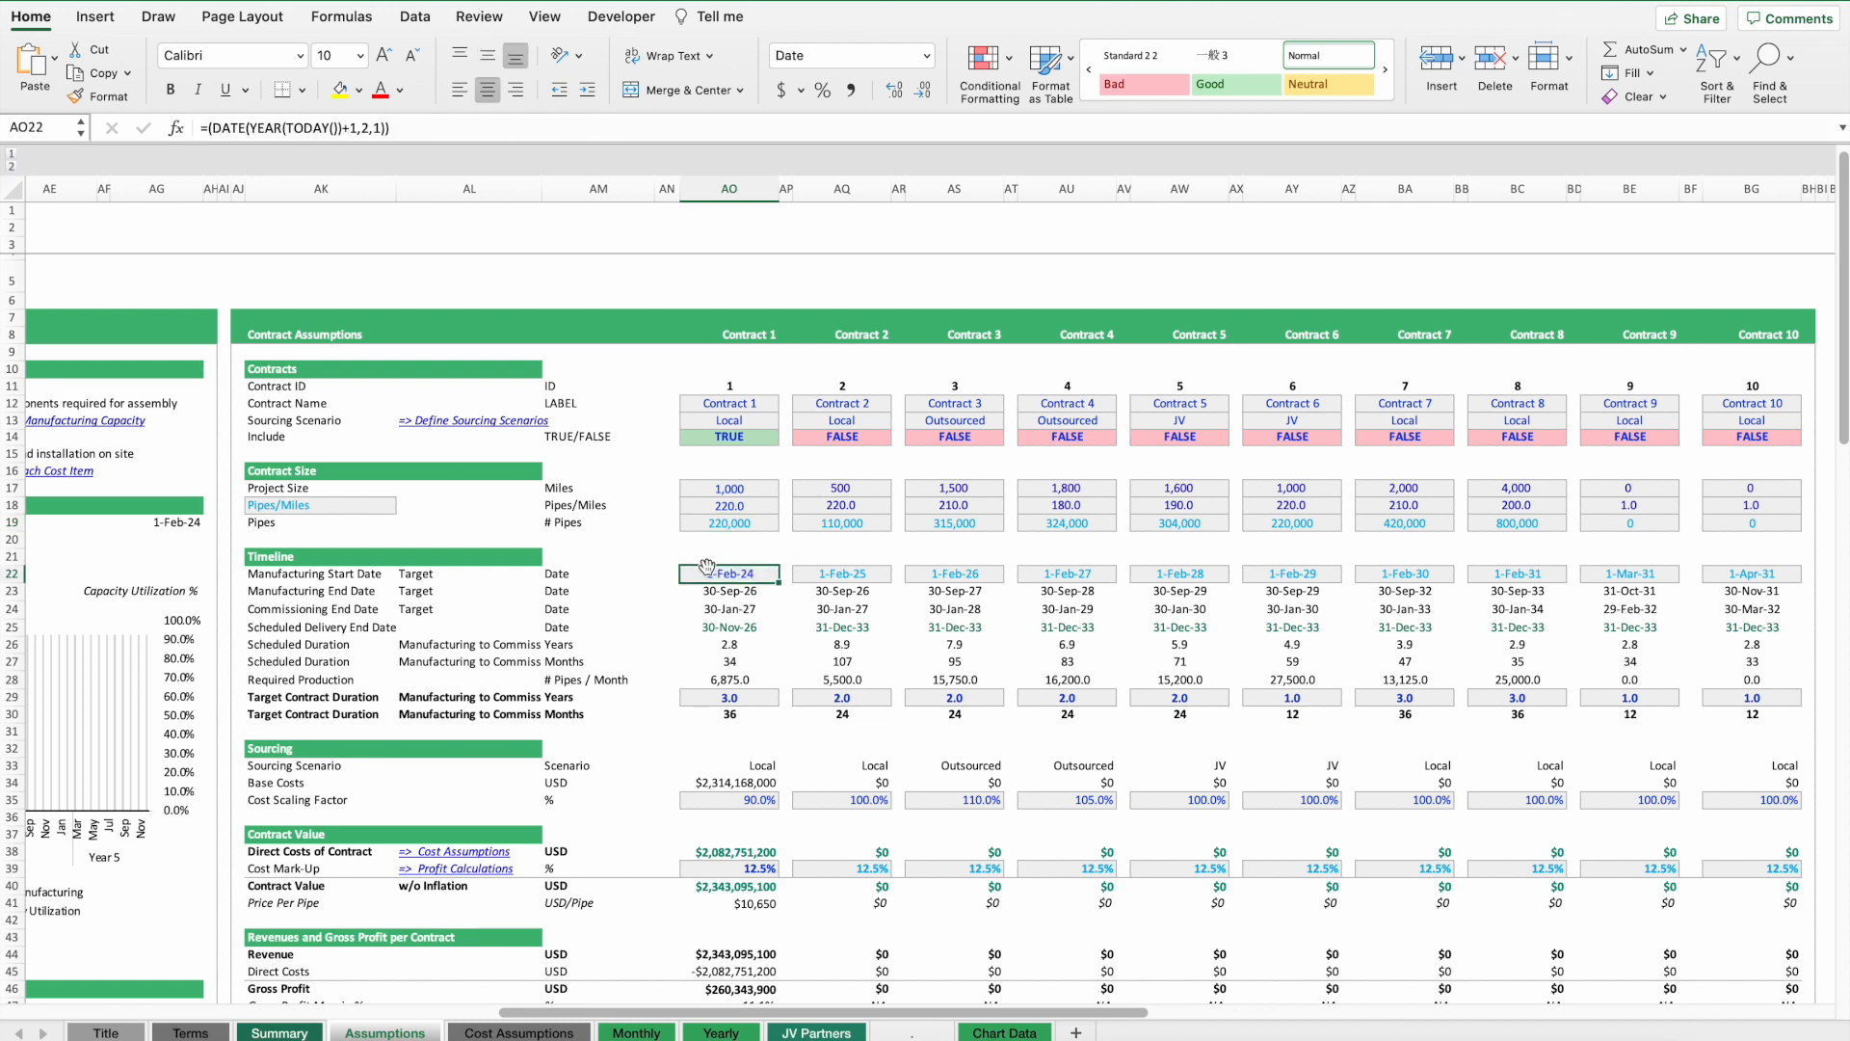
pyautogui.click(736, 699)
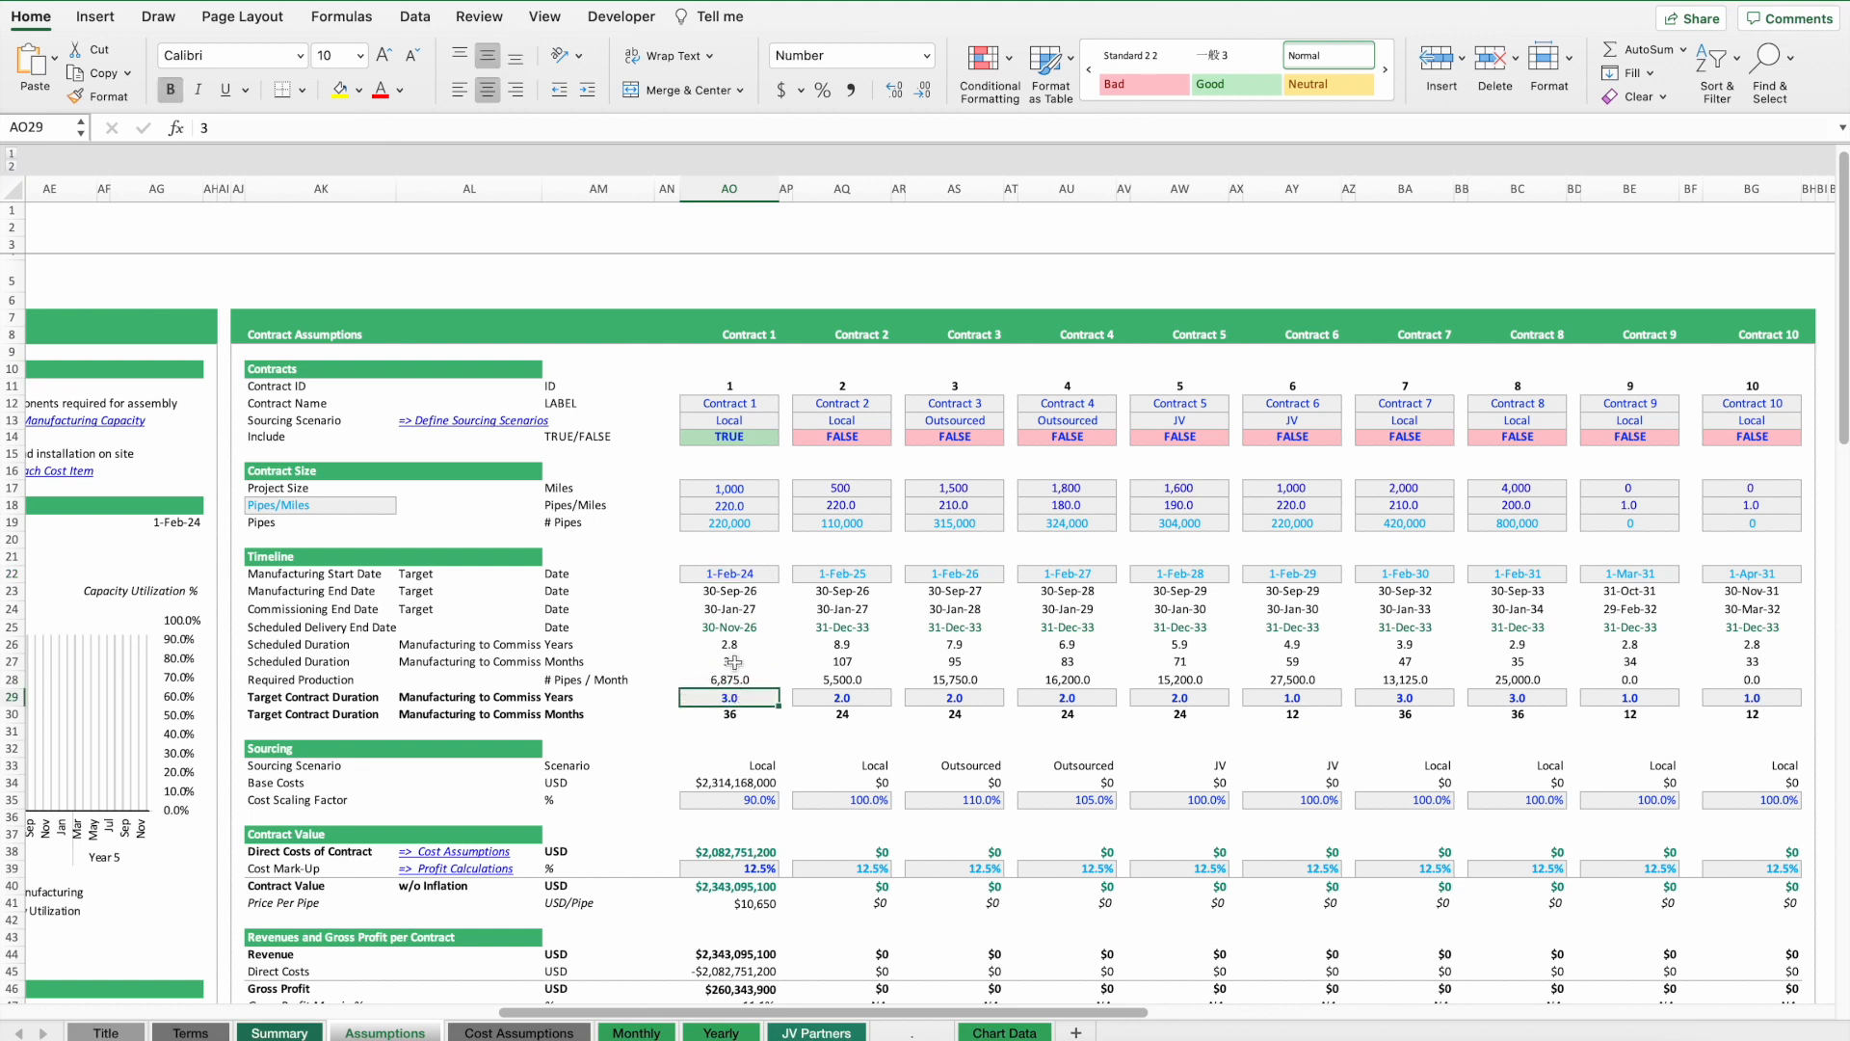
pyautogui.moveTo(739, 591); pyautogui.dragTo(742, 629)
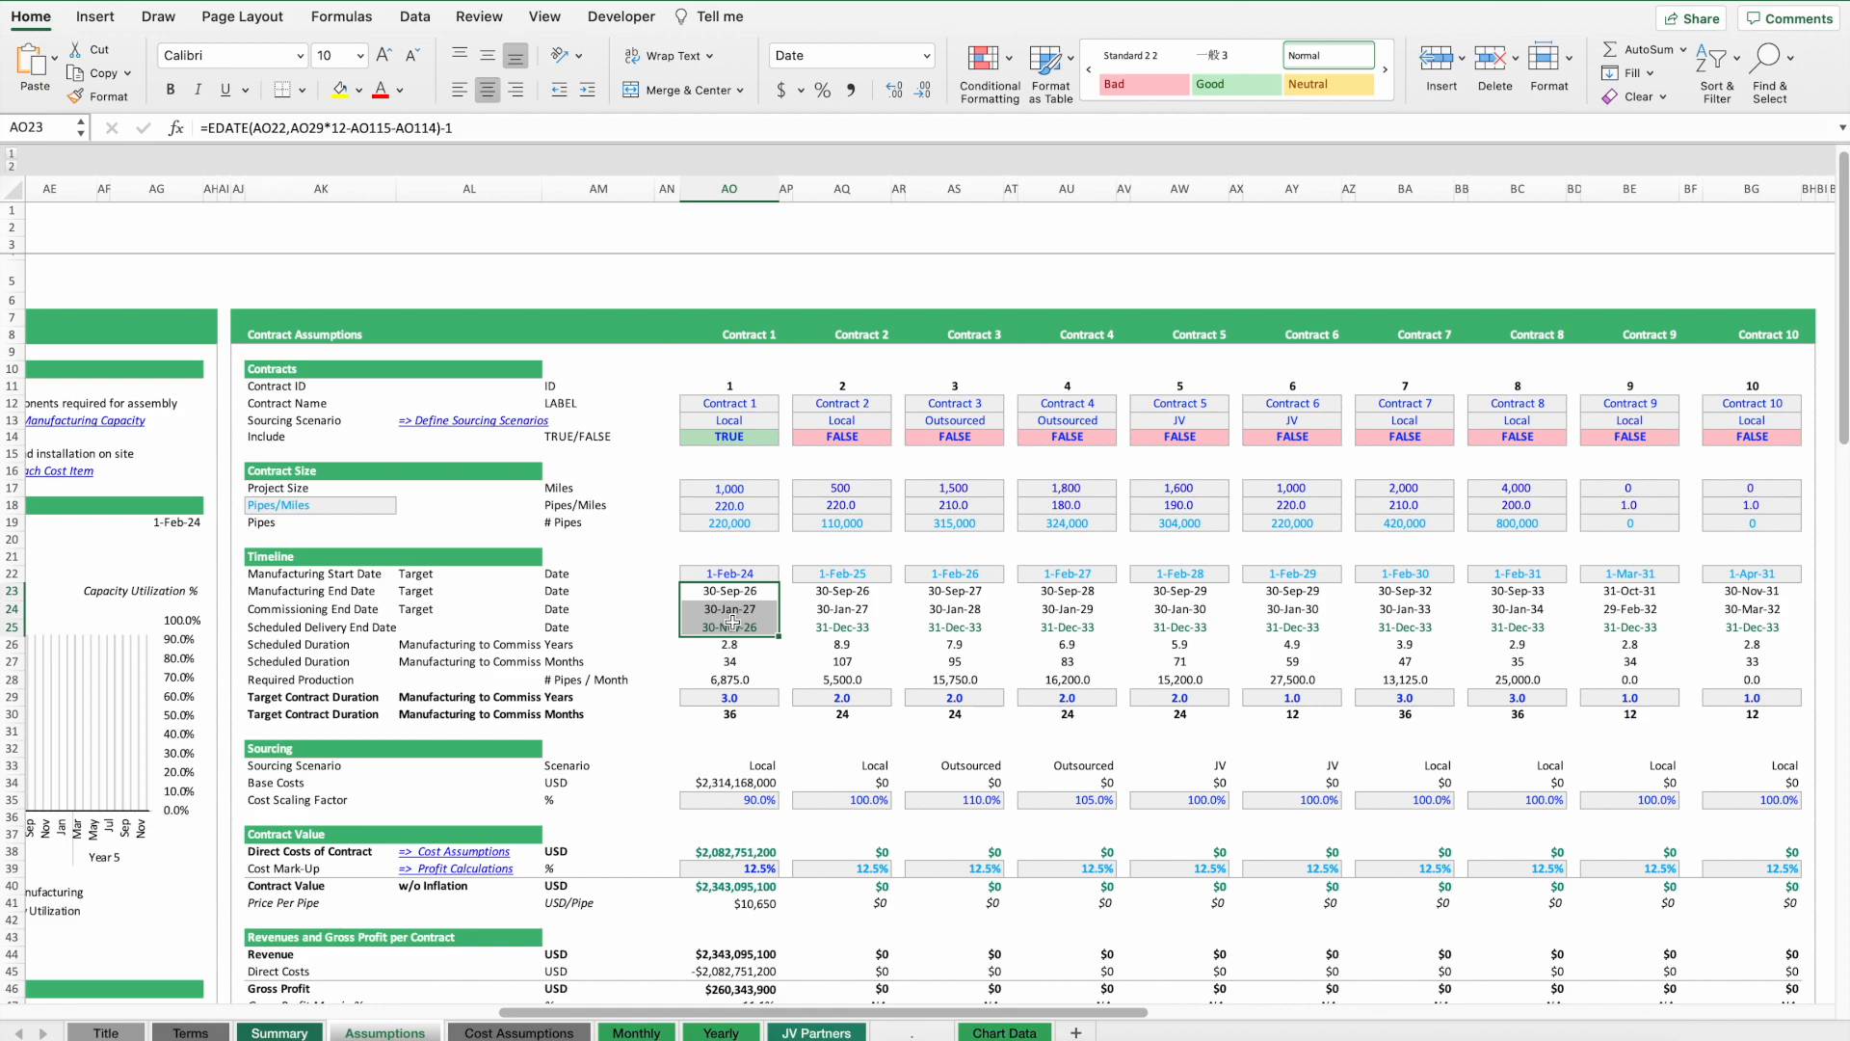
# Scroll through the remaining contract assumptions, including payment terms, price escalation and supply chain planning.
pyautogui.scroll(-1, 671, 698)
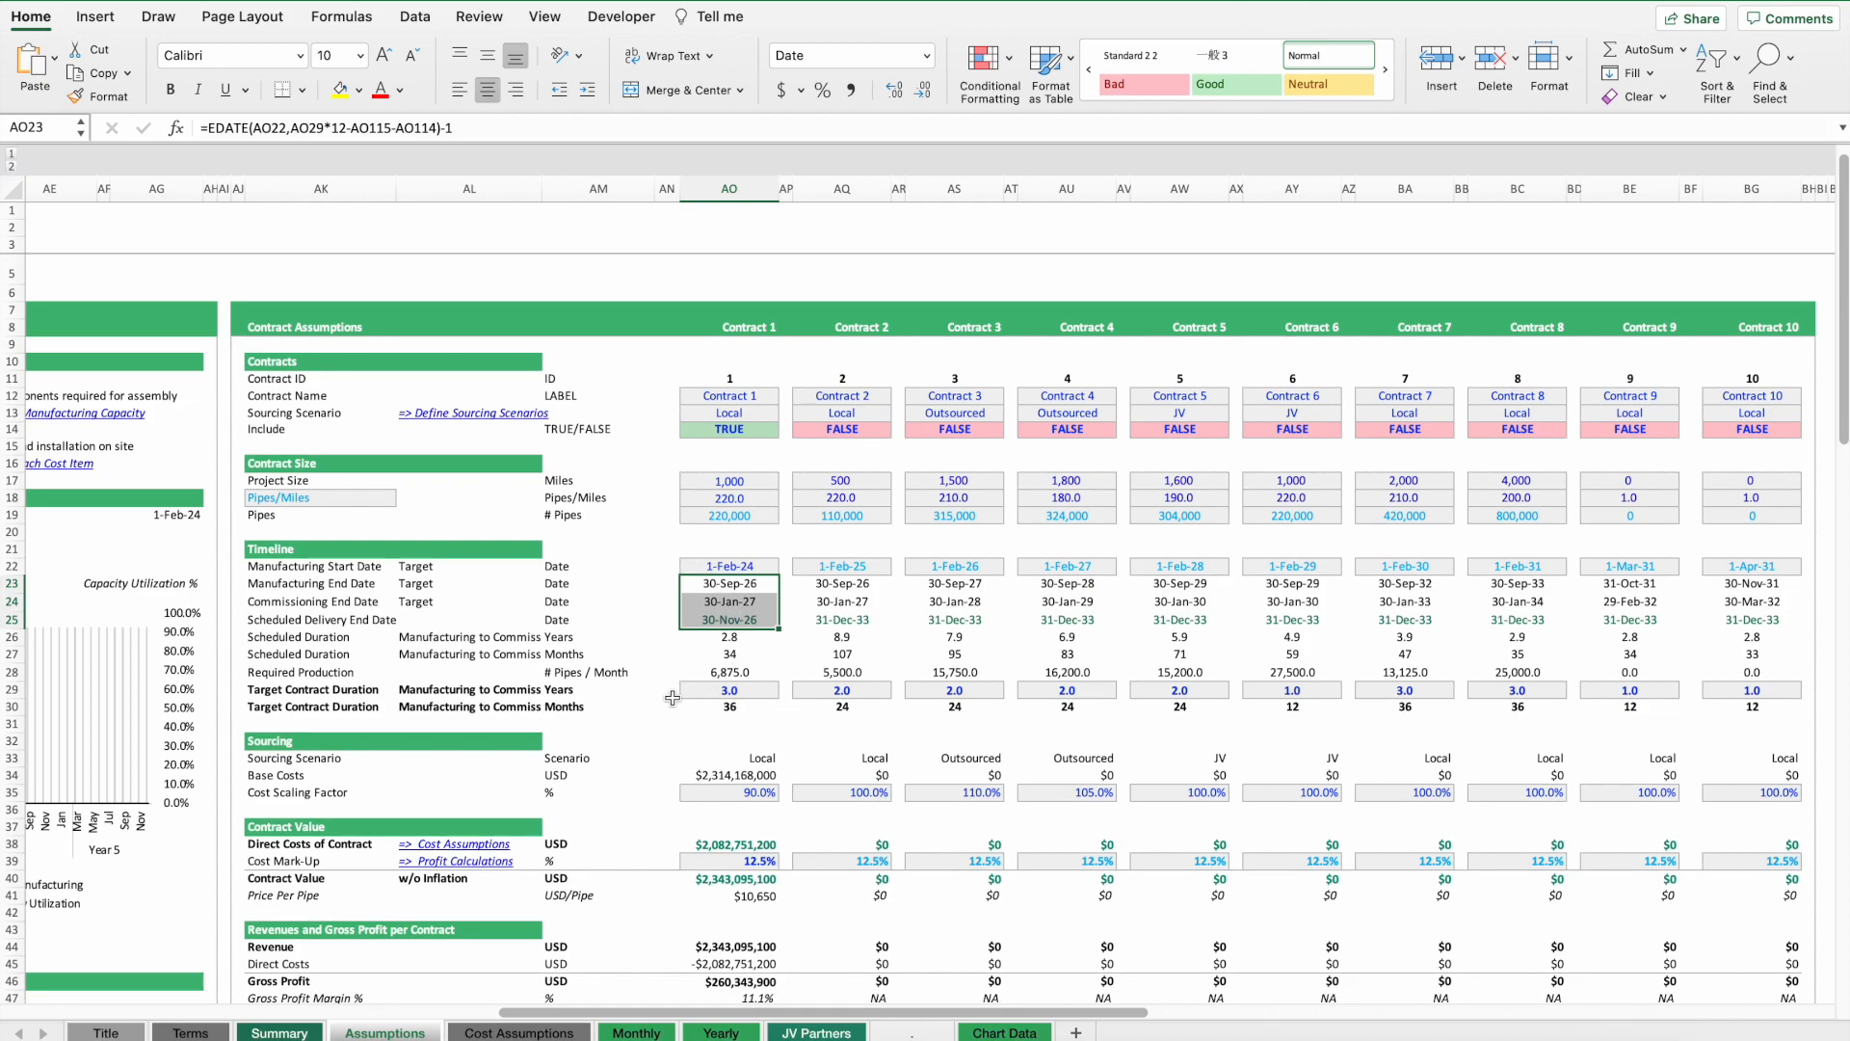
pyautogui.scroll(-20, 671, 698)
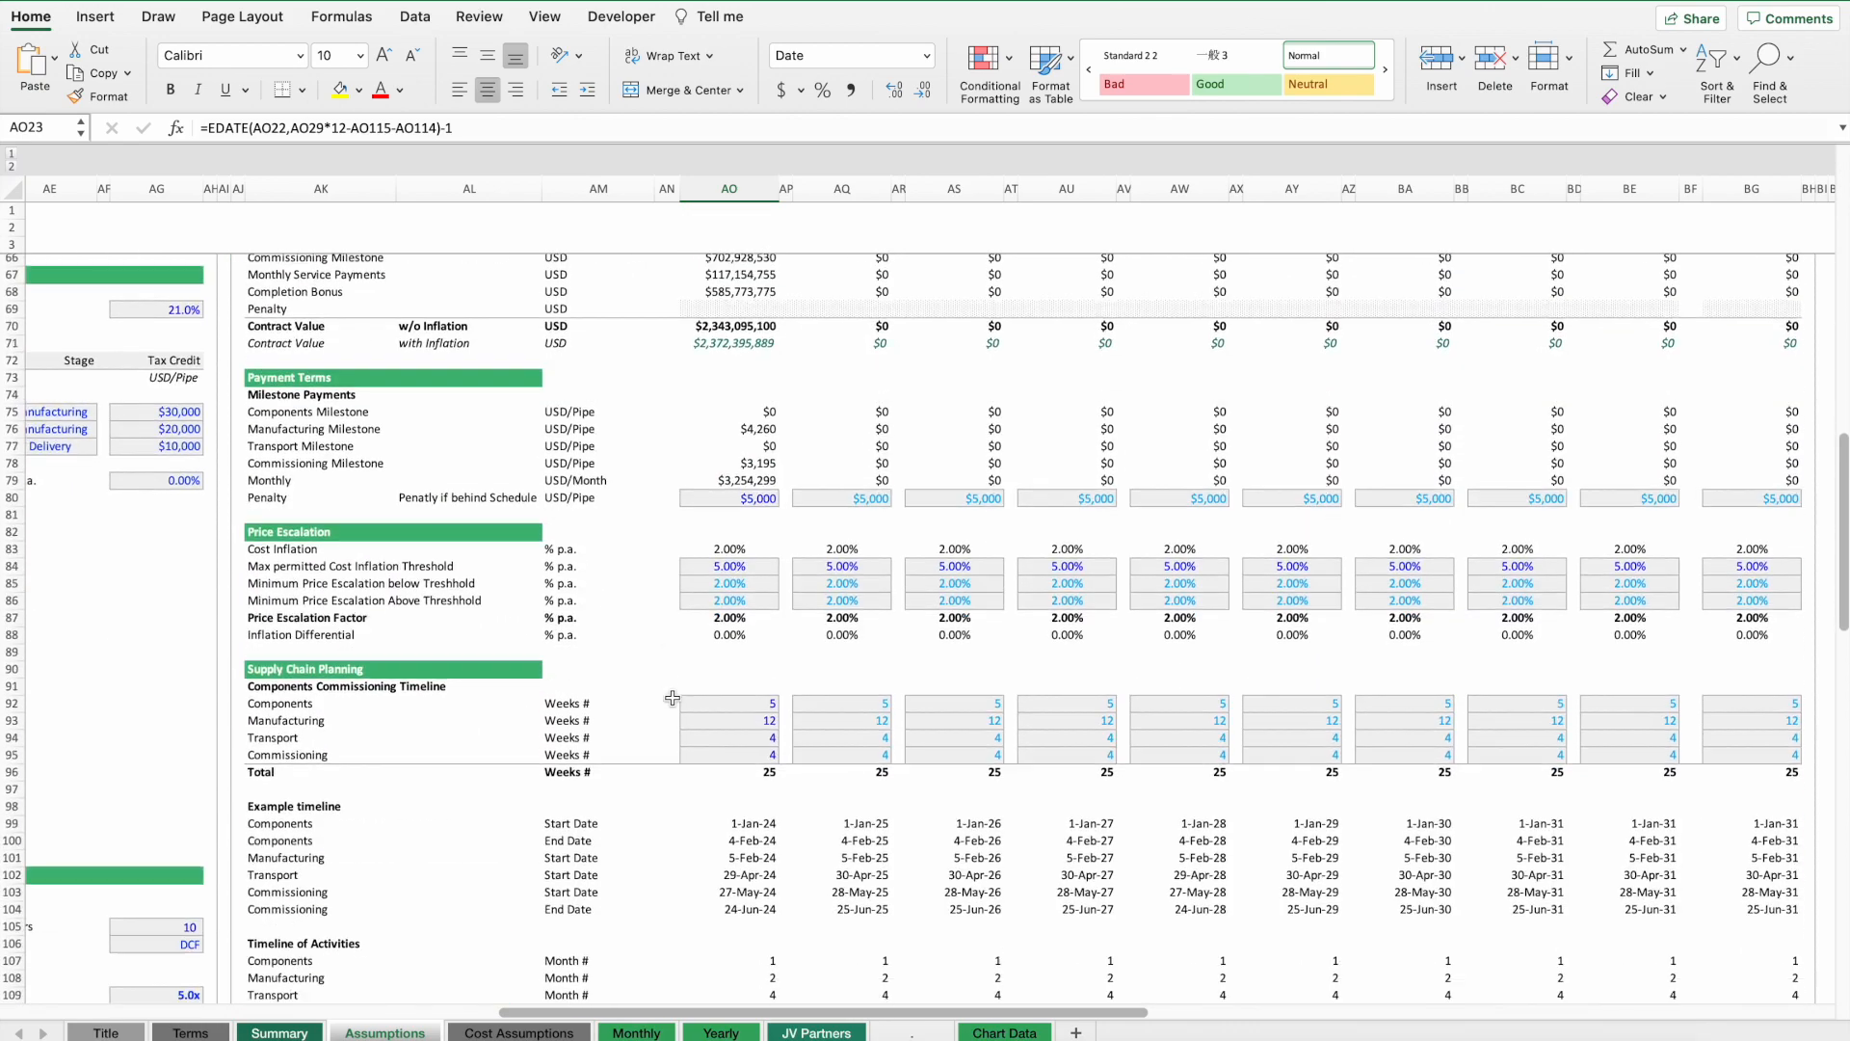
pyautogui.scroll(-5, 672, 633)
pyautogui.scroll(15, 685, 529)
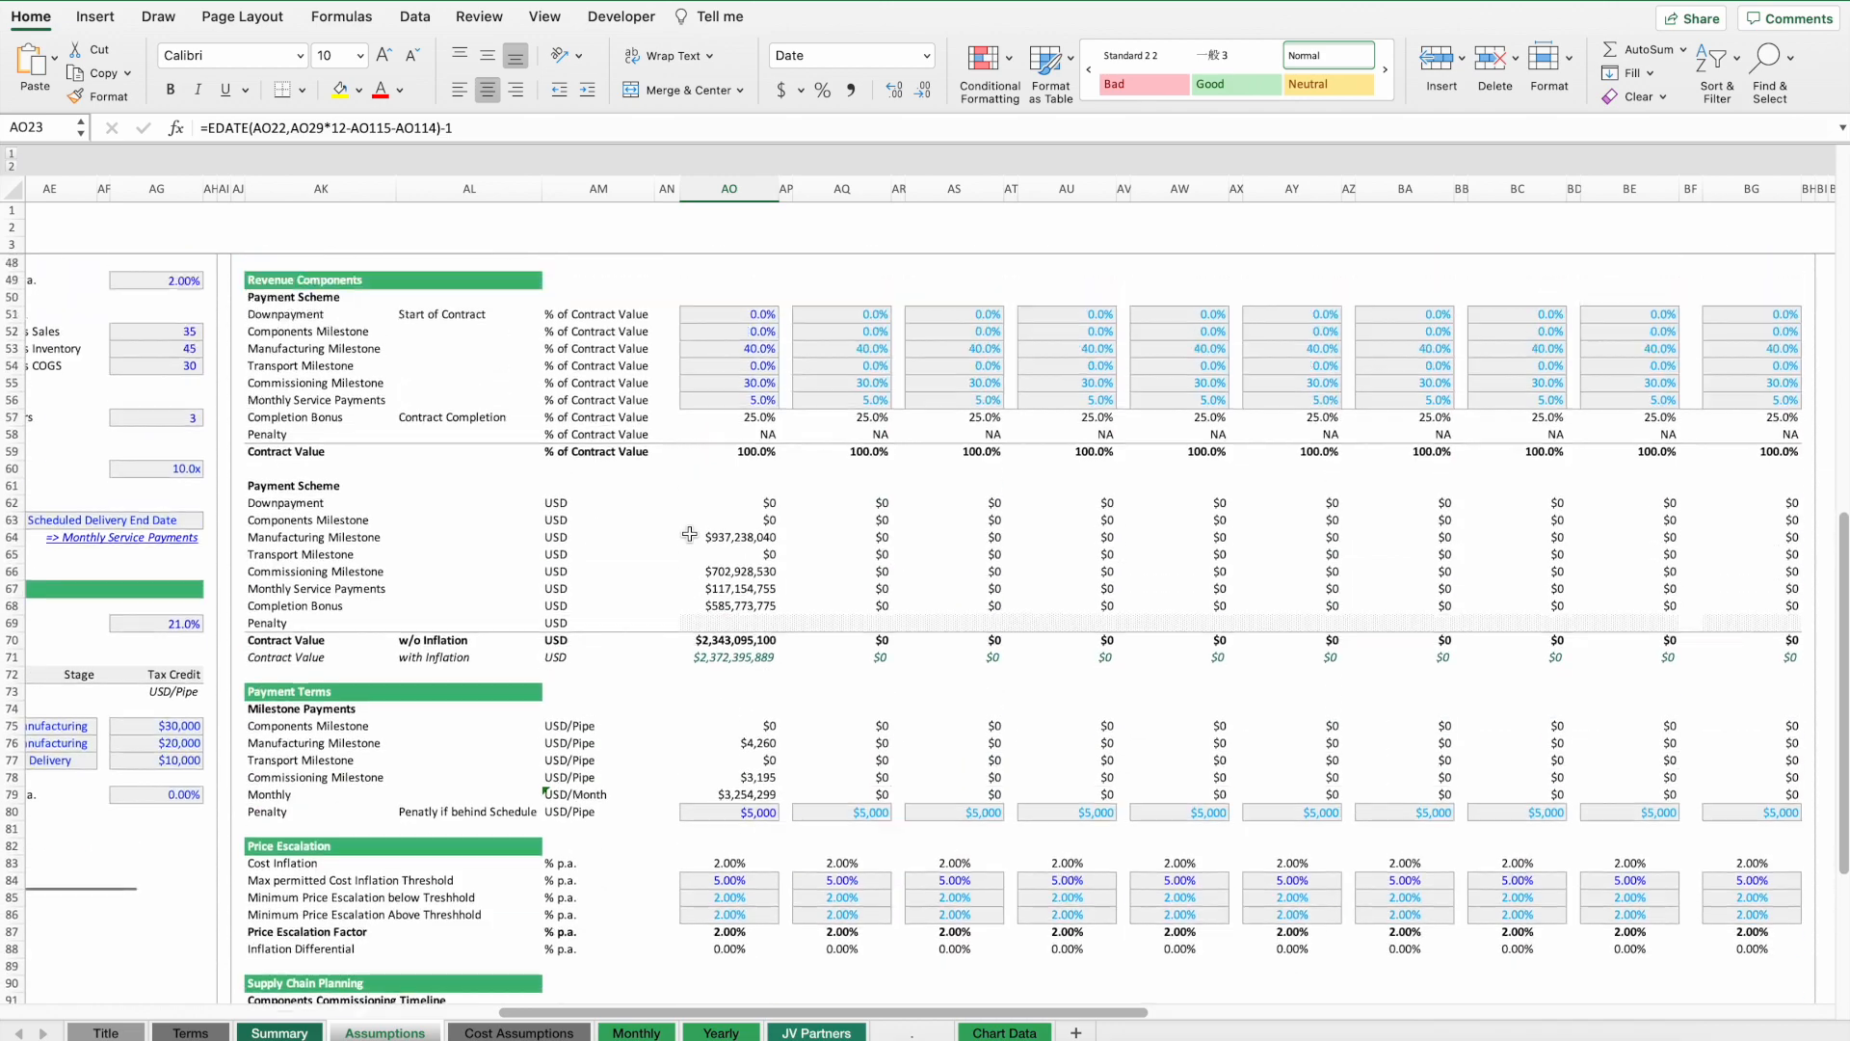
pyautogui.scroll(10, 691, 534)
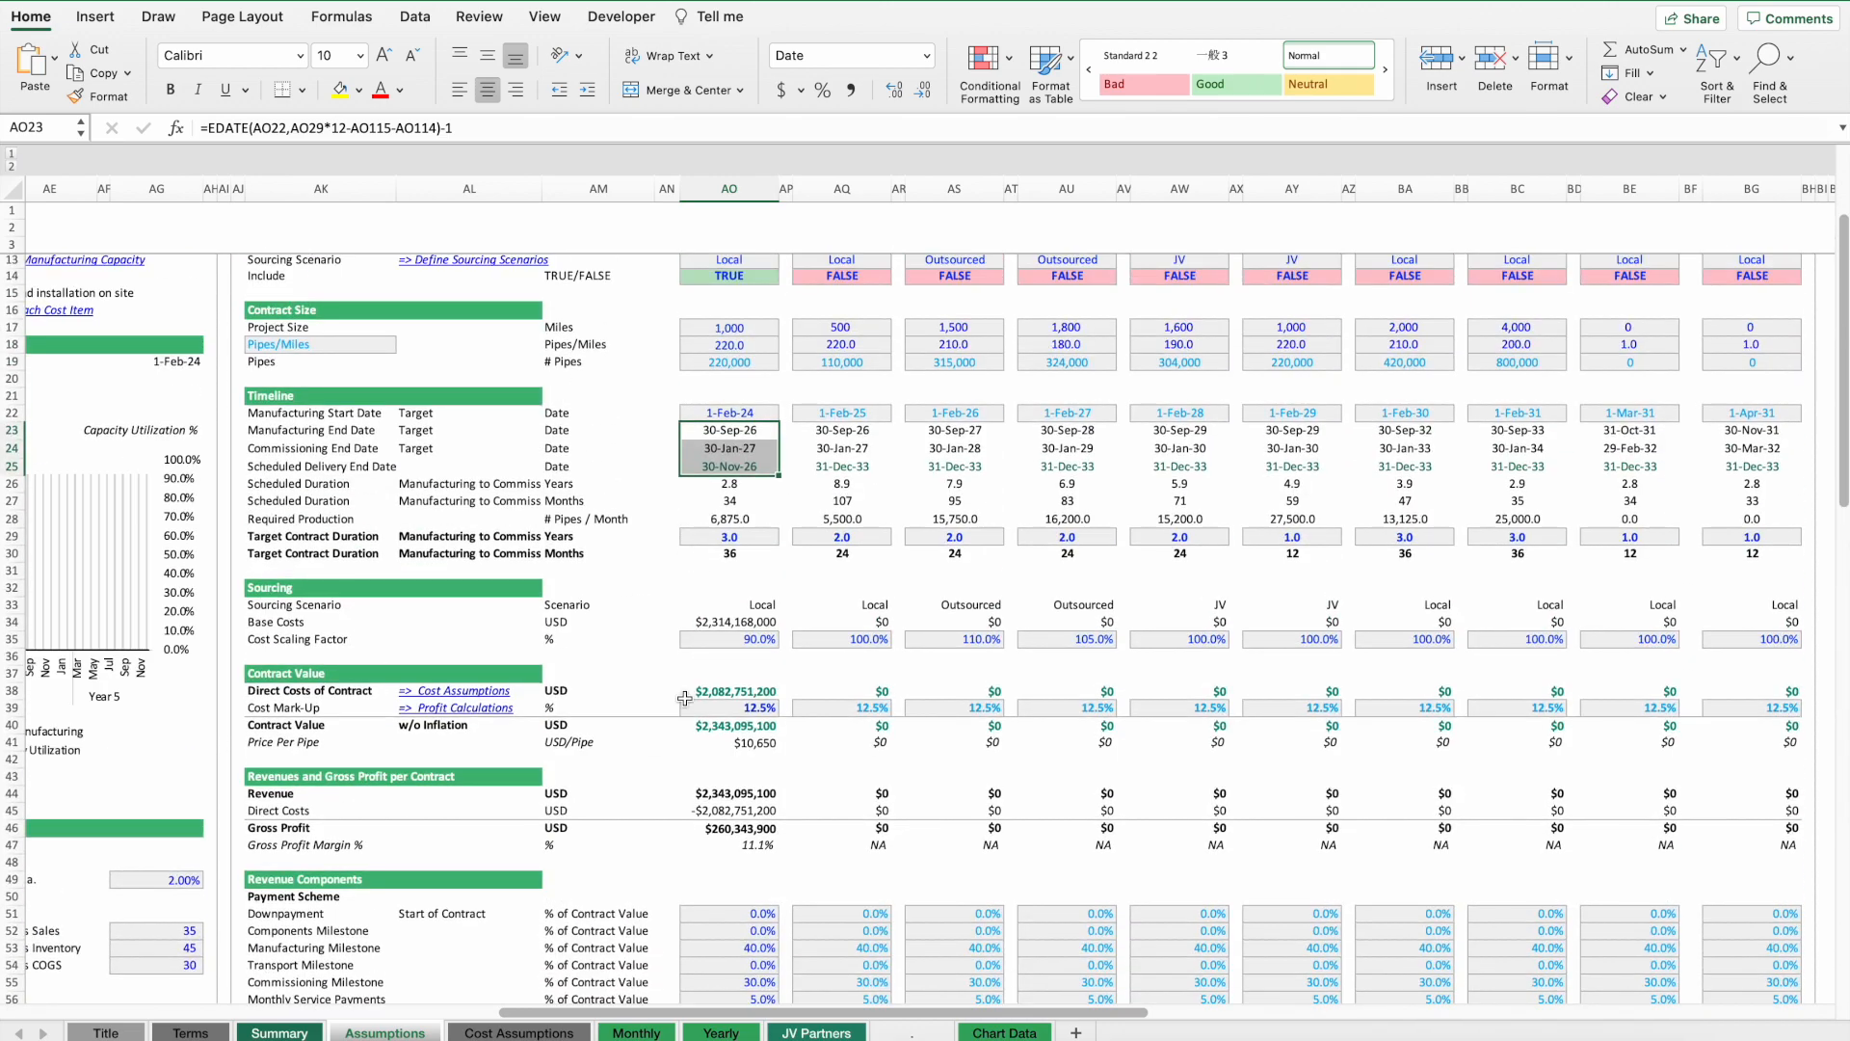
pyautogui.scroll(-17, 685, 697)
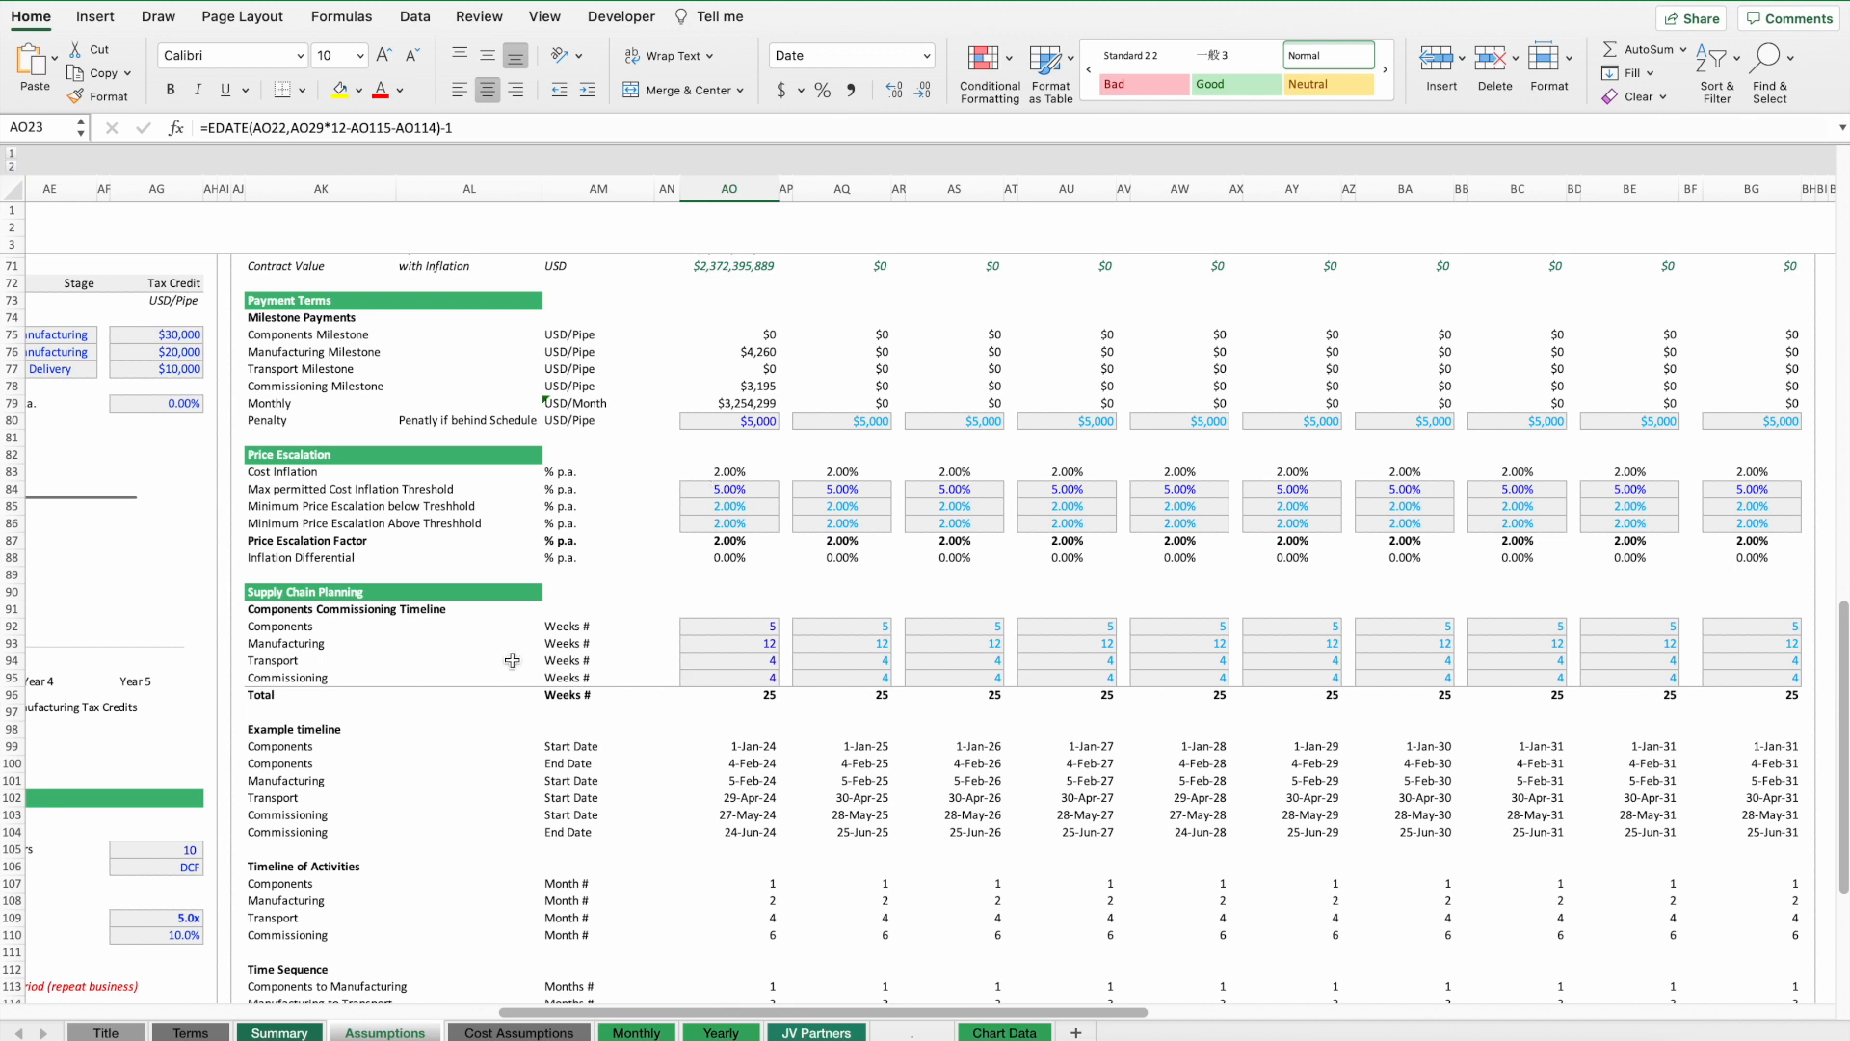
pyautogui.click(274, 628)
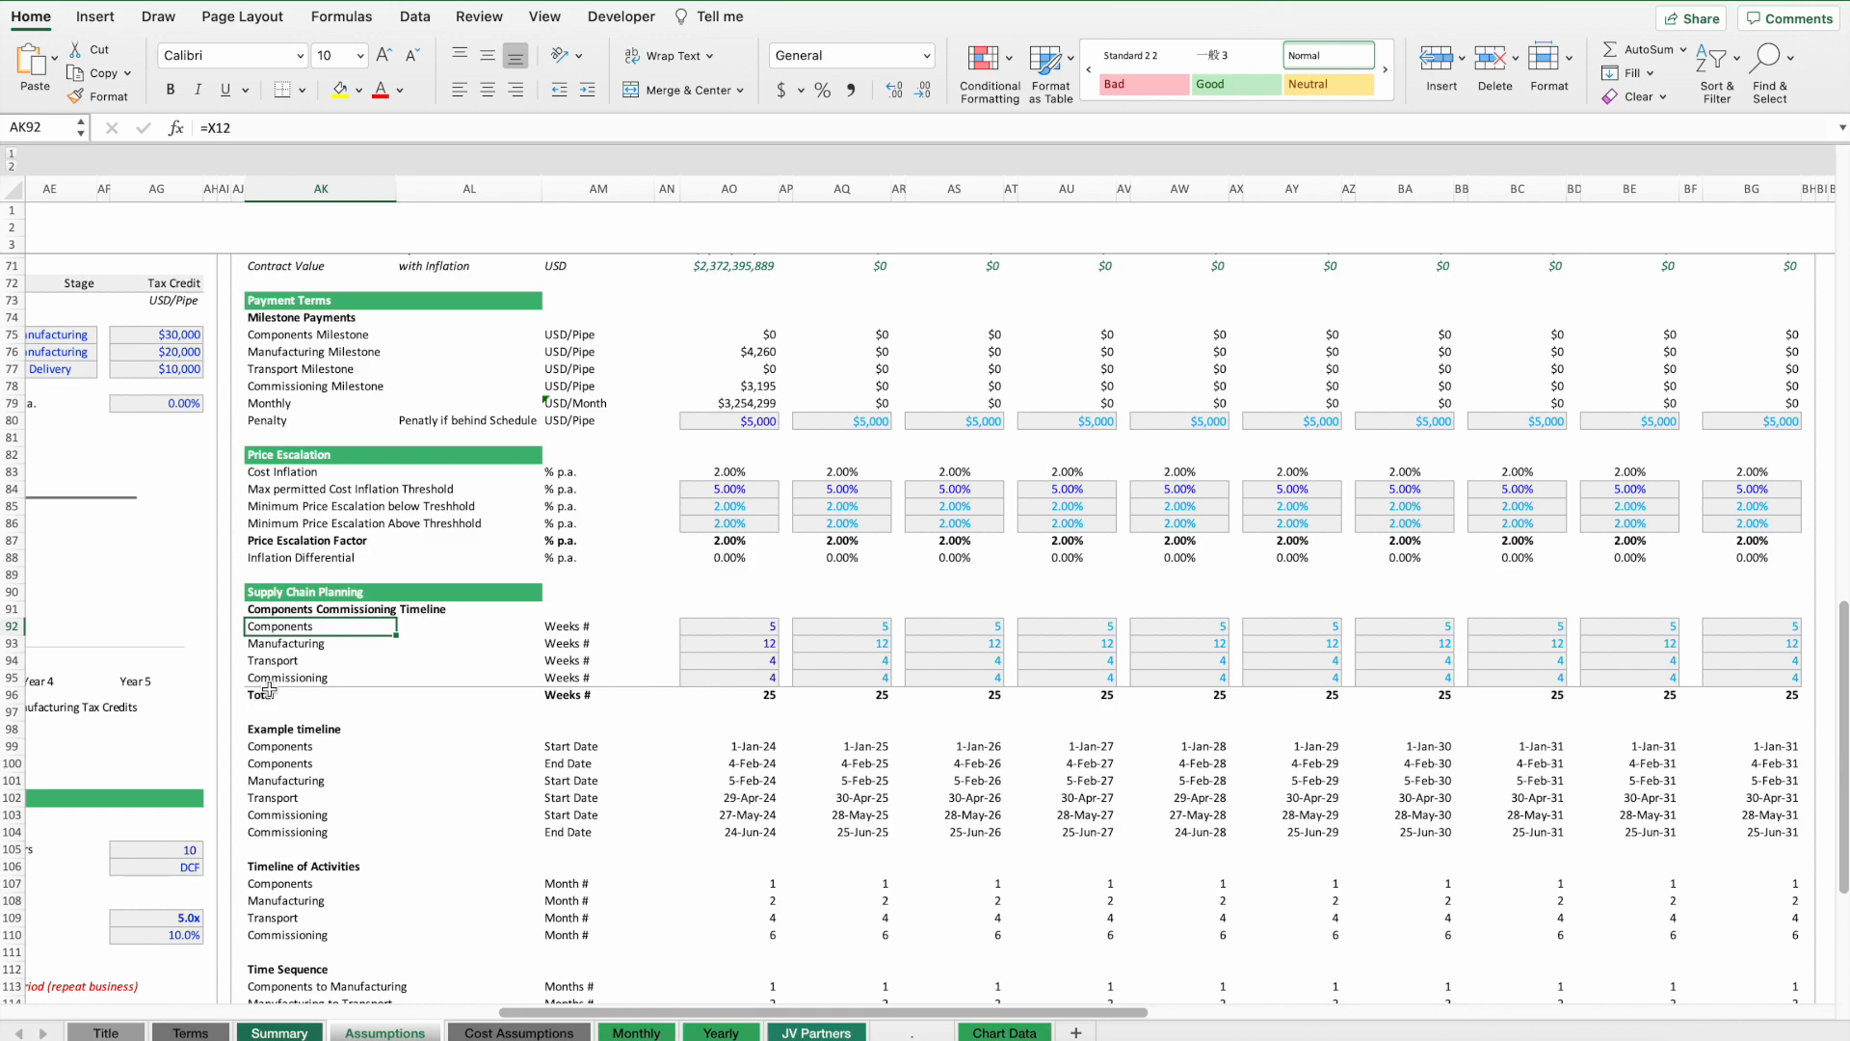
# Review the production stage labels in Business Assumptions and the manufacturing capacity section beside the contracts.
pyautogui.scroll(15, 268, 690)
pyautogui.hscroll(-10, 725, 405)
pyautogui.click(696, 409)
pyautogui.click(691, 424)
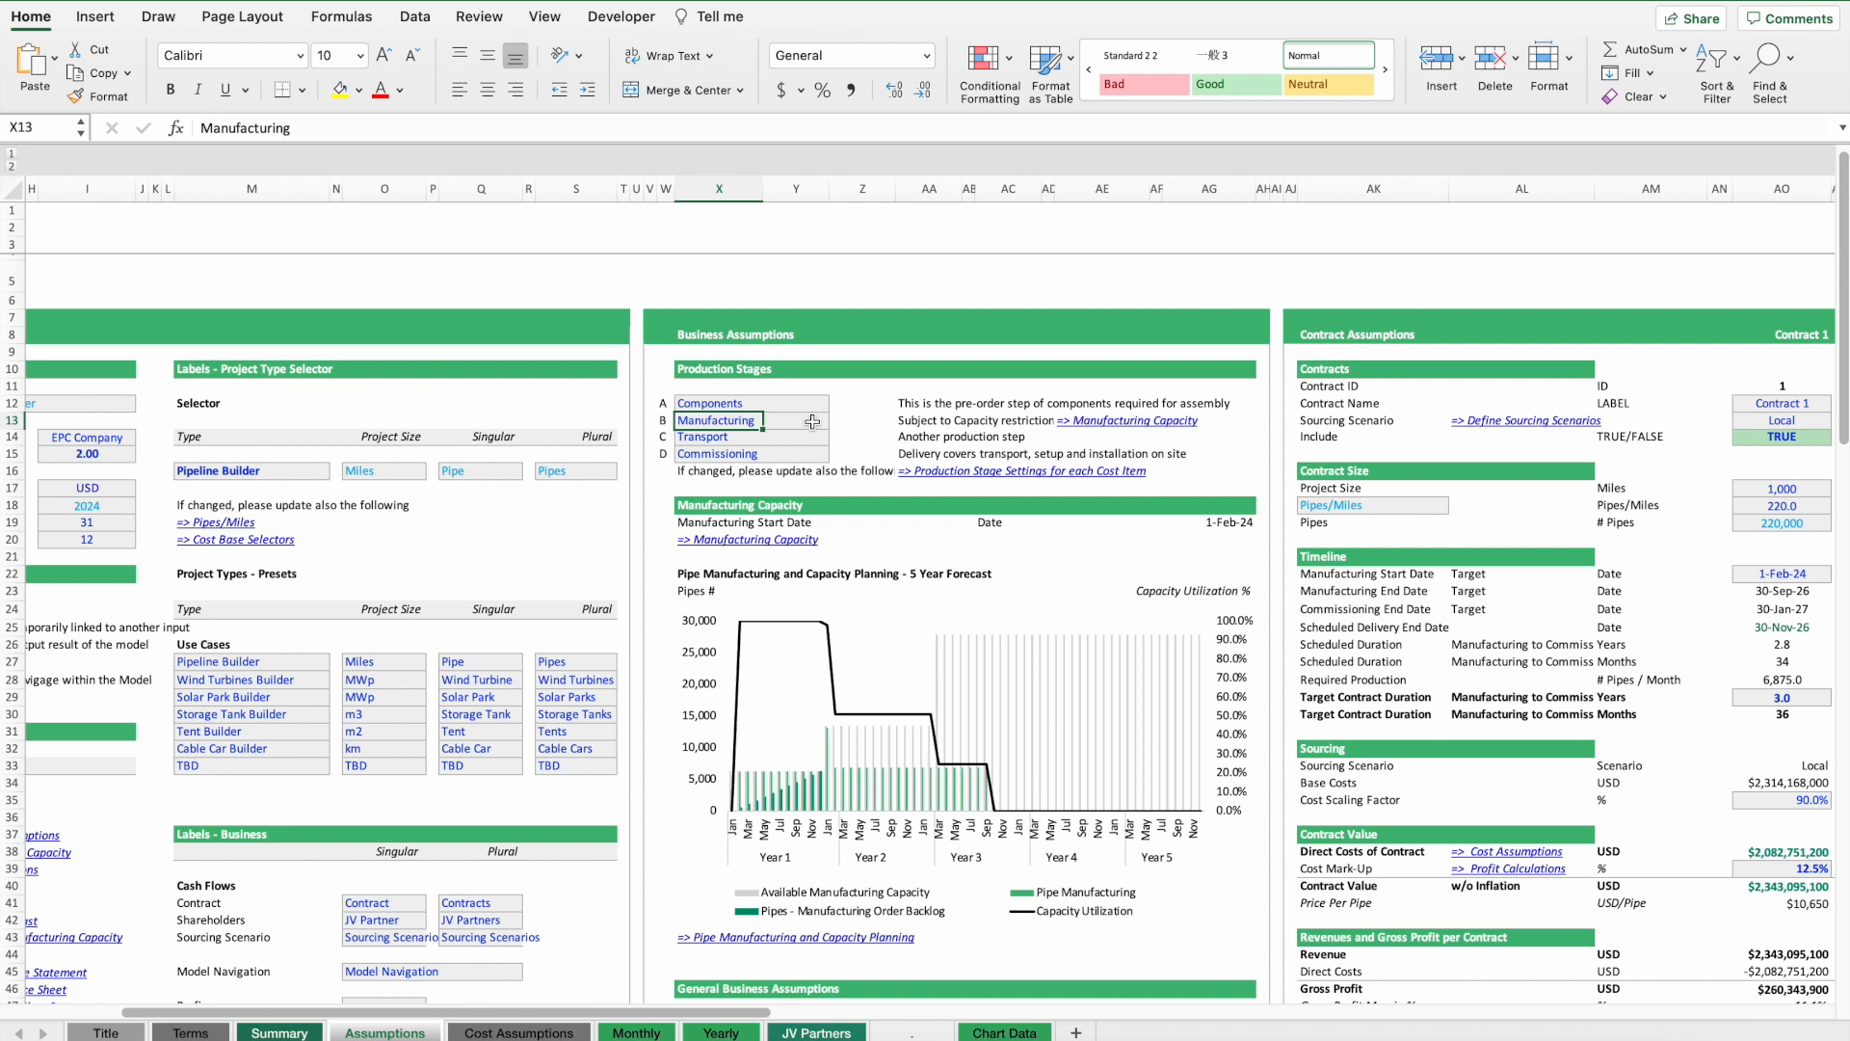
pyautogui.click(698, 469)
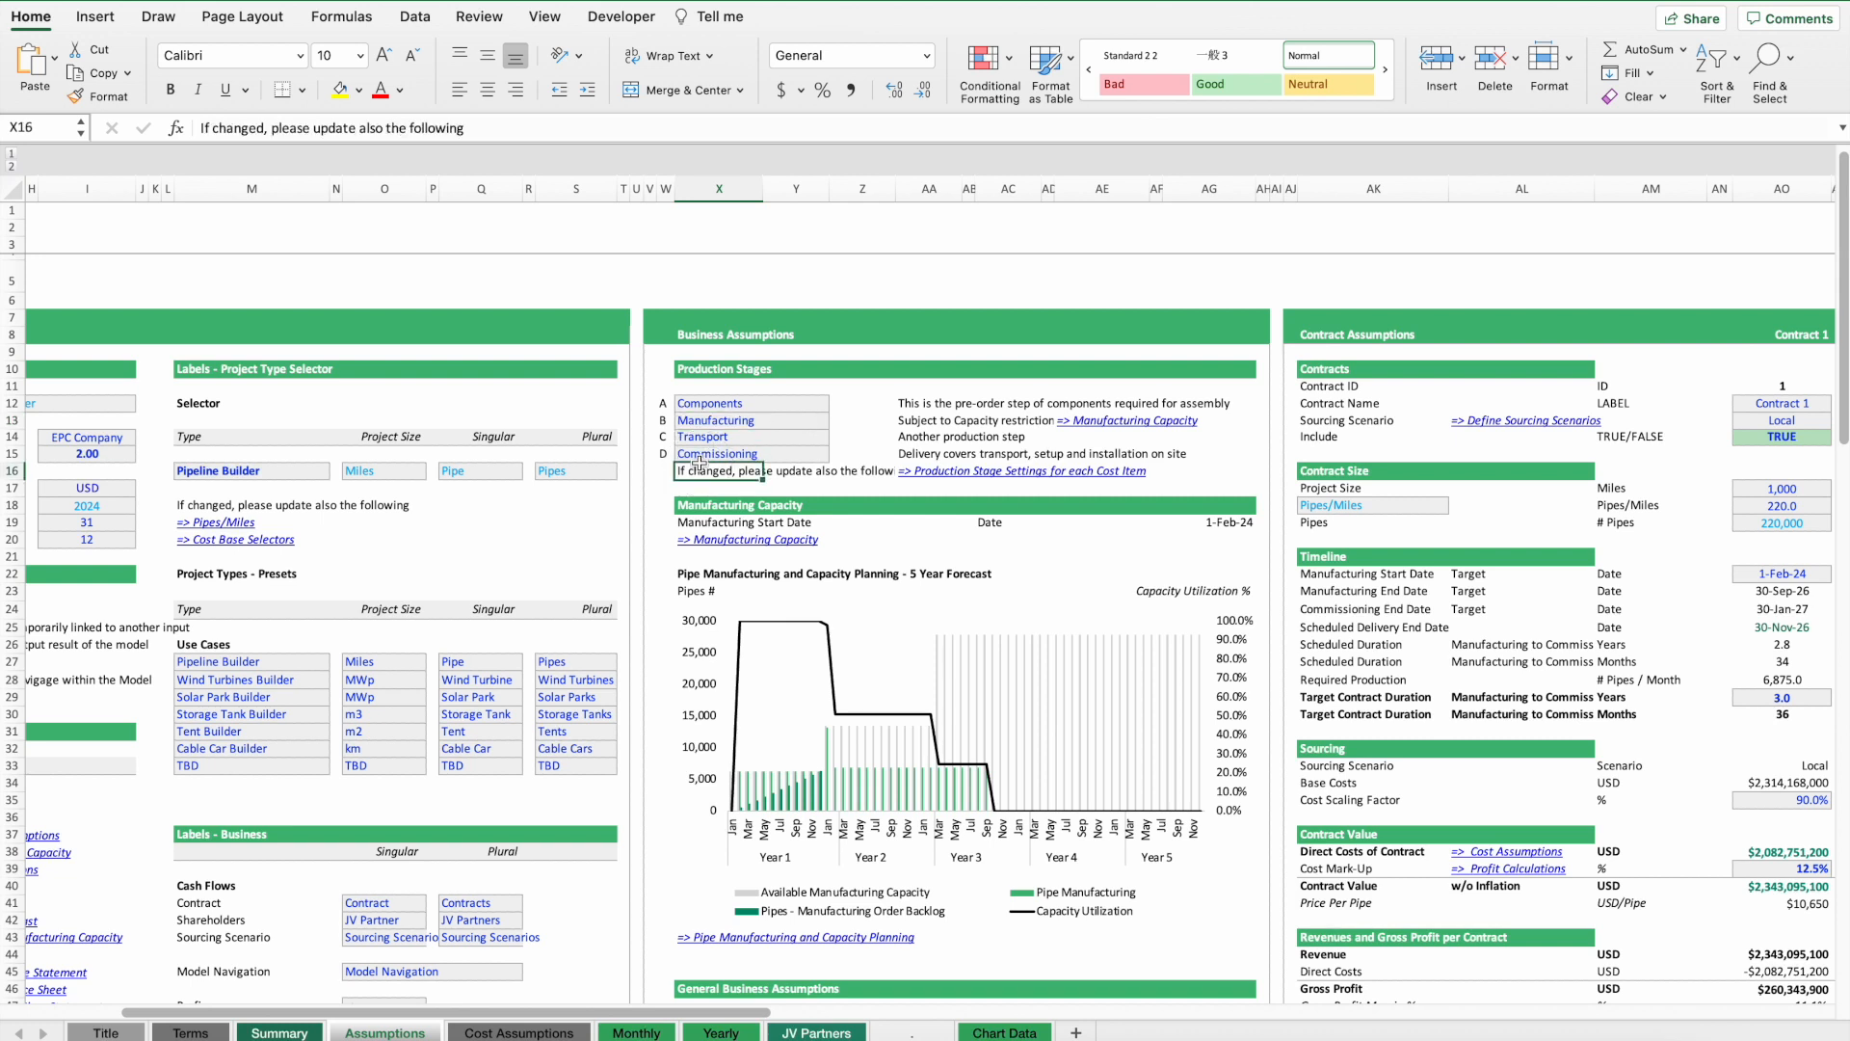
pyautogui.click(702, 449)
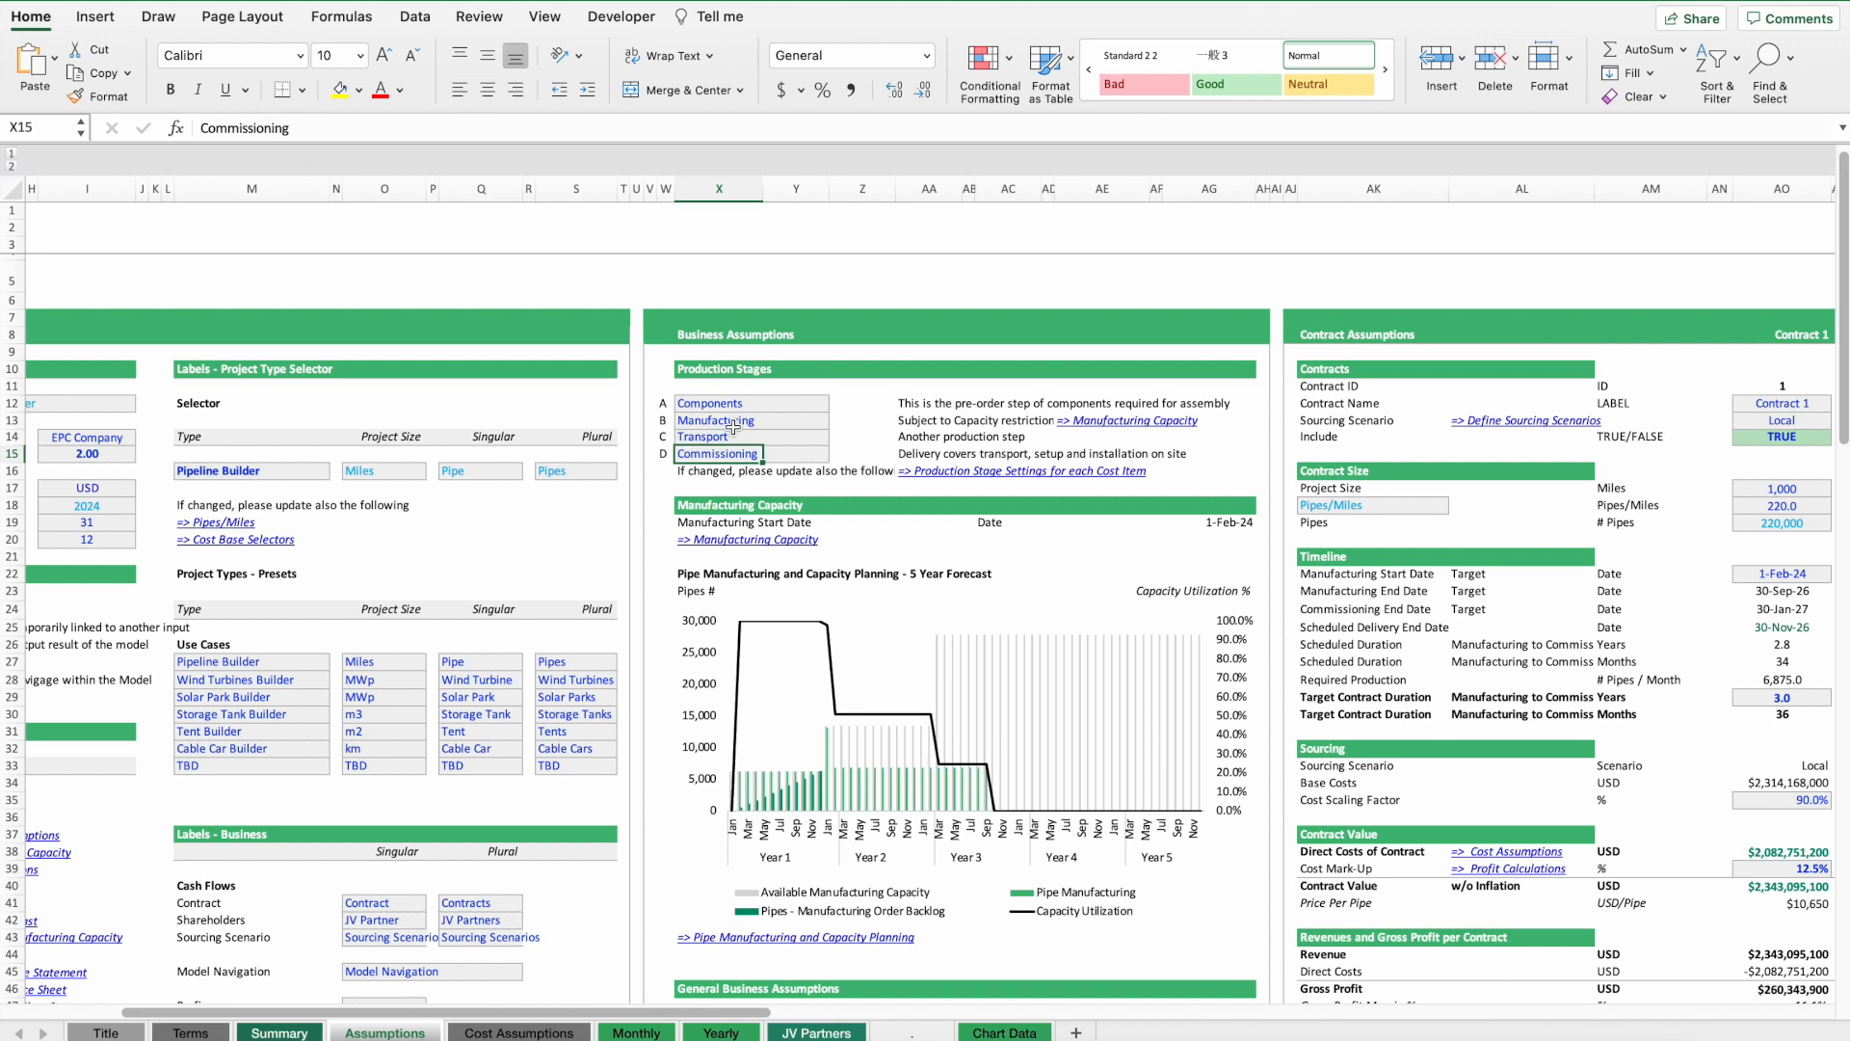
pyautogui.moveTo(697, 421); pyautogui.dragTo(824, 424)
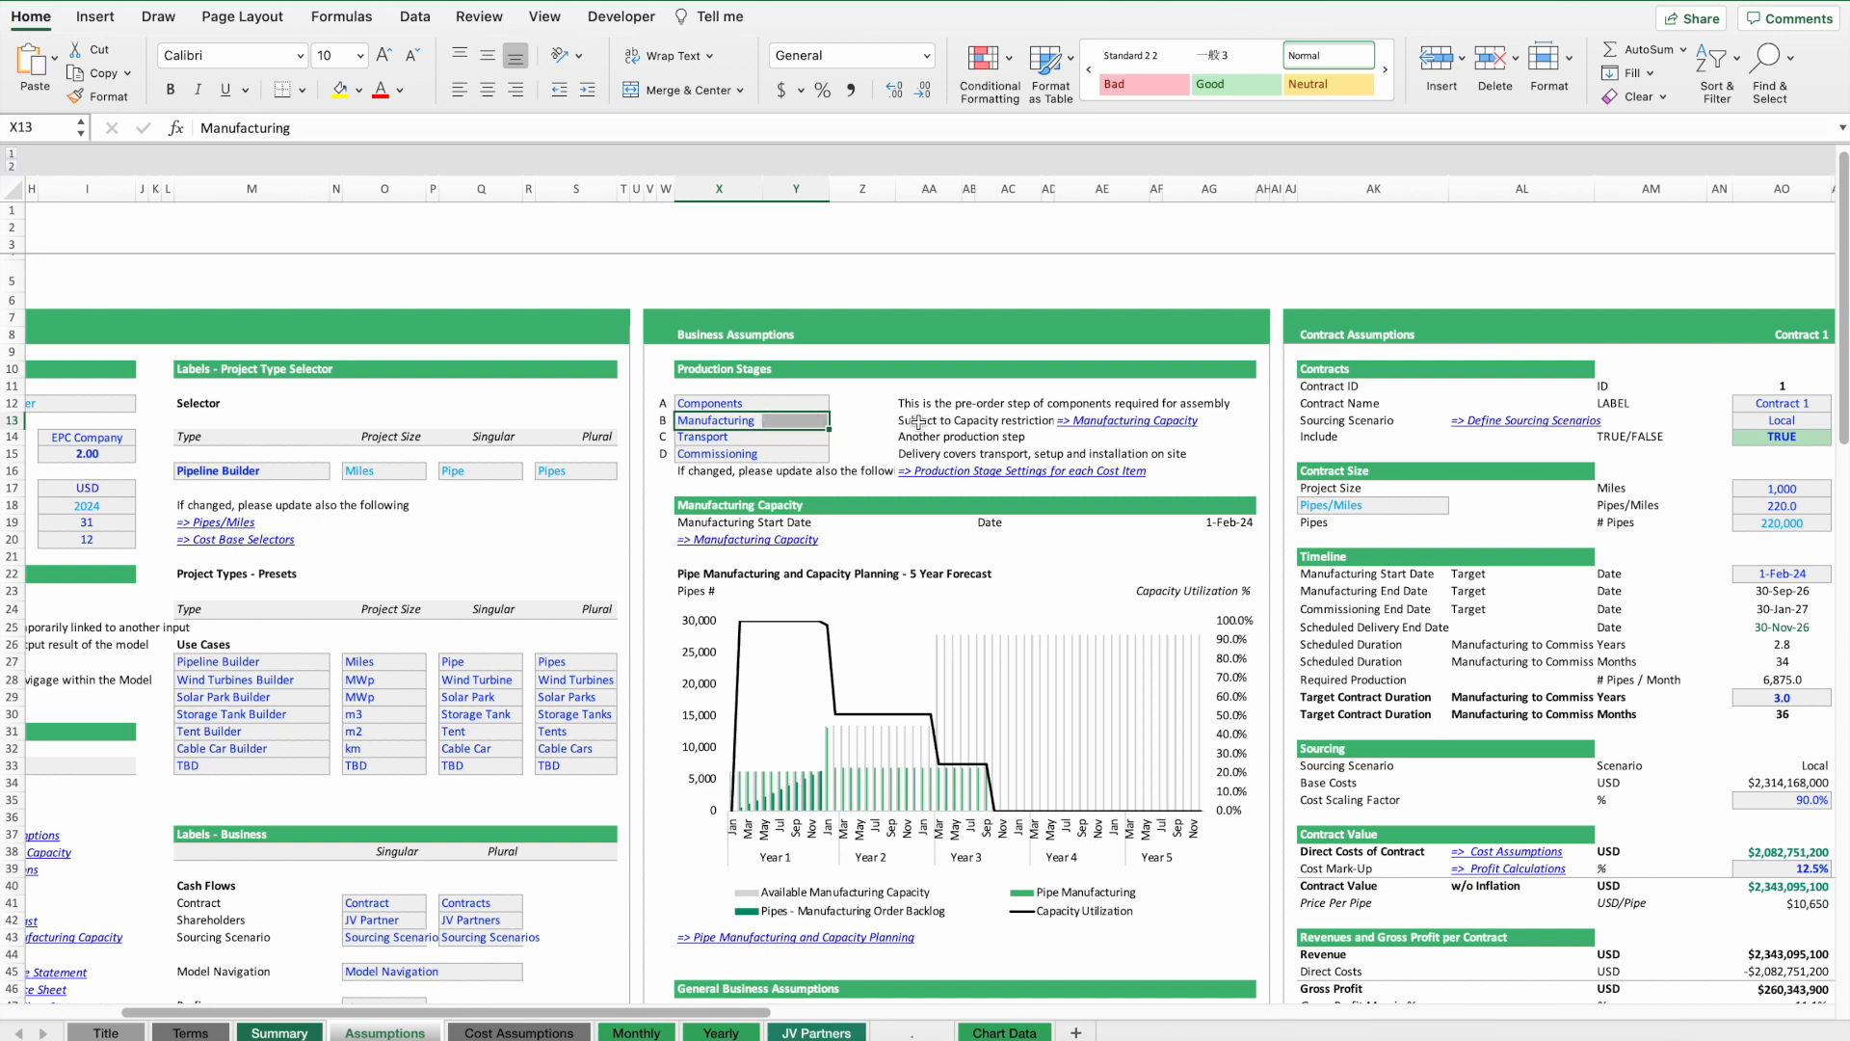
pyautogui.click(1108, 421)
pyautogui.hscroll(9, 1548, 468)
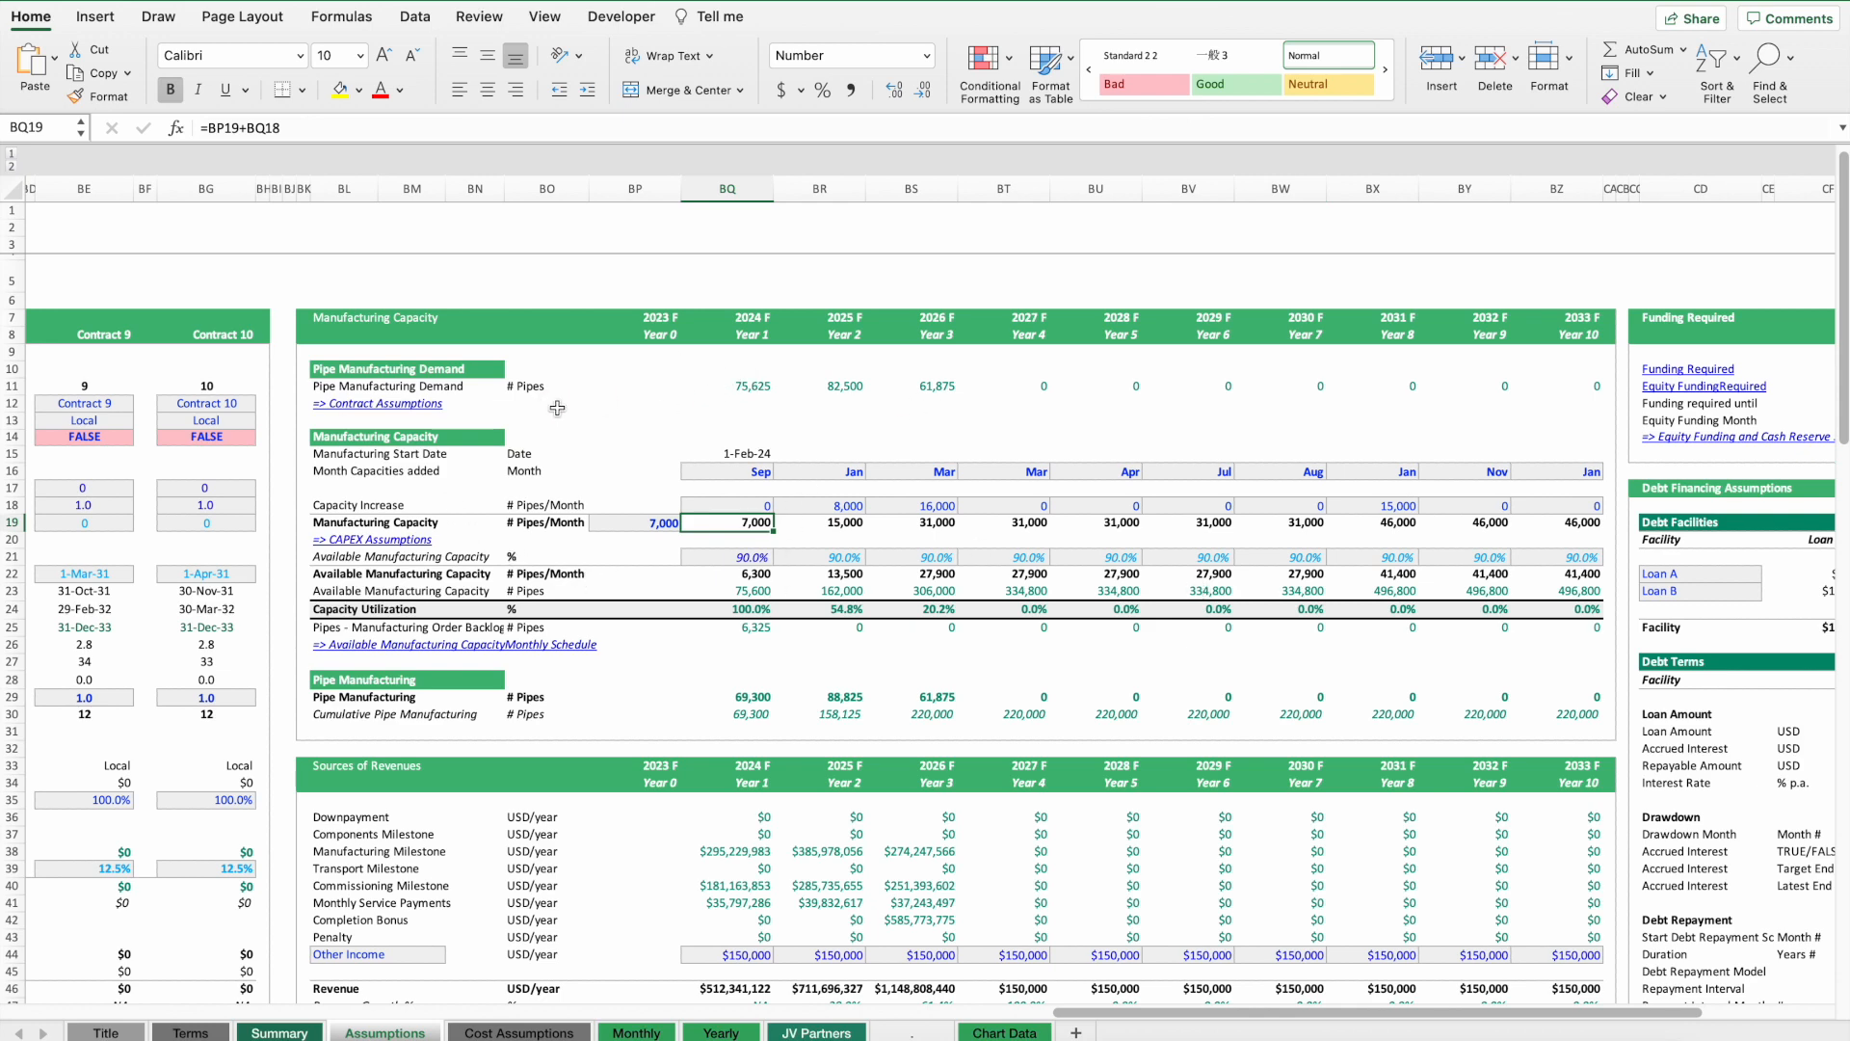
pyautogui.hscroll(-15, 507, 393)
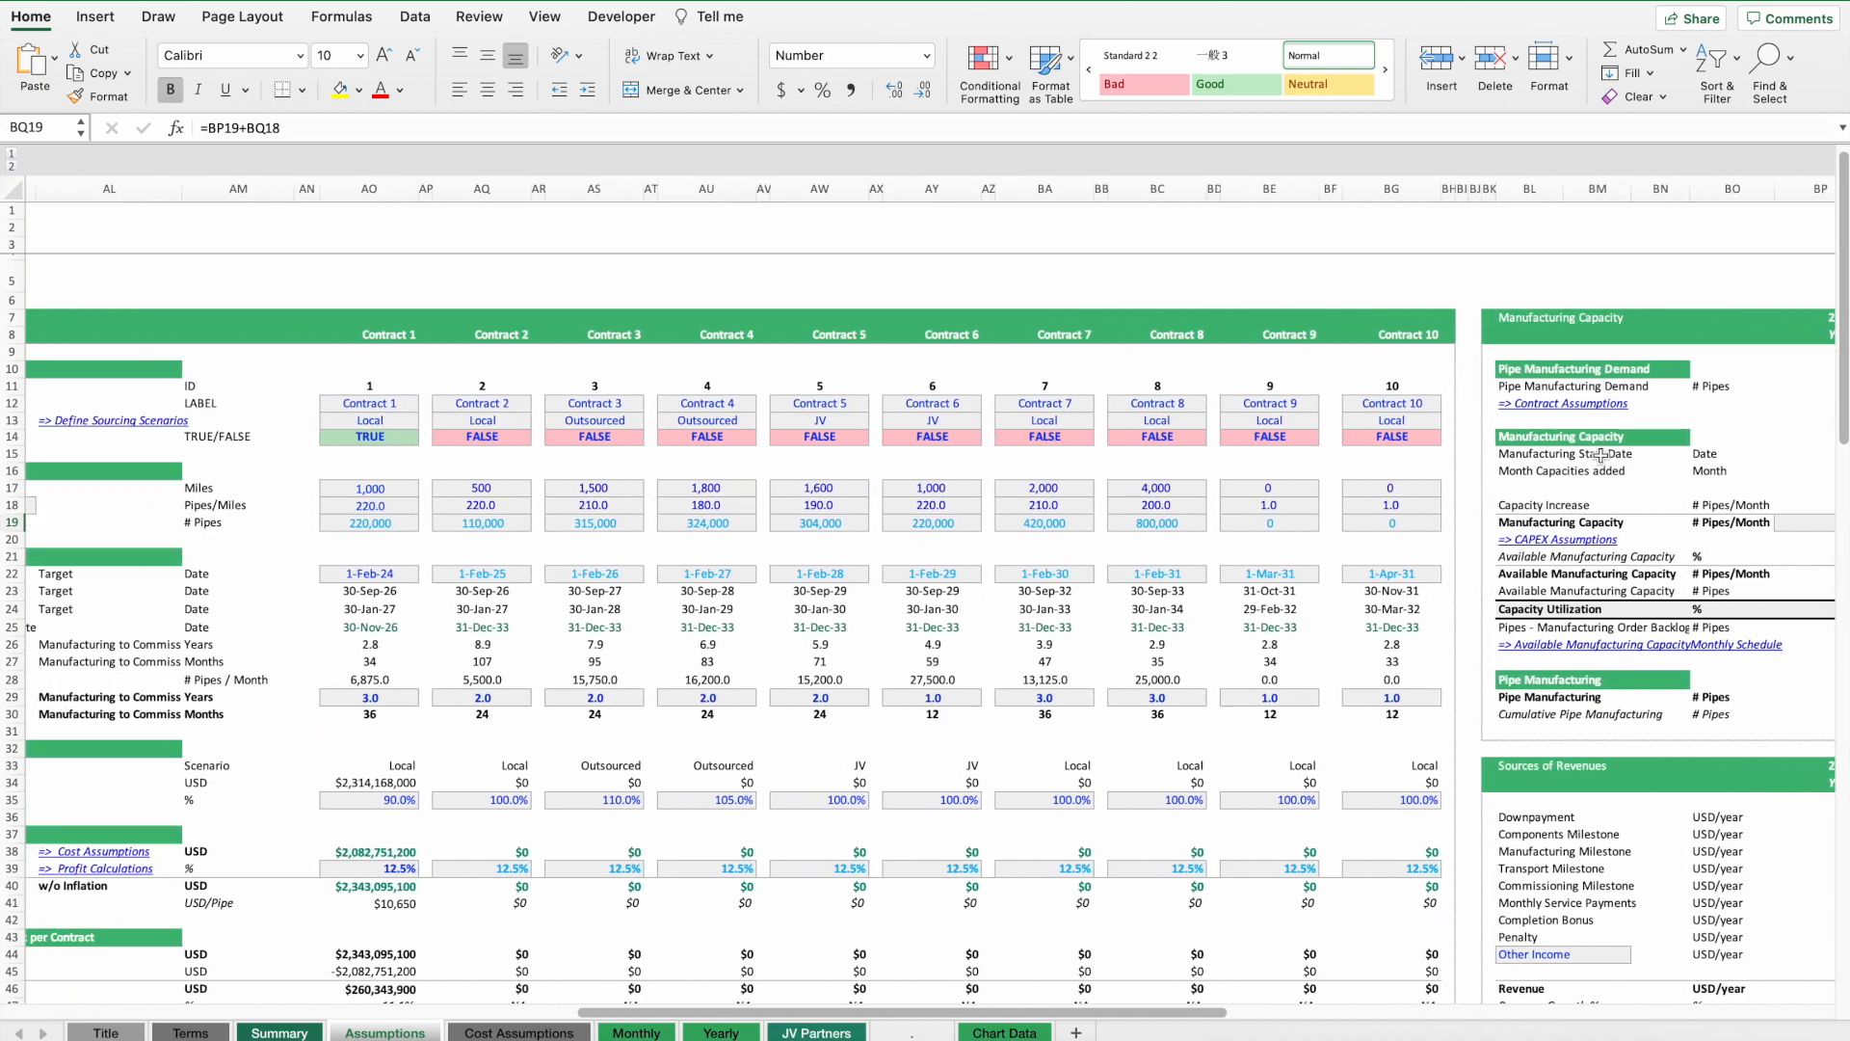
pyautogui.hscroll(-8, 1574, 442)
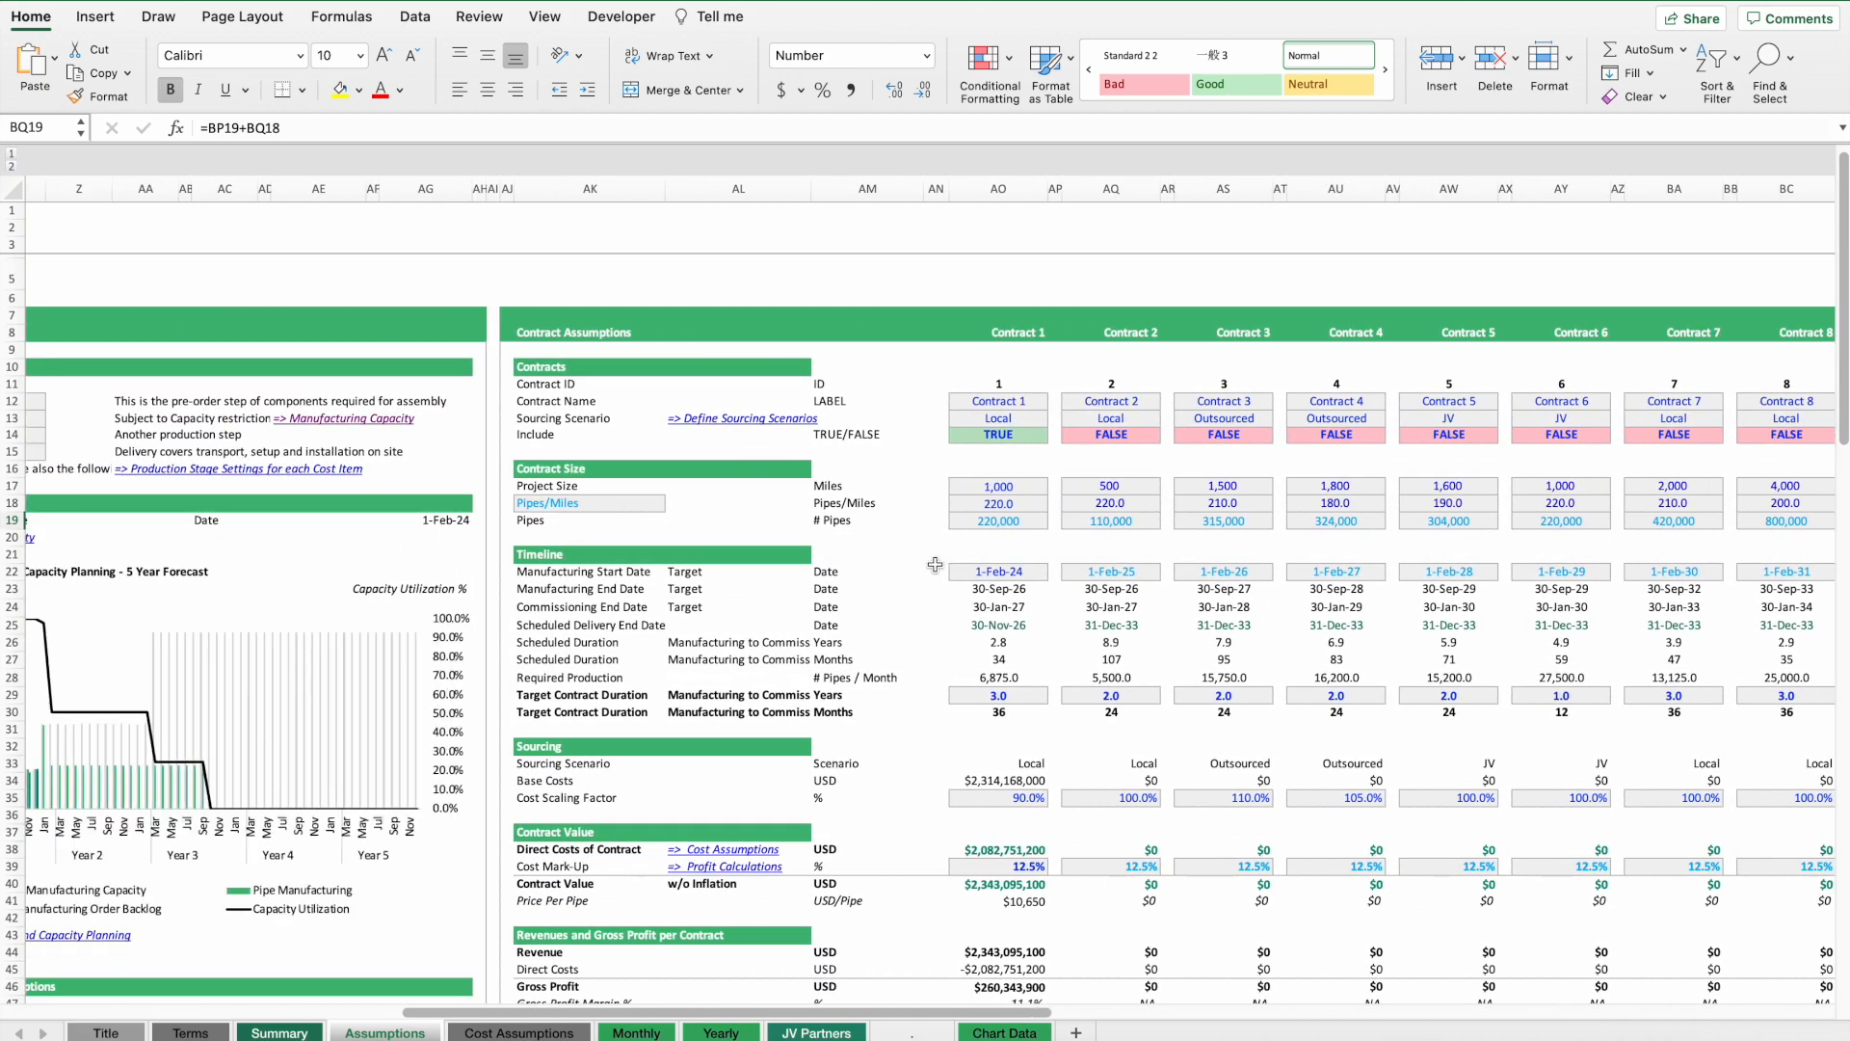
pyautogui.scroll(-4, 935, 565)
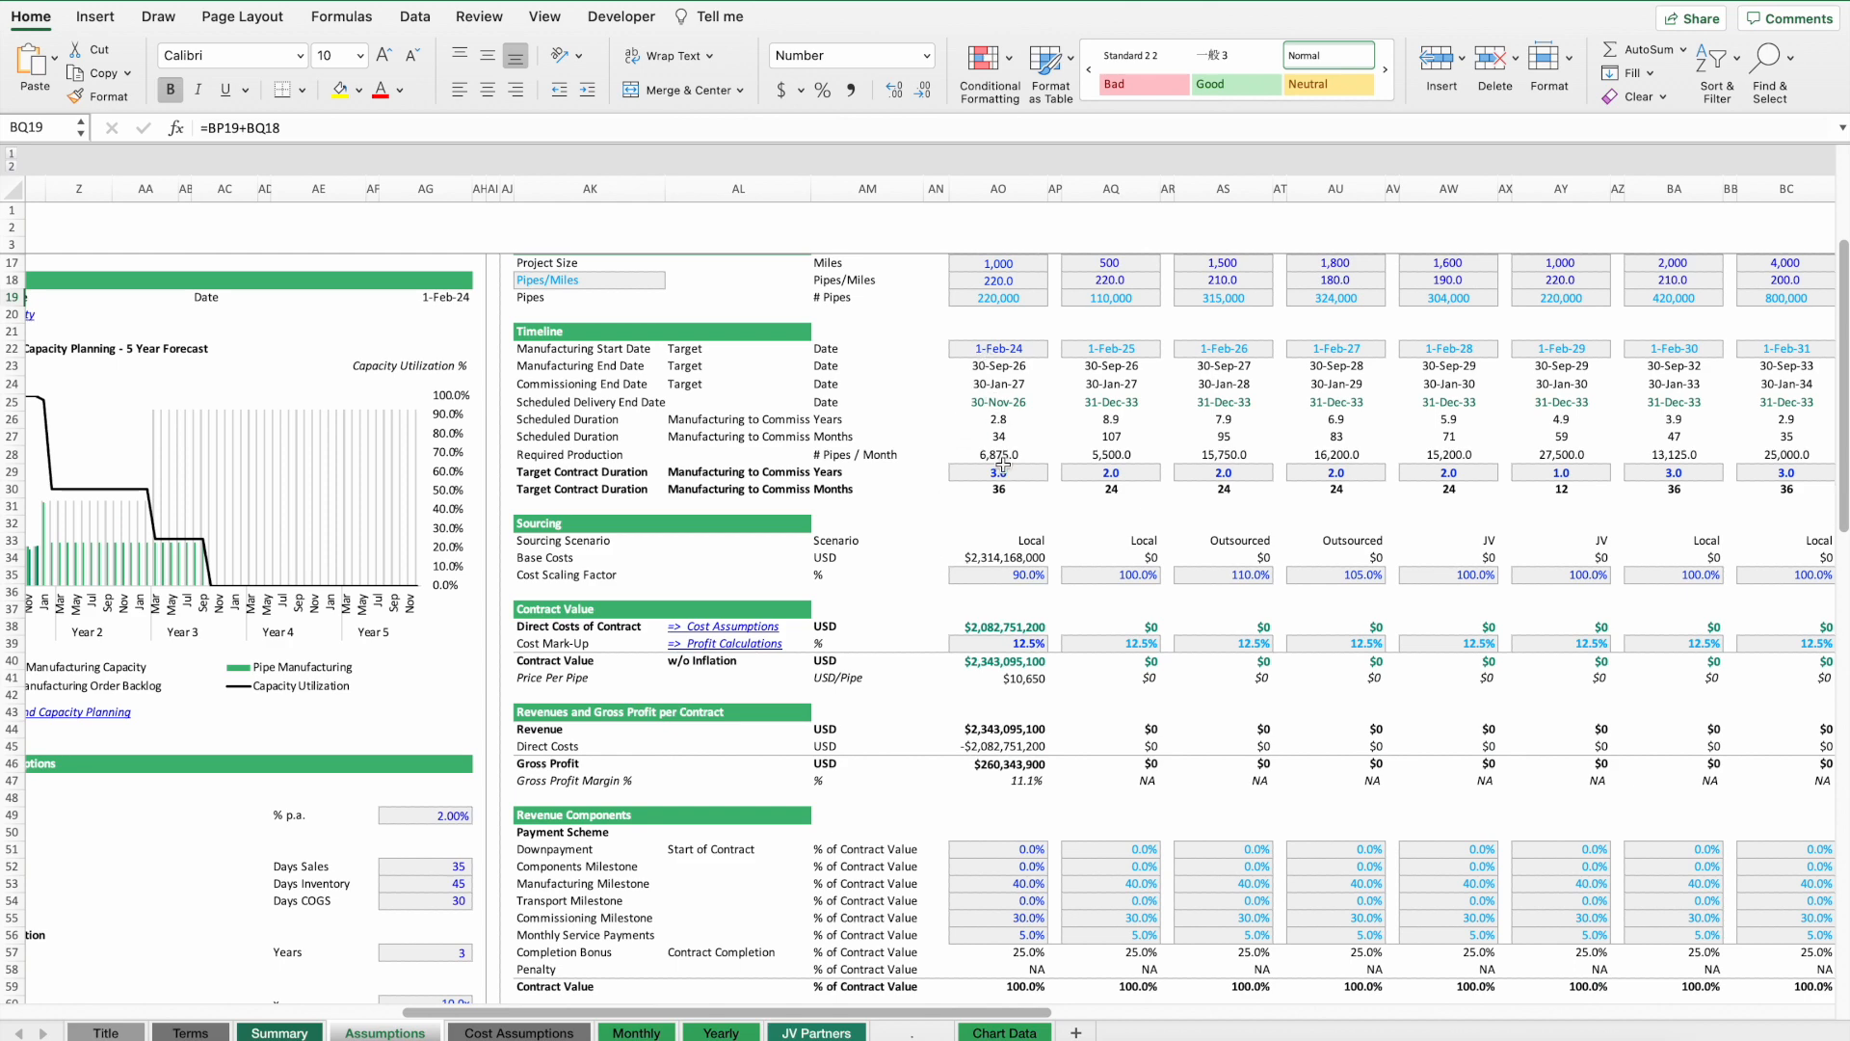
pyautogui.scroll(3, 1002, 464)
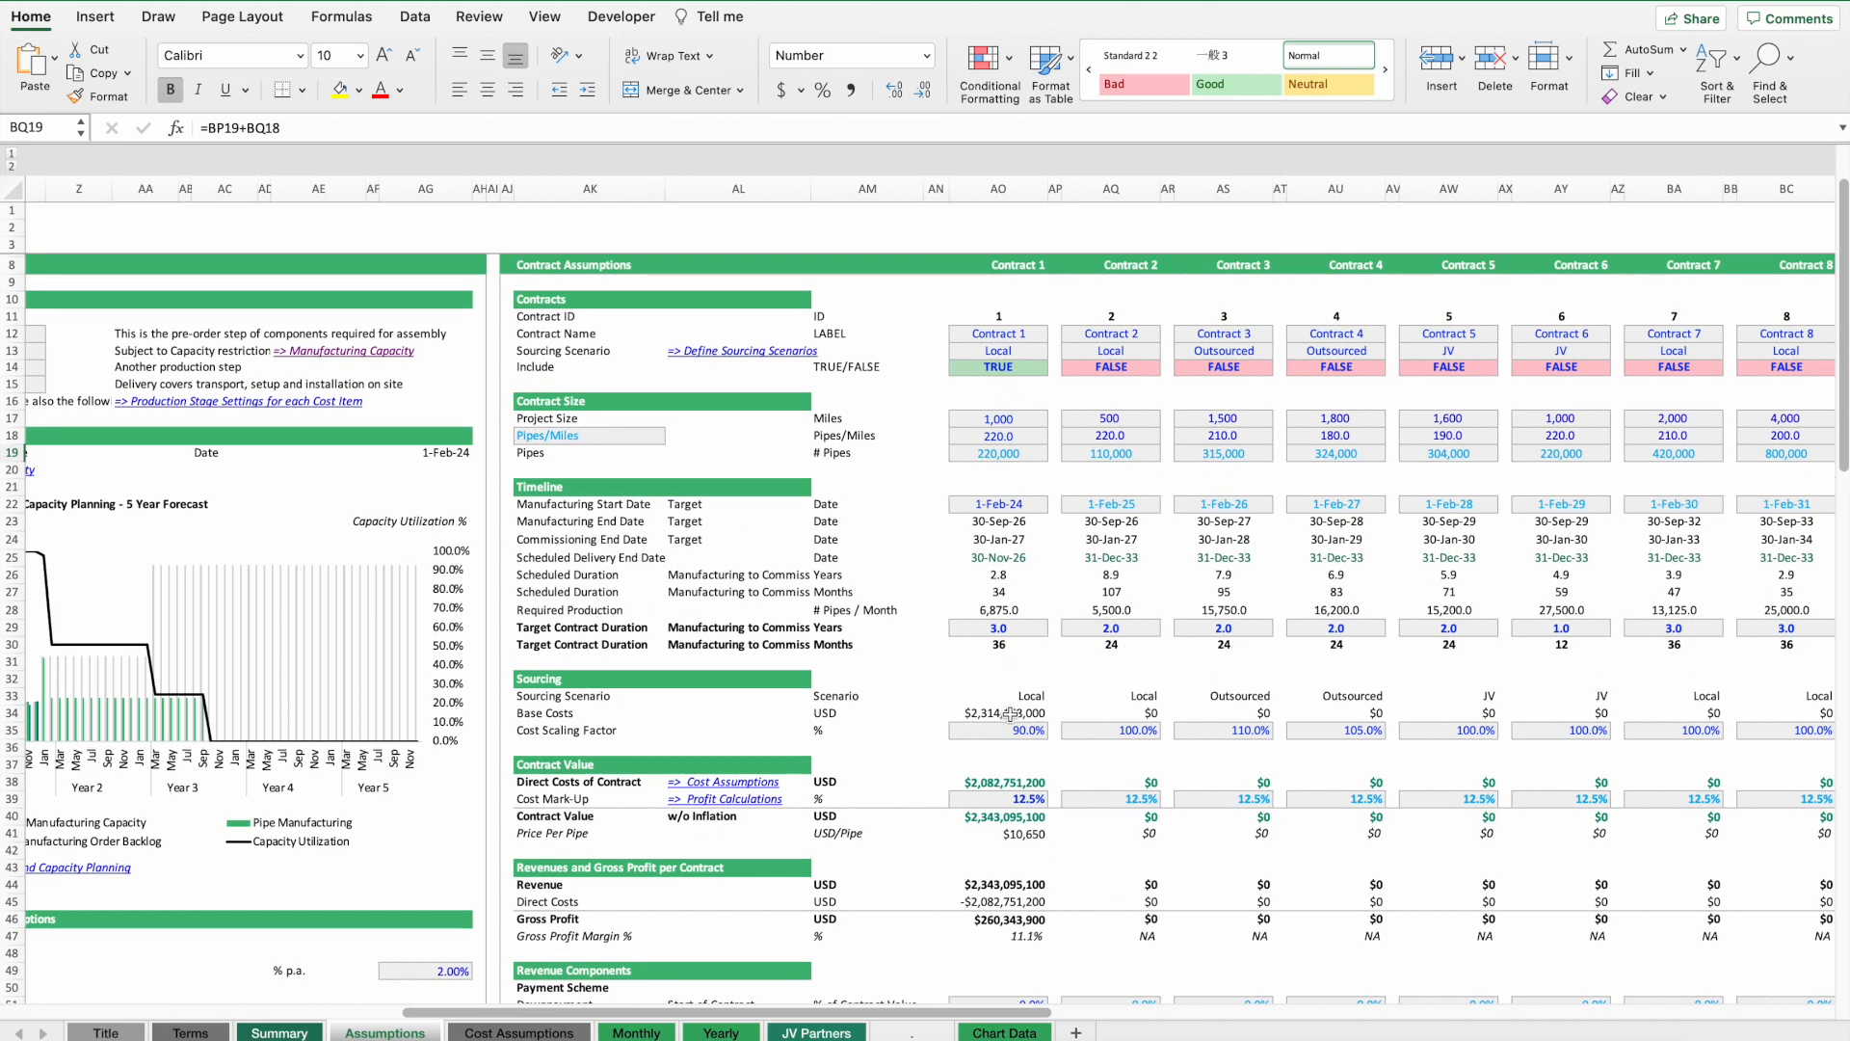
# Follow the Cost Assumptions link and scroll through the cost items on that sheet.
pyautogui.click(742, 783)
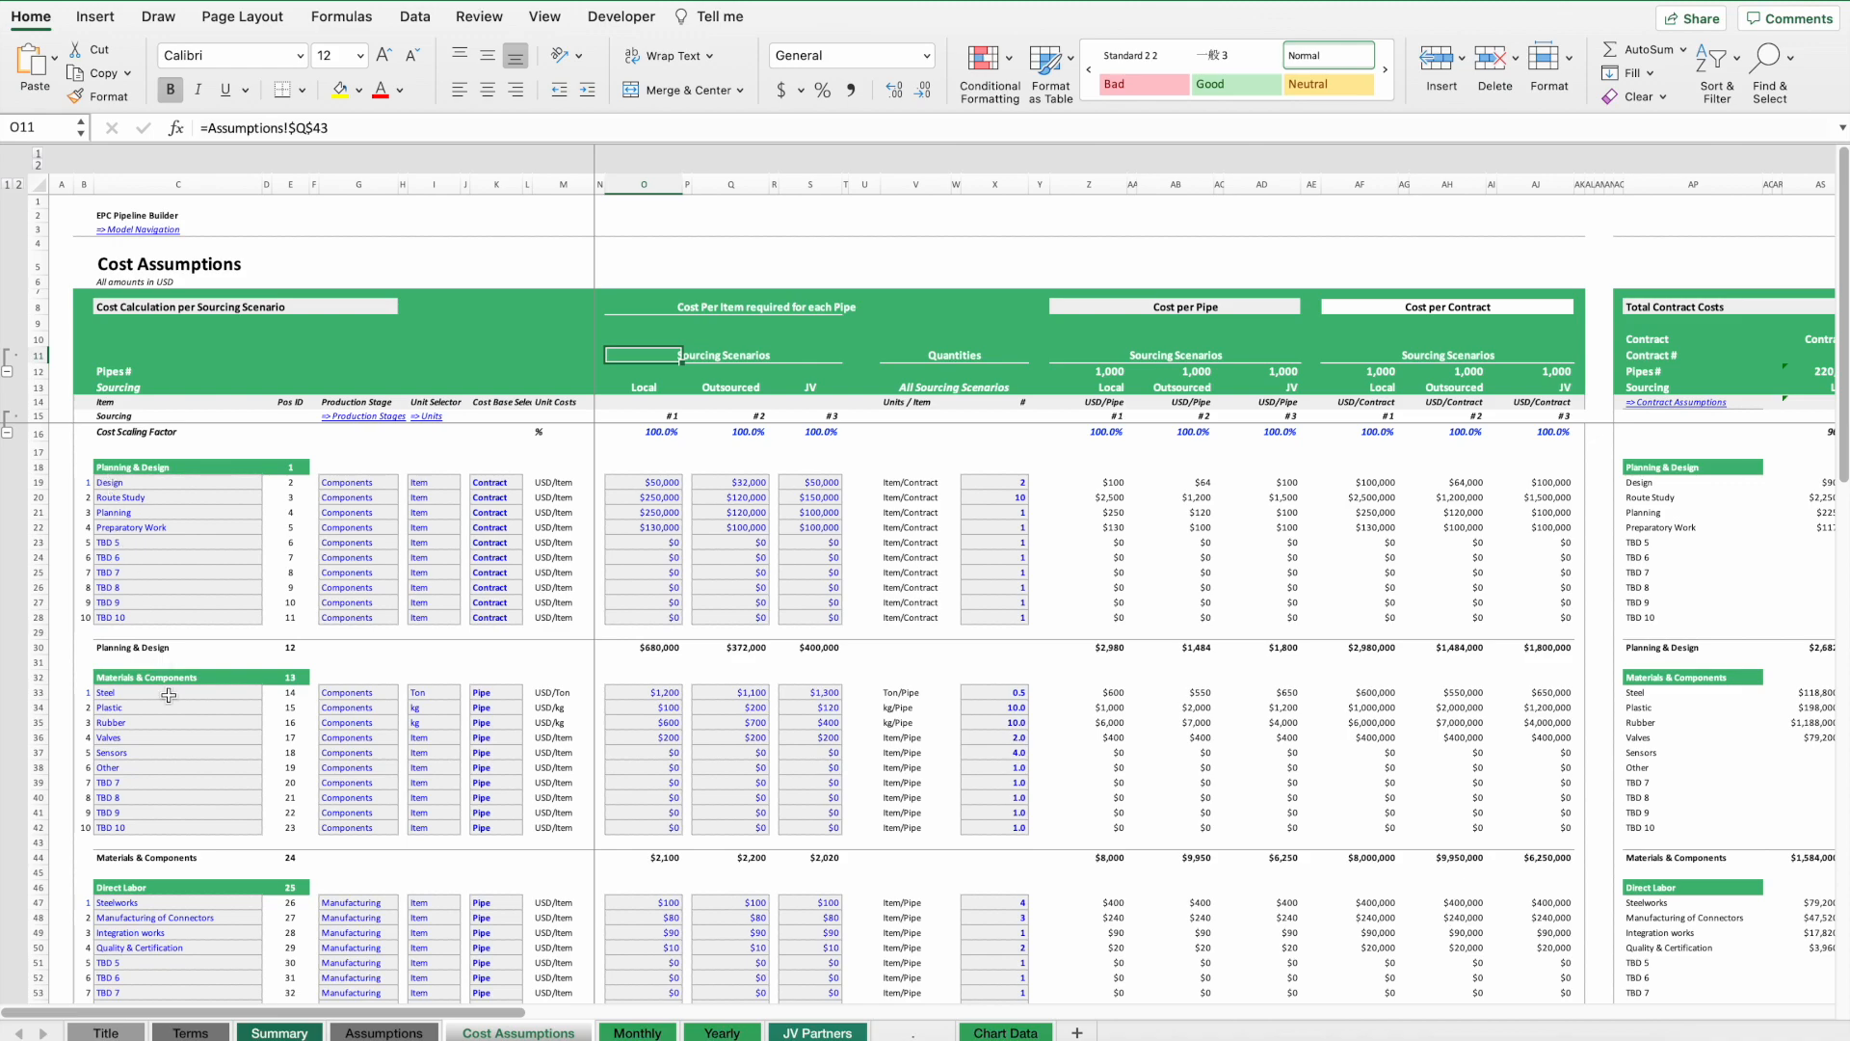
pyautogui.scroll(-16, 169, 695)
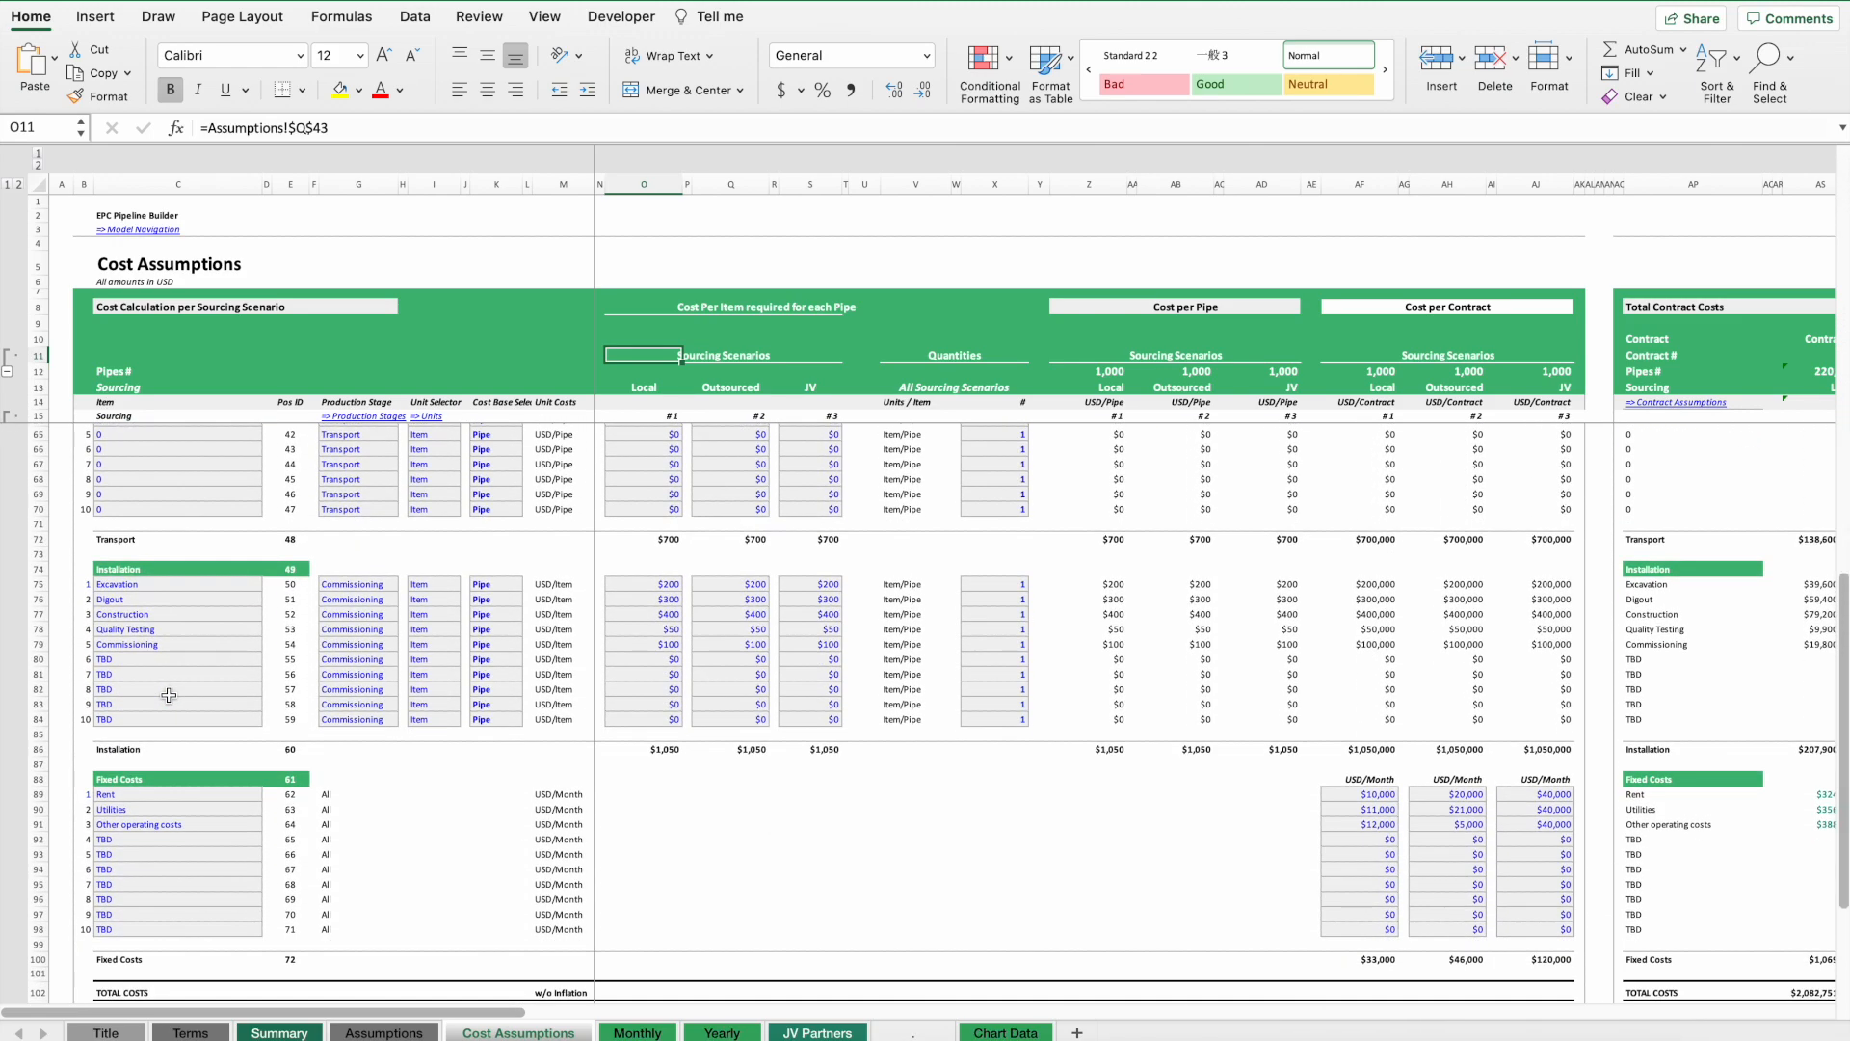
pyautogui.scroll(16, 168, 695)
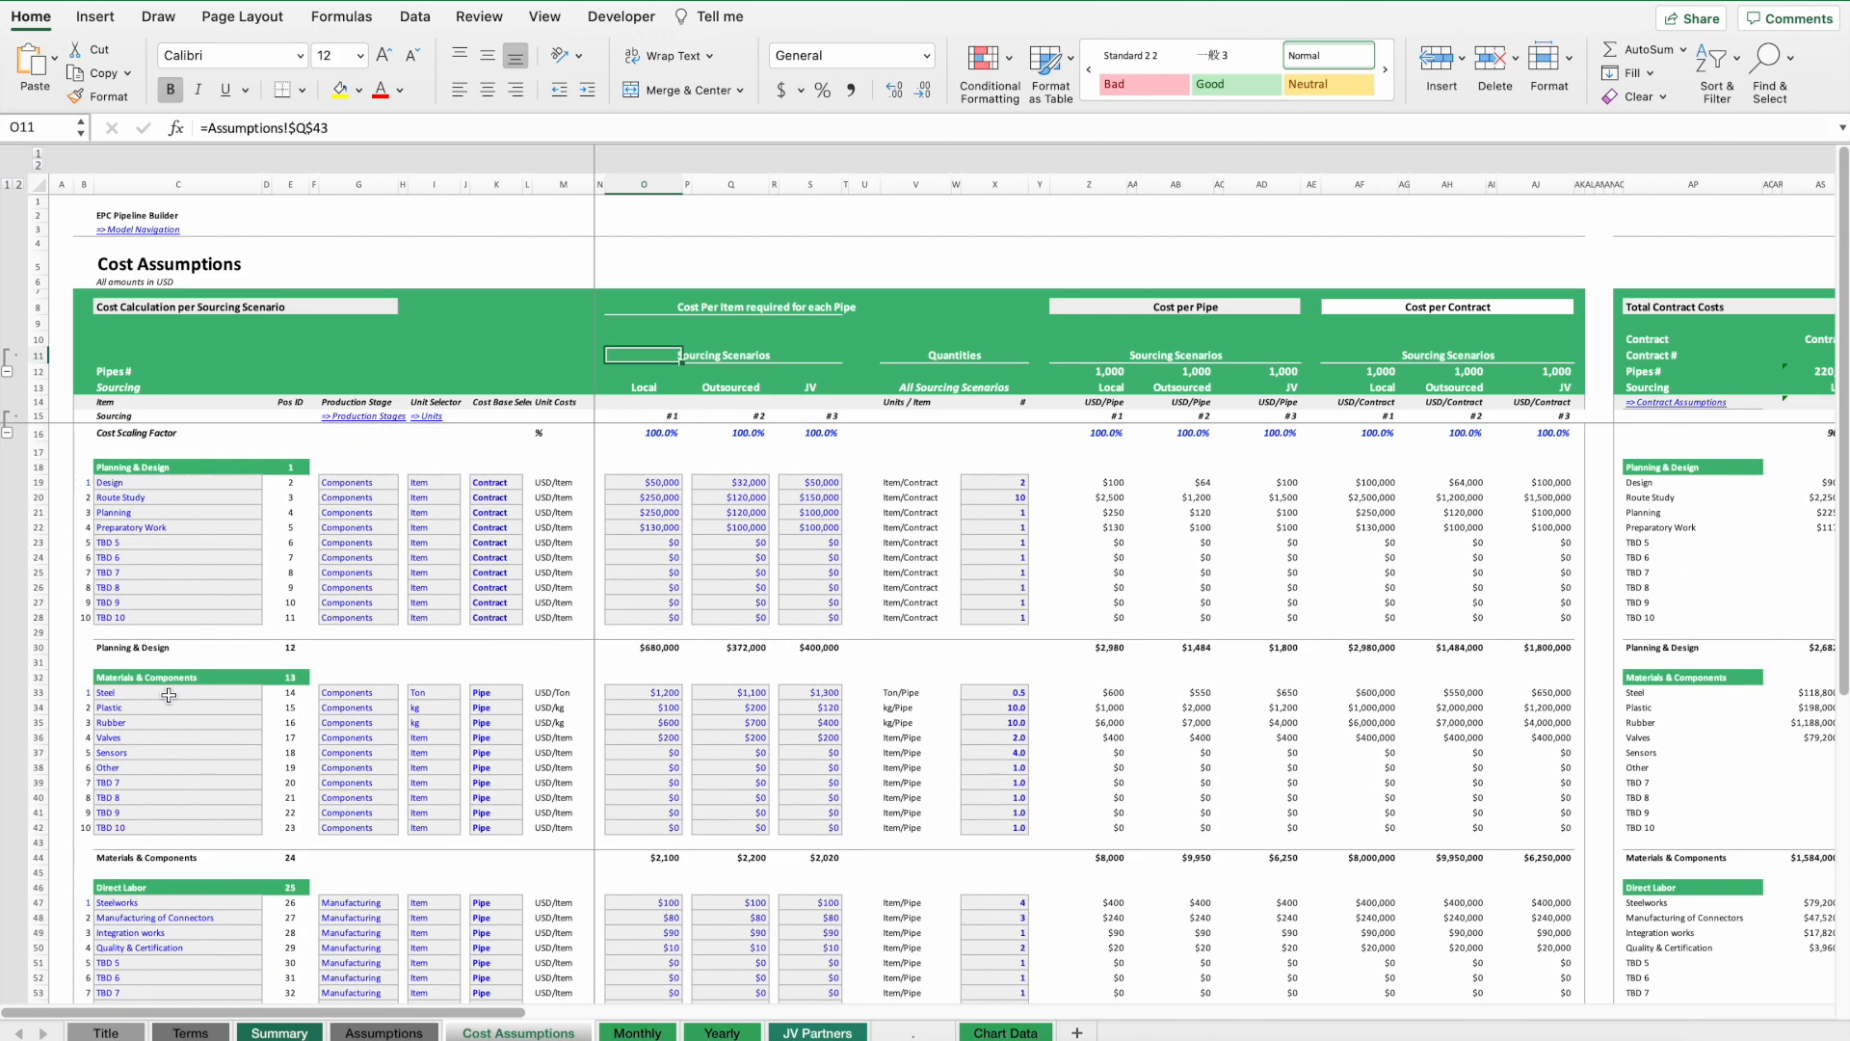
# Open the production stage and unit selector lists for the Design cost item without changing them.
pyautogui.click(349, 478)
pyautogui.click(405, 471)
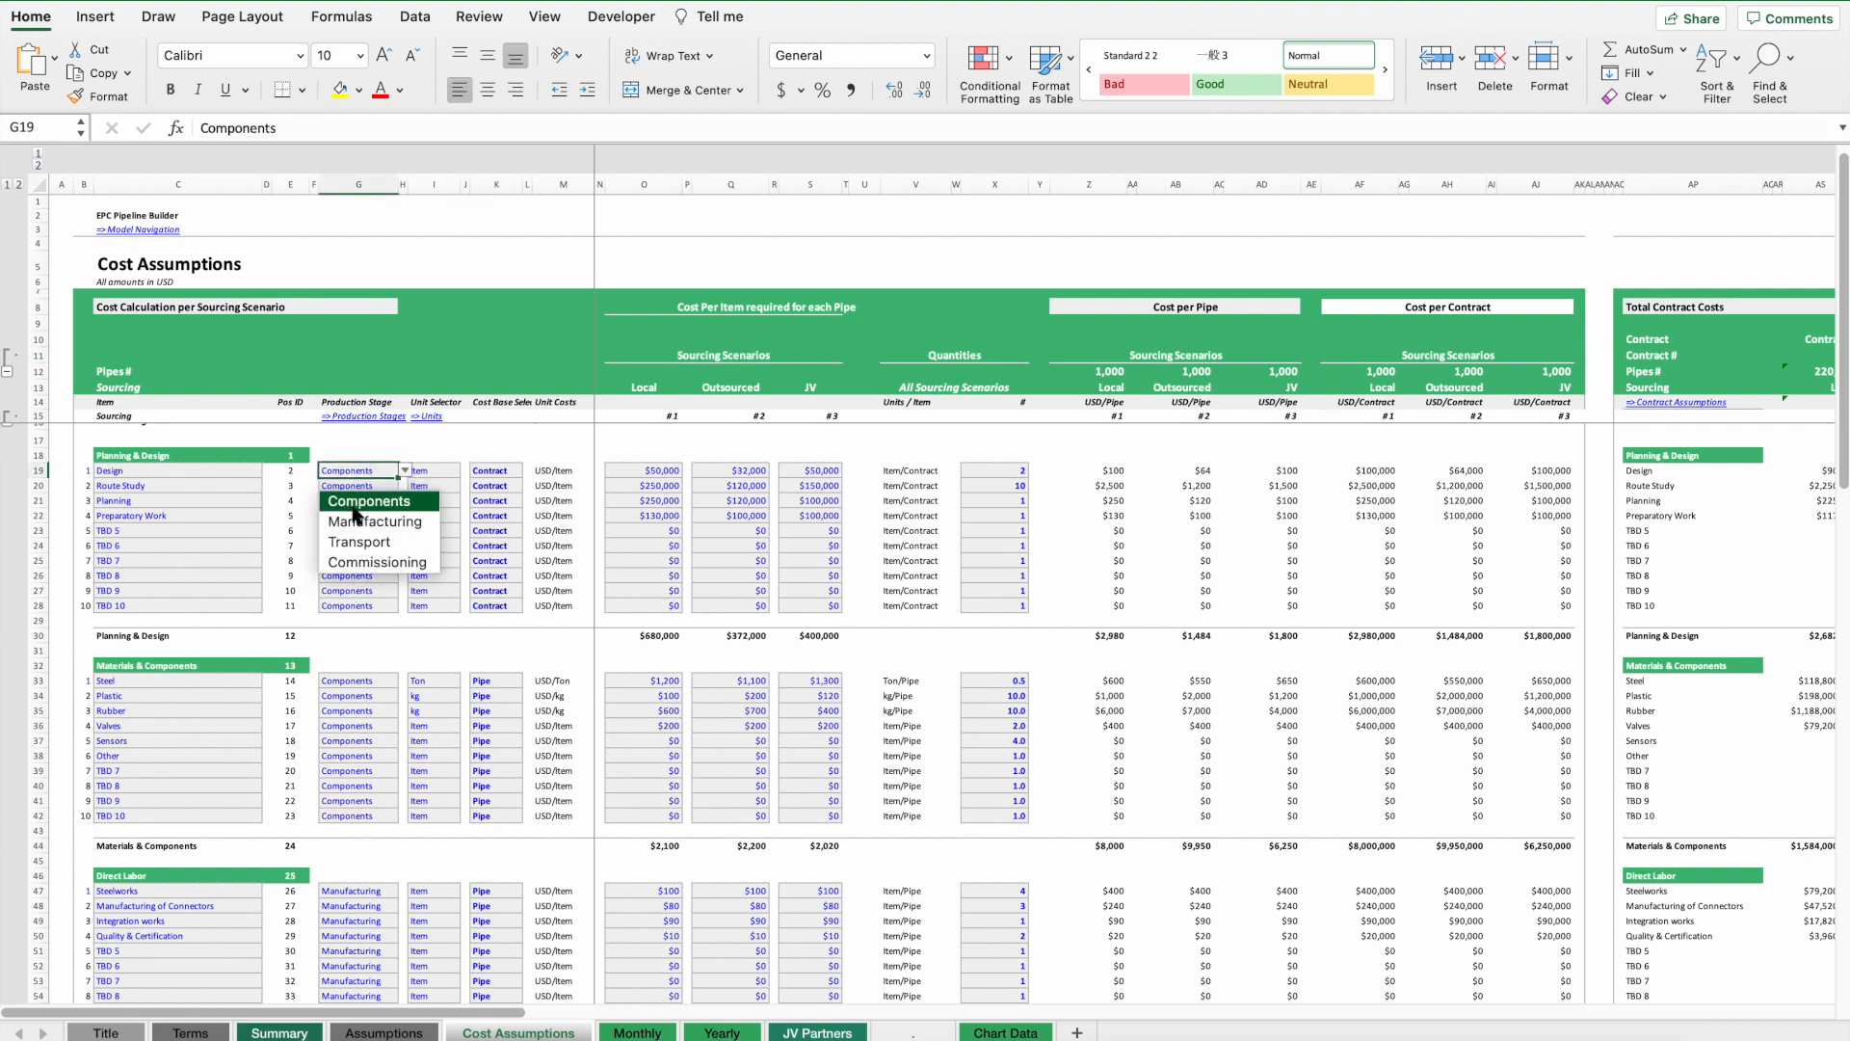
pyautogui.click(429, 471)
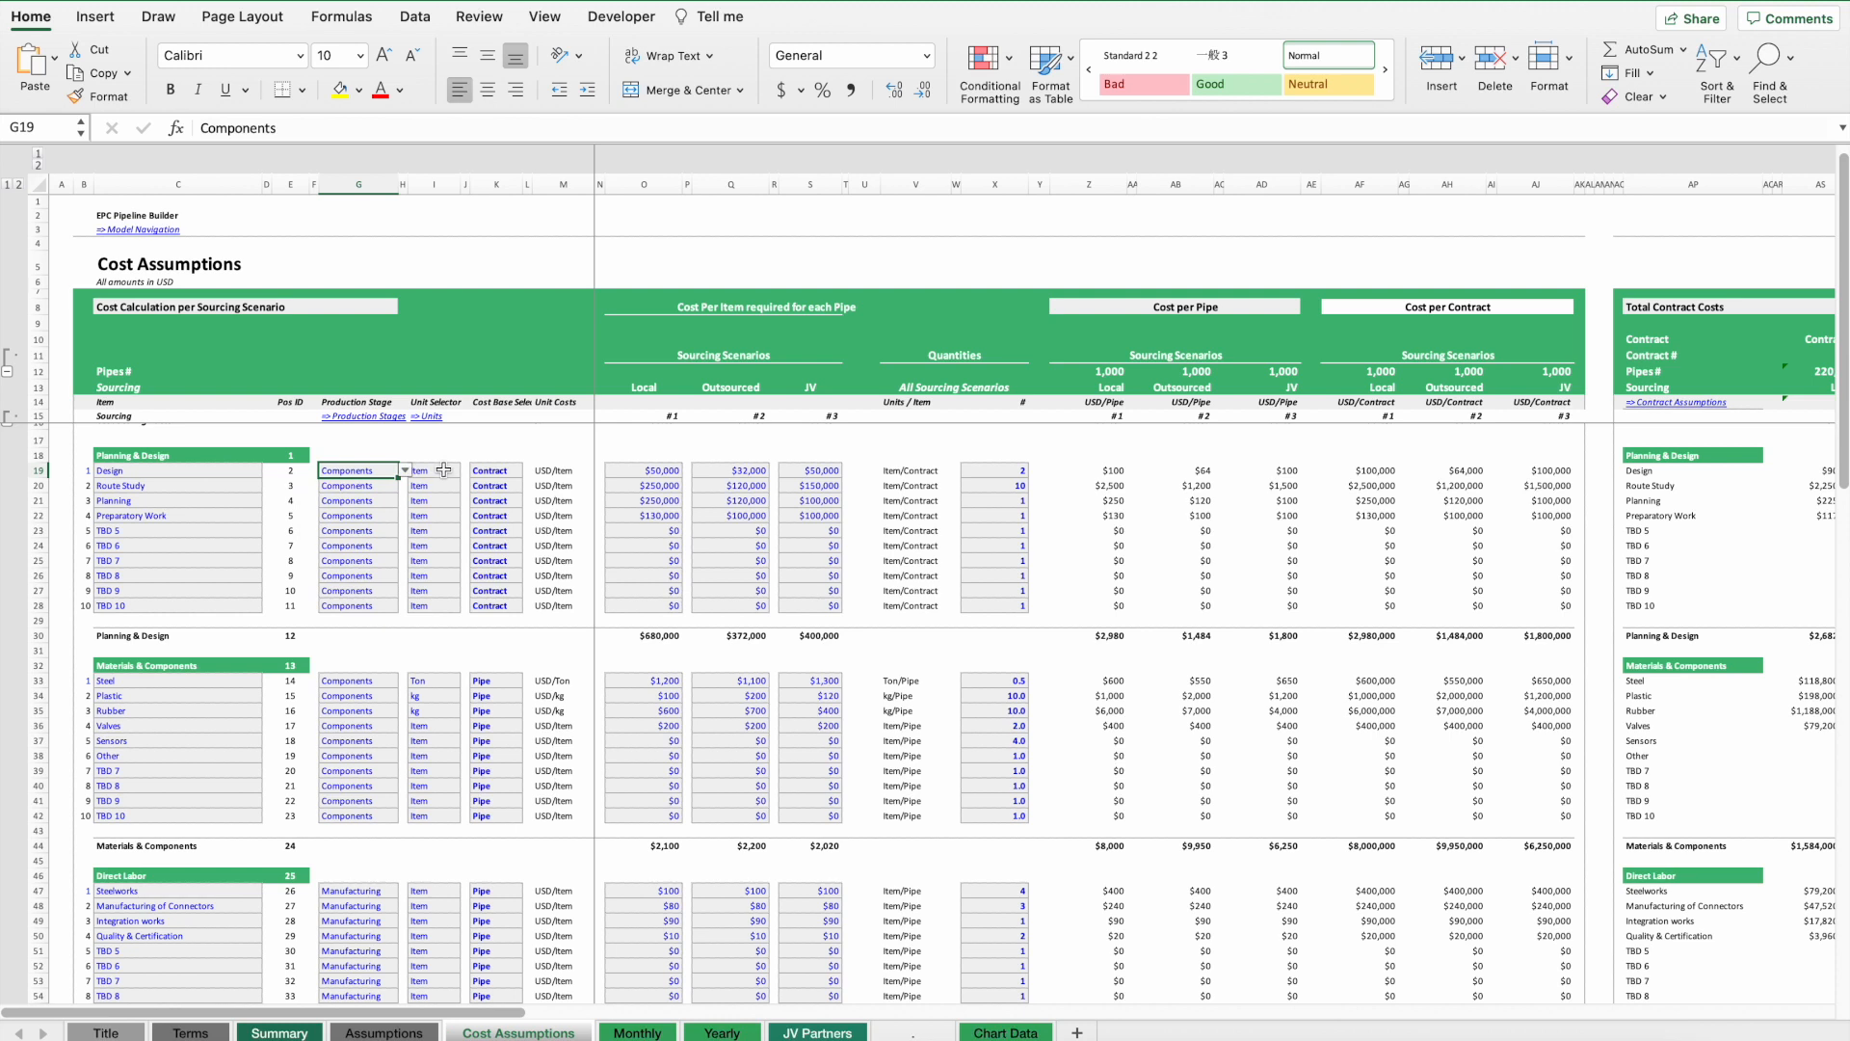
pyautogui.click(434, 470)
pyautogui.click(467, 470)
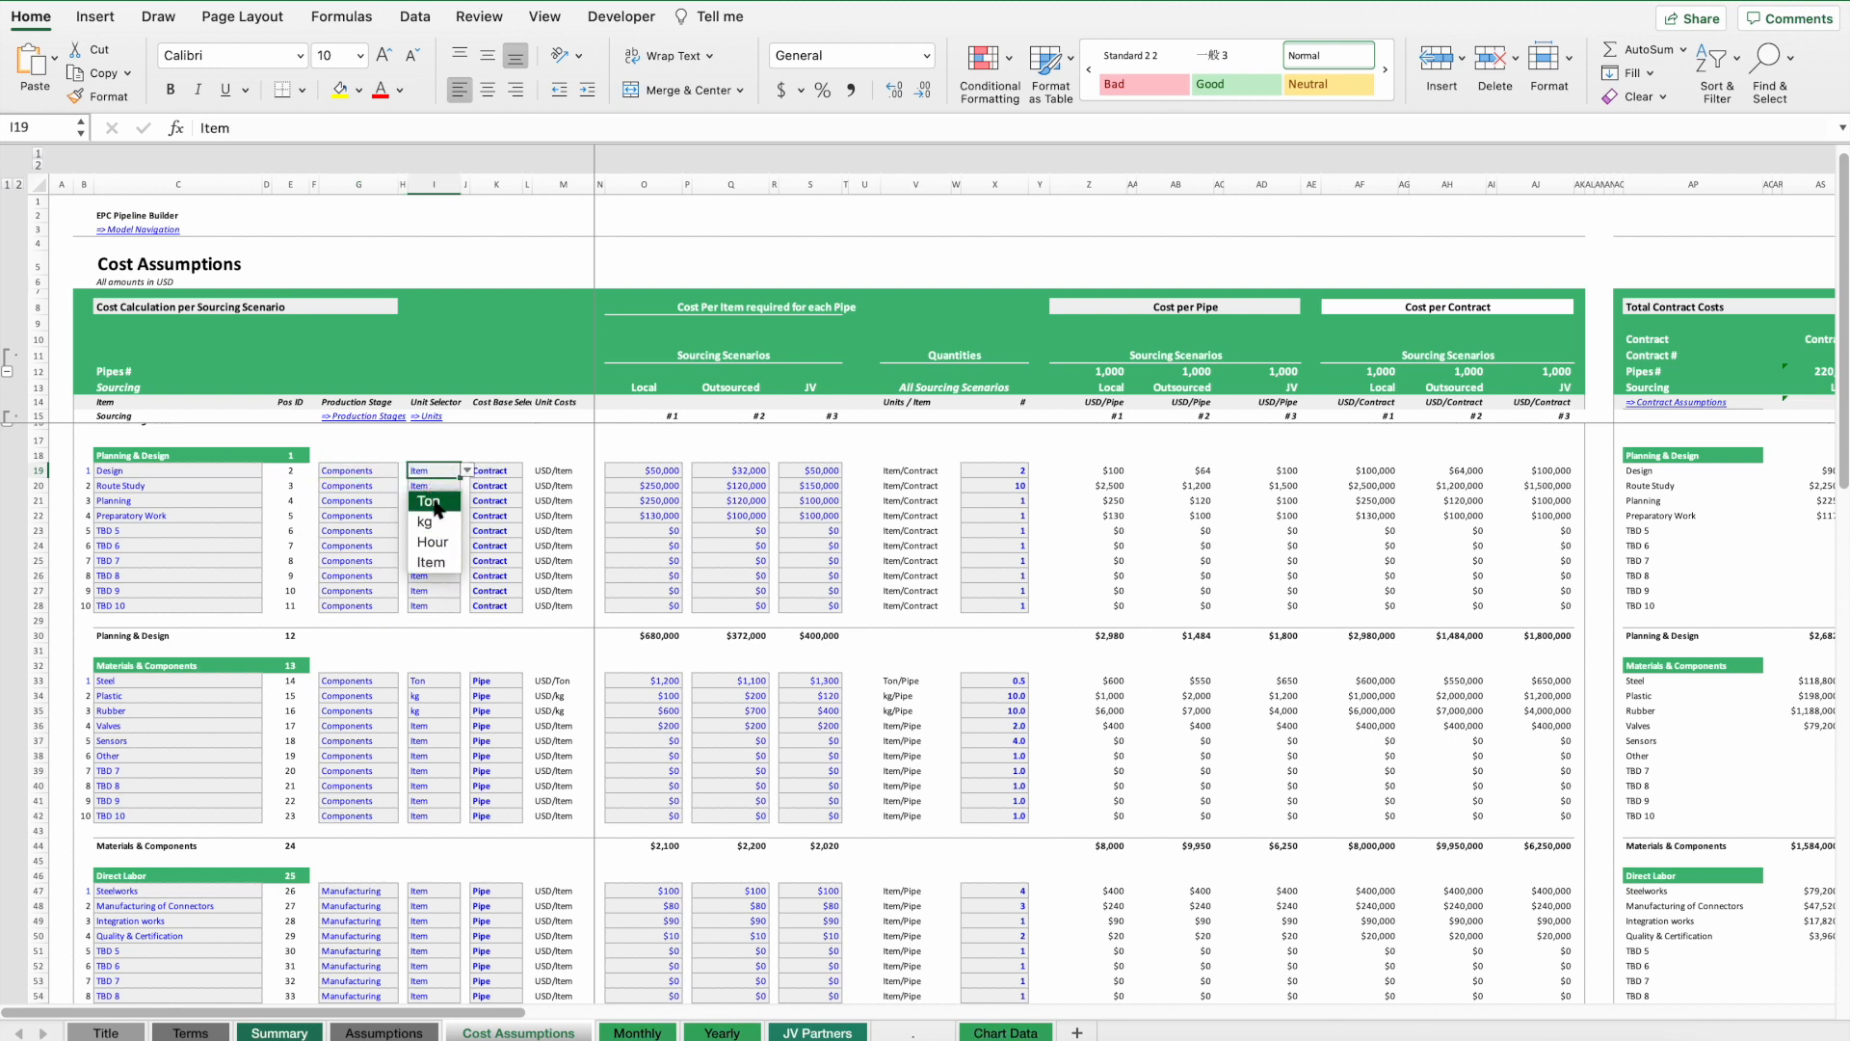
pyautogui.click(425, 432)
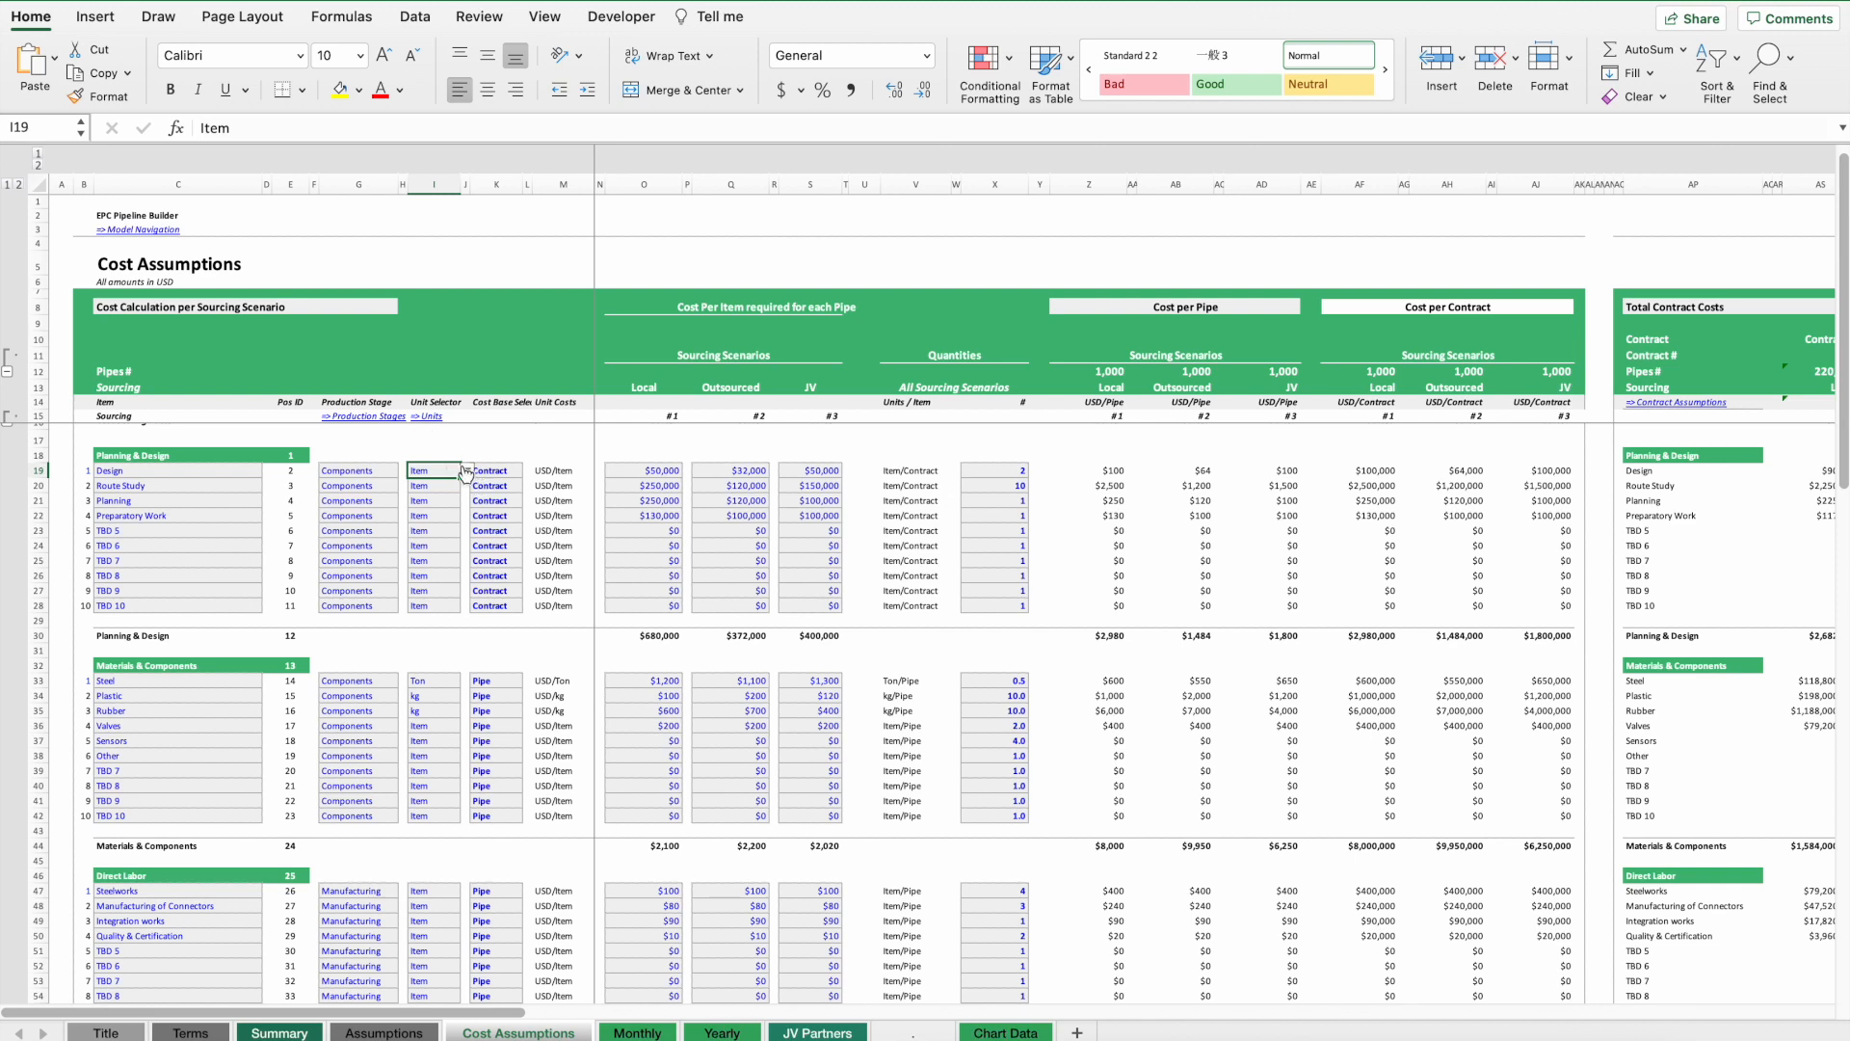
# Open the cost base selector list for the Design cost item, keep Contract, and inspect the sourcing scenario cost entries.
pyautogui.click(496, 470)
pyautogui.click(529, 470)
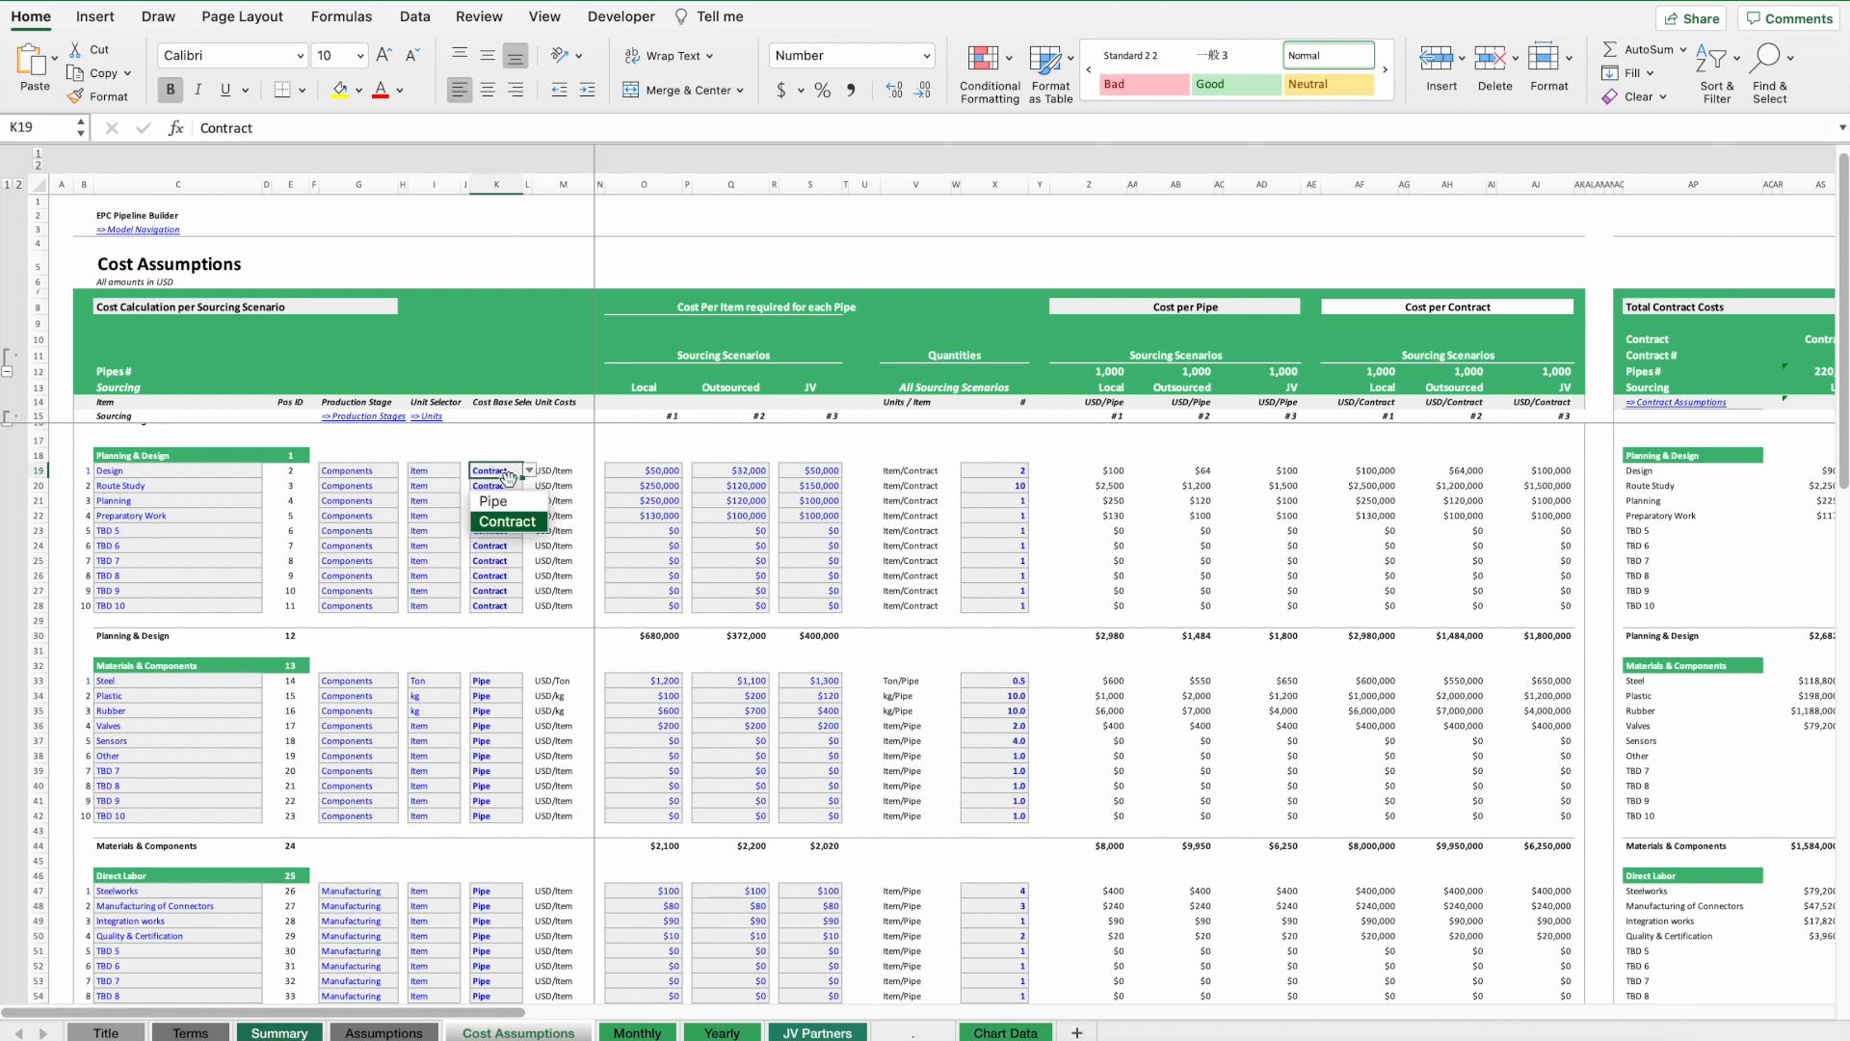
pyautogui.click(499, 522)
pyautogui.click(492, 680)
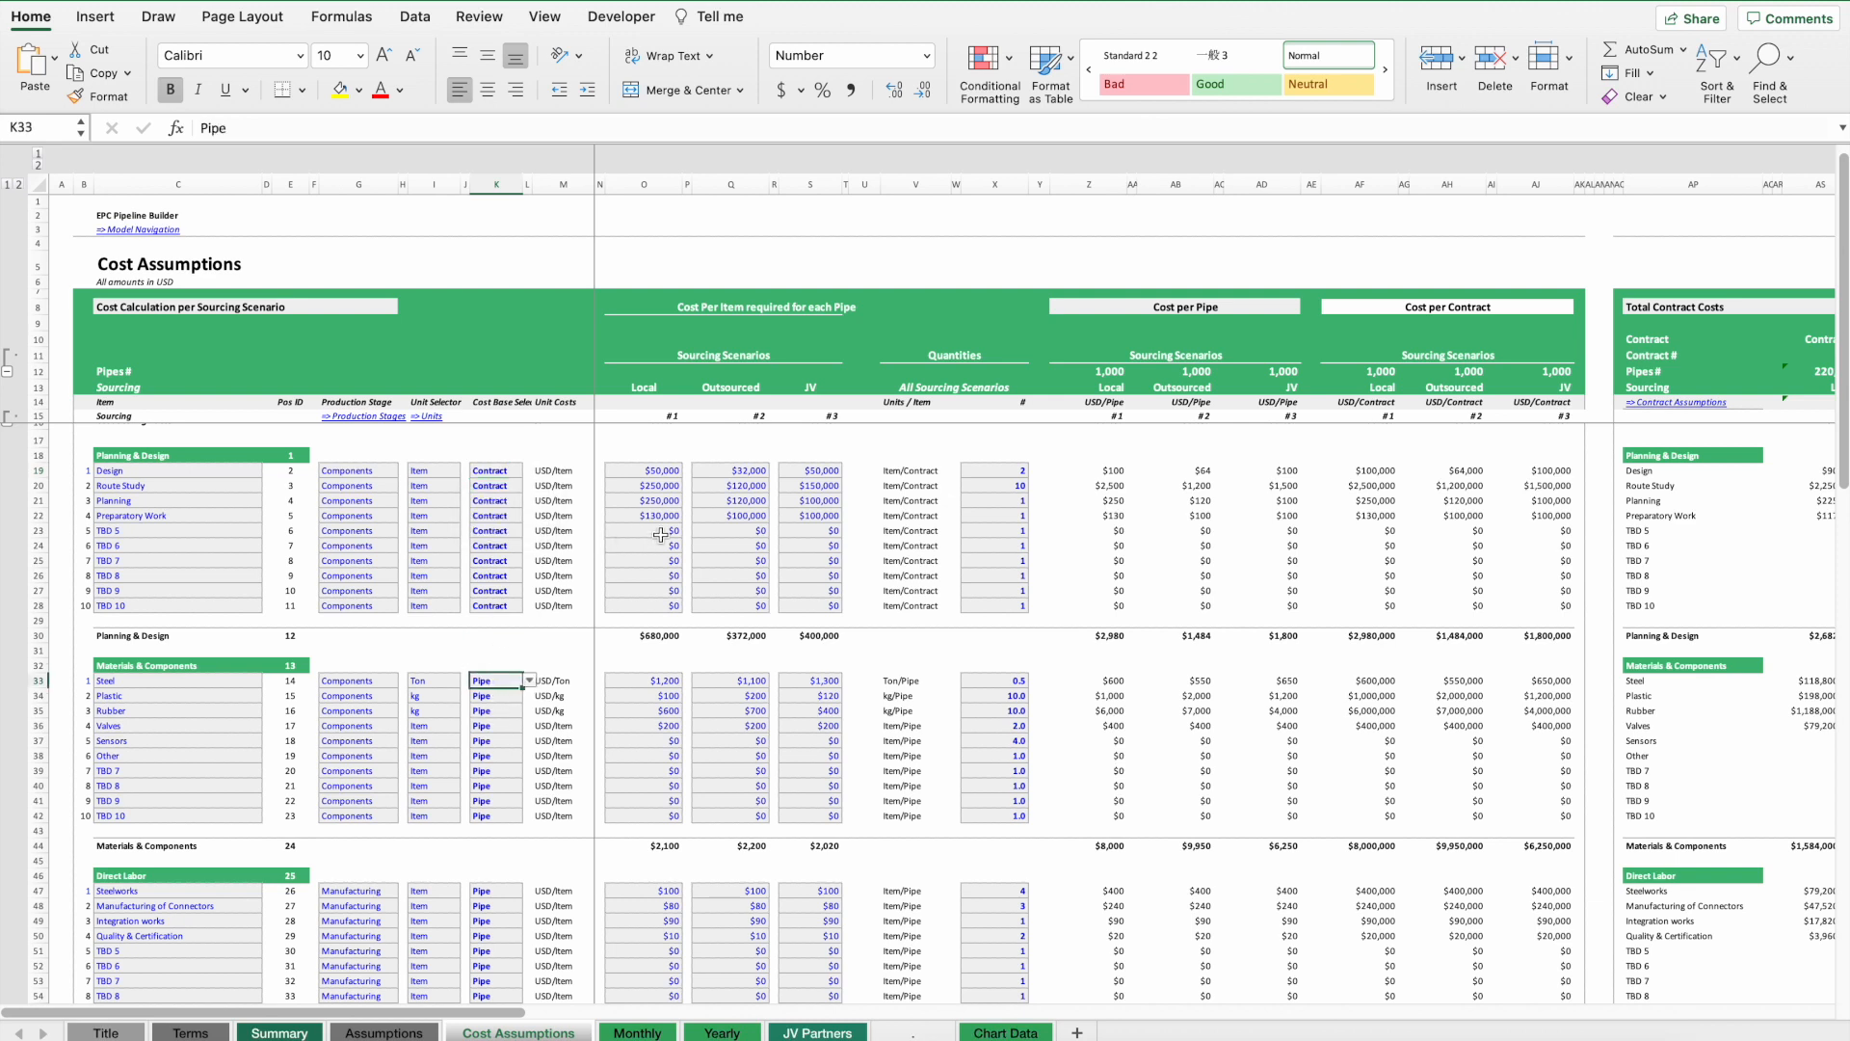
pyautogui.click(657, 469)
pyautogui.click(473, 476)
pyautogui.click(668, 474)
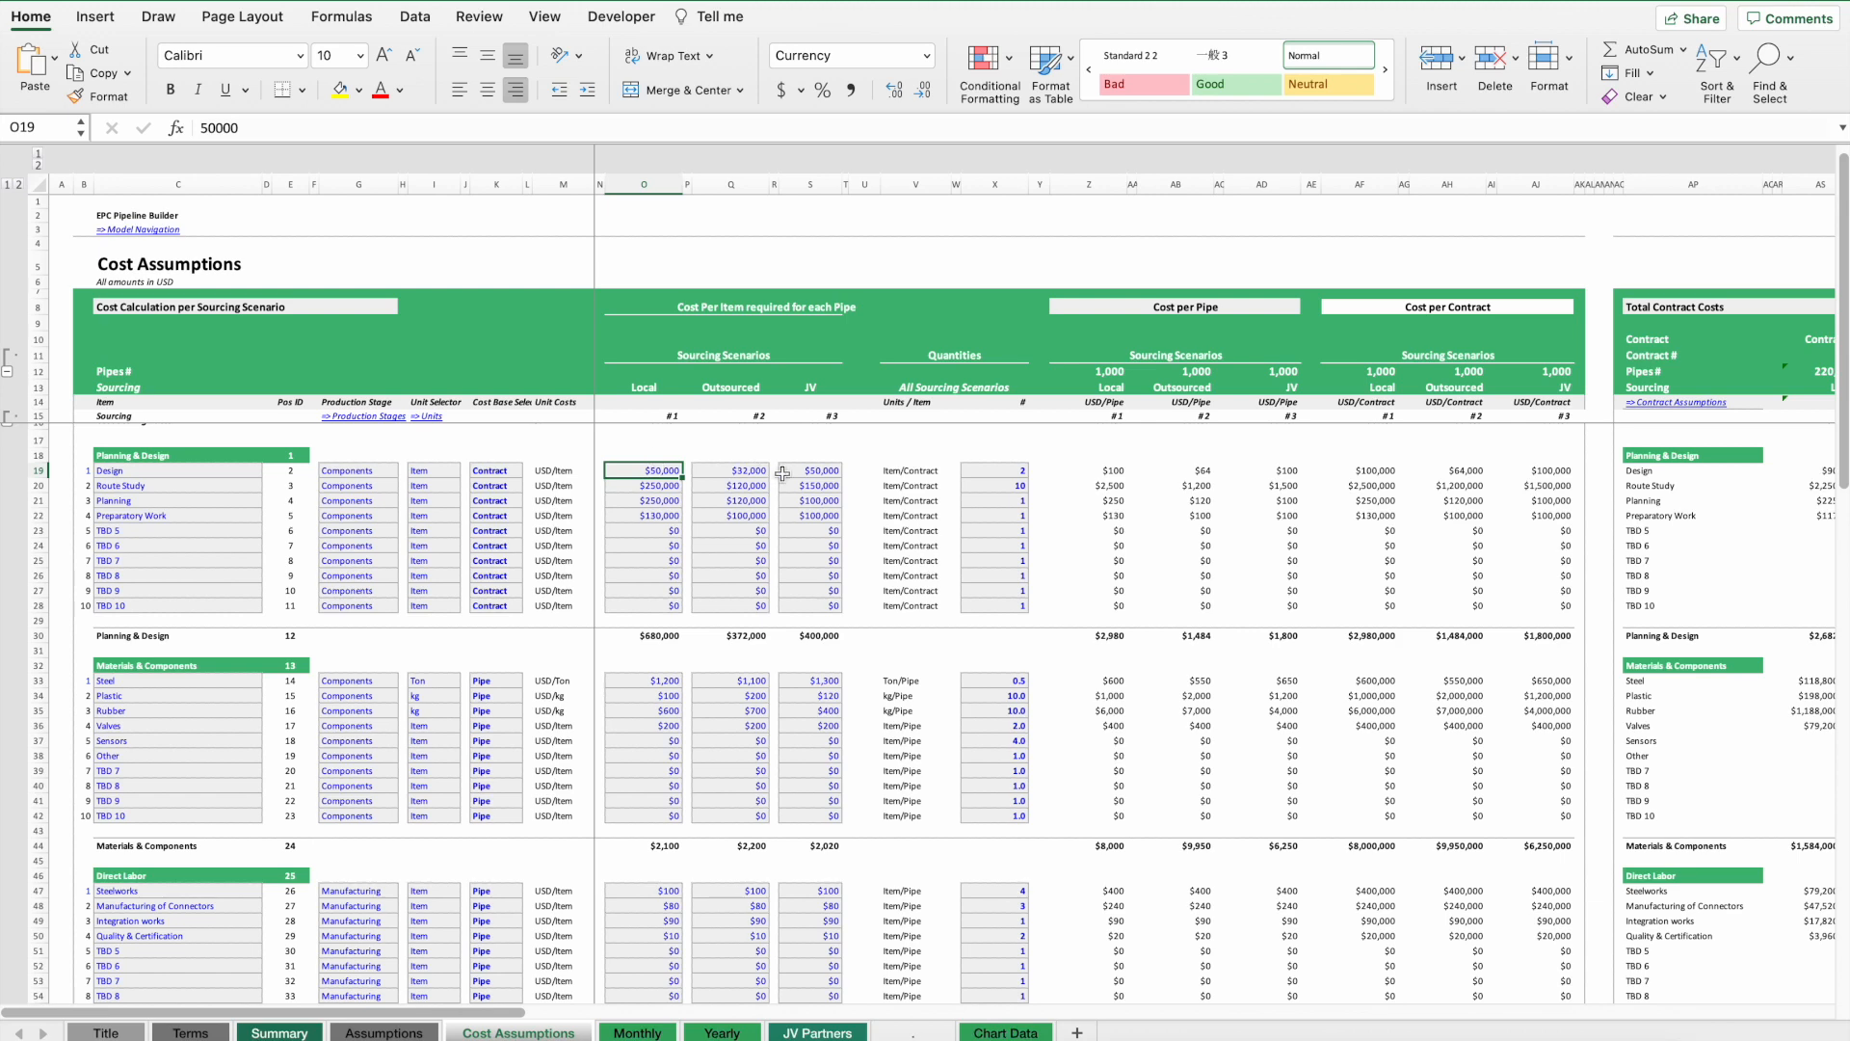
# Open Contract 1's sourcing scenario list on the Assumptions sheet and close it without changing anything.
pyautogui.click(380, 1033)
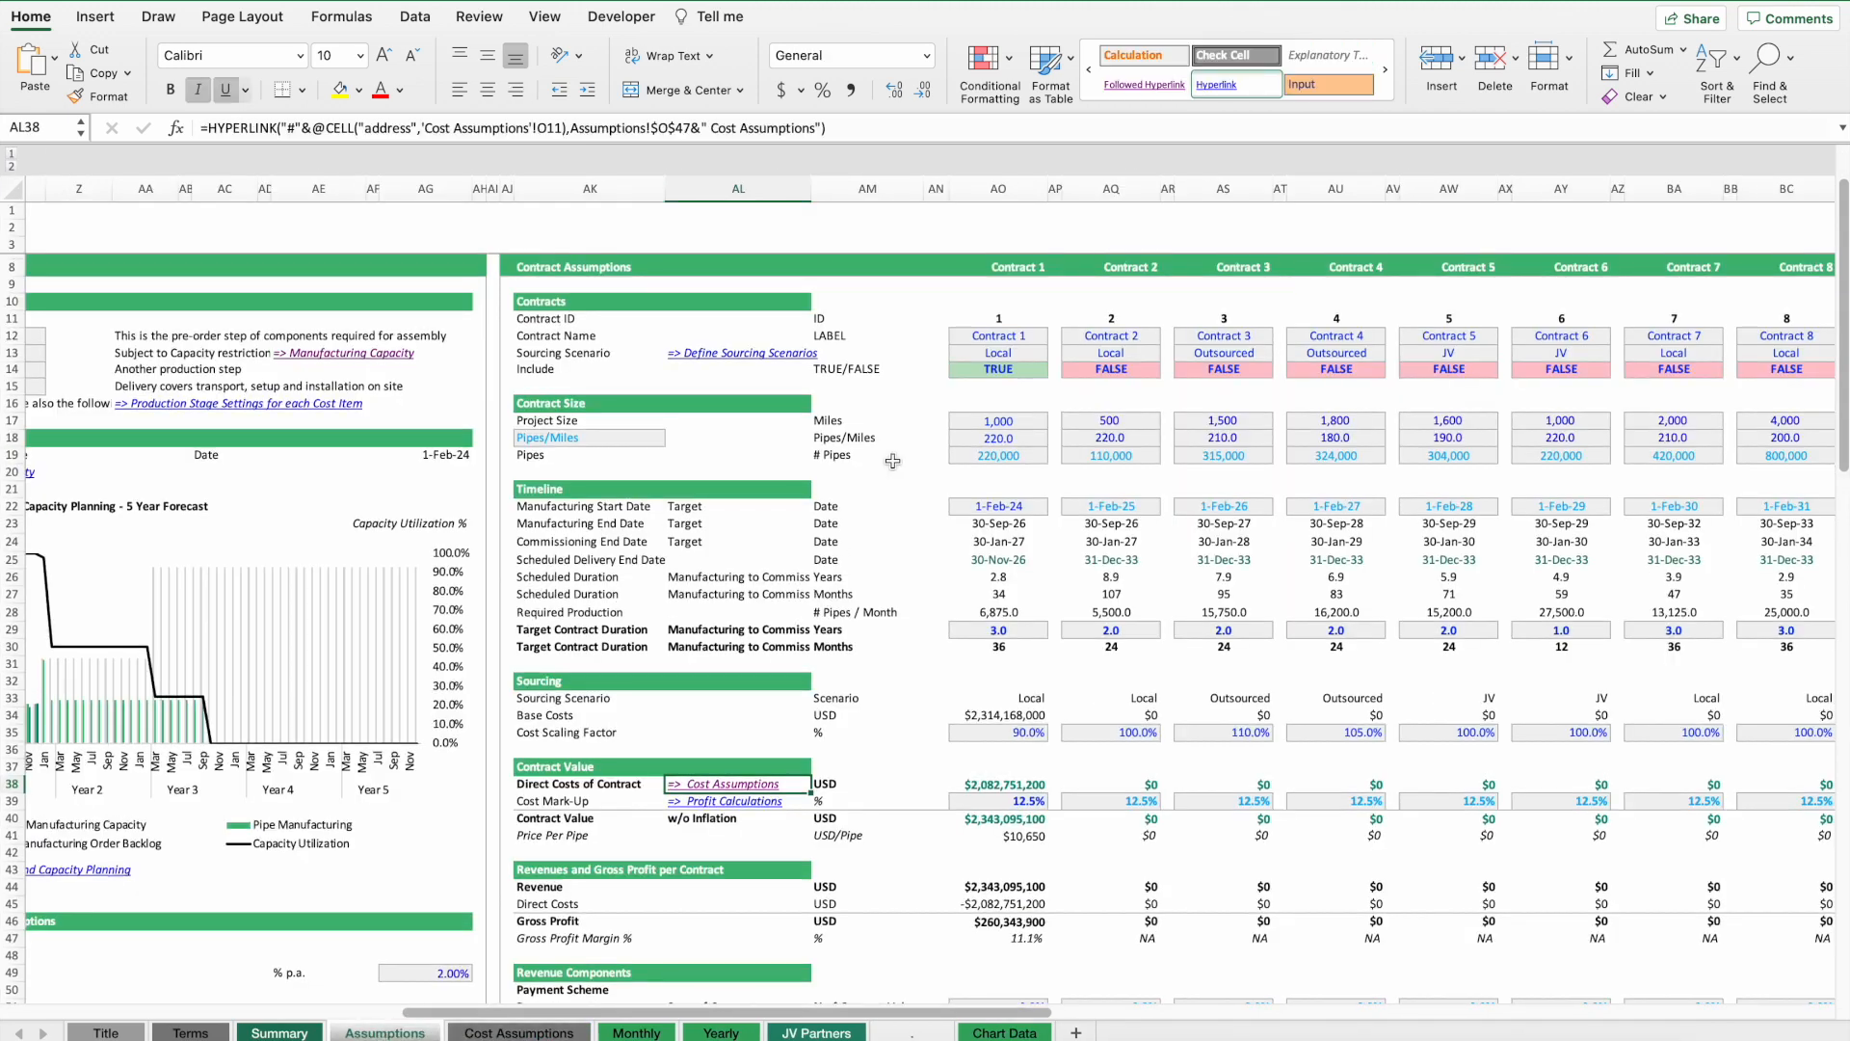
pyautogui.click(994, 355)
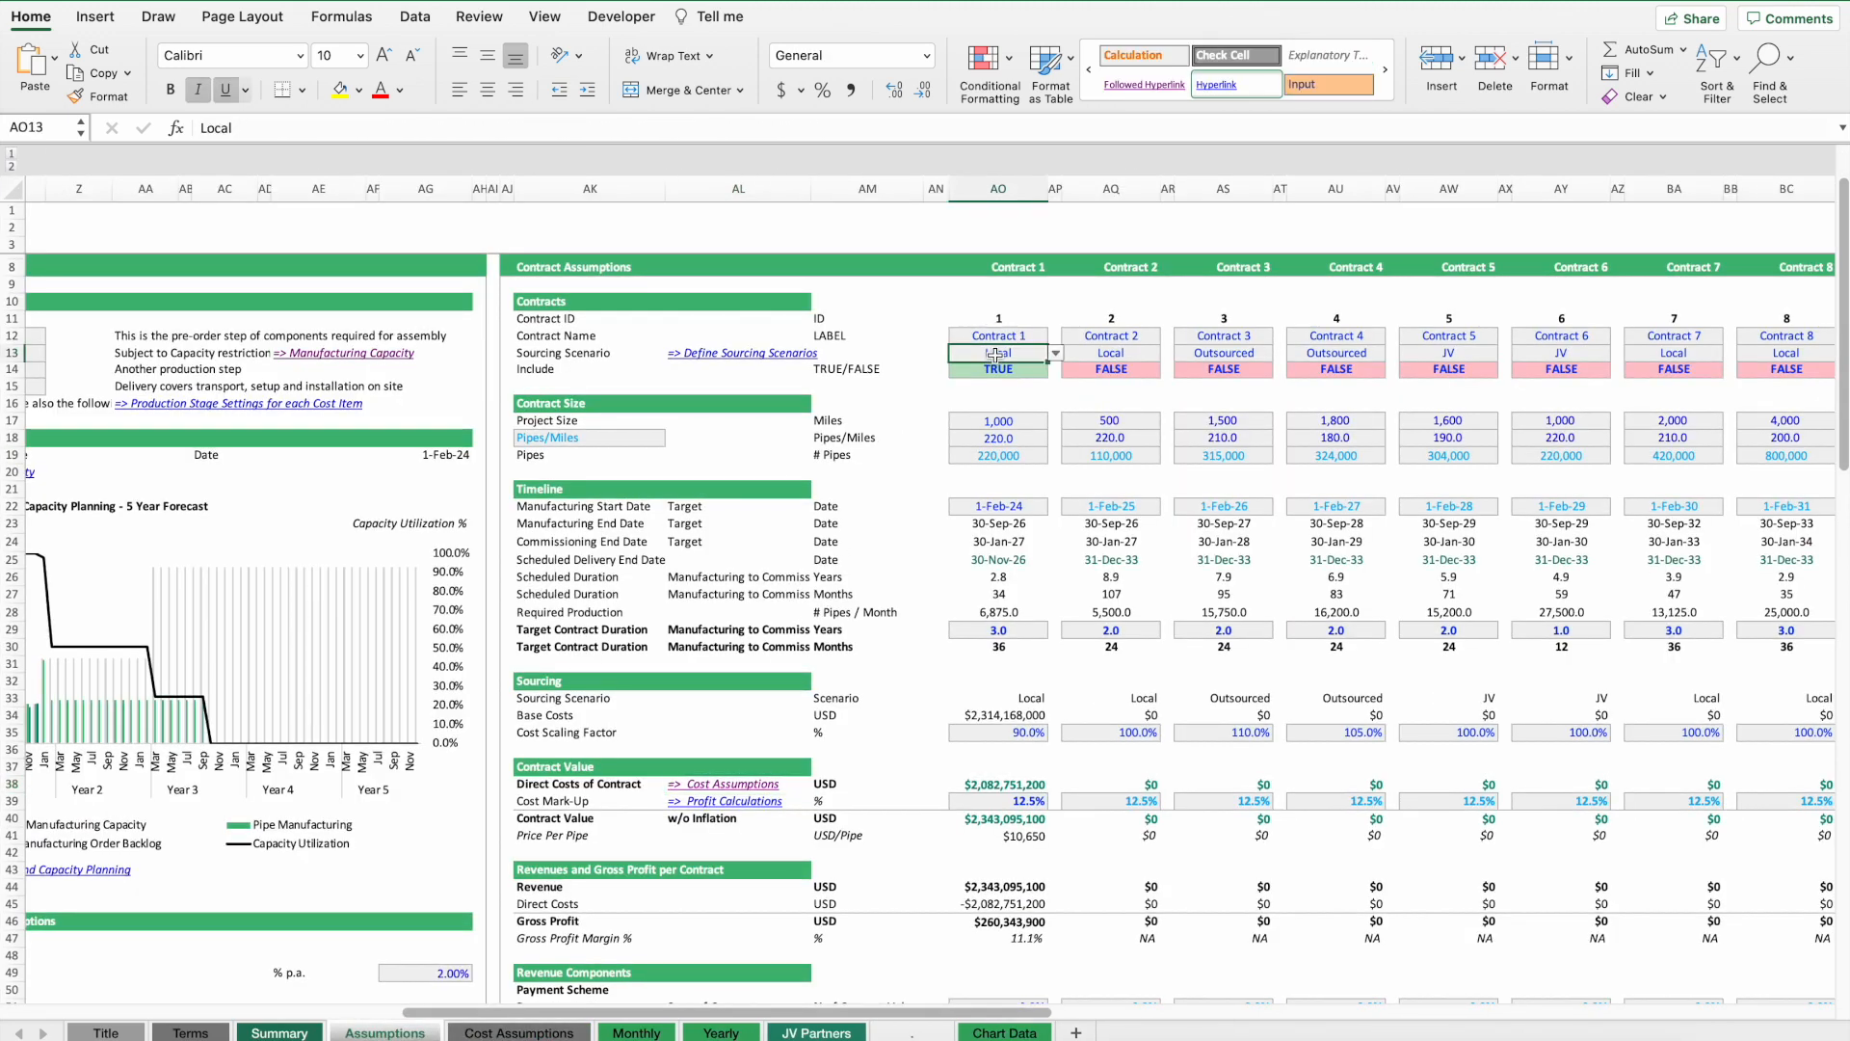
pyautogui.click(1056, 353)
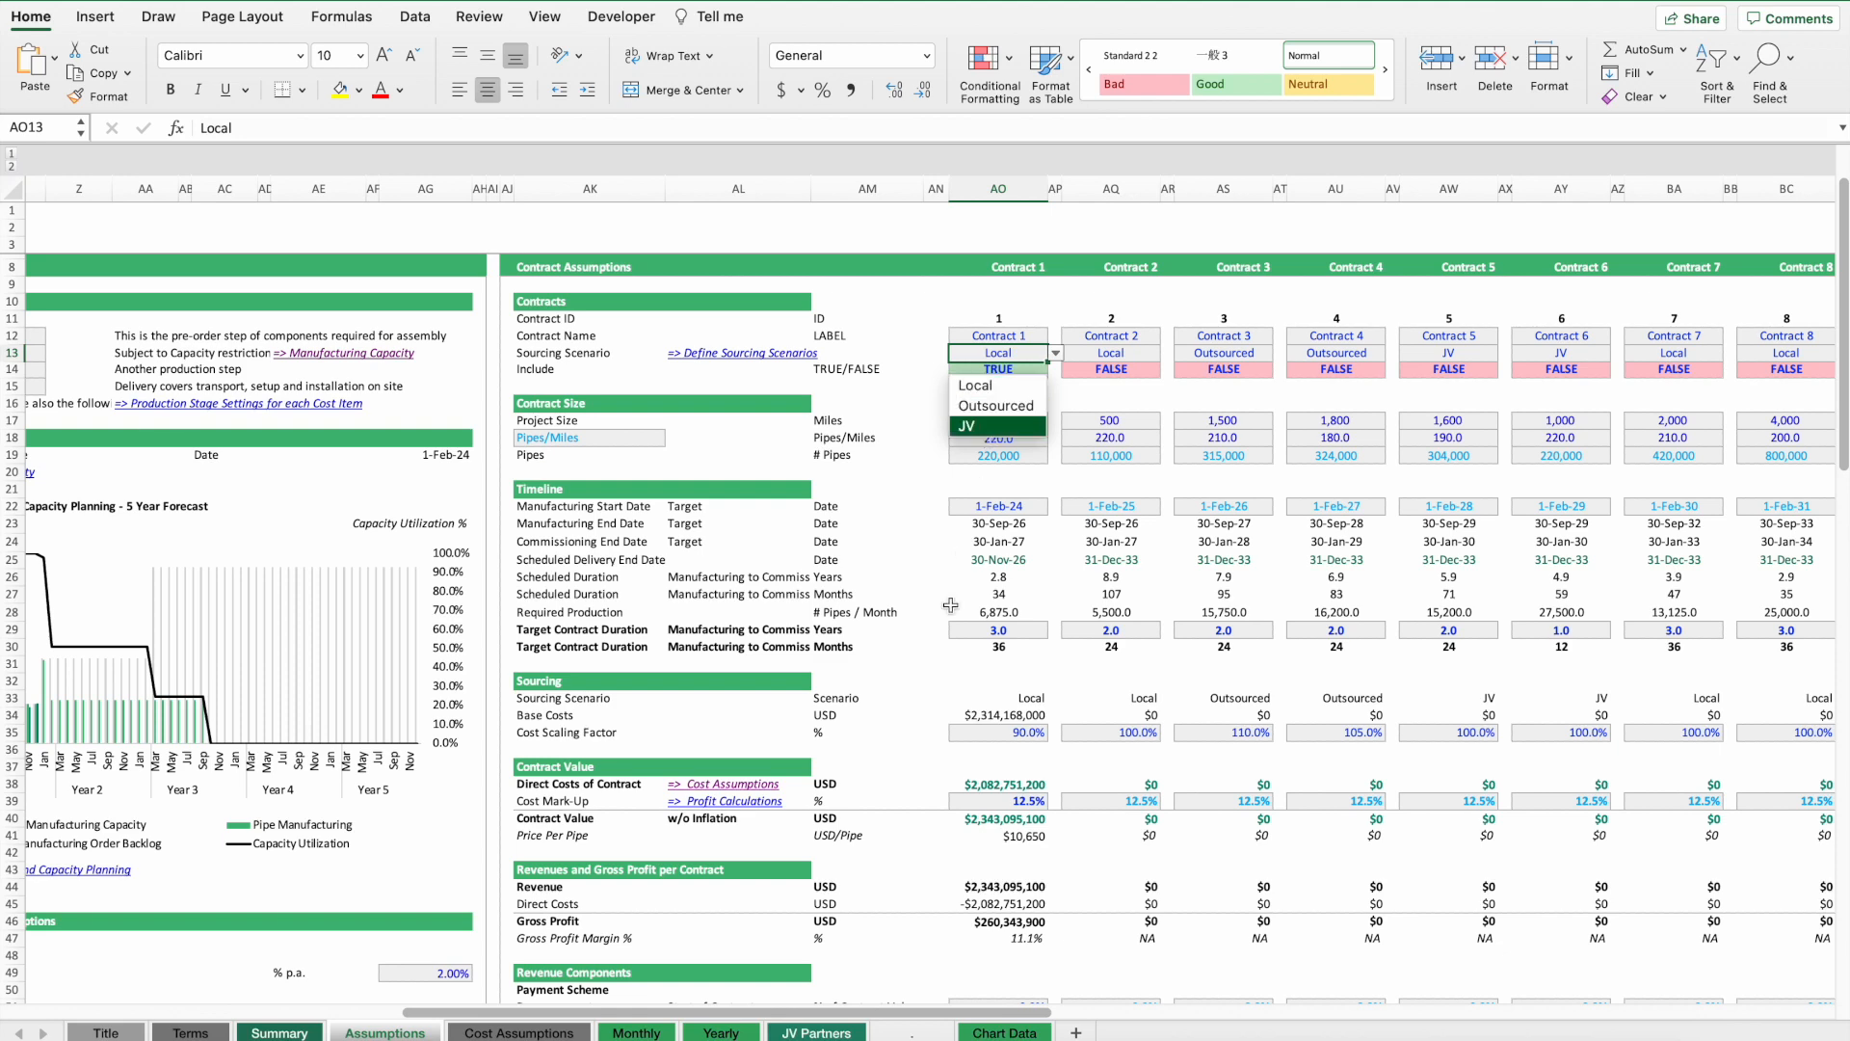
pyautogui.press('Escape')
# Examine the cost per pipe, cost per contract and total contract cost columns on the Cost Assumptions sheet.
pyautogui.click(537, 1032)
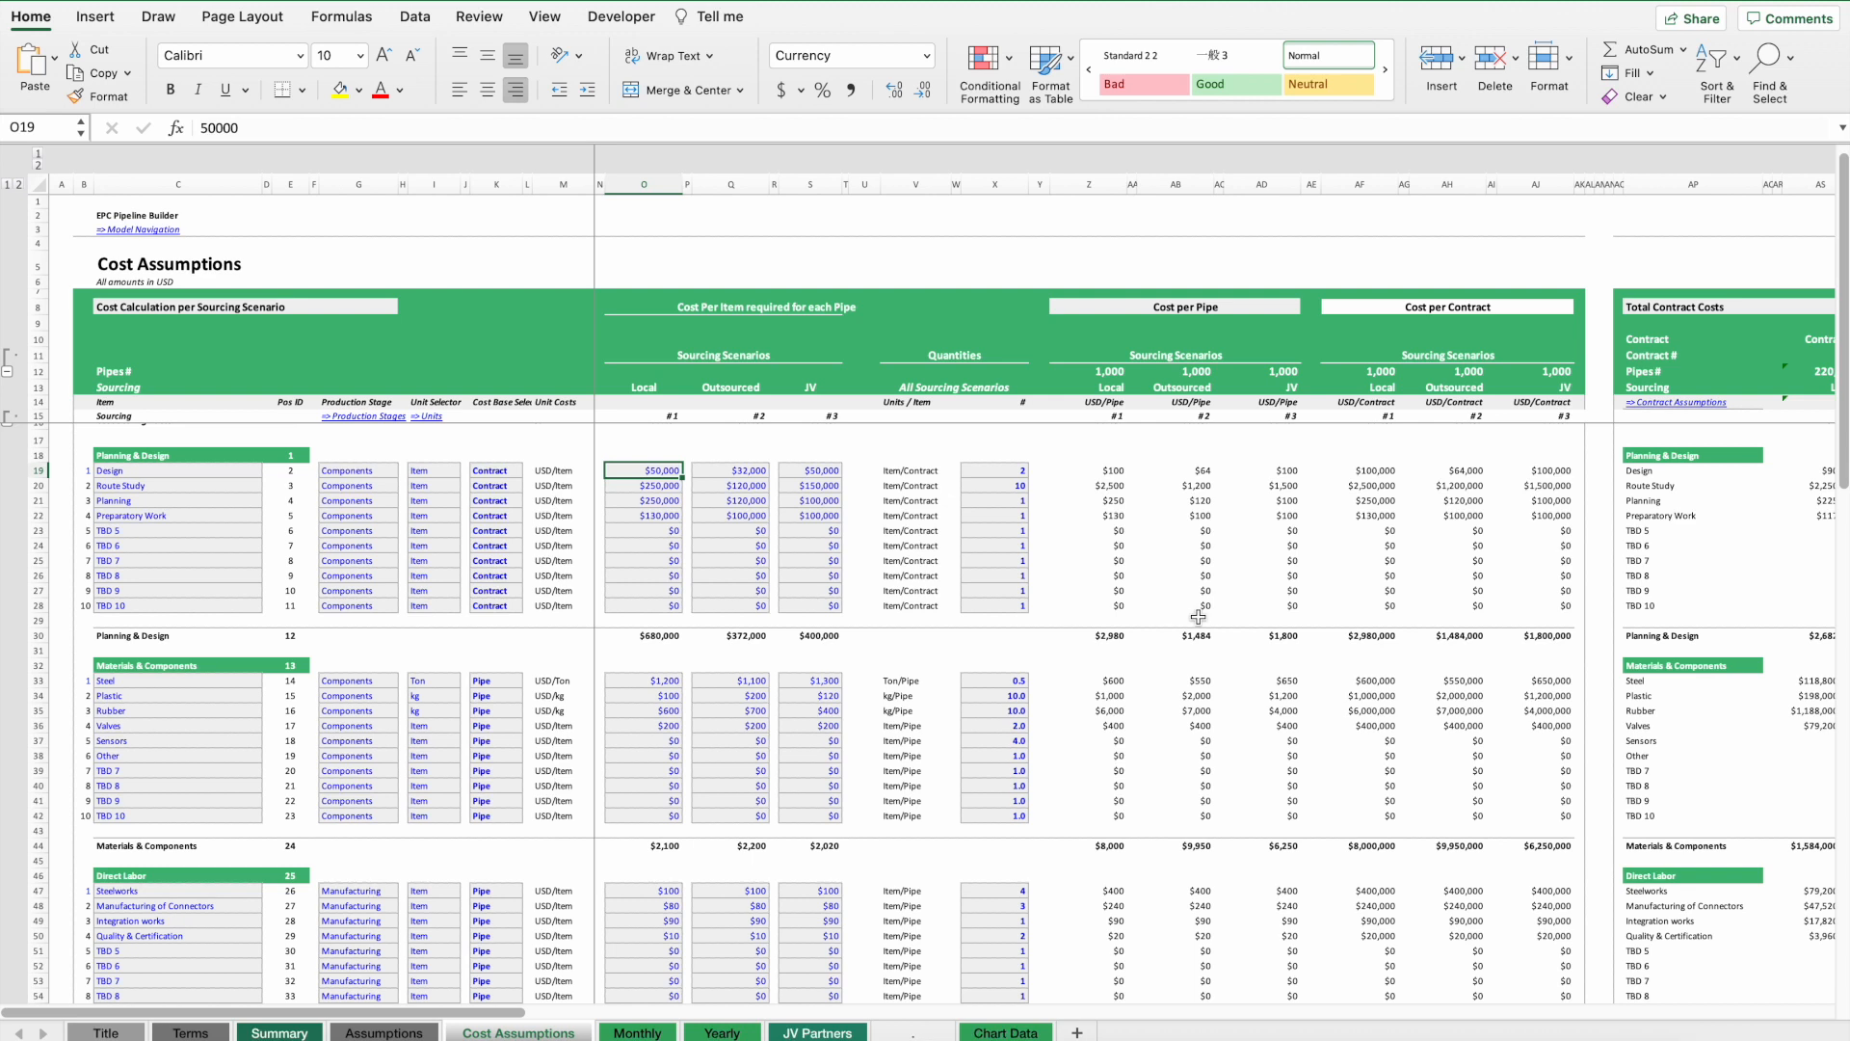
pyautogui.moveTo(1219, 621); pyautogui.dragTo(1174, 543)
pyautogui.click(1109, 470)
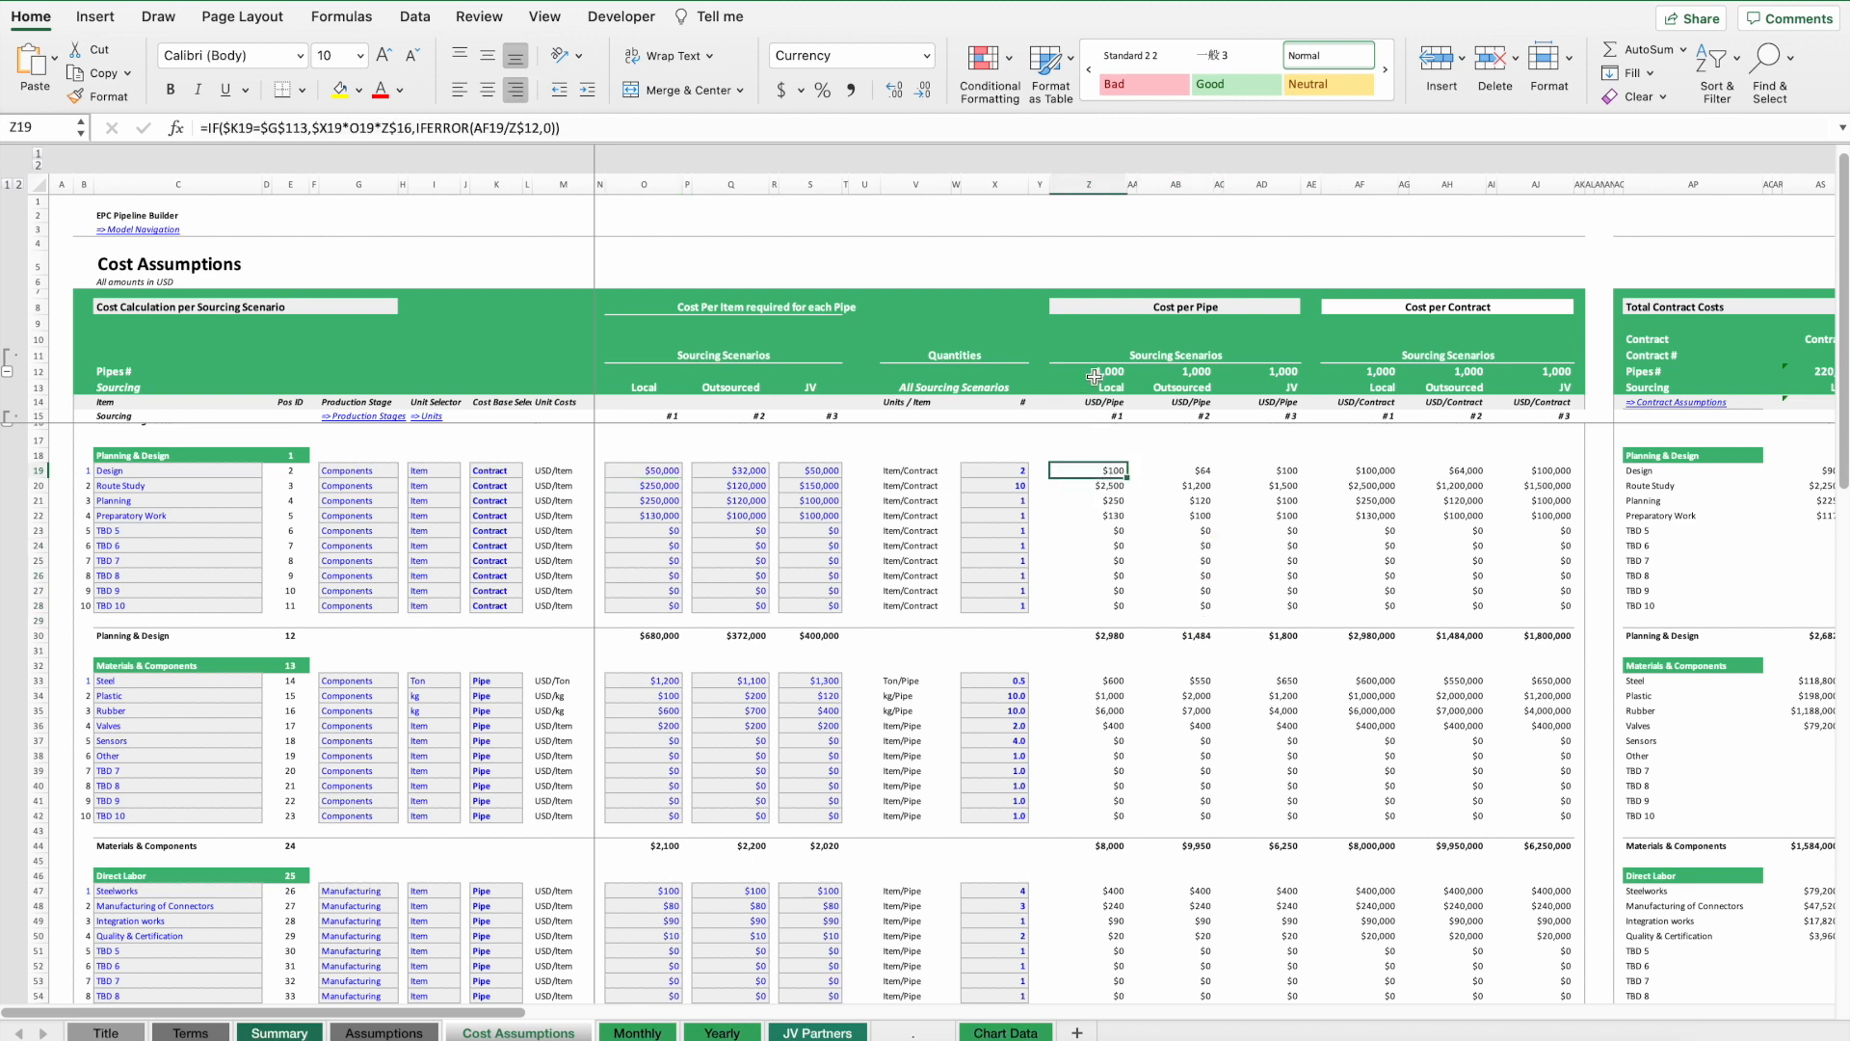
pyautogui.moveTo(1382, 472); pyautogui.dragTo(1536, 661)
pyautogui.hscroll(10, 1536, 661)
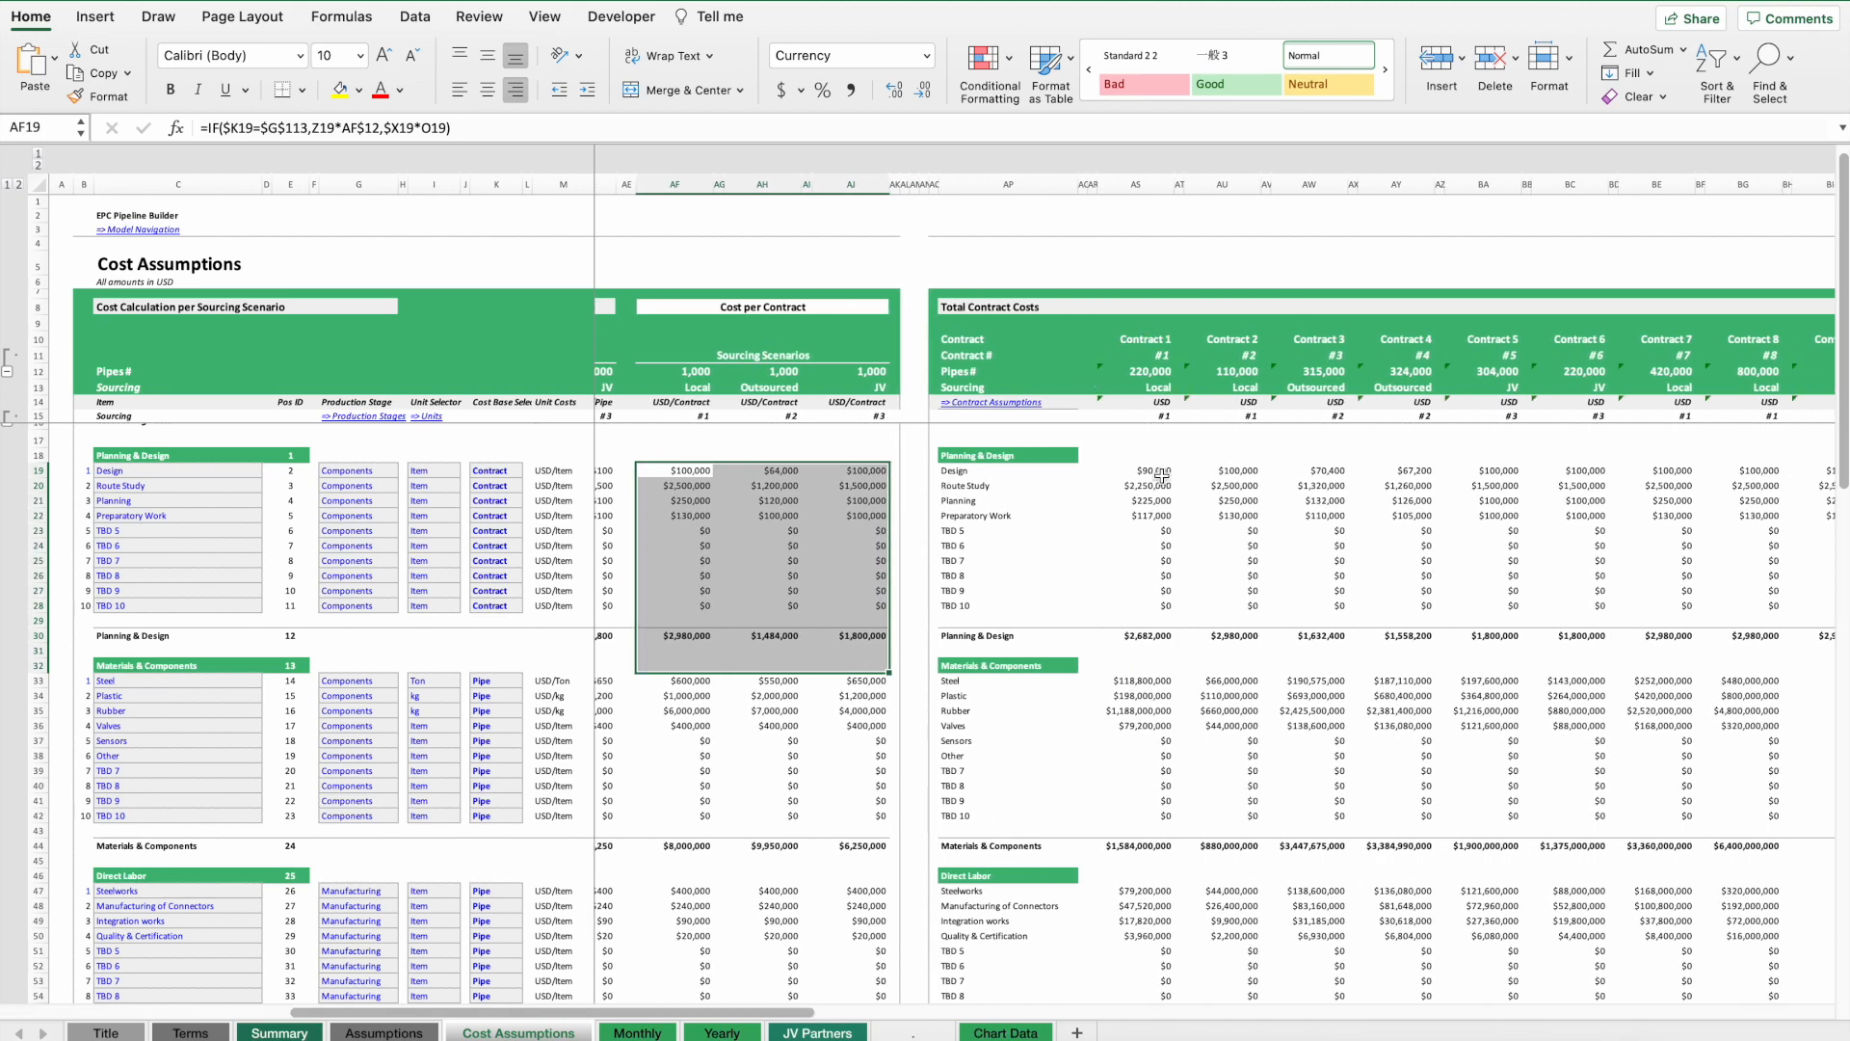
pyautogui.moveTo(1147, 472); pyautogui.dragTo(1150, 601)
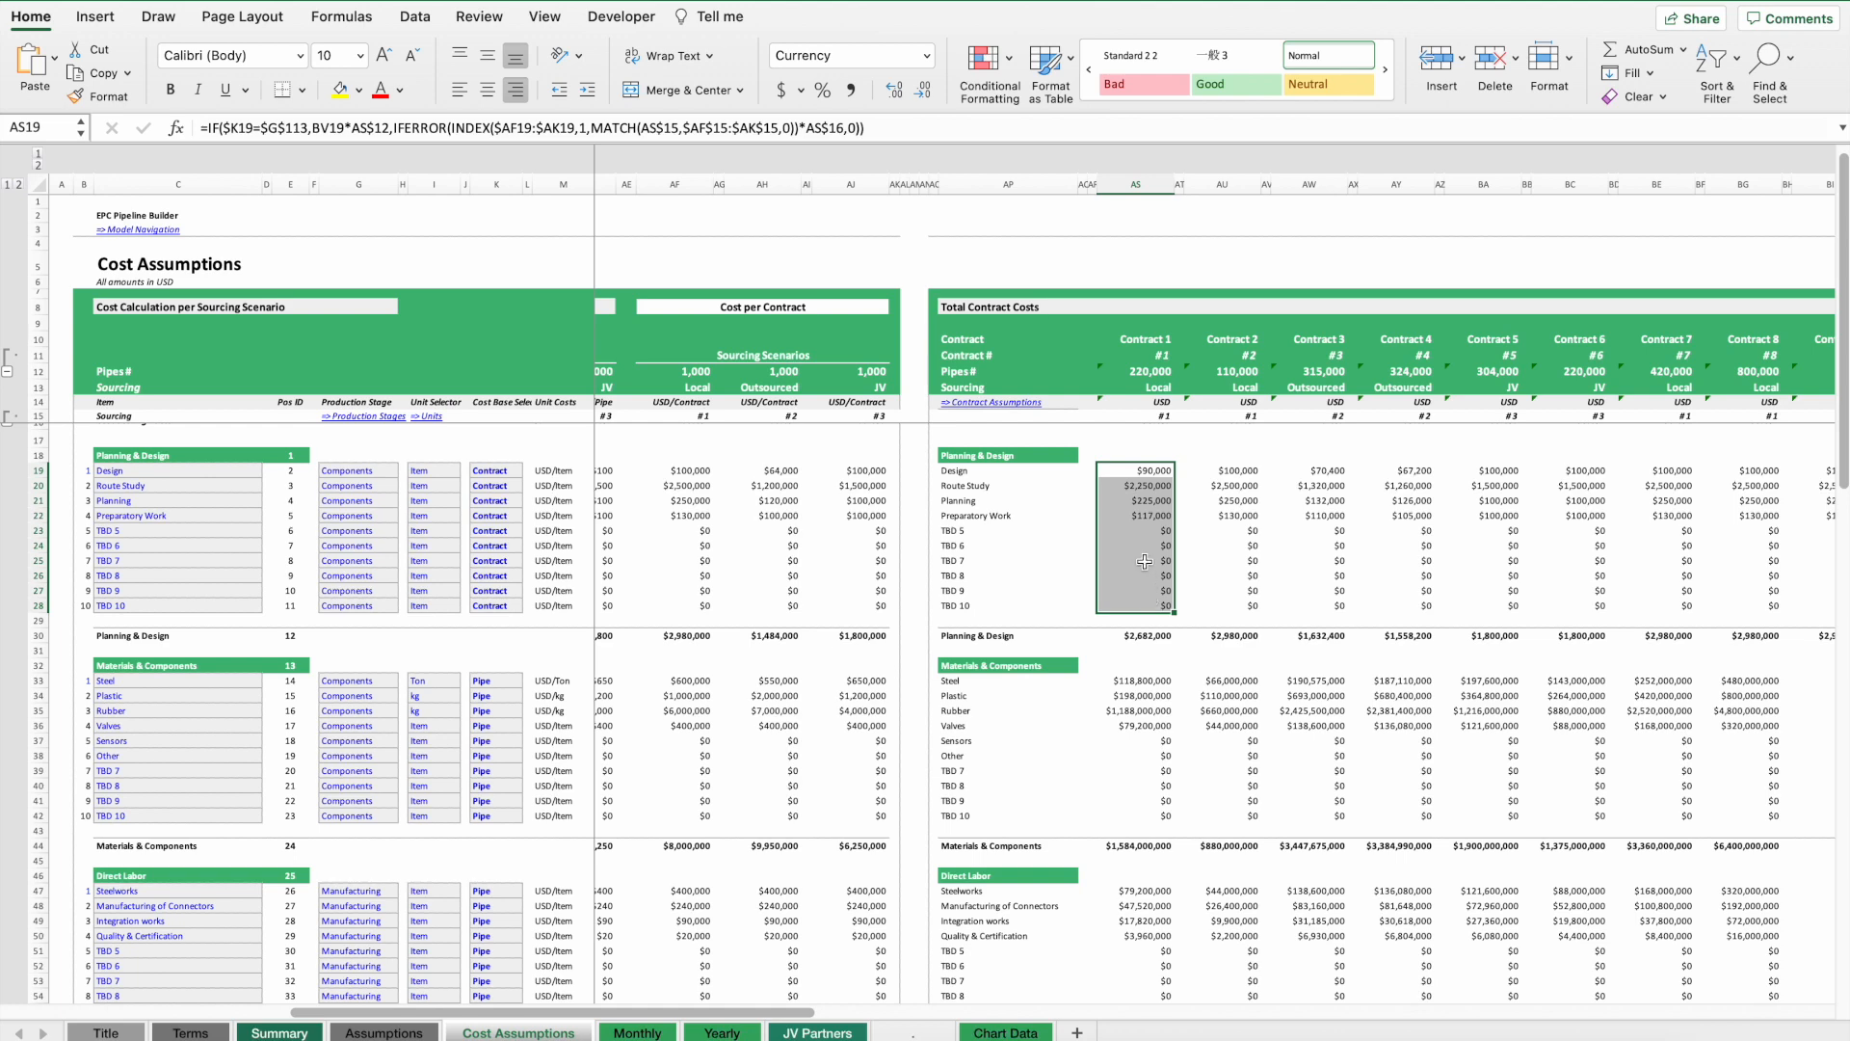
pyautogui.hscroll(-6, 1133, 535)
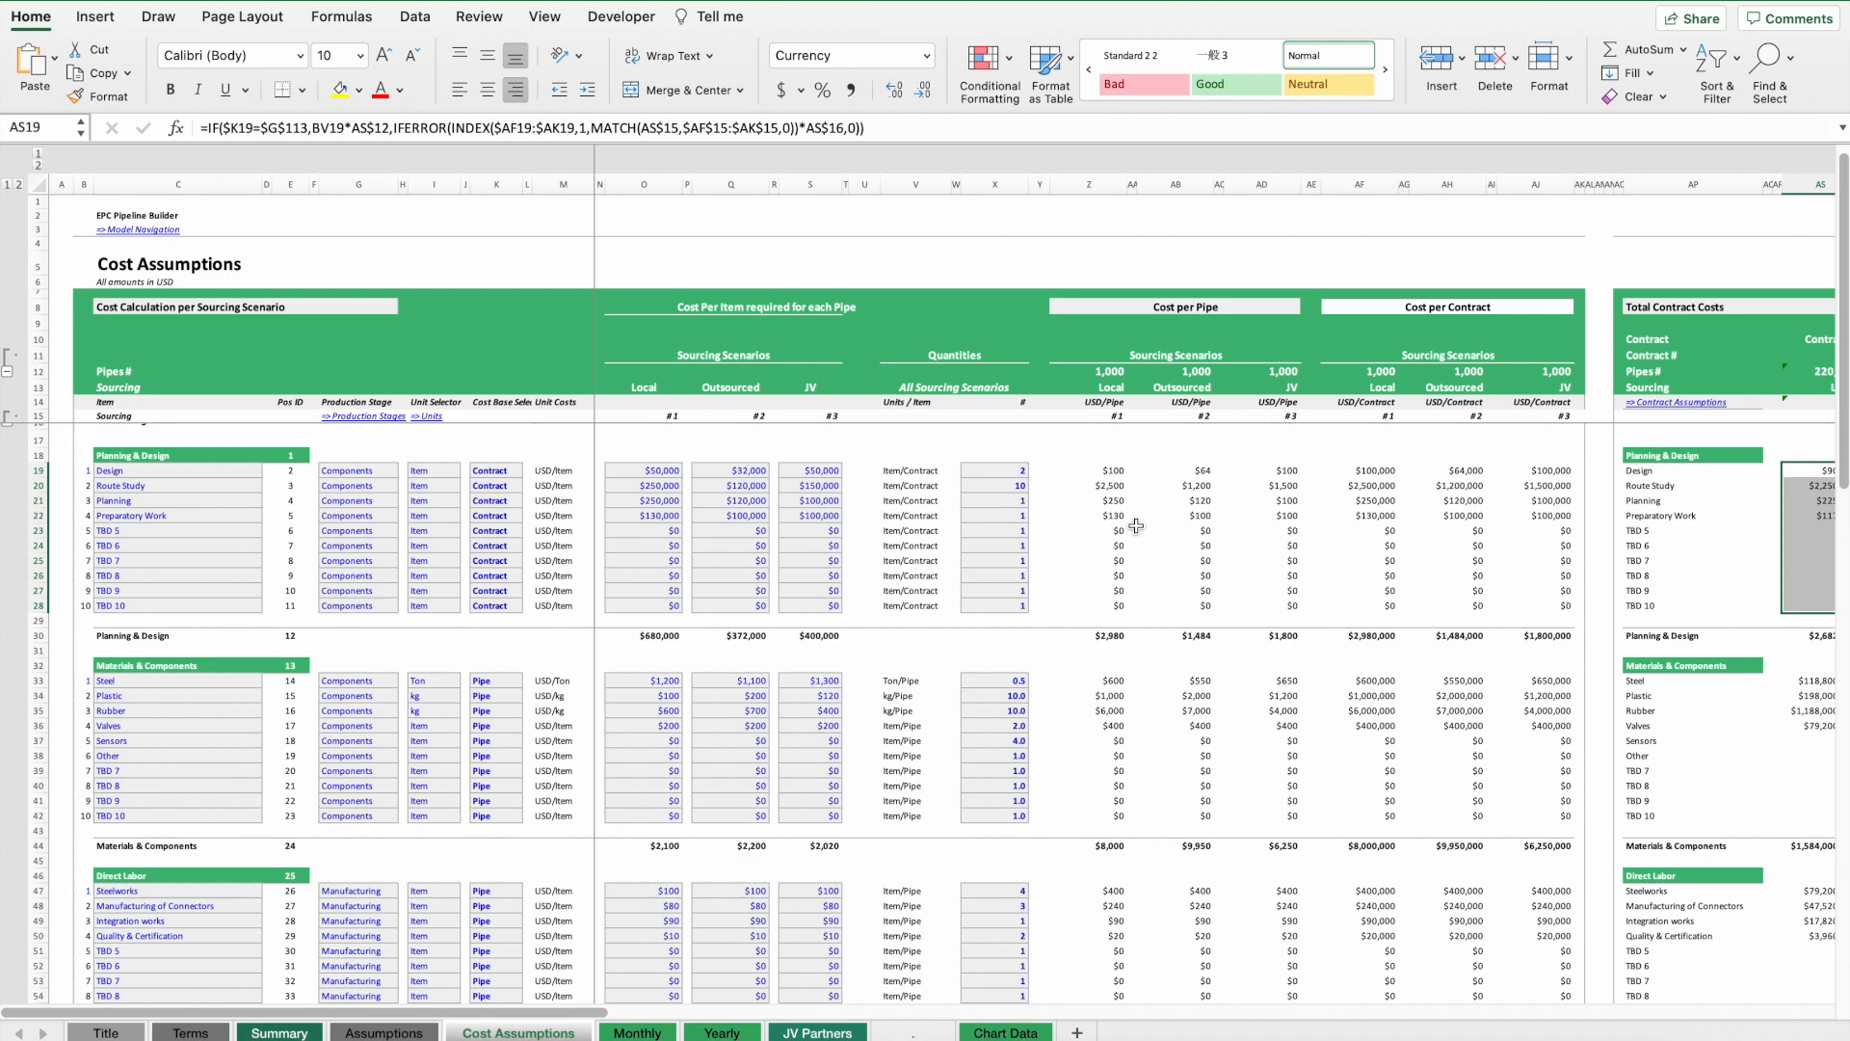
pyautogui.hscroll(6, 953, 766)
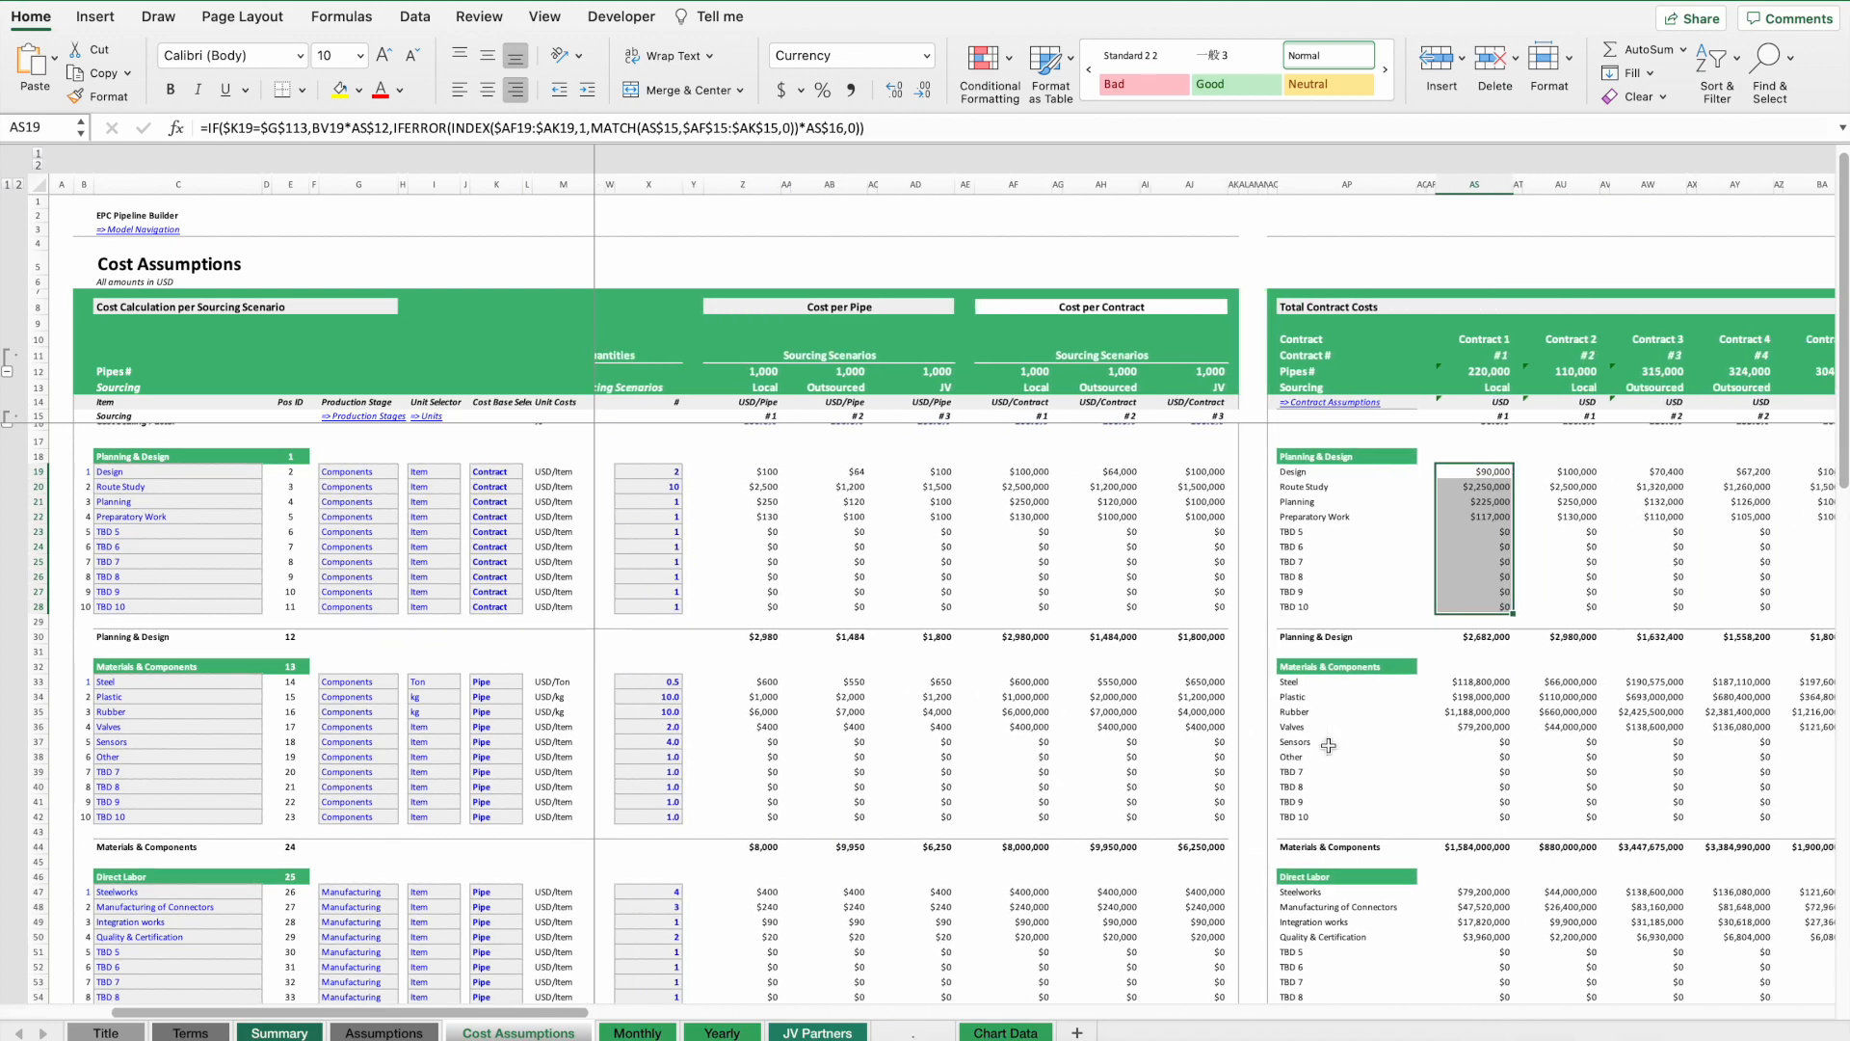
pyautogui.scroll(-15, 953, 766)
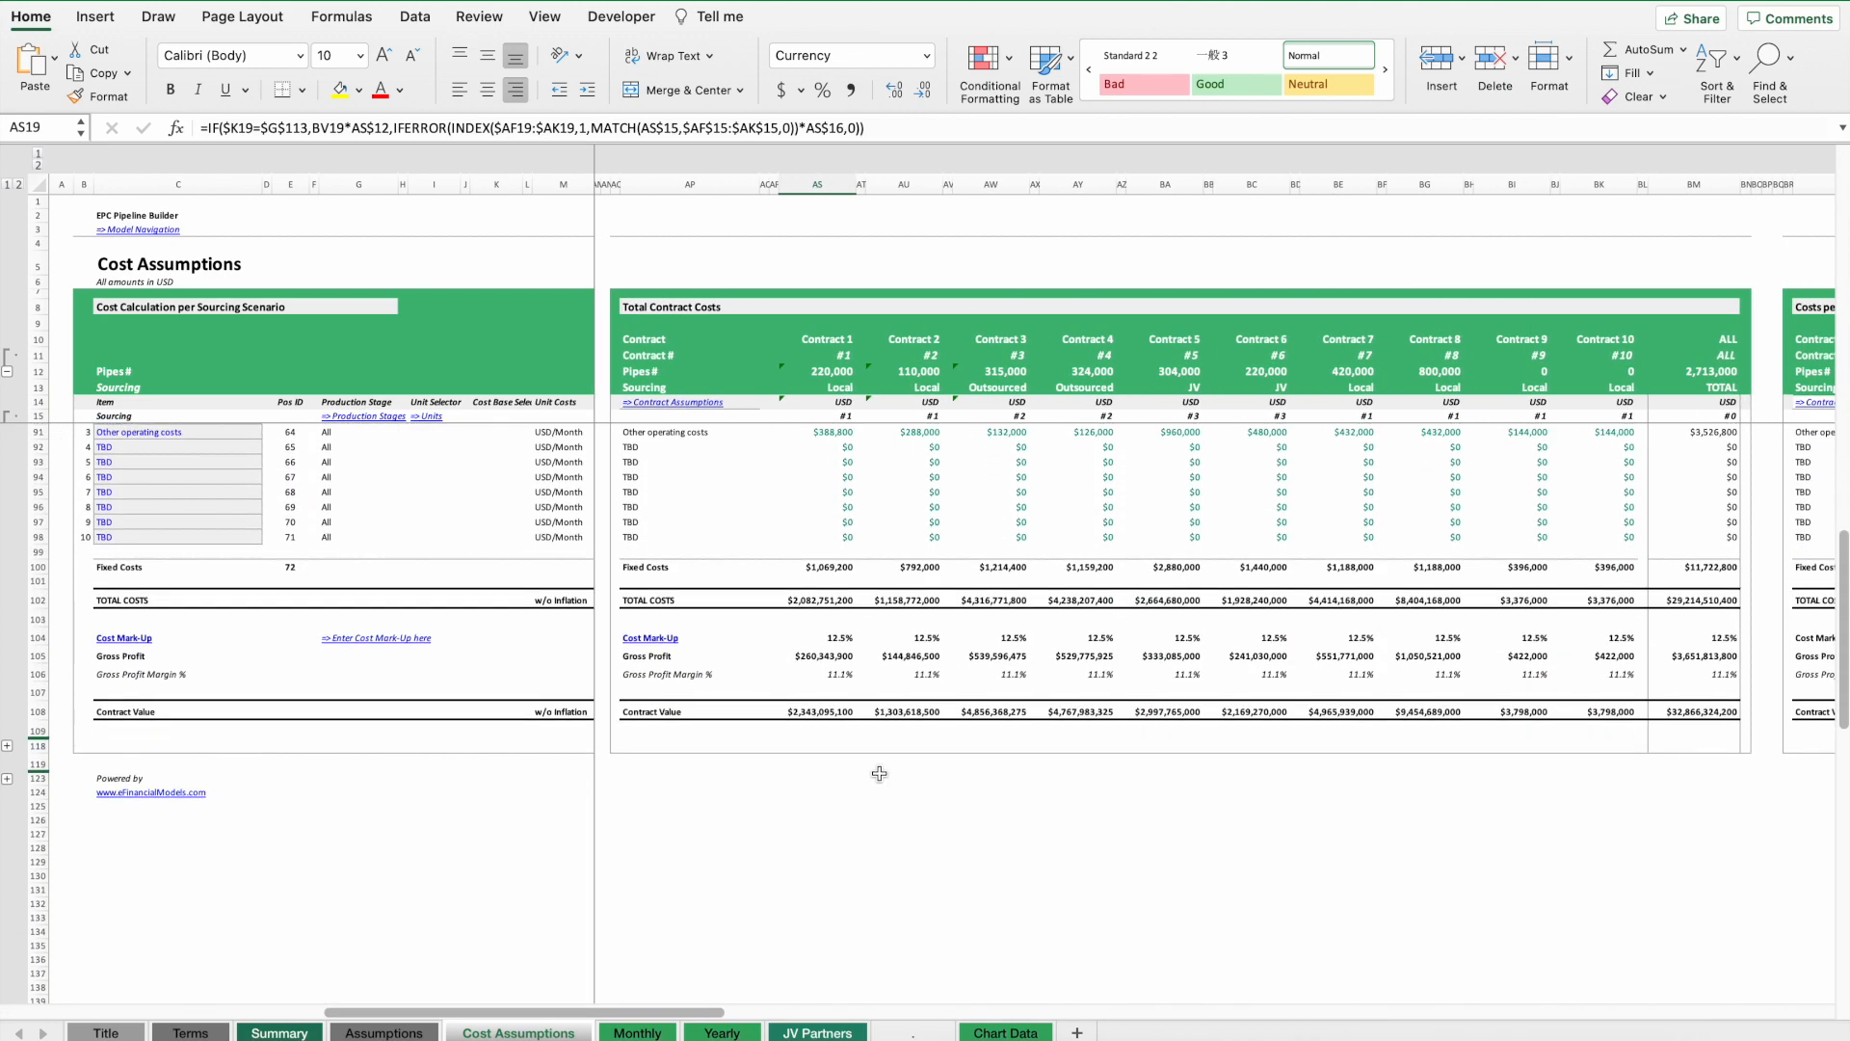
pyautogui.scroll(1, 840, 644)
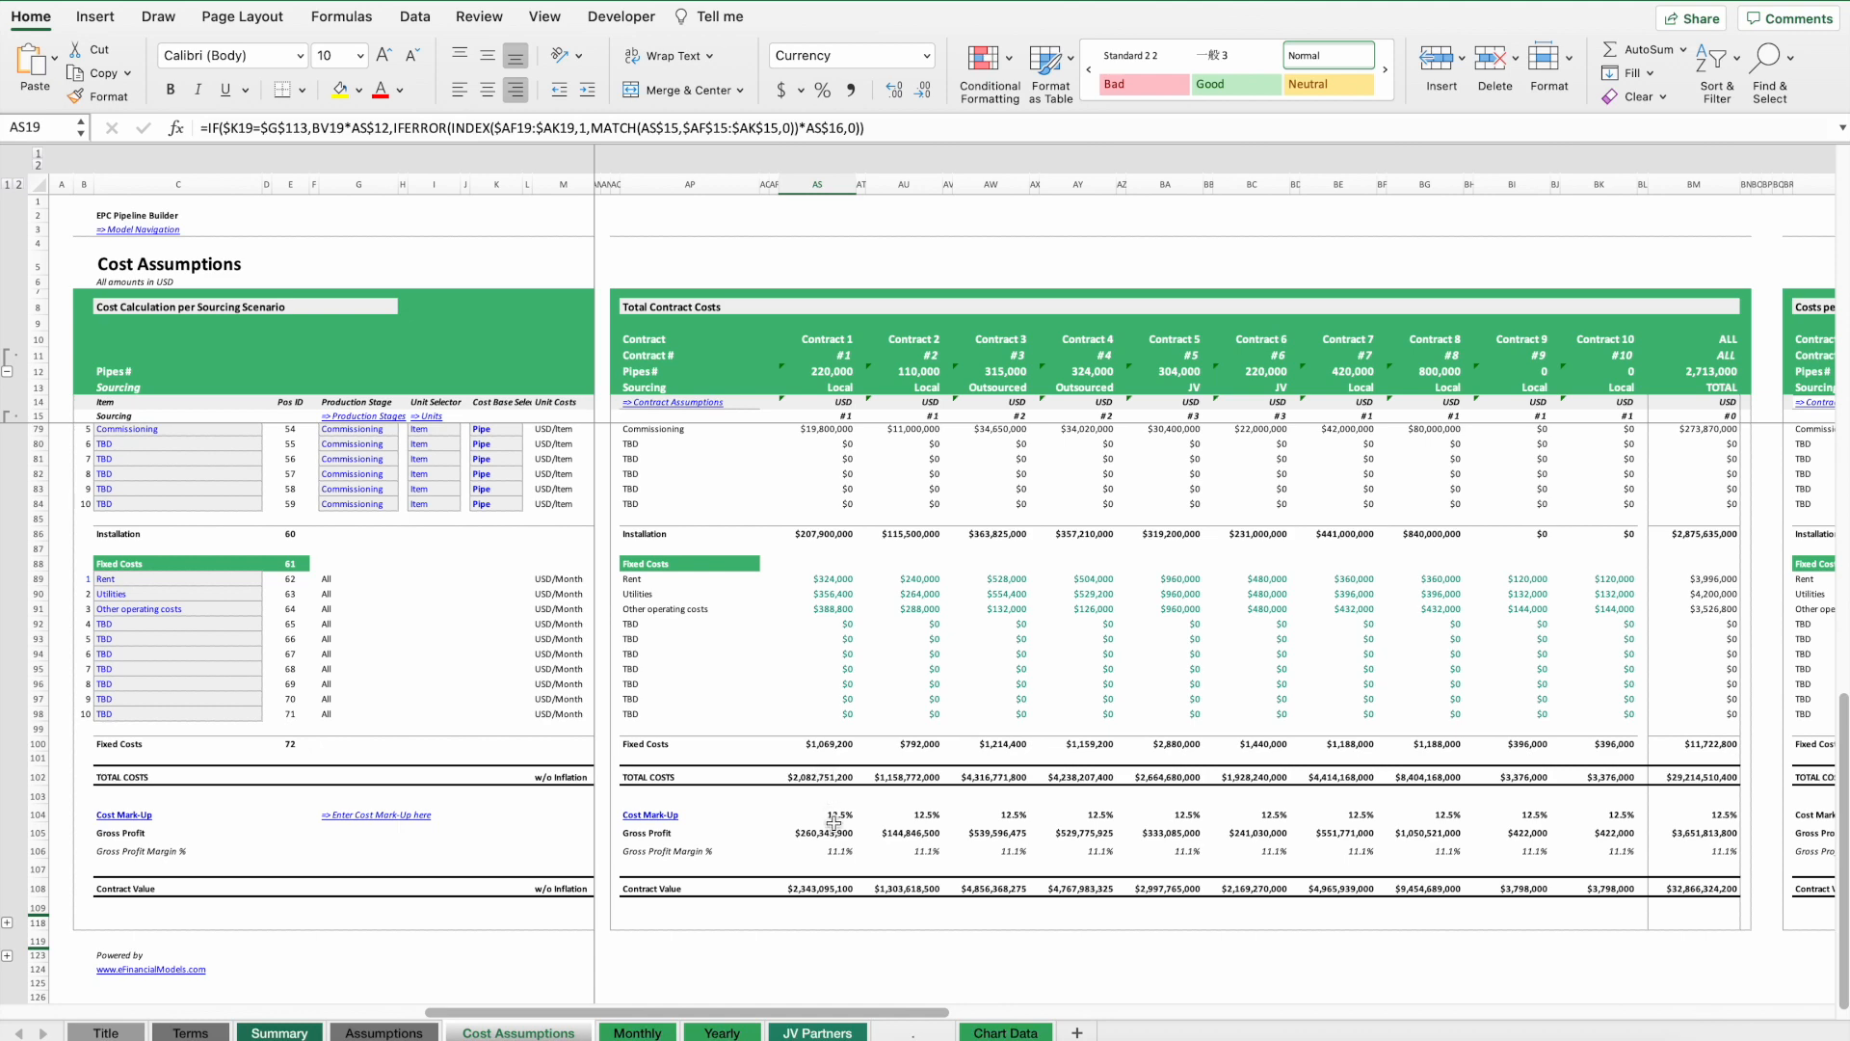
# Follow the cost mark-up link to the contract value section and inspect direct costs, mark-up and contract value.
pyautogui.click(640, 818)
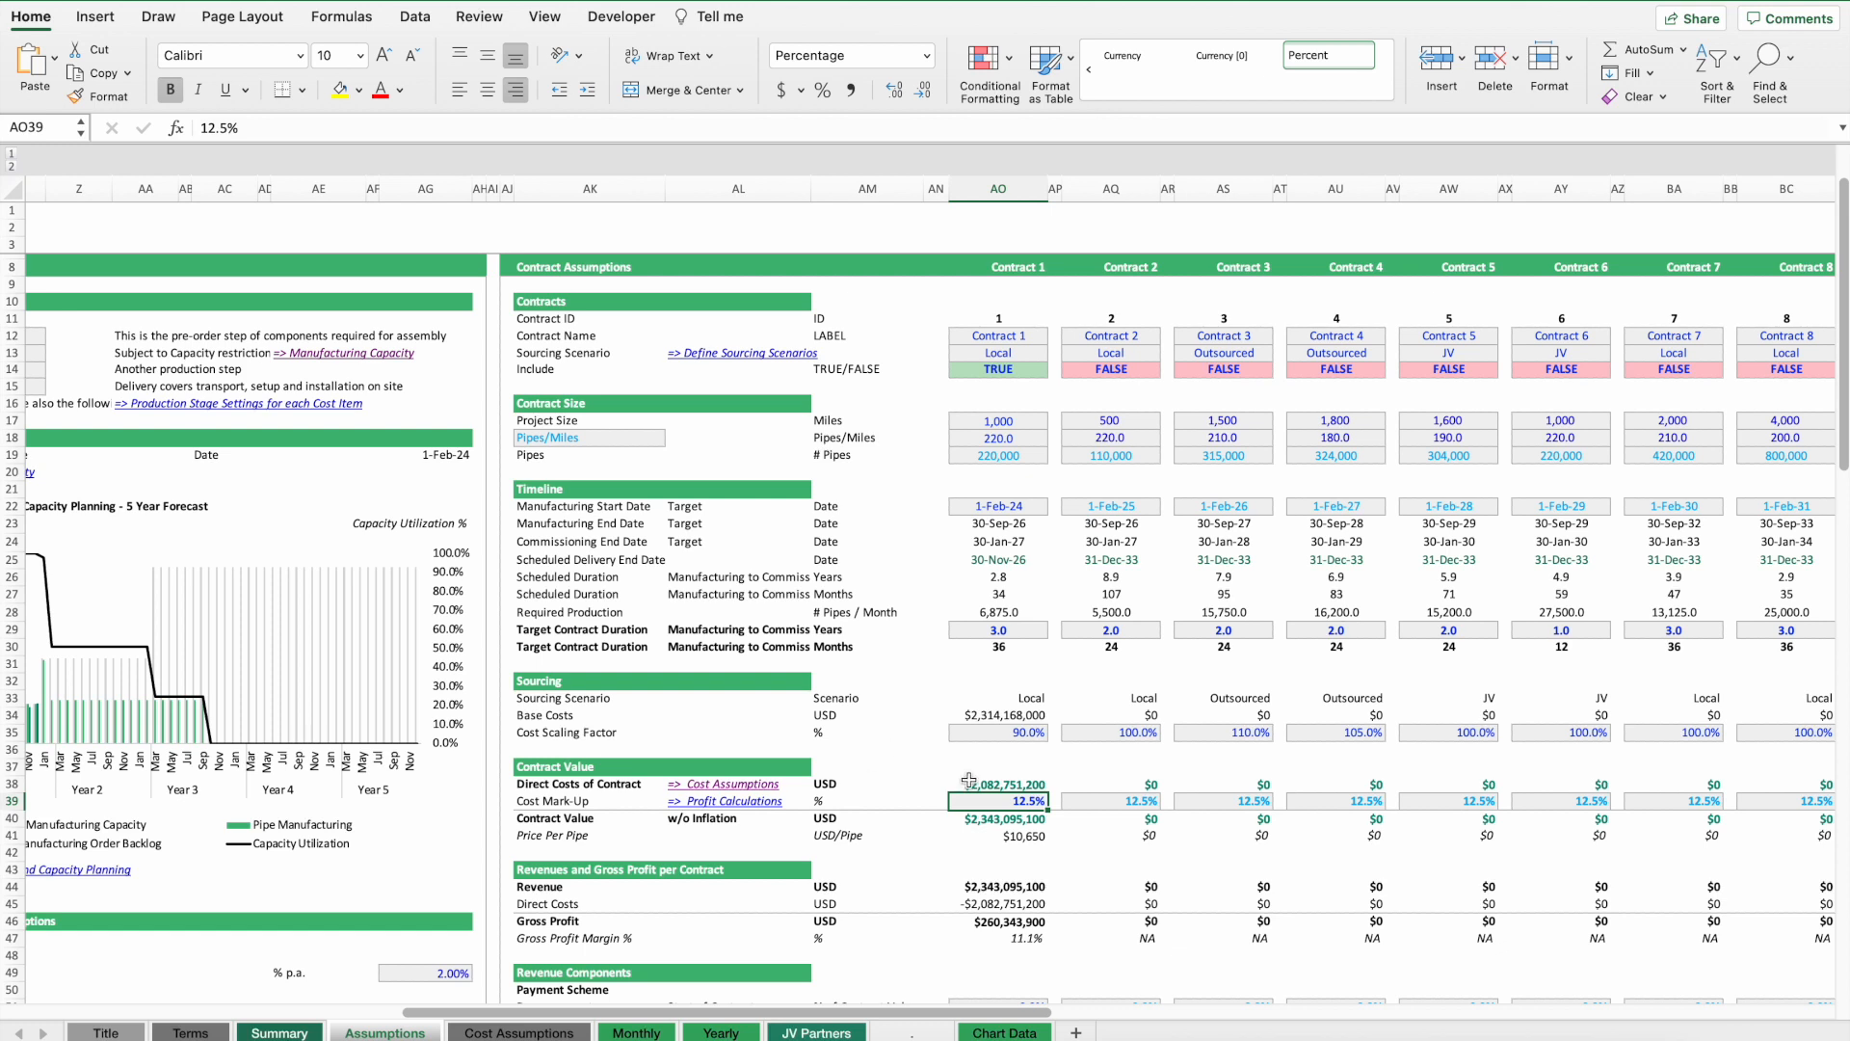
pyautogui.click(1000, 782)
pyautogui.click(1005, 802)
pyautogui.click(997, 817)
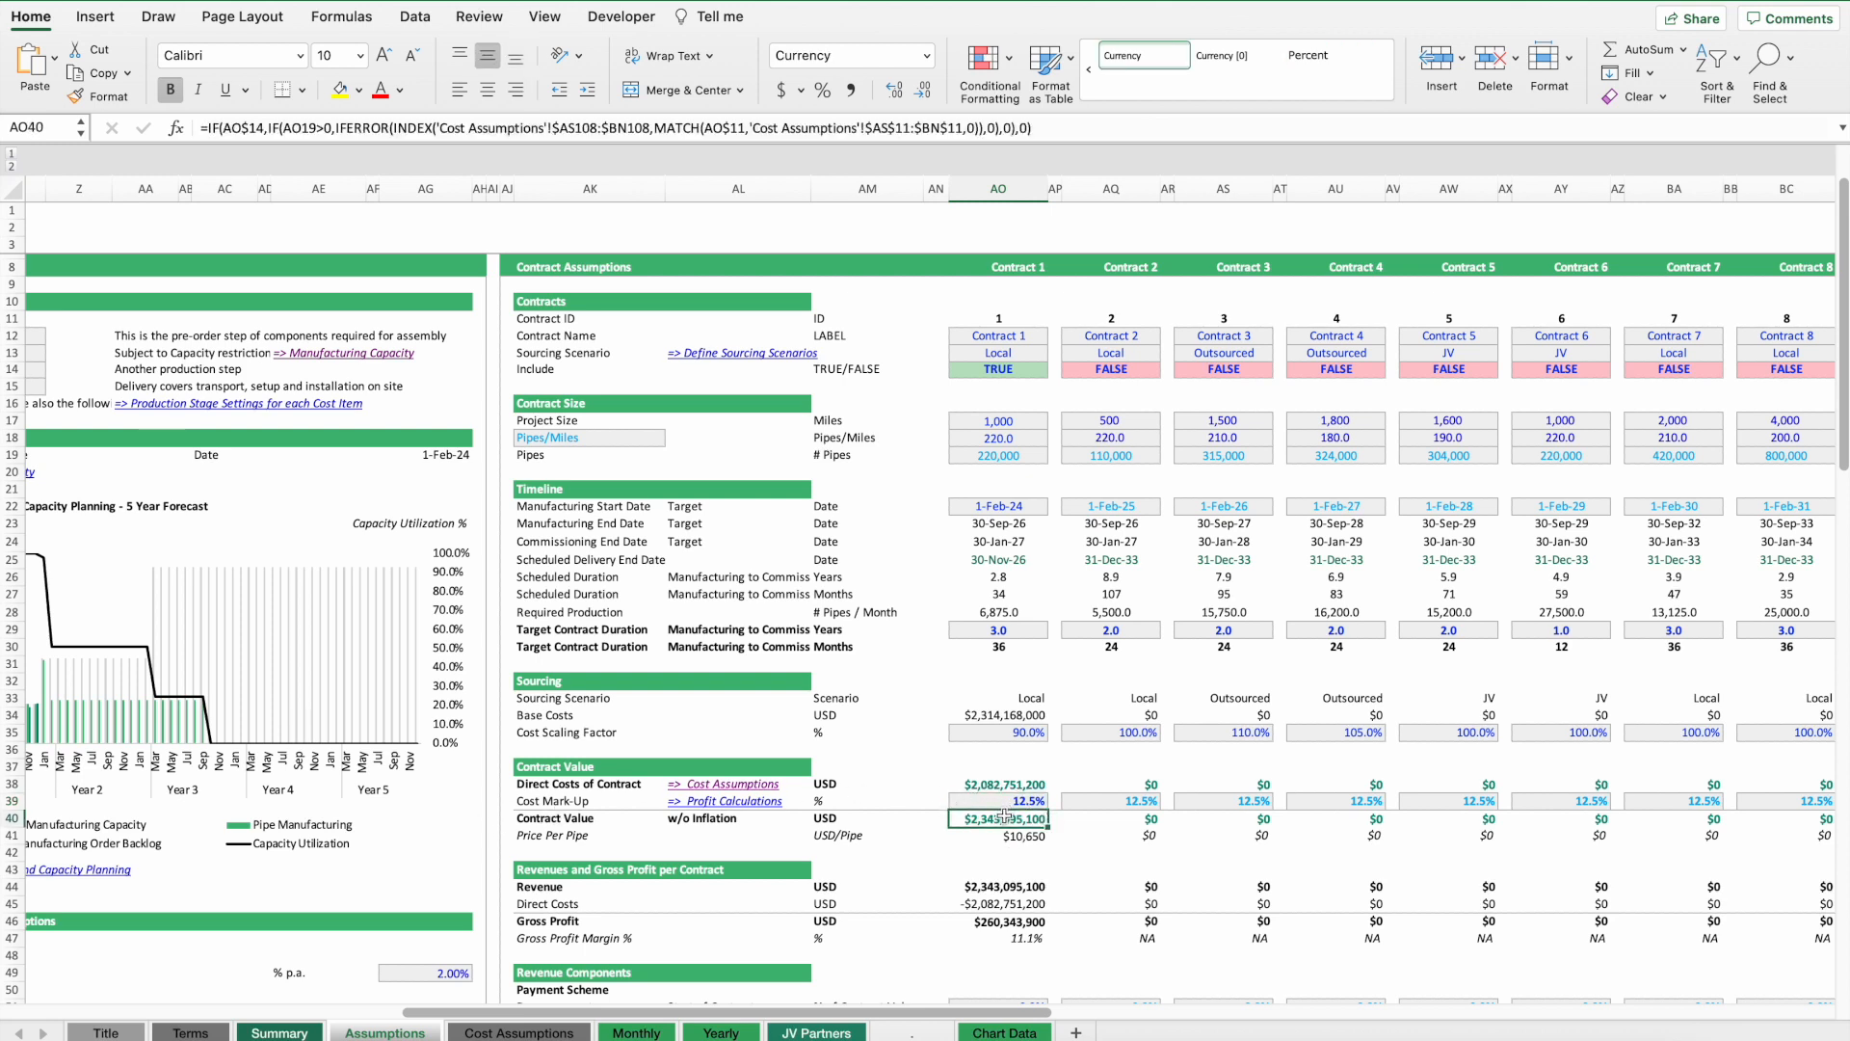
pyautogui.click(521, 1033)
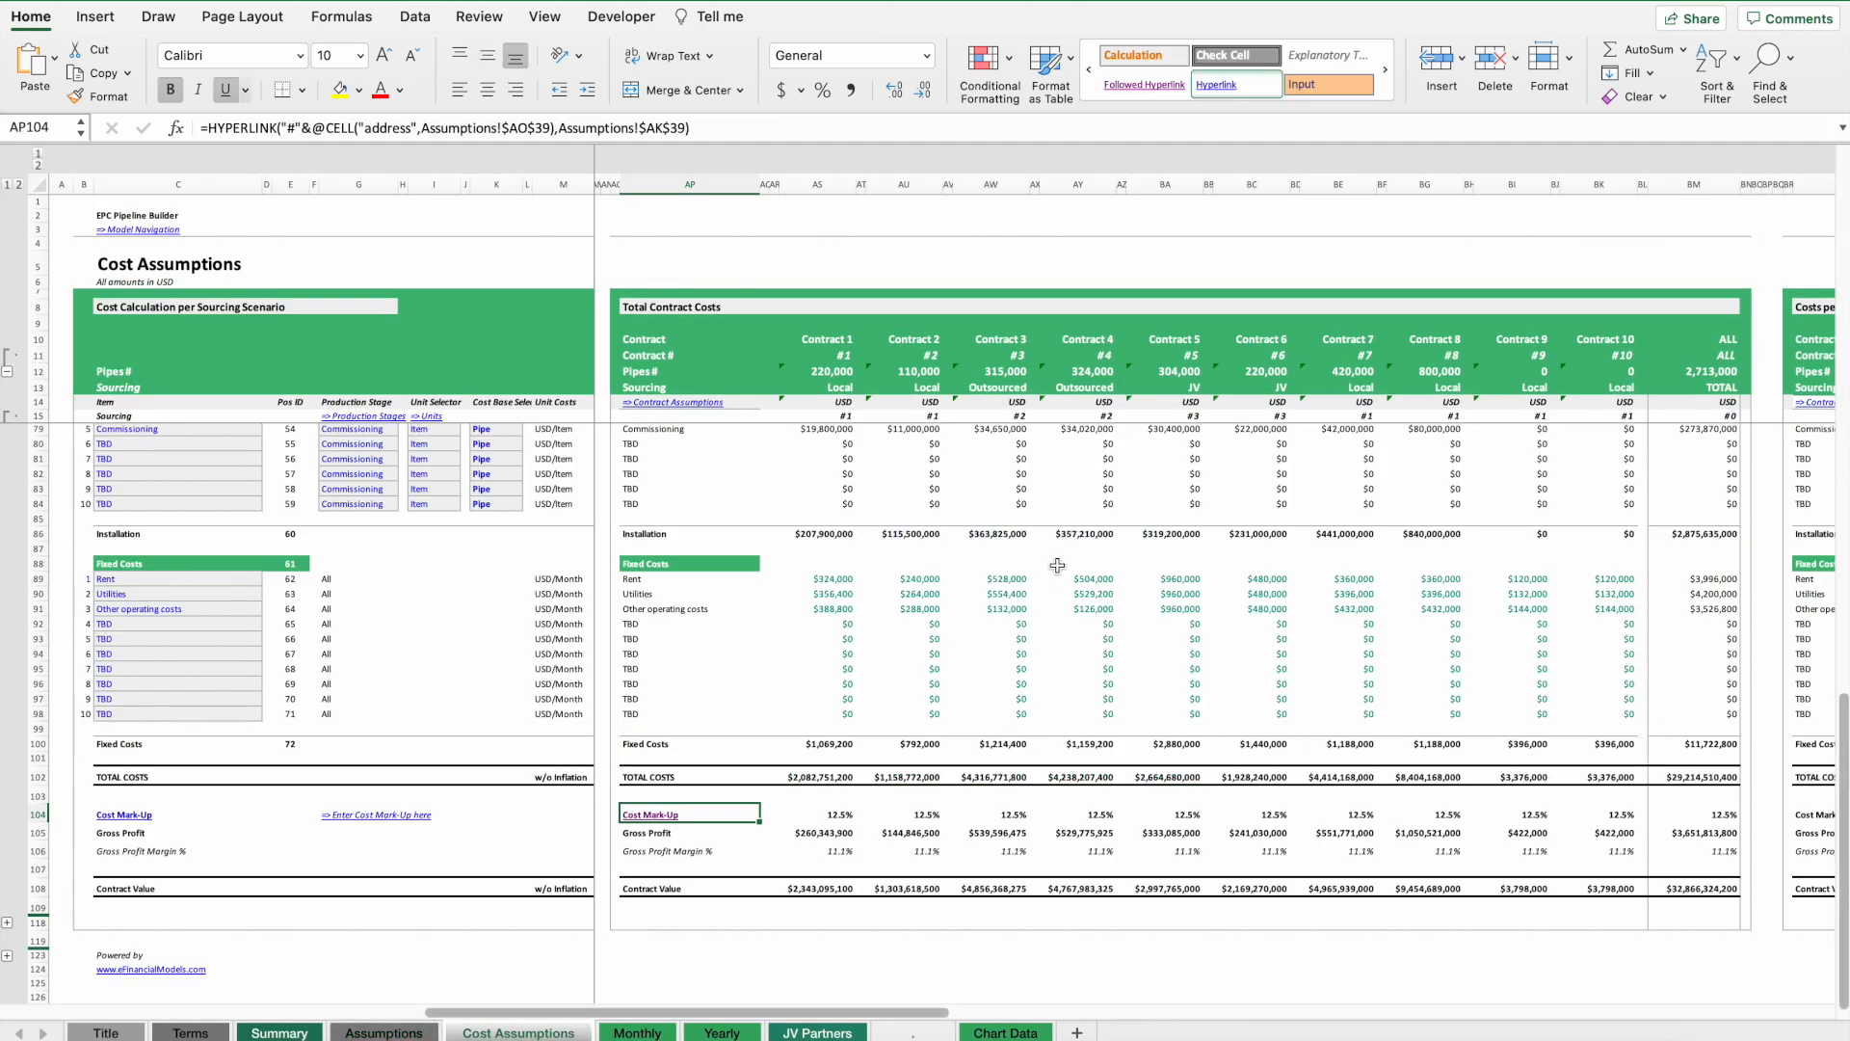
pyautogui.click(403, 1033)
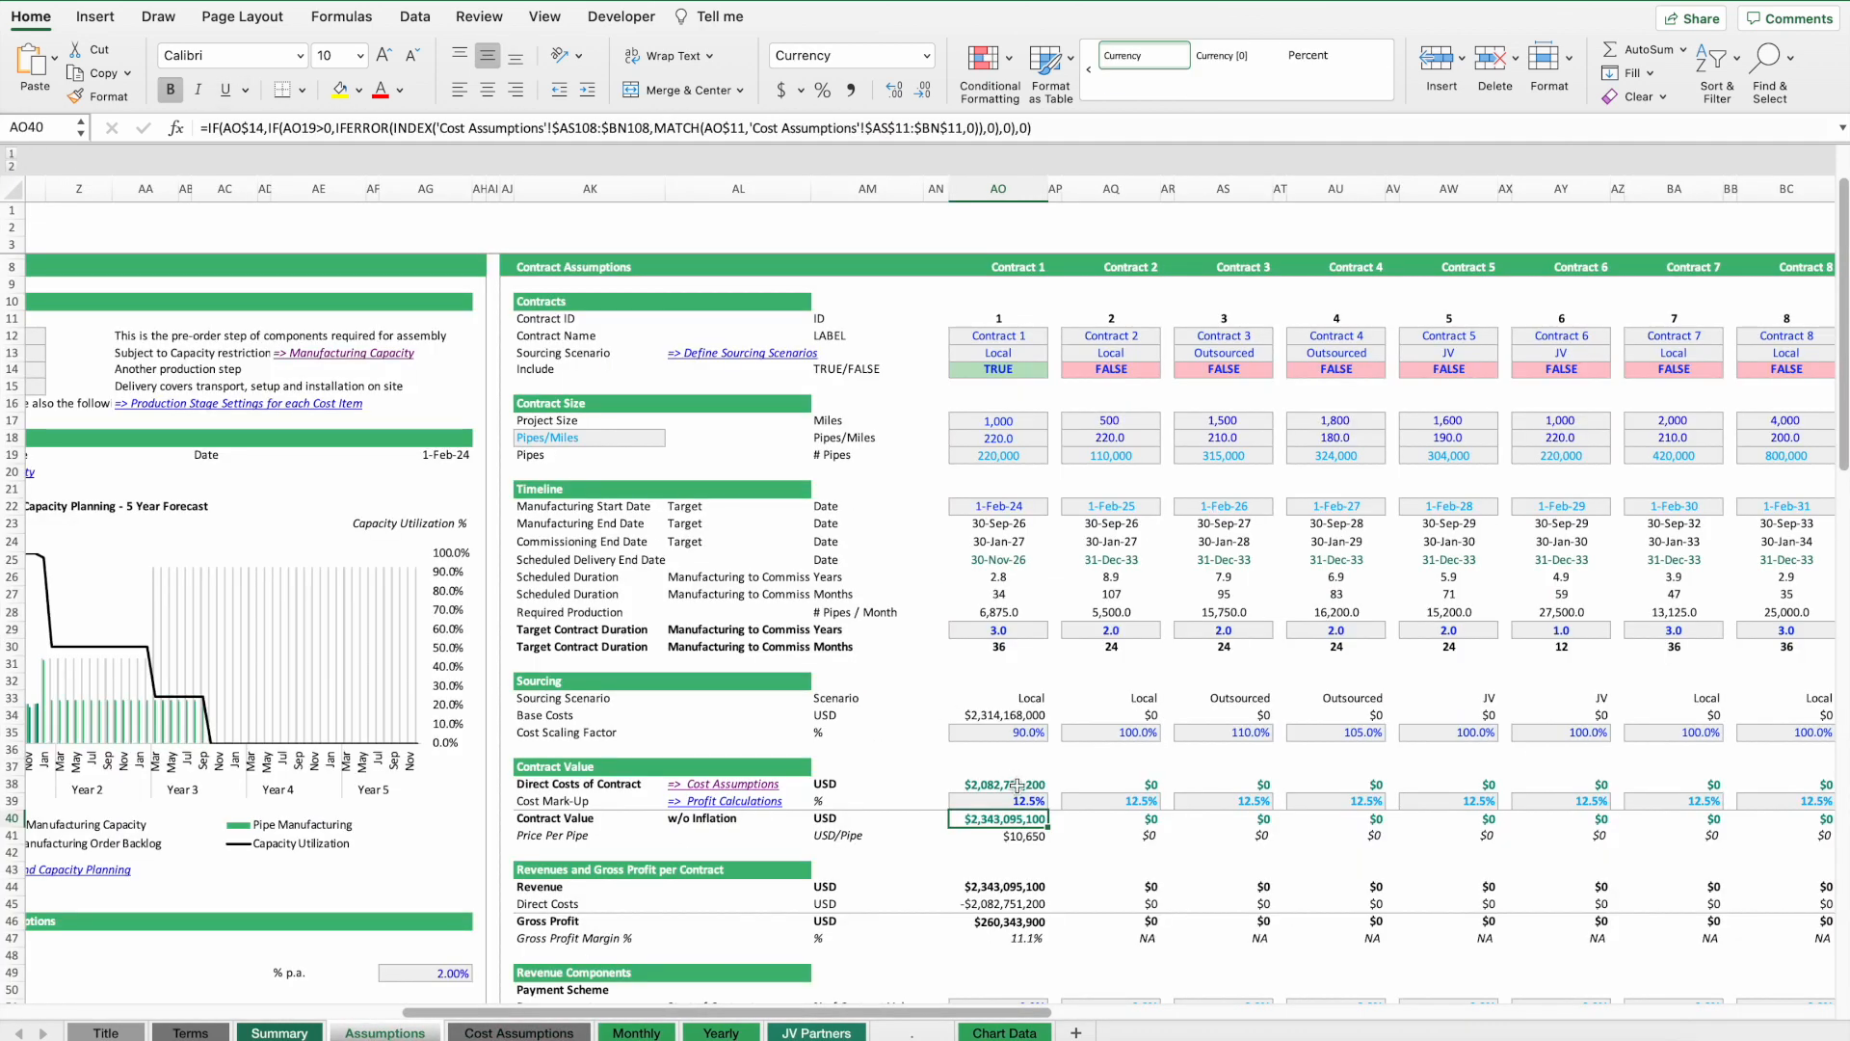
# Switch Contract 1's sourcing scenario to Outsourced and then to JV, checking the price per pipe.
pyautogui.click(993, 354)
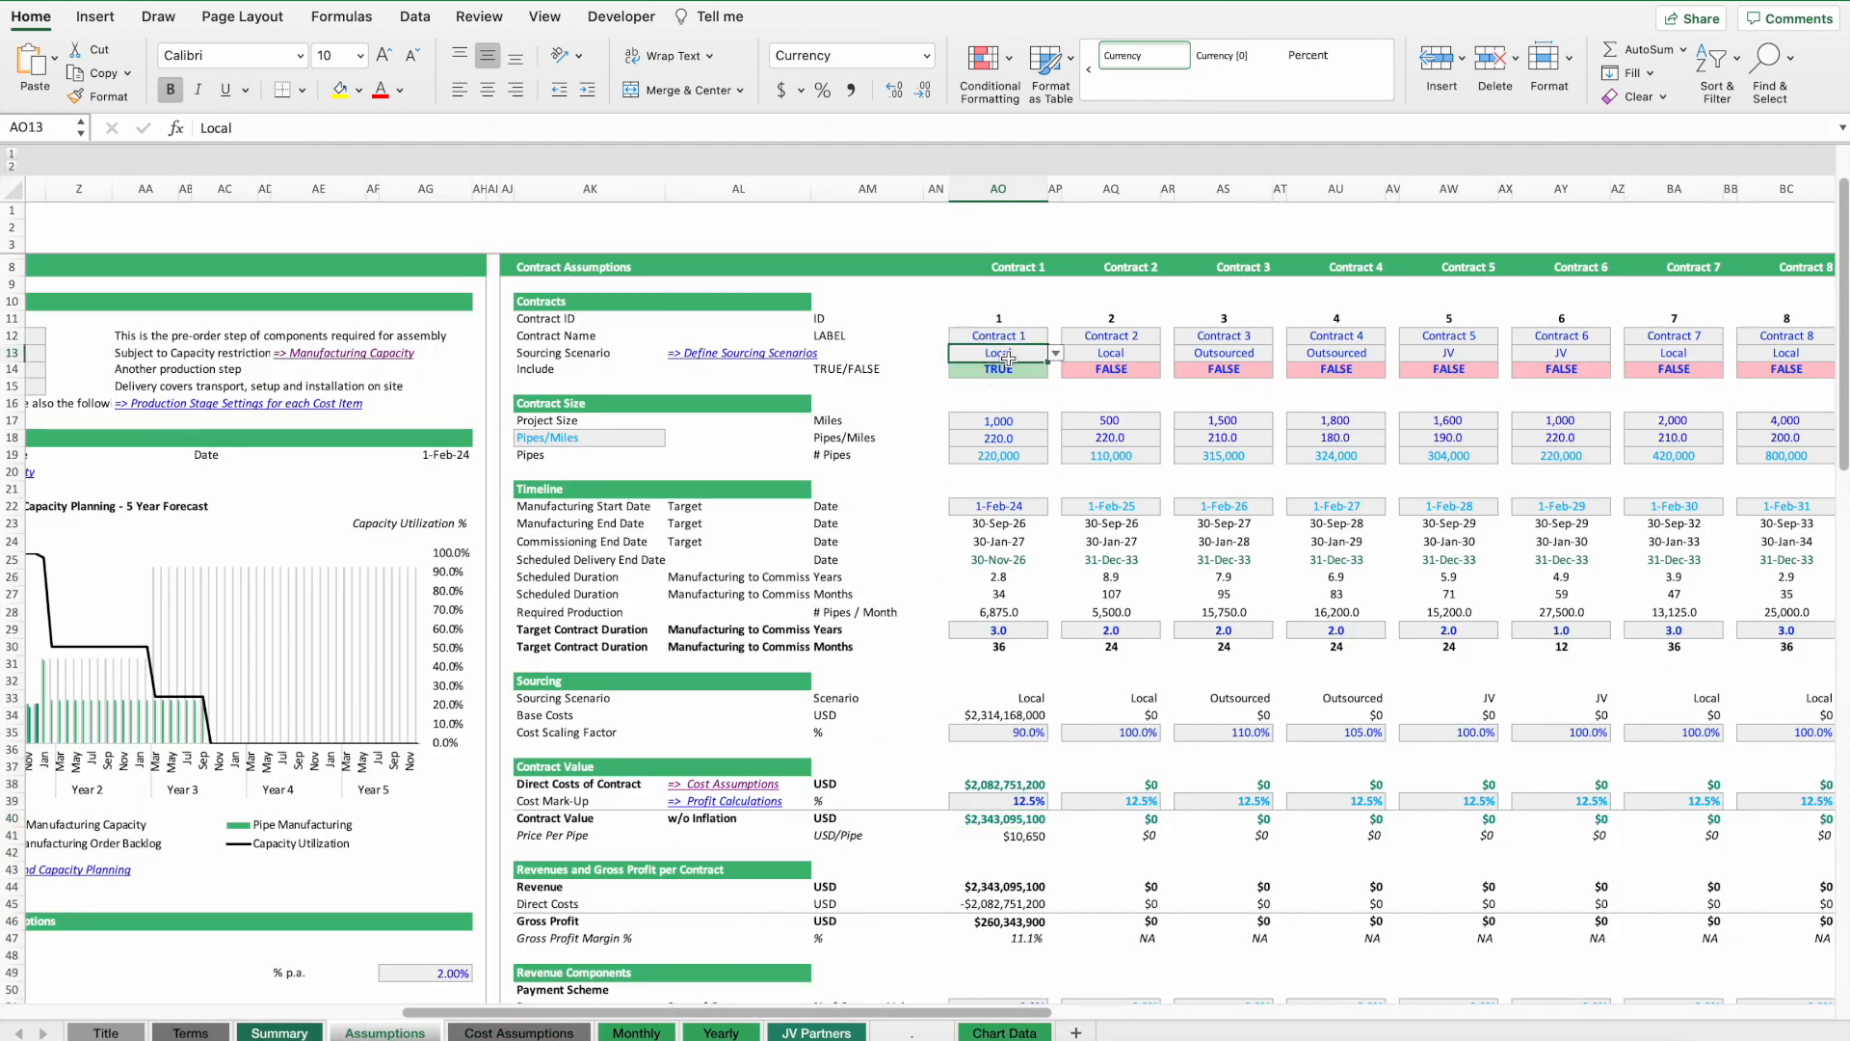
pyautogui.click(1056, 352)
pyautogui.click(996, 406)
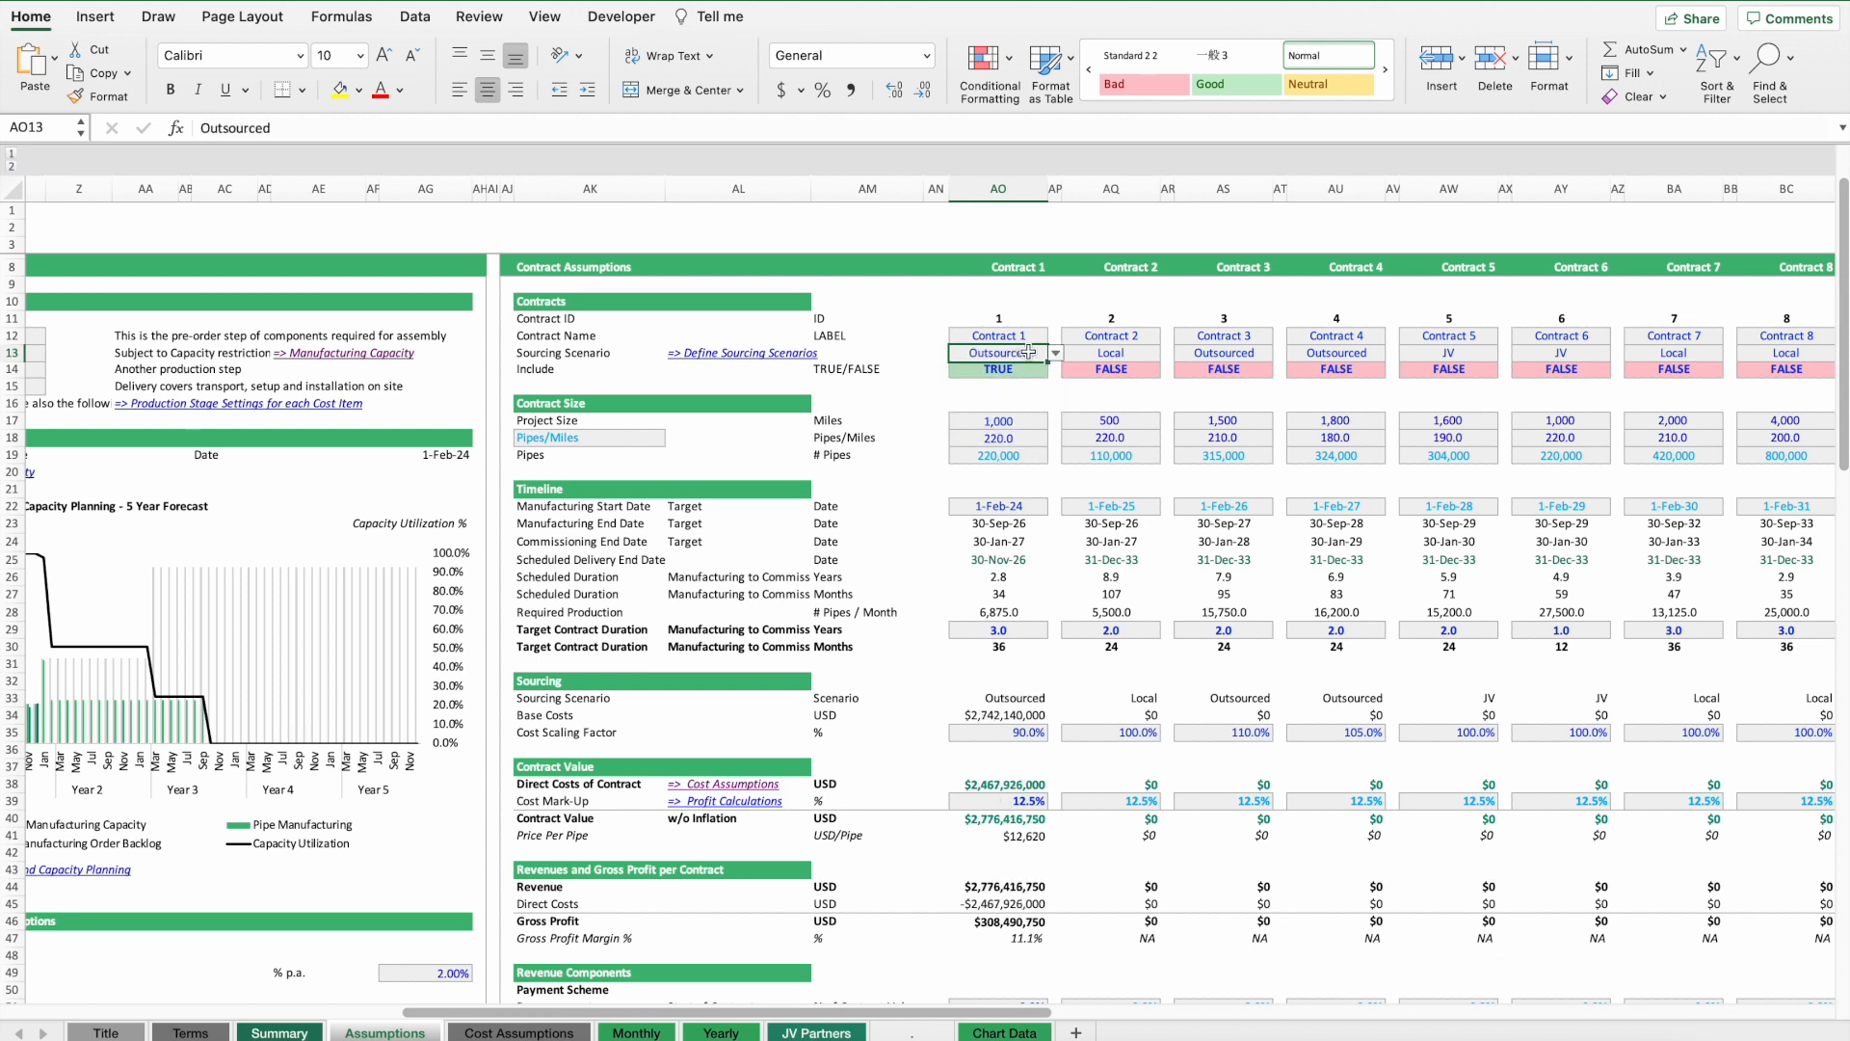
pyautogui.click(1054, 355)
pyautogui.click(972, 432)
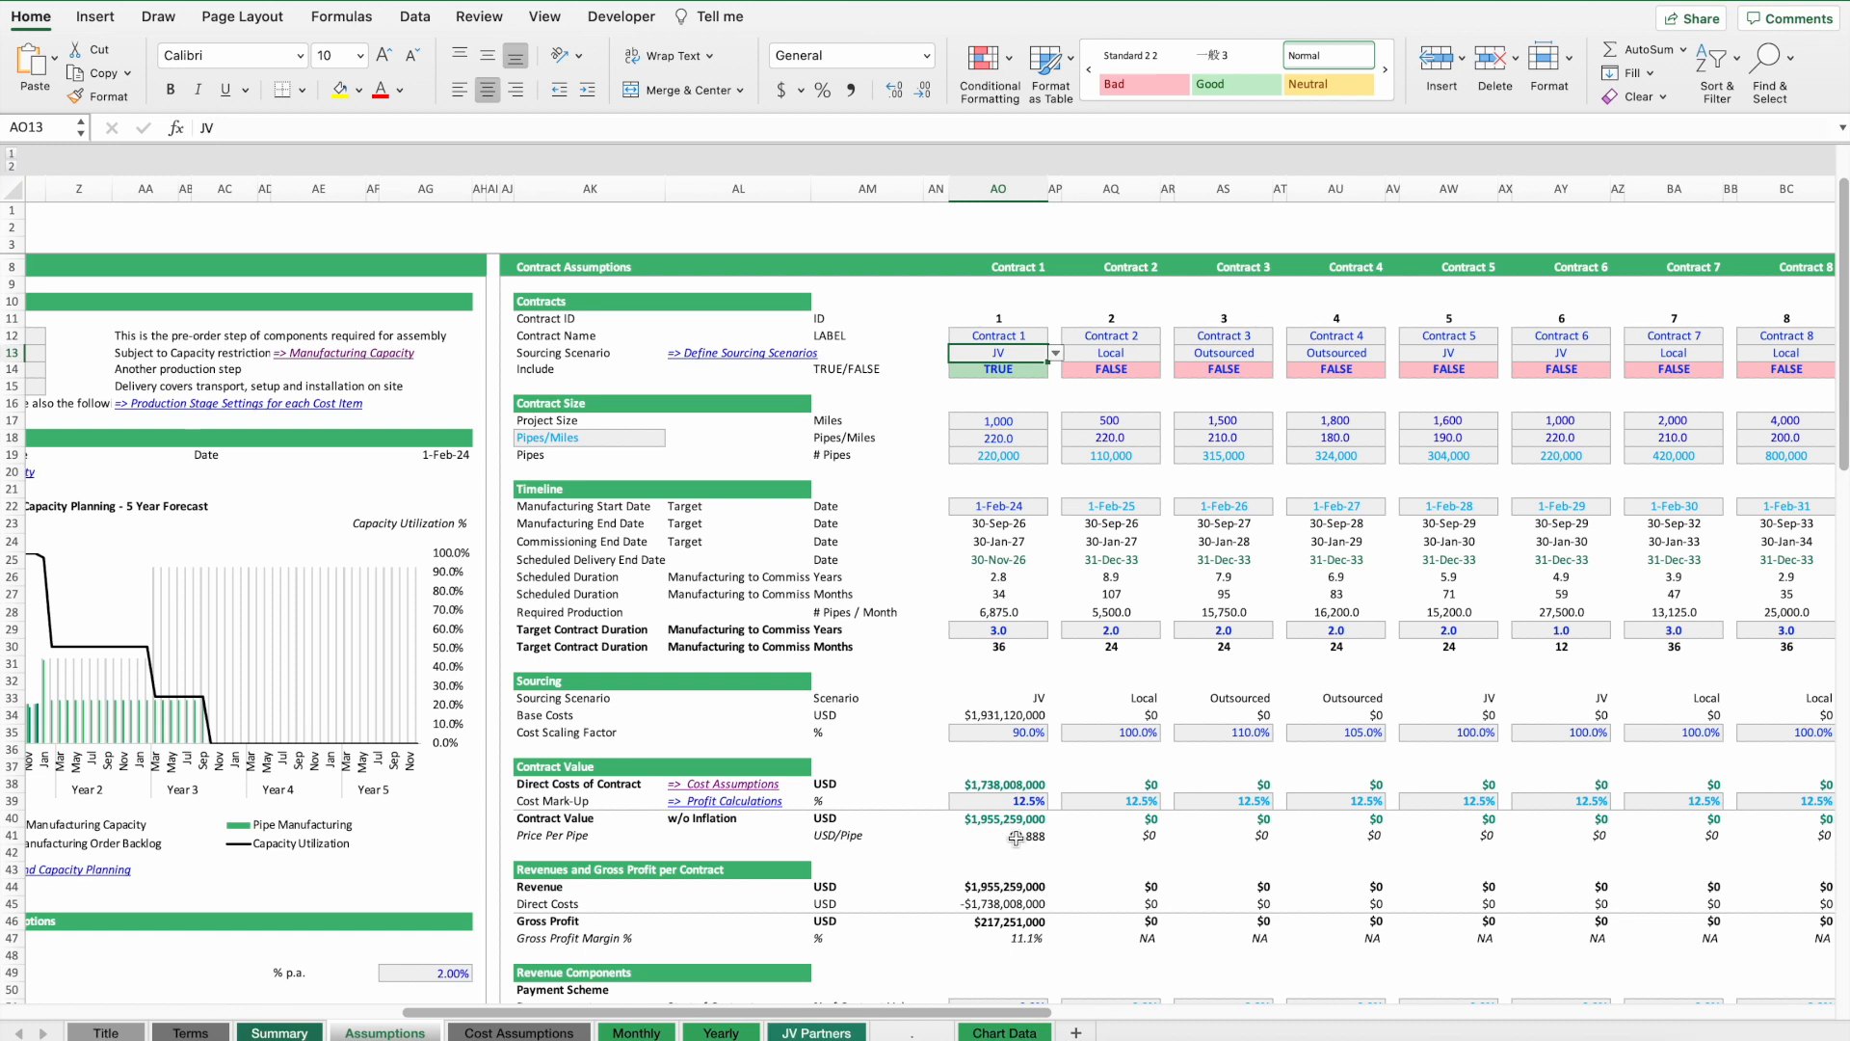
pyautogui.click(964, 837)
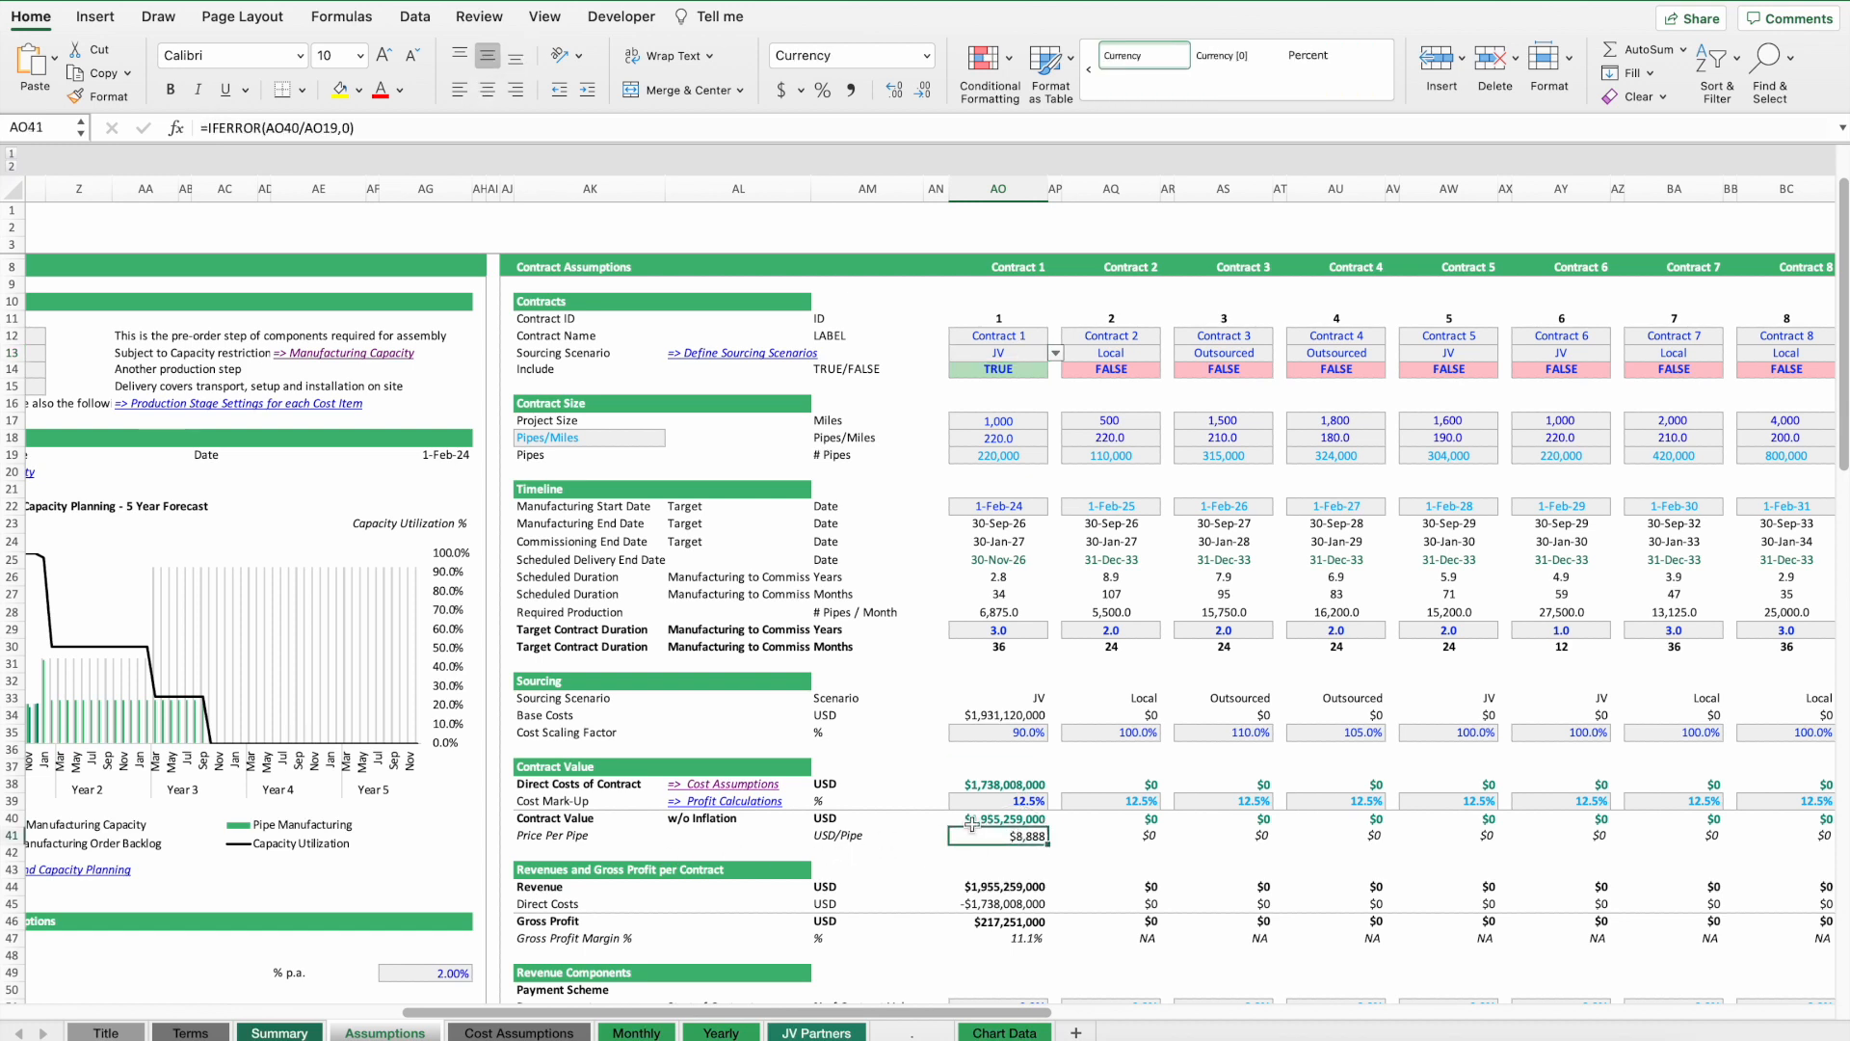
# Set Contract 1's sourcing scenario back to Local.
pyautogui.press('super+i')
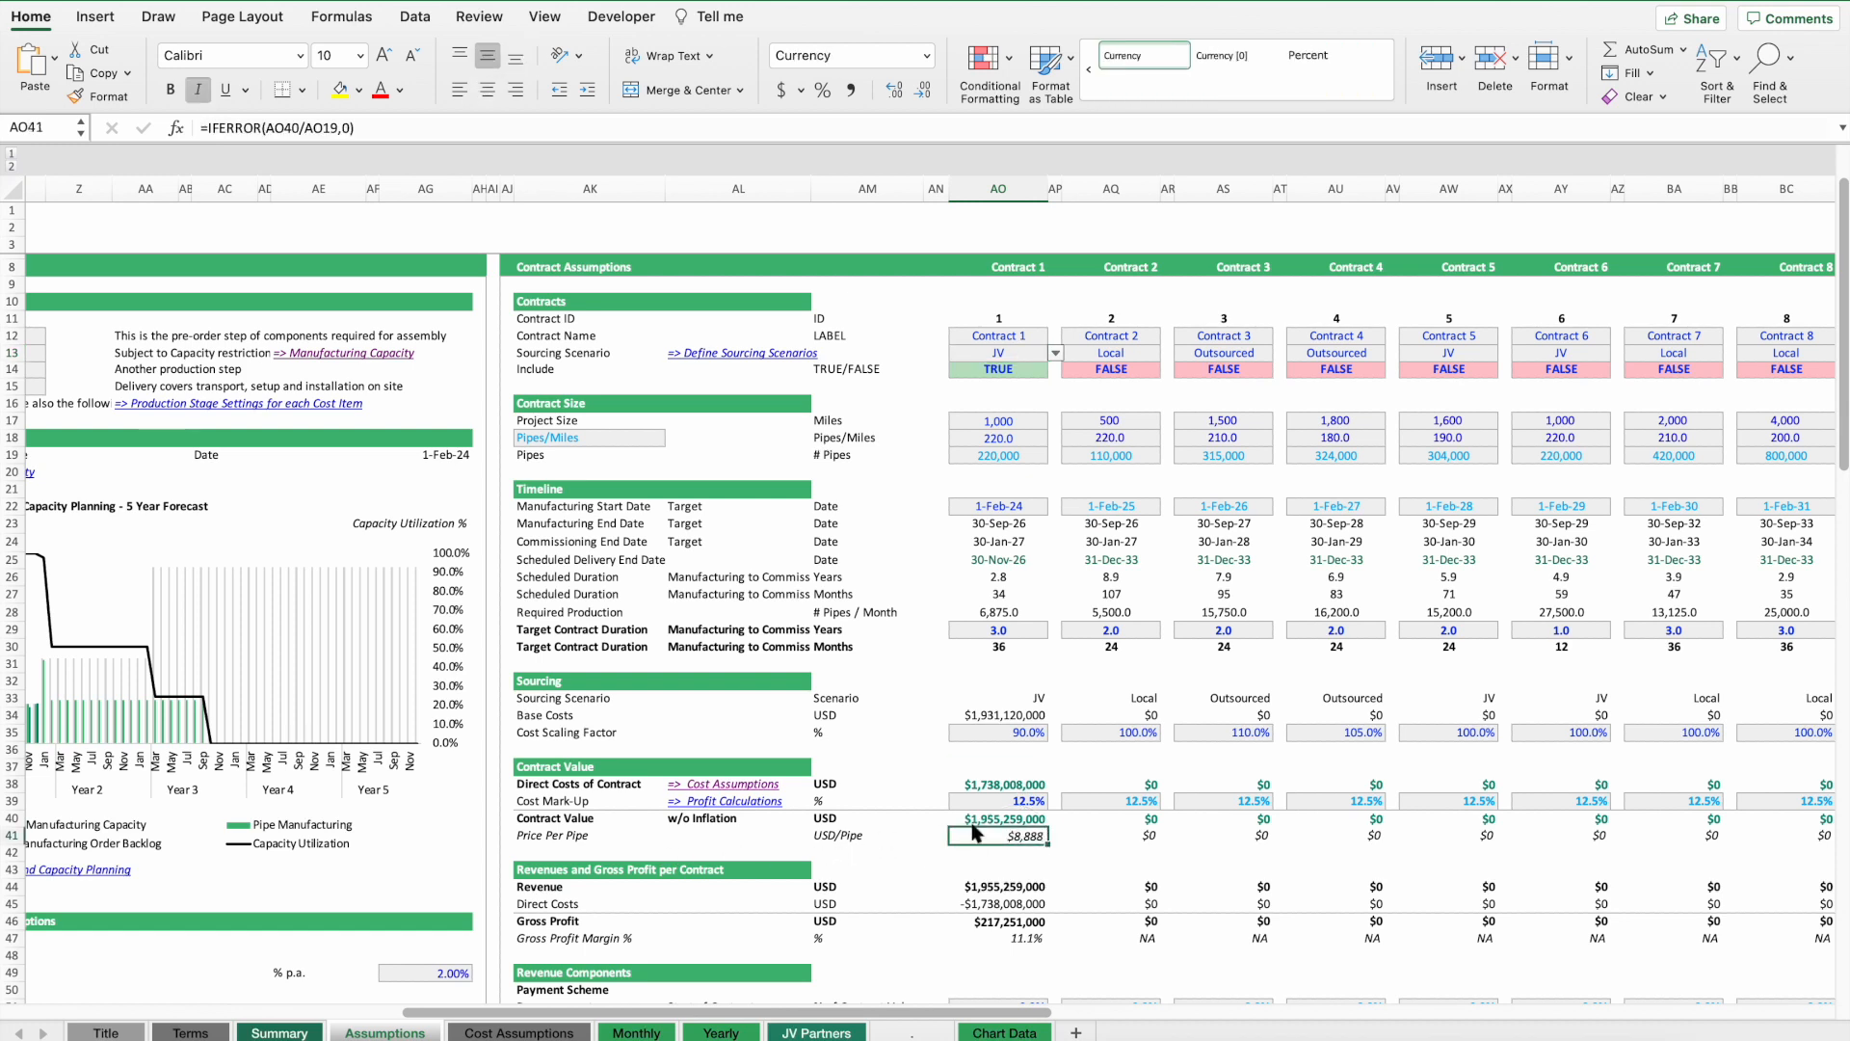
pyautogui.click(1033, 355)
pyautogui.click(1056, 354)
pyautogui.click(1000, 388)
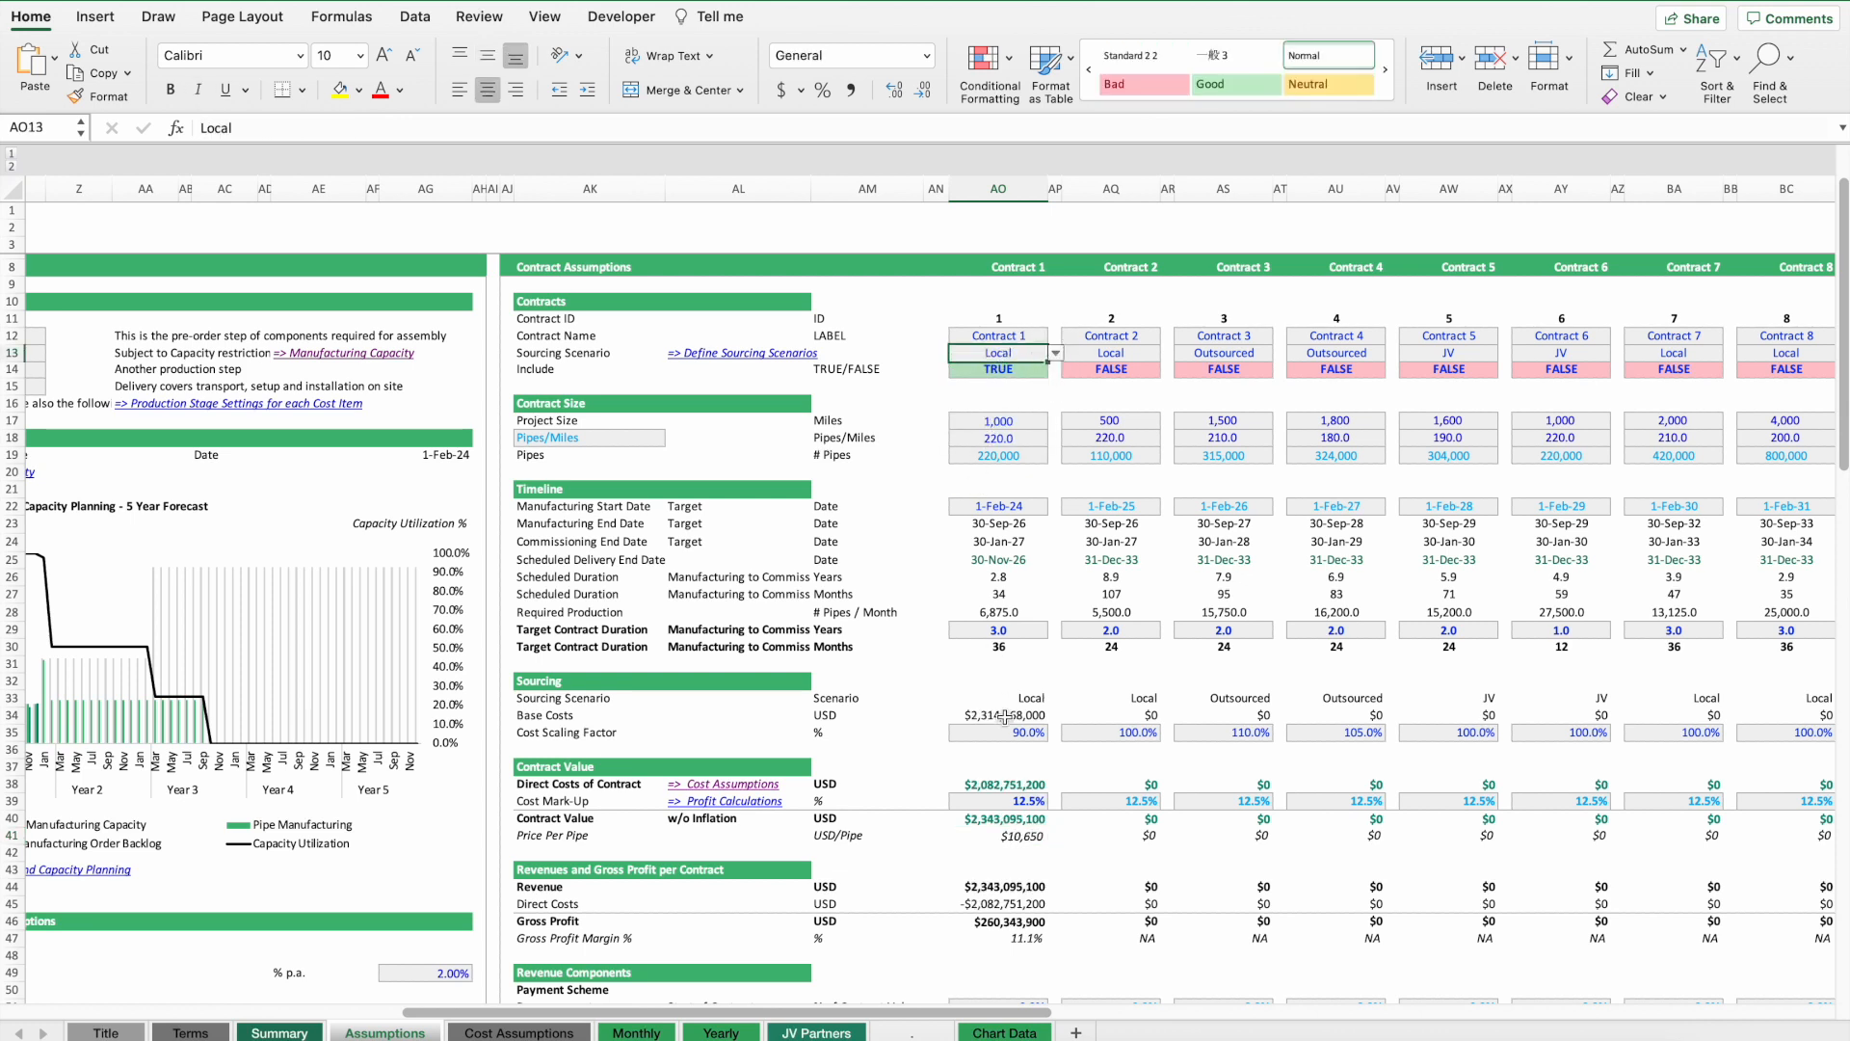
# Set Contract 1's cost mark-up to 15%.
pyautogui.click(1005, 803)
pyautogui.write('15')
pyautogui.press('Return')
pyautogui.press('Return')
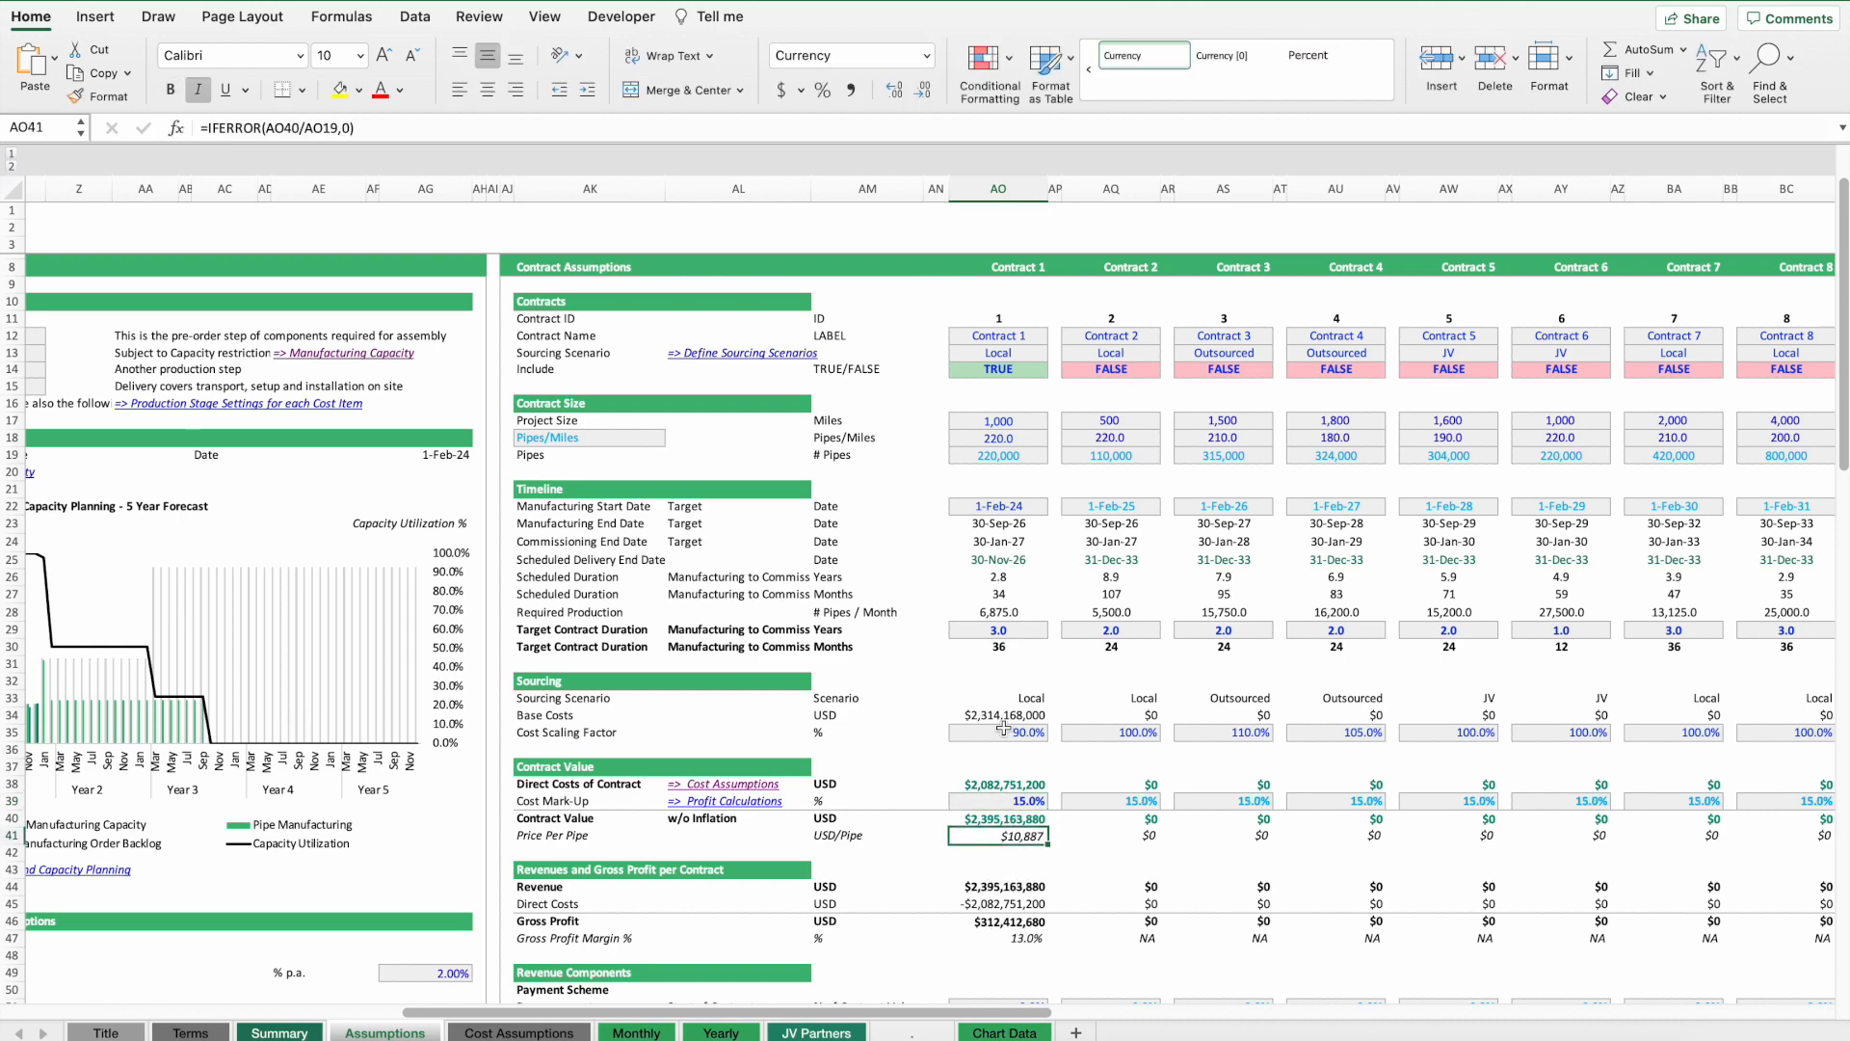
pyautogui.scroll(-4, 1004, 728)
pyautogui.hscroll(1, 1003, 728)
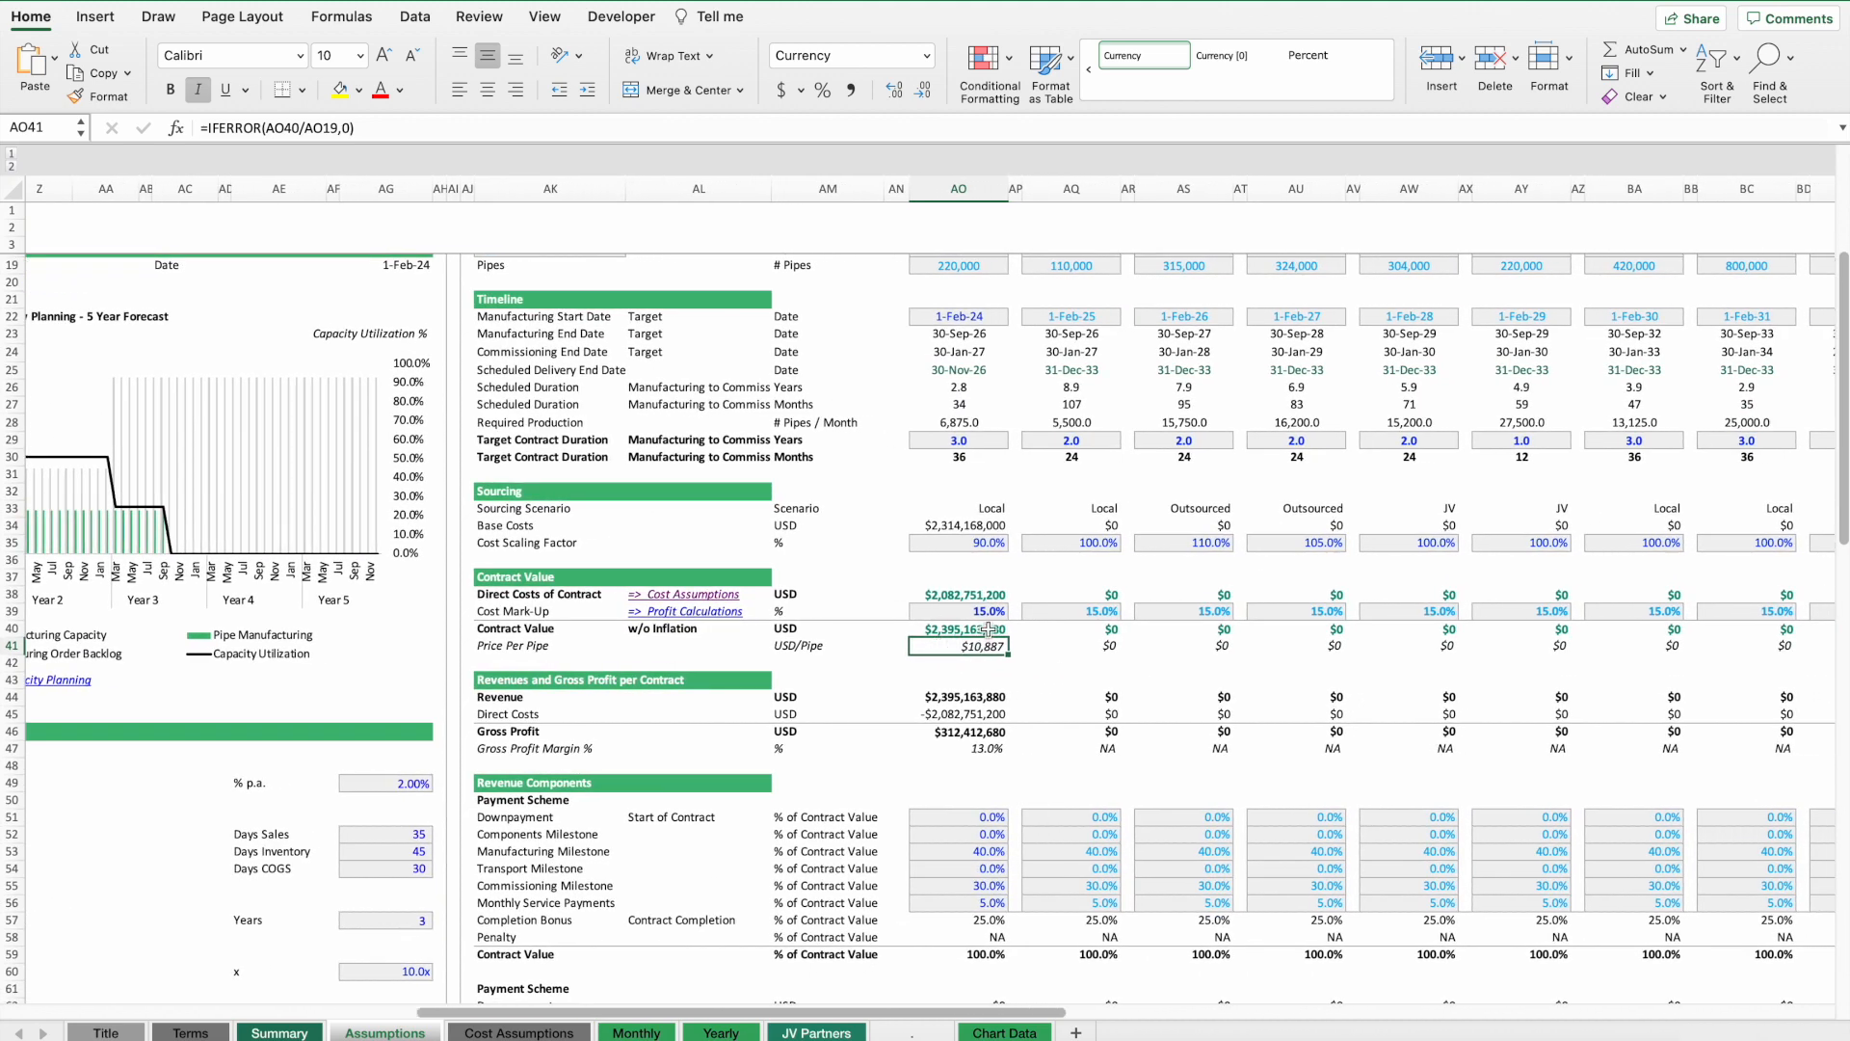
# Review the cost mark-up and gross profit rows on the Cost Assumptions sheet, then return to Assumptions.
pyautogui.click(525, 1032)
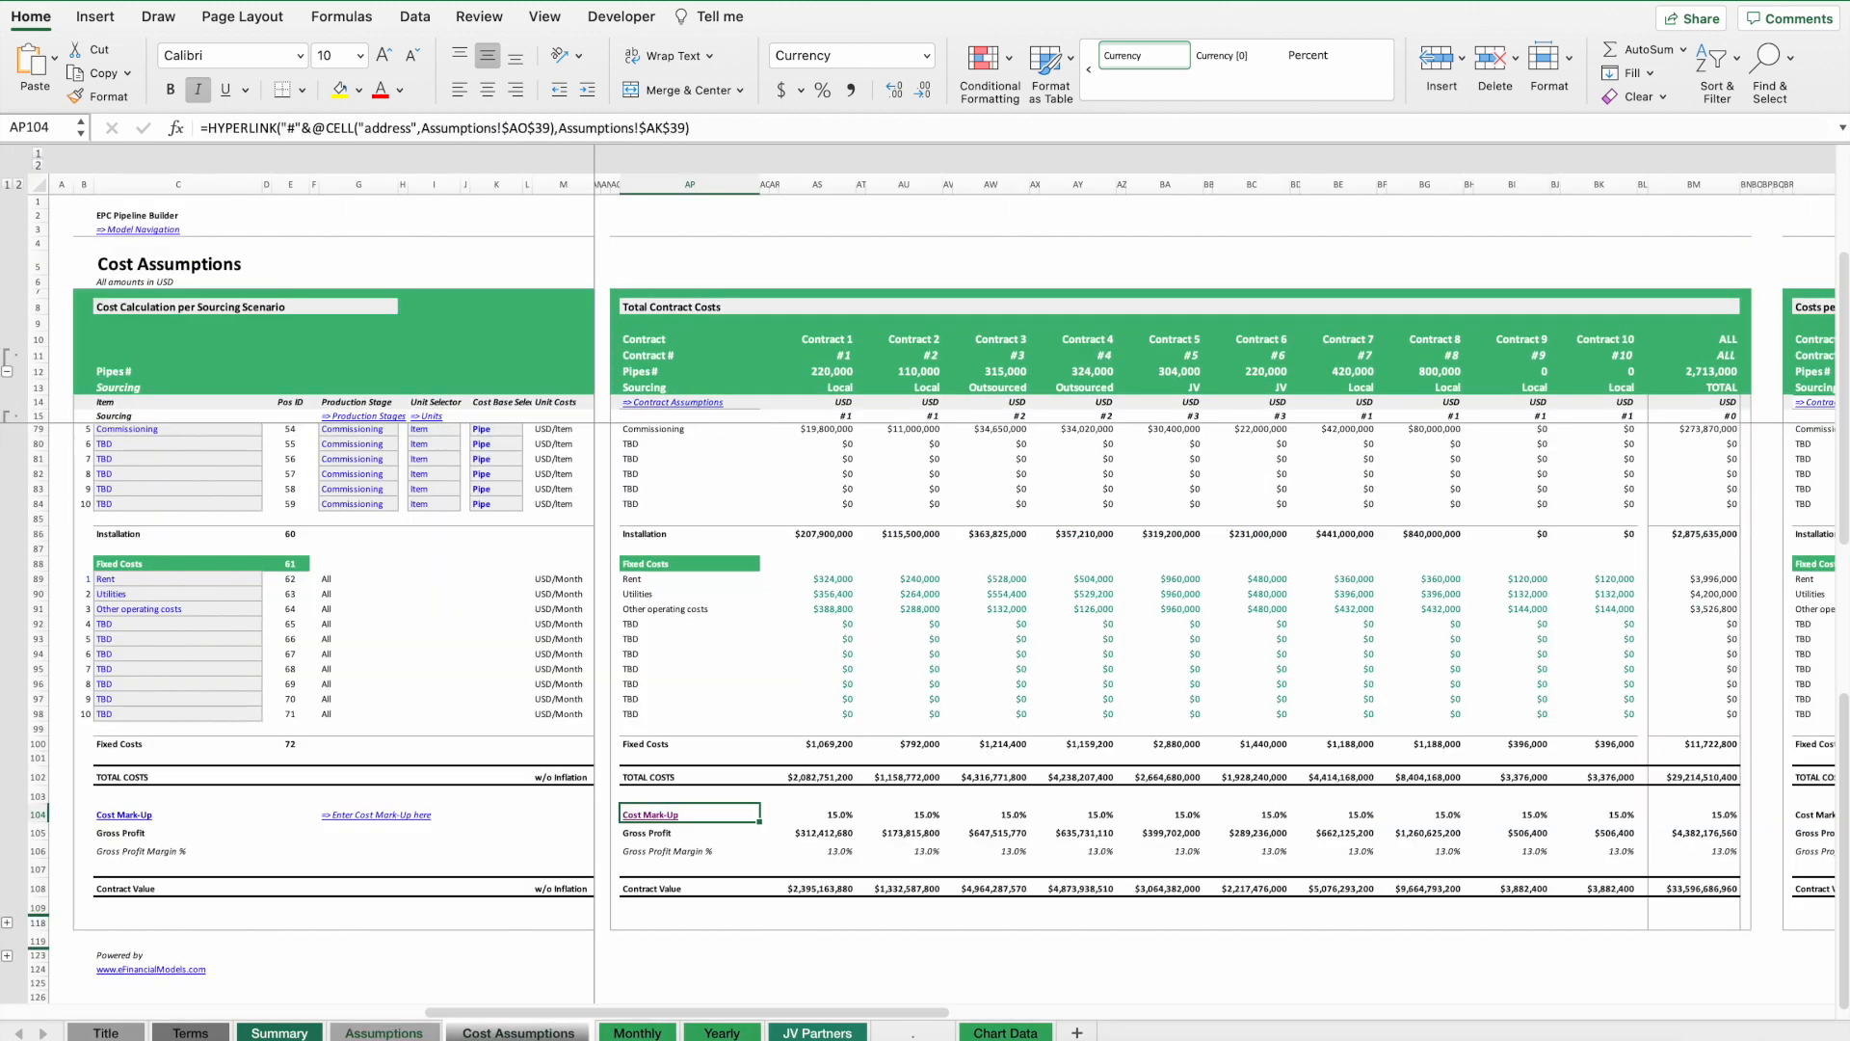
pyautogui.scroll(10, 646, 510)
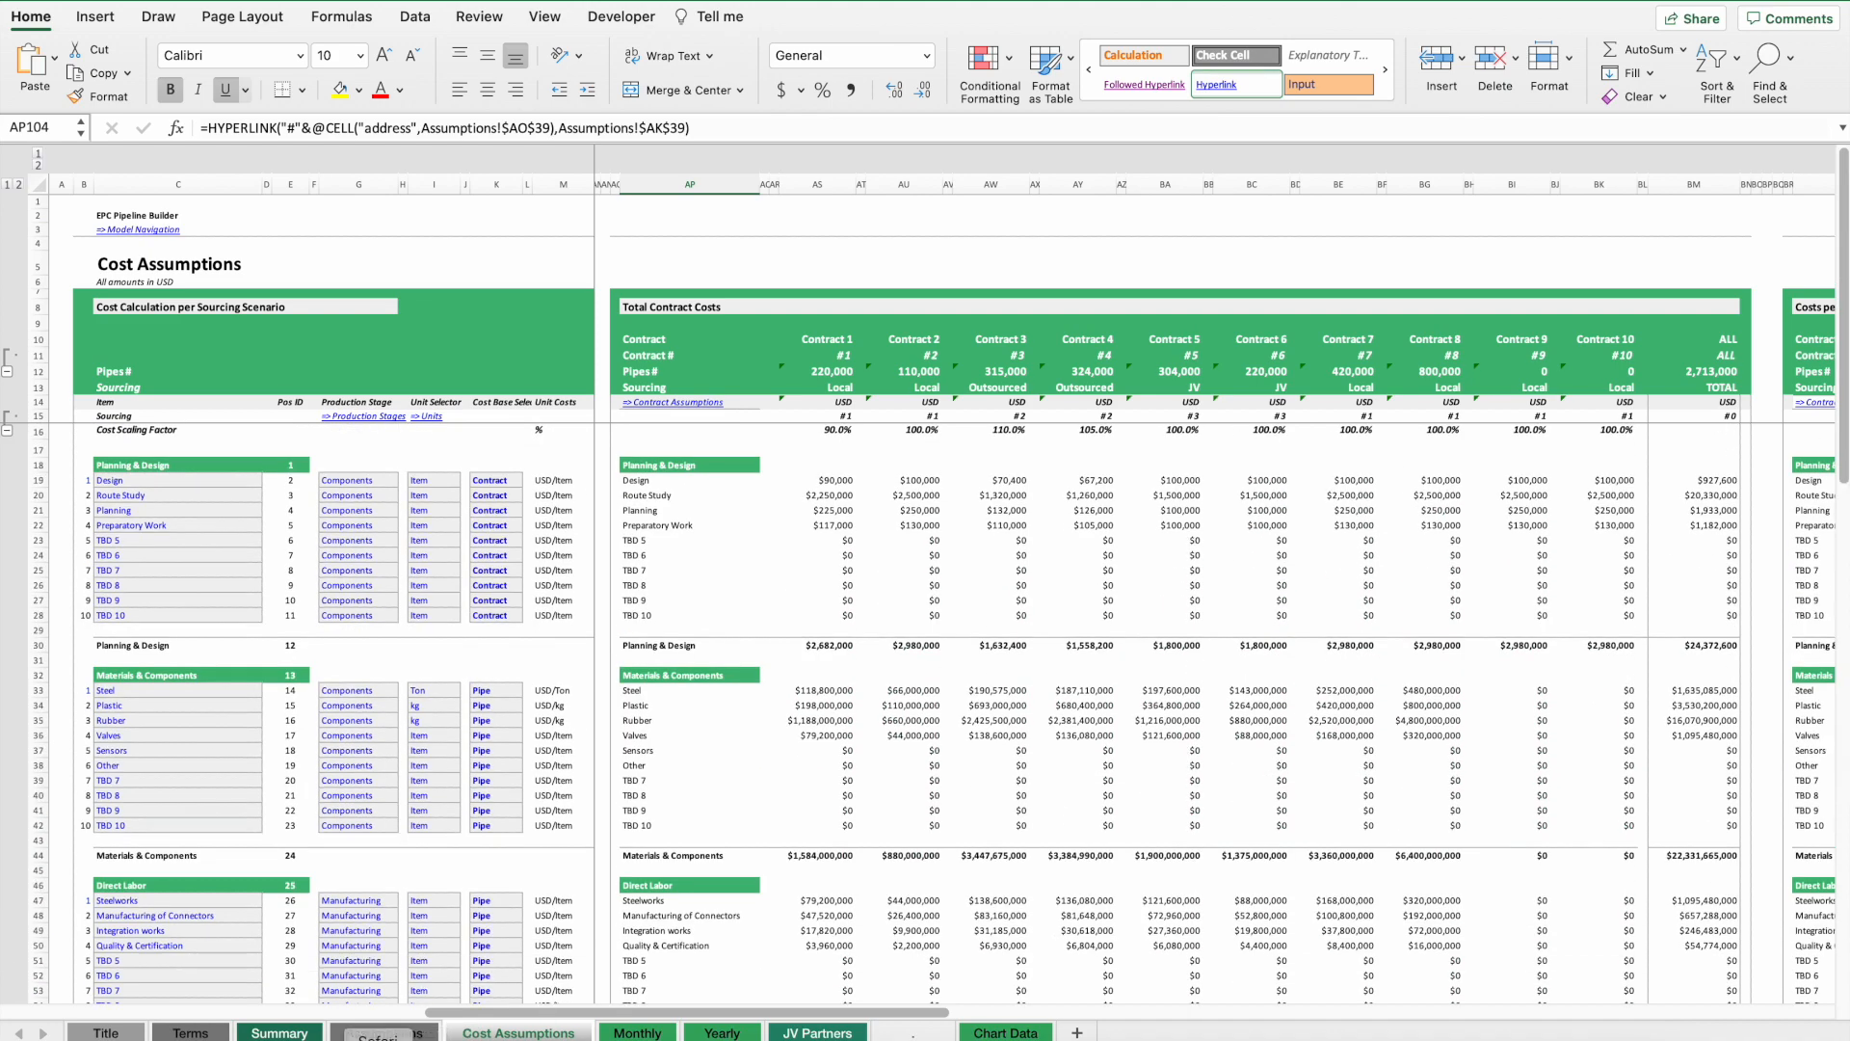
pyautogui.click(384, 1032)
pyautogui.scroll(-7, 840, 755)
pyautogui.scroll(6, 867, 752)
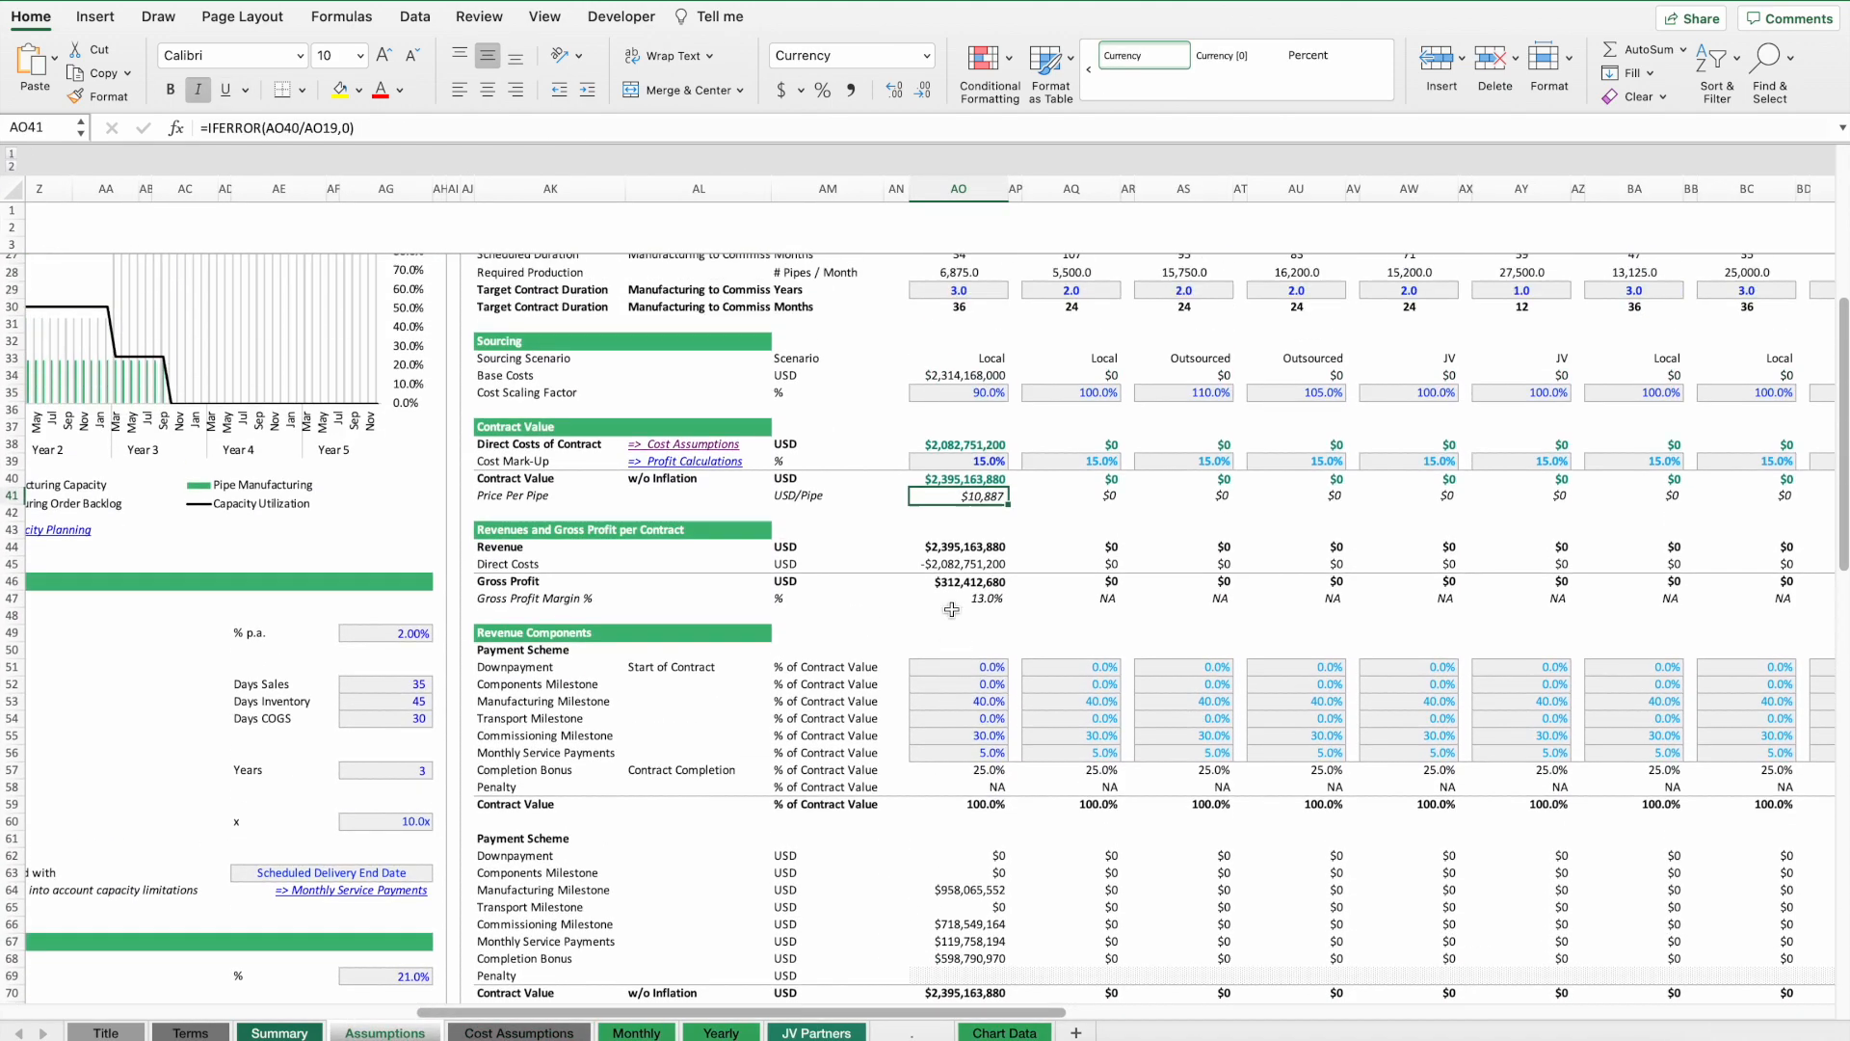
# Set Contract 1's downpayment to 10% of contract value in the payment scheme.
pyautogui.click(960, 732)
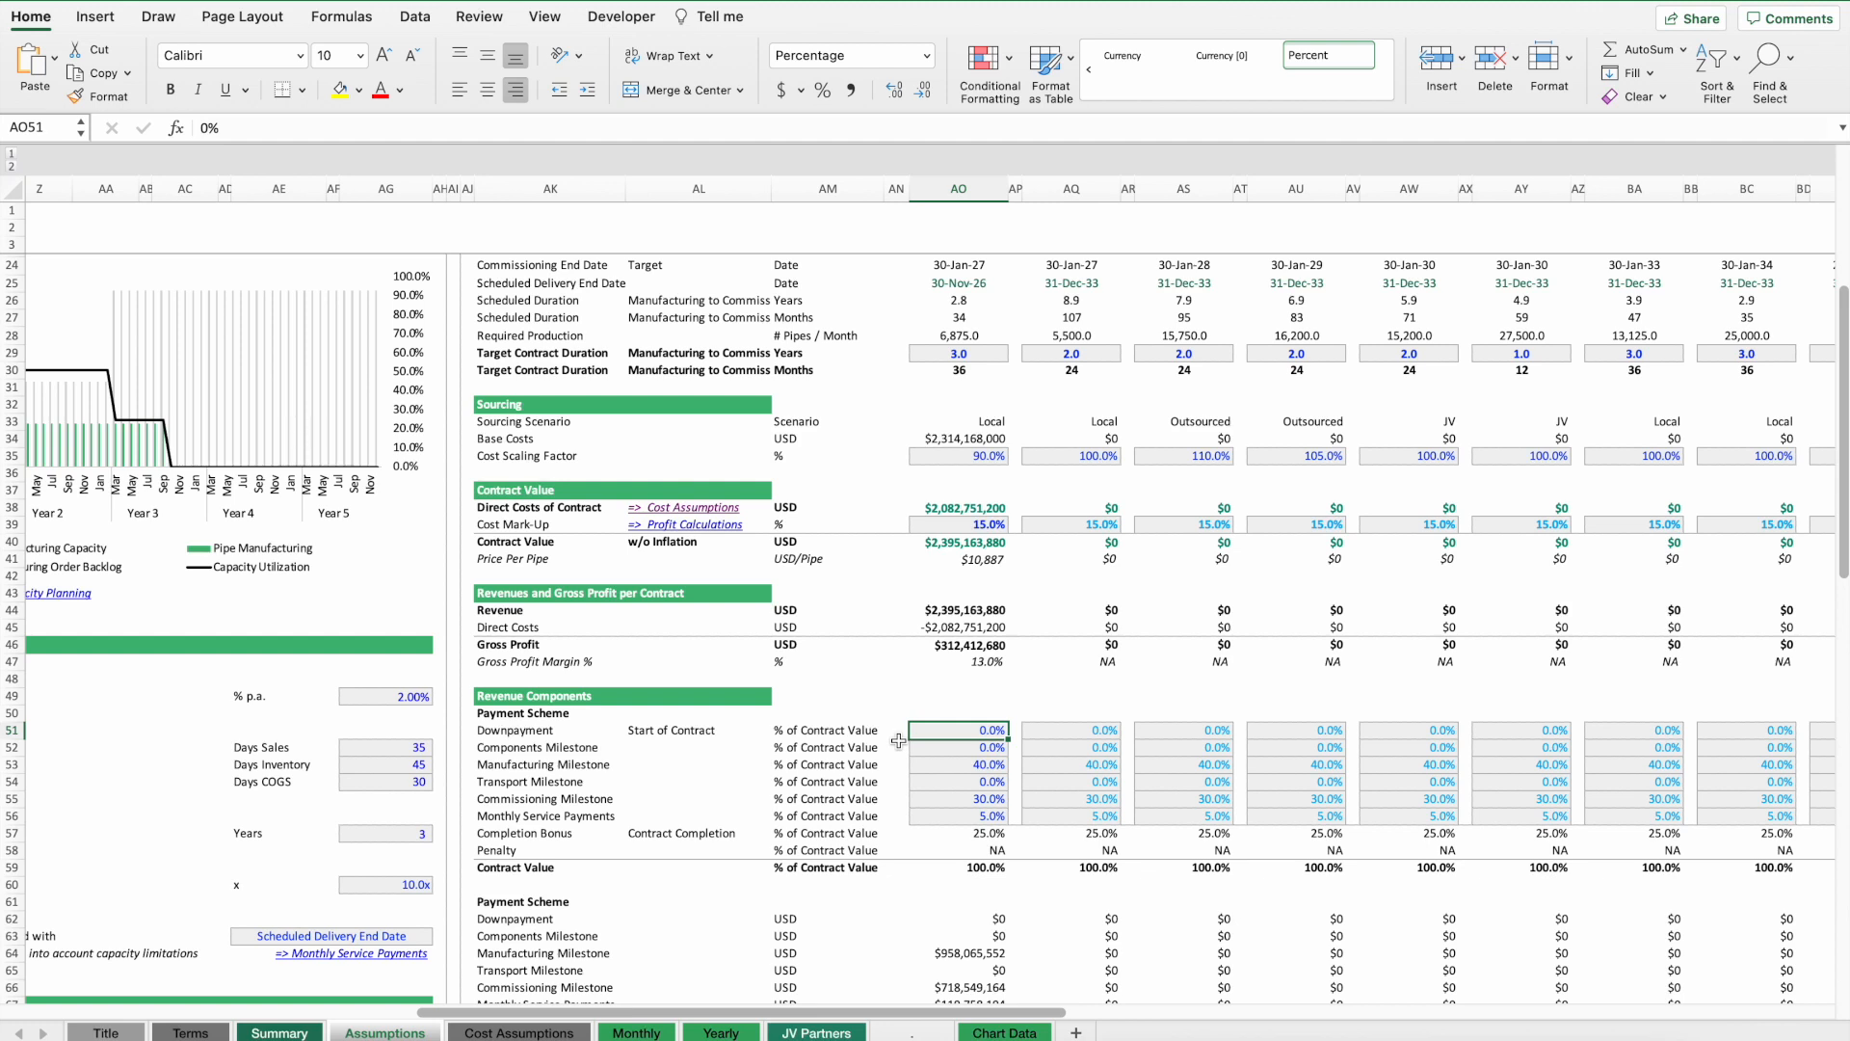
pyautogui.write('0')
pyautogui.press('Escape')
pyautogui.write('10')
pyautogui.press('Return')
pyautogui.press('Down')
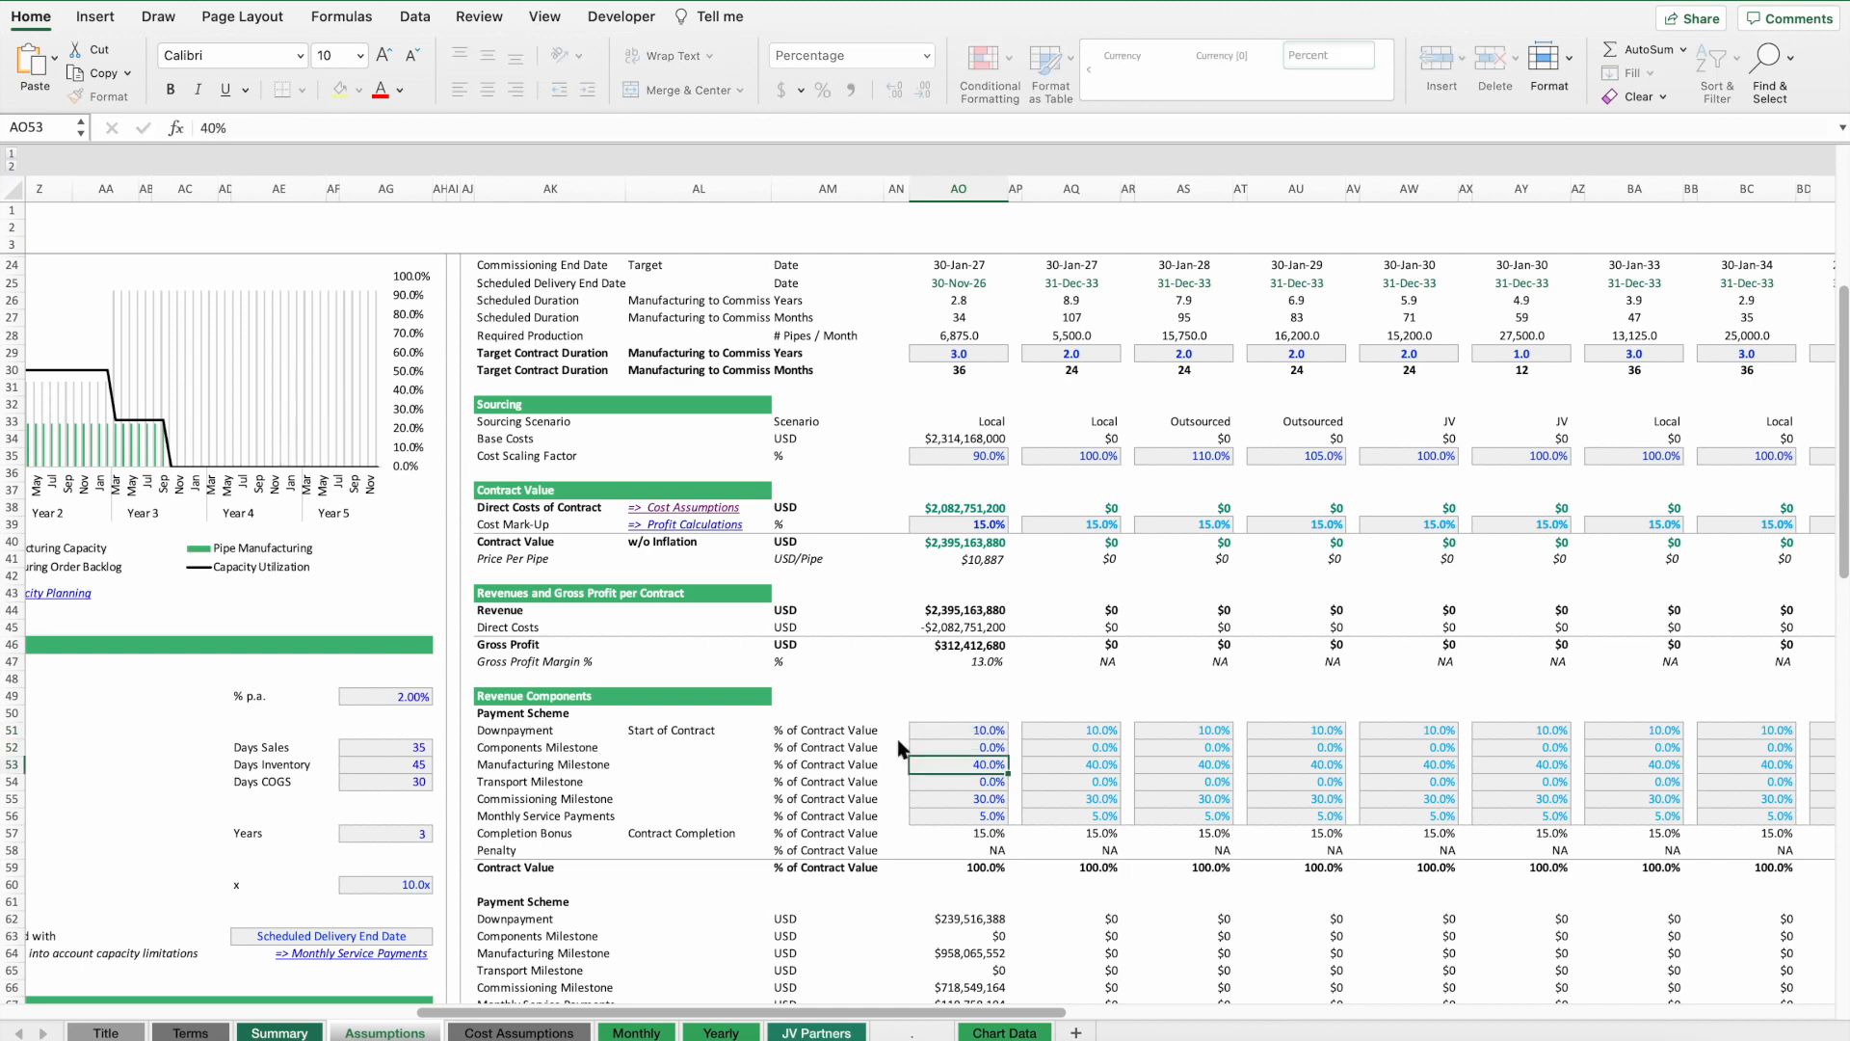
# Examine the payment scheme amounts, the milestone labels, the monthly service payment share and the target contract duration.
pyautogui.click(968, 918)
pyautogui.scroll(-2, 1042, 824)
pyautogui.scroll(-1, 1042, 824)
pyautogui.click(518, 622)
pyautogui.moveTo(518, 621); pyautogui.dragTo(519, 680)
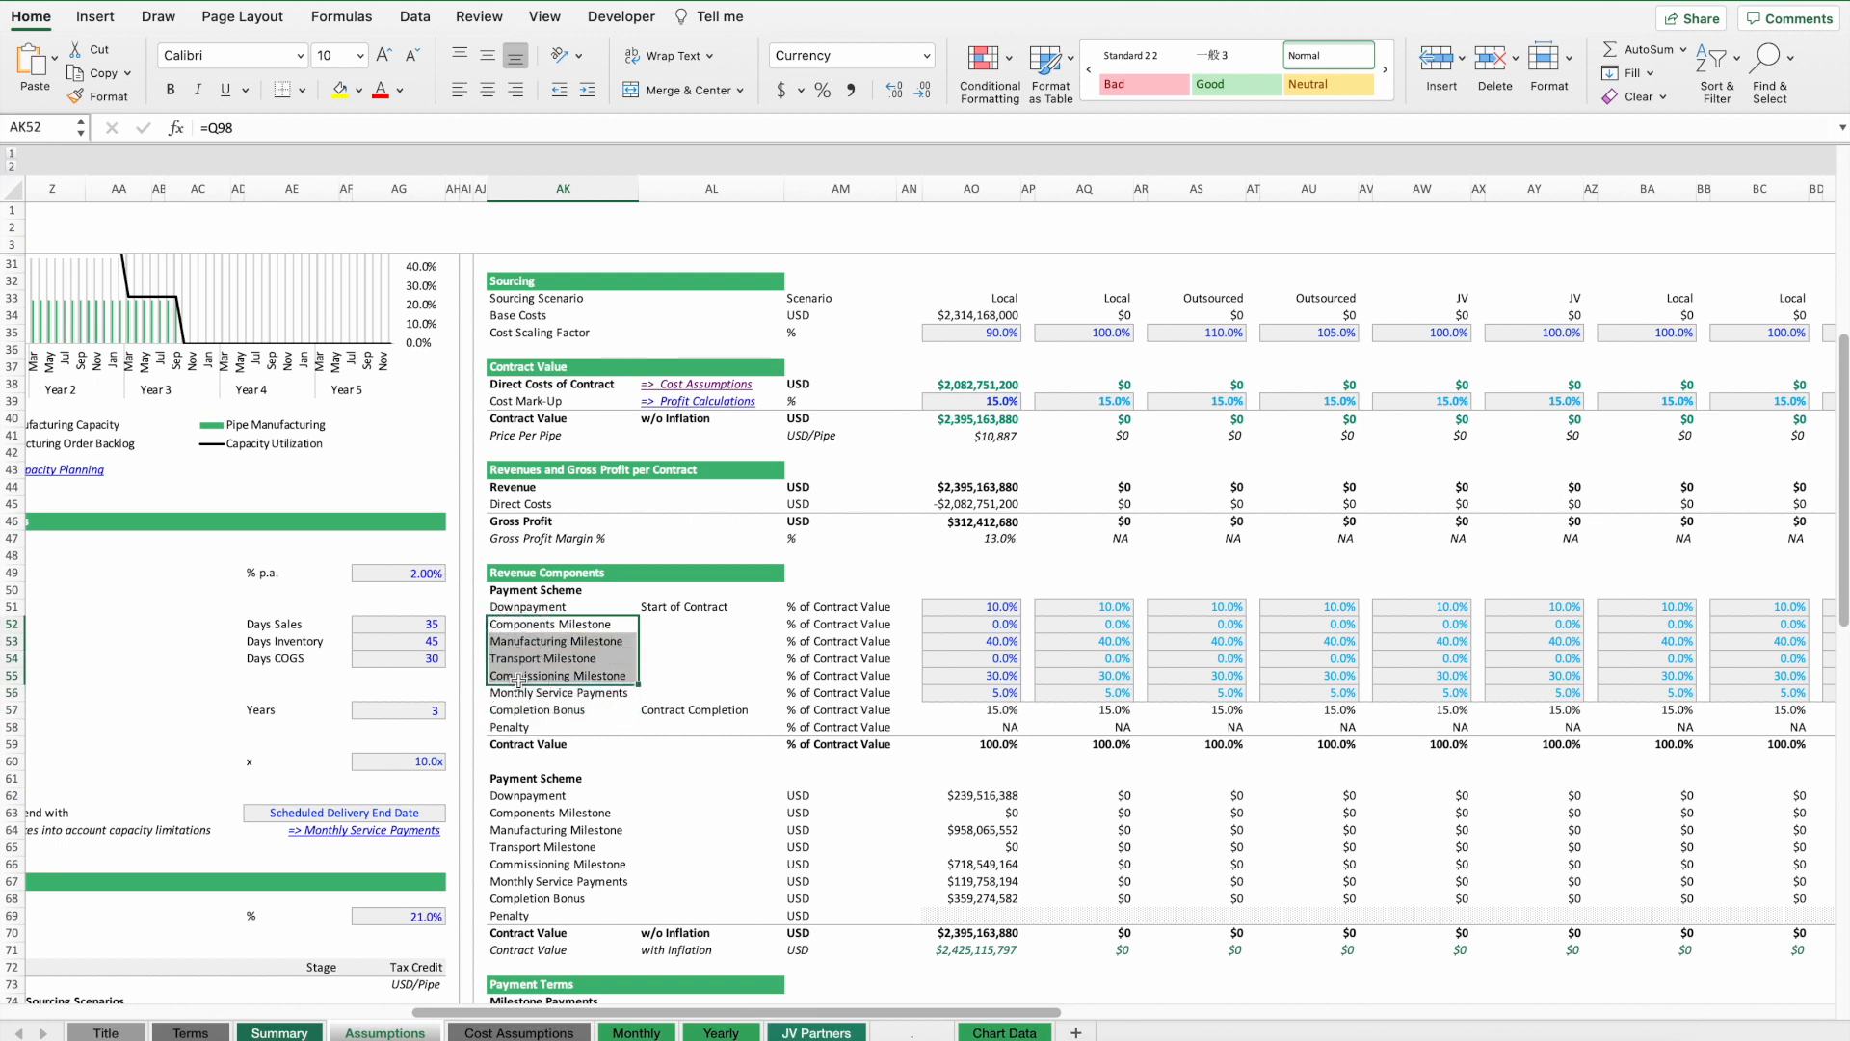
pyautogui.click(523, 693)
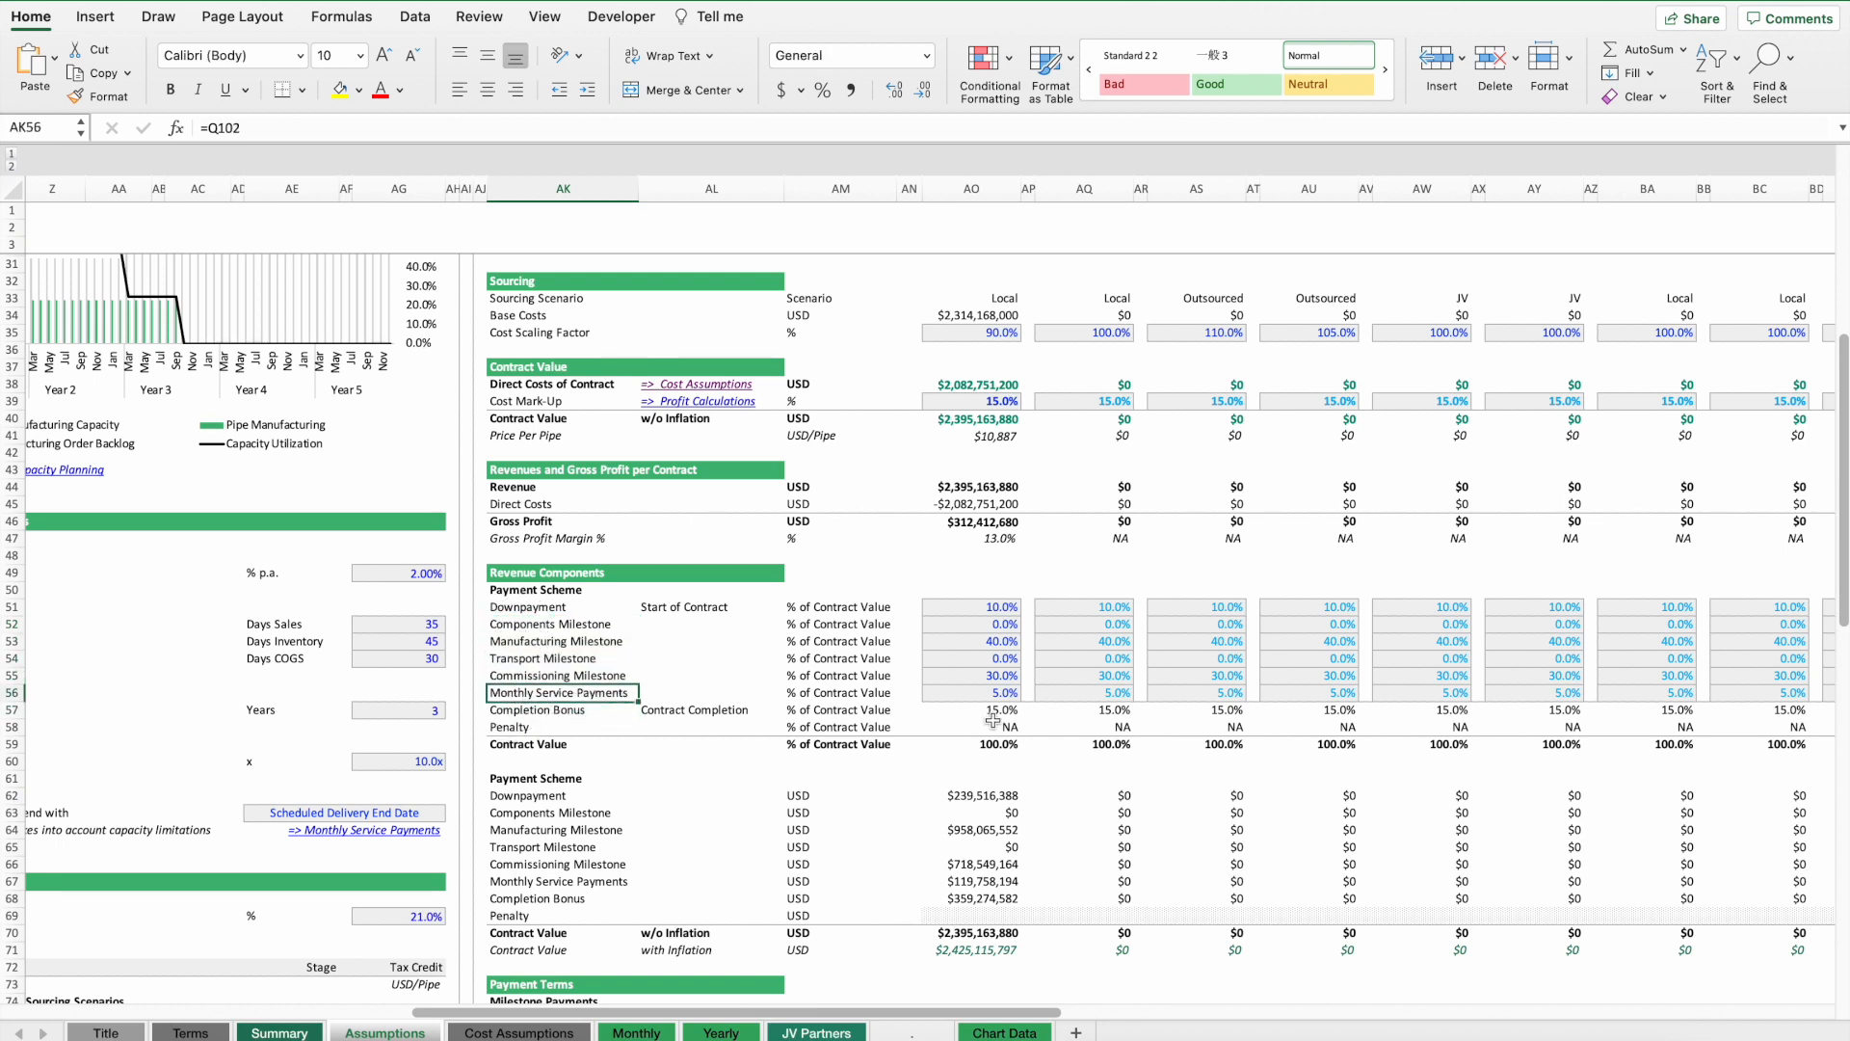
pyautogui.click(969, 692)
pyautogui.scroll(10, 969, 692)
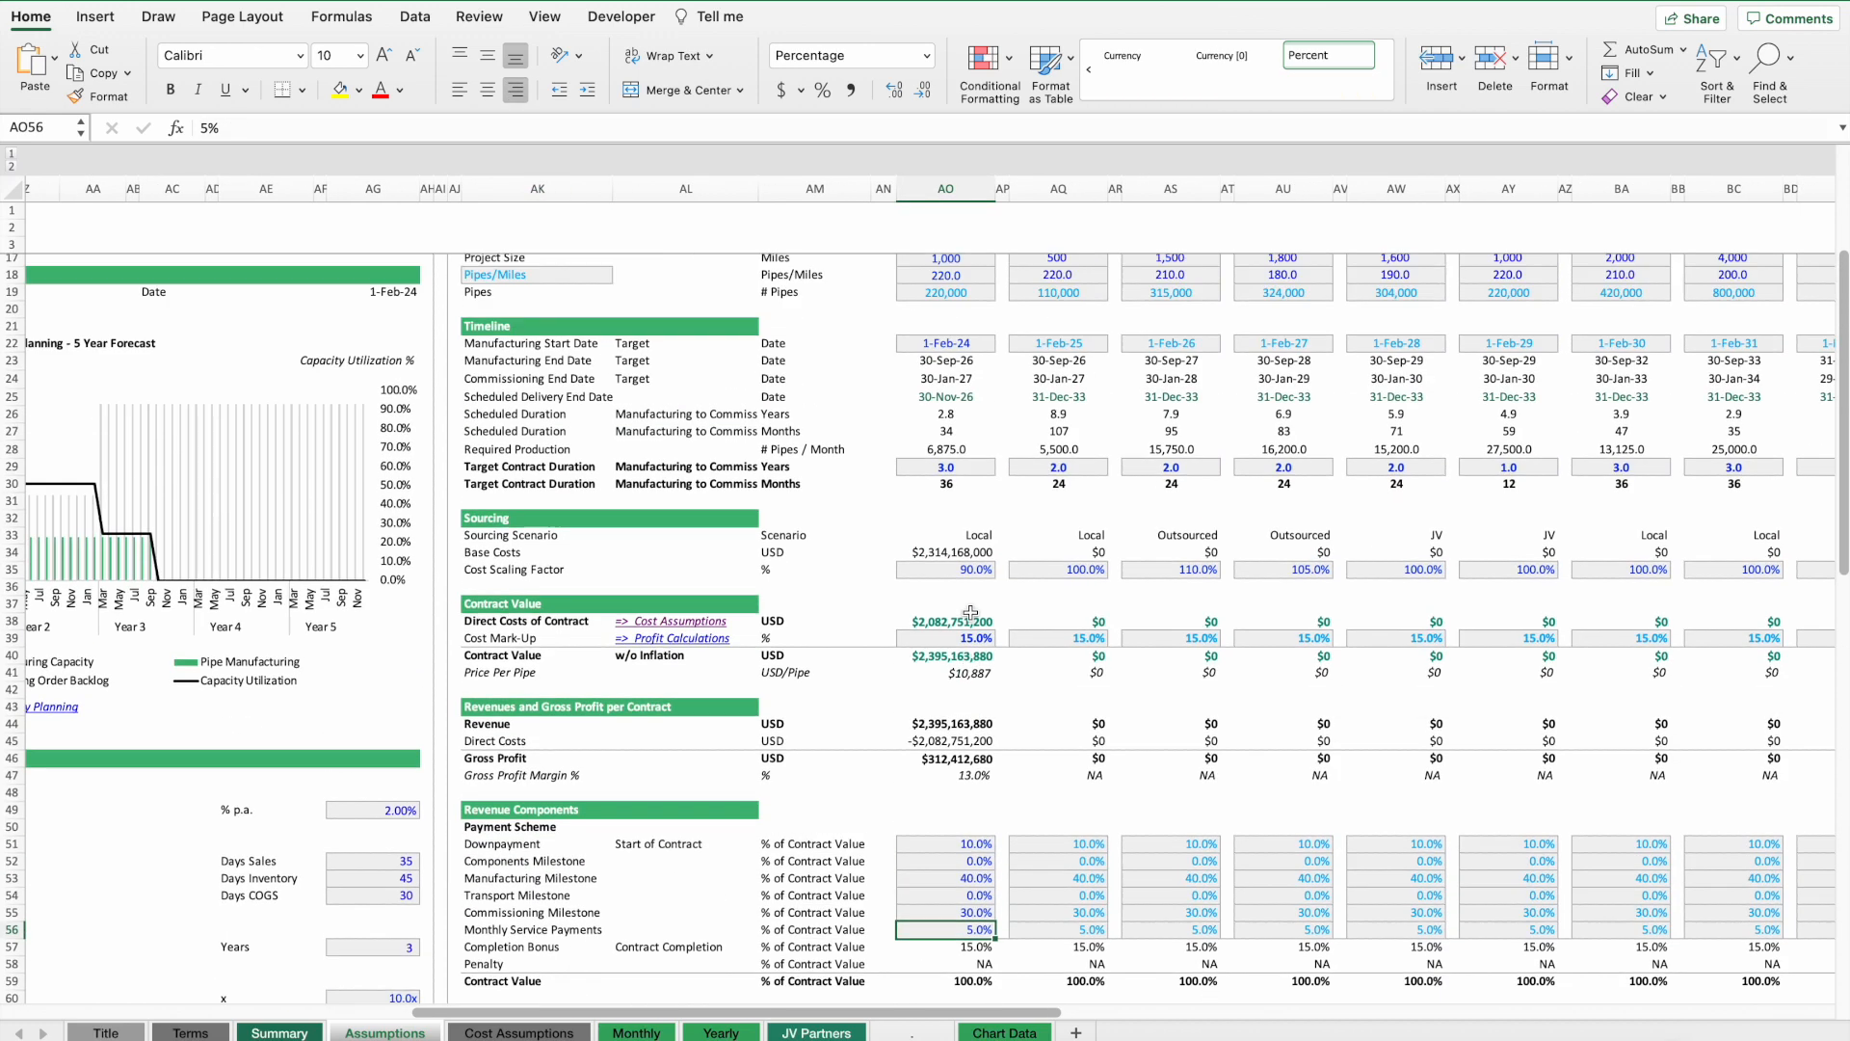
pyautogui.click(924, 681)
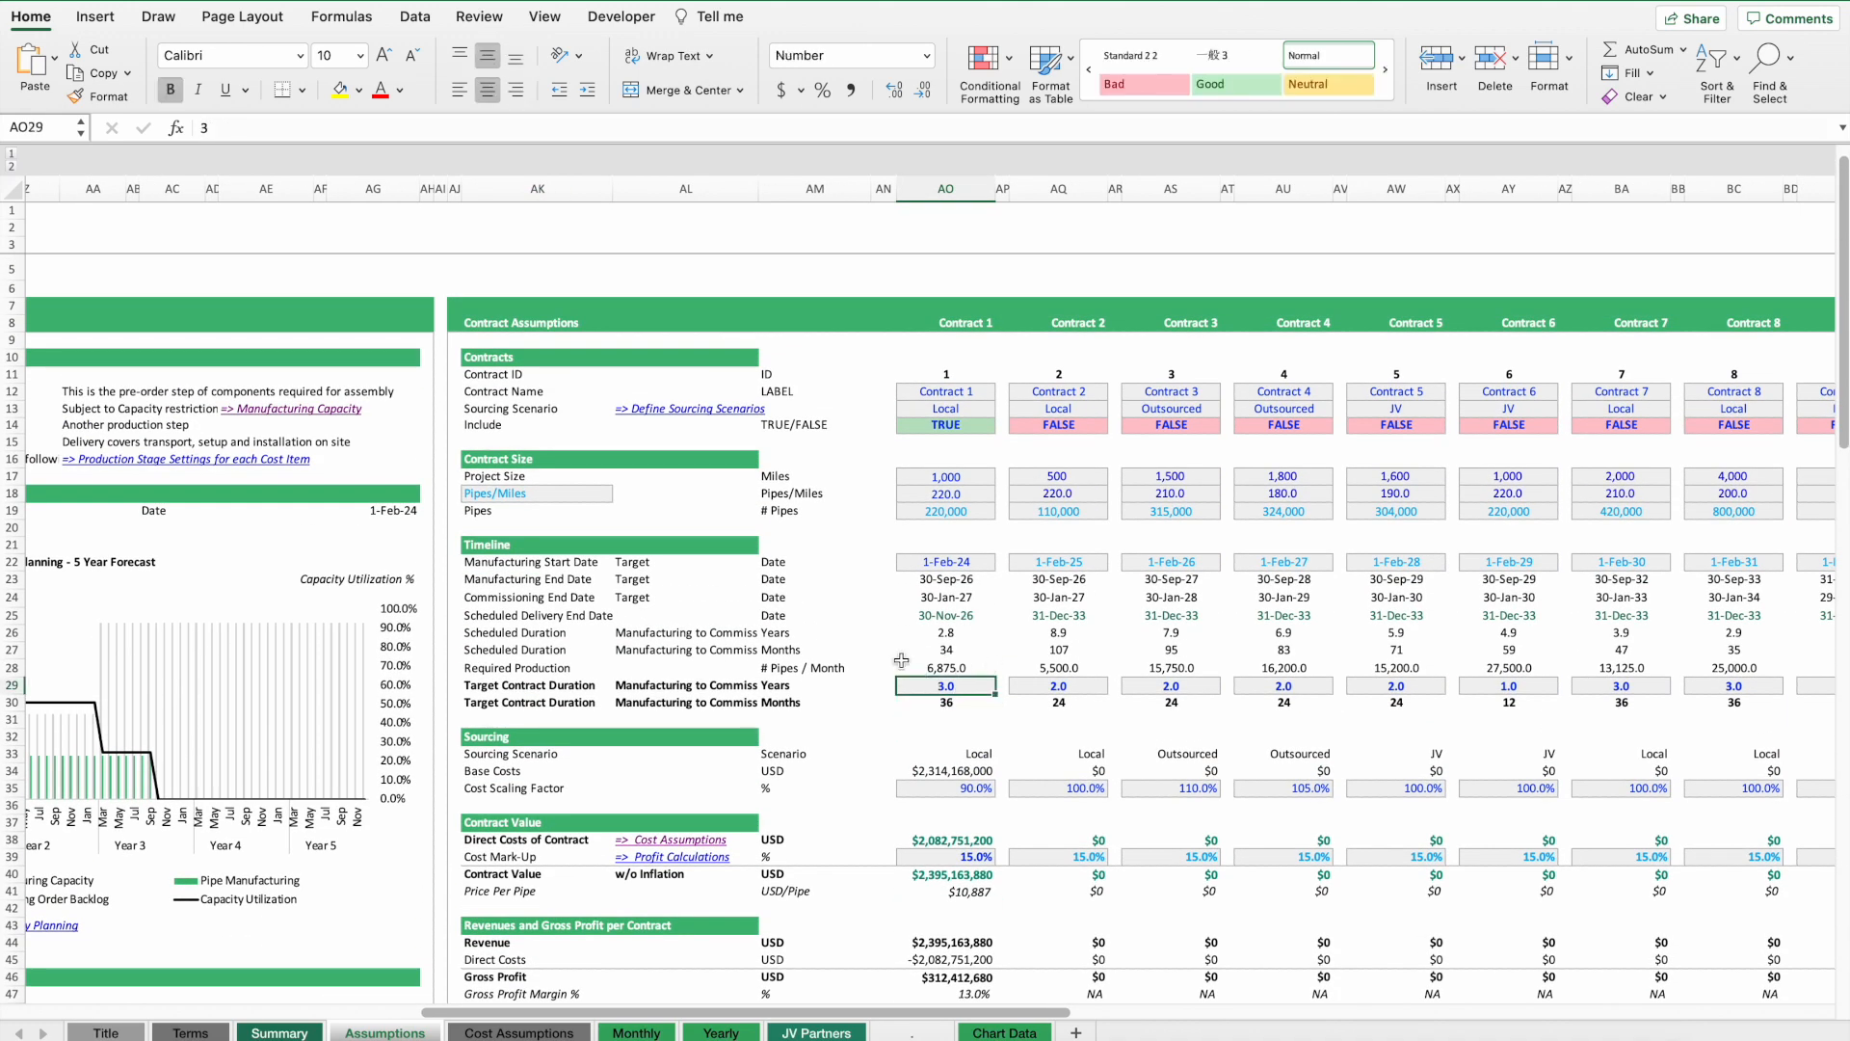
# Examine Contract 1's monthly service payment share and the completion bonus formula in the payment scheme.
pyautogui.scroll(-15, 928, 722)
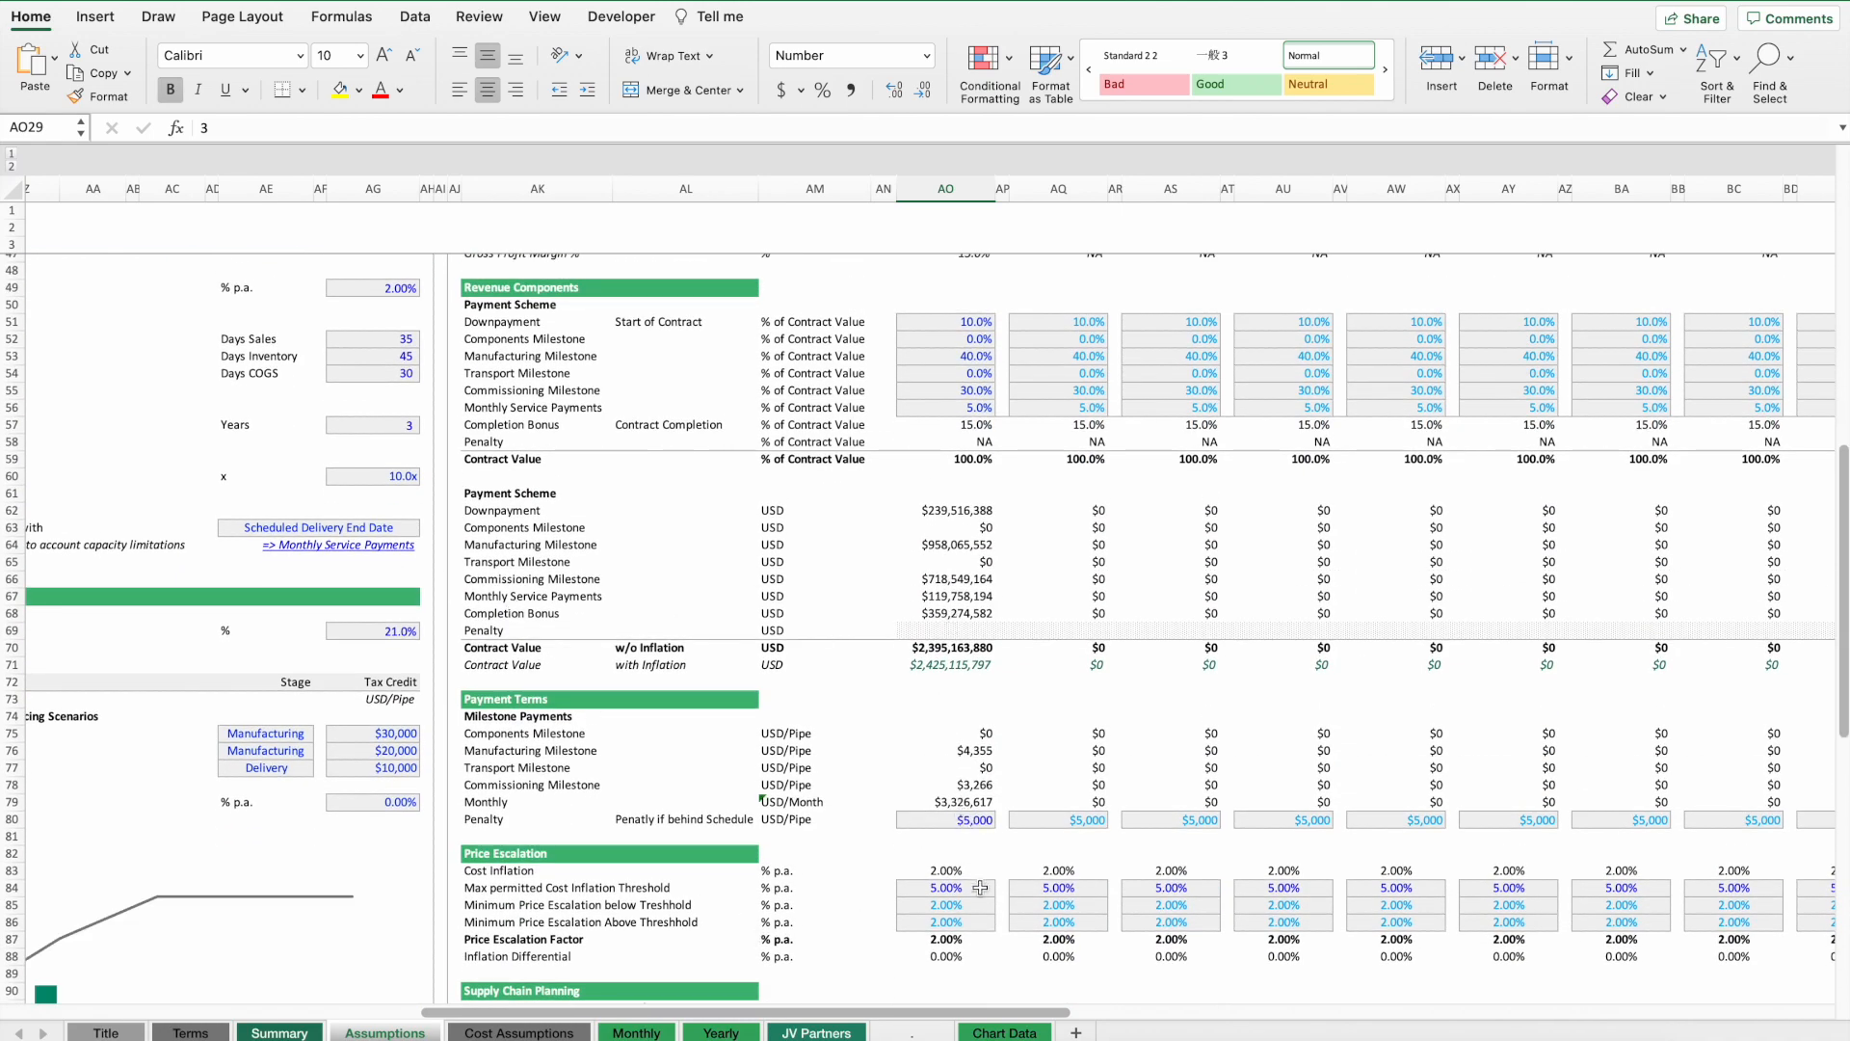
pyautogui.scroll(-7, 973, 865)
pyautogui.scroll(10, 926, 617)
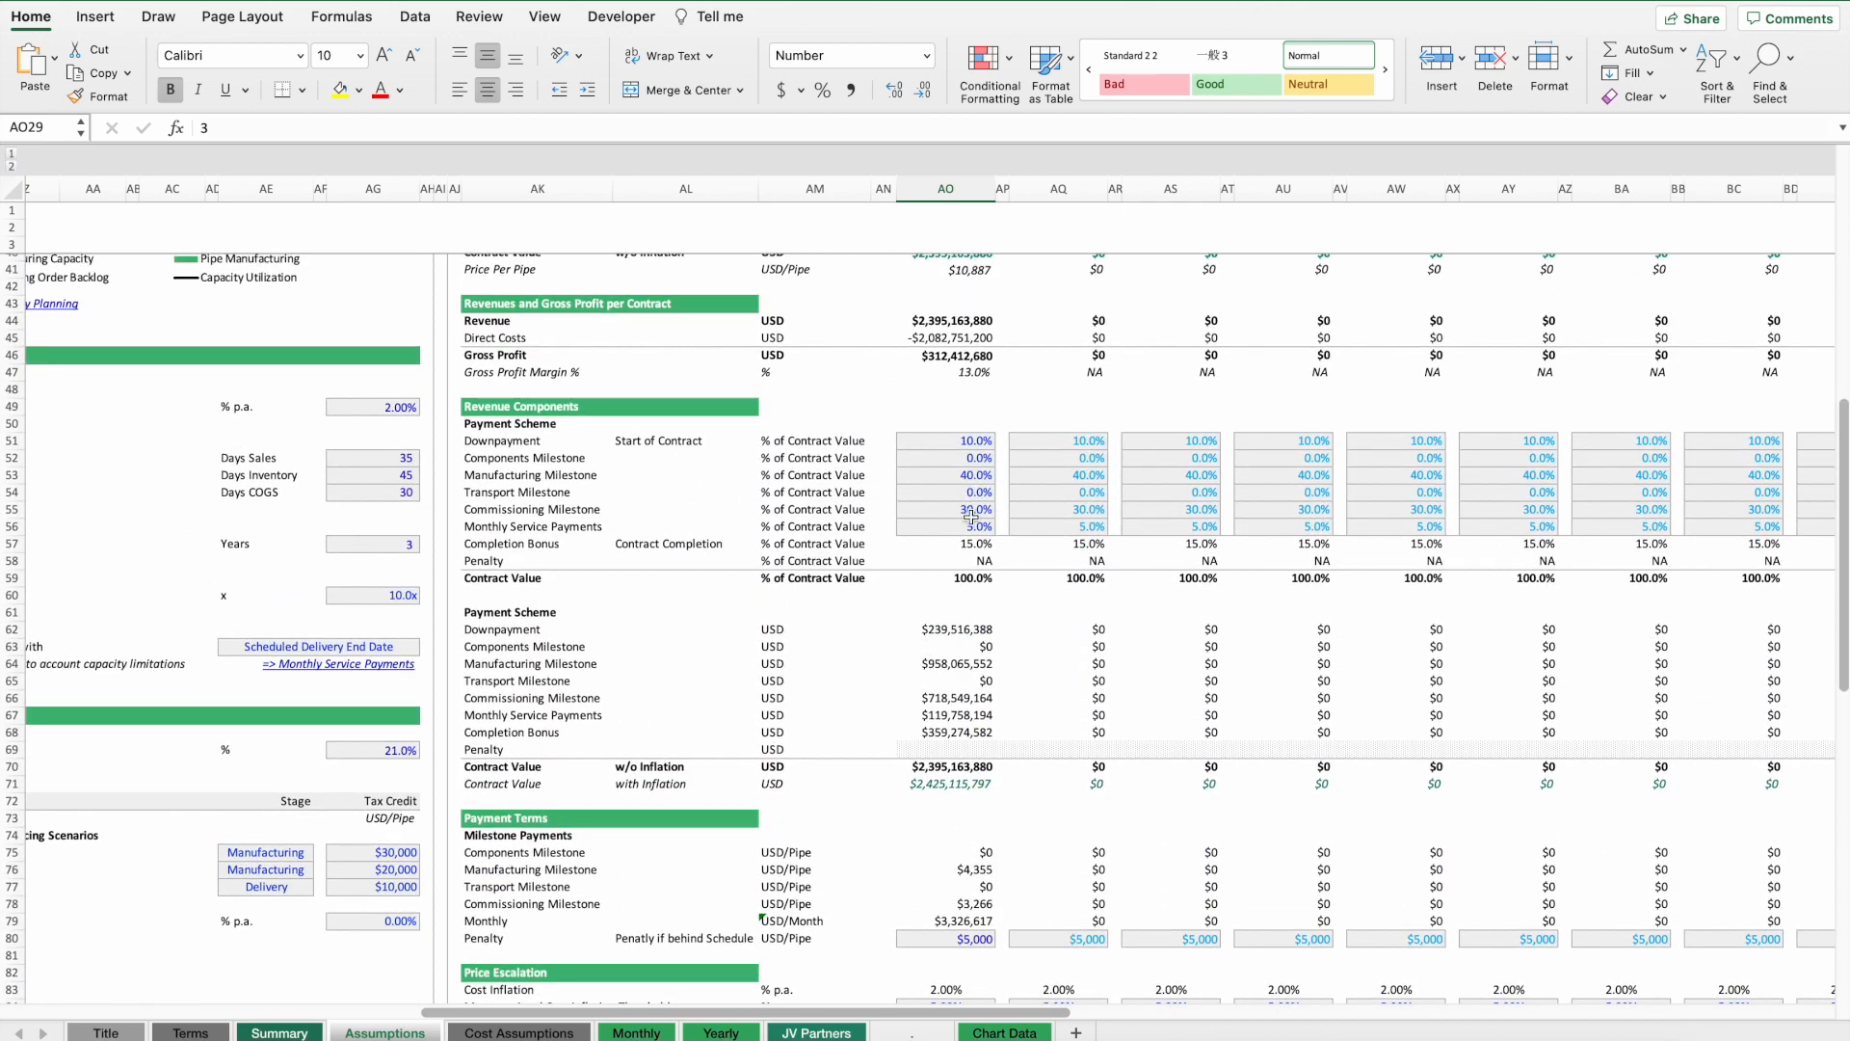
pyautogui.click(971, 526)
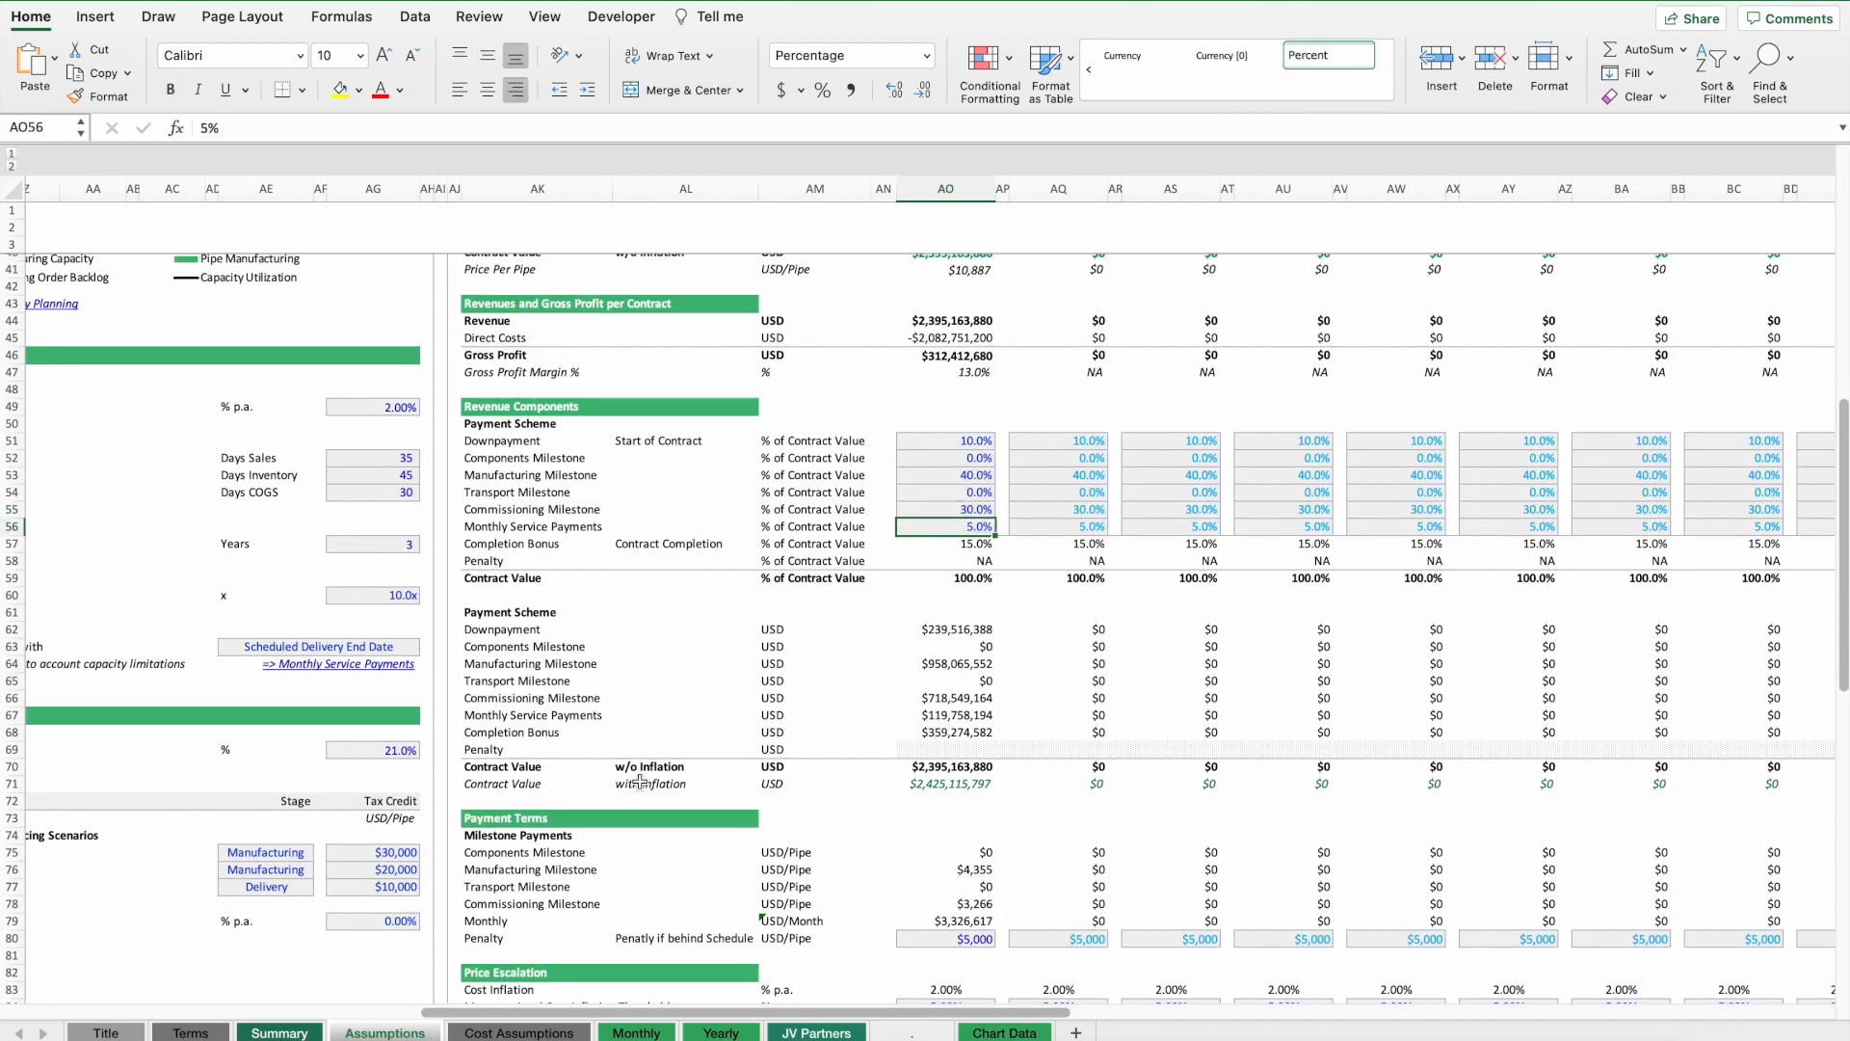
pyautogui.moveTo(510, 716); pyautogui.dragTo(959, 715)
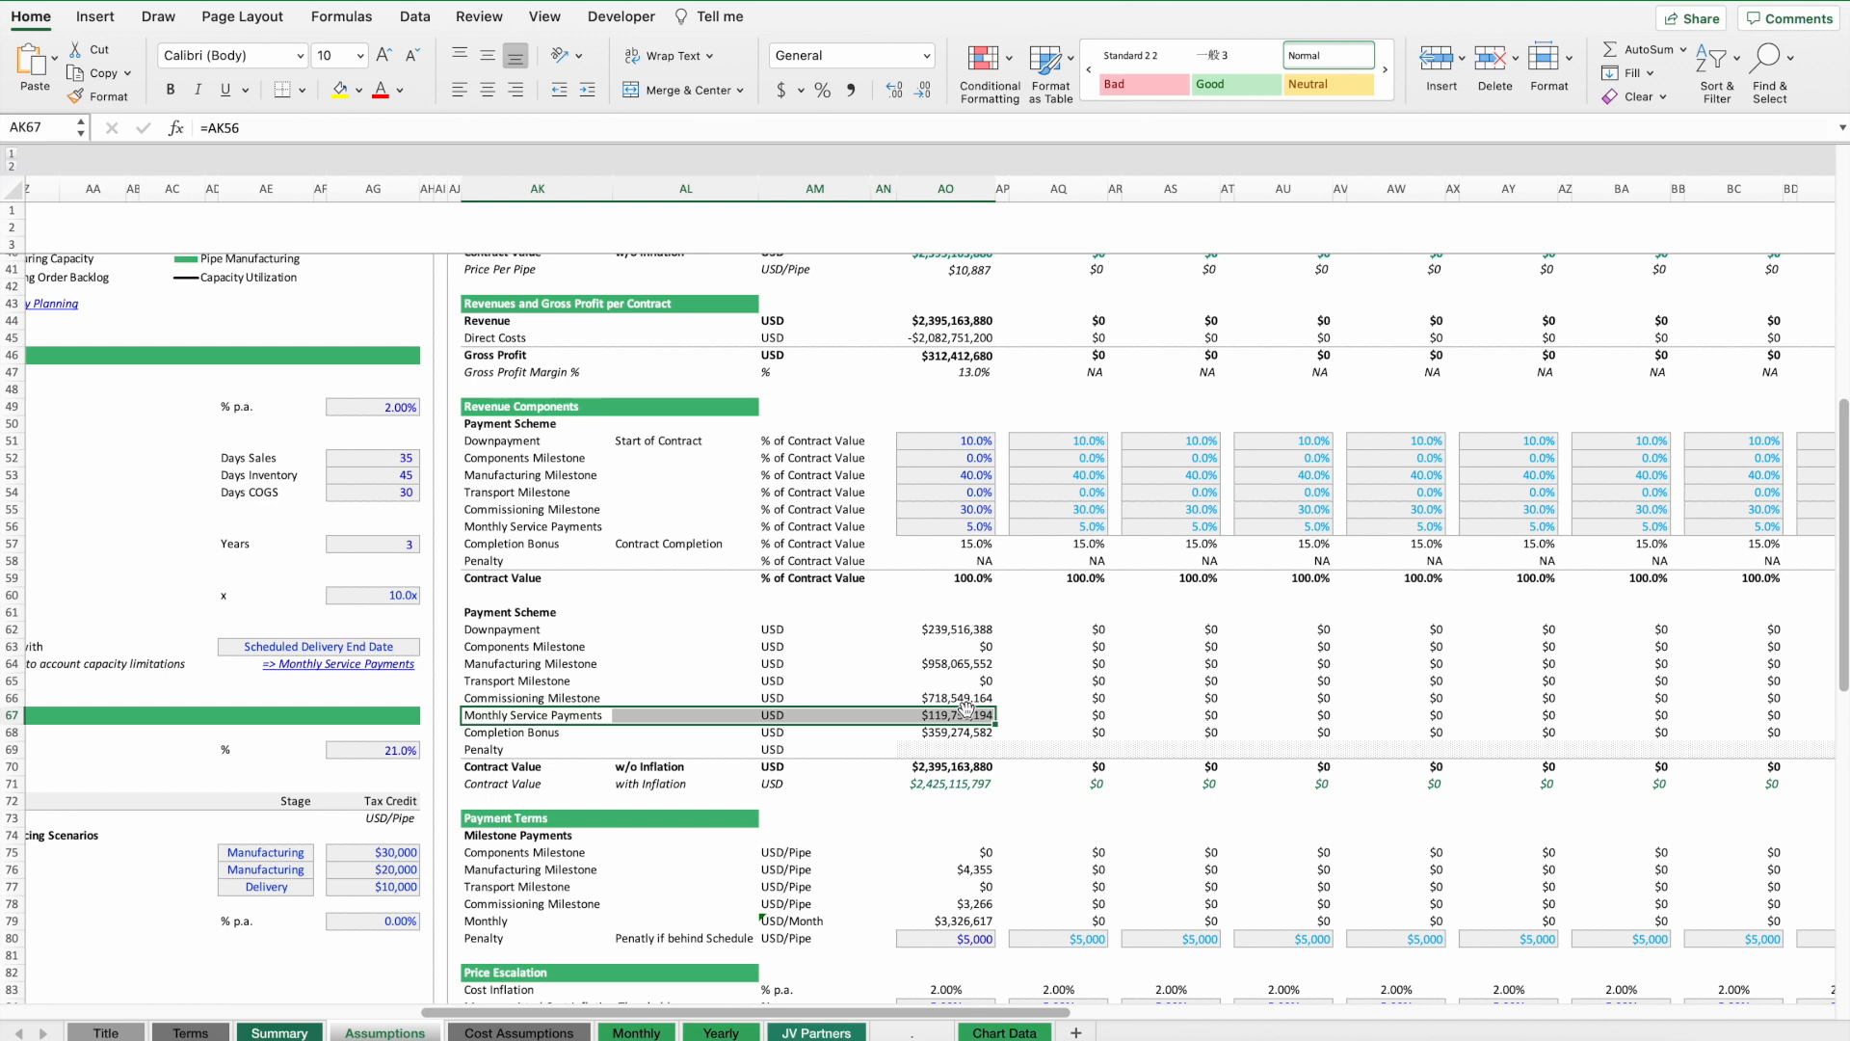
pyautogui.click(973, 526)
pyautogui.click(964, 544)
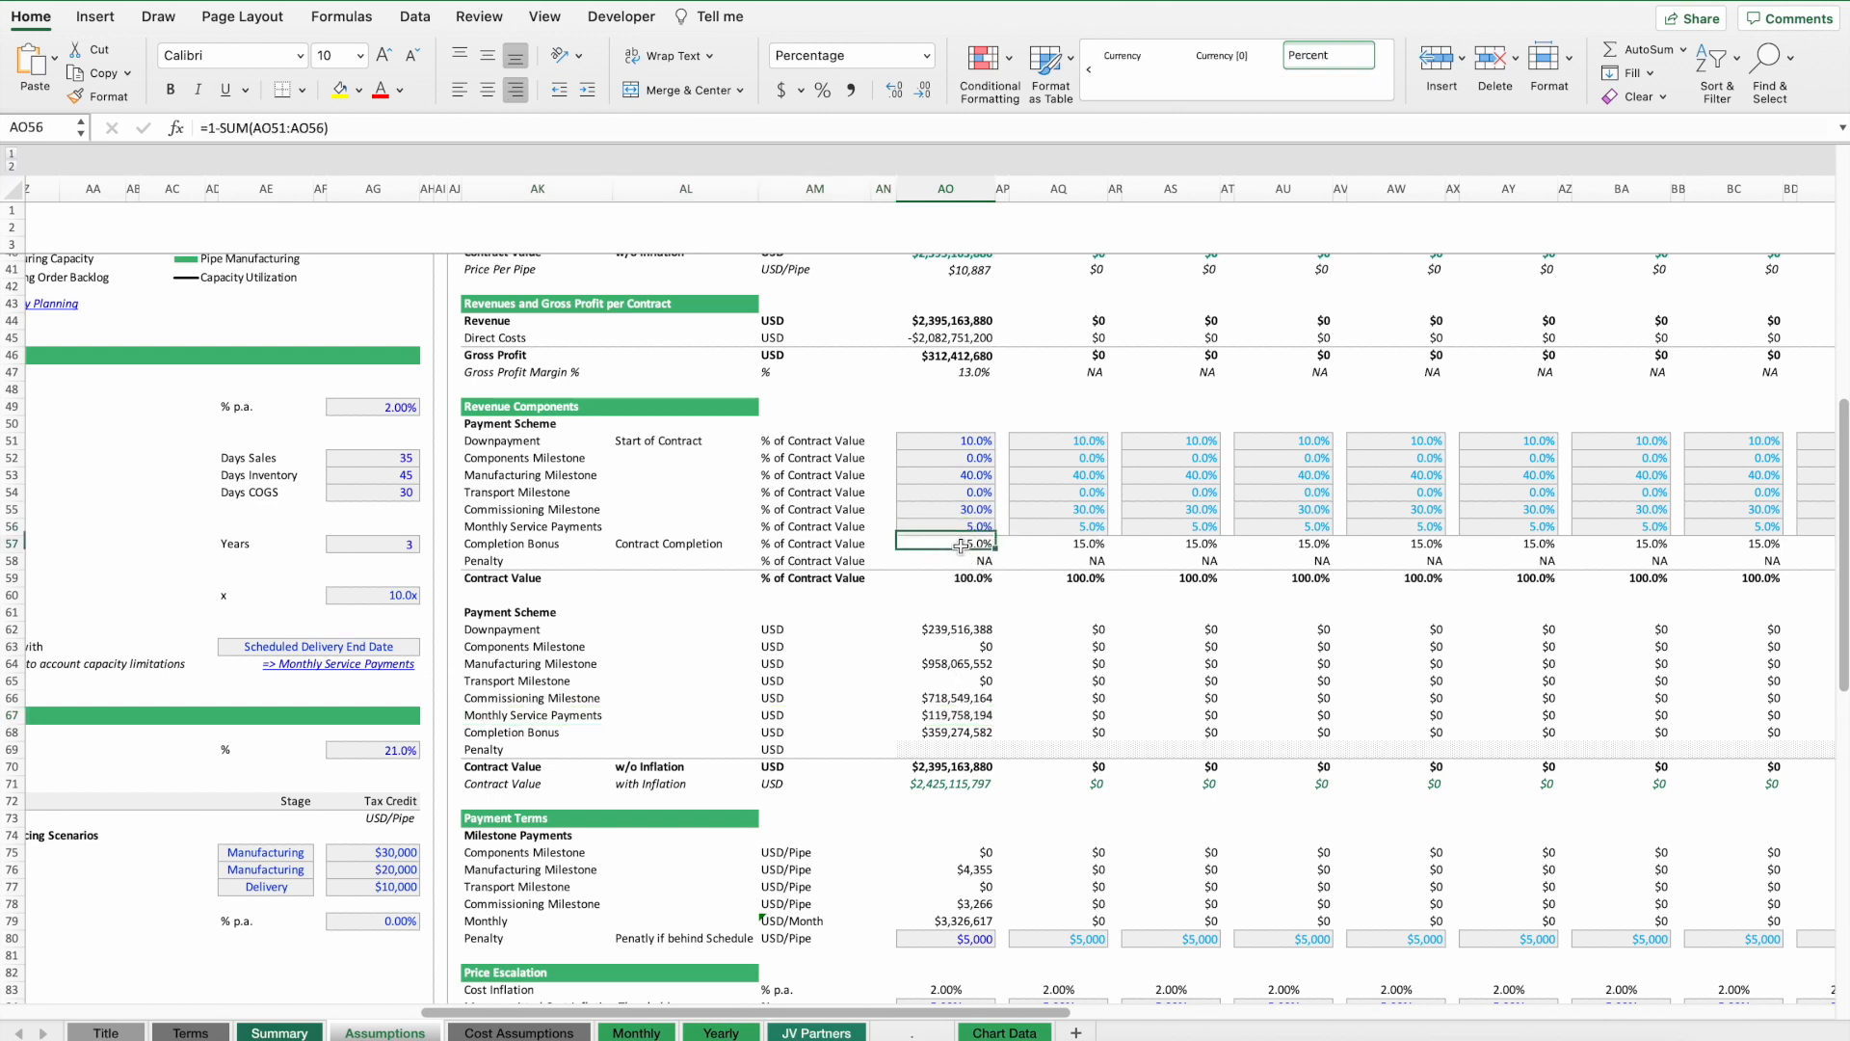
pyautogui.click(482, 539)
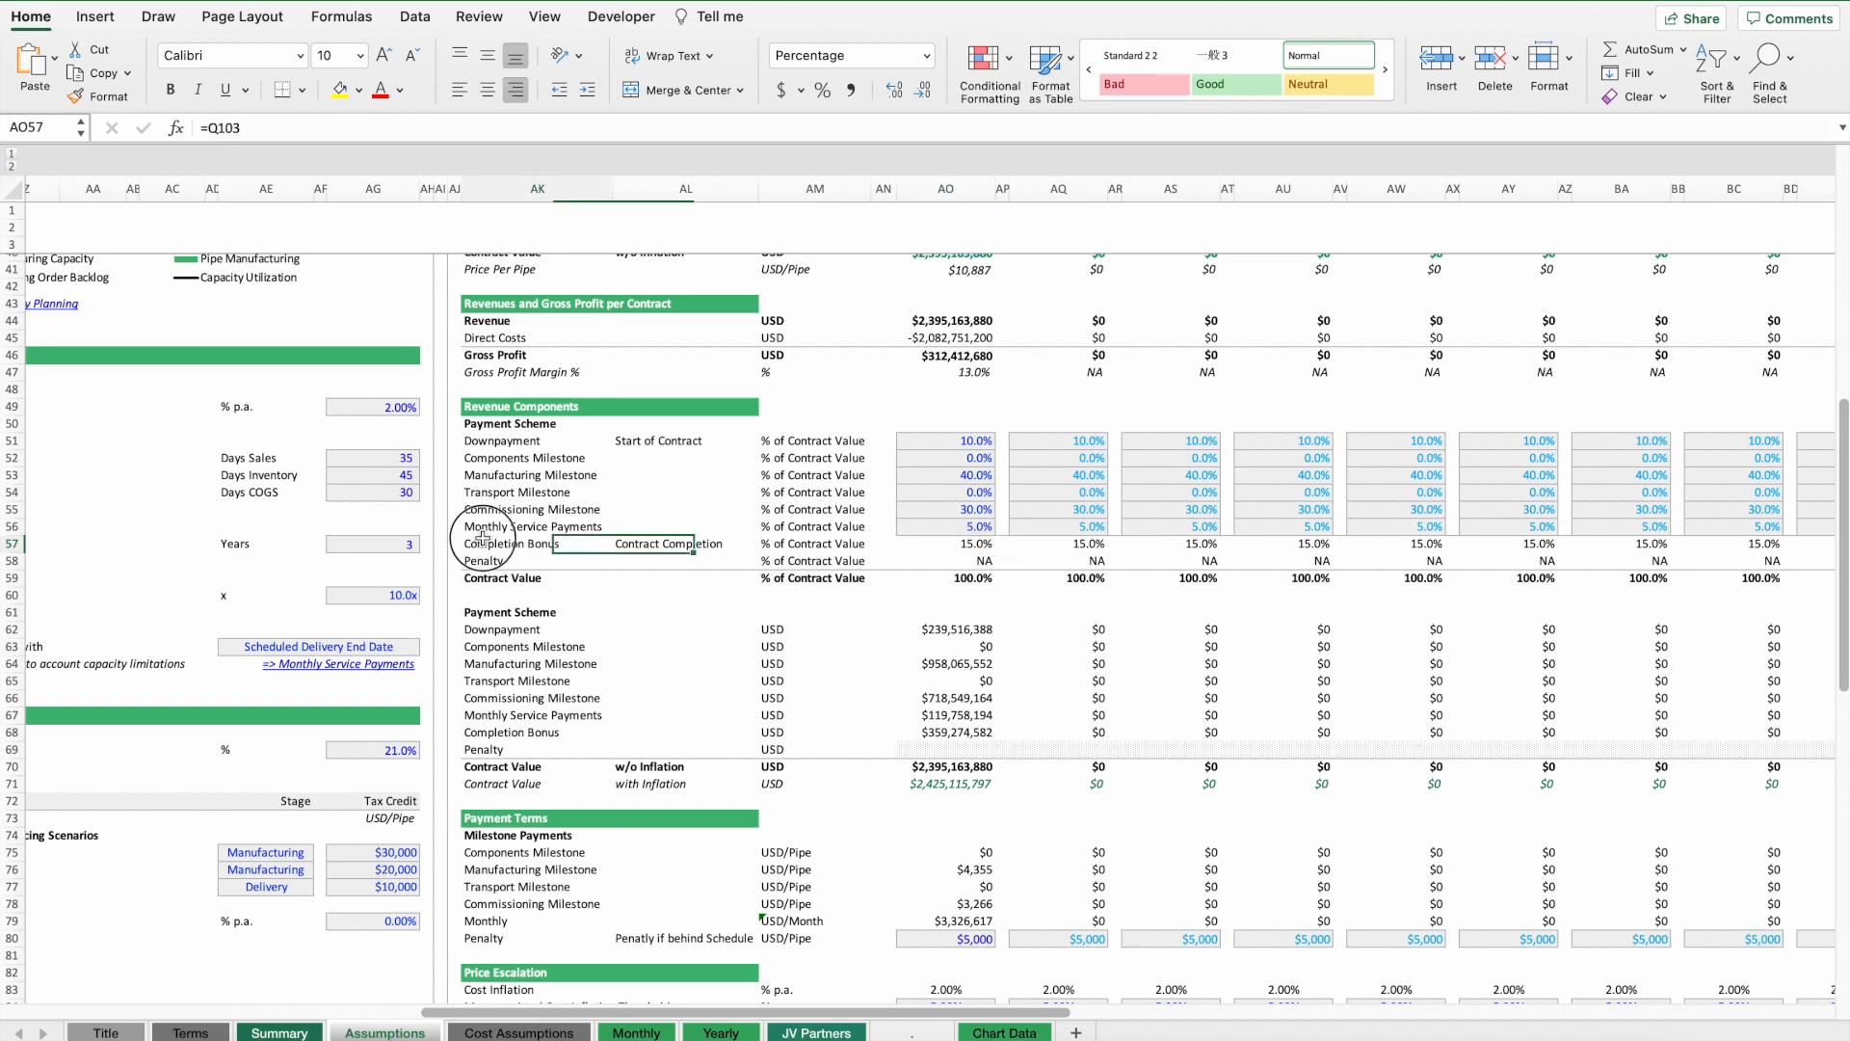
pyautogui.click(949, 551)
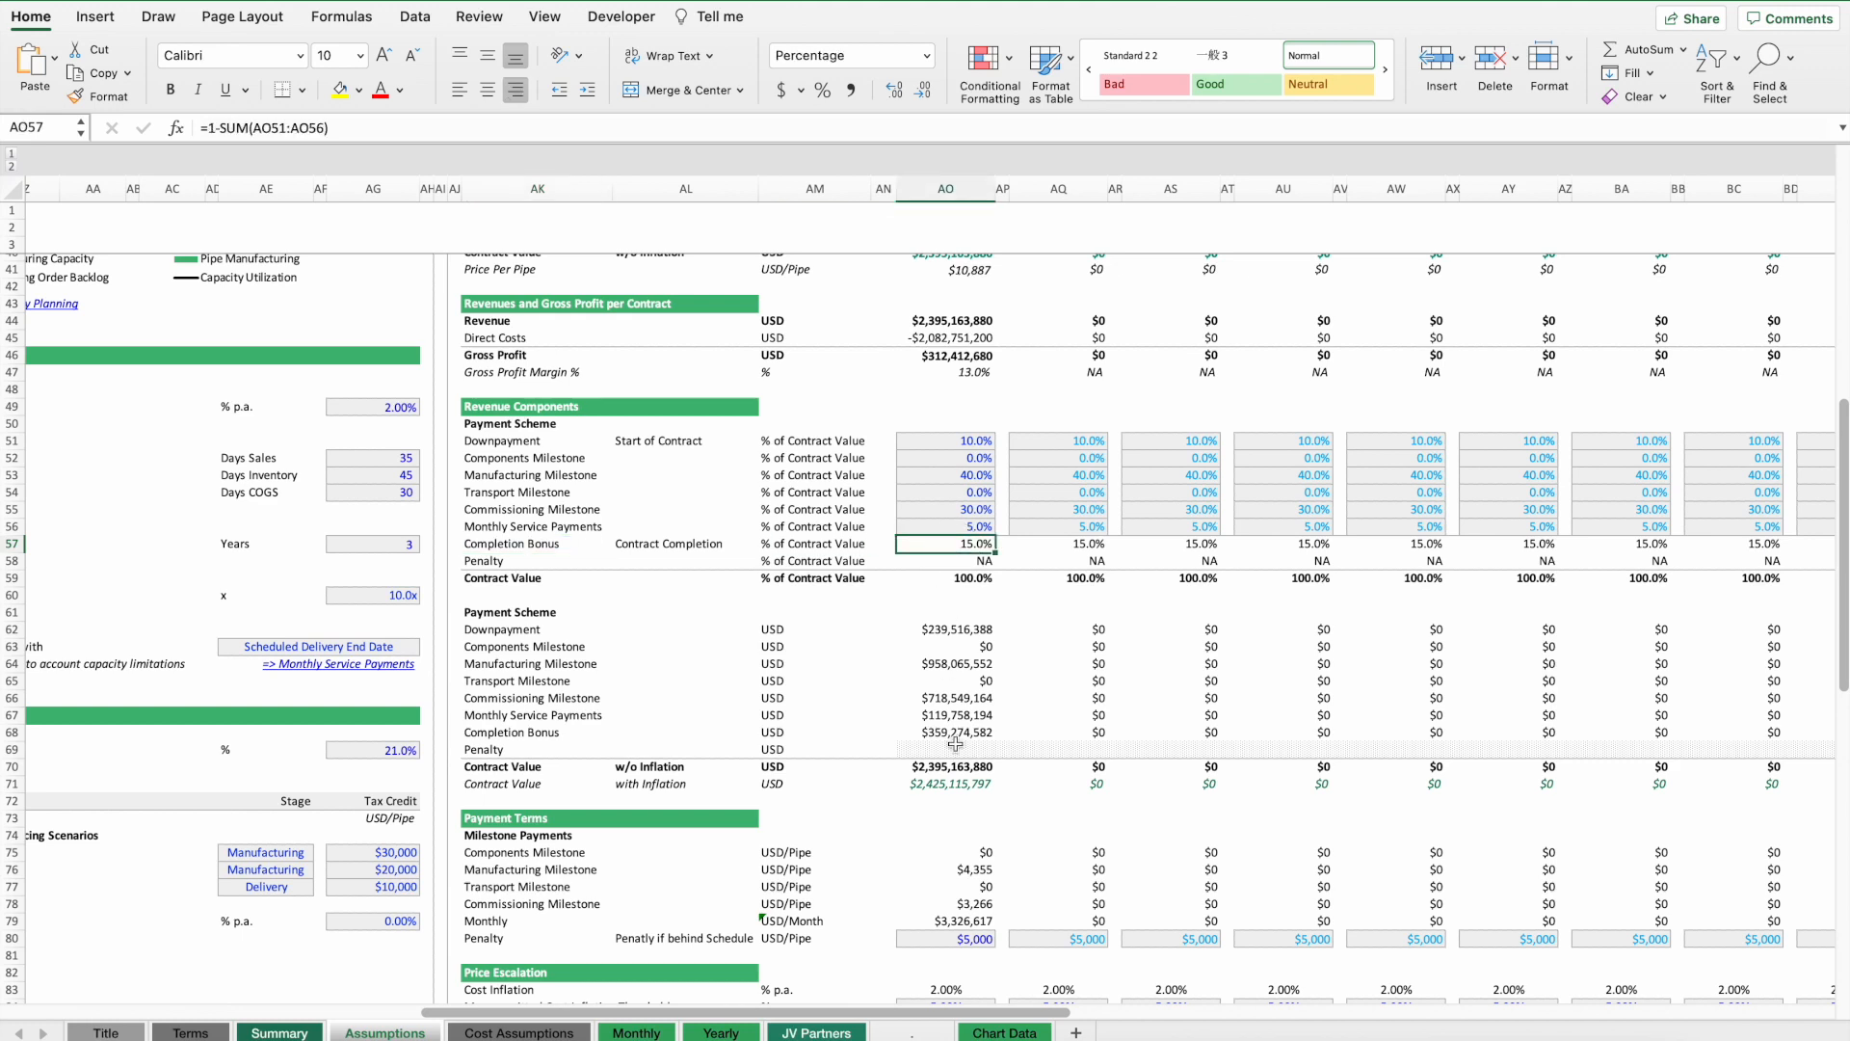
pyautogui.scroll(13, 954, 684)
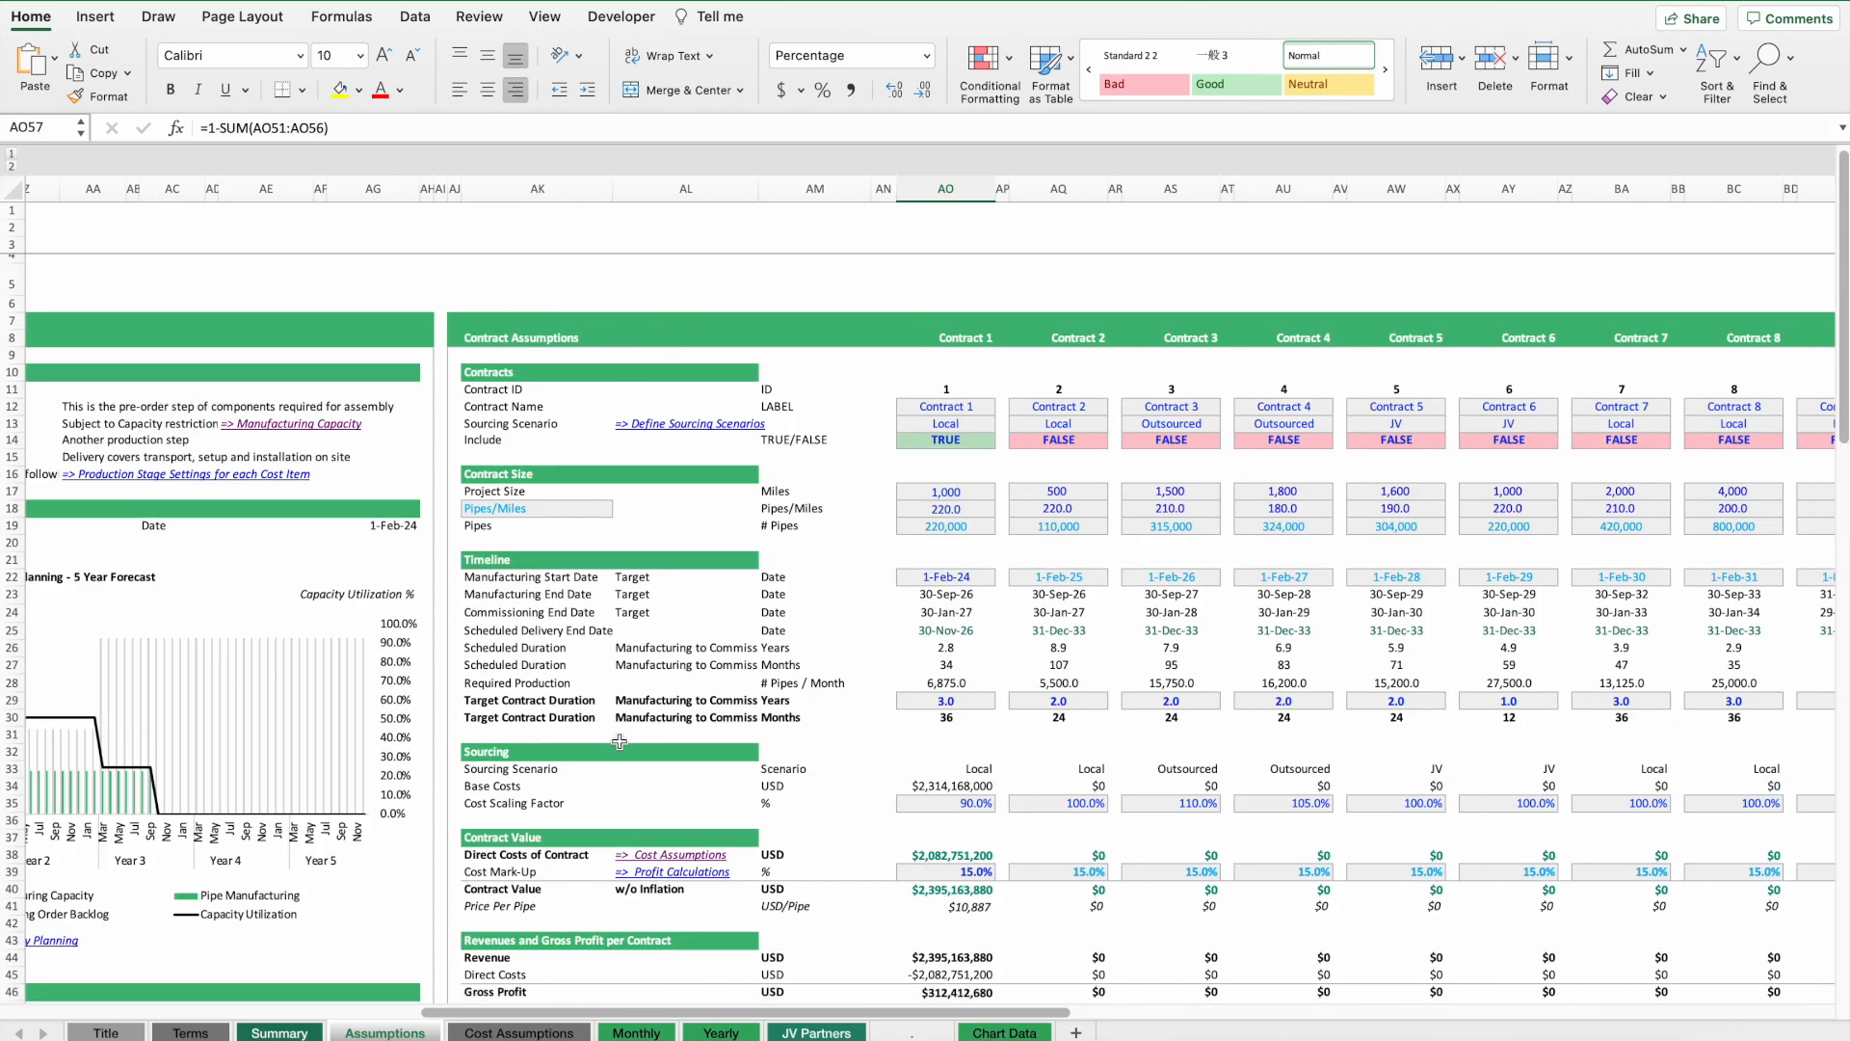
pyautogui.hscroll(-5, 620, 743)
pyautogui.hscroll(-1, 706, 744)
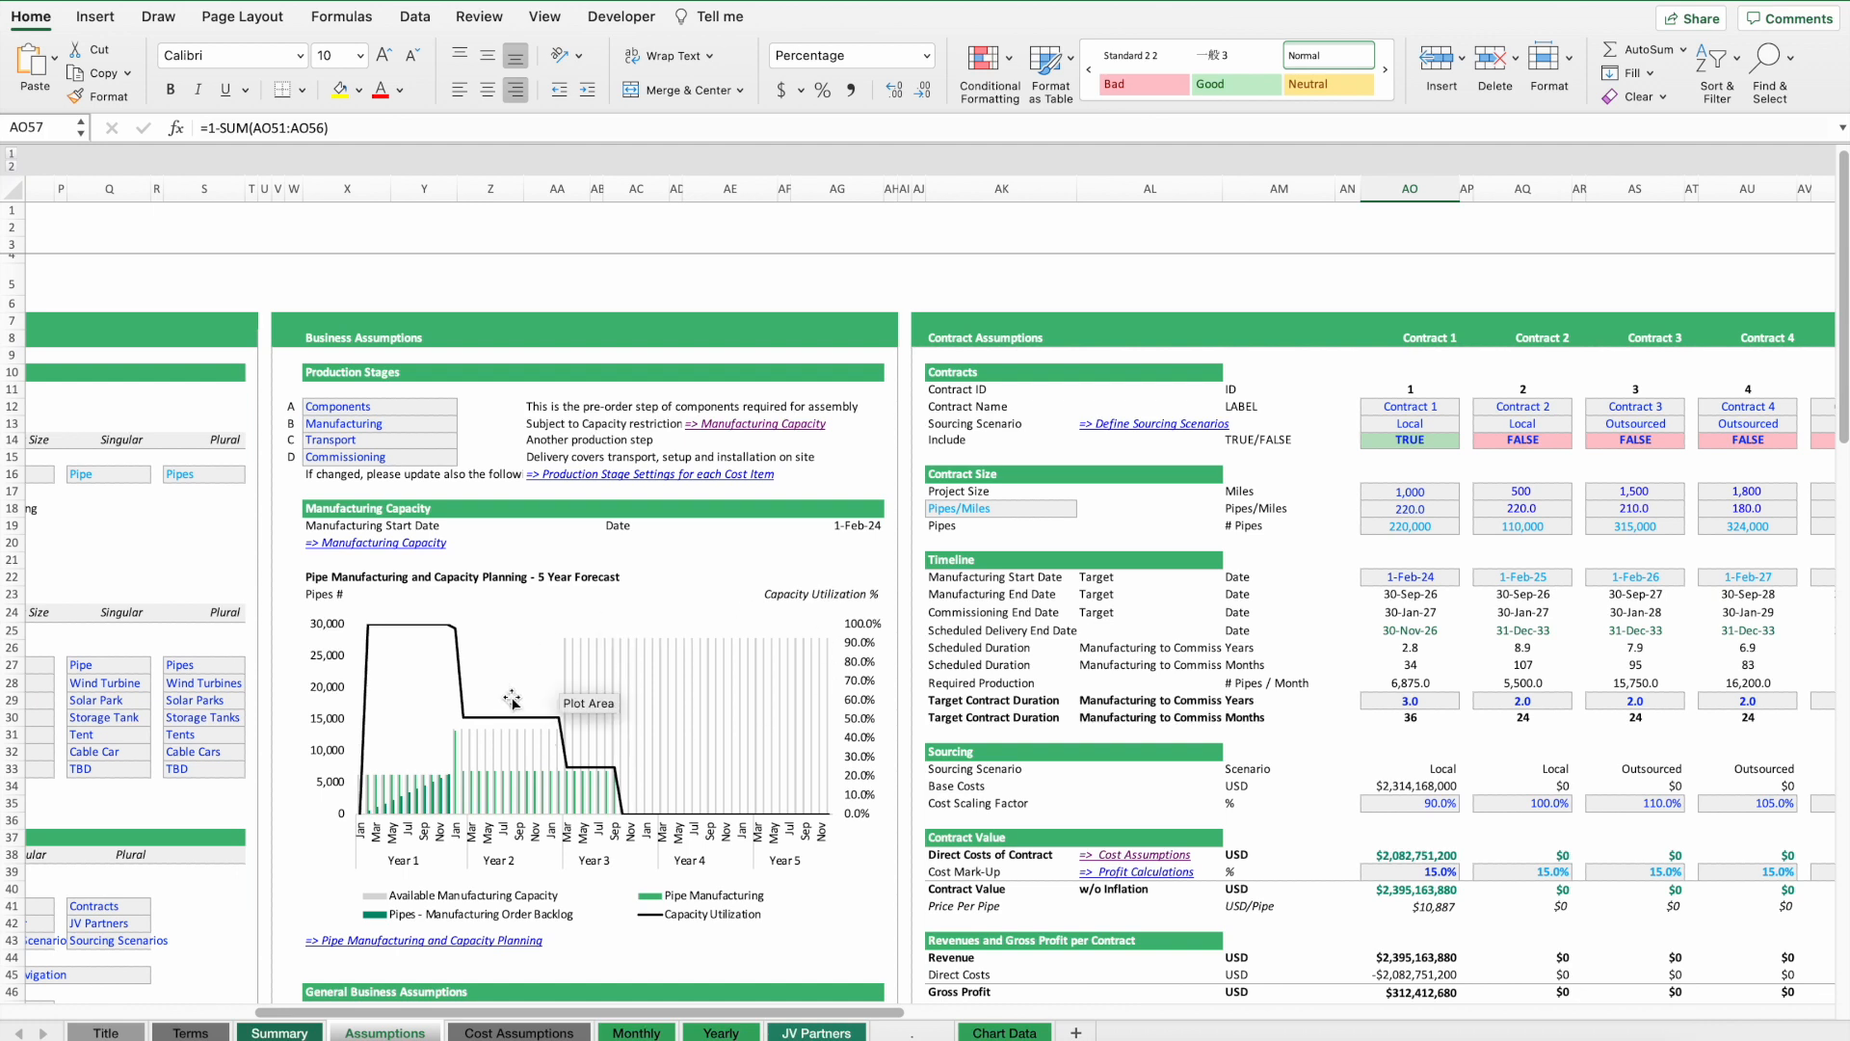
# Inspect the capacity chart and the formula behind Contract 1's scheduled delivery end date.
pyautogui.moveTo(576, 727)
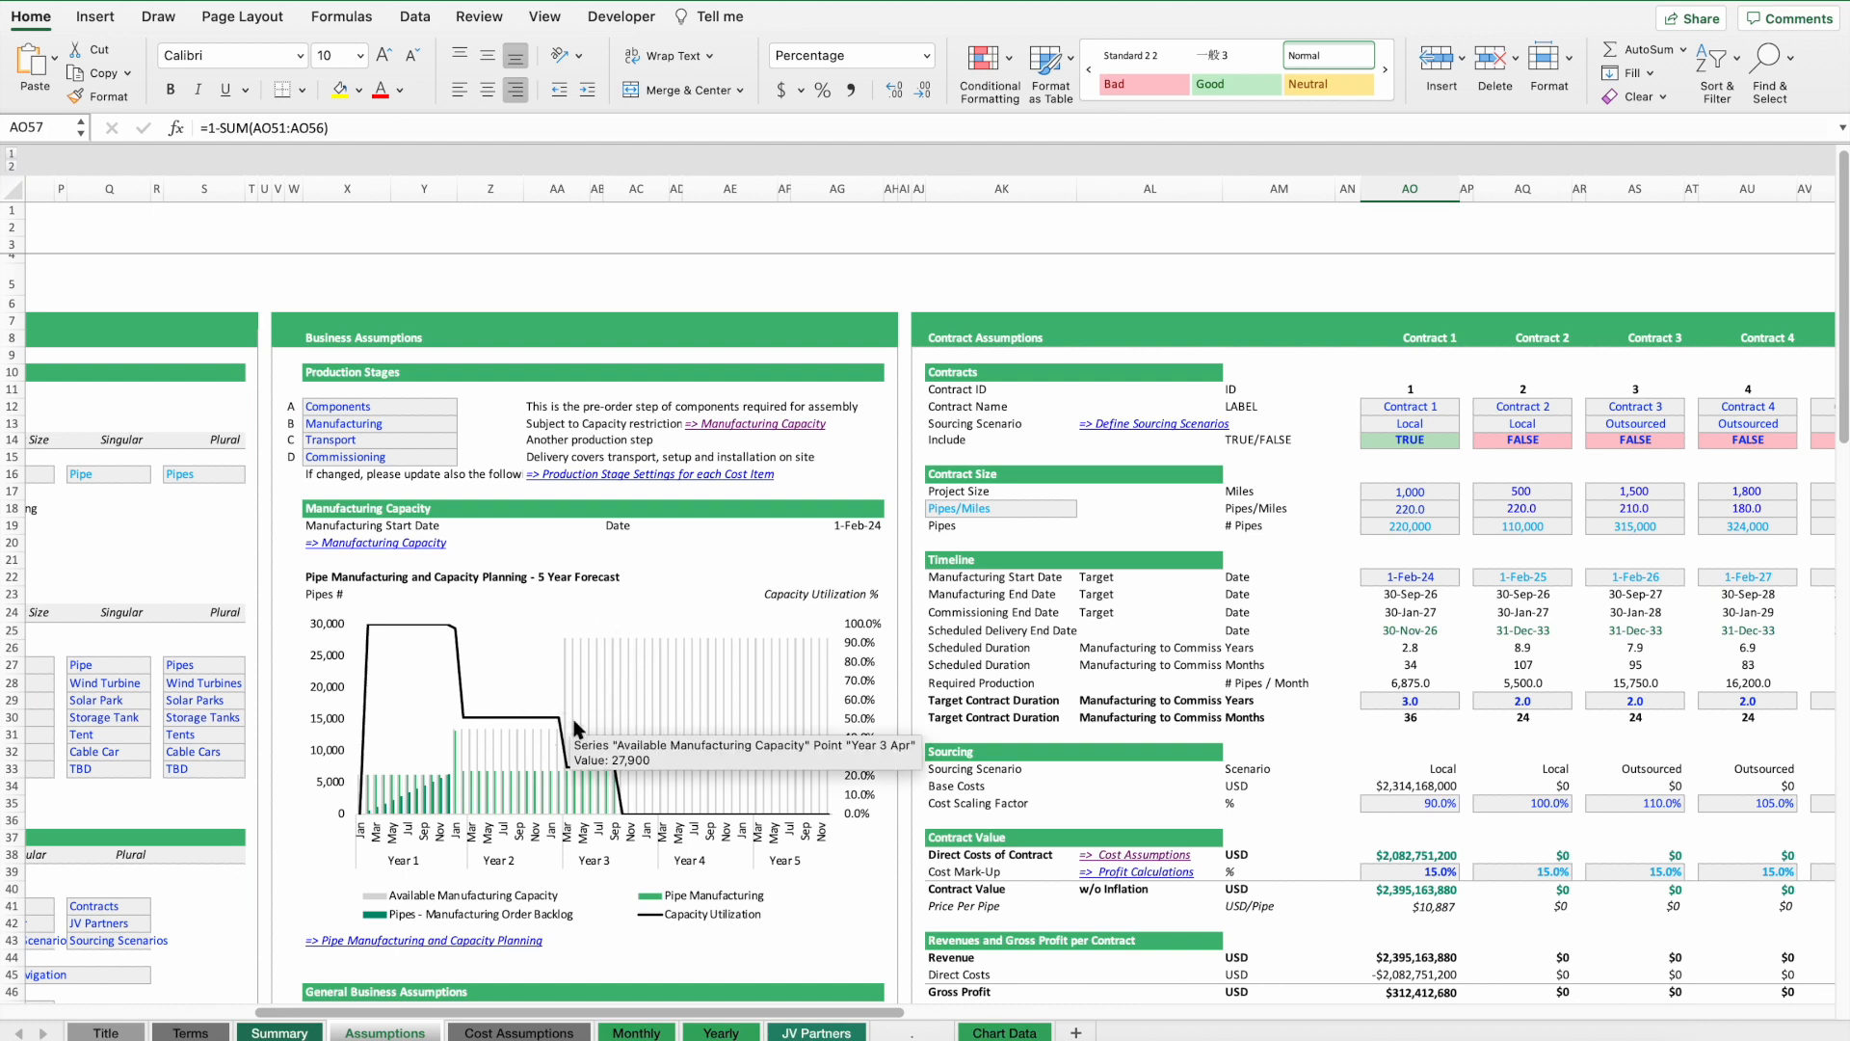
pyautogui.moveTo(418, 809)
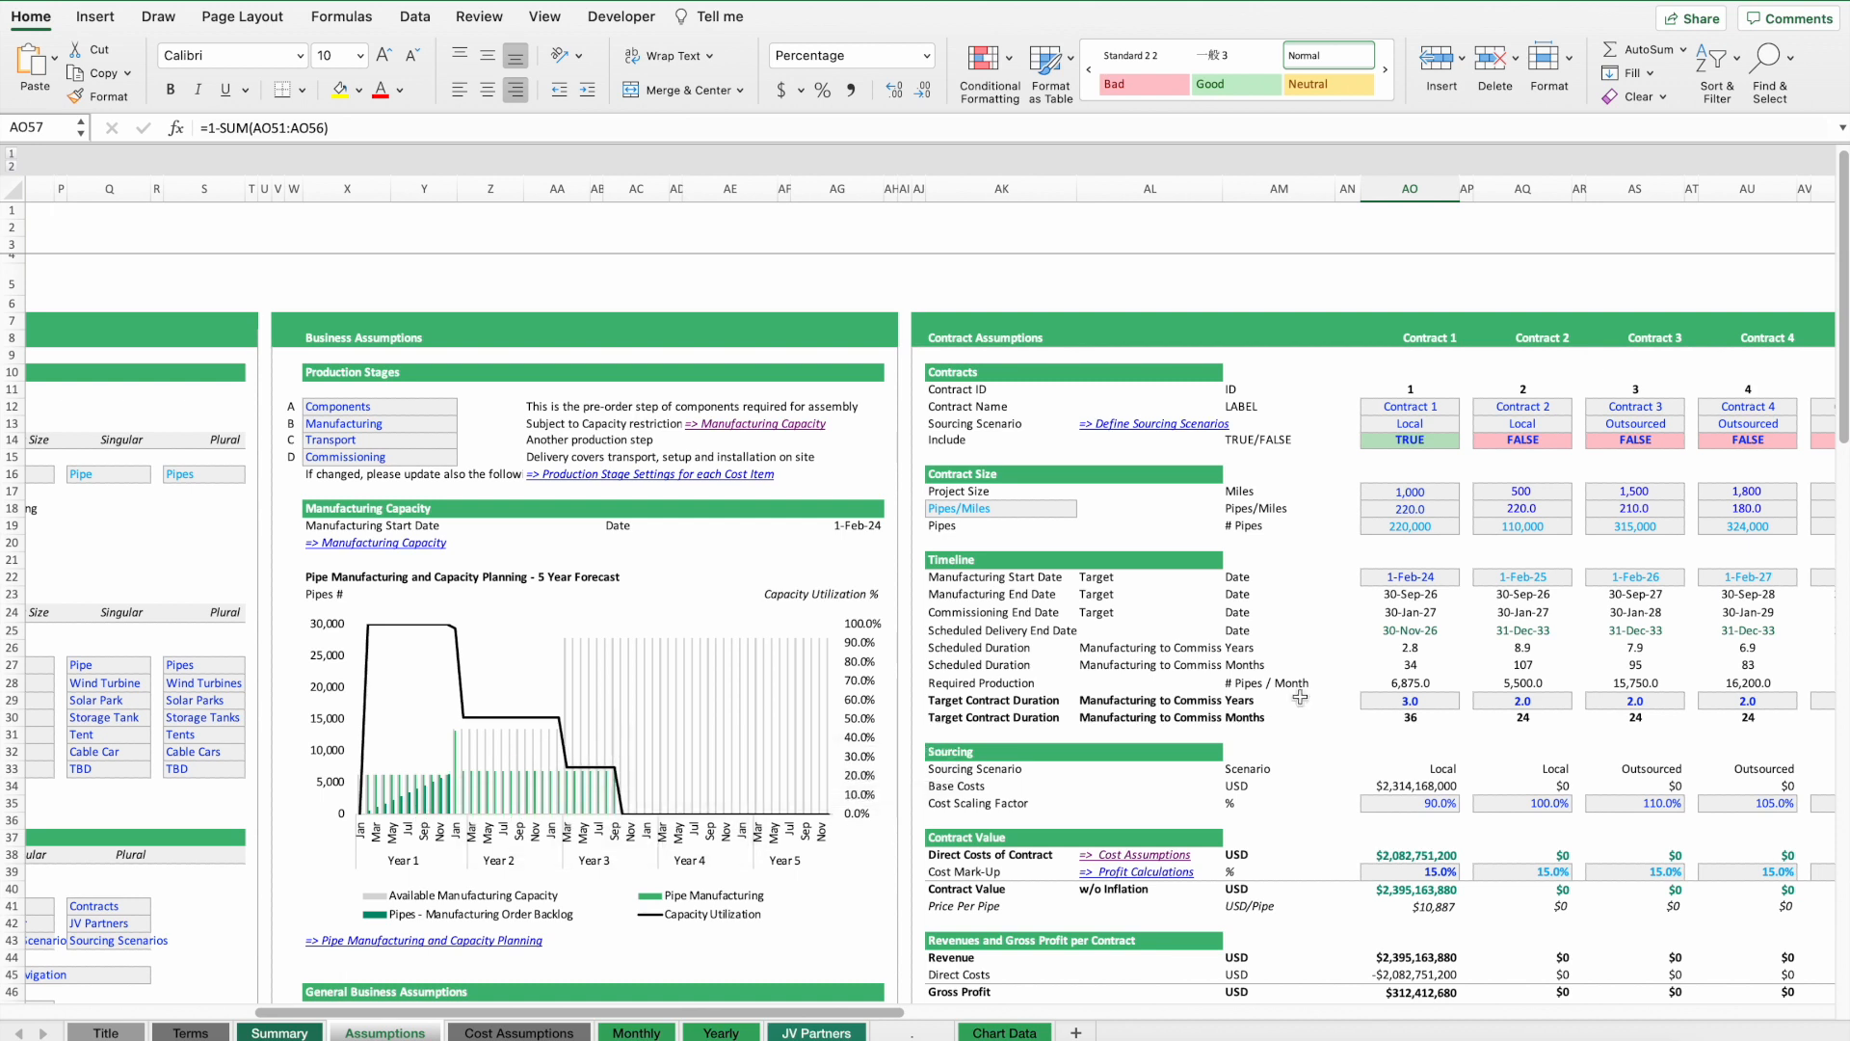
pyautogui.click(940, 642)
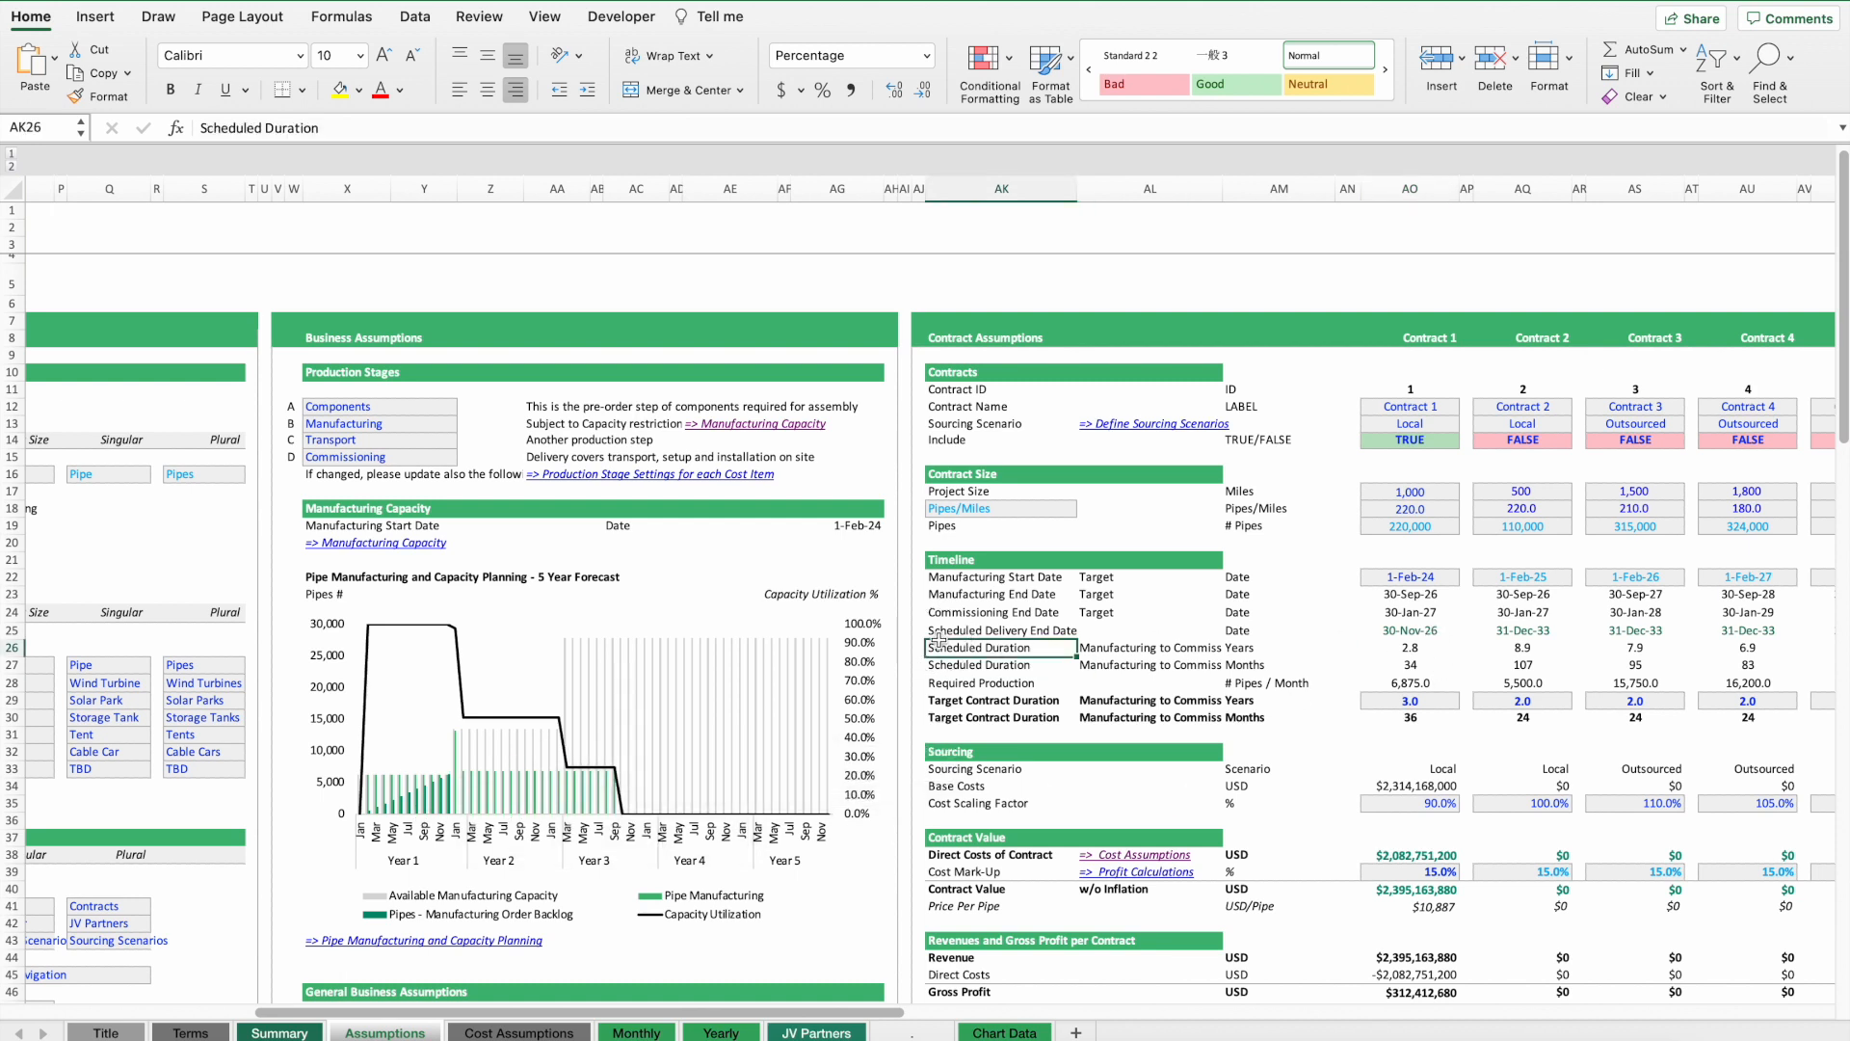
pyautogui.click(944, 632)
pyautogui.click(1417, 632)
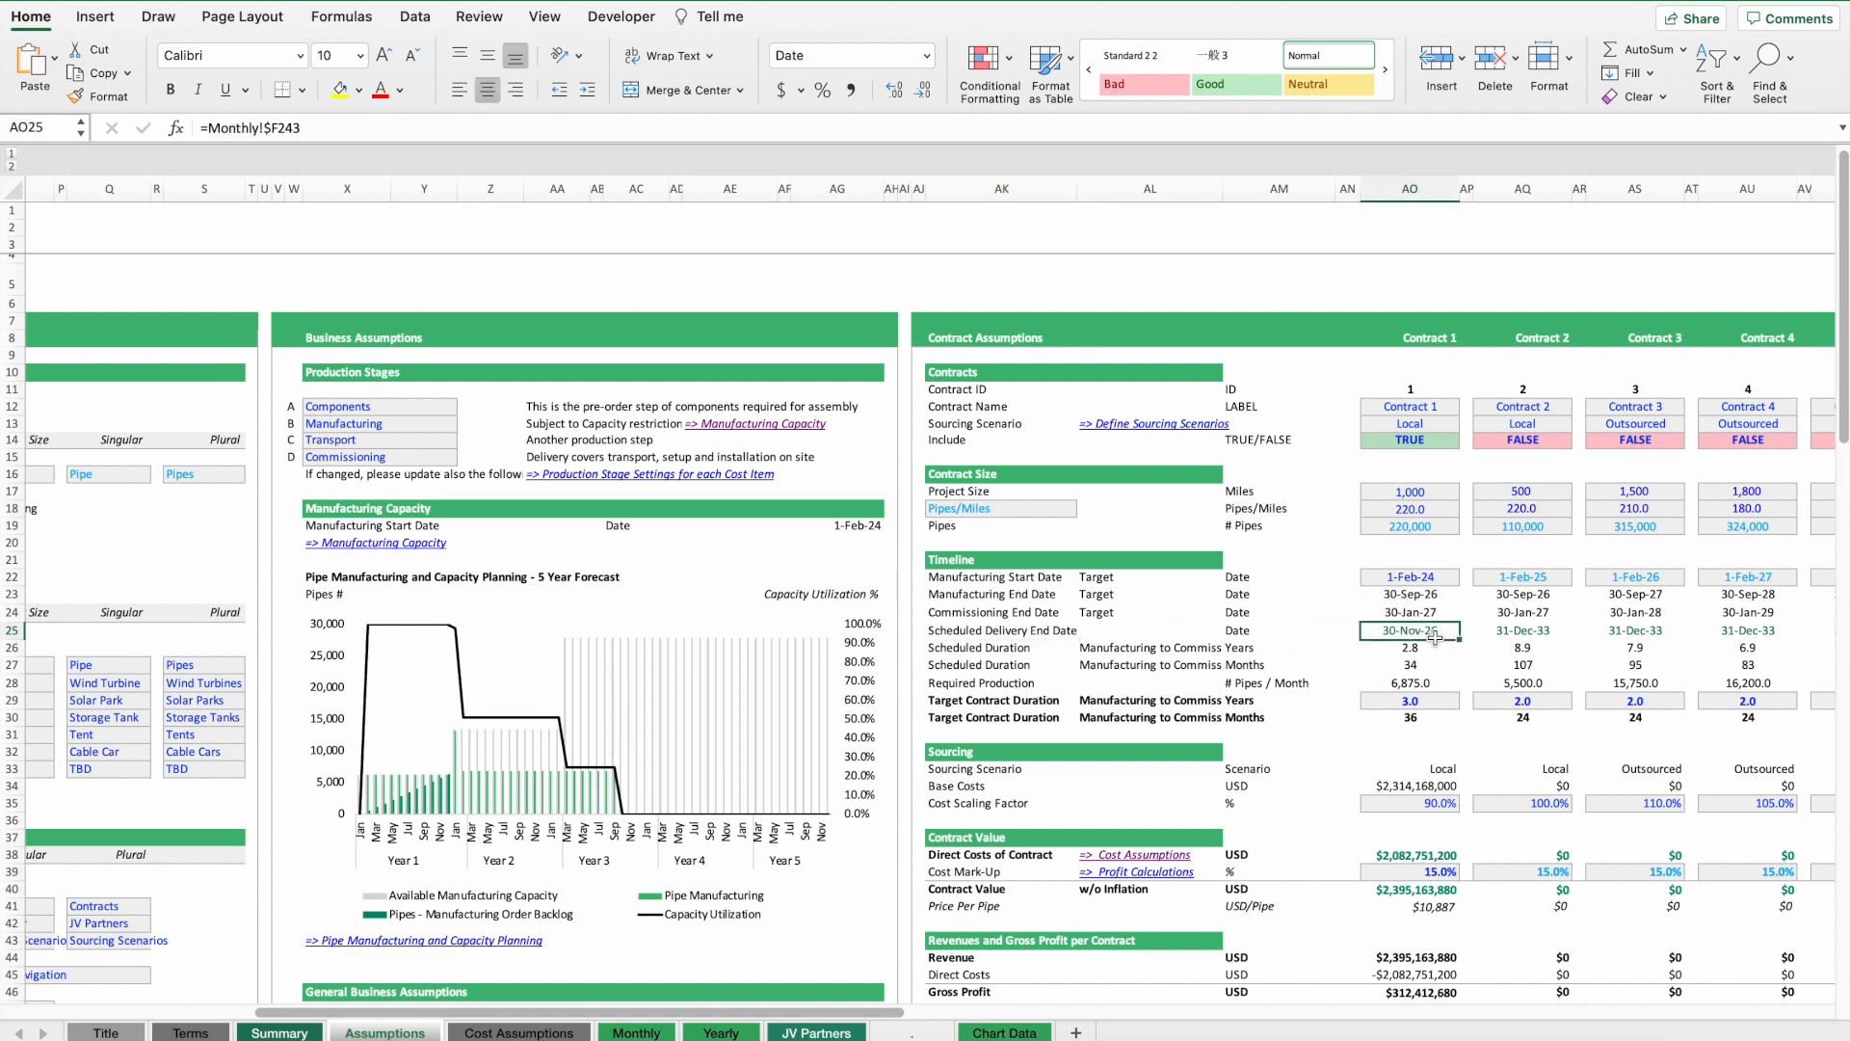
# Review Contract 1's penalty terms and the payment scheme amounts in USD.
pyautogui.scroll(-15, 1436, 638)
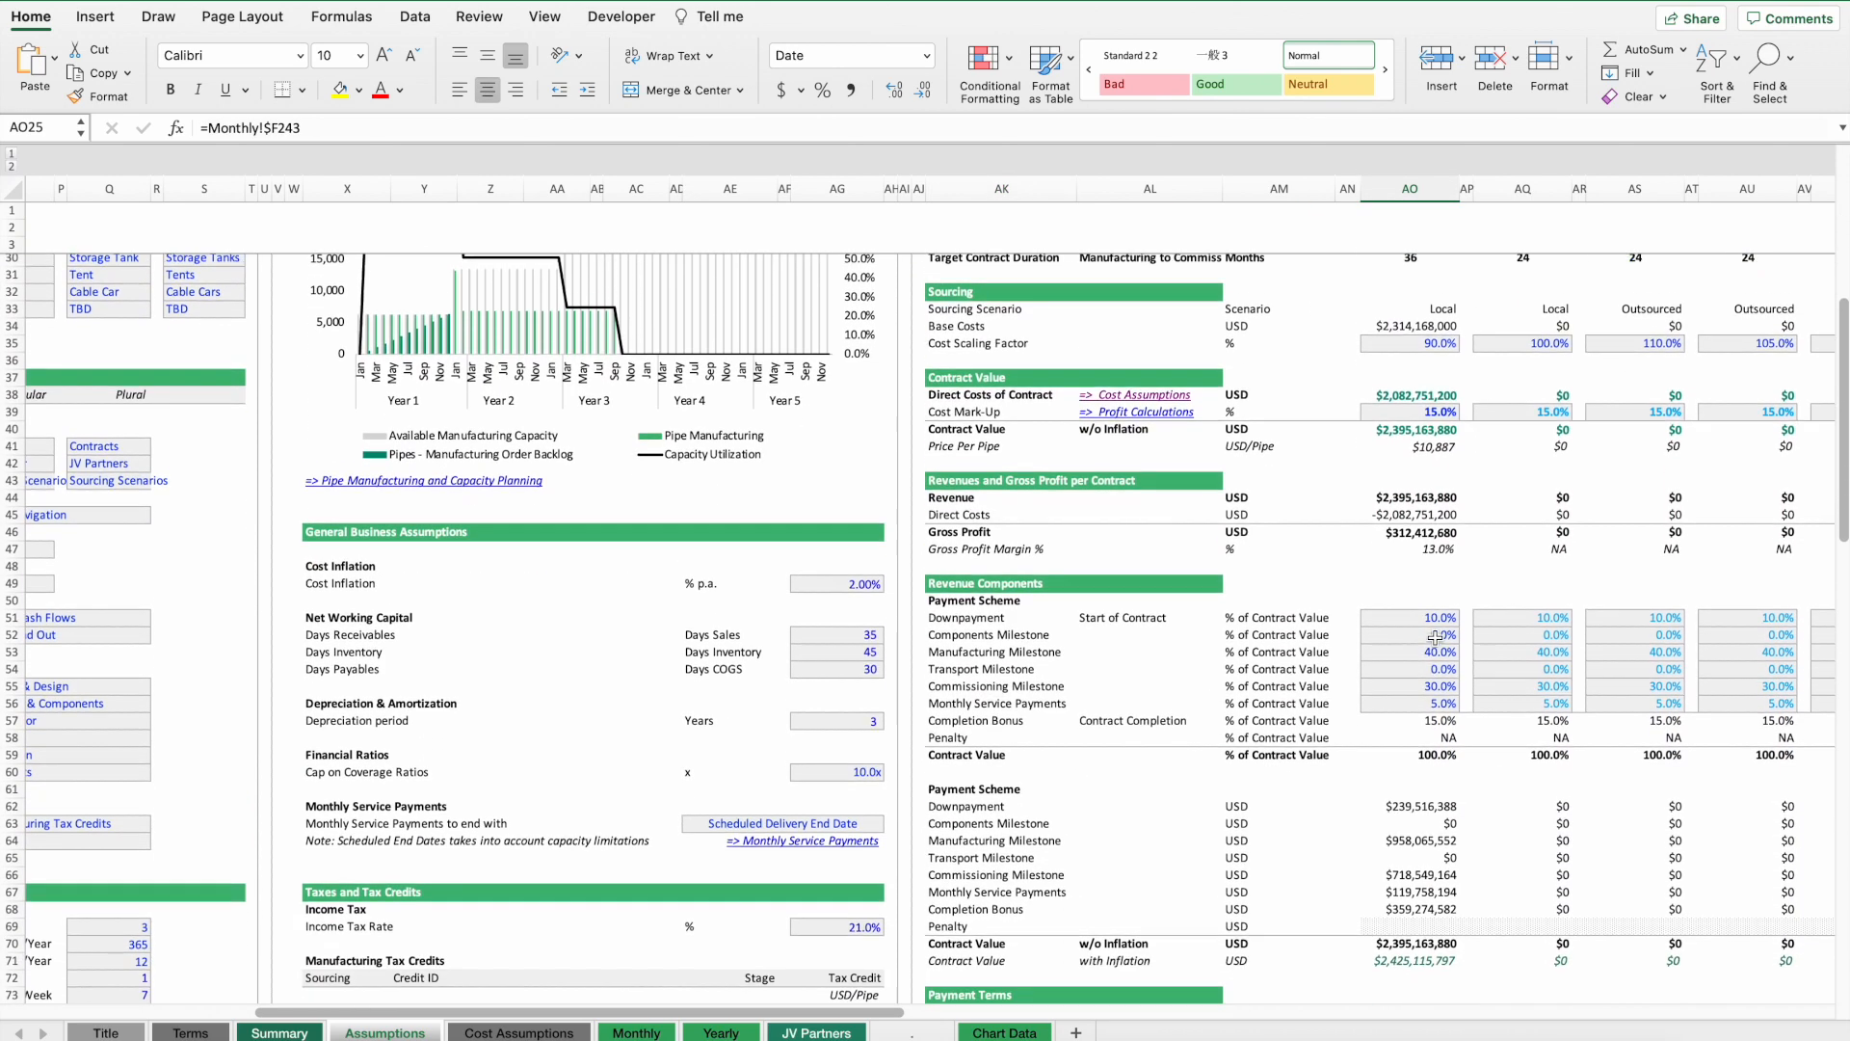
pyautogui.click(1417, 815)
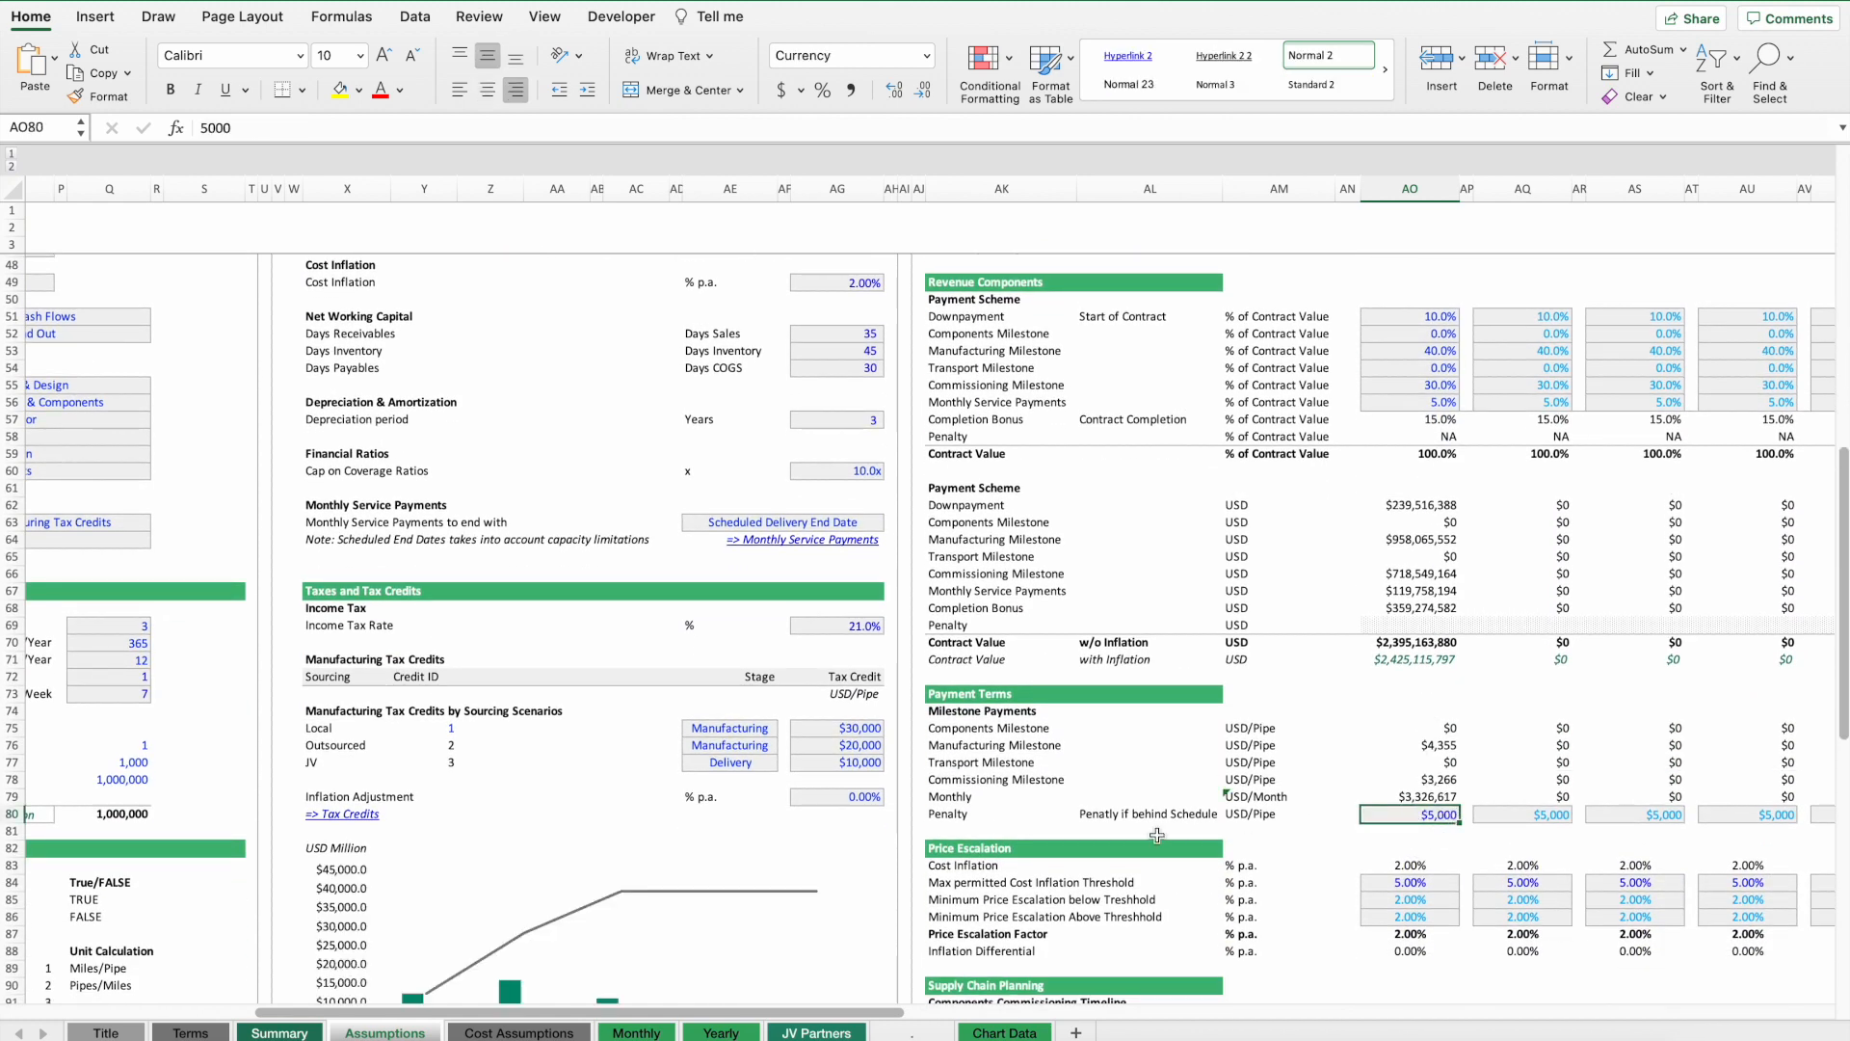
pyautogui.click(1250, 814)
pyautogui.click(1417, 816)
pyautogui.scroll(4, 1425, 824)
pyautogui.click(1419, 825)
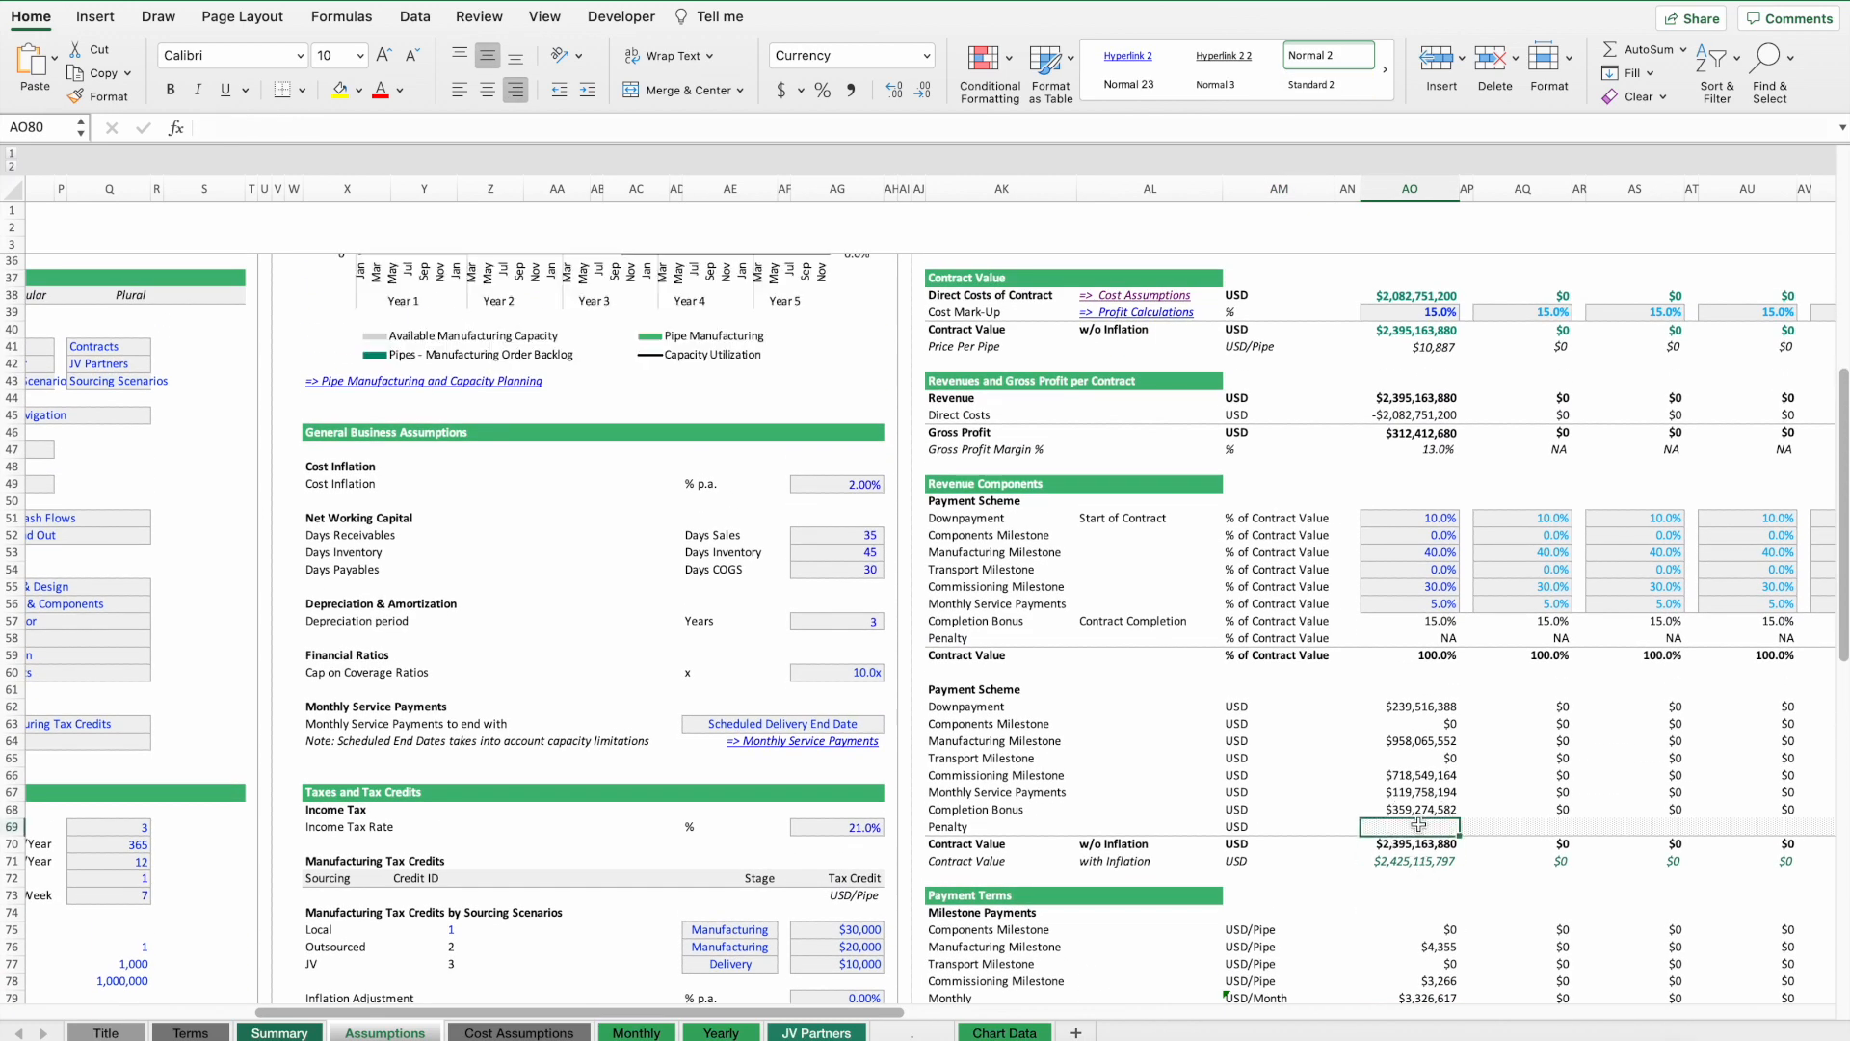
pyautogui.scroll(-6, 1419, 825)
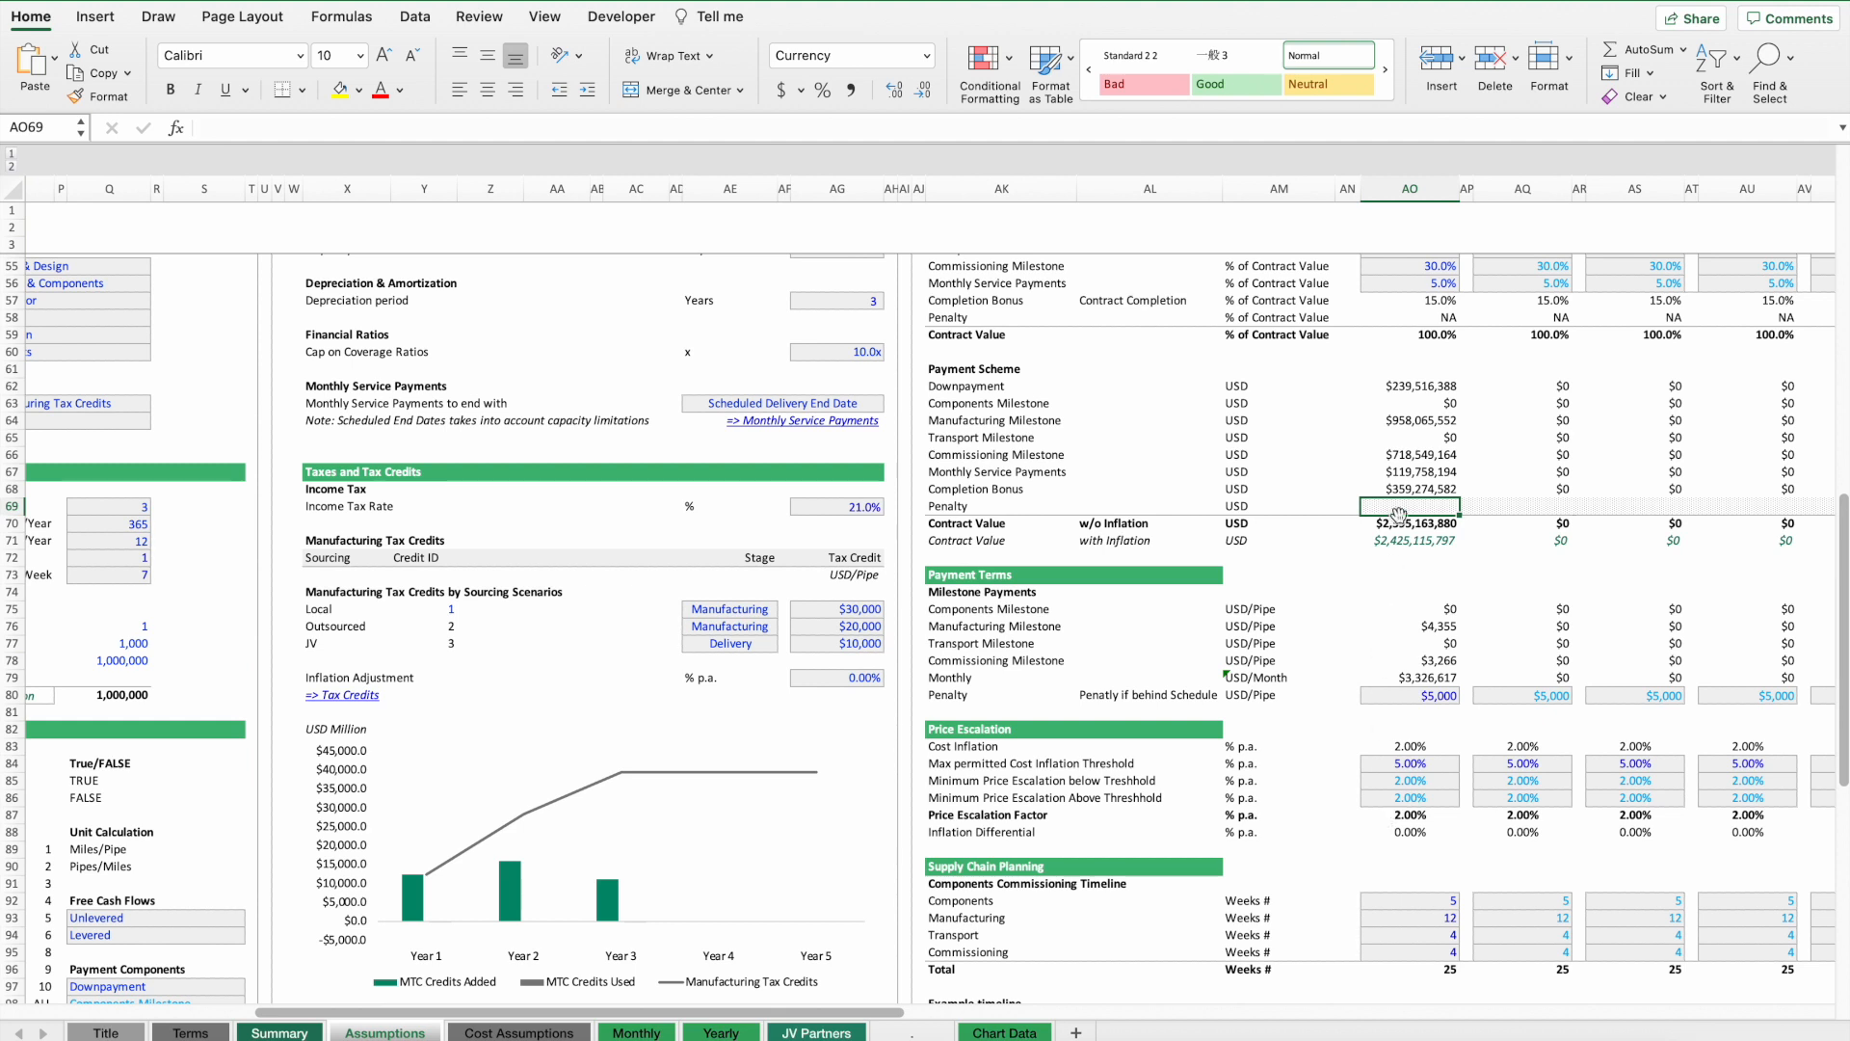
pyautogui.moveTo(1425, 386); pyautogui.dragTo(1423, 493)
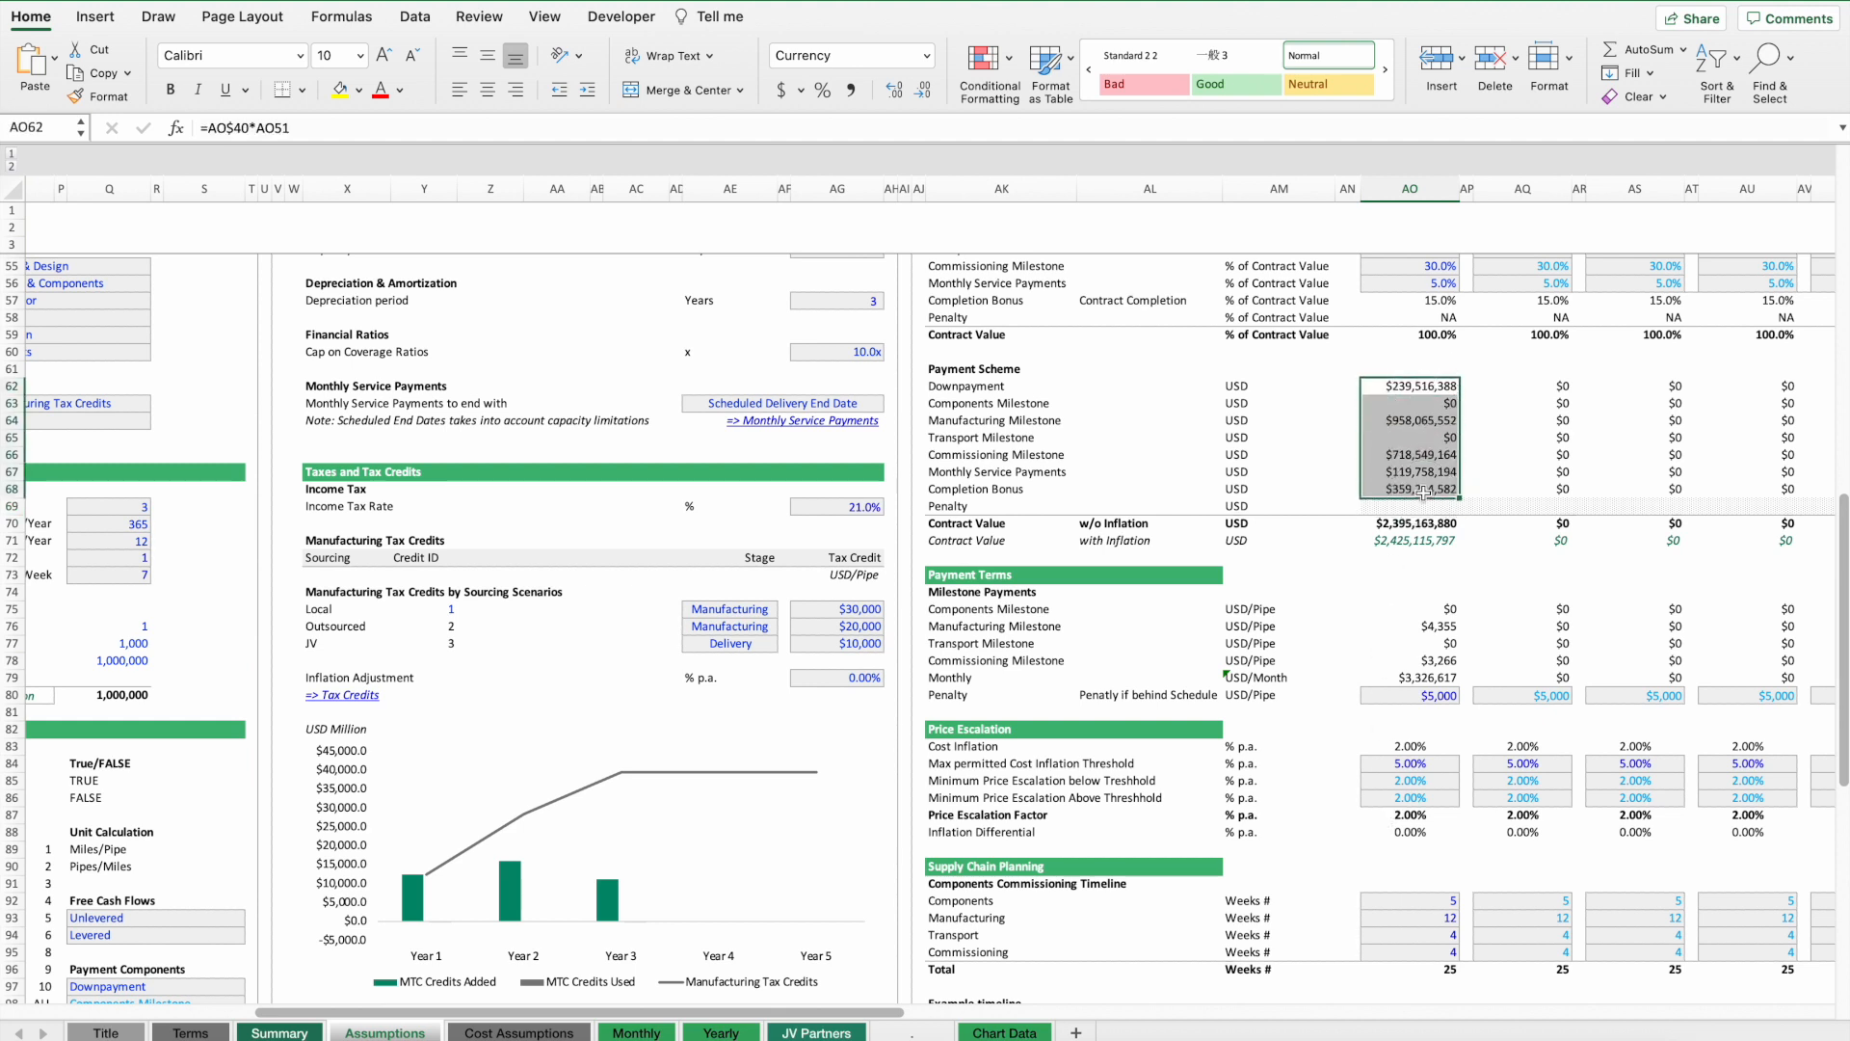
pyautogui.click(1423, 506)
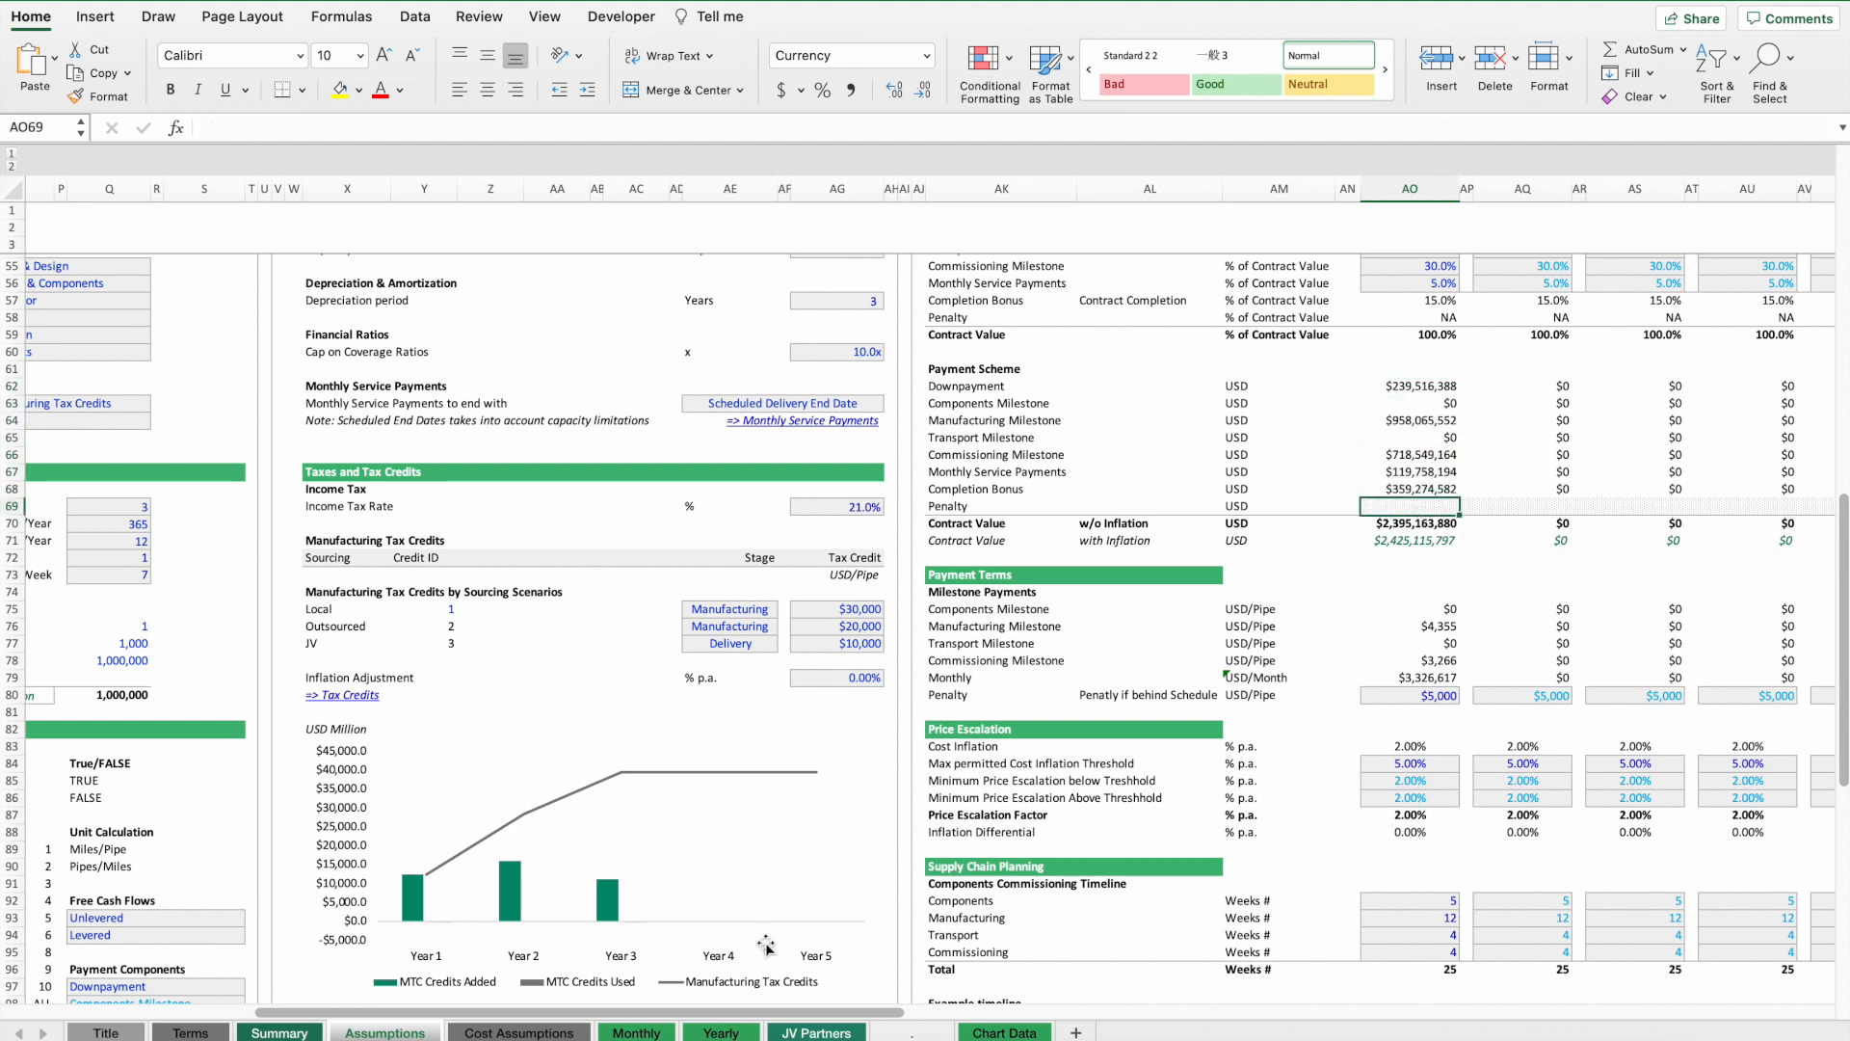
# Review the Summary sheet's revenue breakdown by payment scheme, including the penalty row.
pyautogui.click(273, 1034)
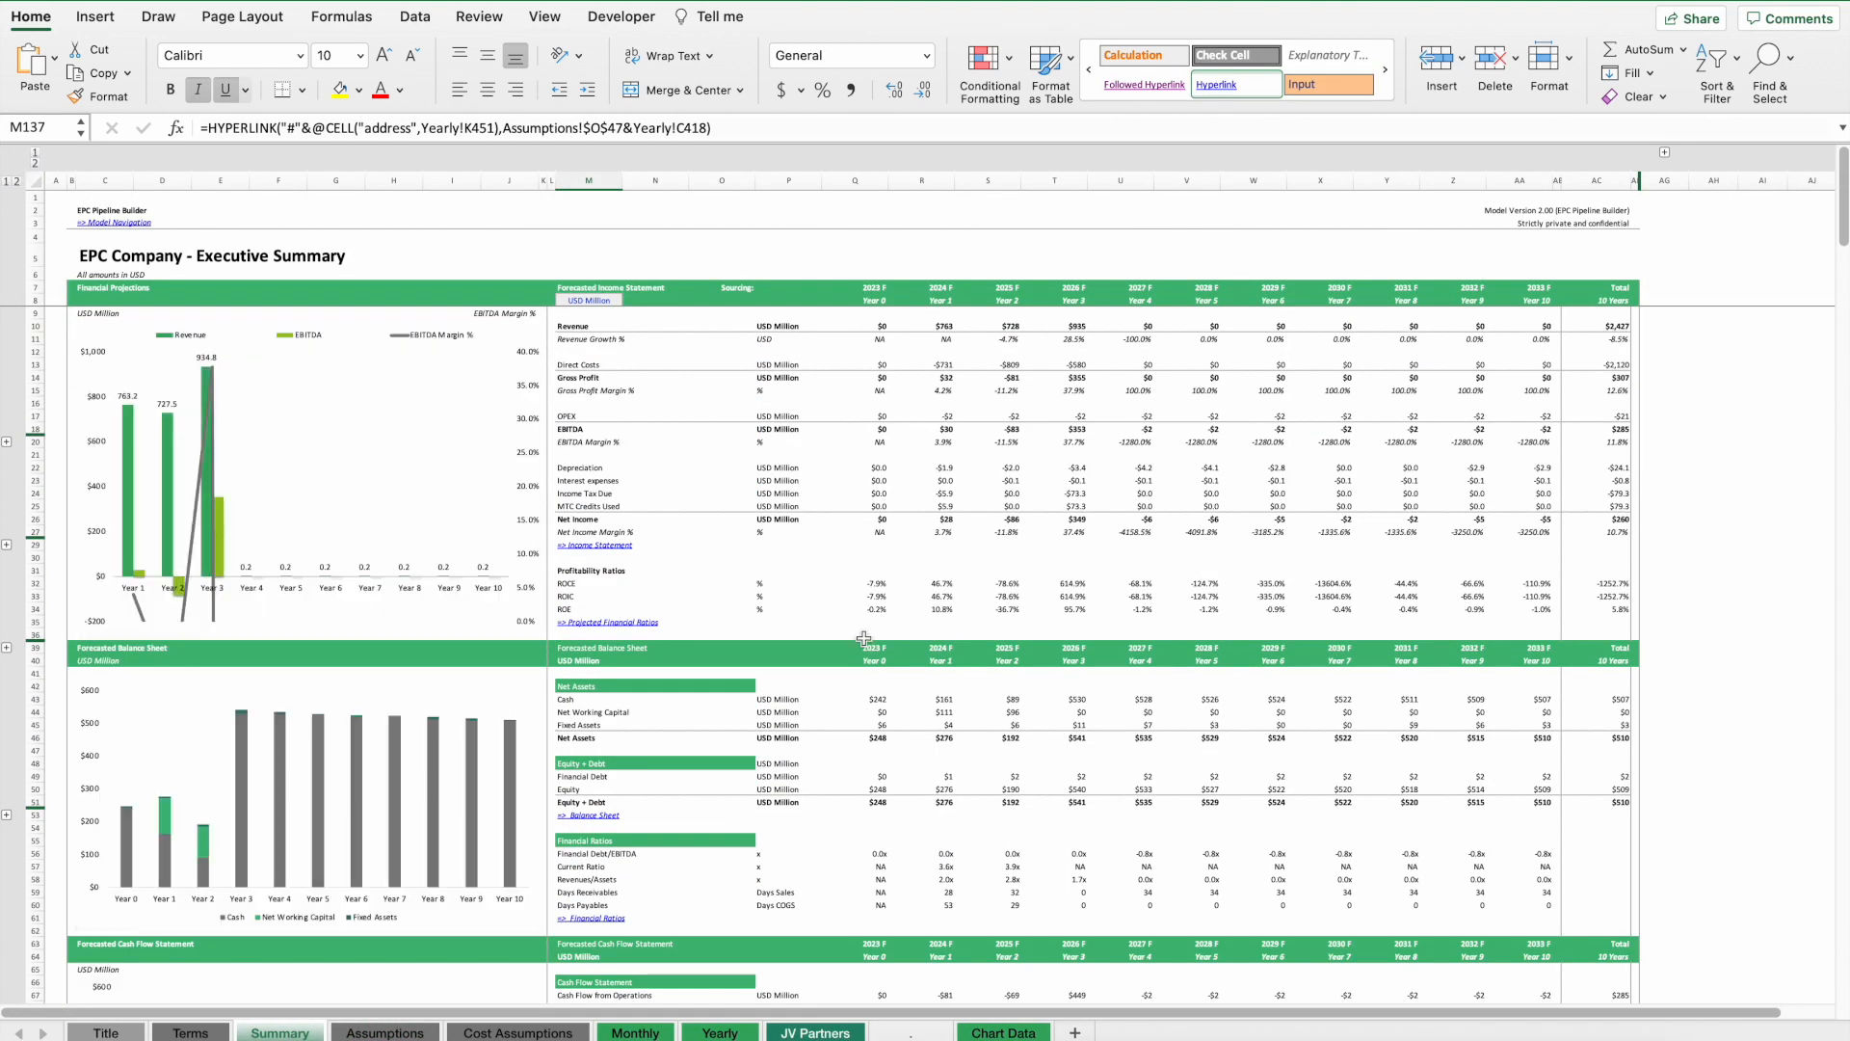
pyautogui.scroll(-15, 864, 638)
pyautogui.scroll(-20, 864, 638)
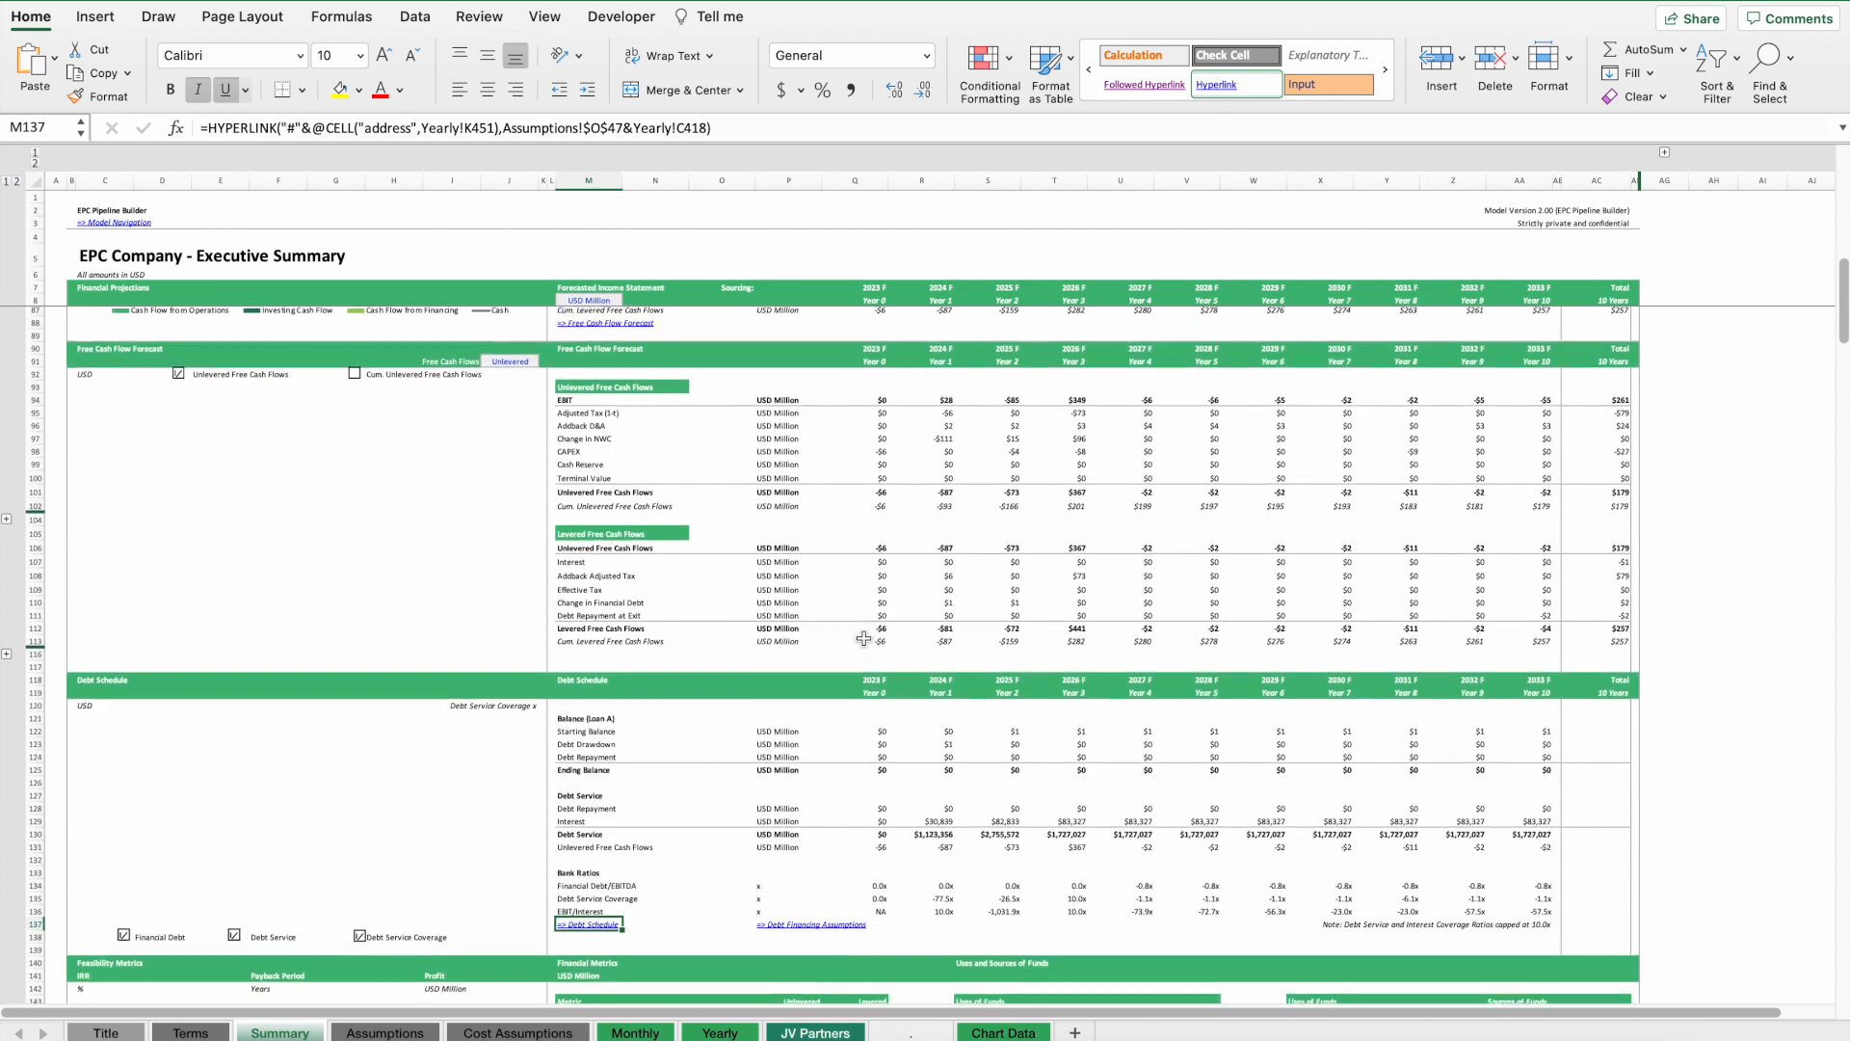
pyautogui.scroll(-20, 863, 638)
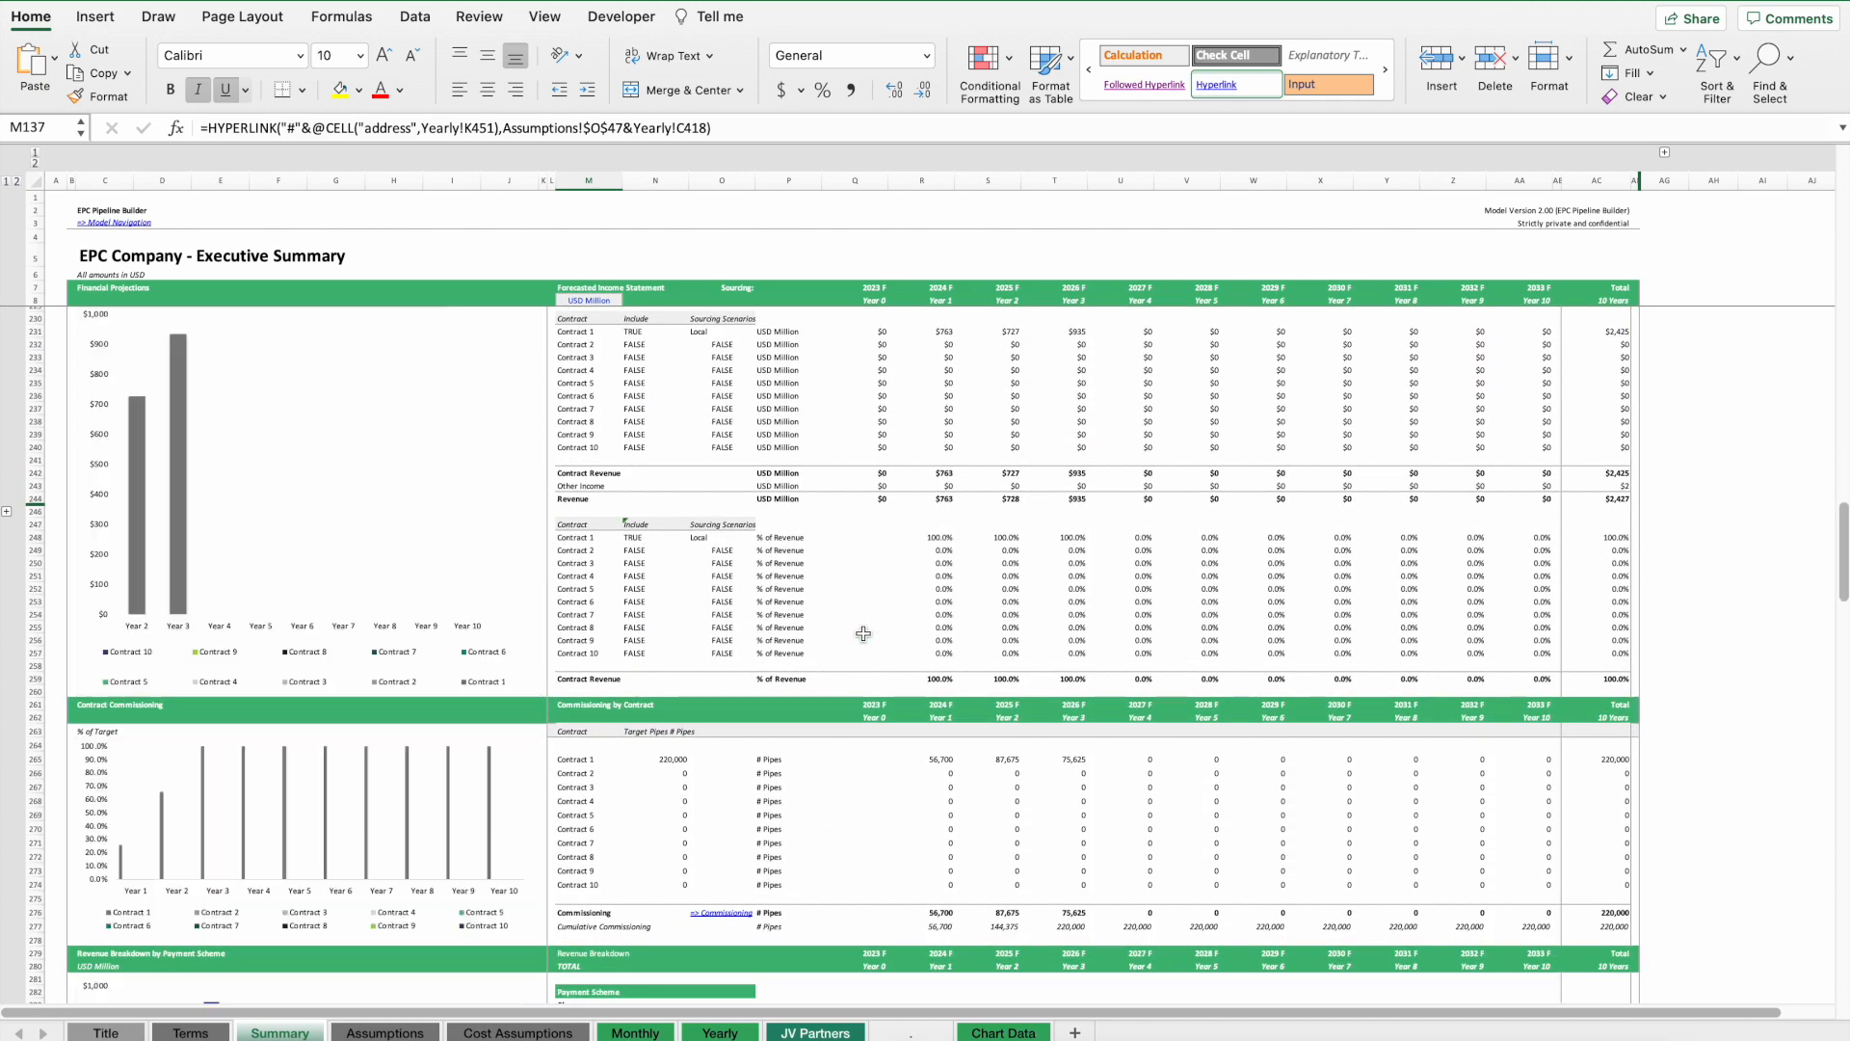
pyautogui.scroll(-14, 674, 638)
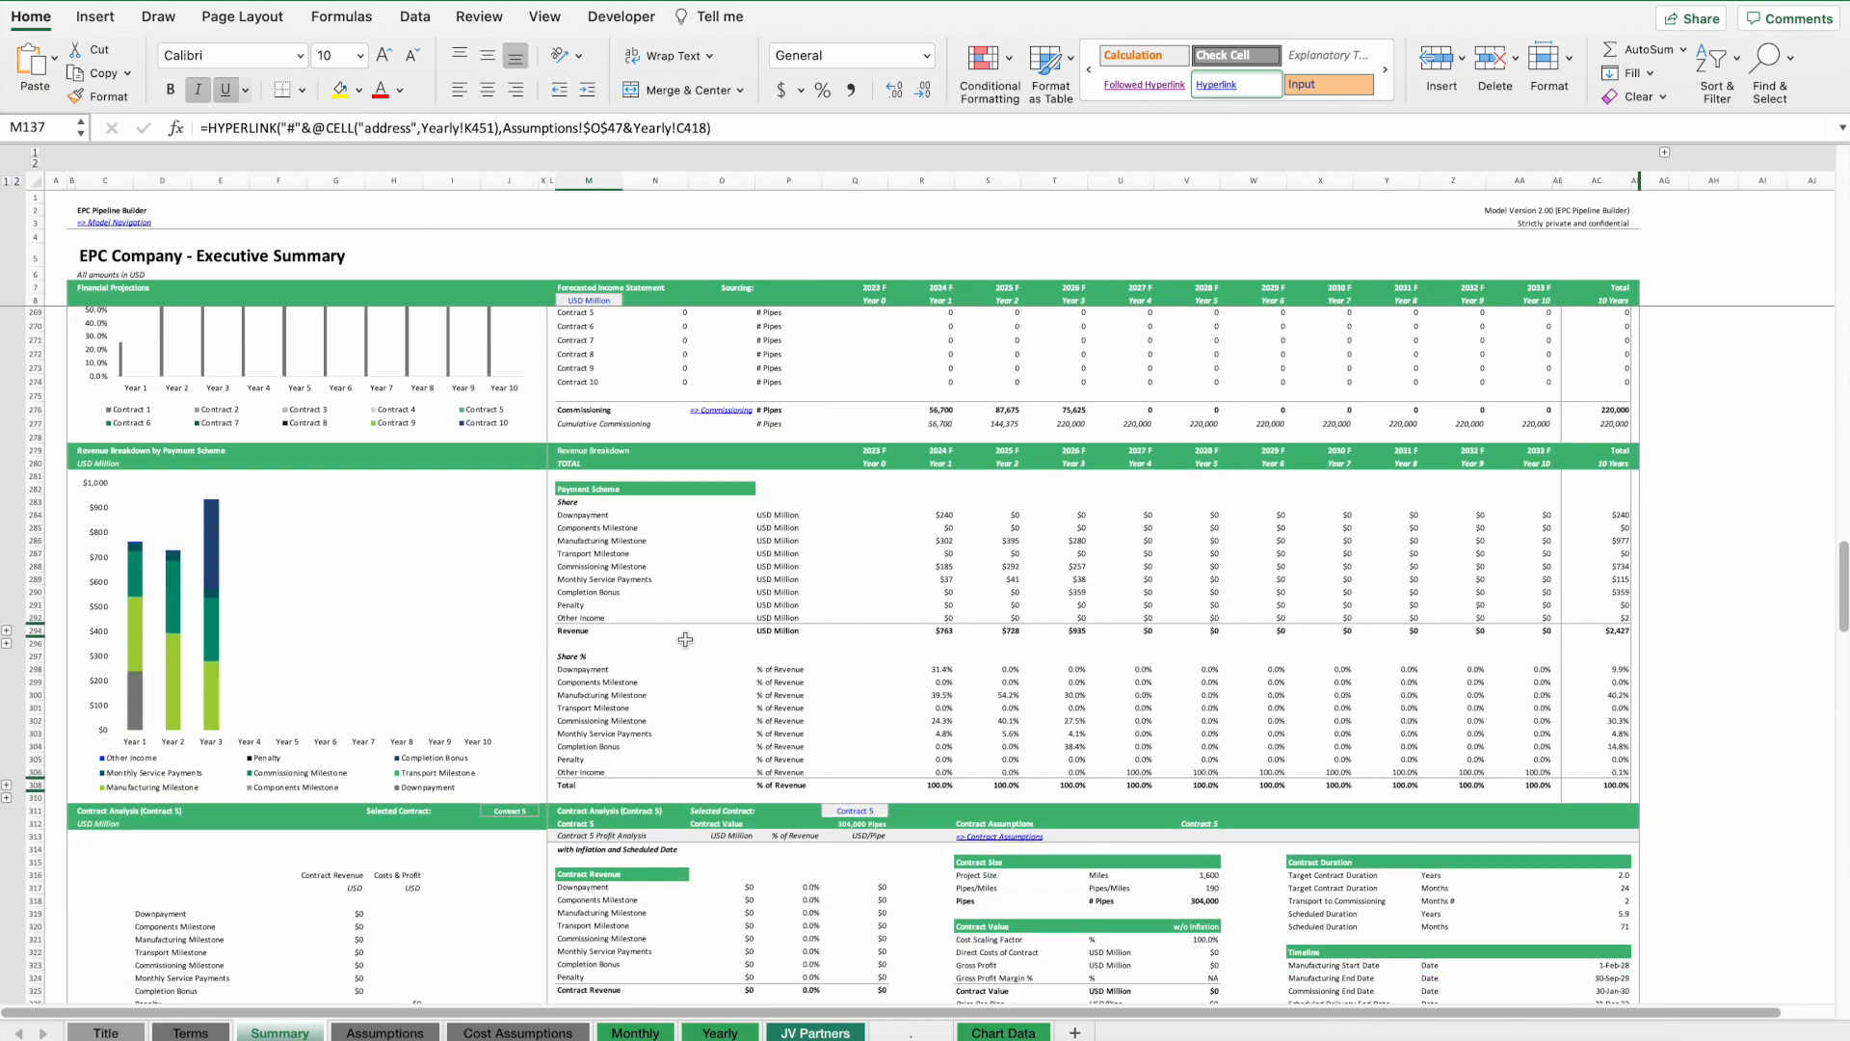
pyautogui.moveTo(925, 459); pyautogui.dragTo(1598, 460)
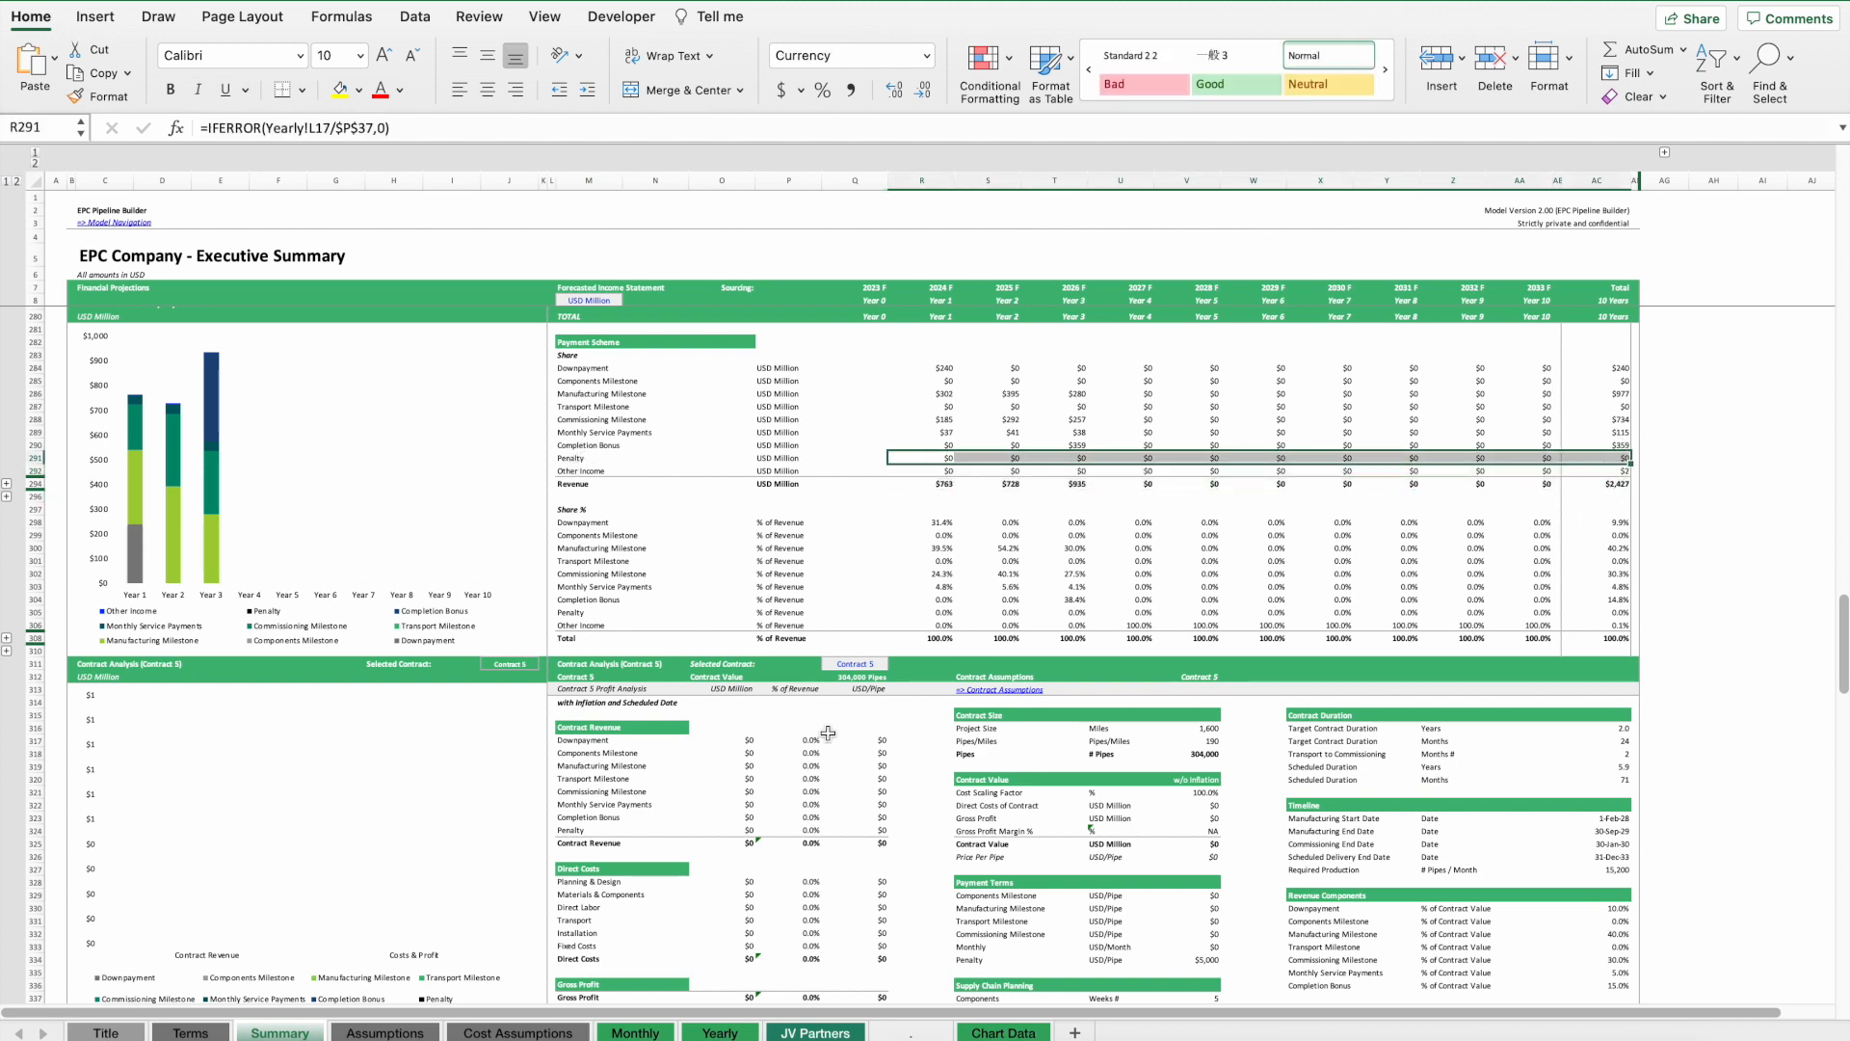
# Set the general business cost inflation to 3% p.a. on the Assumptions sheet.
pyautogui.click(370, 1033)
pyautogui.hscroll(5, 1304, 571)
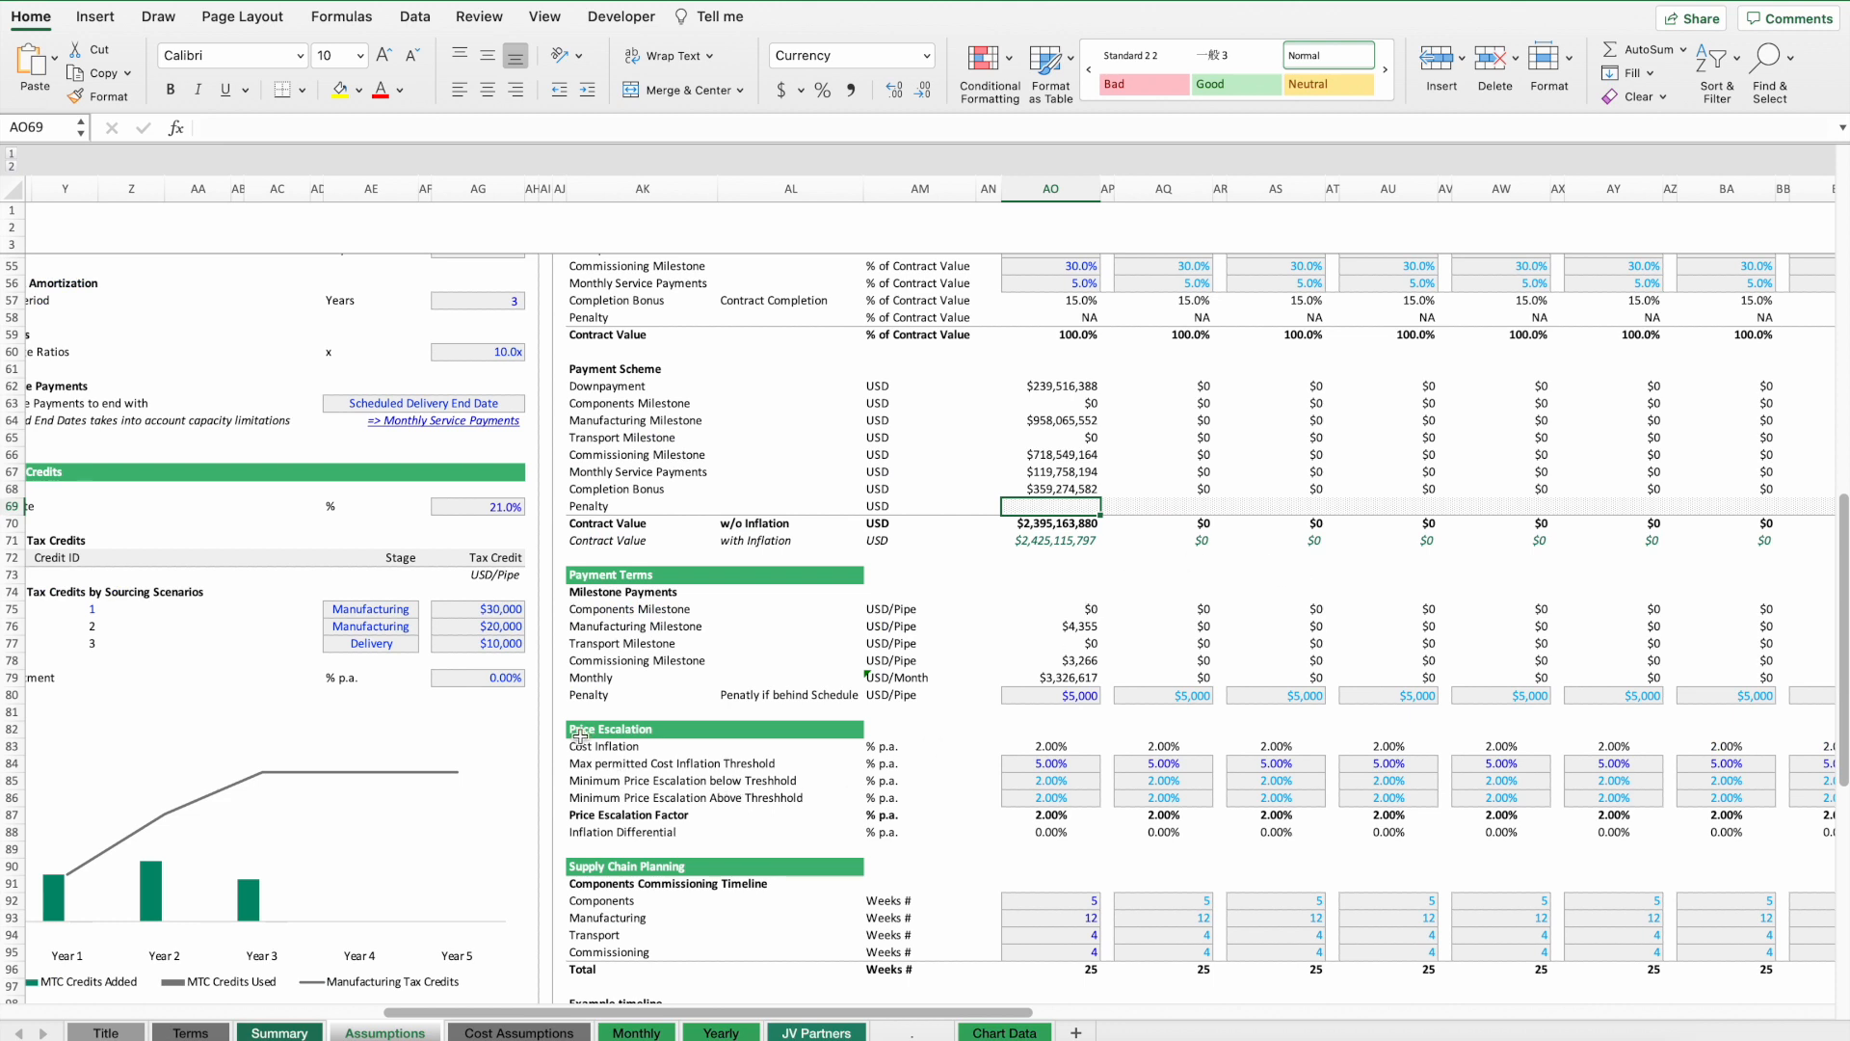
pyautogui.click(1049, 747)
pyautogui.scroll(10, 753, 567)
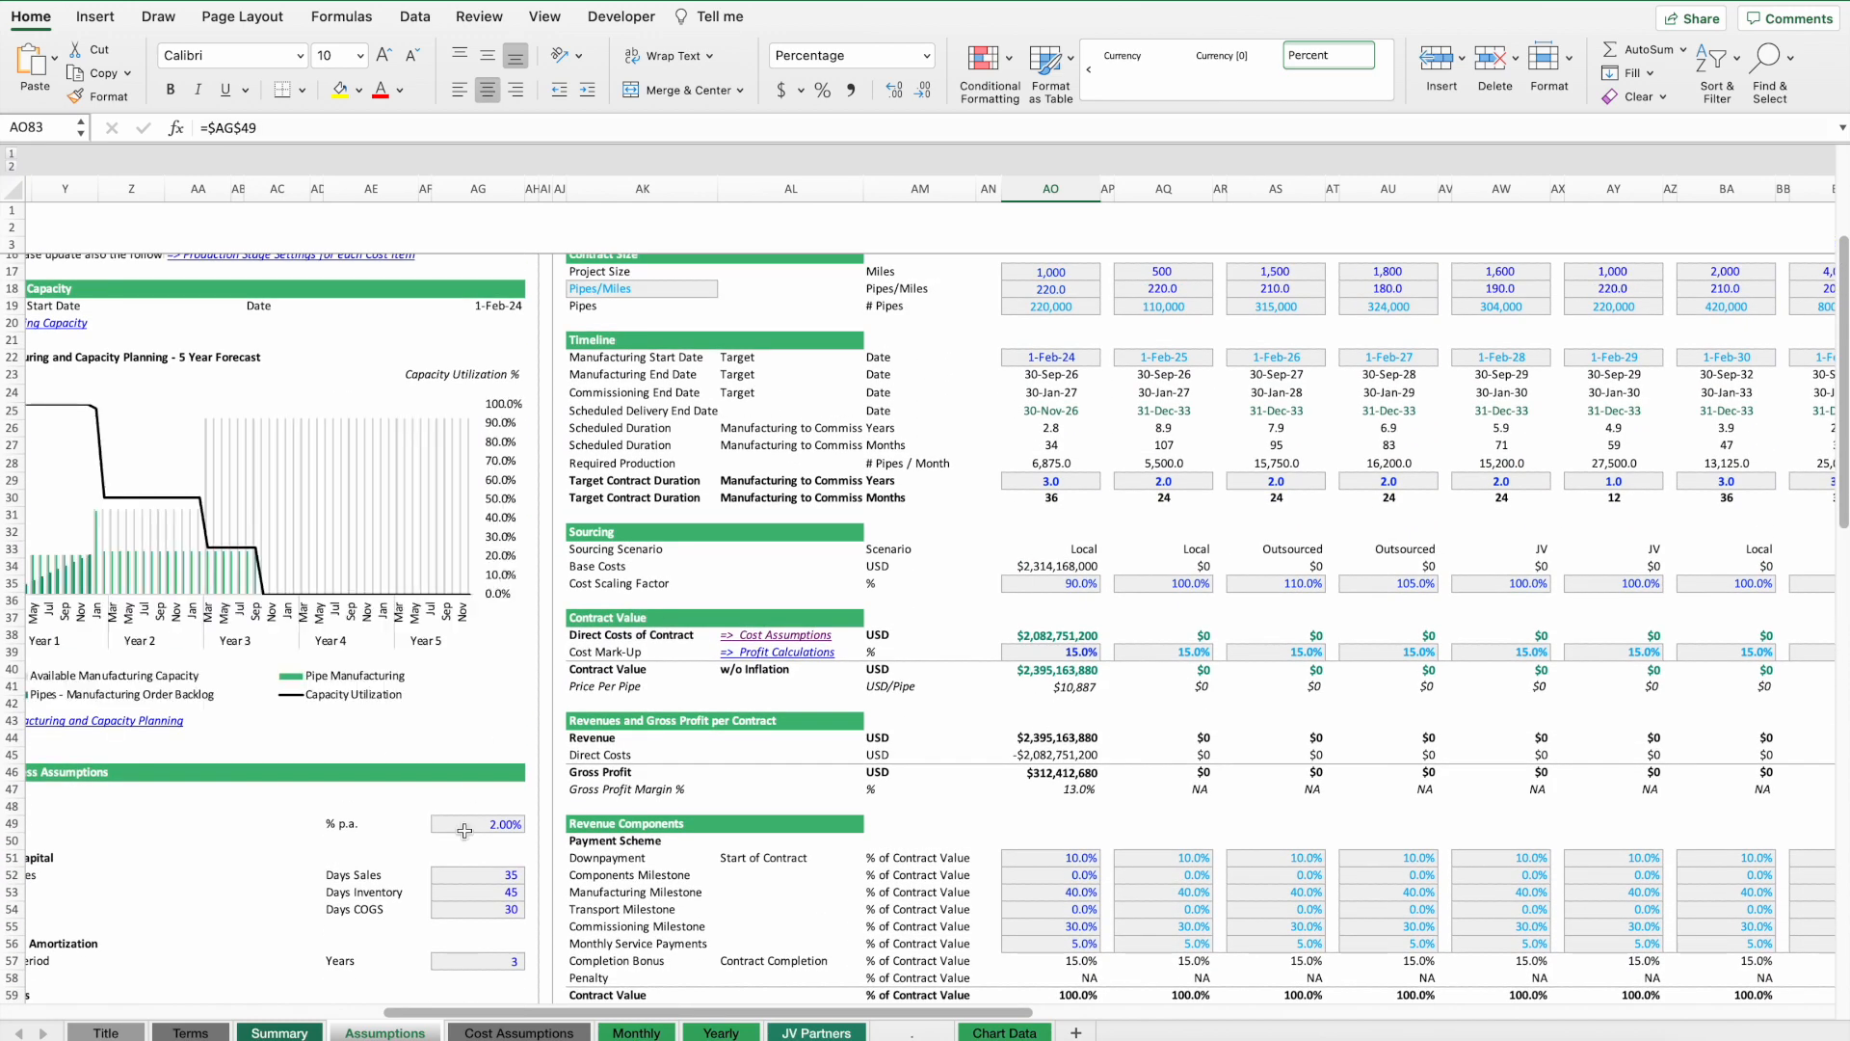
pyautogui.click(472, 827)
pyautogui.hscroll(-5, 749, 781)
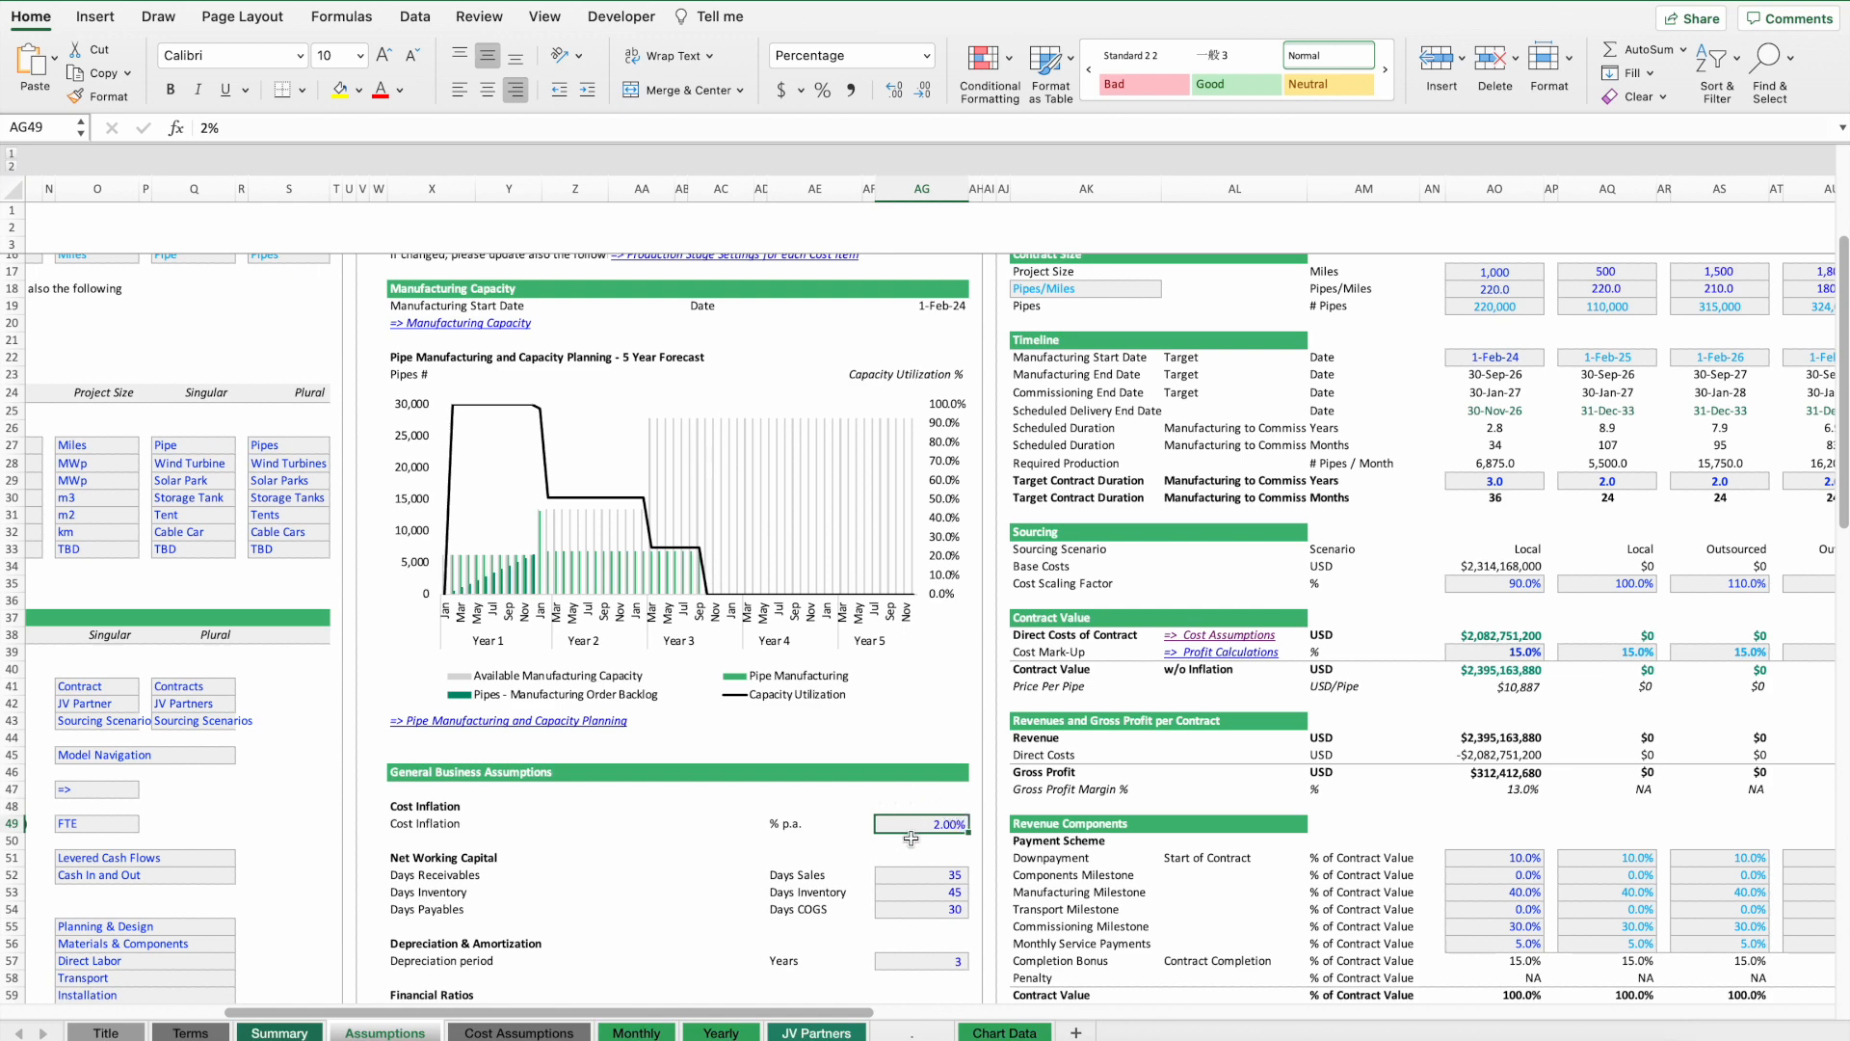
pyautogui.write('3')
pyautogui.press('Return')
# Try setting Contract 1's minimum price escalation below threshold to 0%, then undo the change.
pyautogui.scroll(-16, 1244, 802)
pyautogui.hscroll(3, 1301, 571)
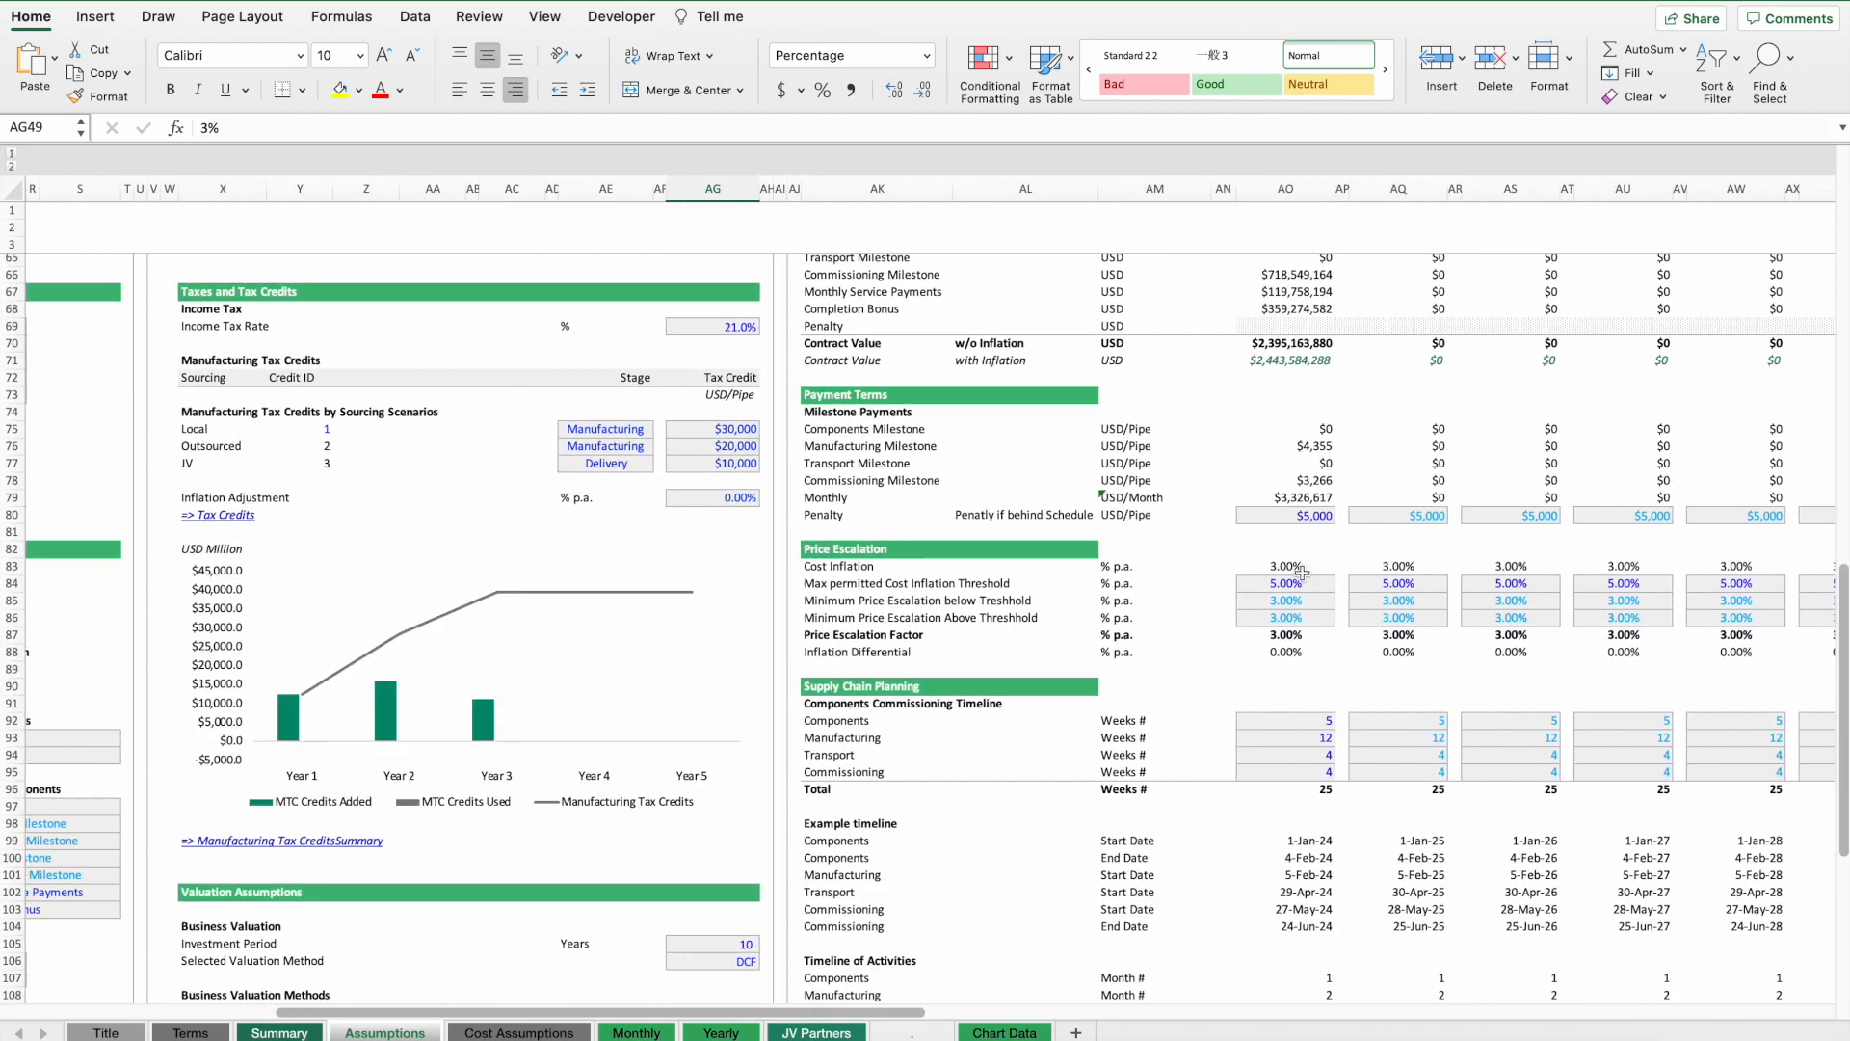
pyautogui.hscroll(2, 1301, 571)
pyautogui.click(1185, 567)
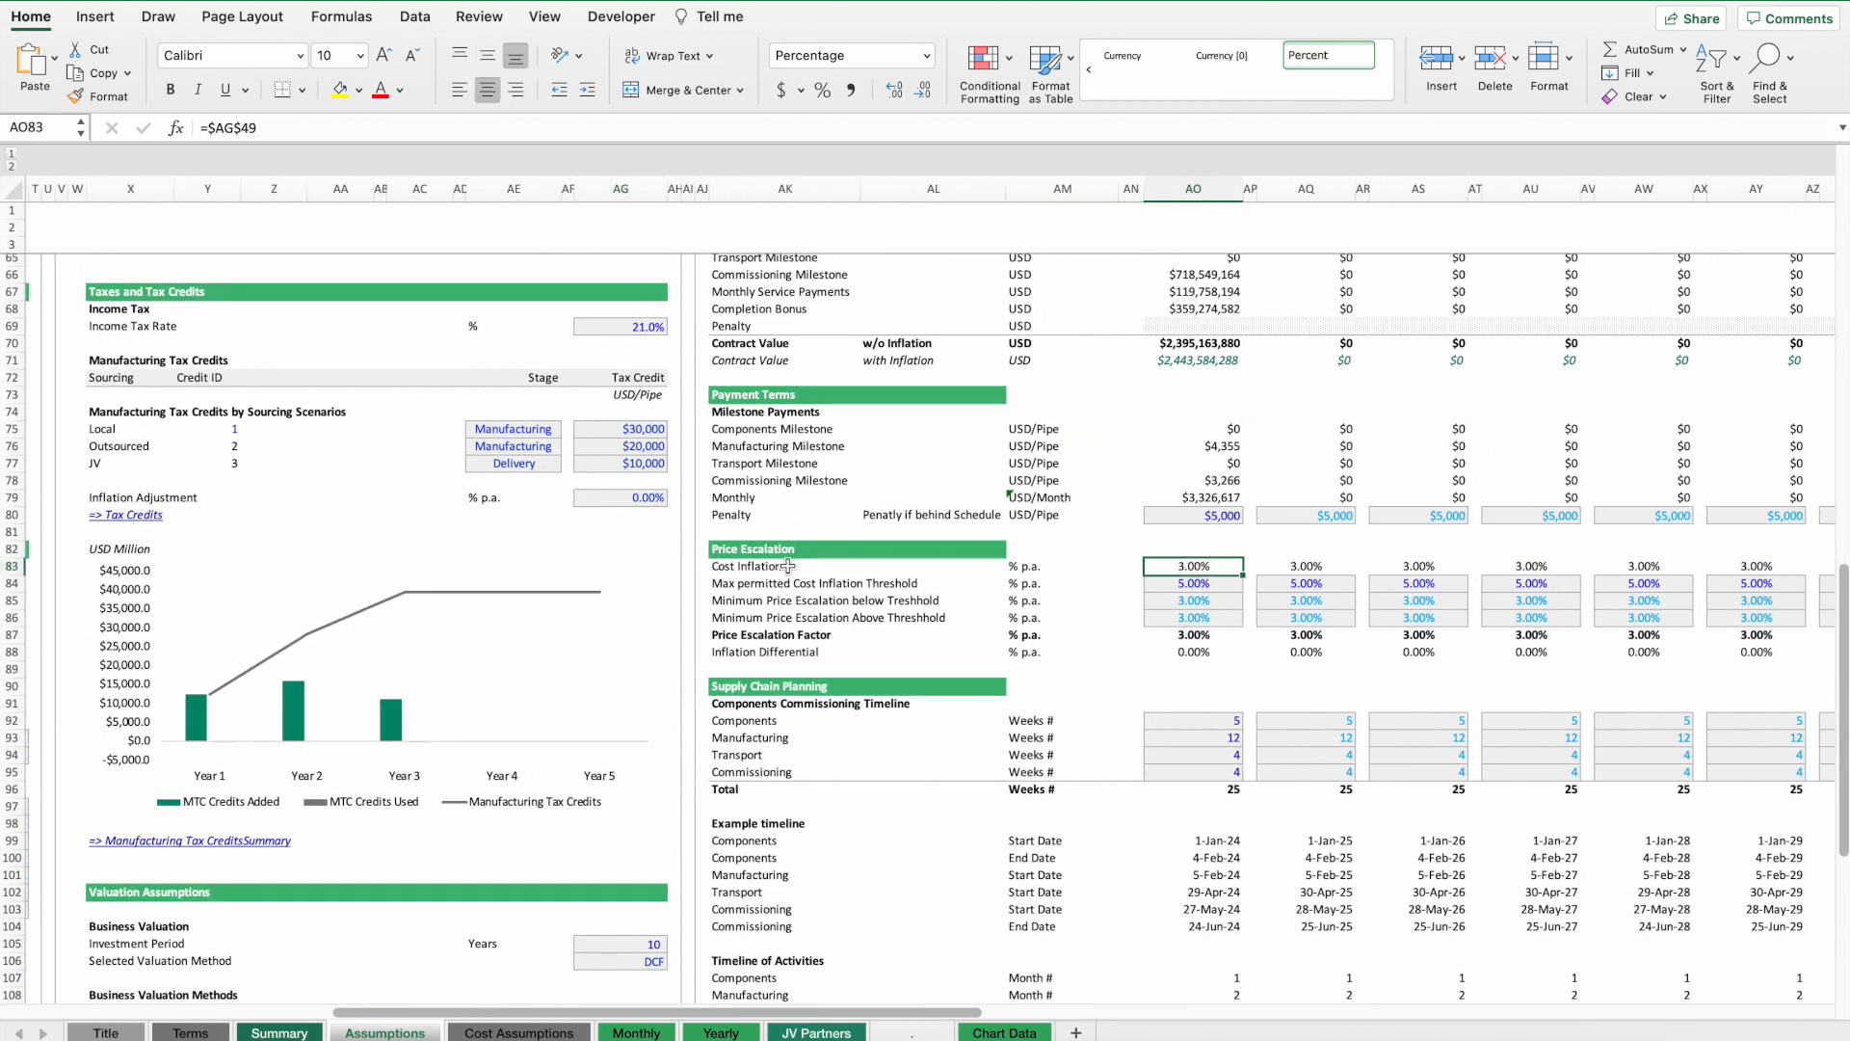
pyautogui.click(1208, 583)
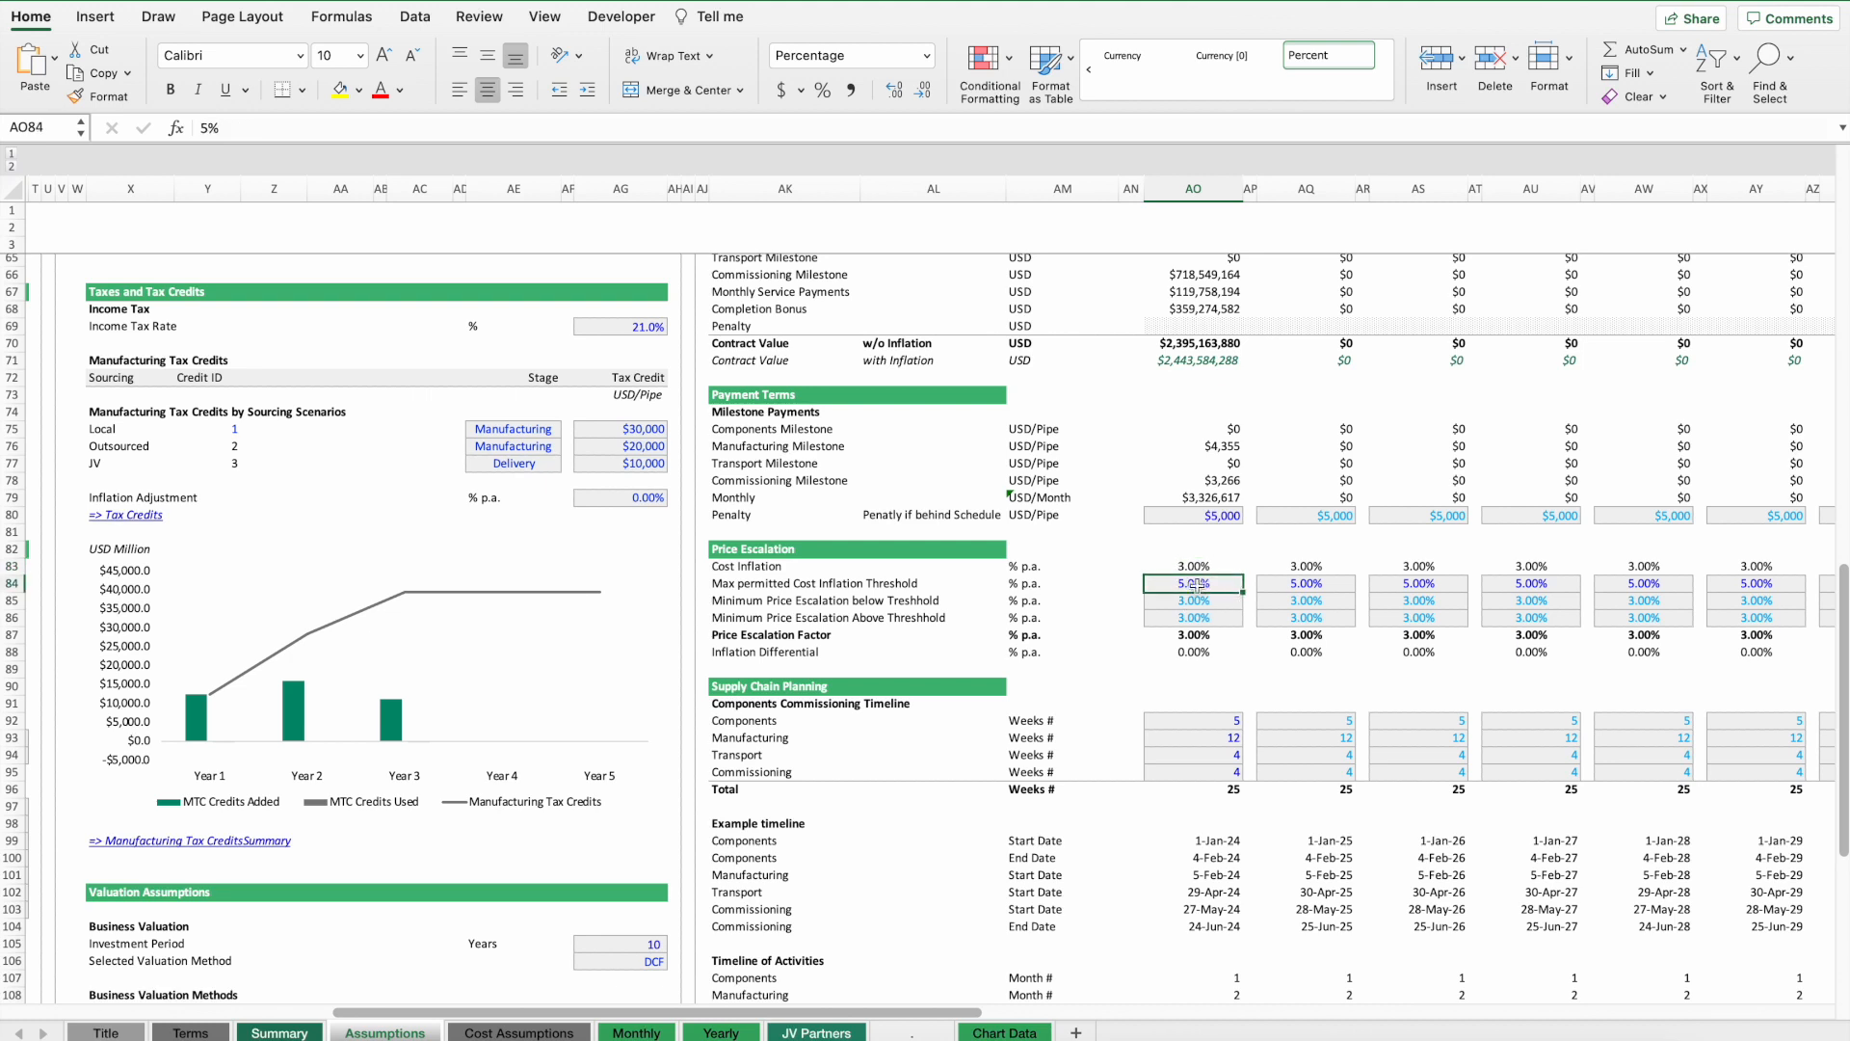
pyautogui.click(1175, 601)
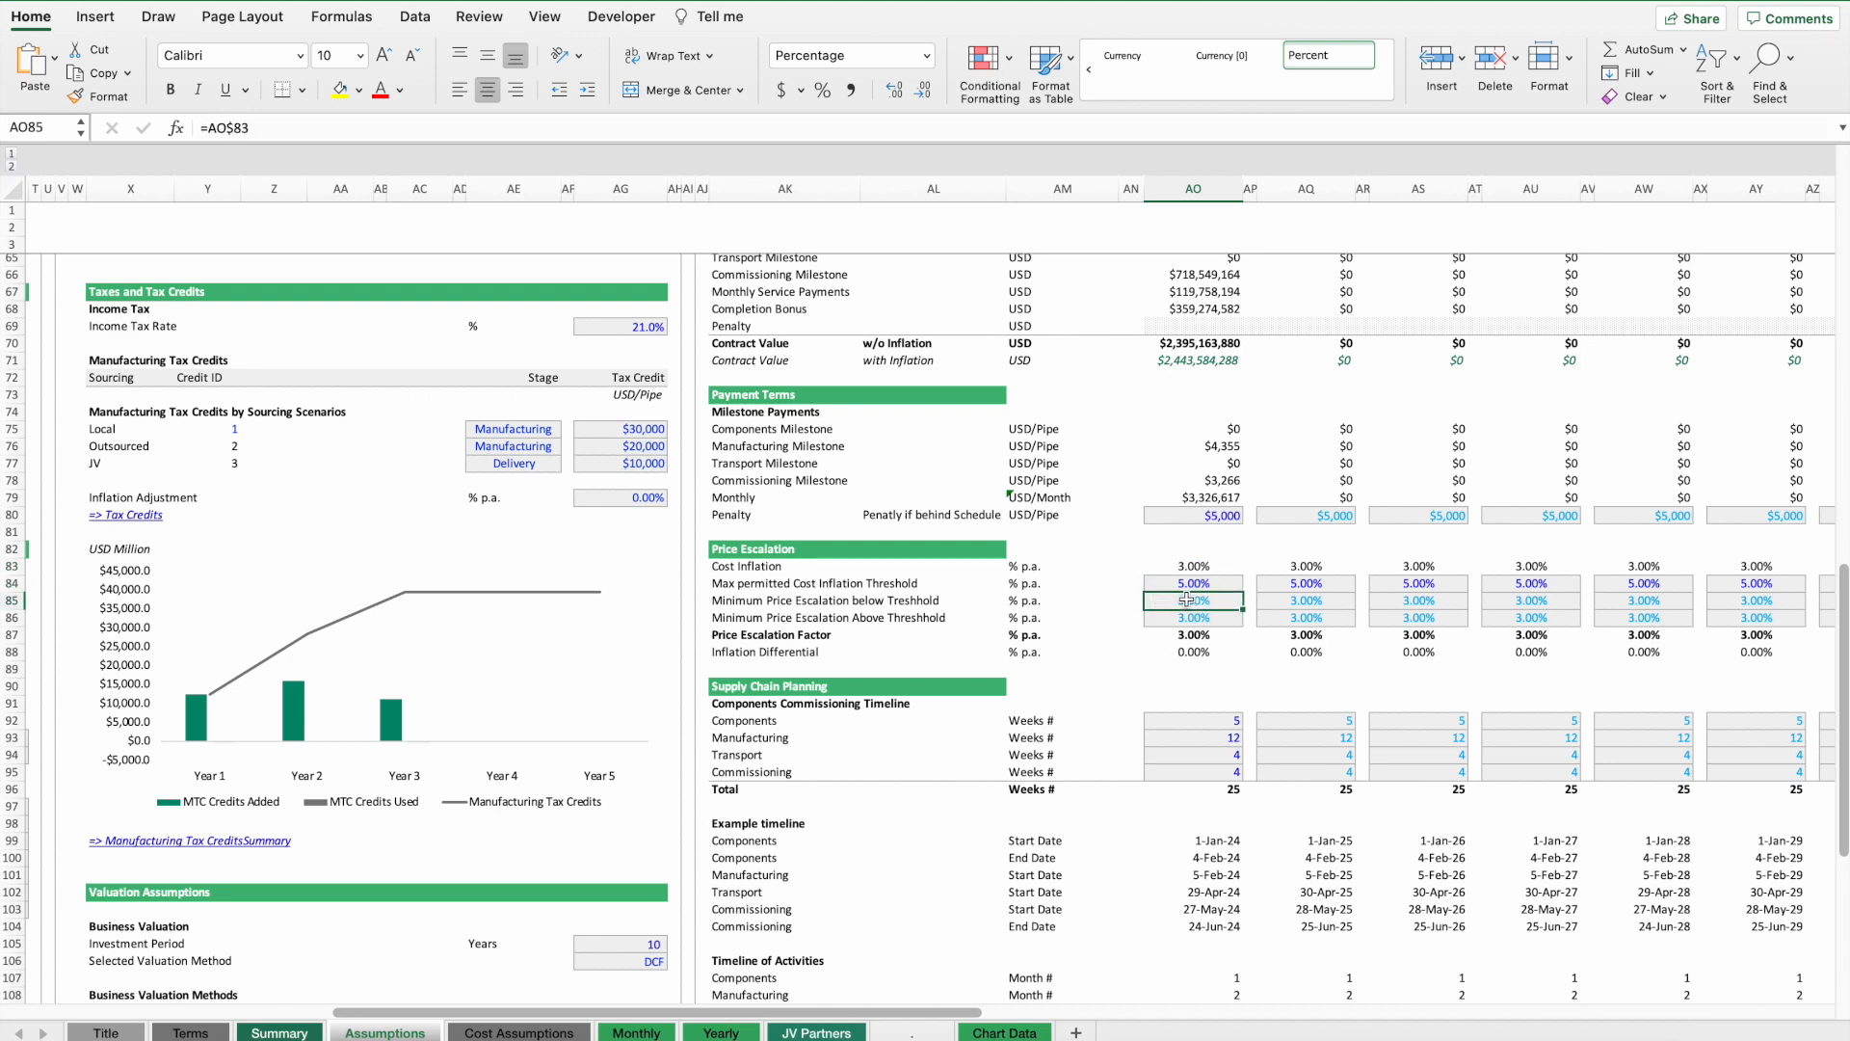
pyautogui.write('0')
pyautogui.press('Return')
pyautogui.press('Return')
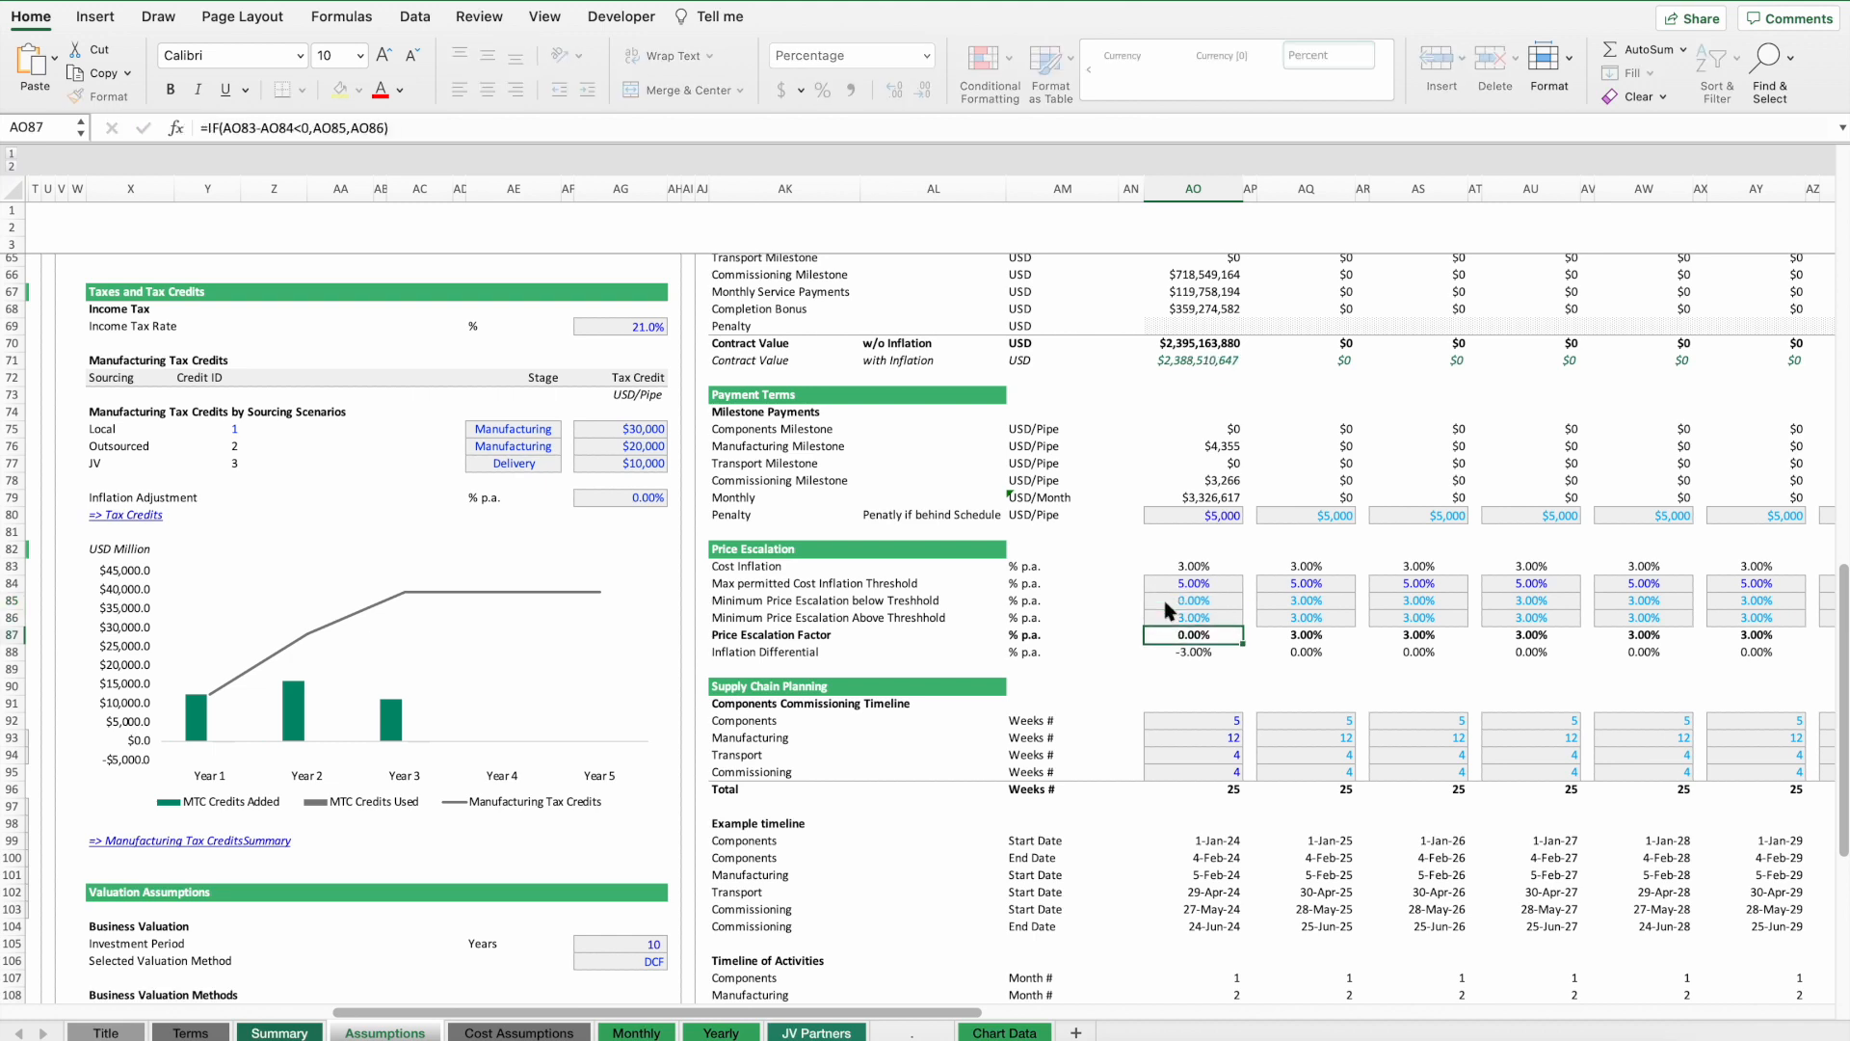
pyautogui.press('super+z')
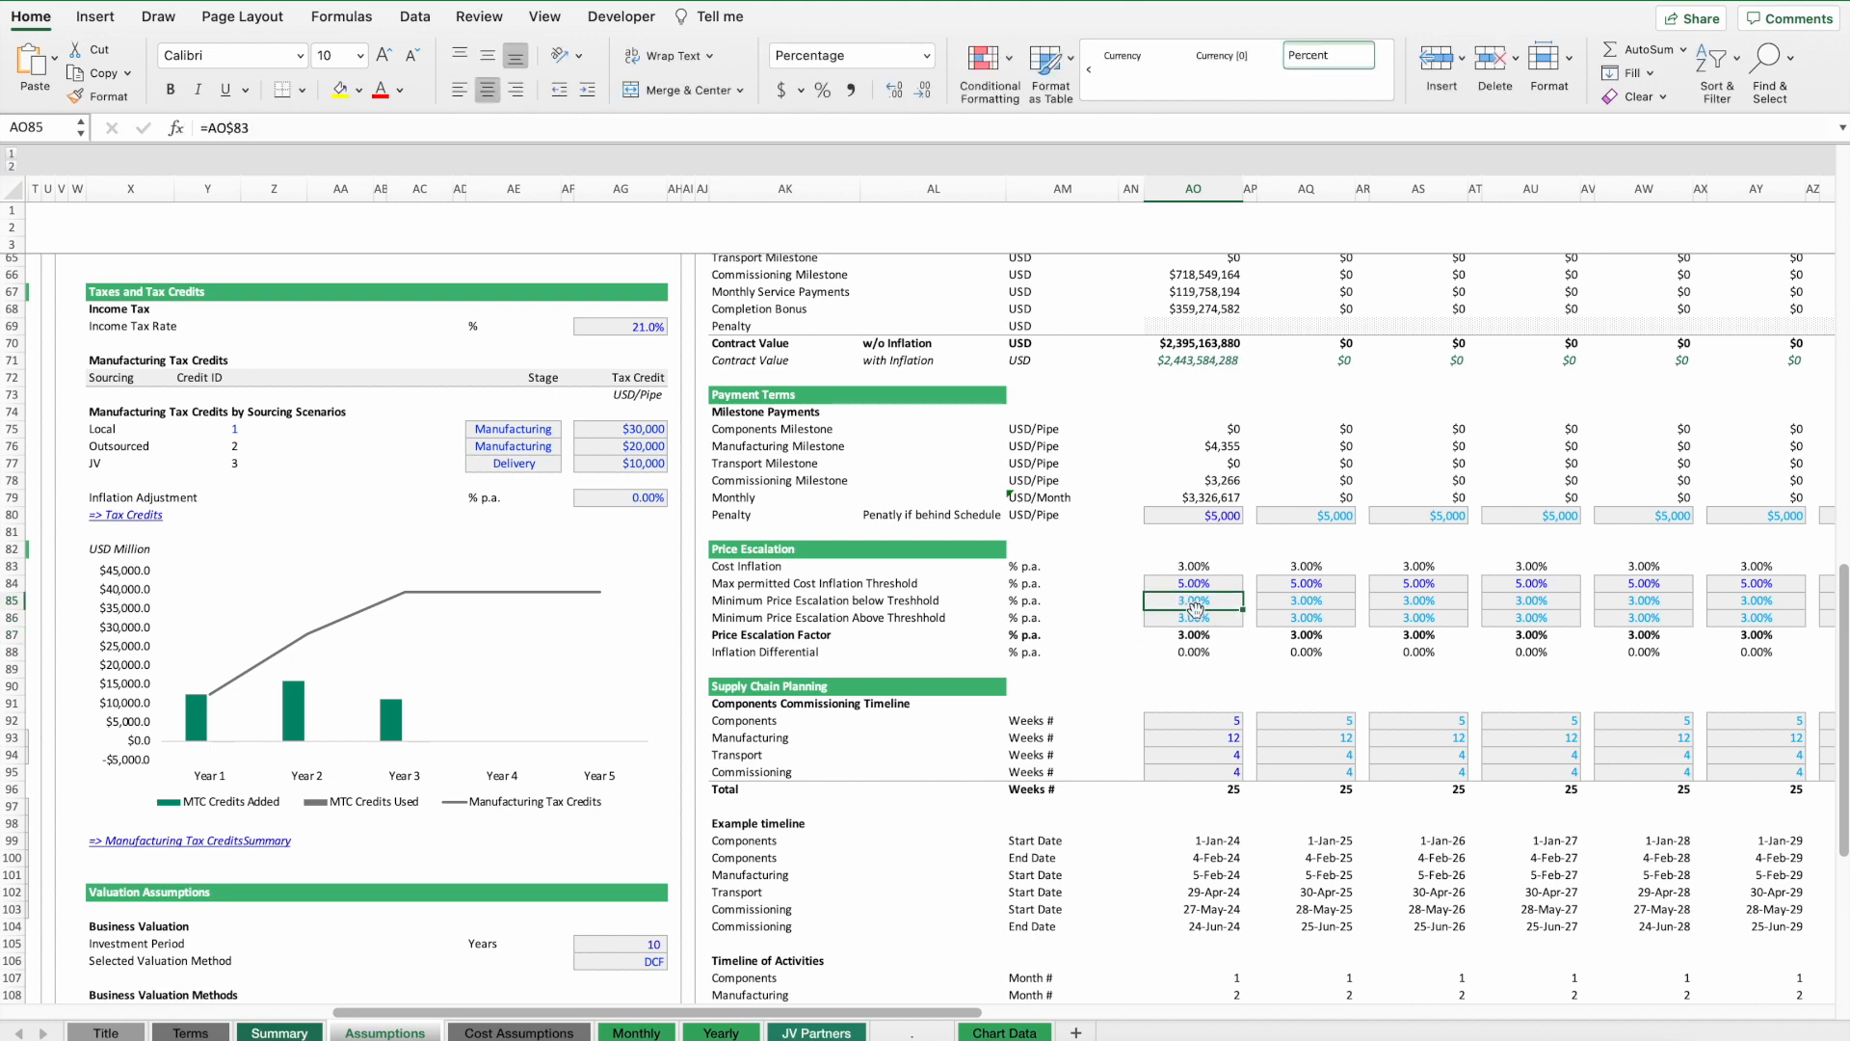
# Examine Contract 1's inclusion flag and pipe count, and the Manufacturing Capacity demand, capacity and utilization rows.
pyautogui.click(1193, 620)
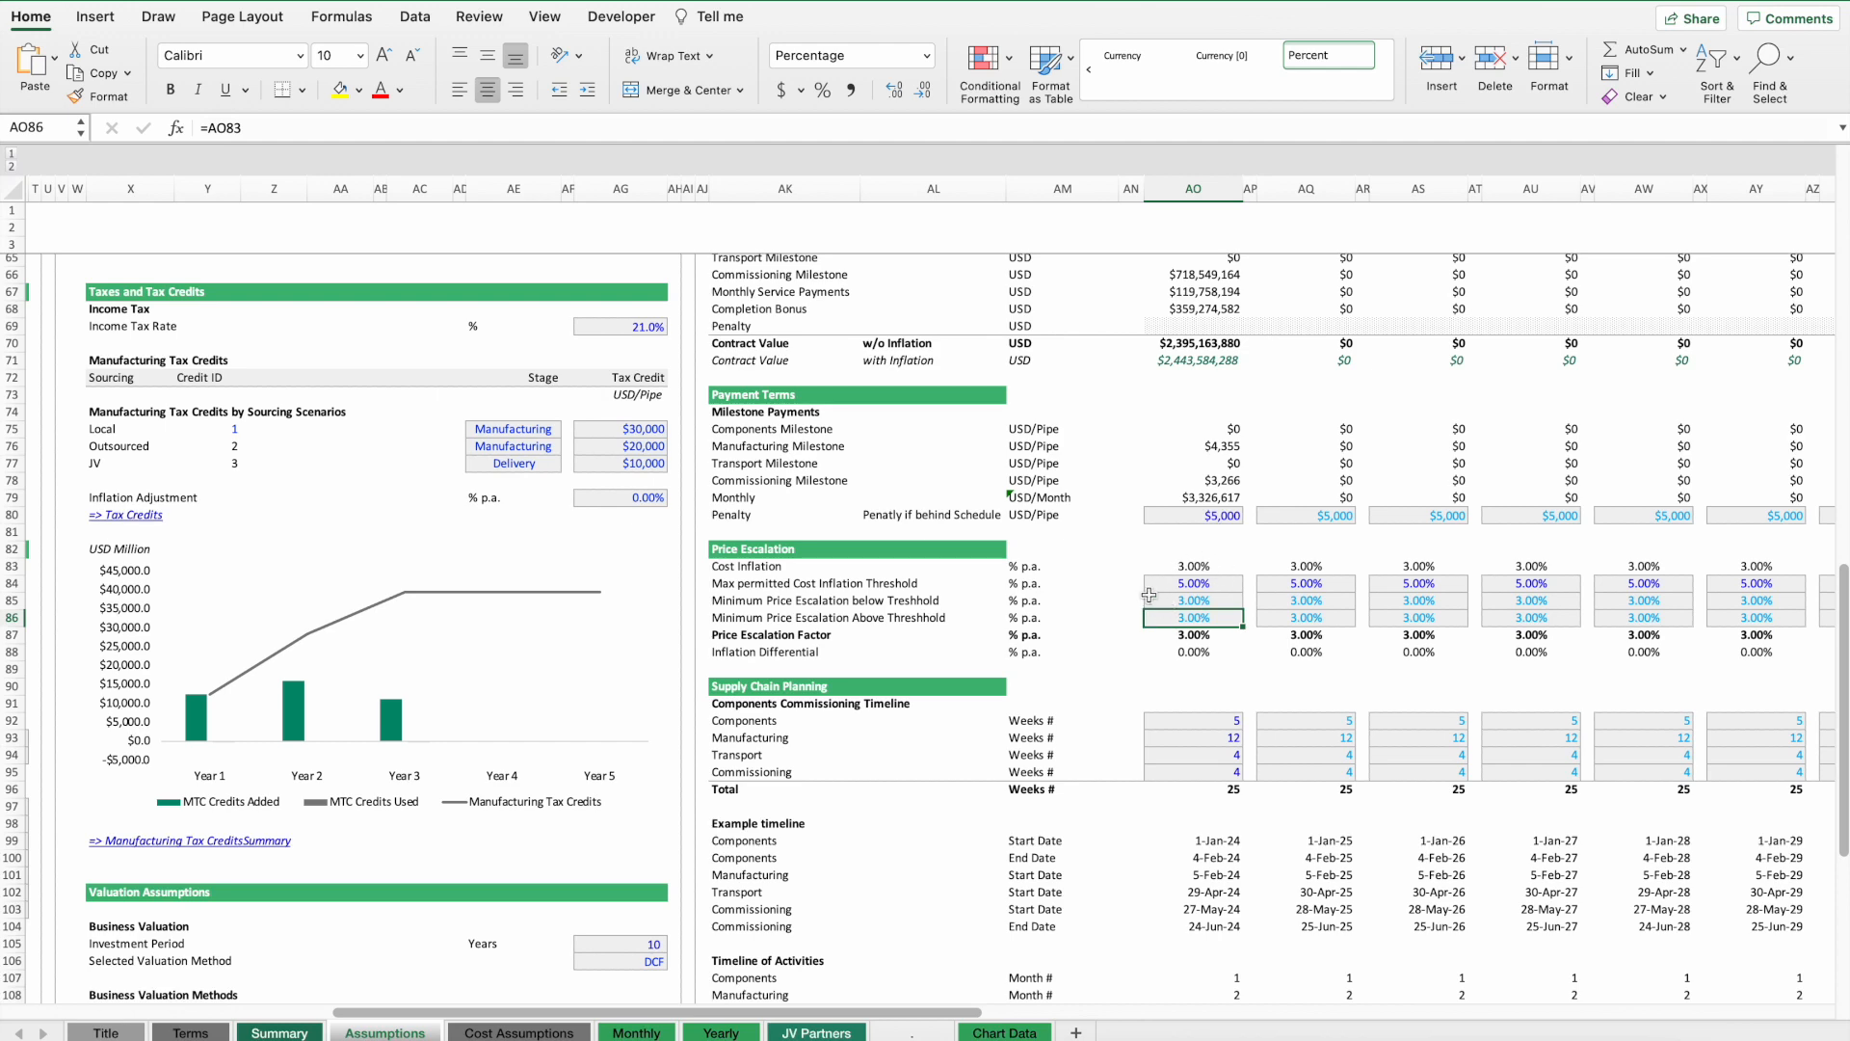
pyautogui.scroll(-6, 1148, 593)
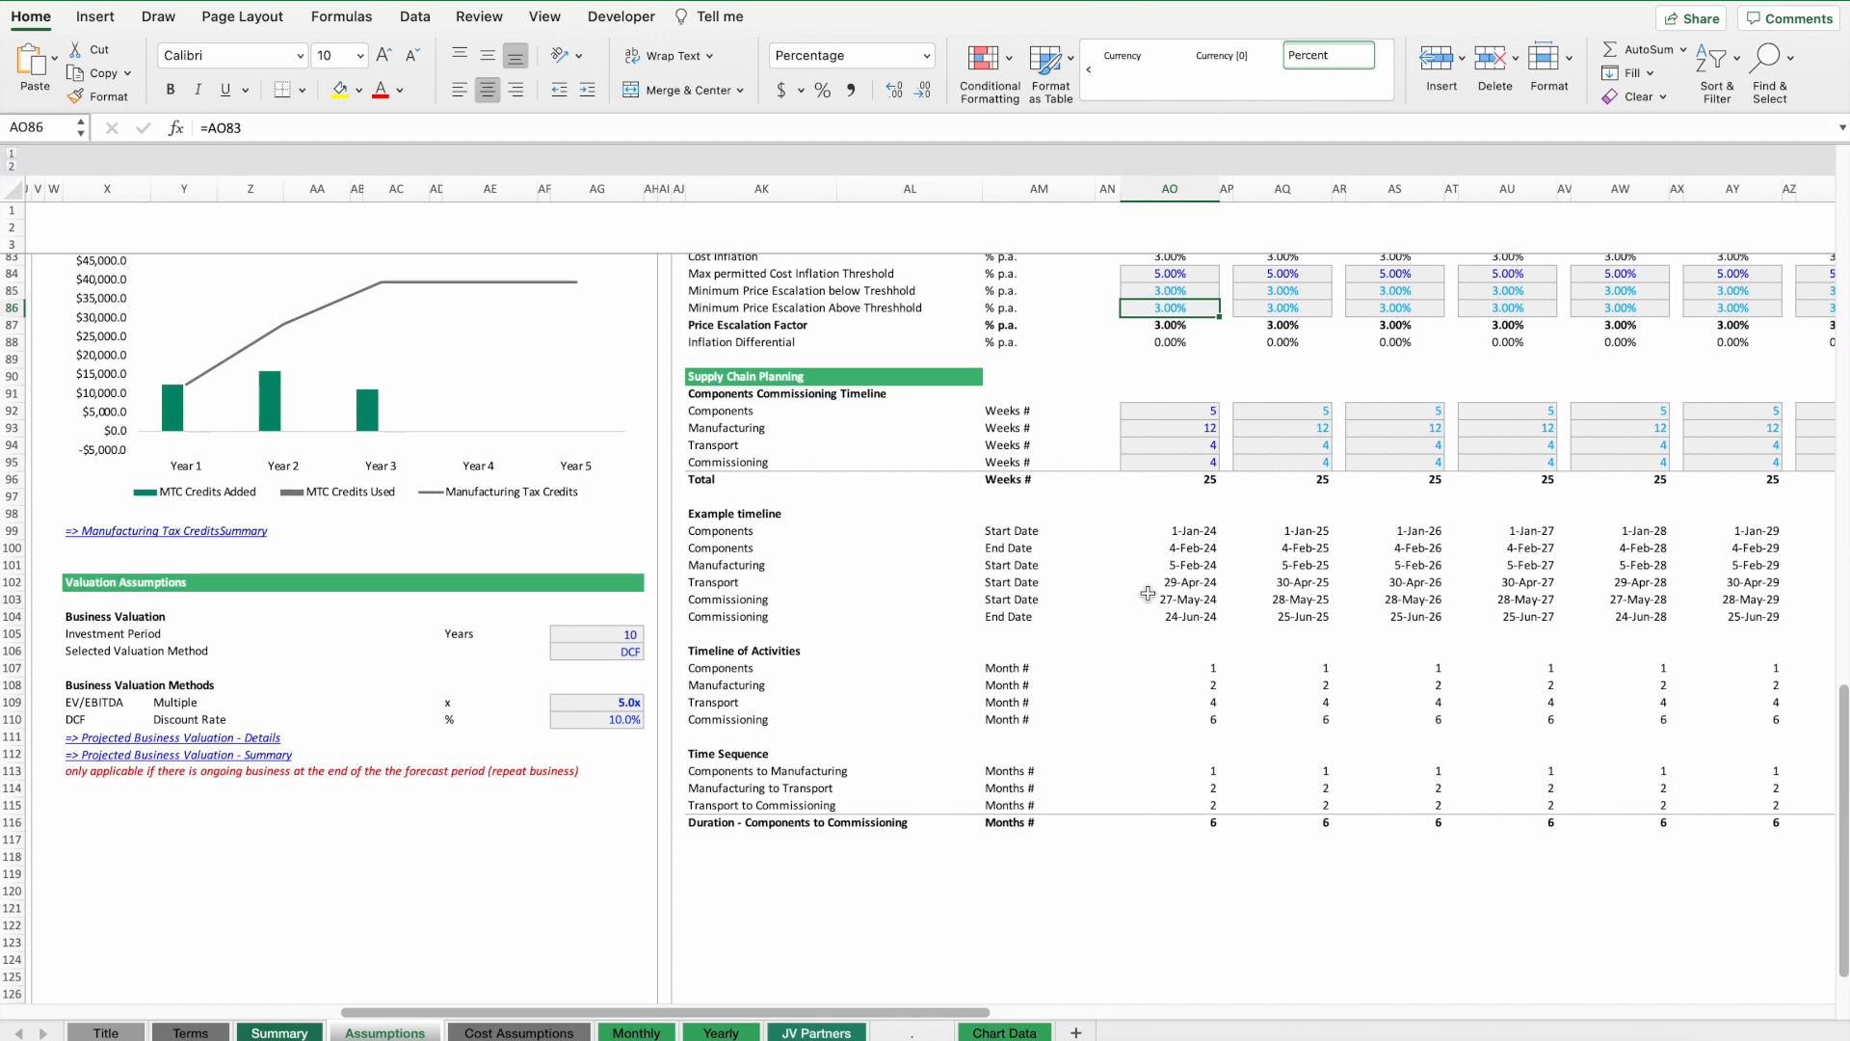
pyautogui.scroll(20, 1148, 593)
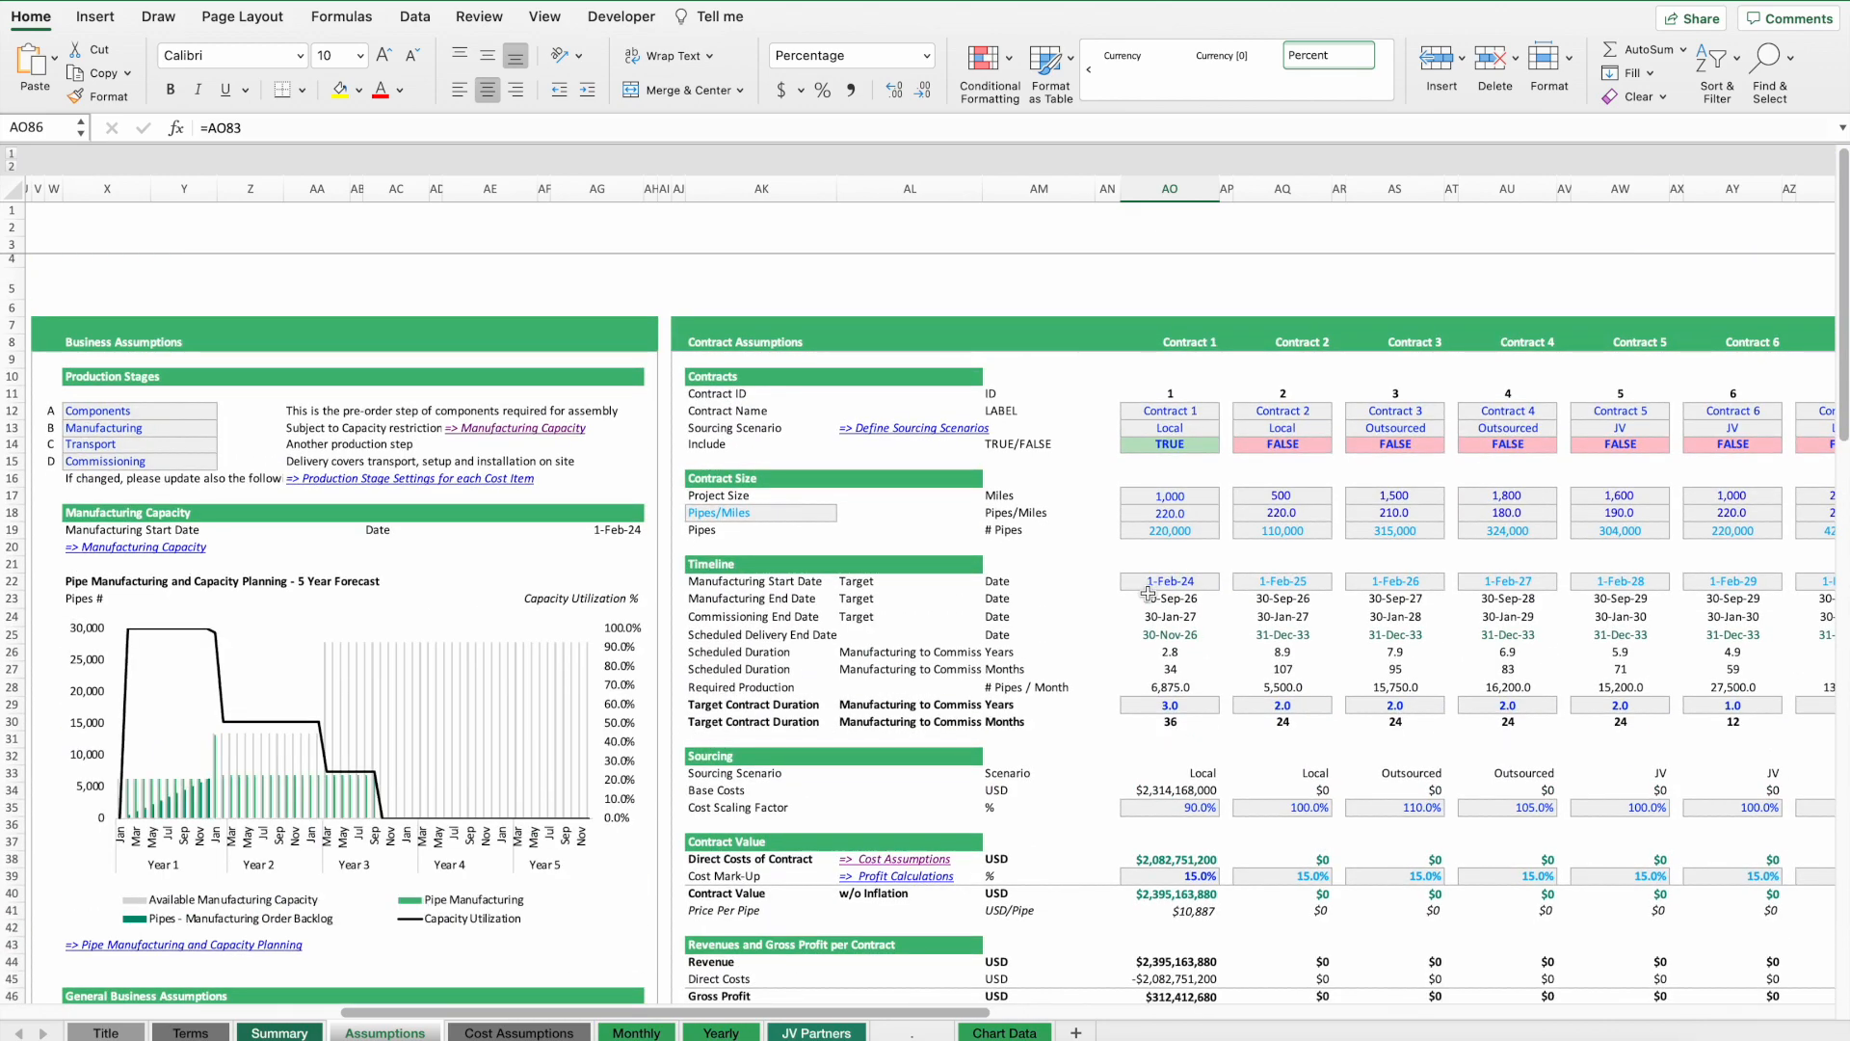
pyautogui.hscroll(5, 1148, 592)
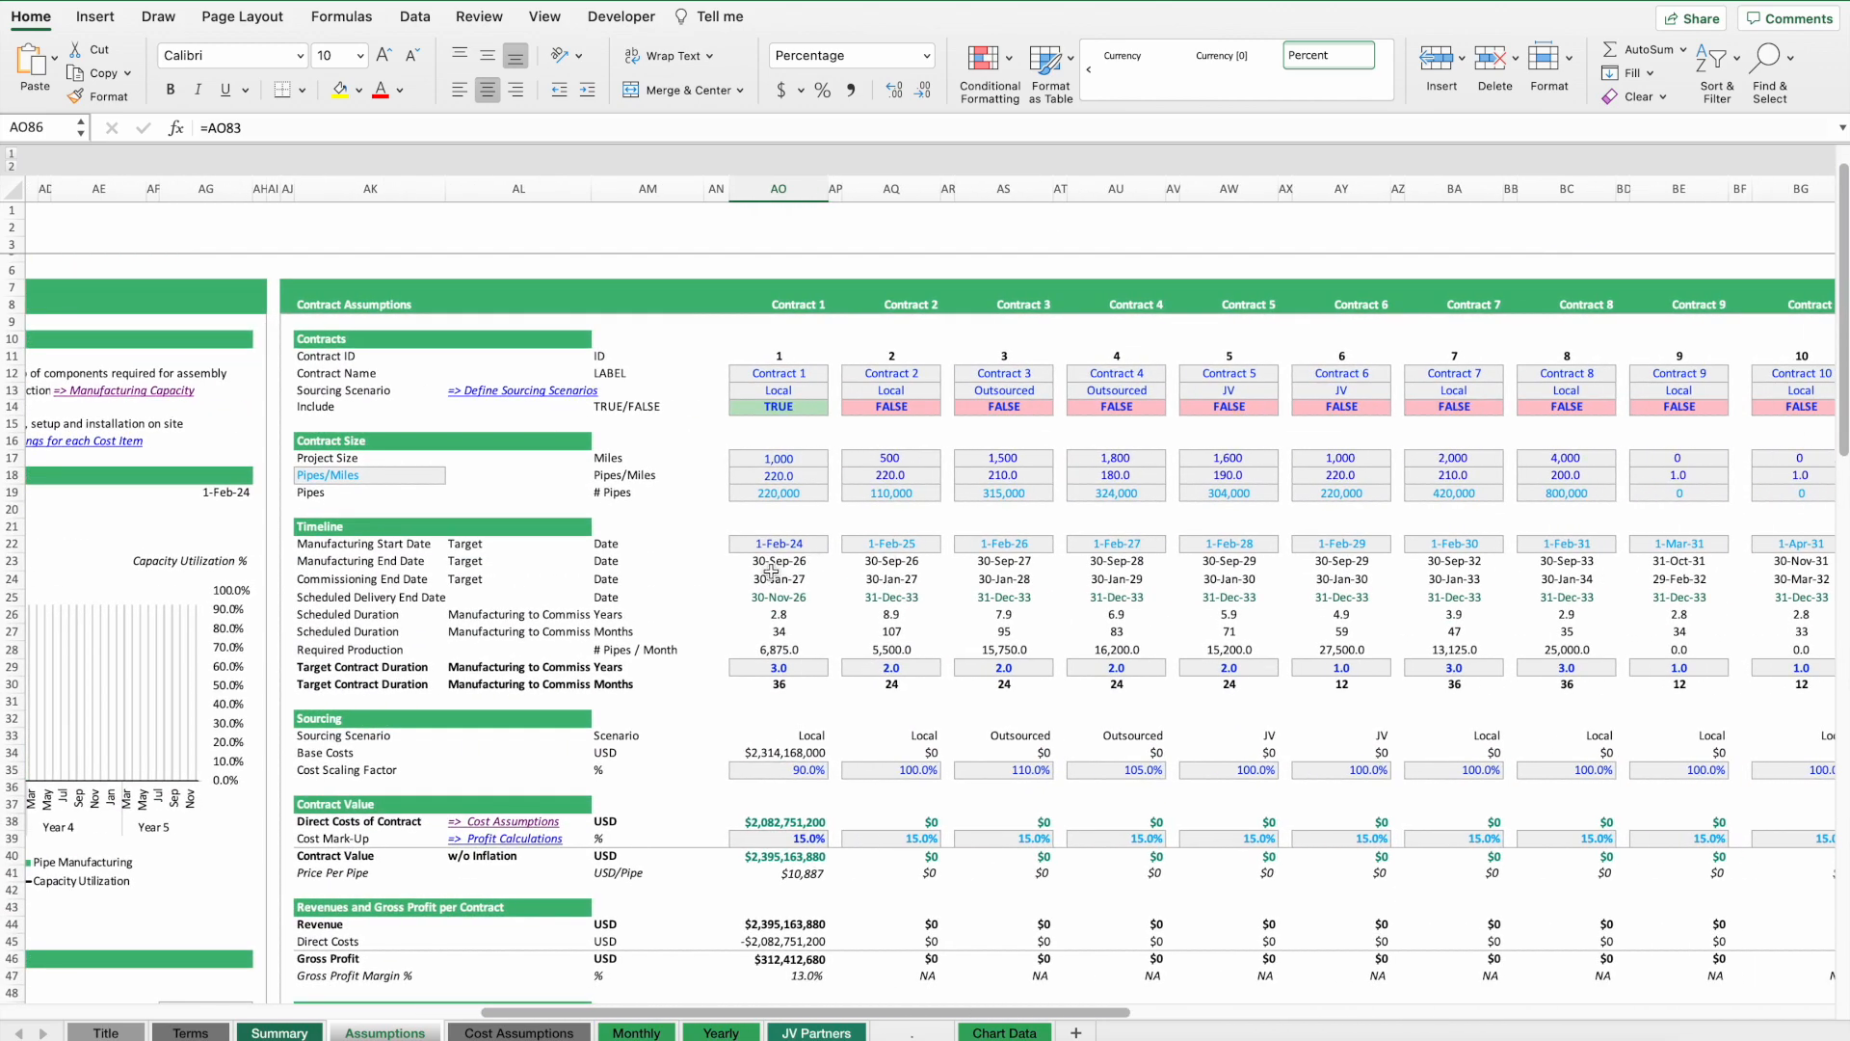
pyautogui.hscroll(2, 861, 309)
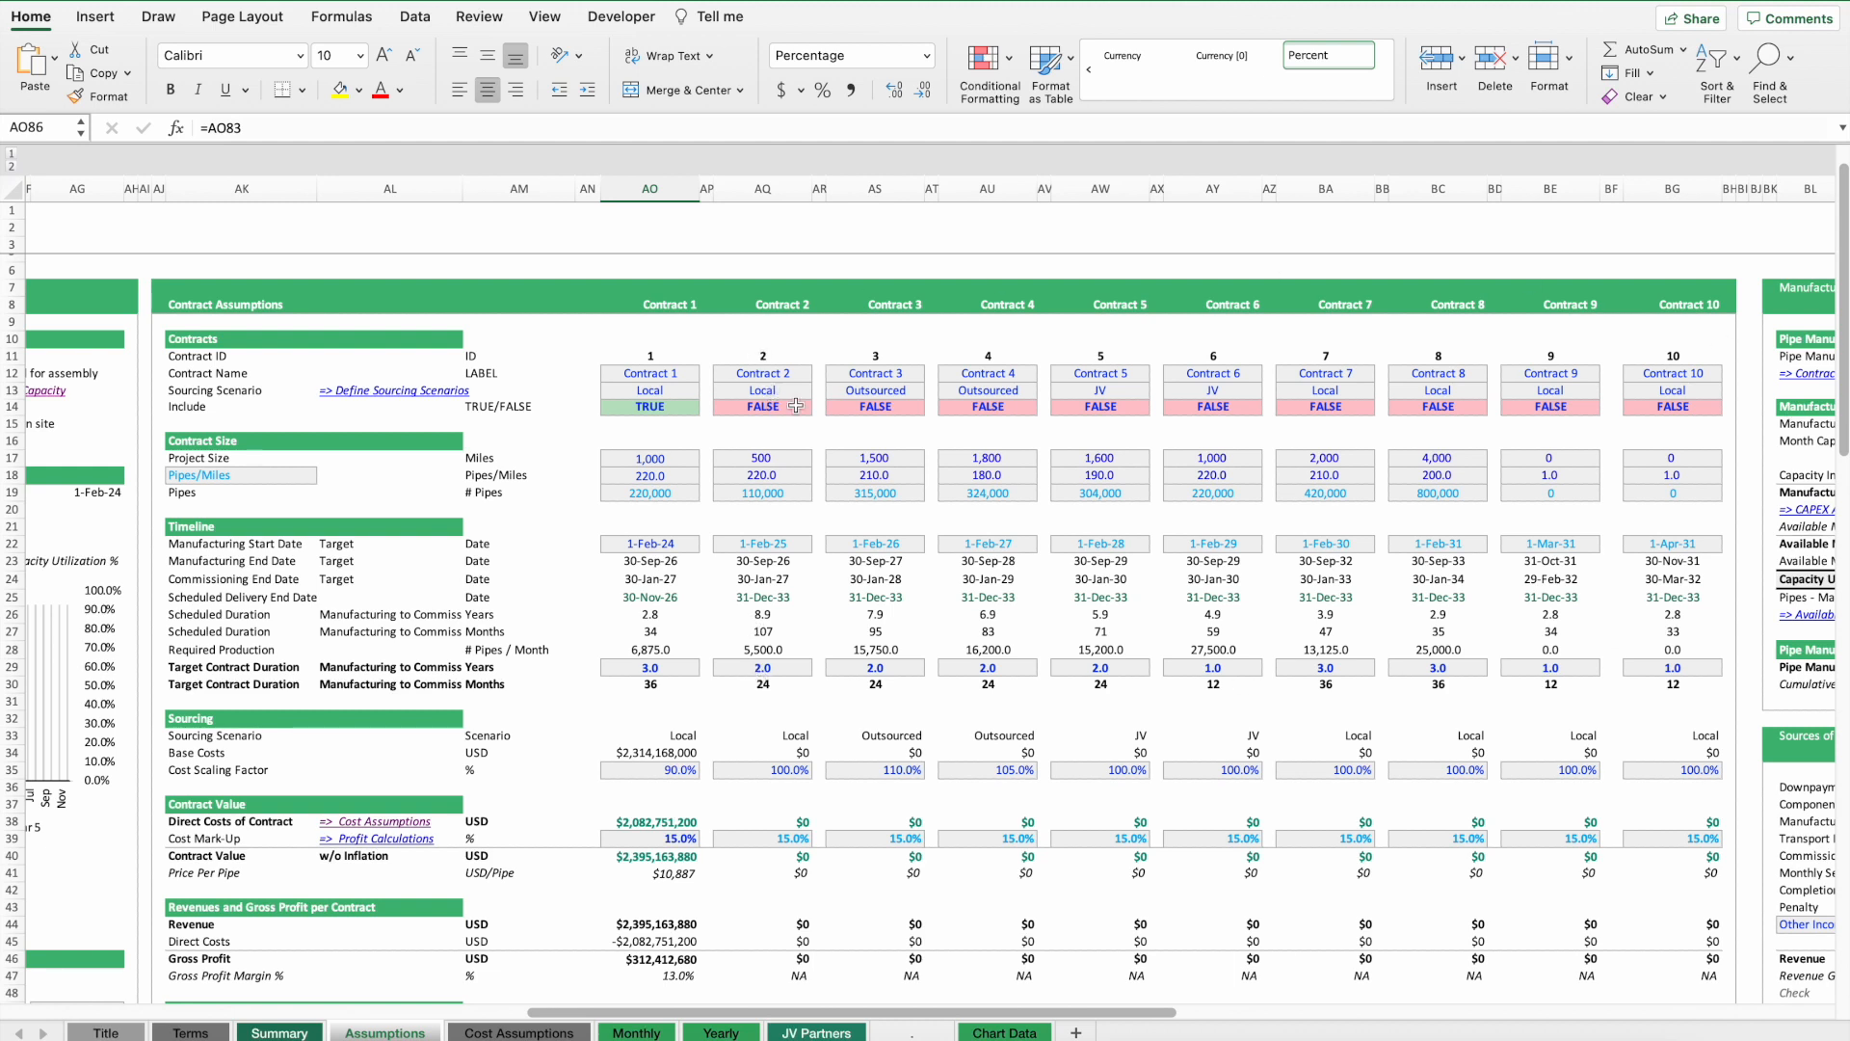
pyautogui.hscroll(15, 796, 406)
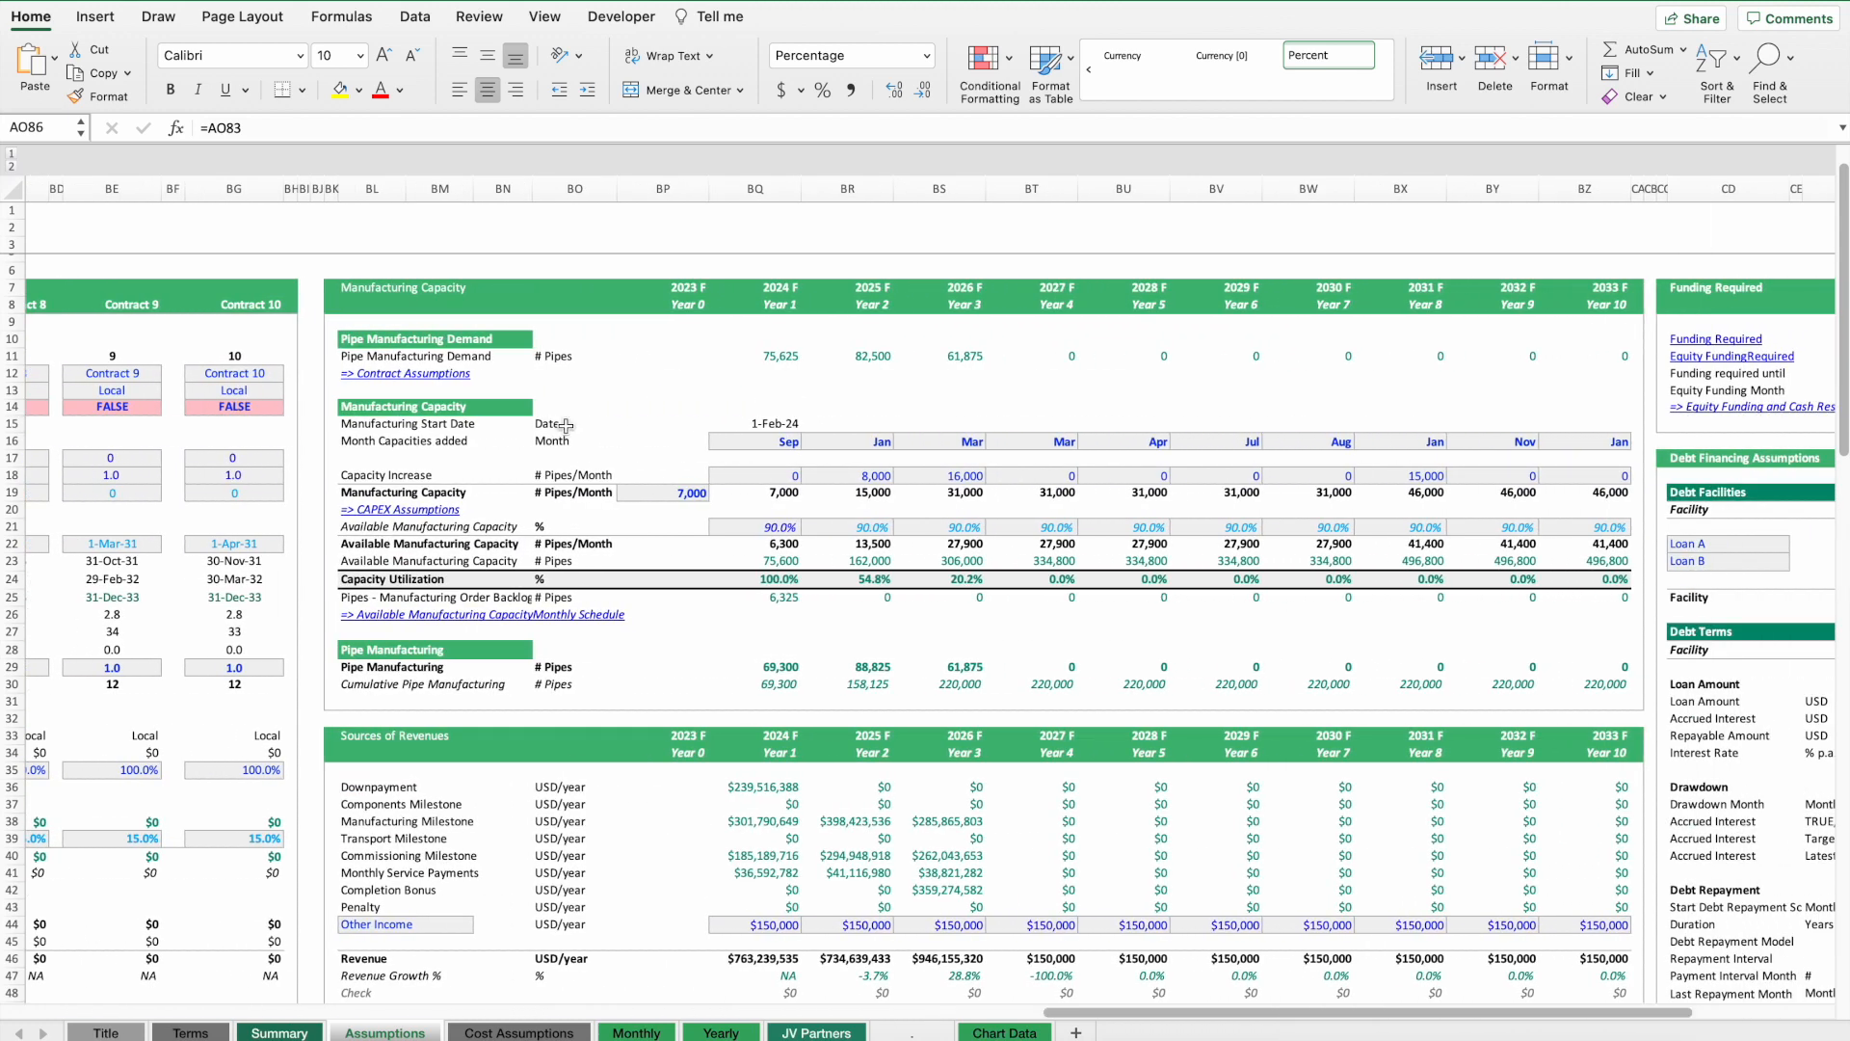
pyautogui.hscroll(-15, 675, 405)
pyautogui.click(521, 426)
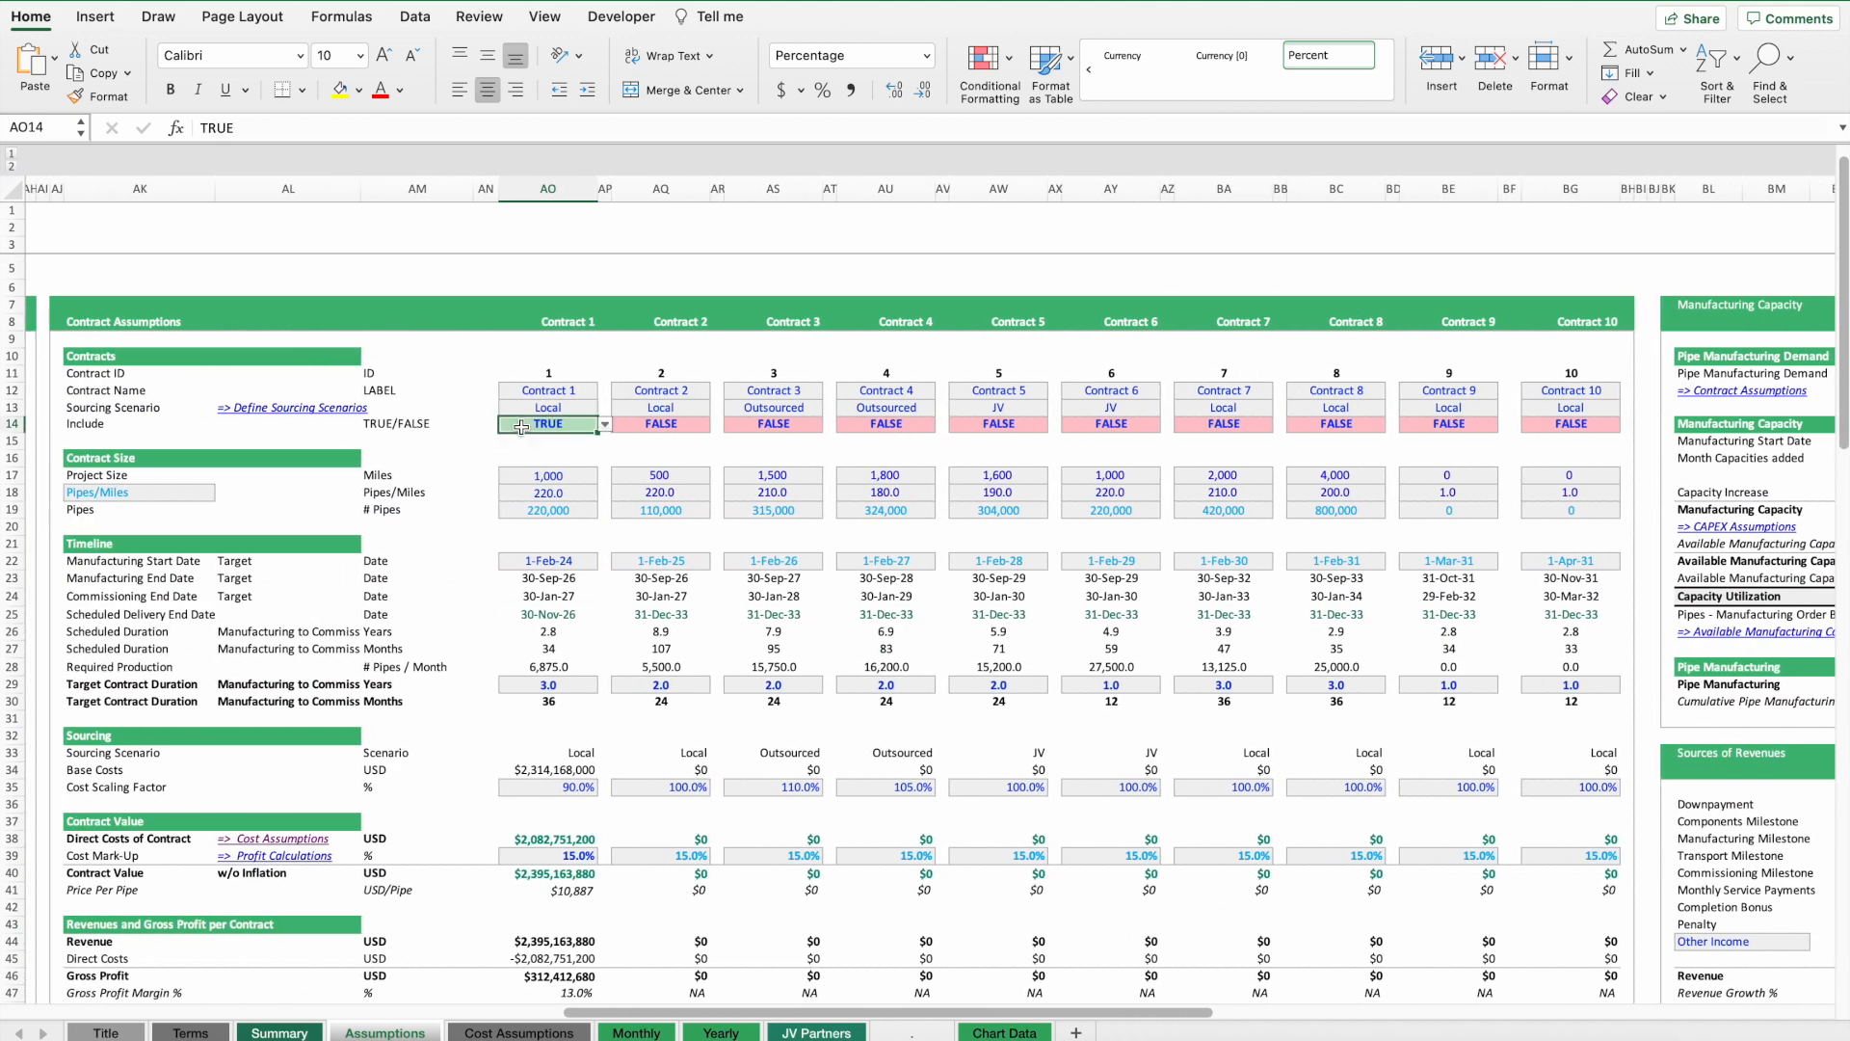
pyautogui.click(548, 506)
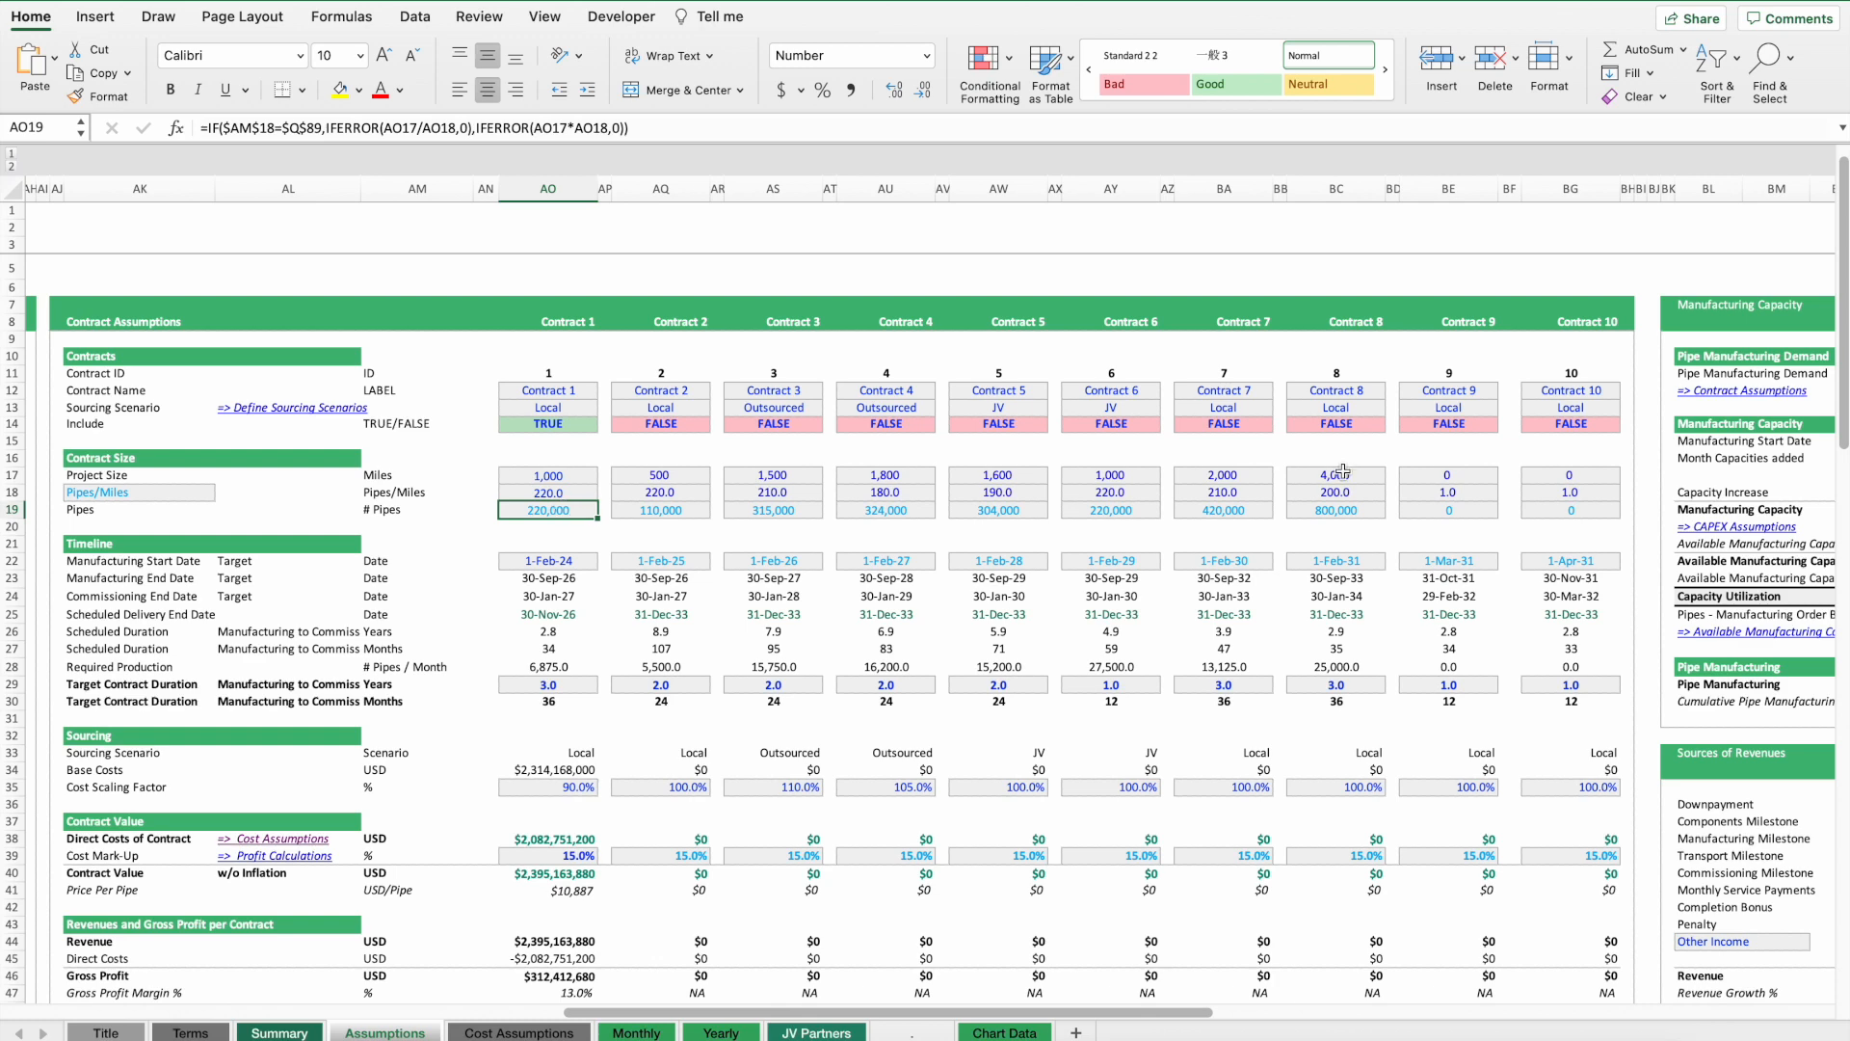
pyautogui.hscroll(15, 1342, 470)
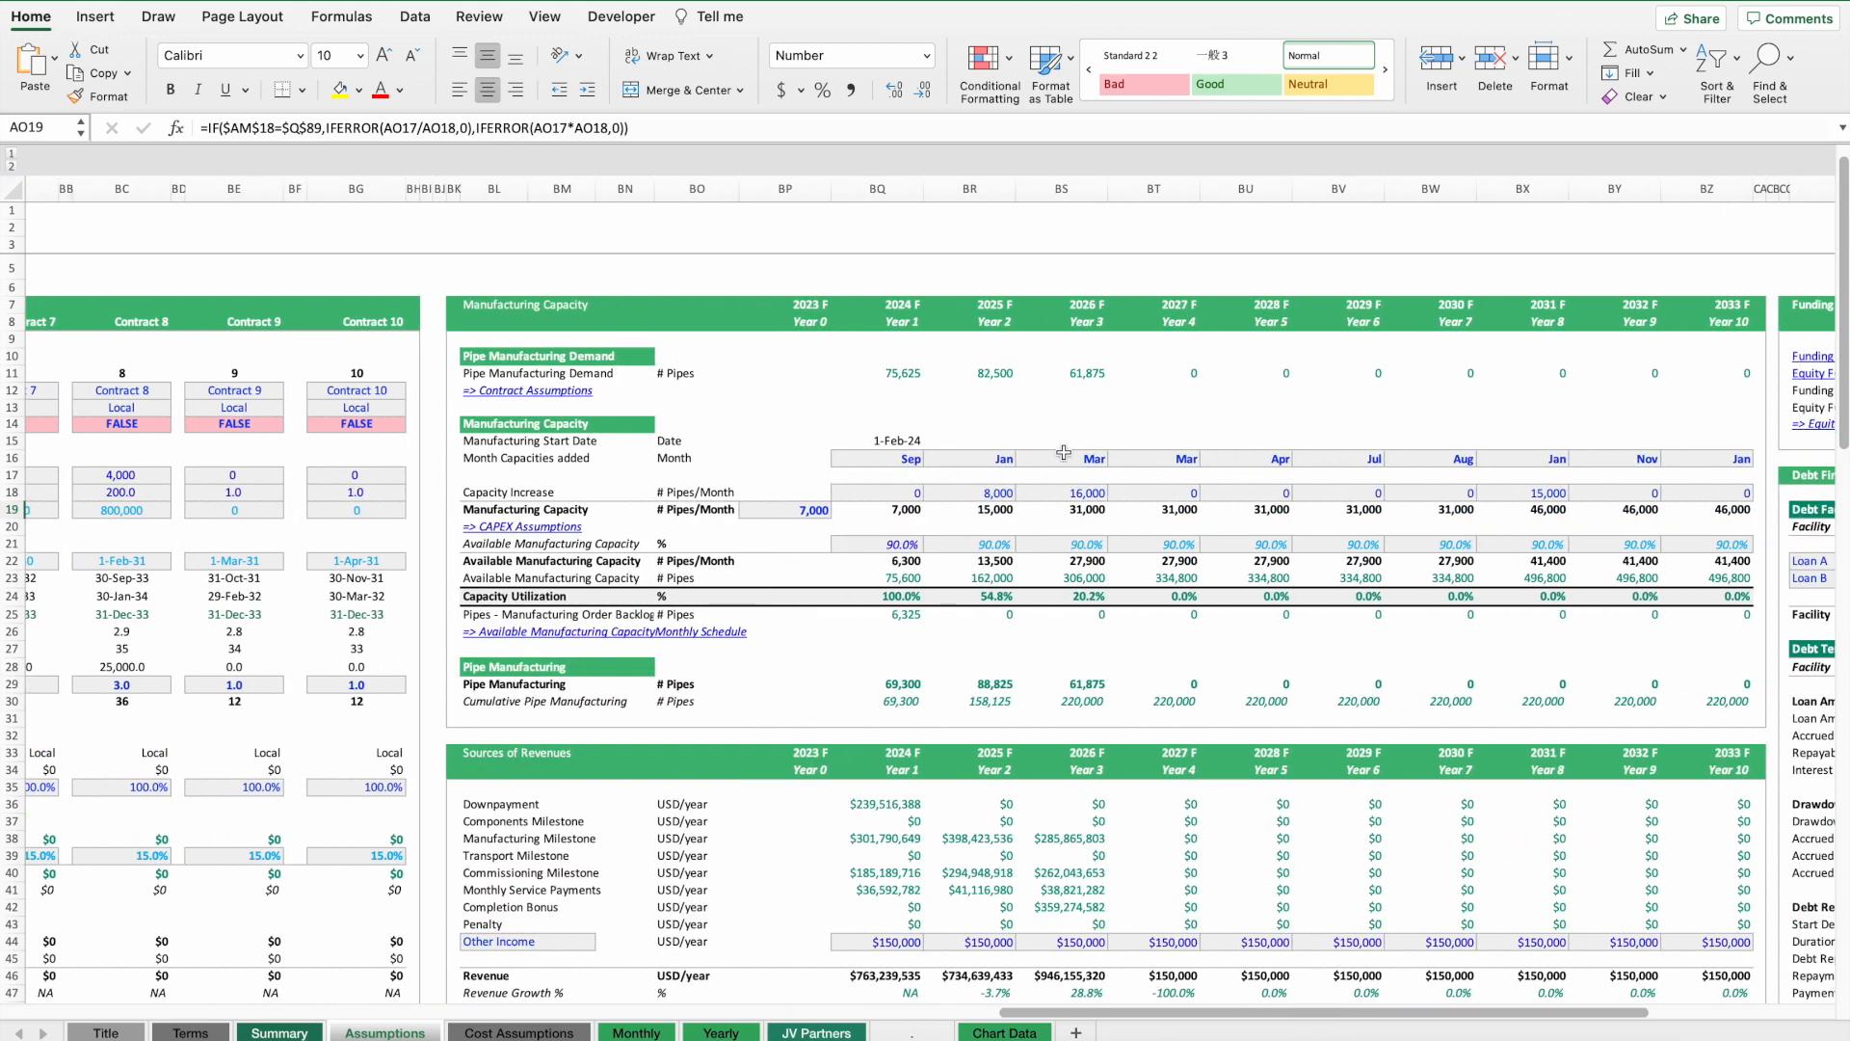
pyautogui.moveTo(887, 374); pyautogui.dragTo(1093, 373)
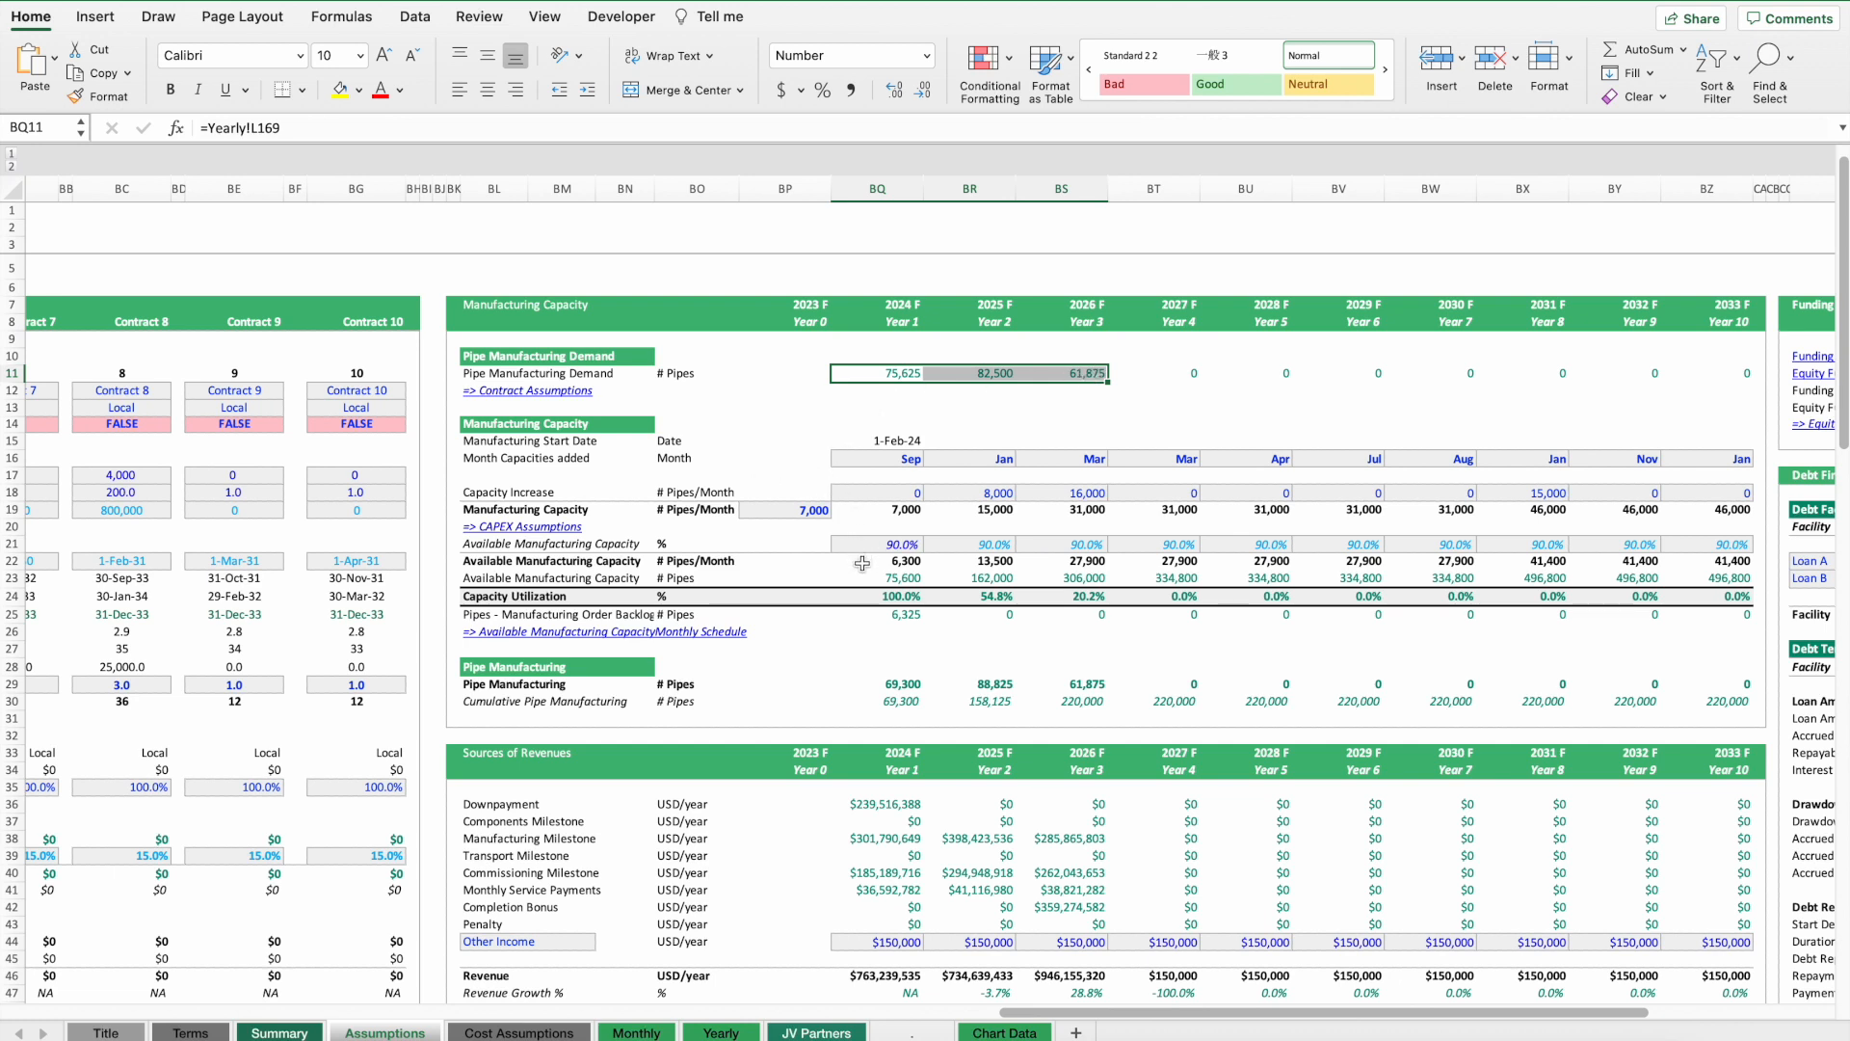
pyautogui.click(892, 599)
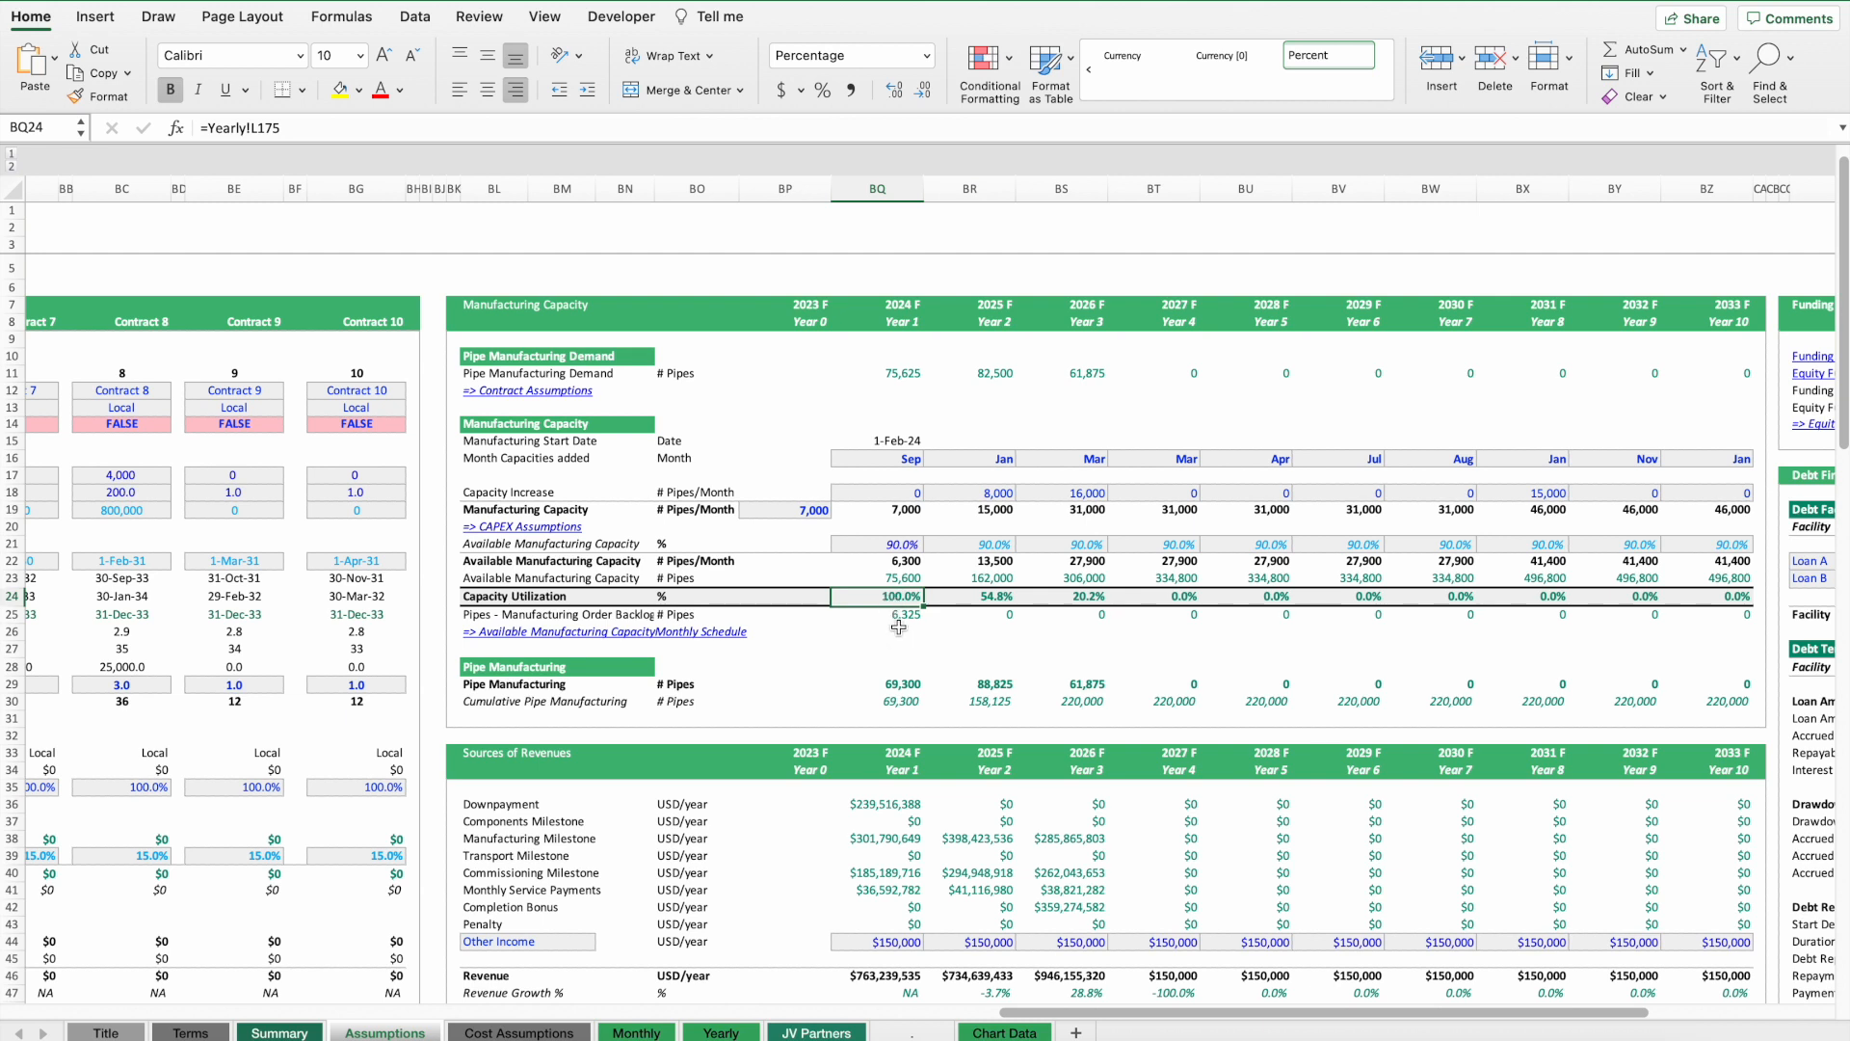
pyautogui.click(765, 511)
pyautogui.click(666, 510)
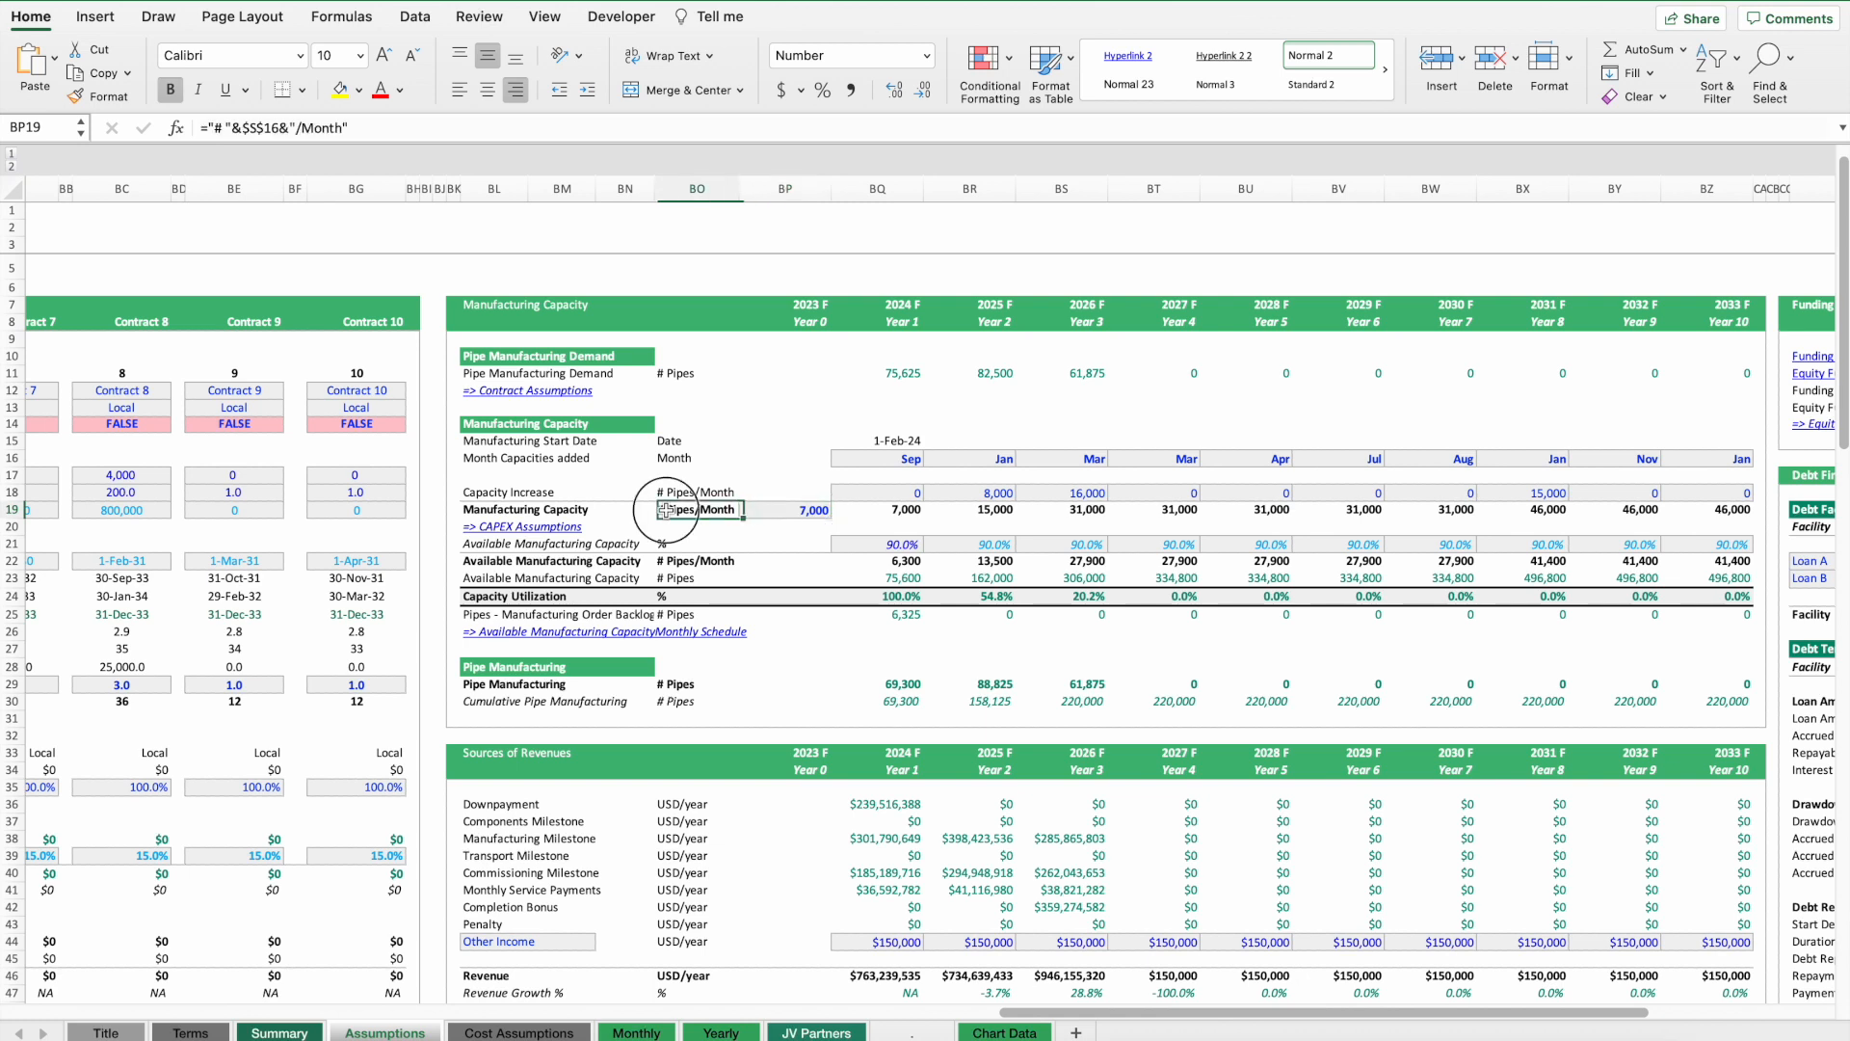
pyautogui.click(784, 514)
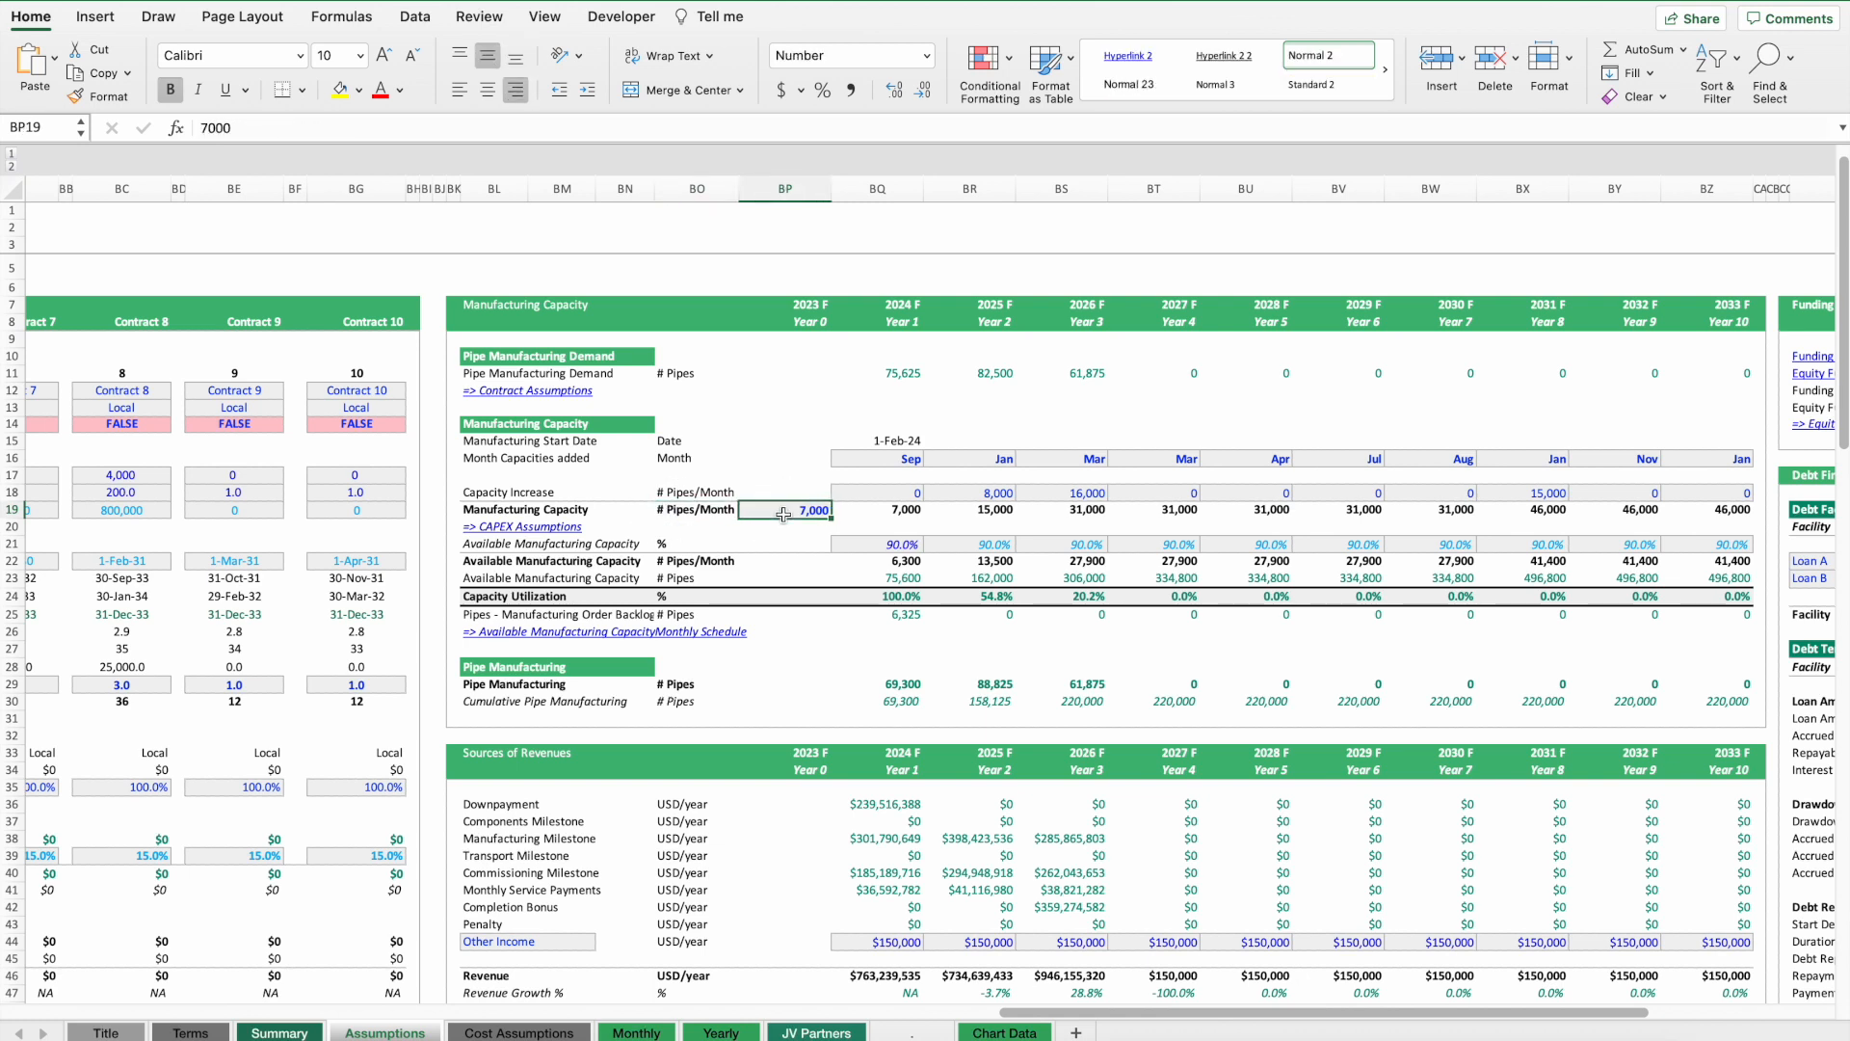
# Try setting the 2024 available manufacturing capacity to 100%, then undo the change.
pyautogui.click(885, 545)
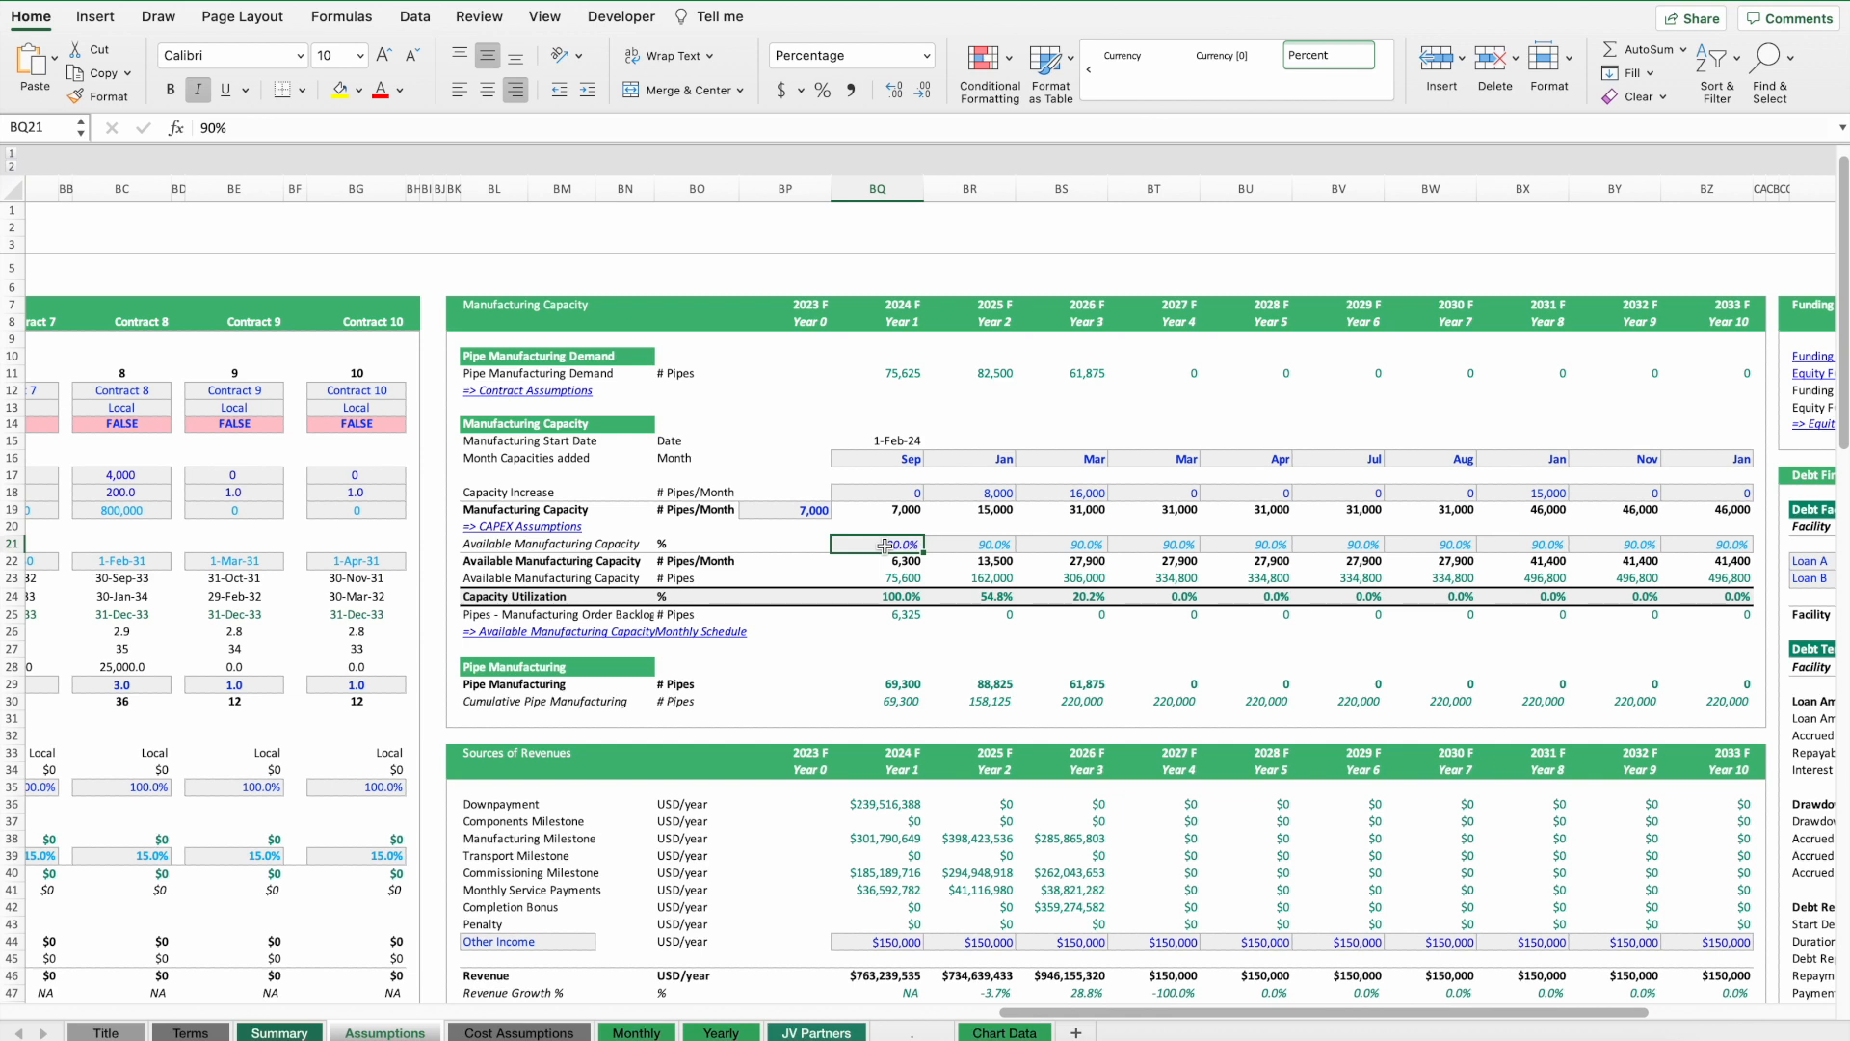
pyautogui.write('100')
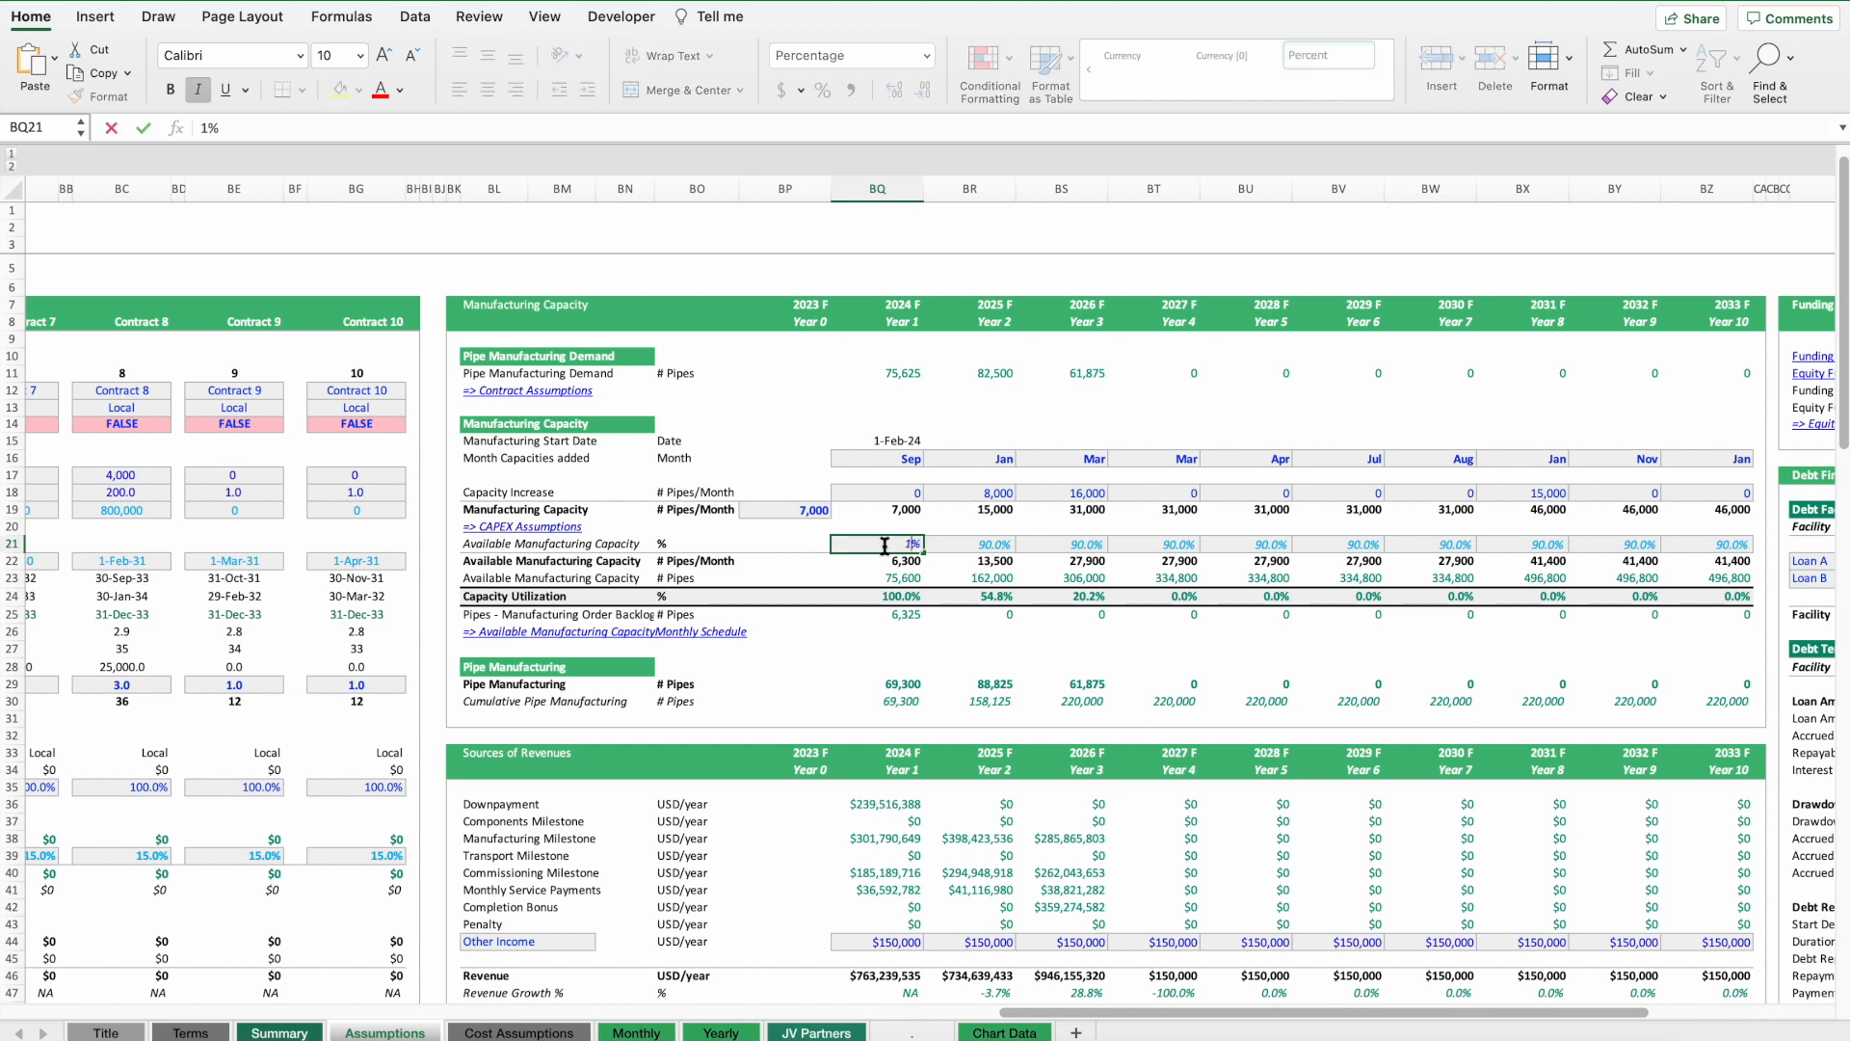
pyautogui.press('Return')
pyautogui.press('Return')
pyautogui.press('super+z')
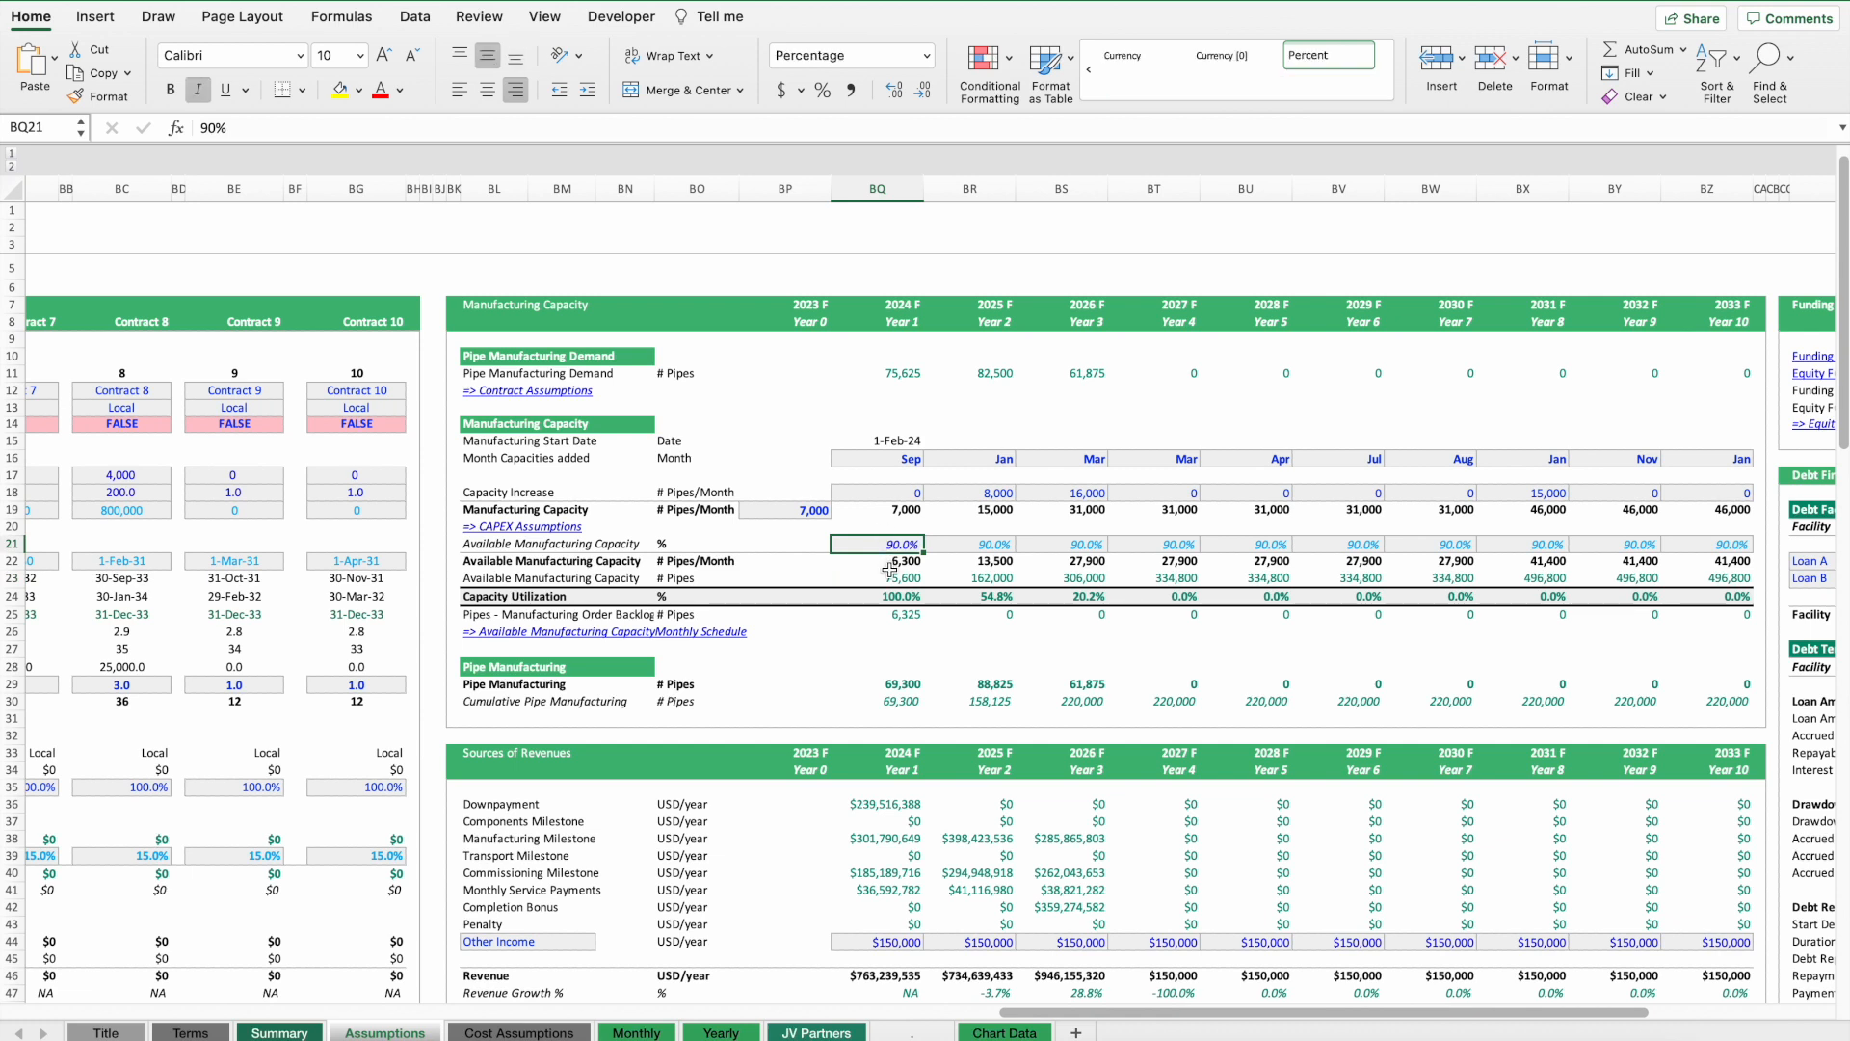
# Set the 2024 manufacturing capacity increase to 3,000 pipes per month.
pyautogui.click(876, 577)
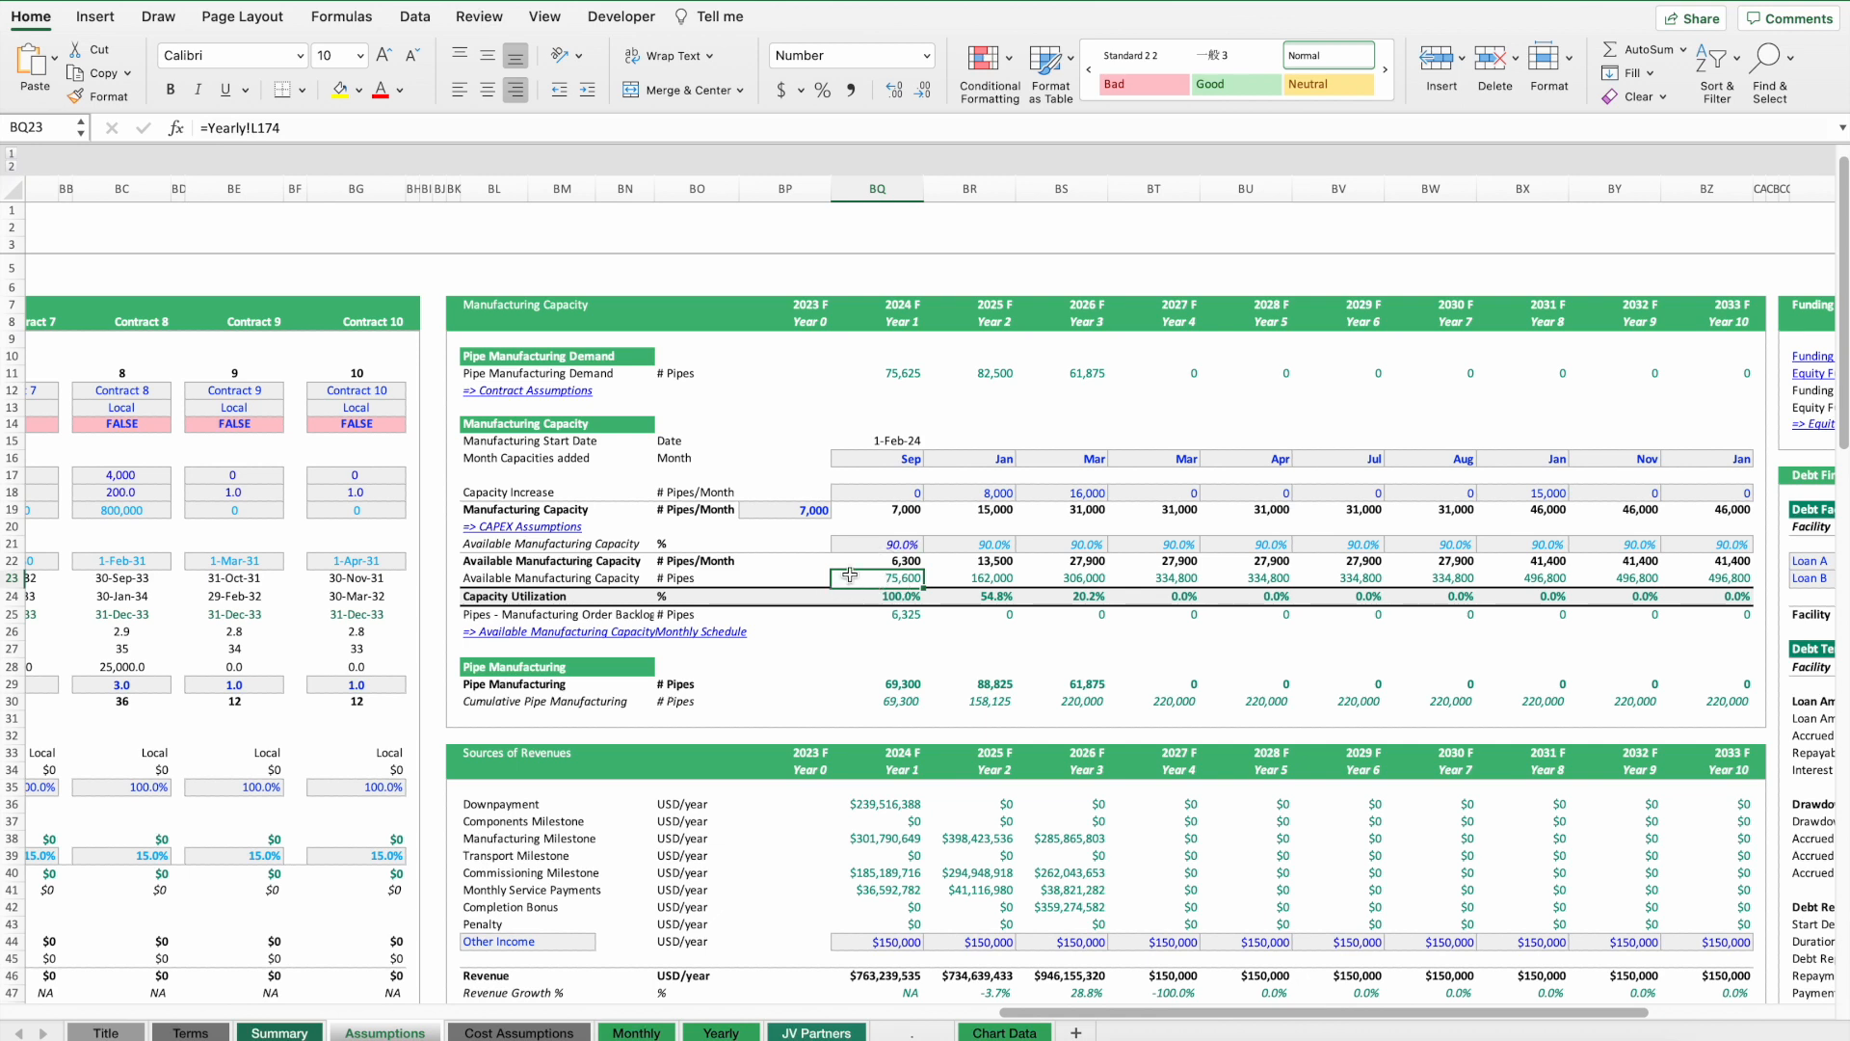
pyautogui.click(895, 376)
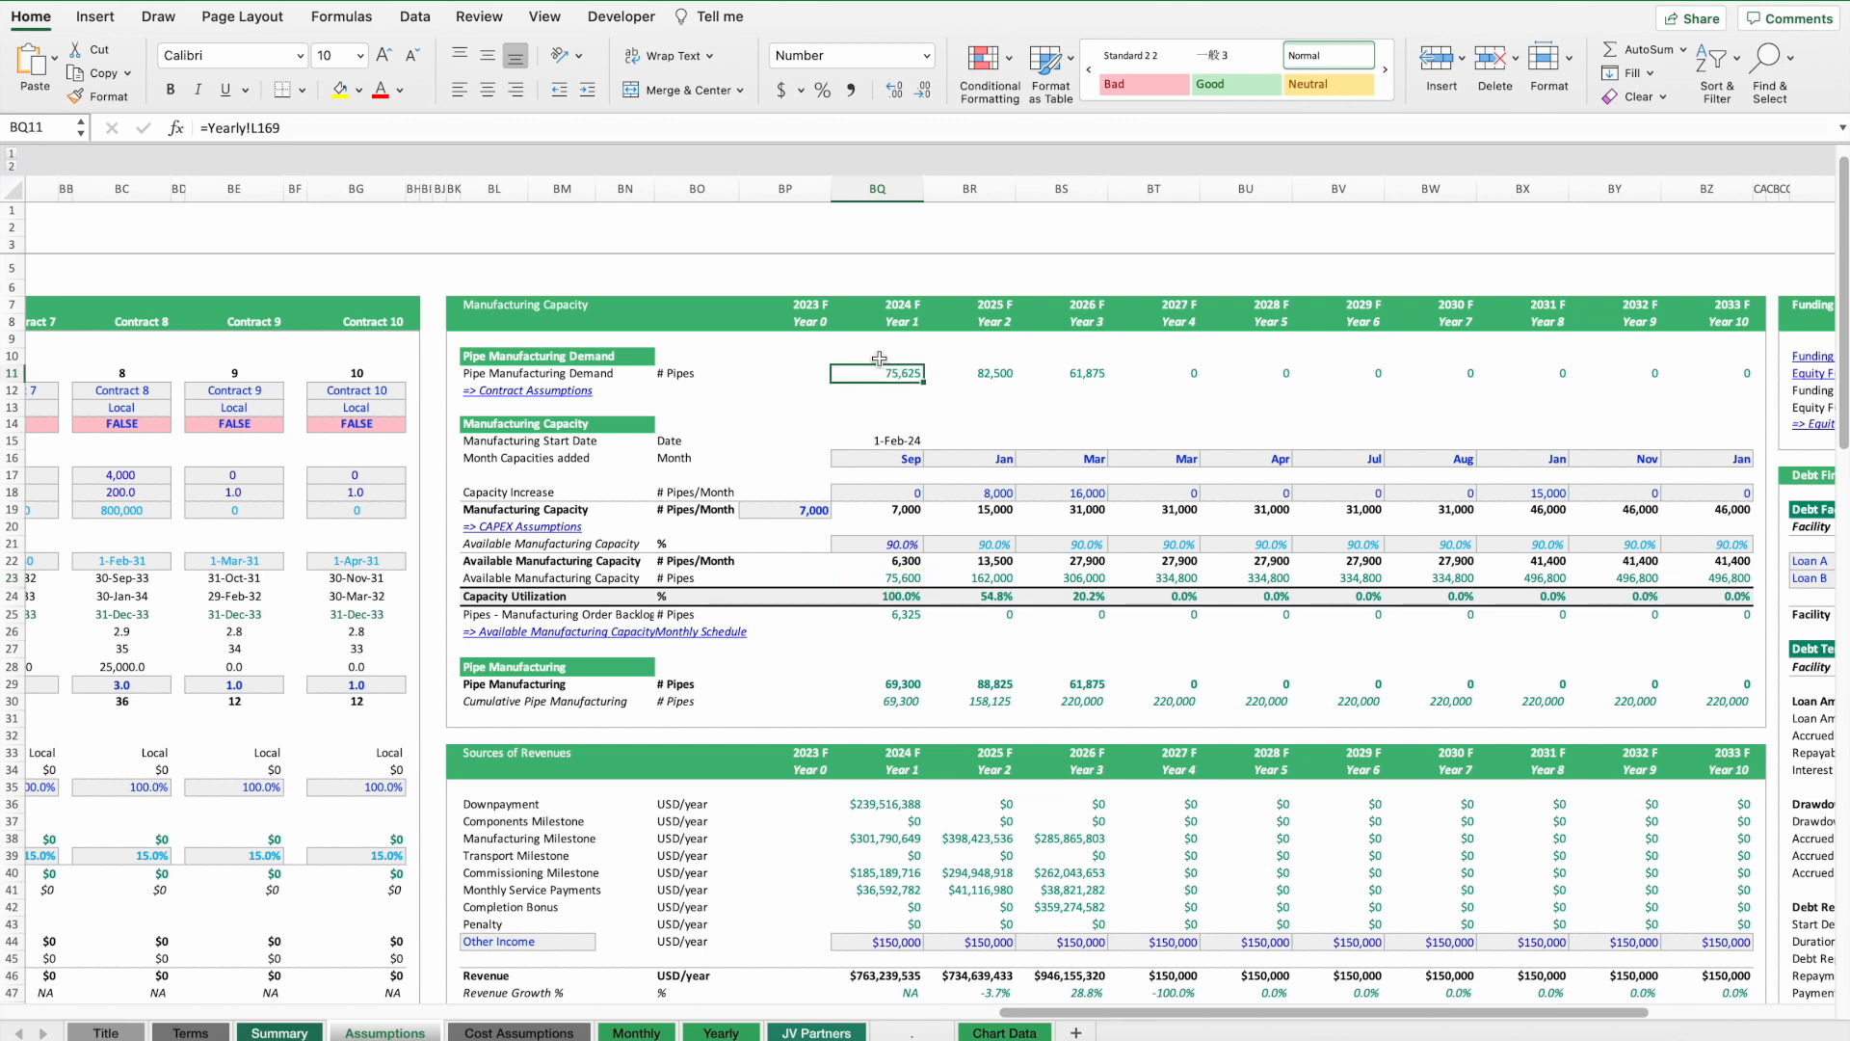
pyautogui.moveTo(876, 372); pyautogui.dragTo(911, 602)
pyautogui.click(910, 617)
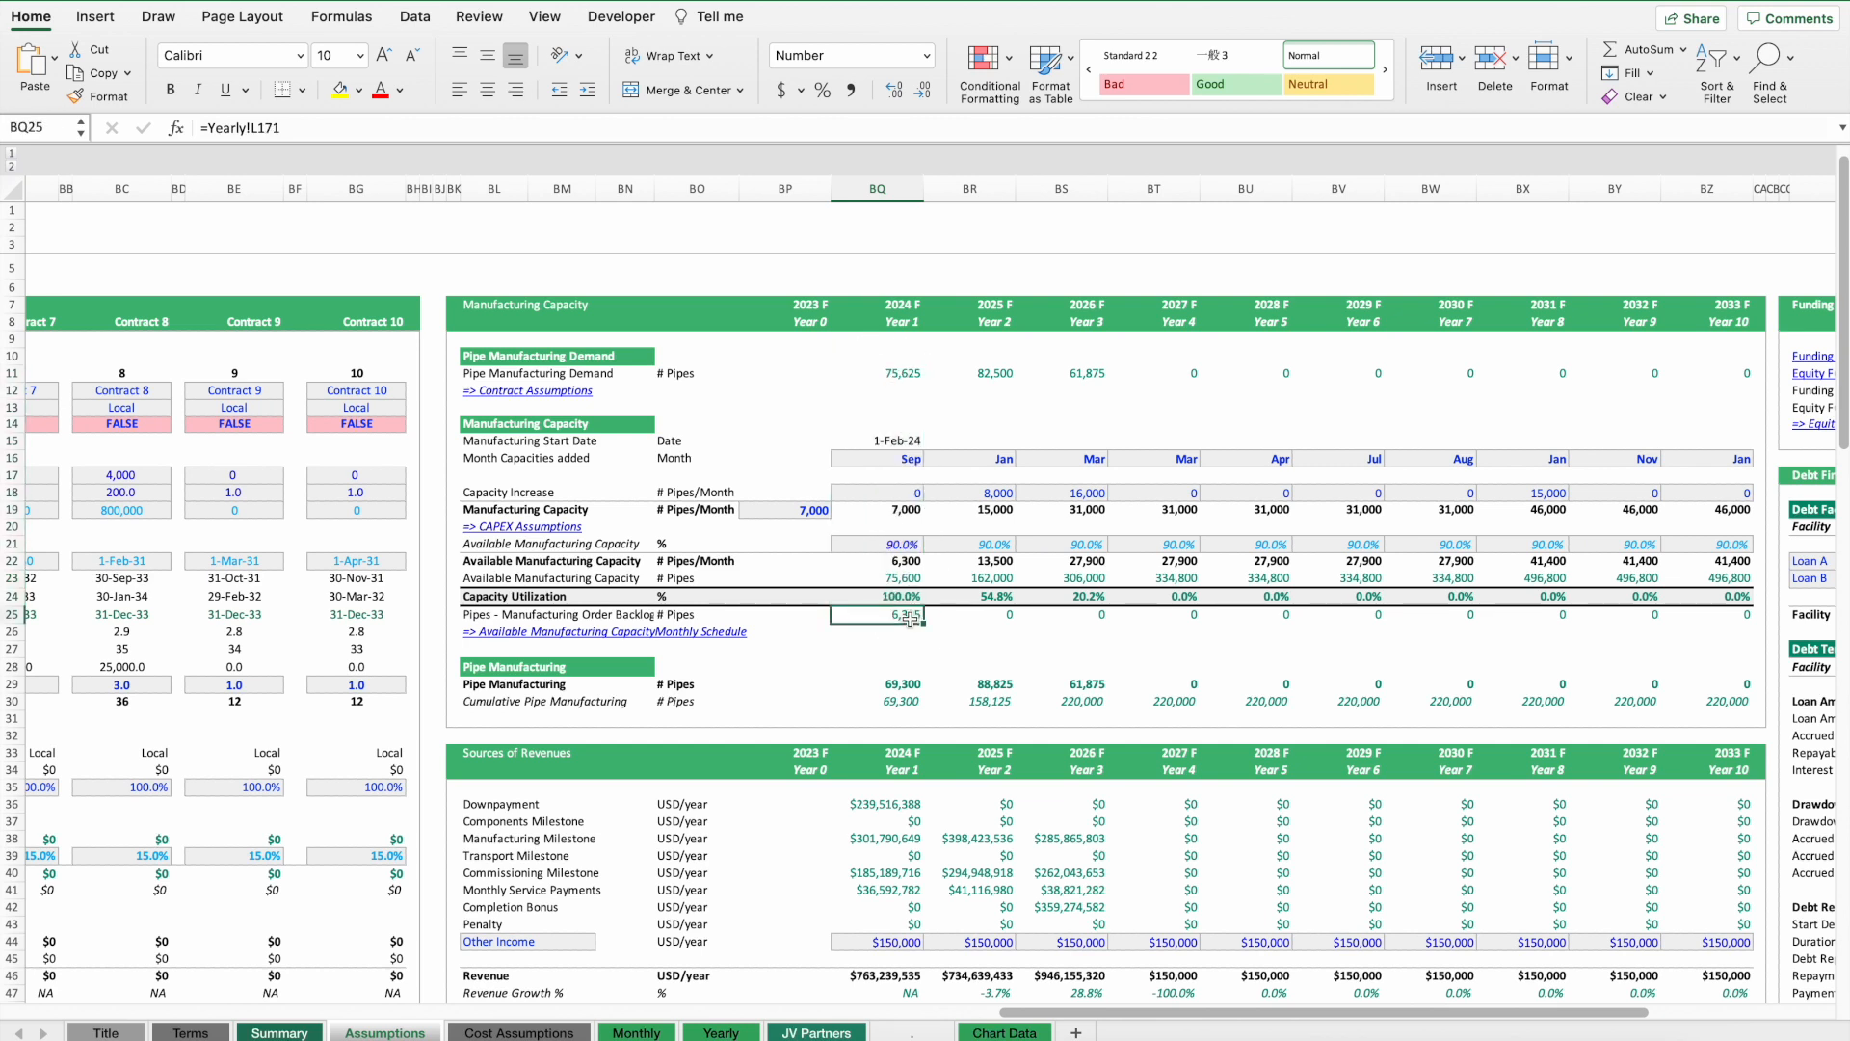
pyautogui.click(895, 493)
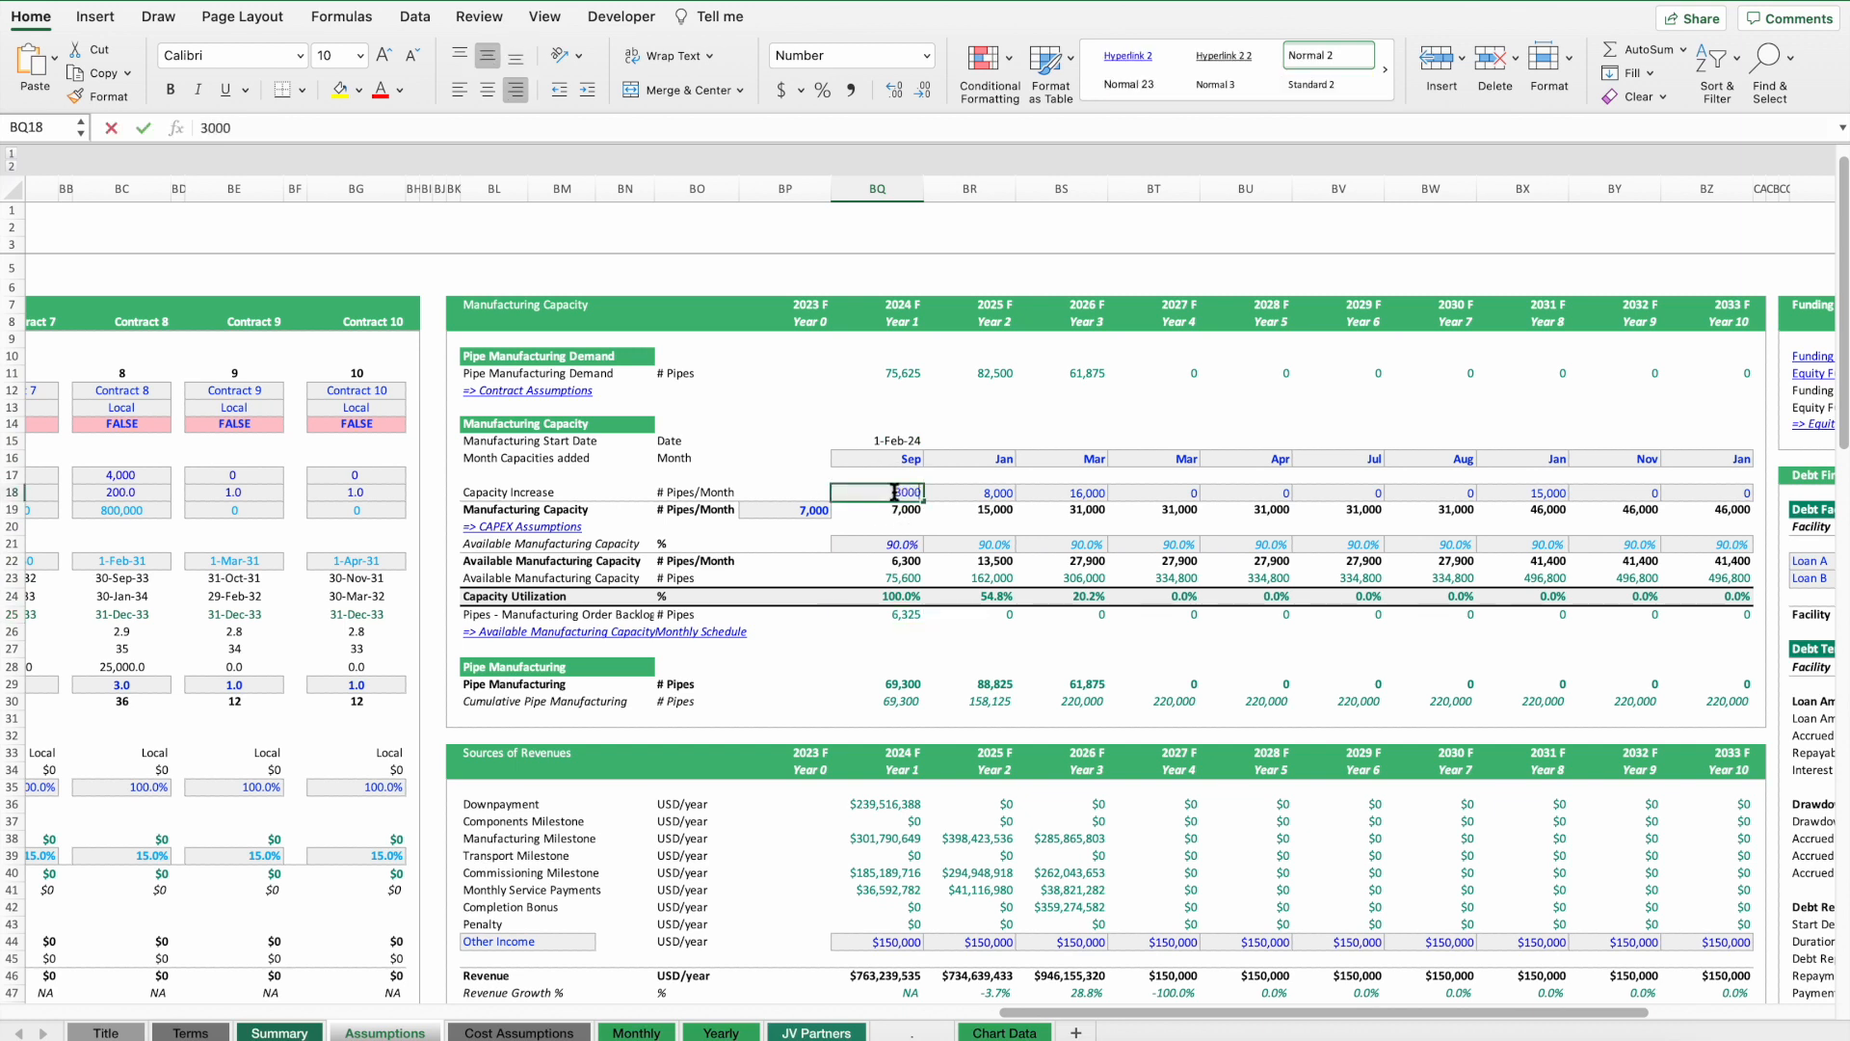
pyautogui.write('3000')
pyautogui.press('BackSpace')
pyautogui.write('0')
pyautogui.press('Return')
pyautogui.press('Return')
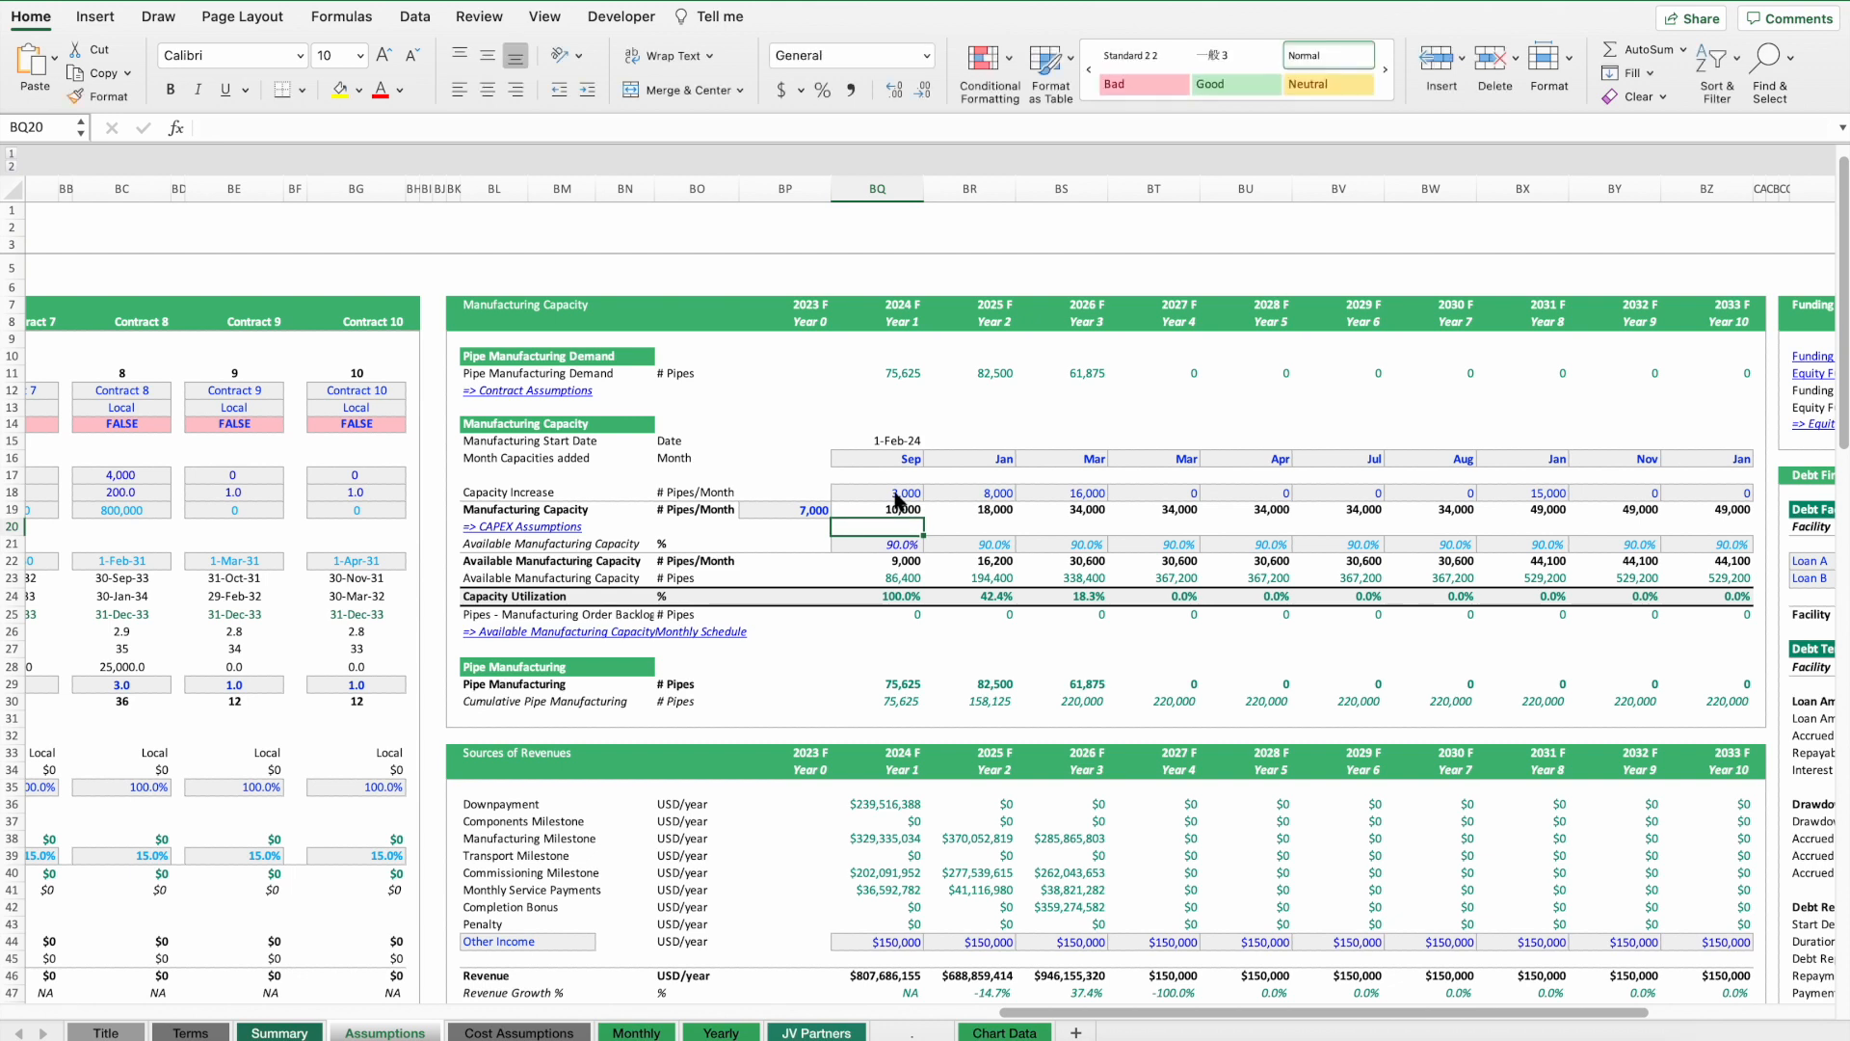
# Set the month in which the 2024 capacity is added to Jan.
pyautogui.click(885, 581)
pyautogui.click(896, 458)
pyautogui.click(931, 459)
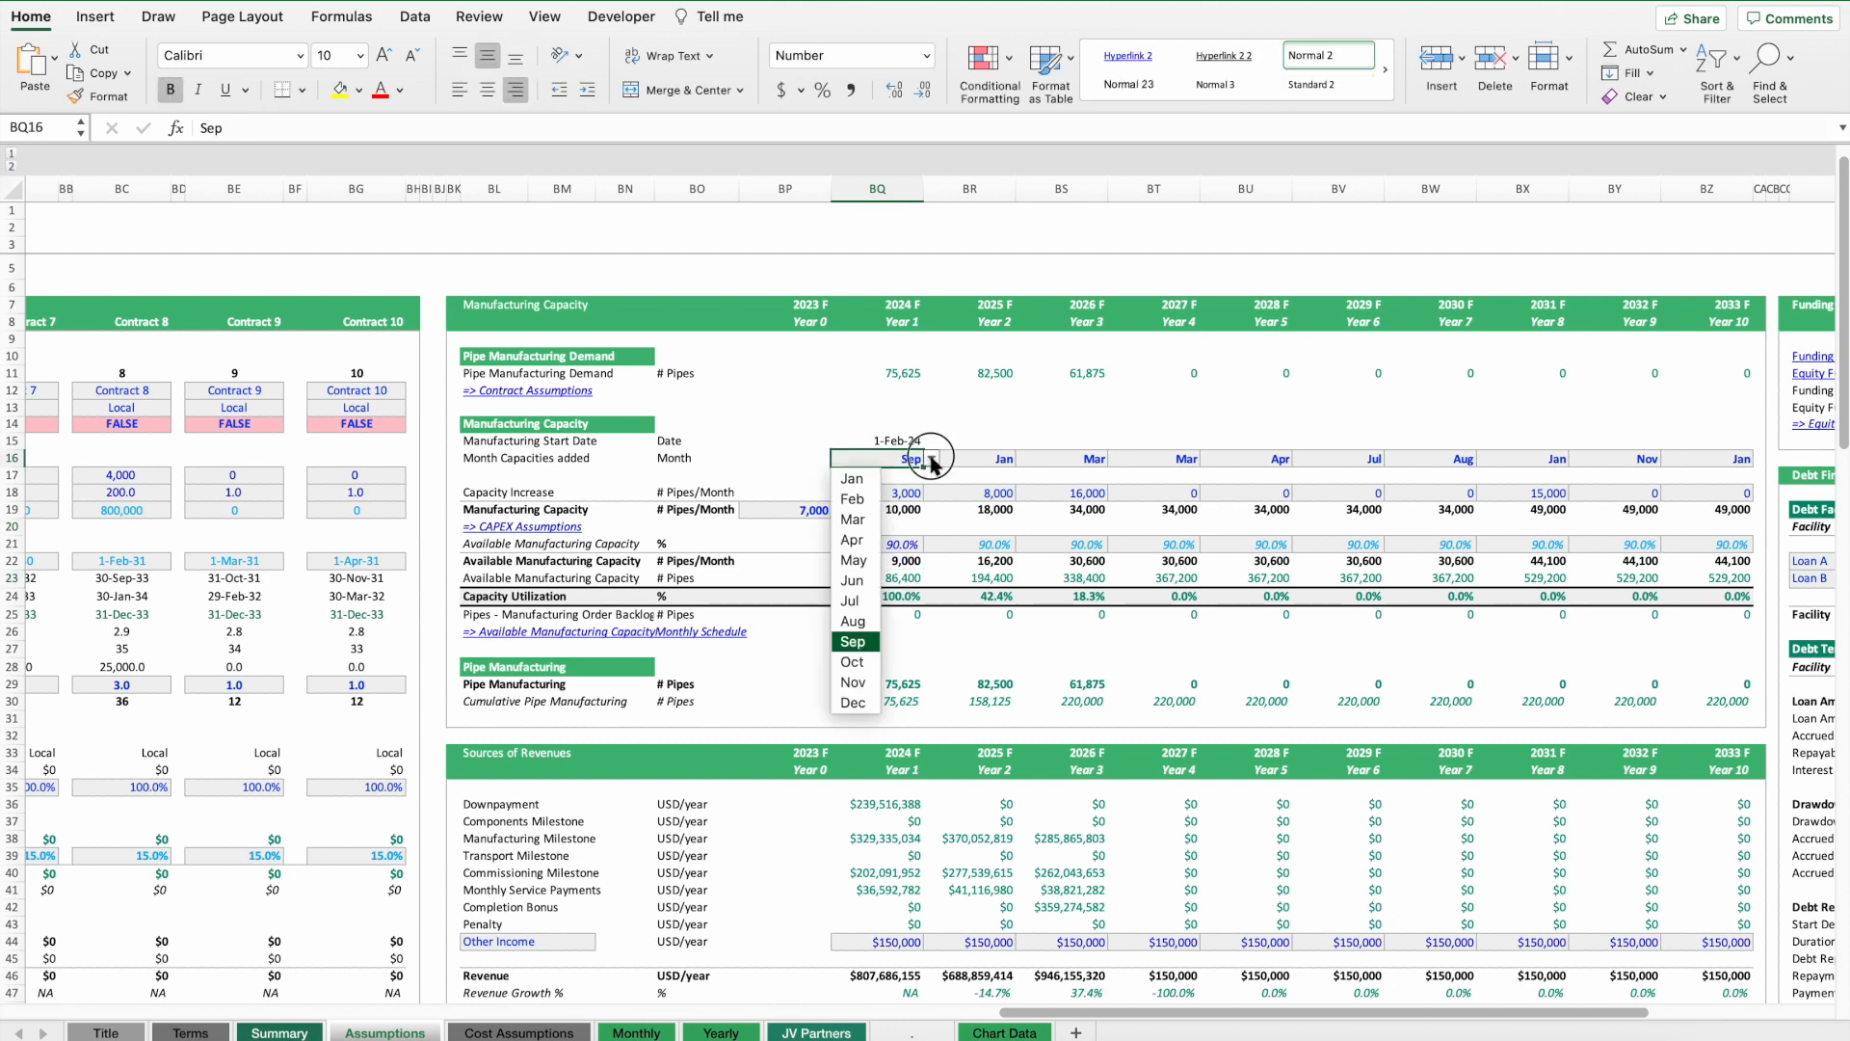
pyautogui.click(852, 479)
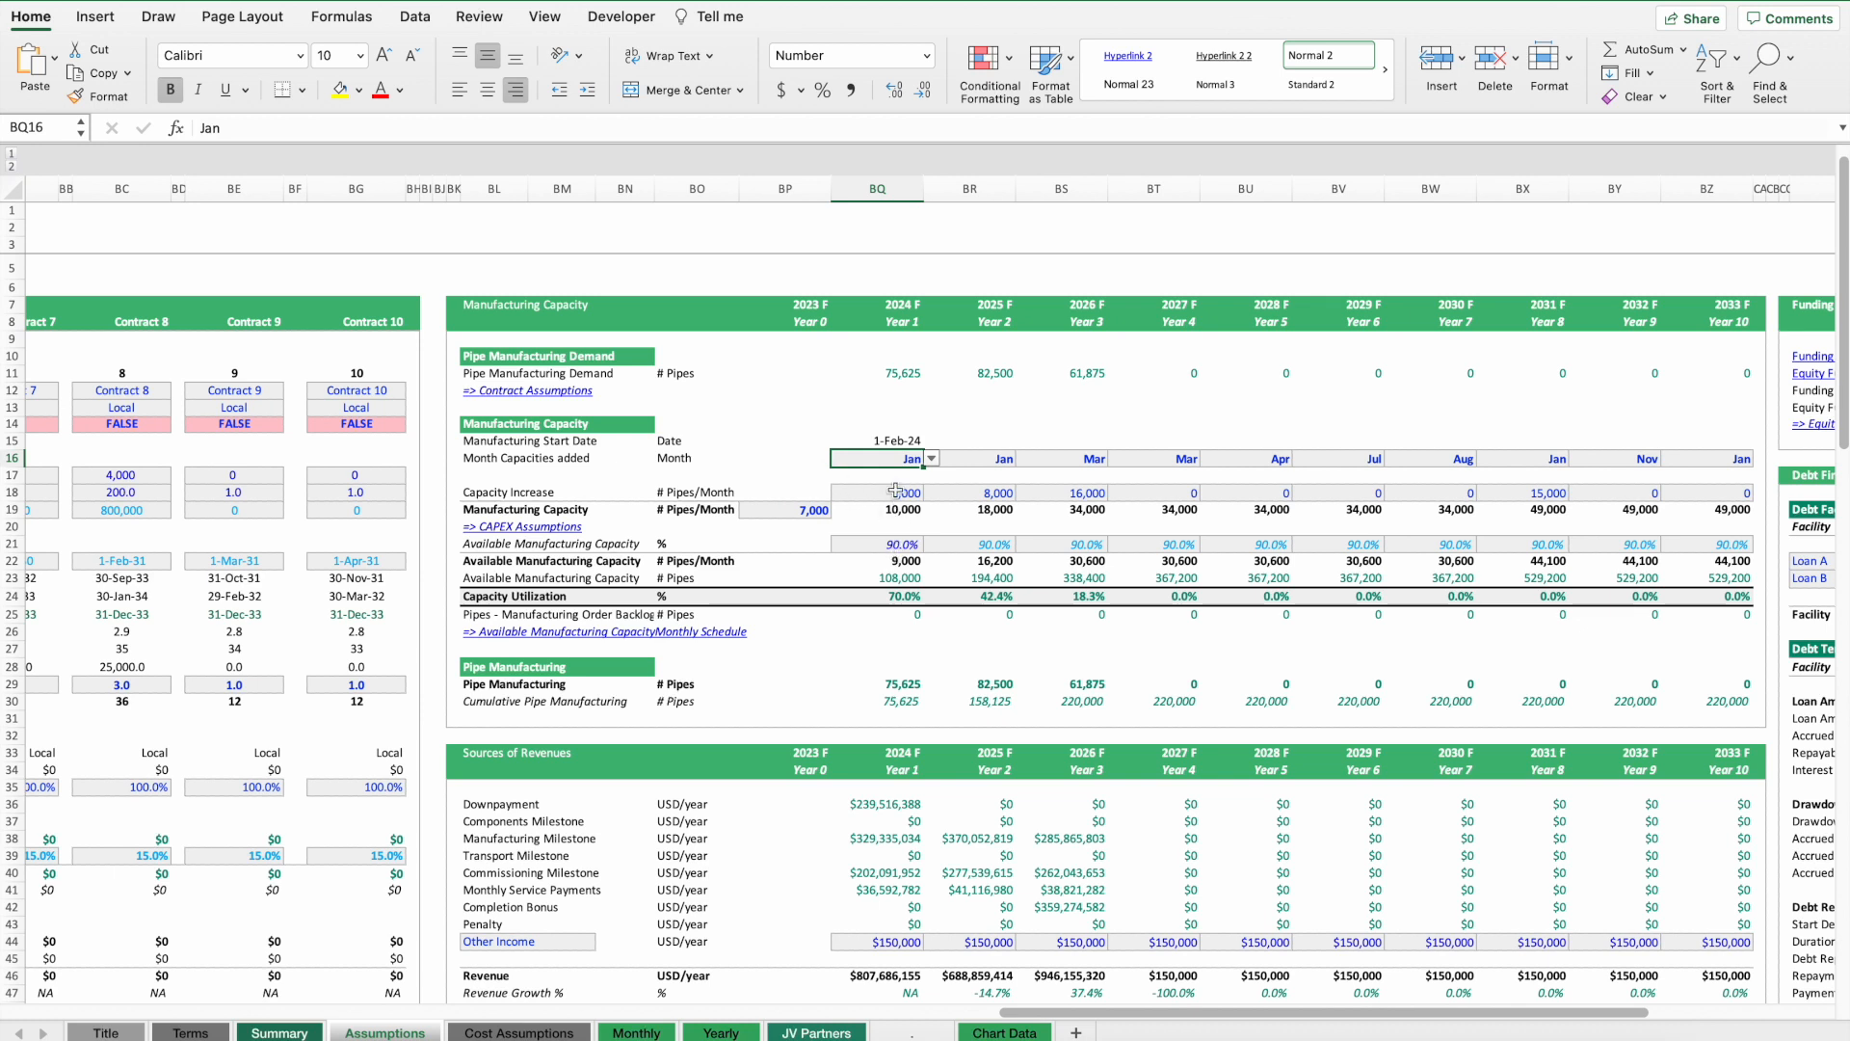
pyautogui.click(900, 597)
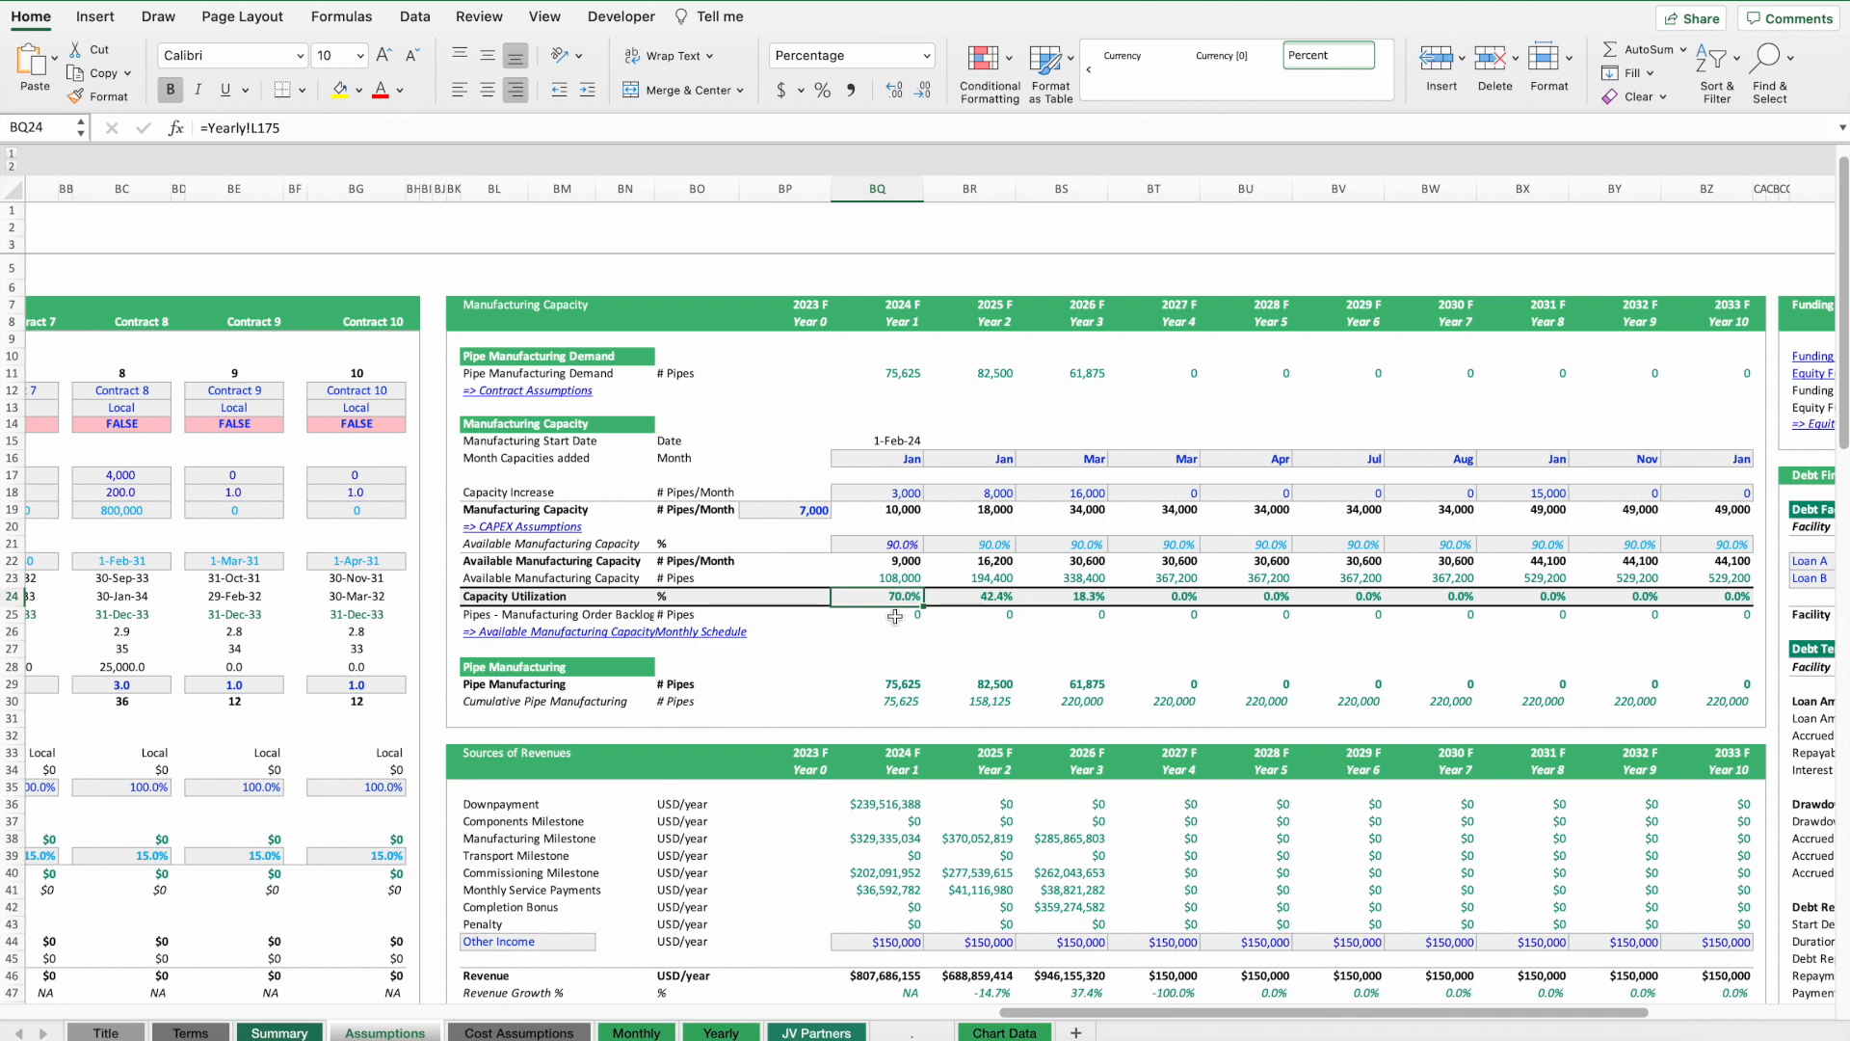
pyautogui.click(898, 492)
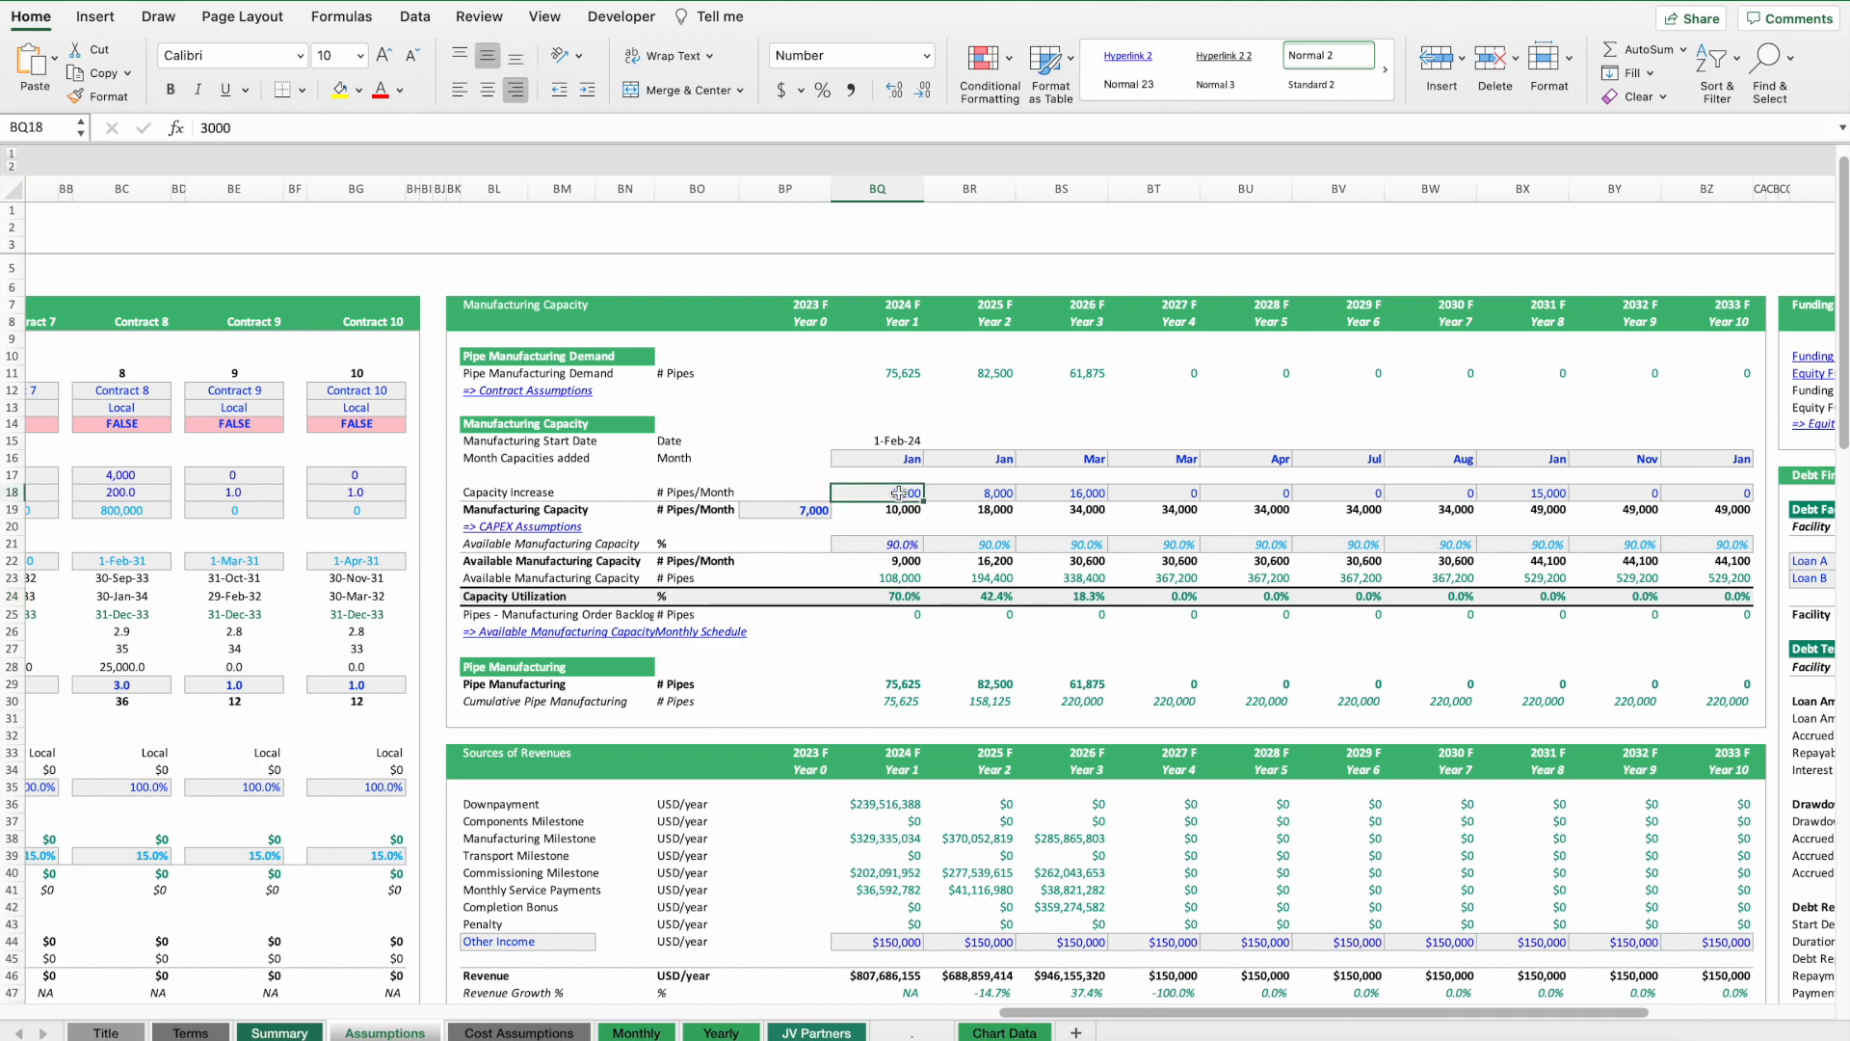
# Review the CAPEX expansion cost per pipe per month and the resulting CAPEX budget formula.
pyautogui.scroll(-20, 899, 493)
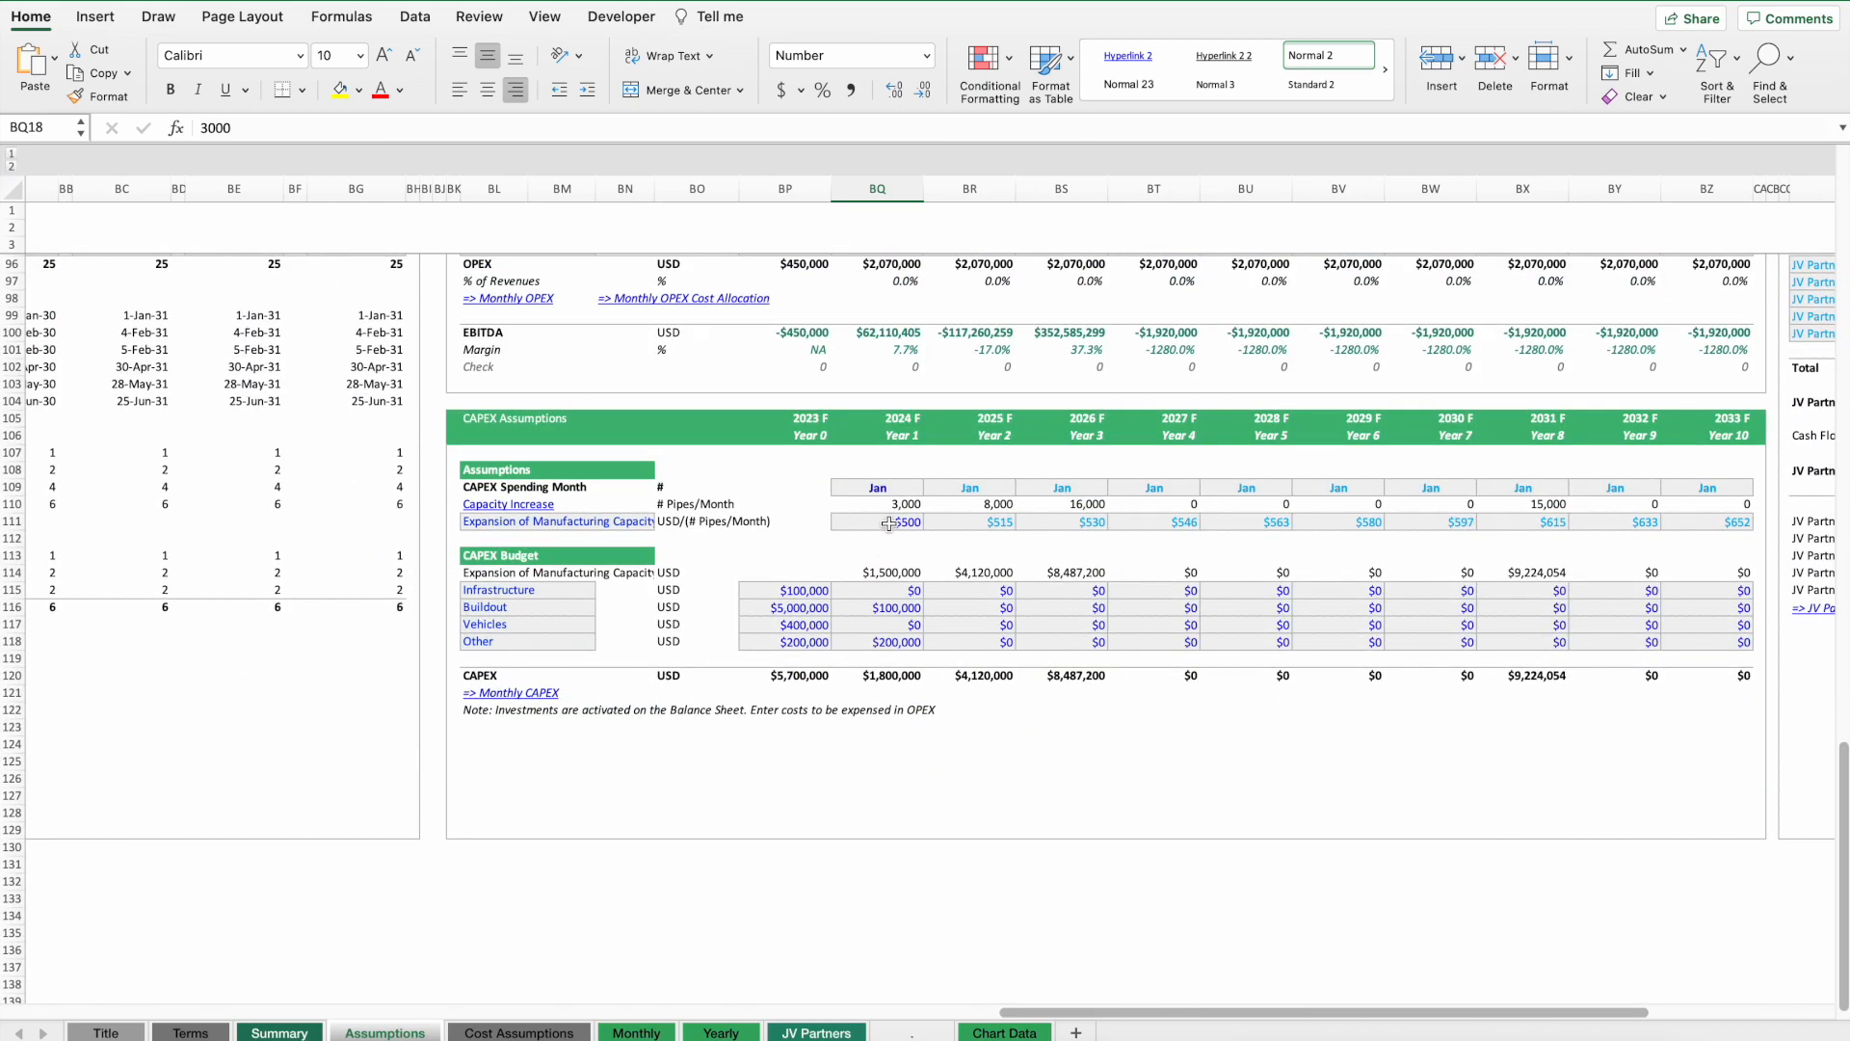
pyautogui.click(888, 524)
pyautogui.click(896, 524)
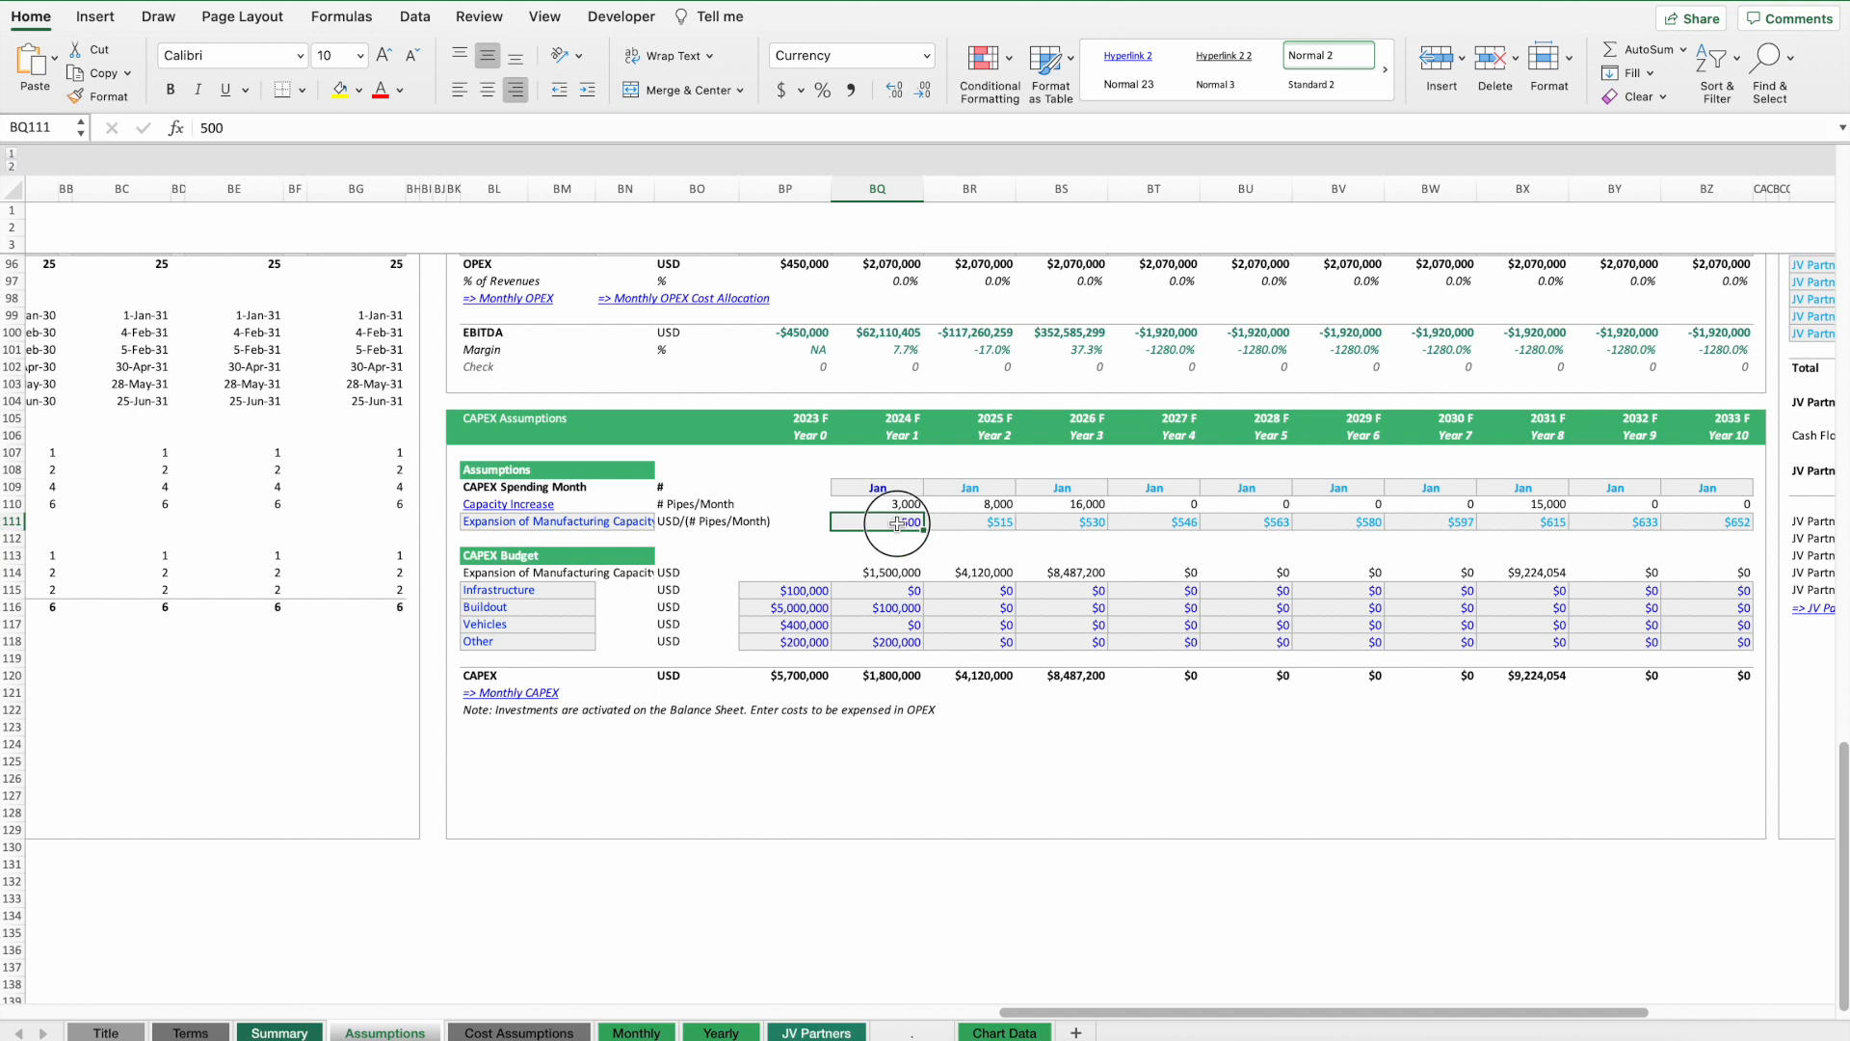
pyautogui.click(886, 573)
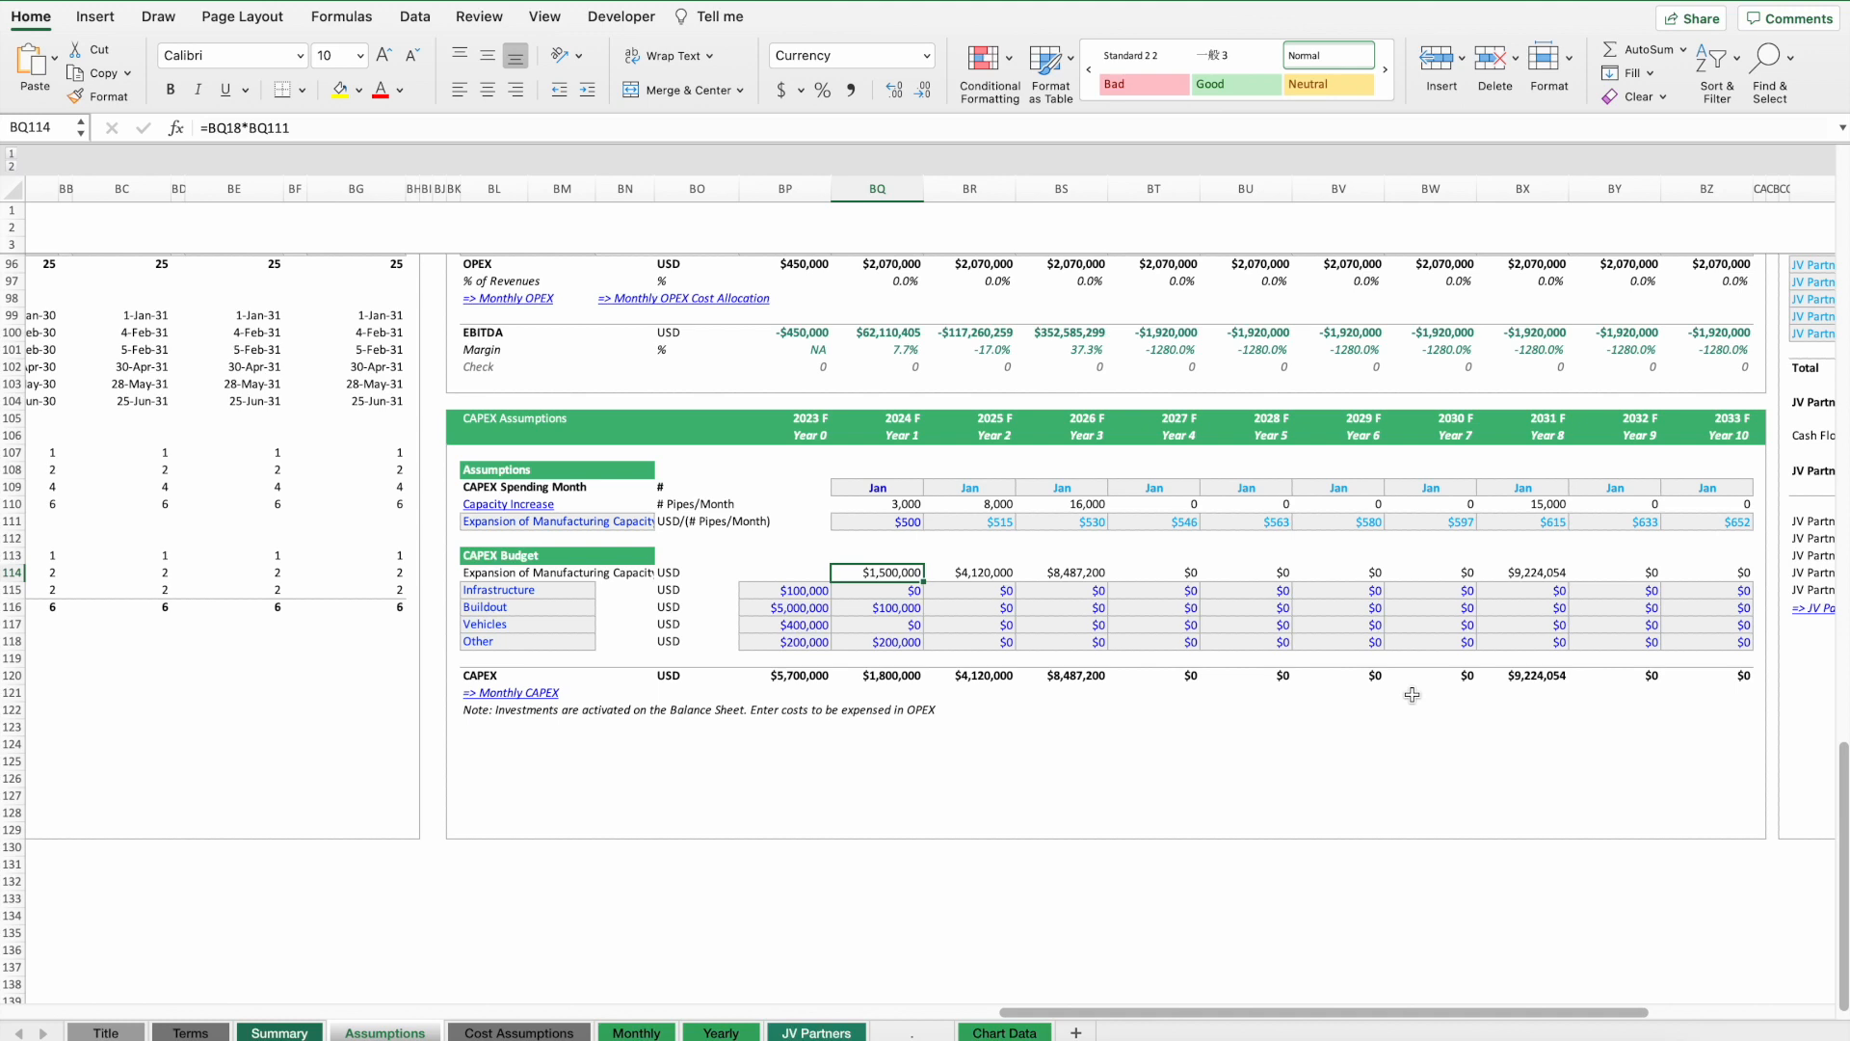
pyautogui.scroll(20, 1321, 648)
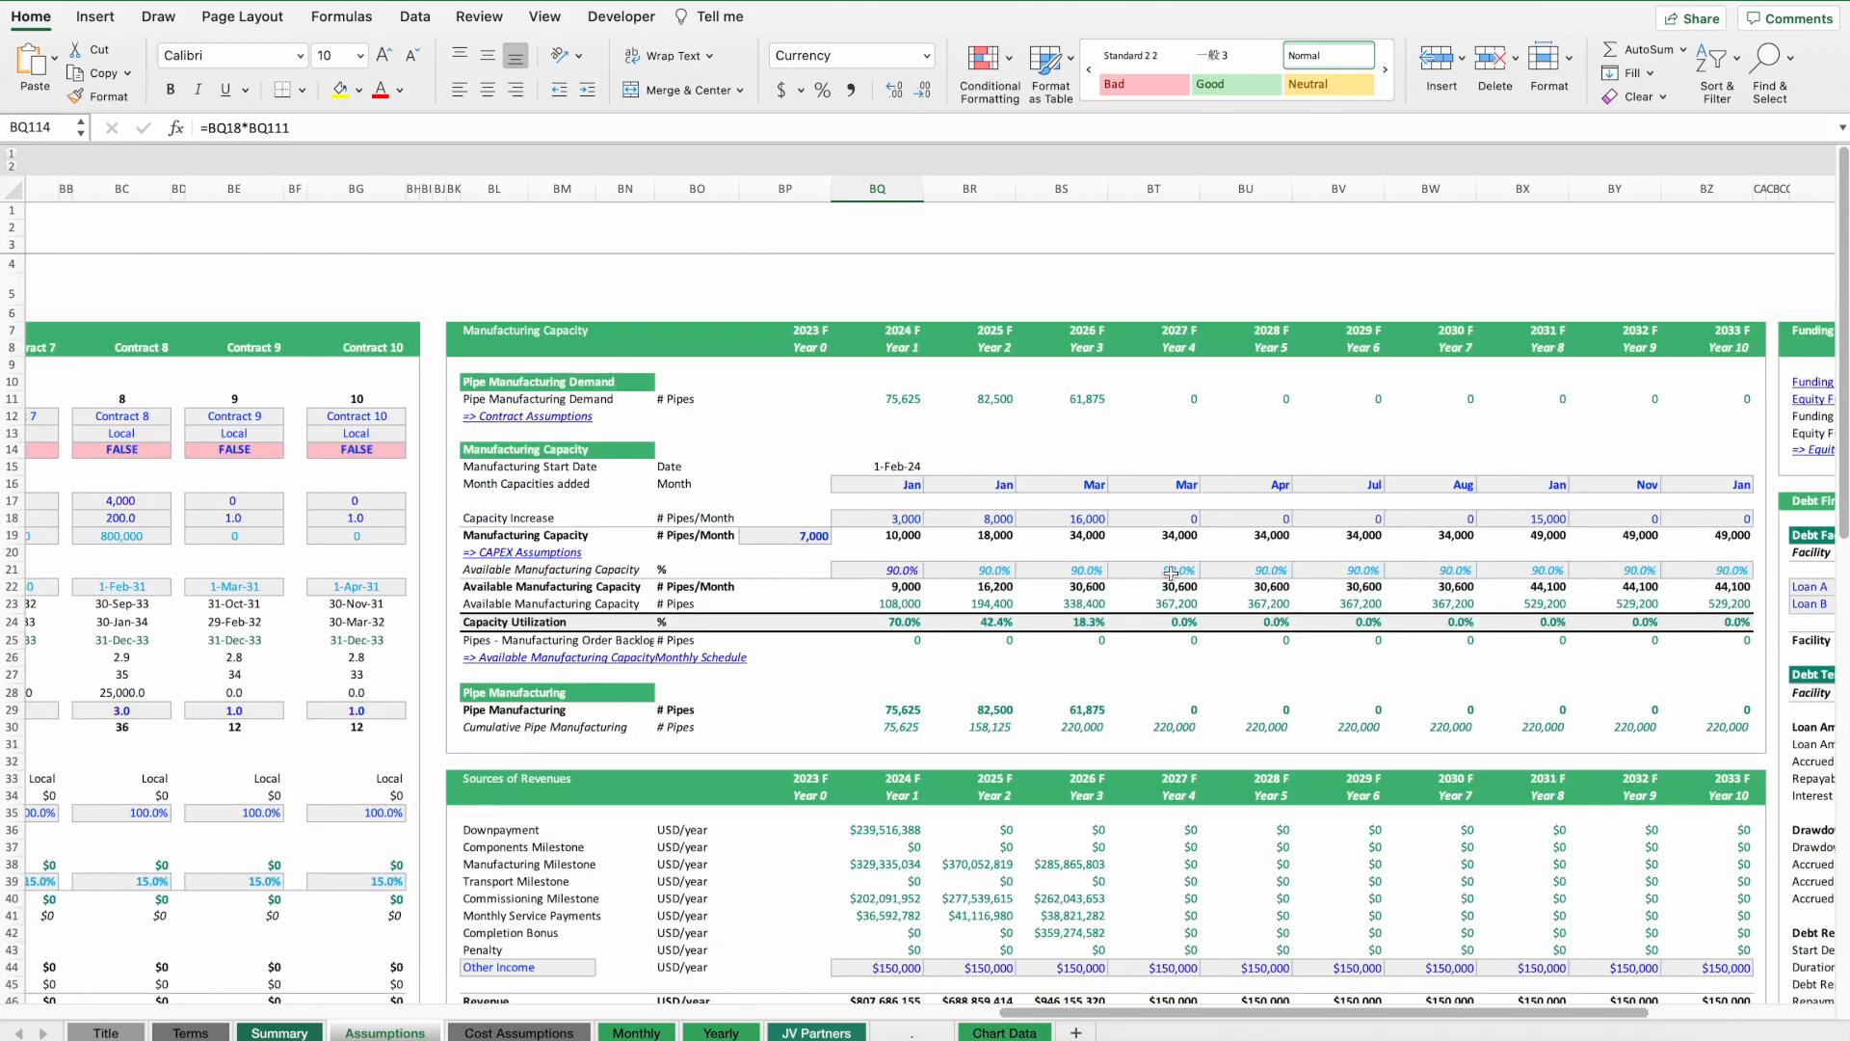
pyautogui.moveTo(1079, 384); pyautogui.dragTo(1374, 392)
# Include Contracts 7 and 8 by switching their include flags to TRUE.
pyautogui.hscroll(-10, 1375, 391)
pyautogui.click(1054, 433)
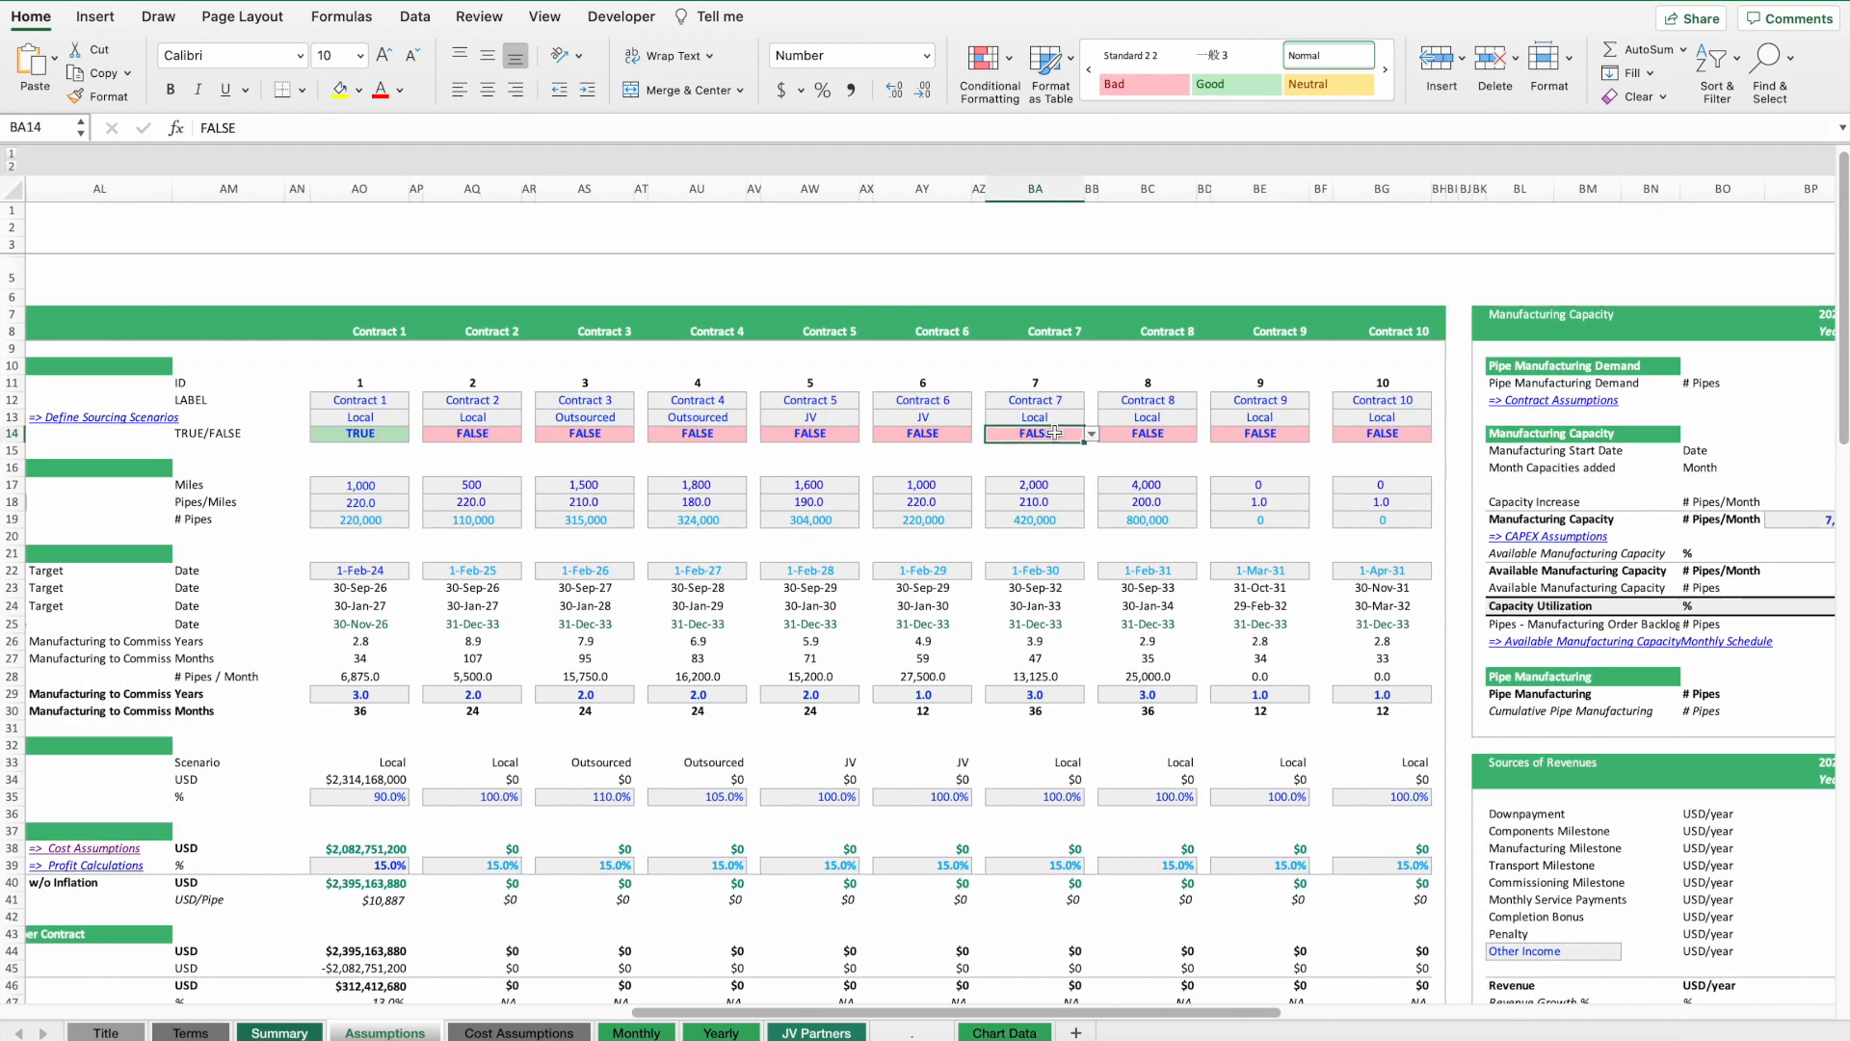
pyautogui.click(1092, 434)
pyautogui.click(1033, 456)
pyautogui.click(1185, 439)
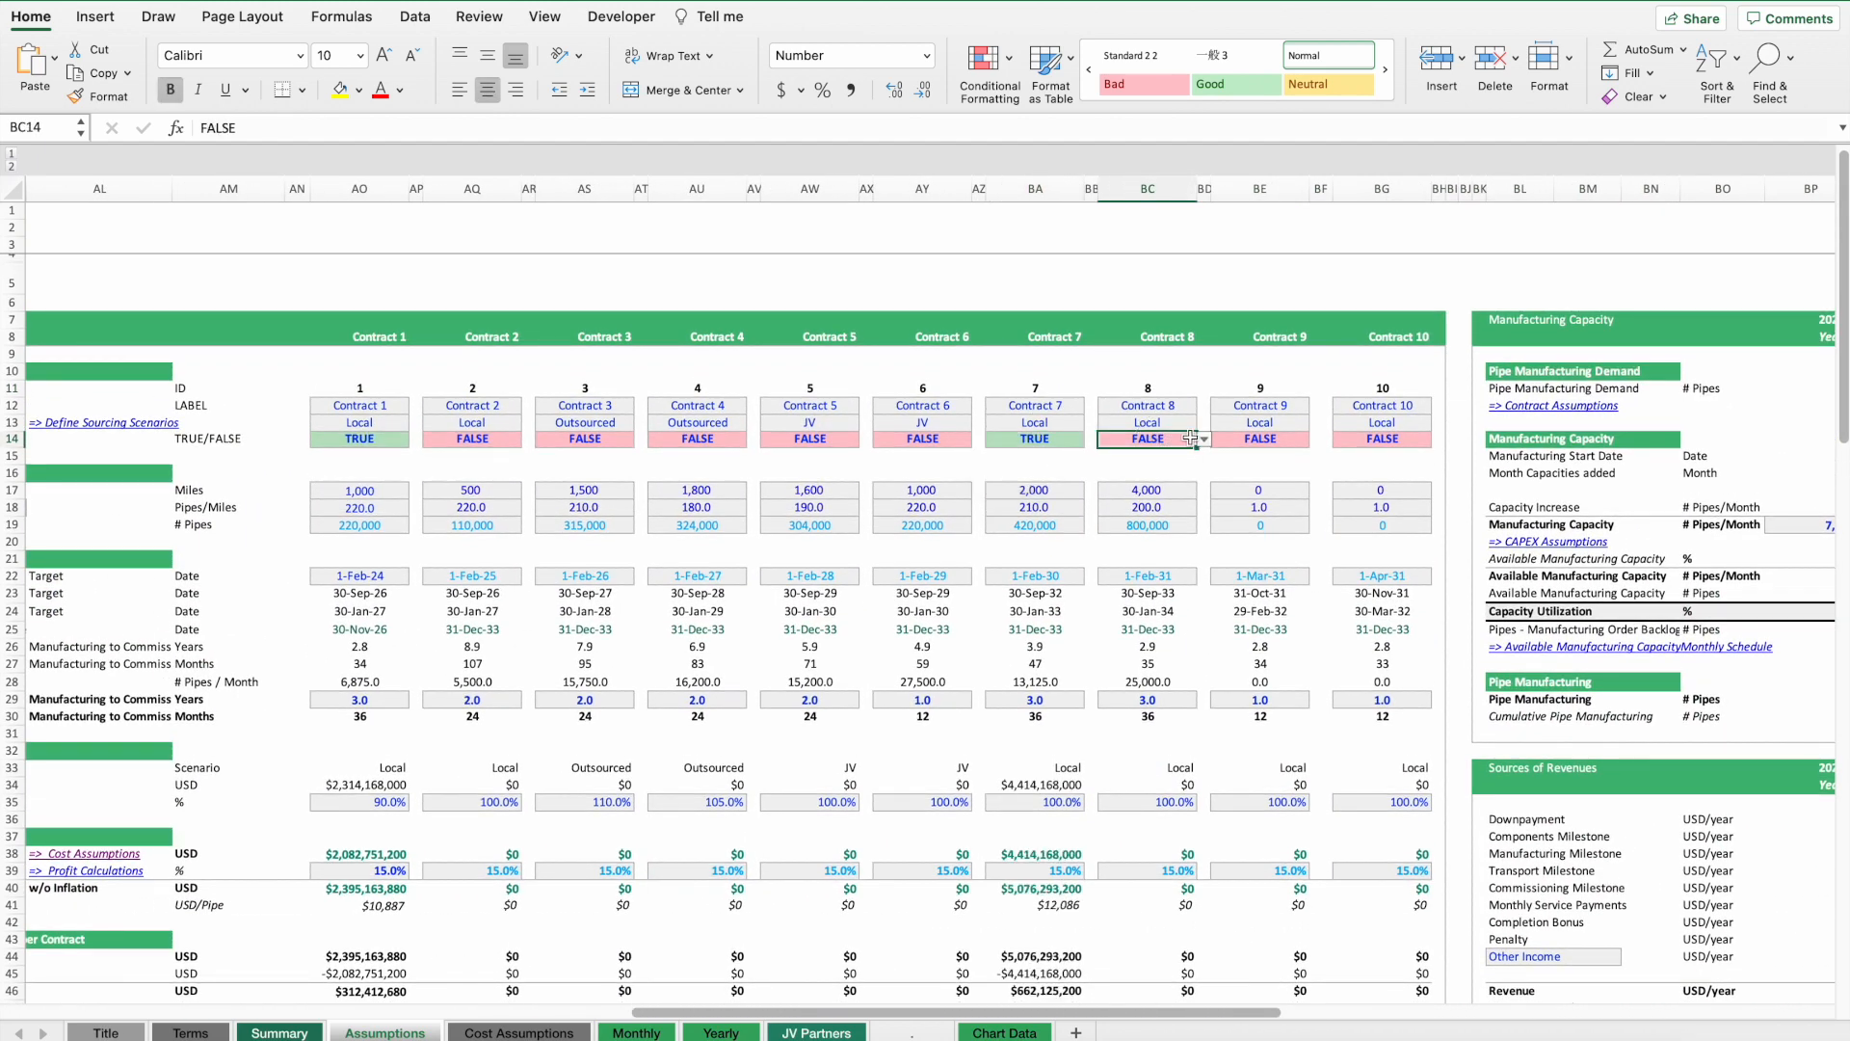
pyautogui.click(1204, 439)
pyautogui.click(1135, 456)
# Set the manufacturing capacity increase to 0 for every year from 2025 through 2033.
pyautogui.hscroll(10, 1349, 395)
pyautogui.hscroll(2, 1349, 395)
pyautogui.click(873, 512)
pyautogui.write('0')
pyautogui.press('Return')
pyautogui.press('super+c')
pyautogui.press('shift+super+Right')
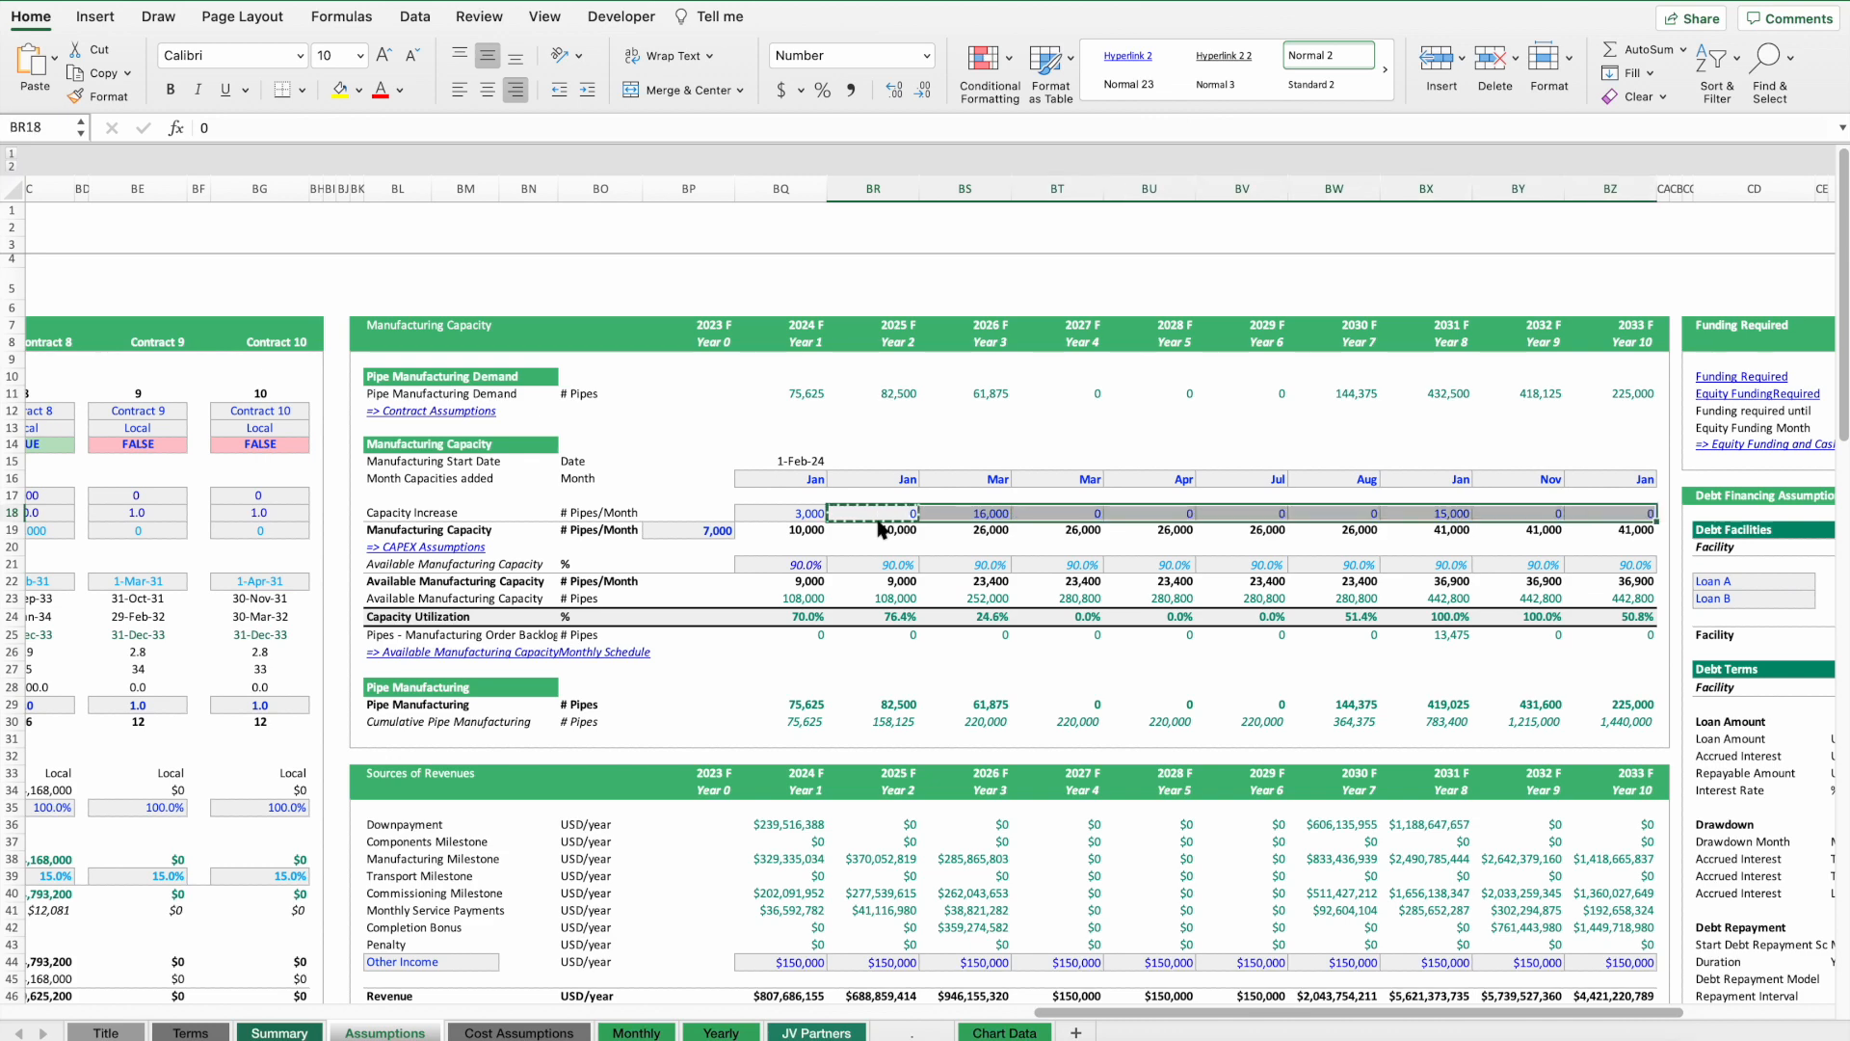
pyautogui.press('super+v')
pyautogui.moveTo(1353, 616); pyautogui.dragTo(1631, 627)
pyautogui.moveTo(1340, 635); pyautogui.dragTo(1629, 633)
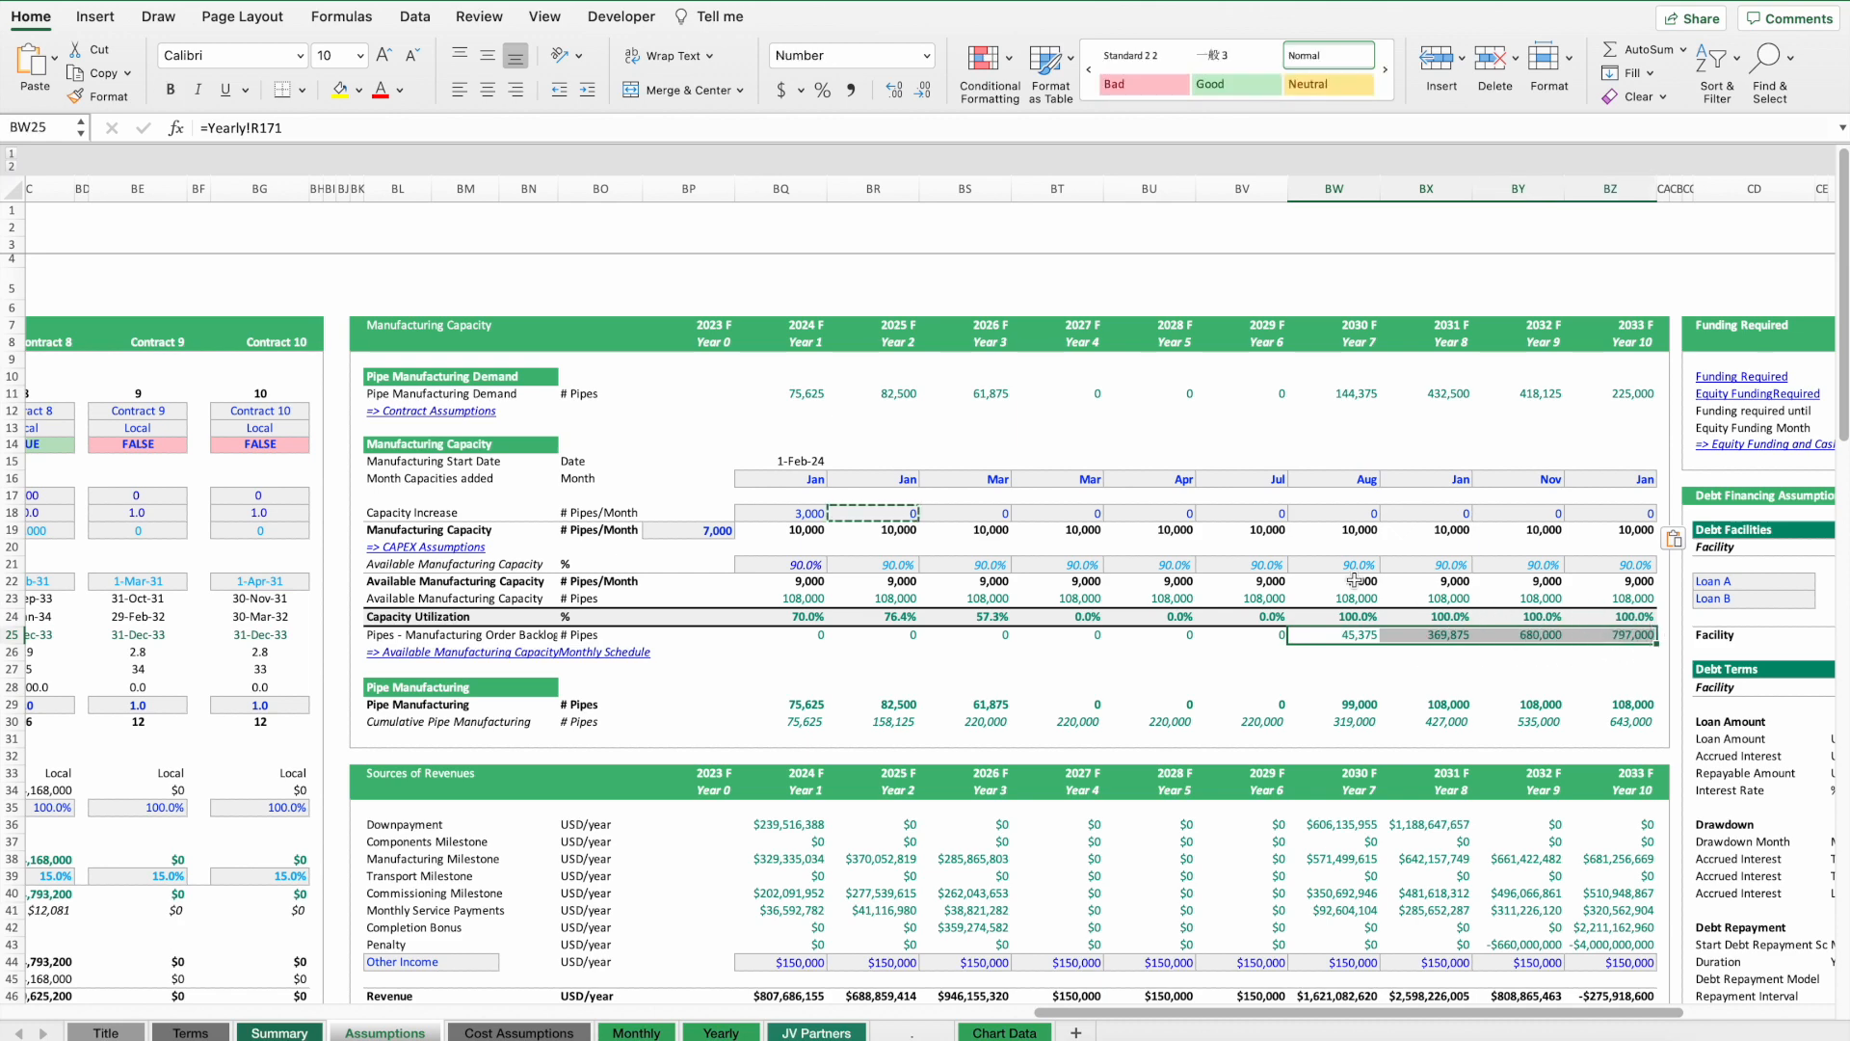
# Set the 2030 manufacturing capacity increase to 12,000 pipes per month.
pyautogui.click(1346, 515)
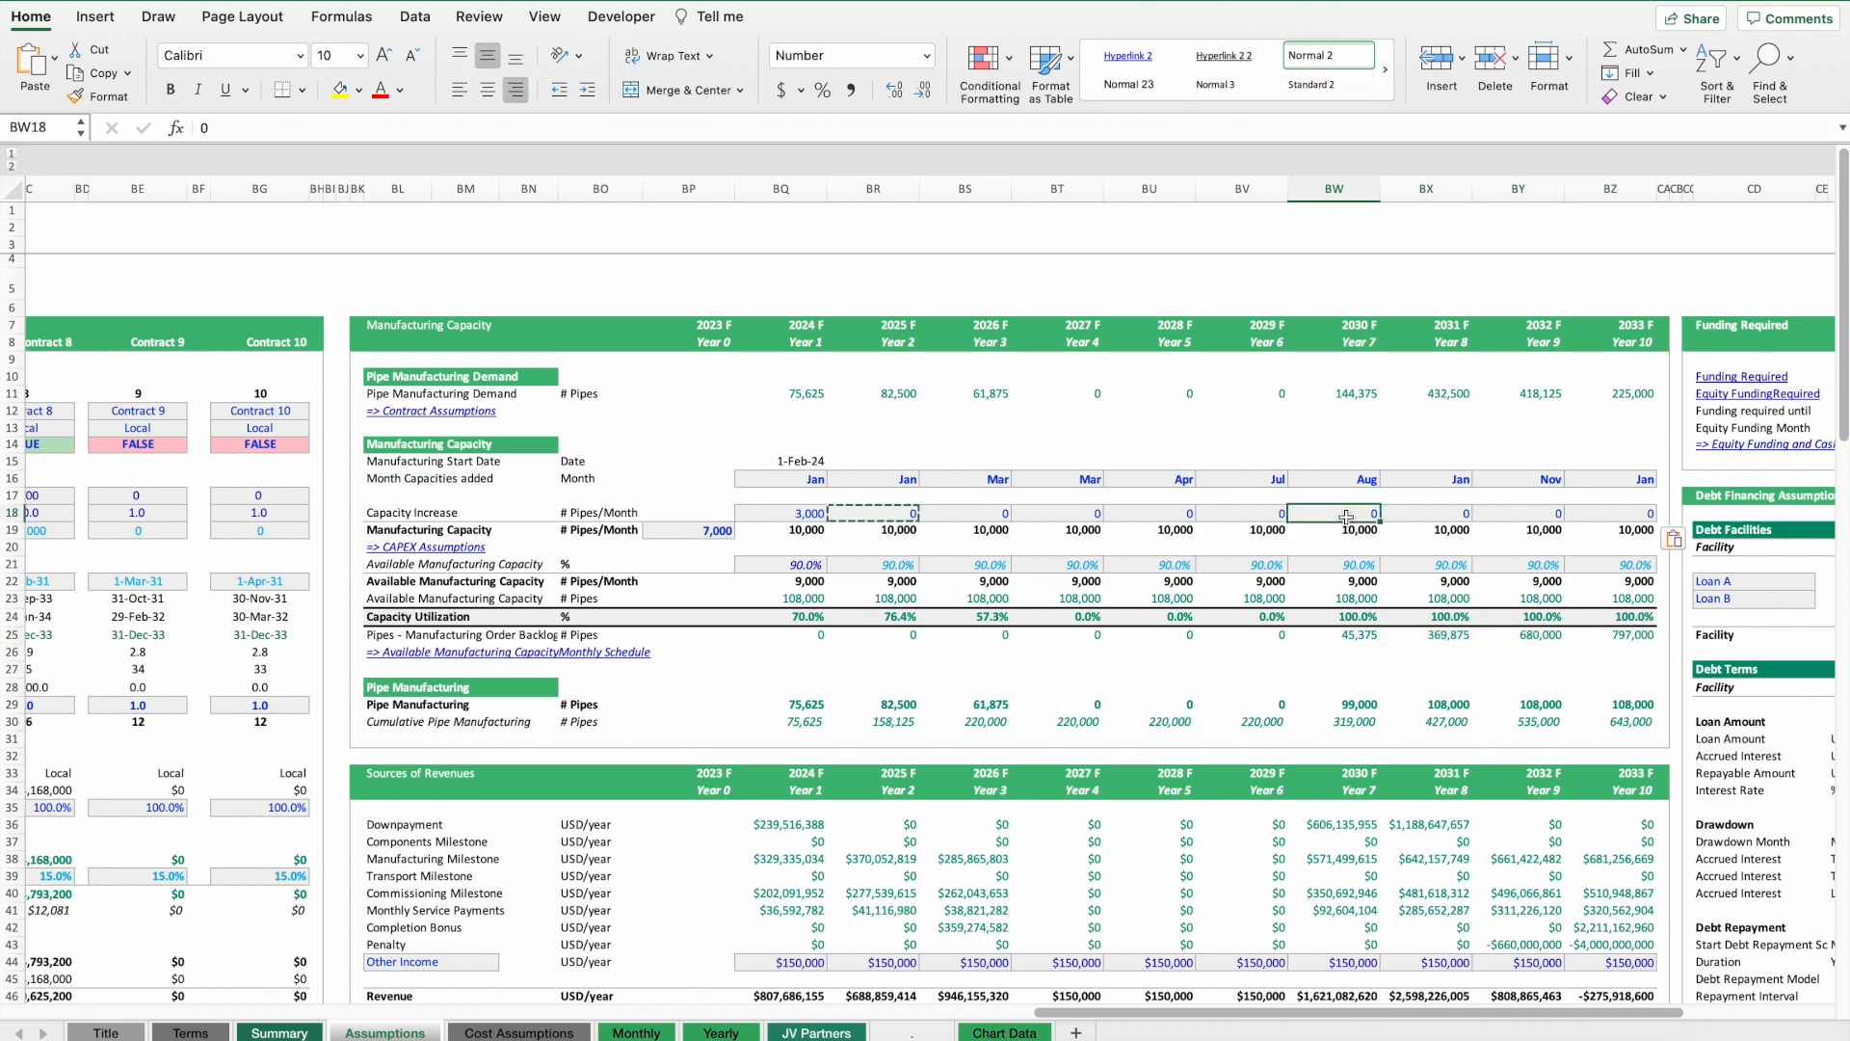
pyautogui.write('10000')
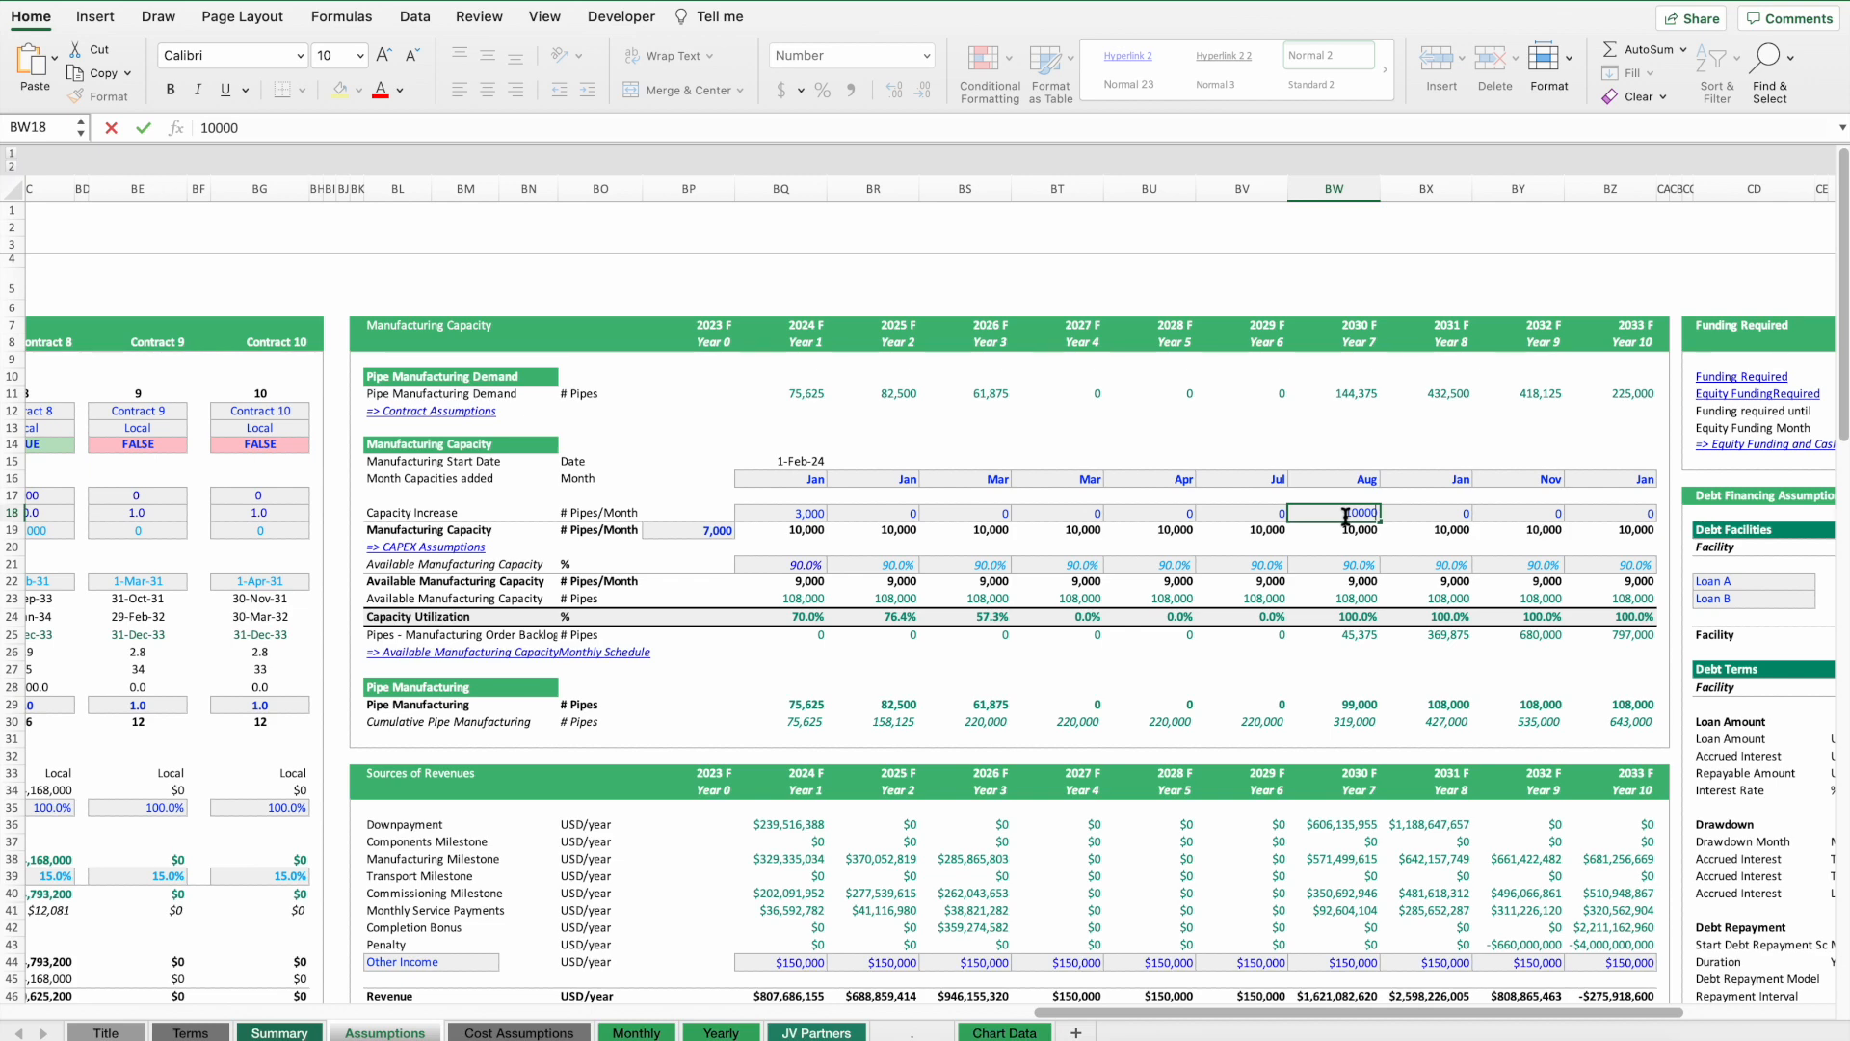
pyautogui.press('Return')
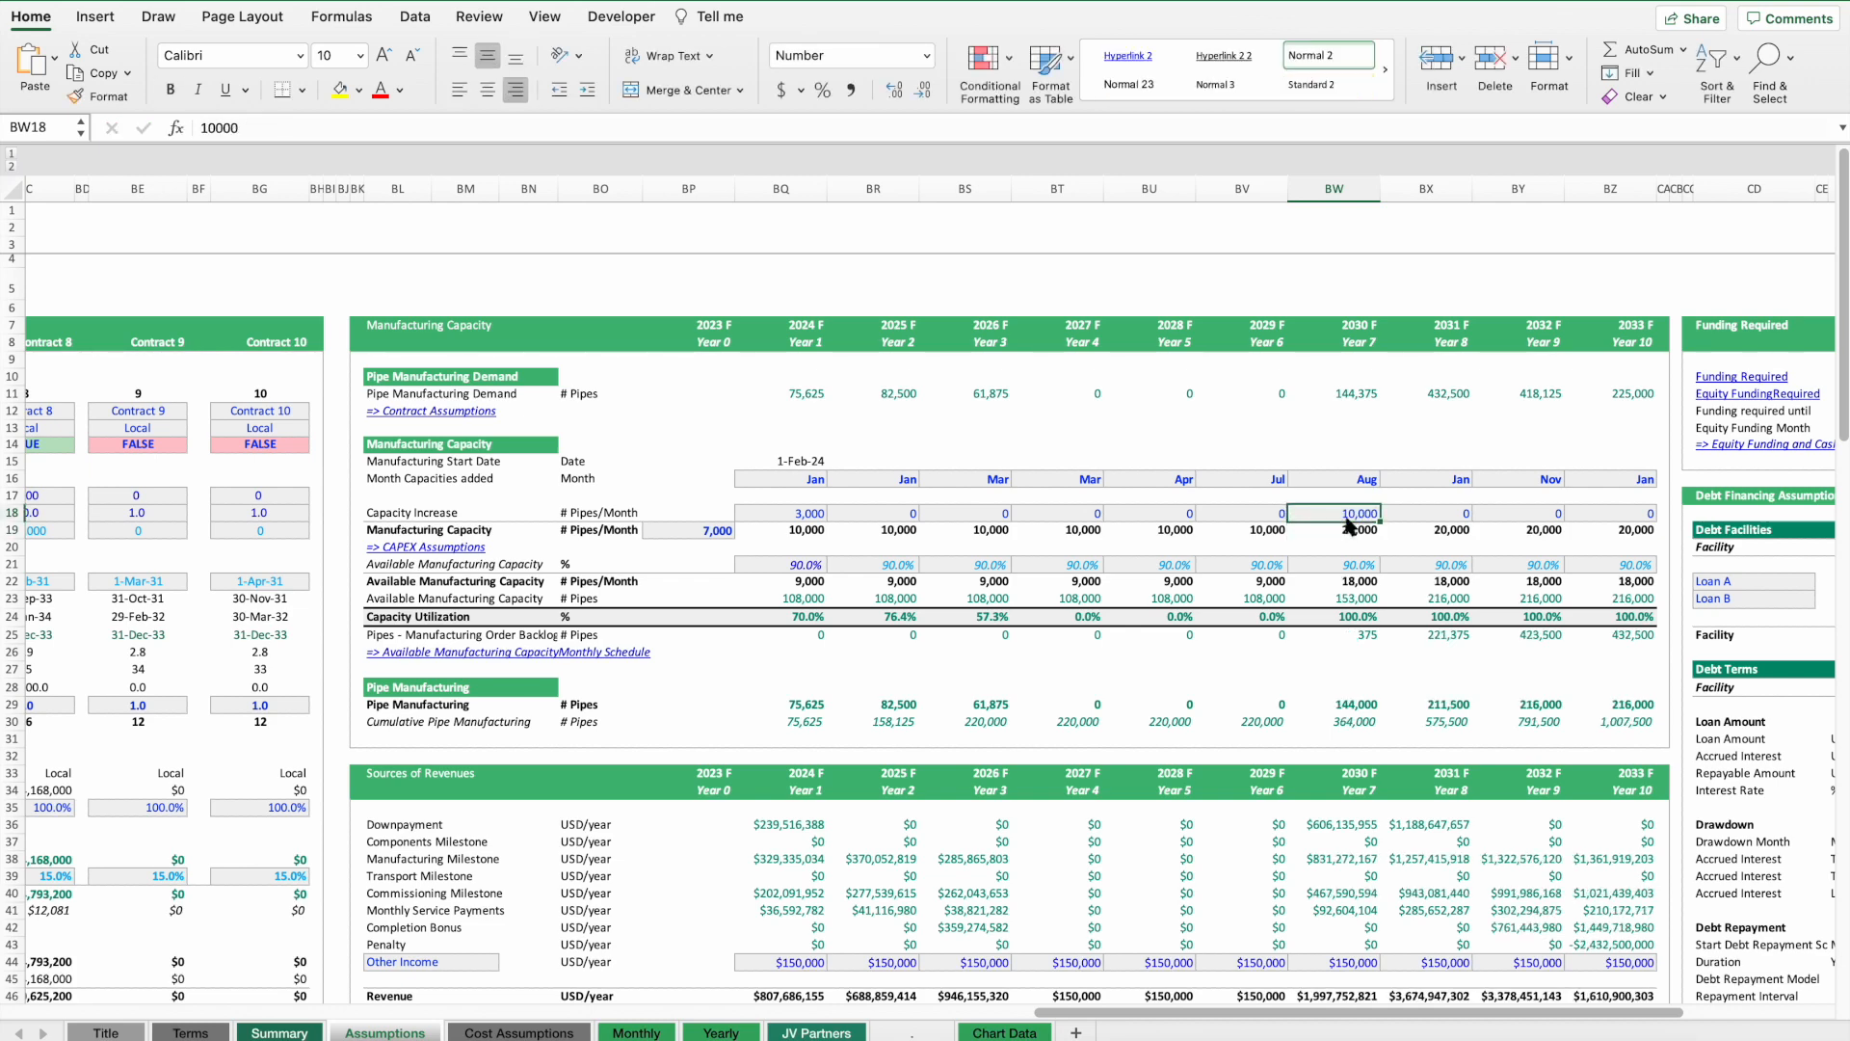
pyautogui.click(214, 125)
pyautogui.press('BackSpace')
pyautogui.write('2')
pyautogui.press('Return')
pyautogui.press('Up')
pyautogui.press('Right')
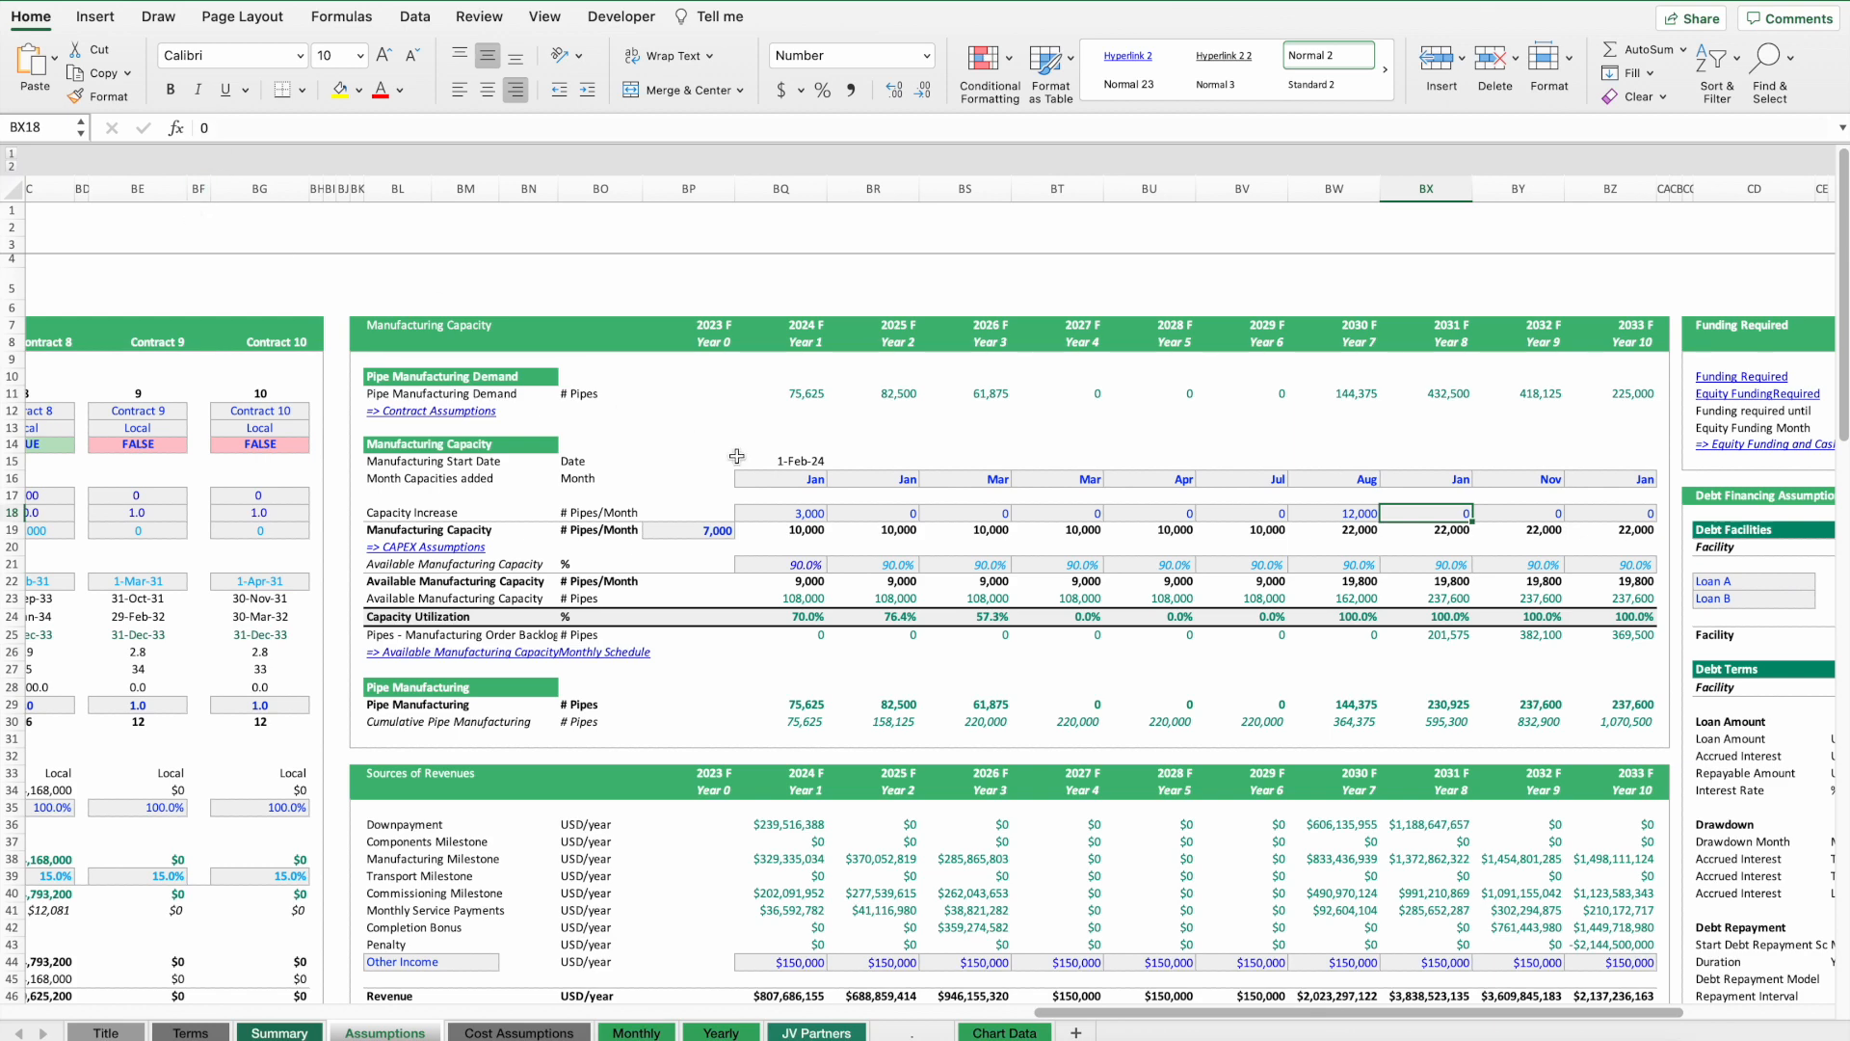
# Exclude Contracts 7 and 8 by copying Contract 6's FALSE include flag into both.
pyautogui.hscroll(15, 859, 471)
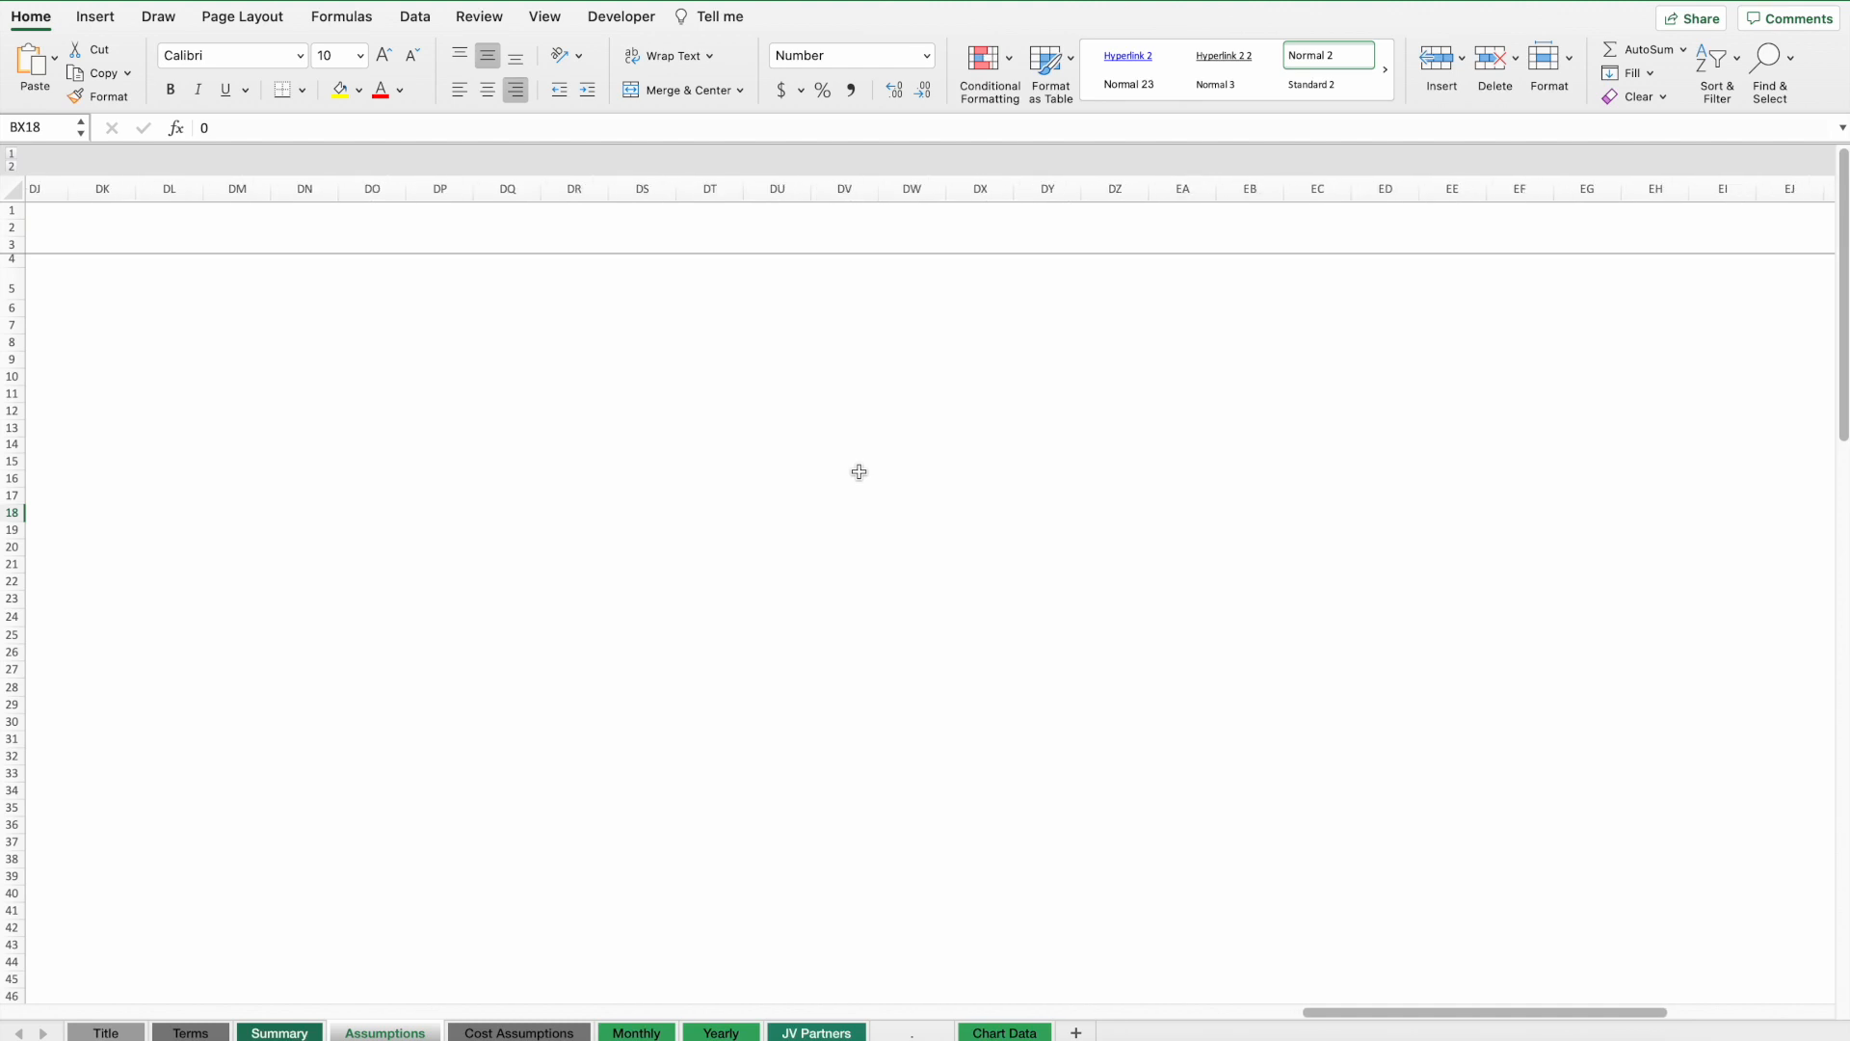
pyautogui.hscroll(-20, 859, 472)
pyautogui.hscroll(15, 1225, 498)
pyautogui.click(1003, 445)
pyautogui.hotkey('ctrl', 'c')
pyautogui.click(1111, 444)
pyautogui.hotkey('ctrl', 'v')
pyautogui.click(1224, 445)
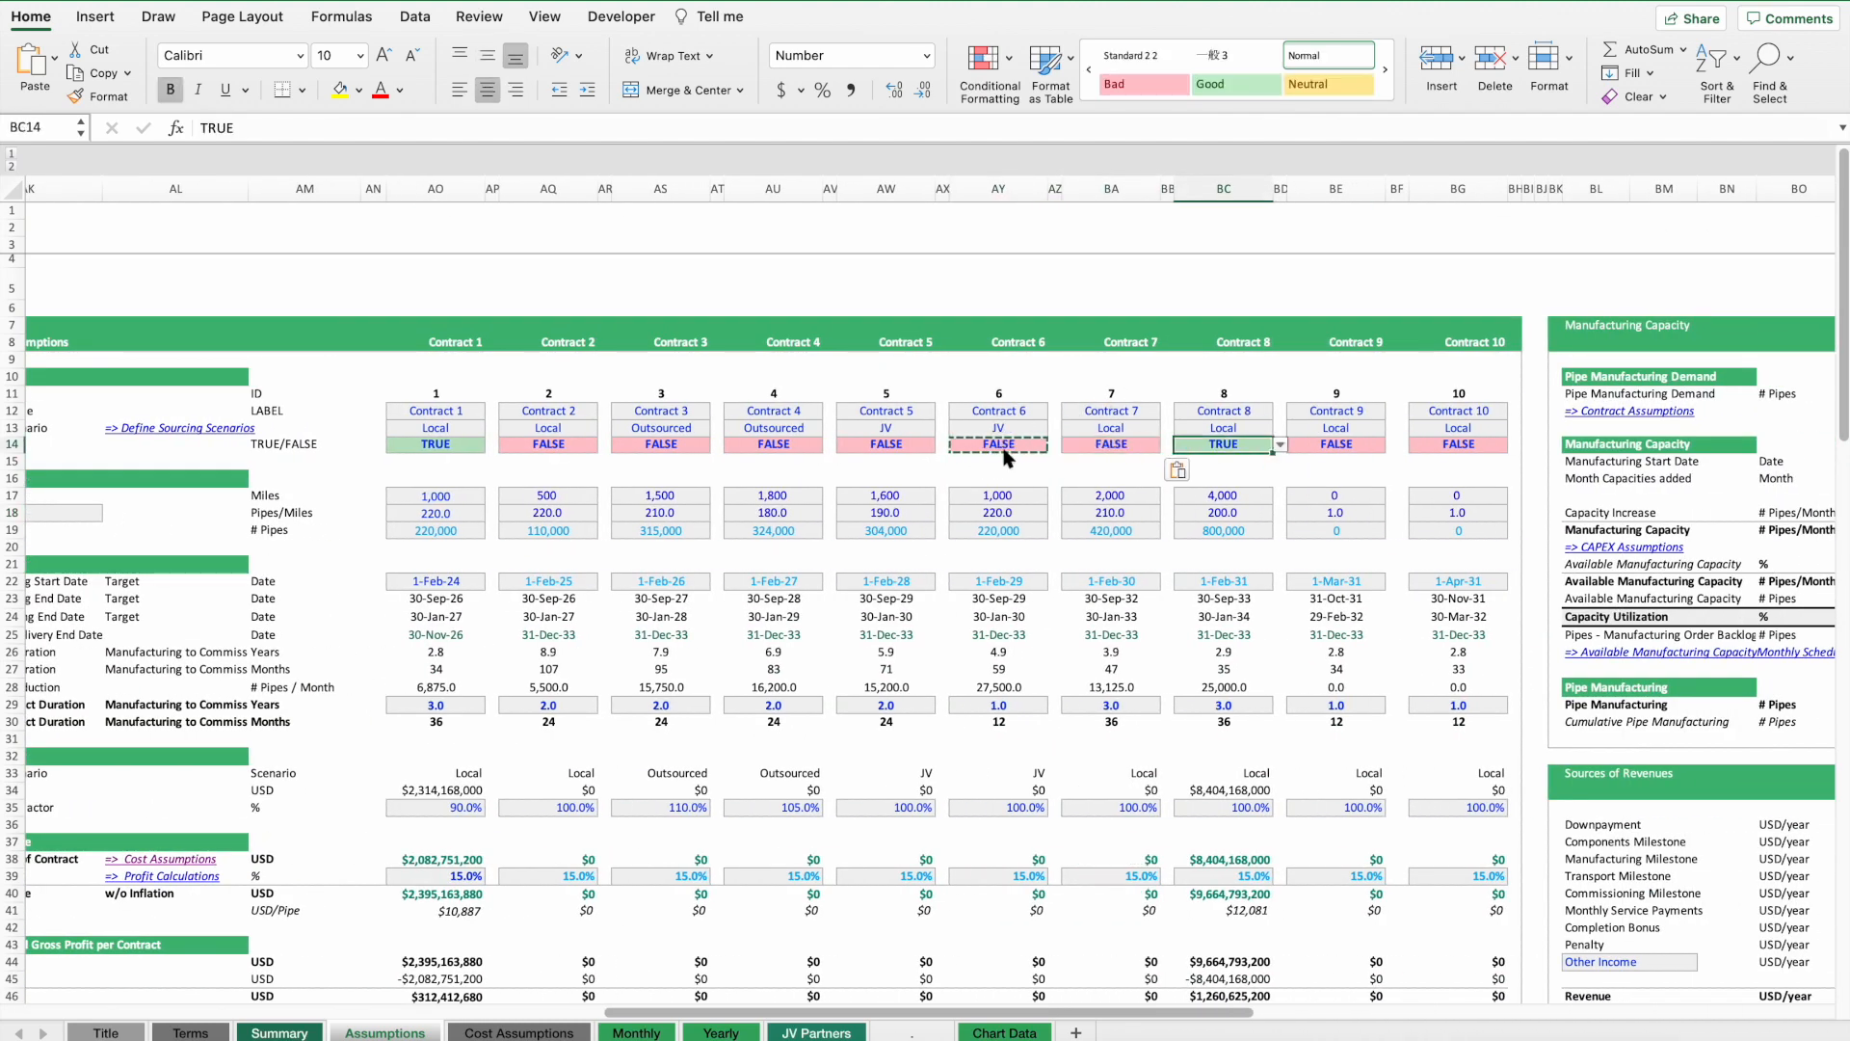
pyautogui.hotkey('ctrl', 'v')
# Reset the 2030 manufacturing capacity increase to 0.
pyautogui.hscroll(15, 1369, 561)
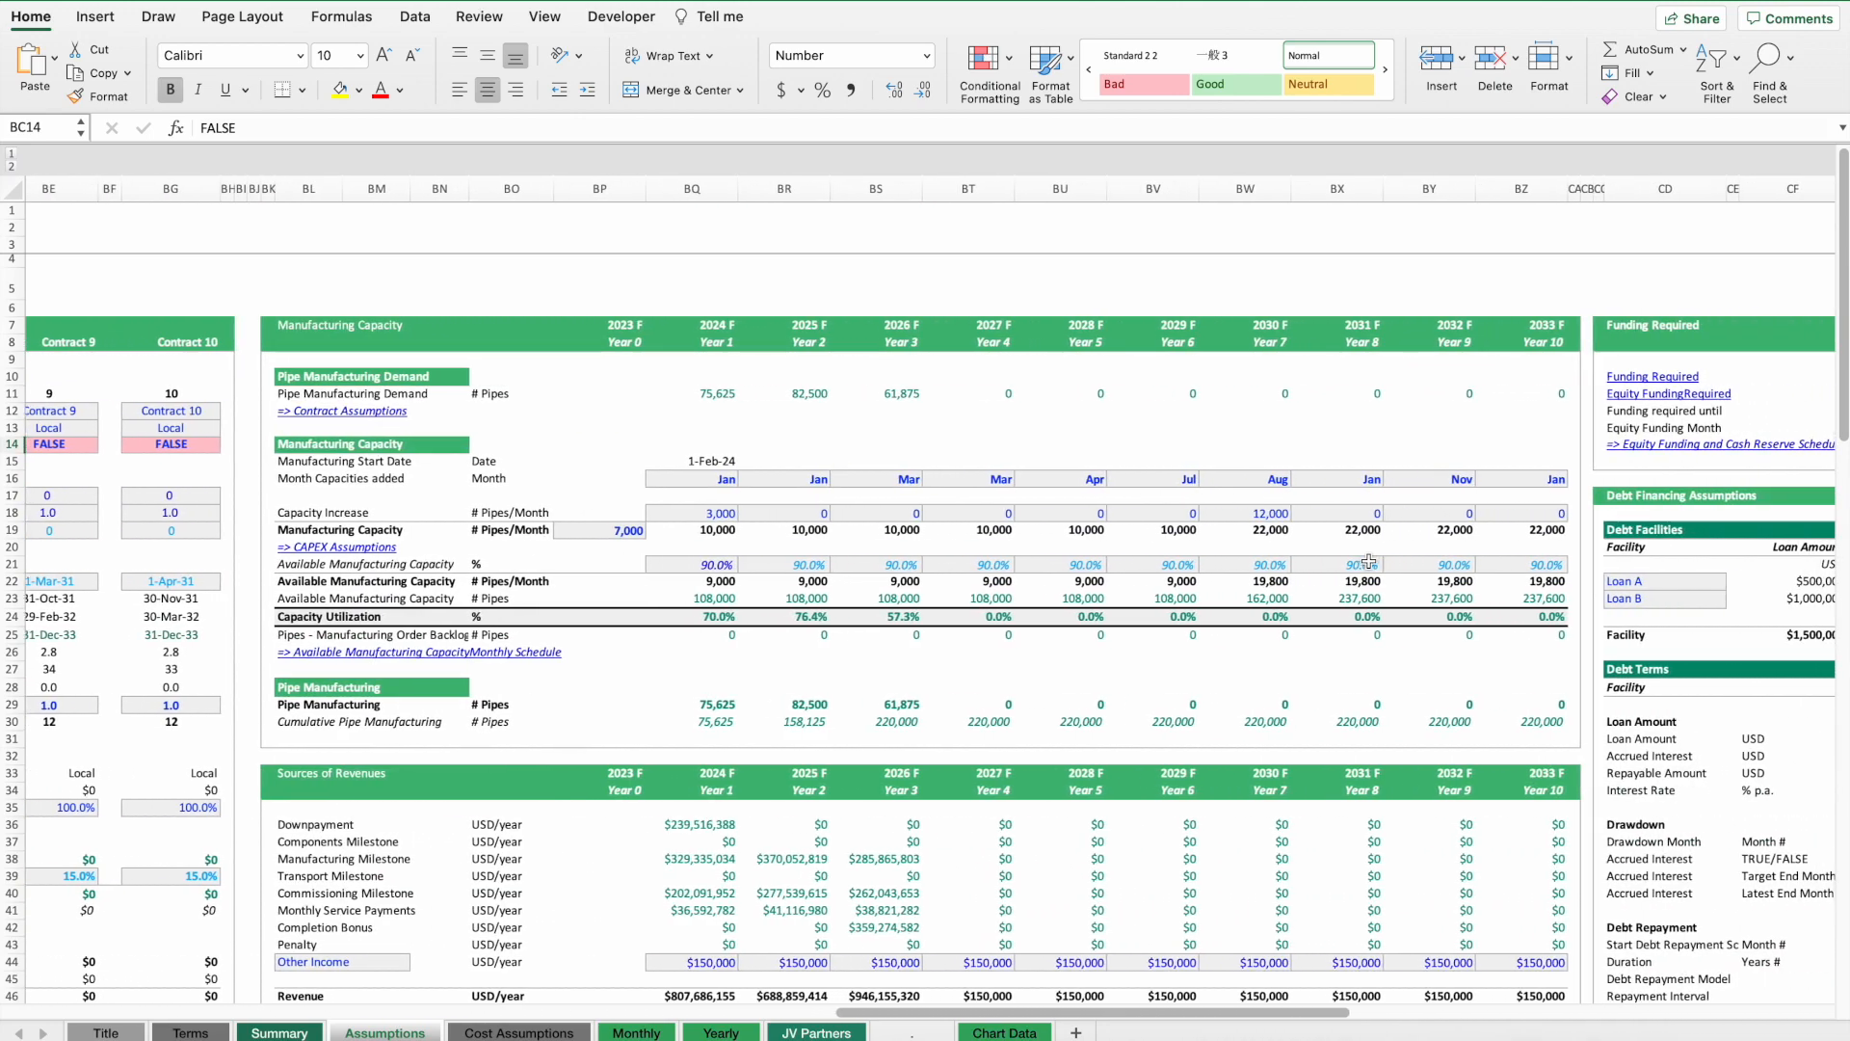
pyautogui.click(1262, 514)
pyautogui.write('0')
pyautogui.press('Return')
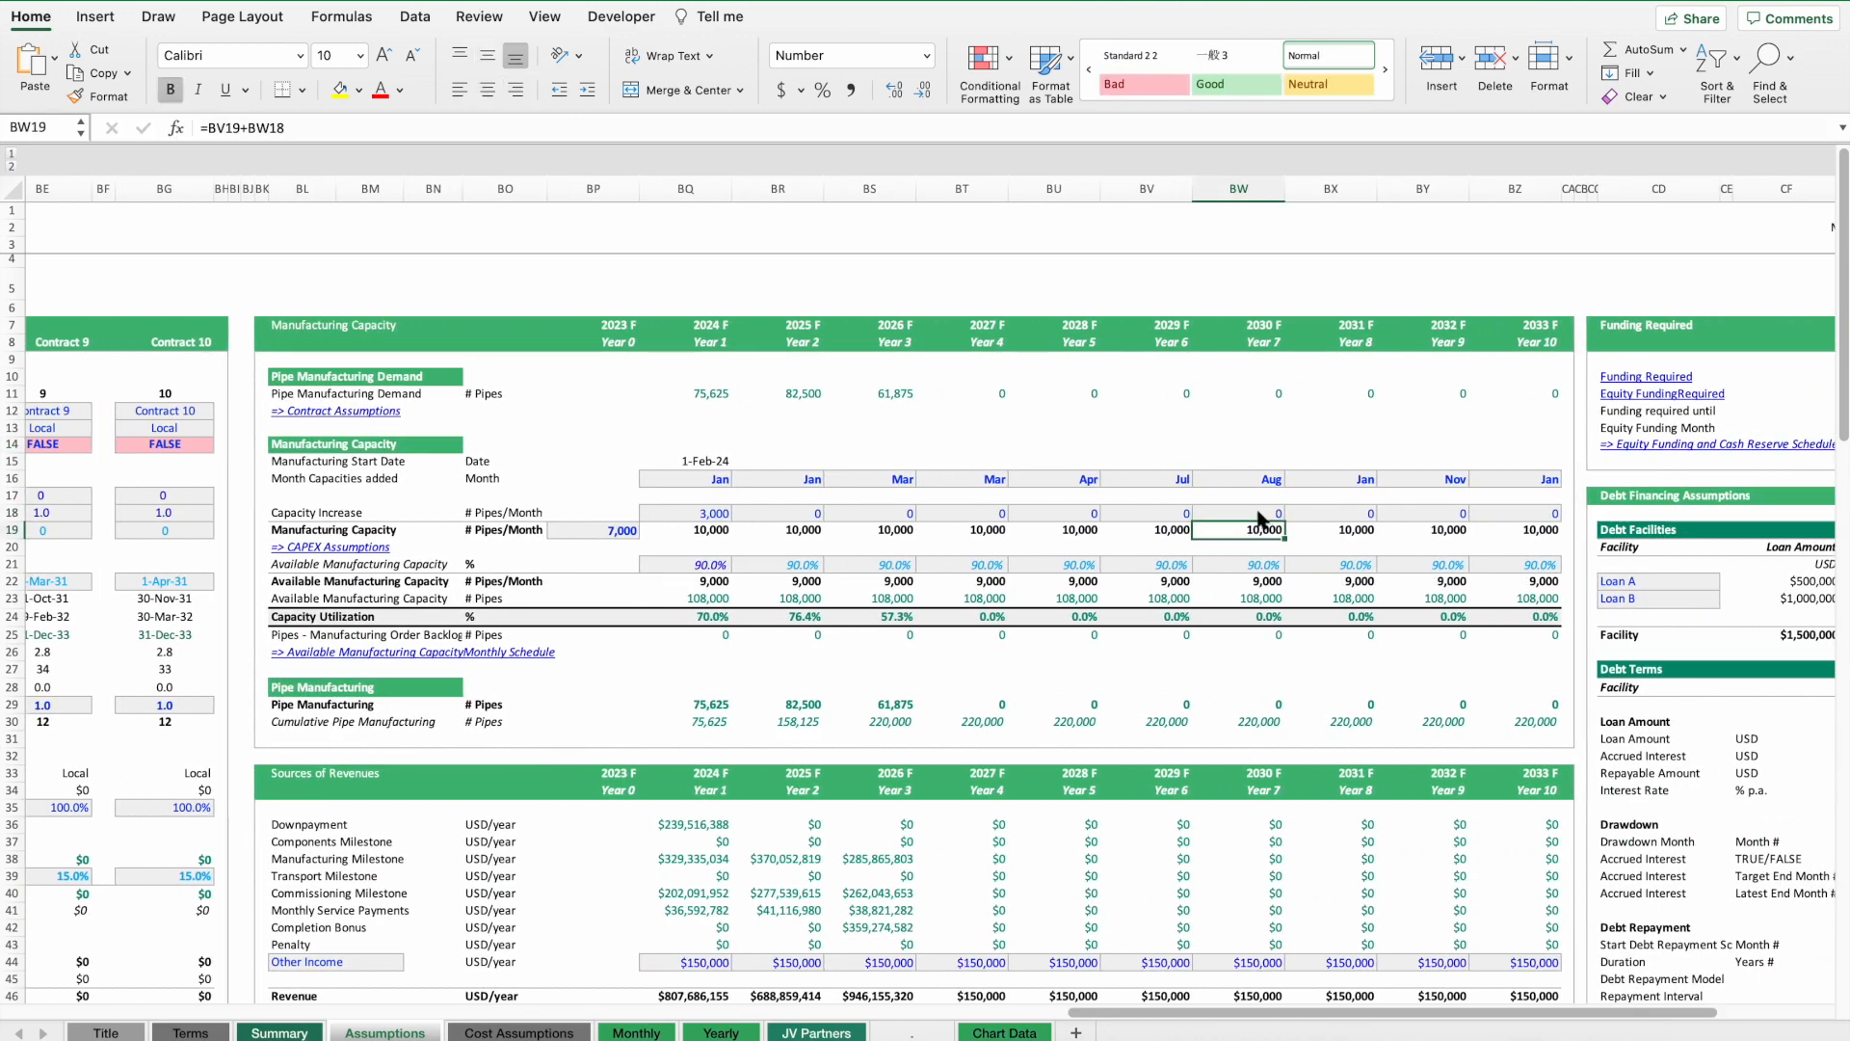
# Glance at the Cost Assumptions sheet and return to the Assumptions sheet.
pyautogui.hscroll(-15, 1201, 589)
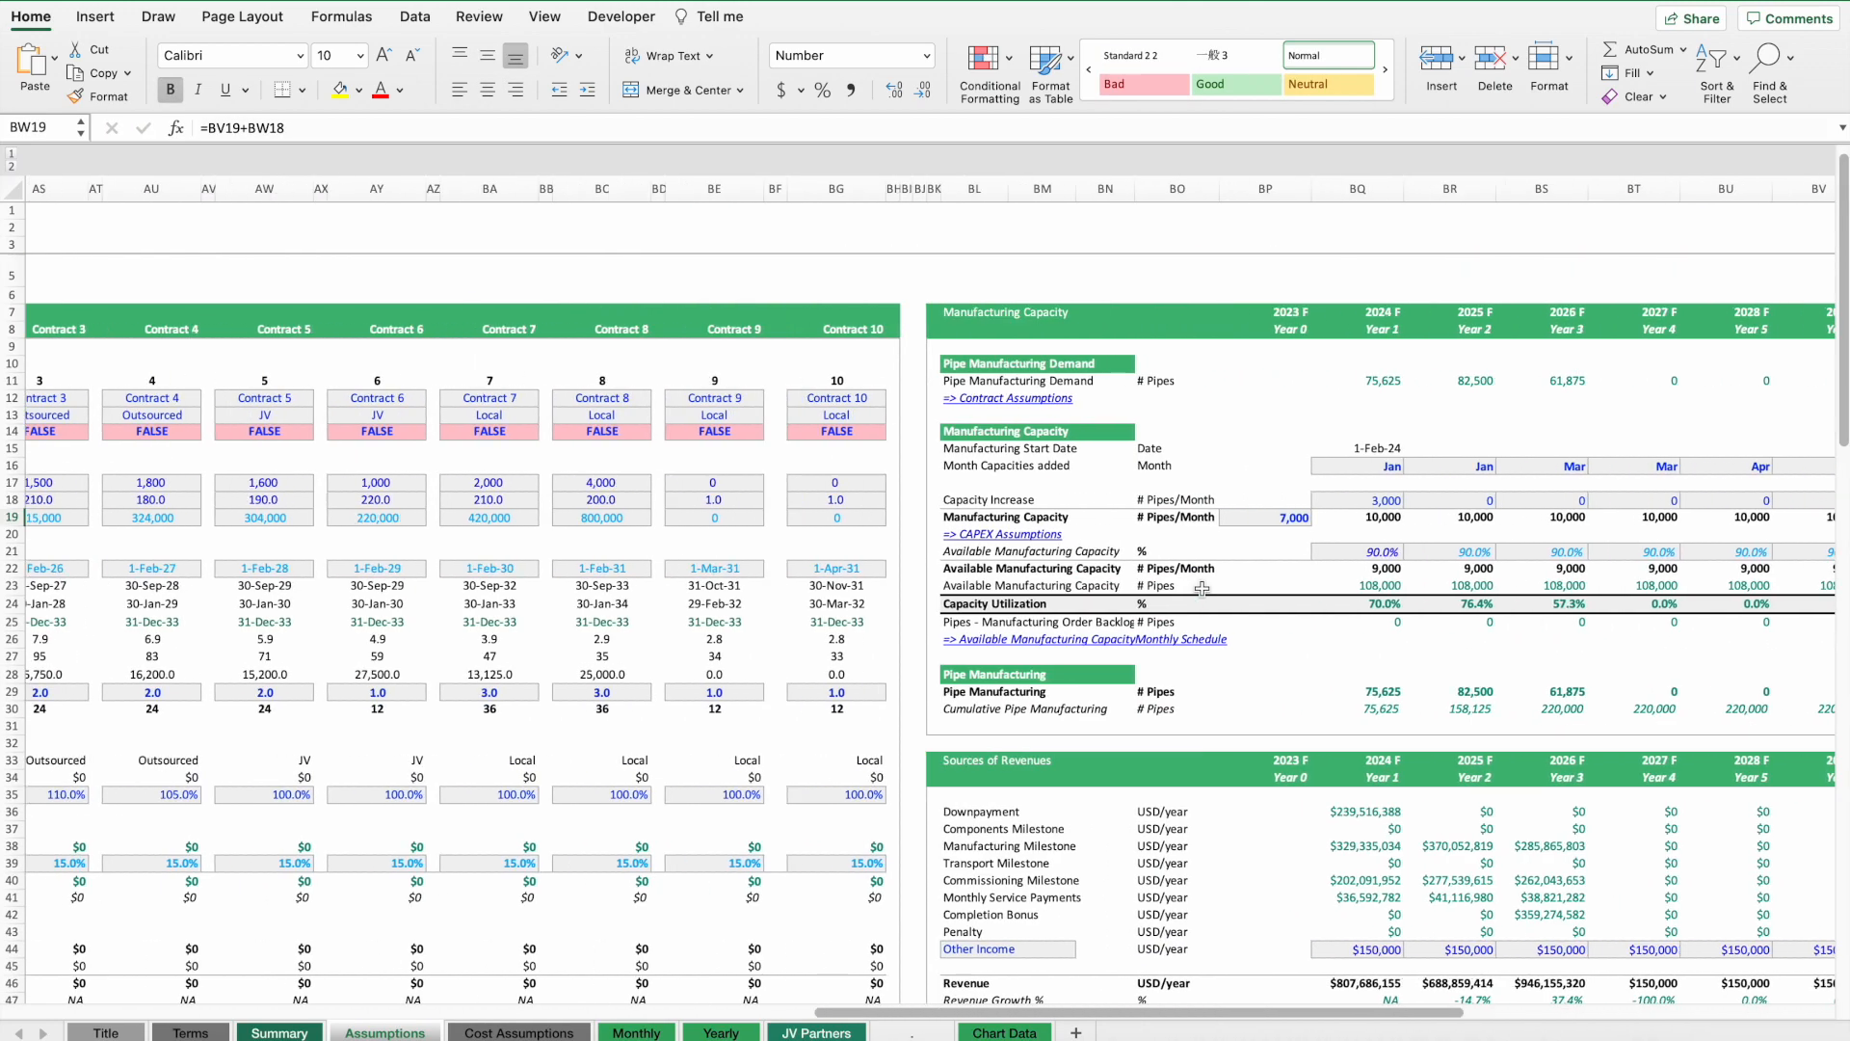
pyautogui.hscroll(-10, 1201, 589)
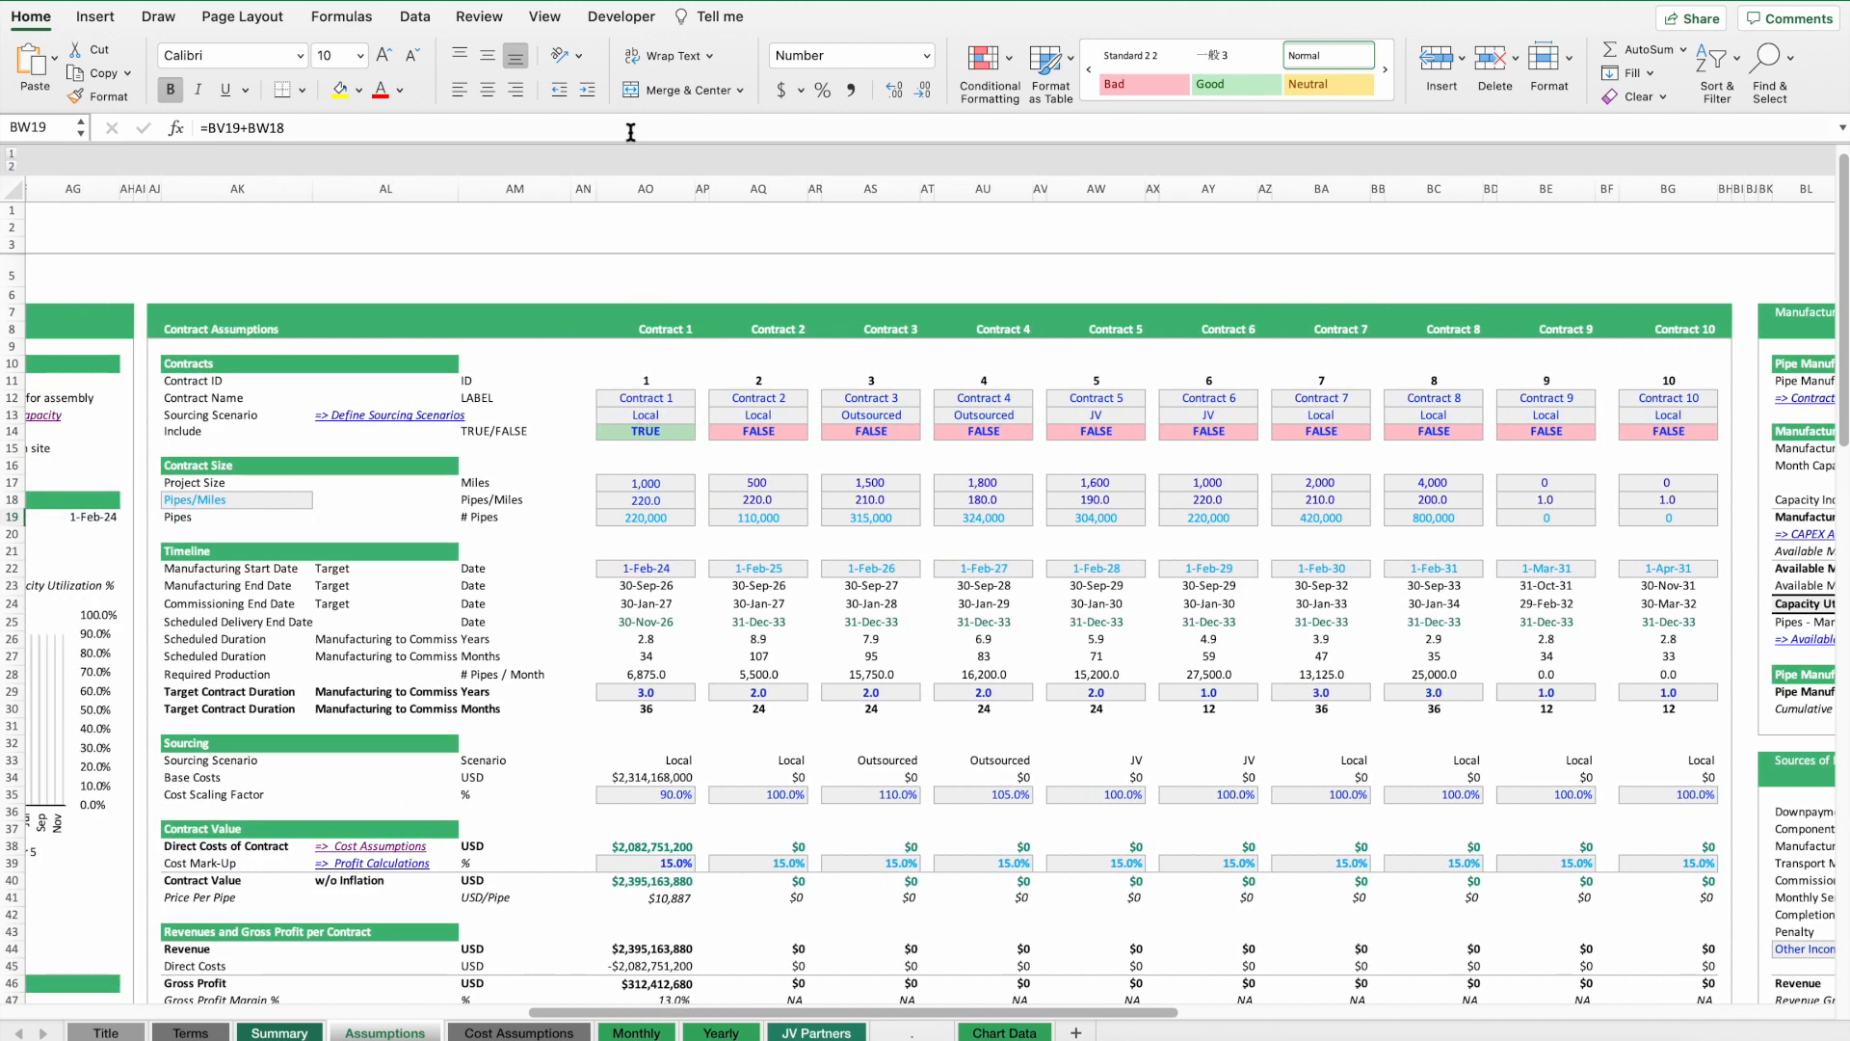
pyautogui.click(643, 187)
pyautogui.click(519, 1032)
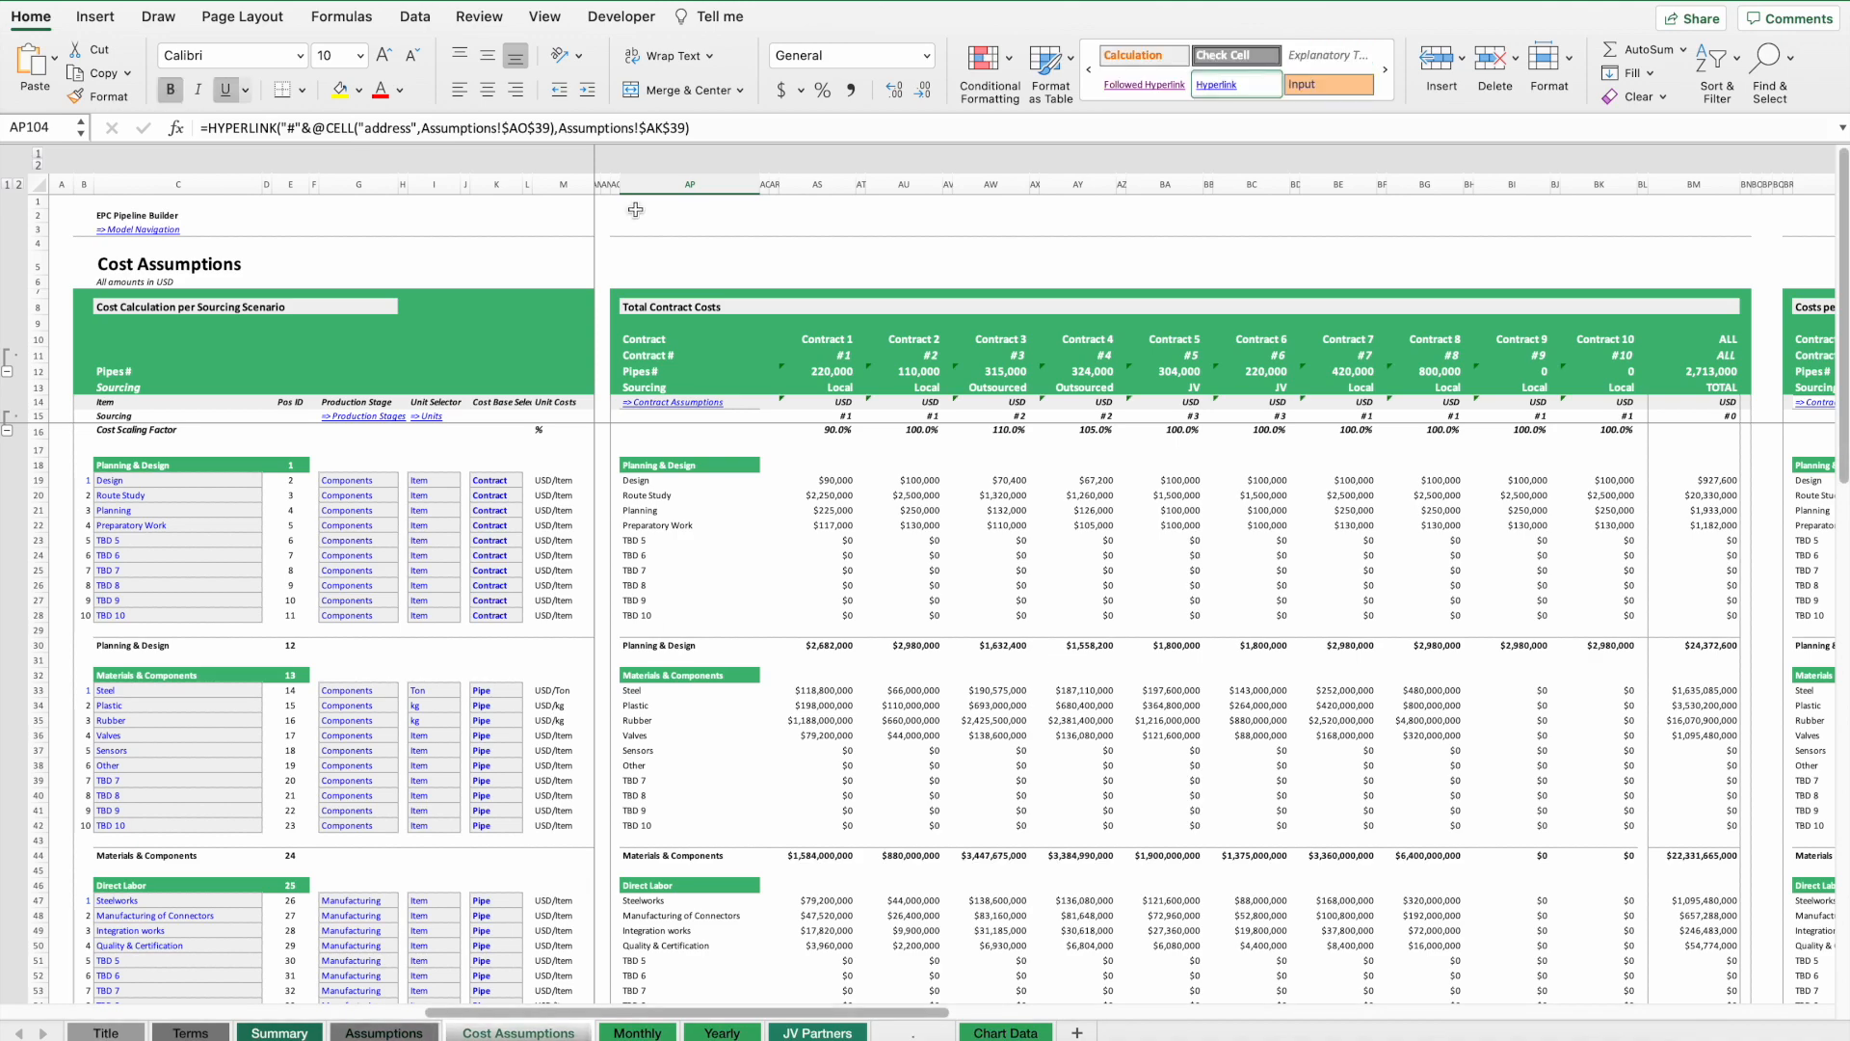
pyautogui.click(429, 1036)
pyautogui.hscroll(20, 1107, 798)
pyautogui.hscroll(-5, 1106, 798)
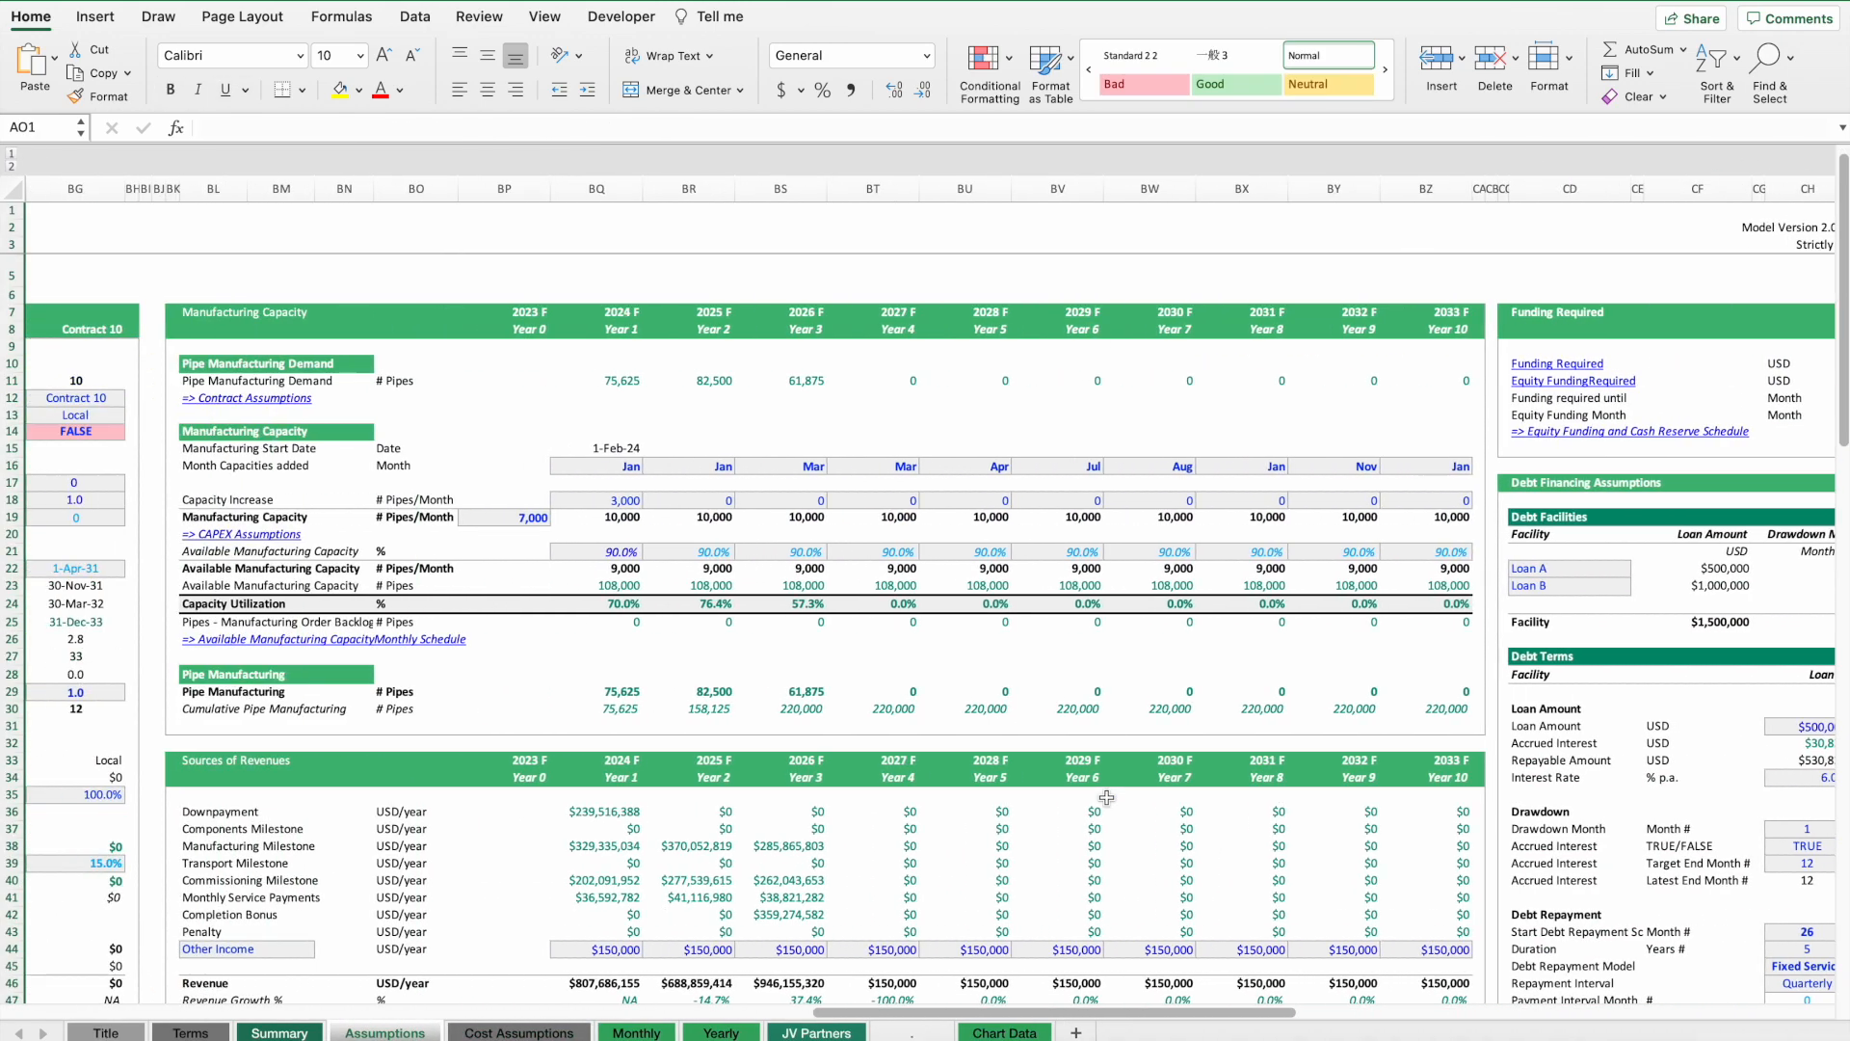
# Review the overhead staff numbers, salaries, OPEX and CAPEX assumptions on the Assumptions sheet.
pyautogui.scroll(-15, 1107, 798)
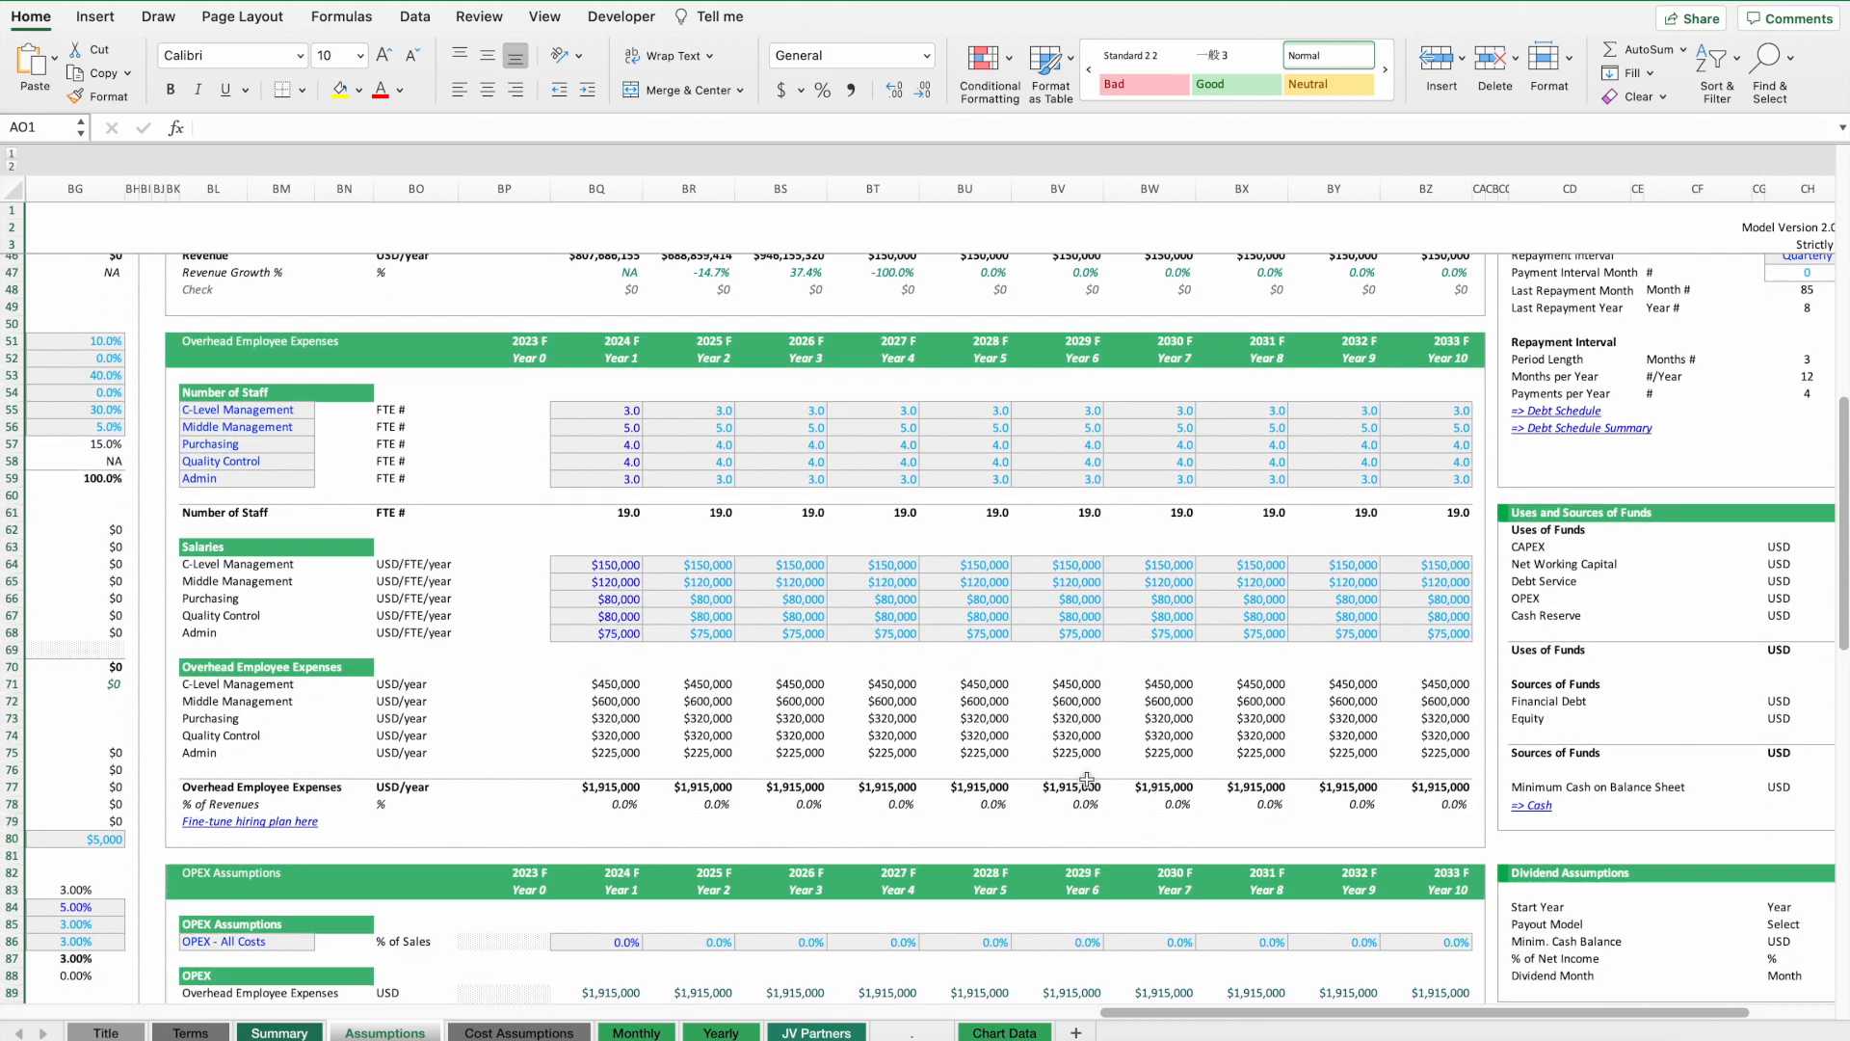
pyautogui.scroll(-1, 1087, 779)
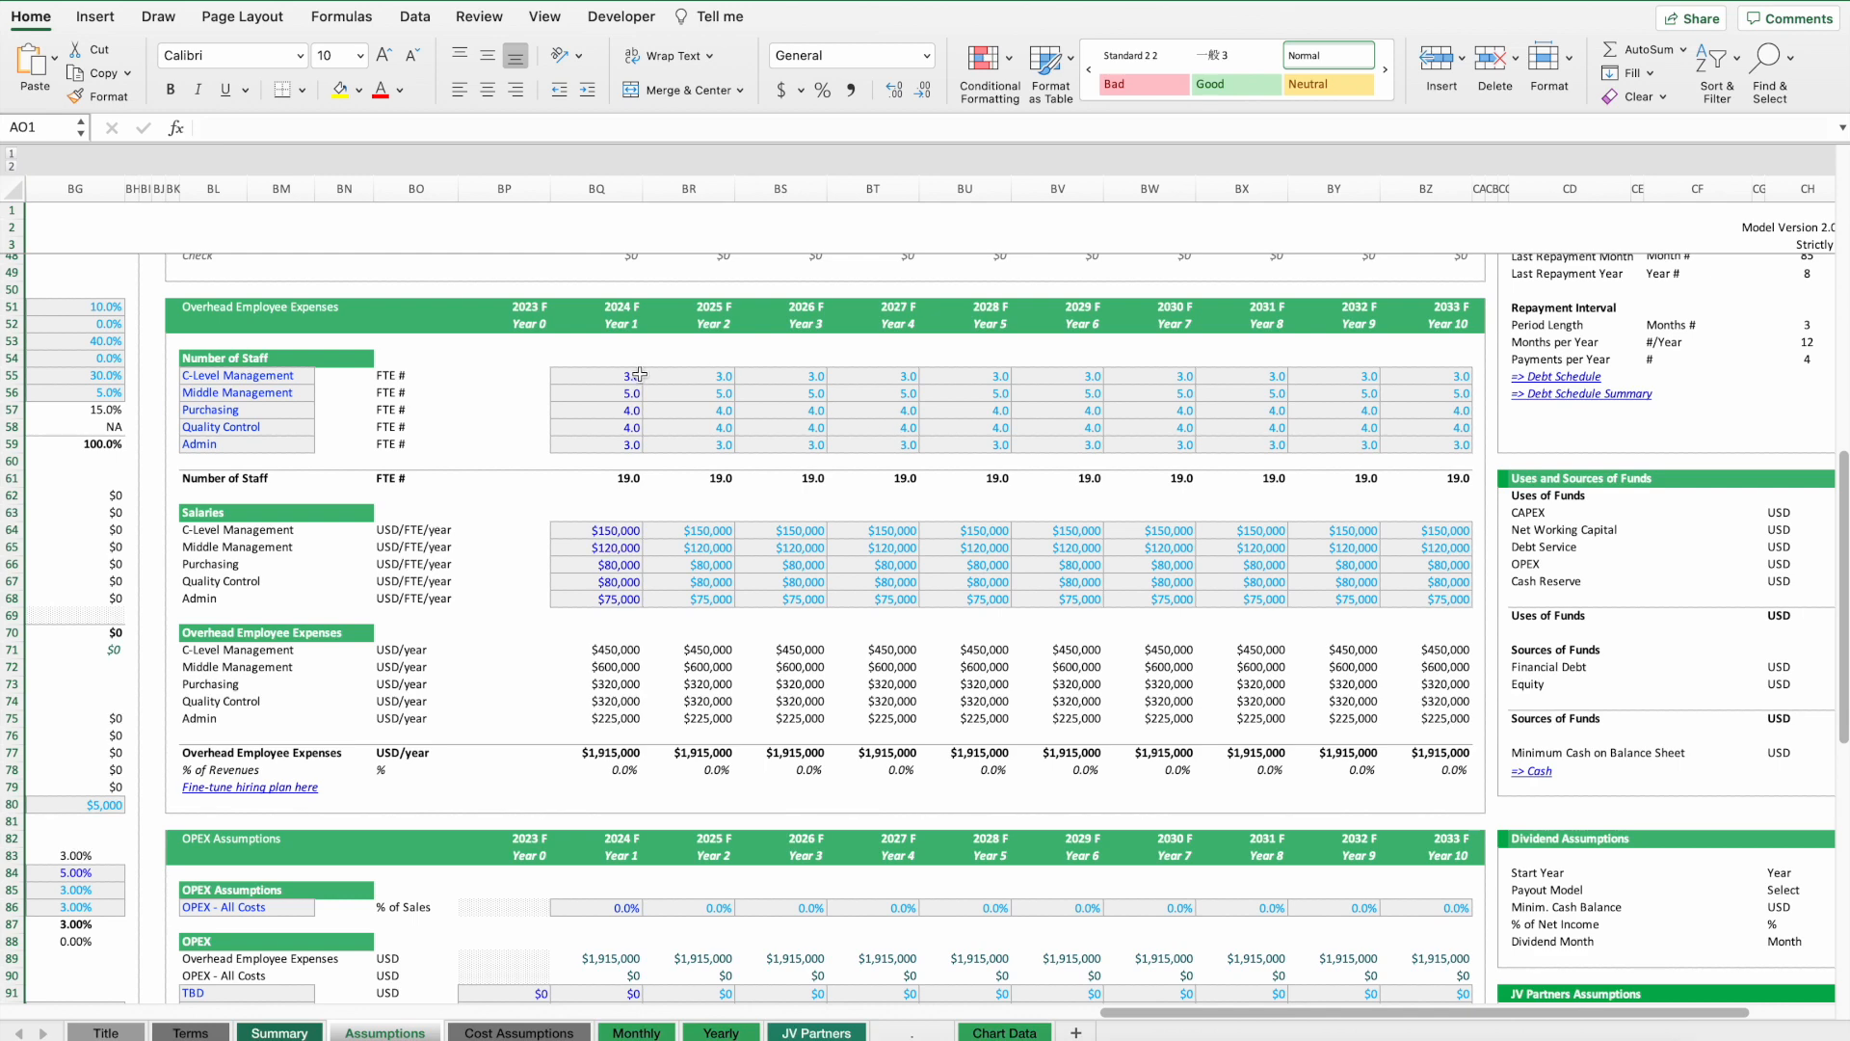
pyautogui.scroll(1, 559, 375)
pyautogui.hscroll(1, 531, 384)
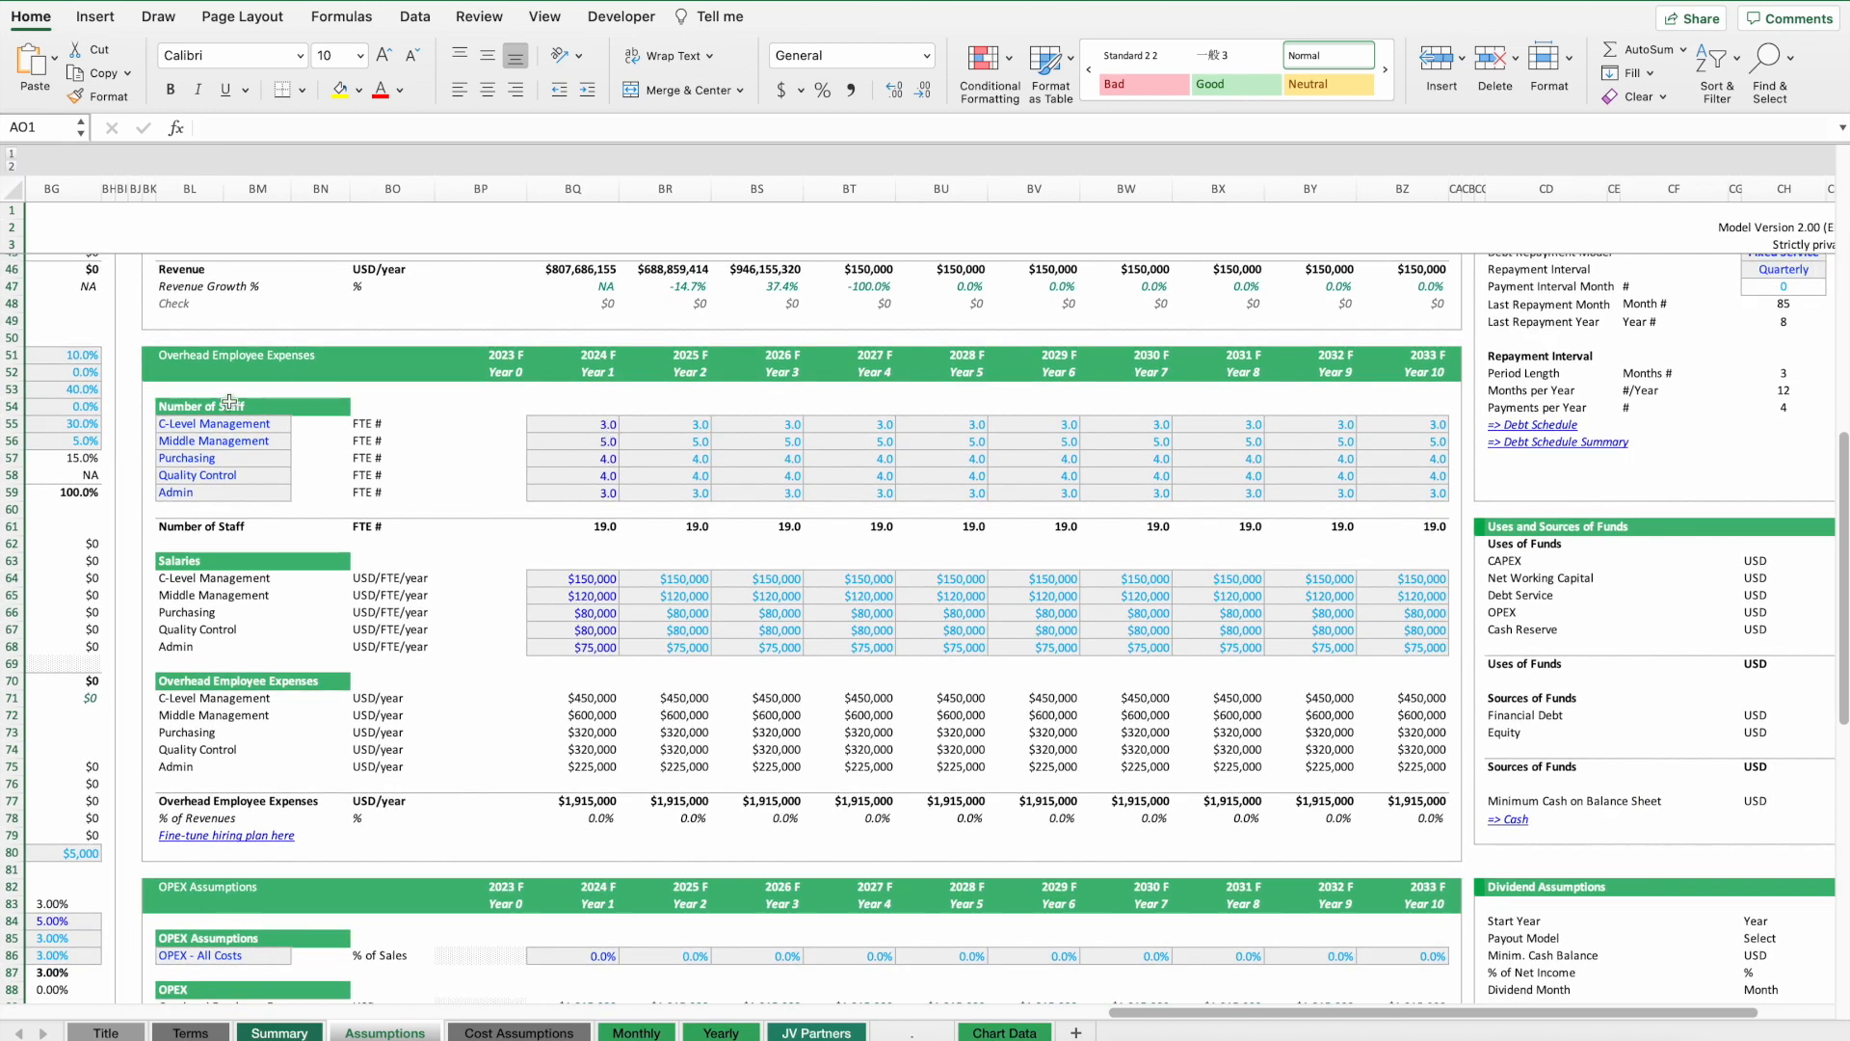
pyautogui.click(198, 427)
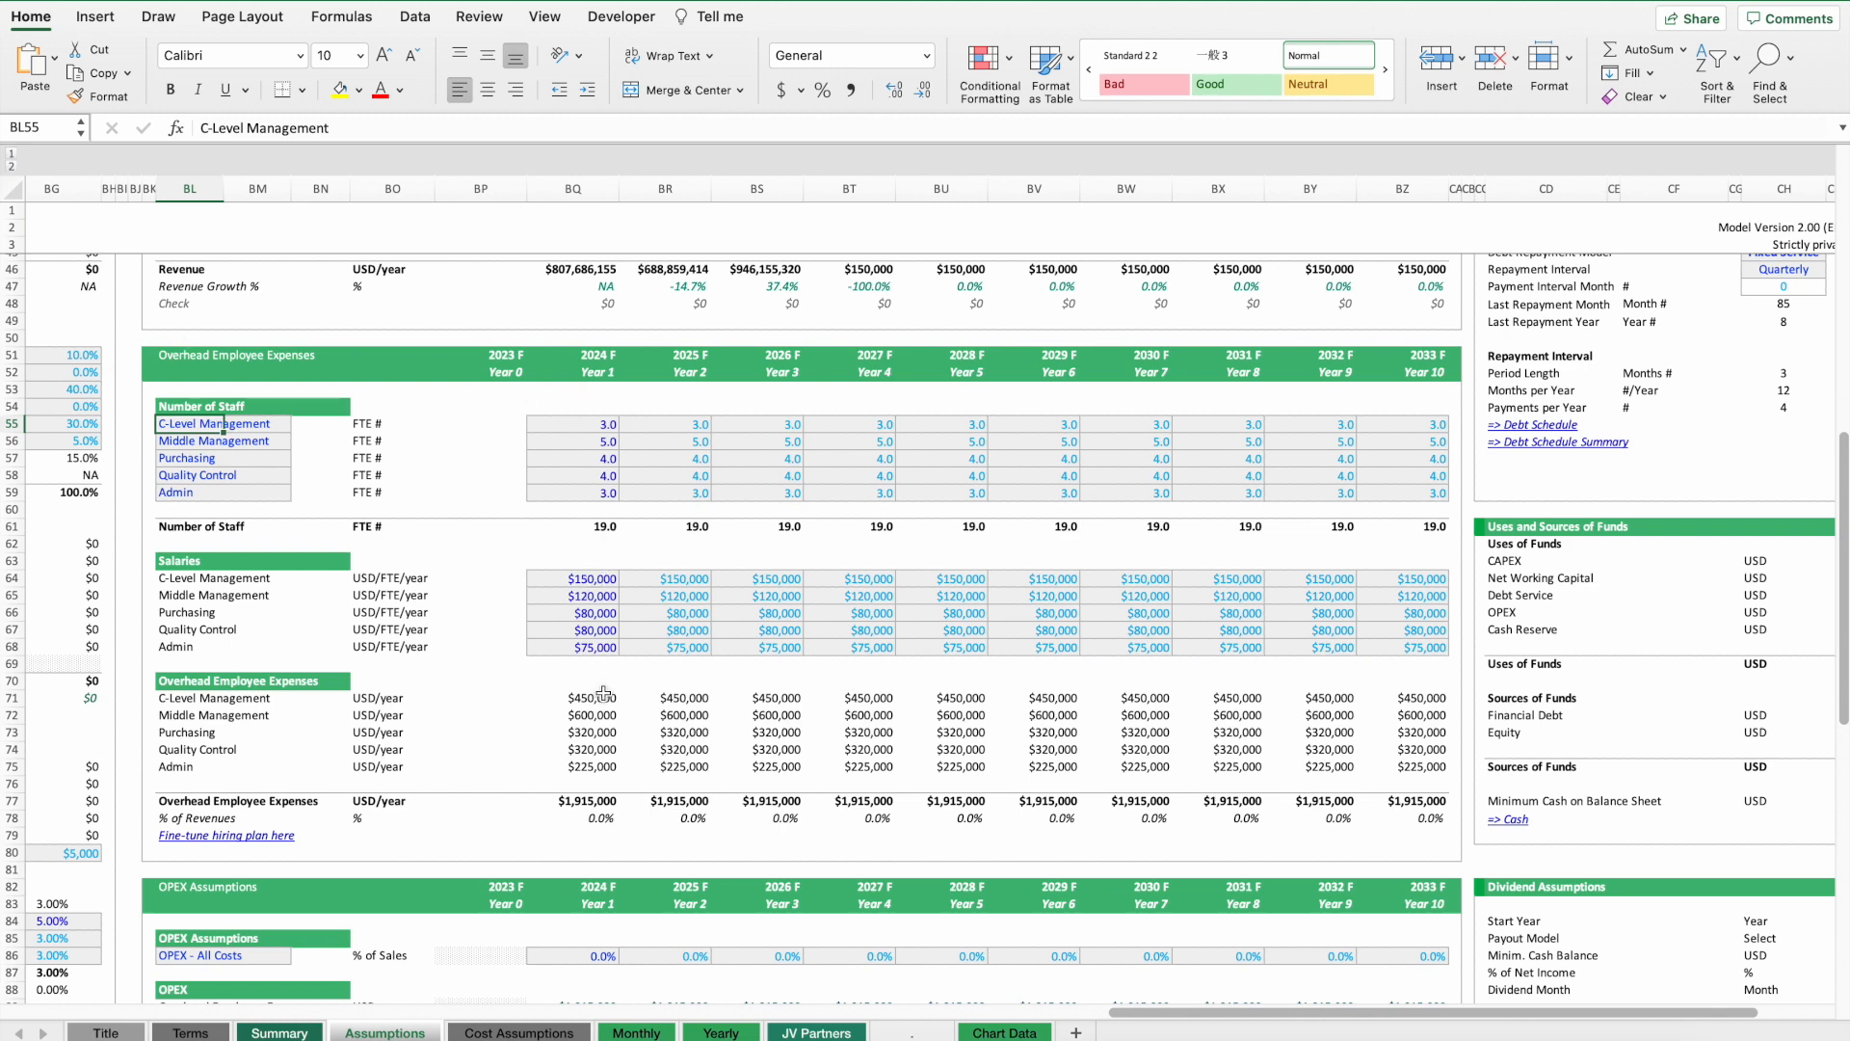
pyautogui.scroll(-10, 603, 694)
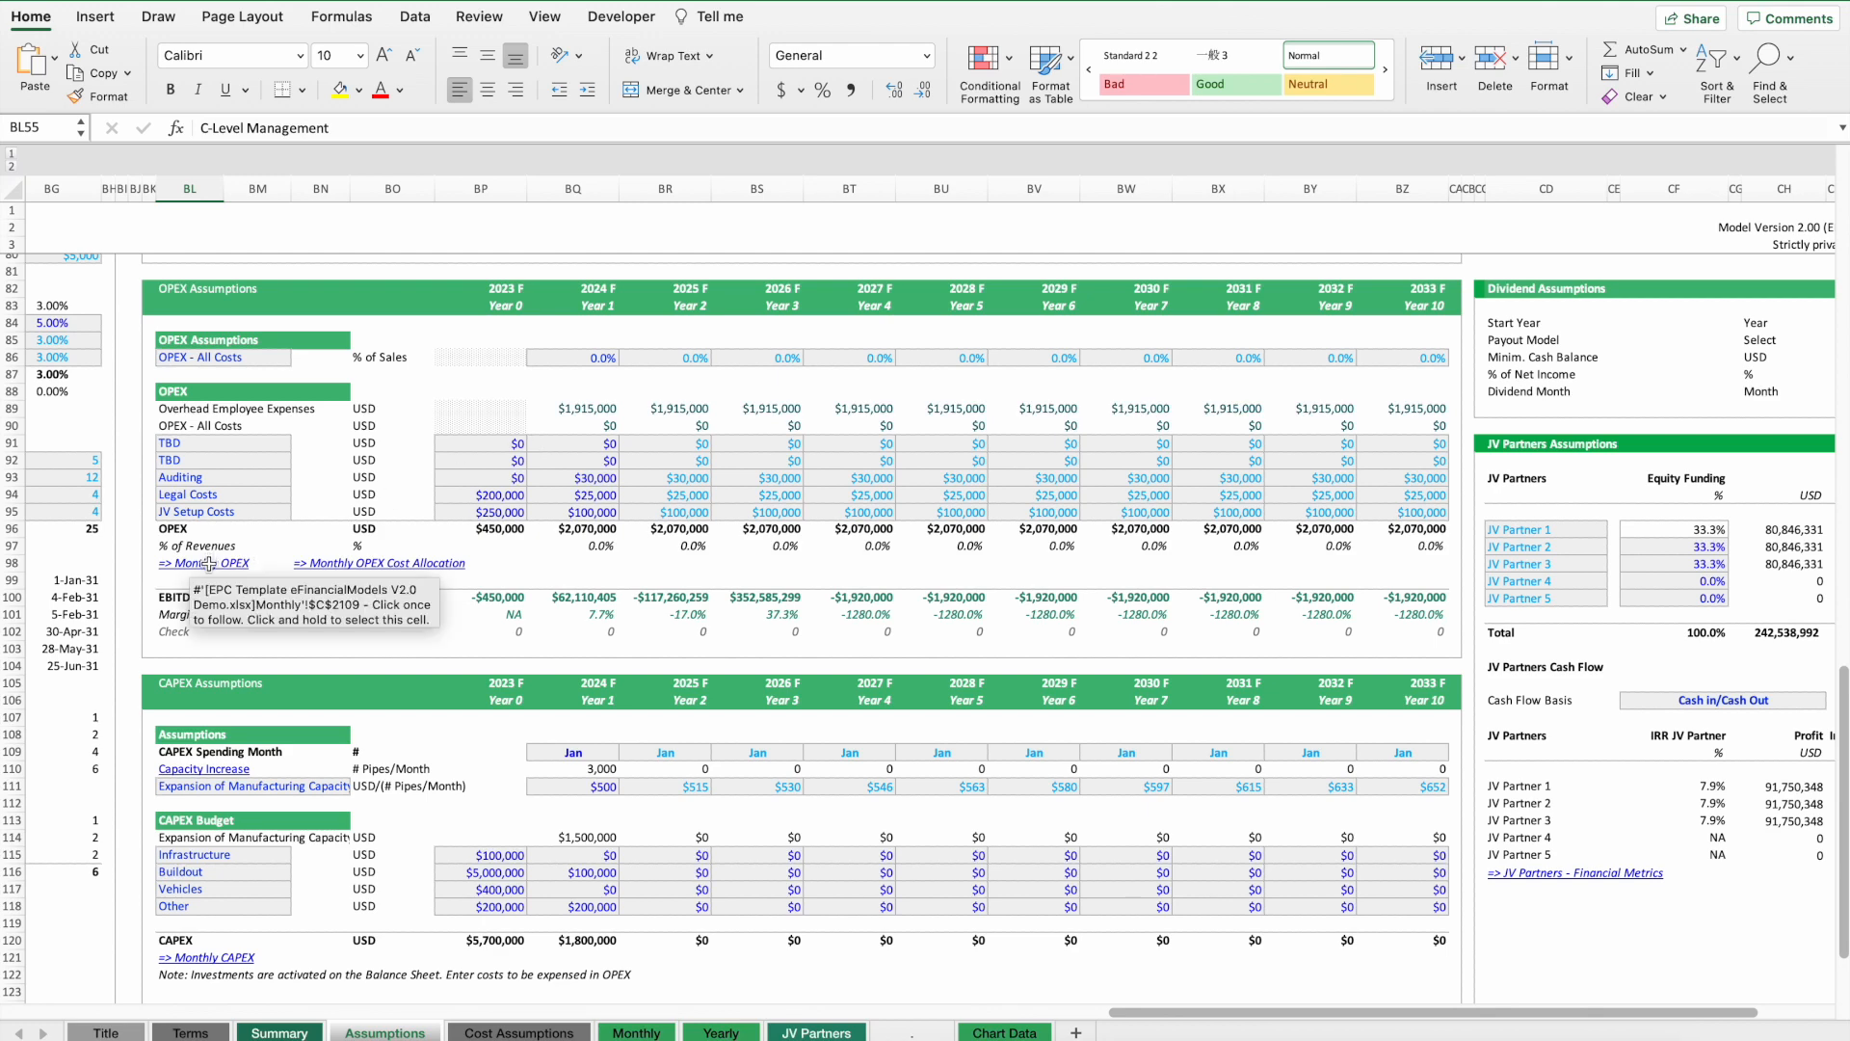
pyautogui.scroll(-1, 675, 545)
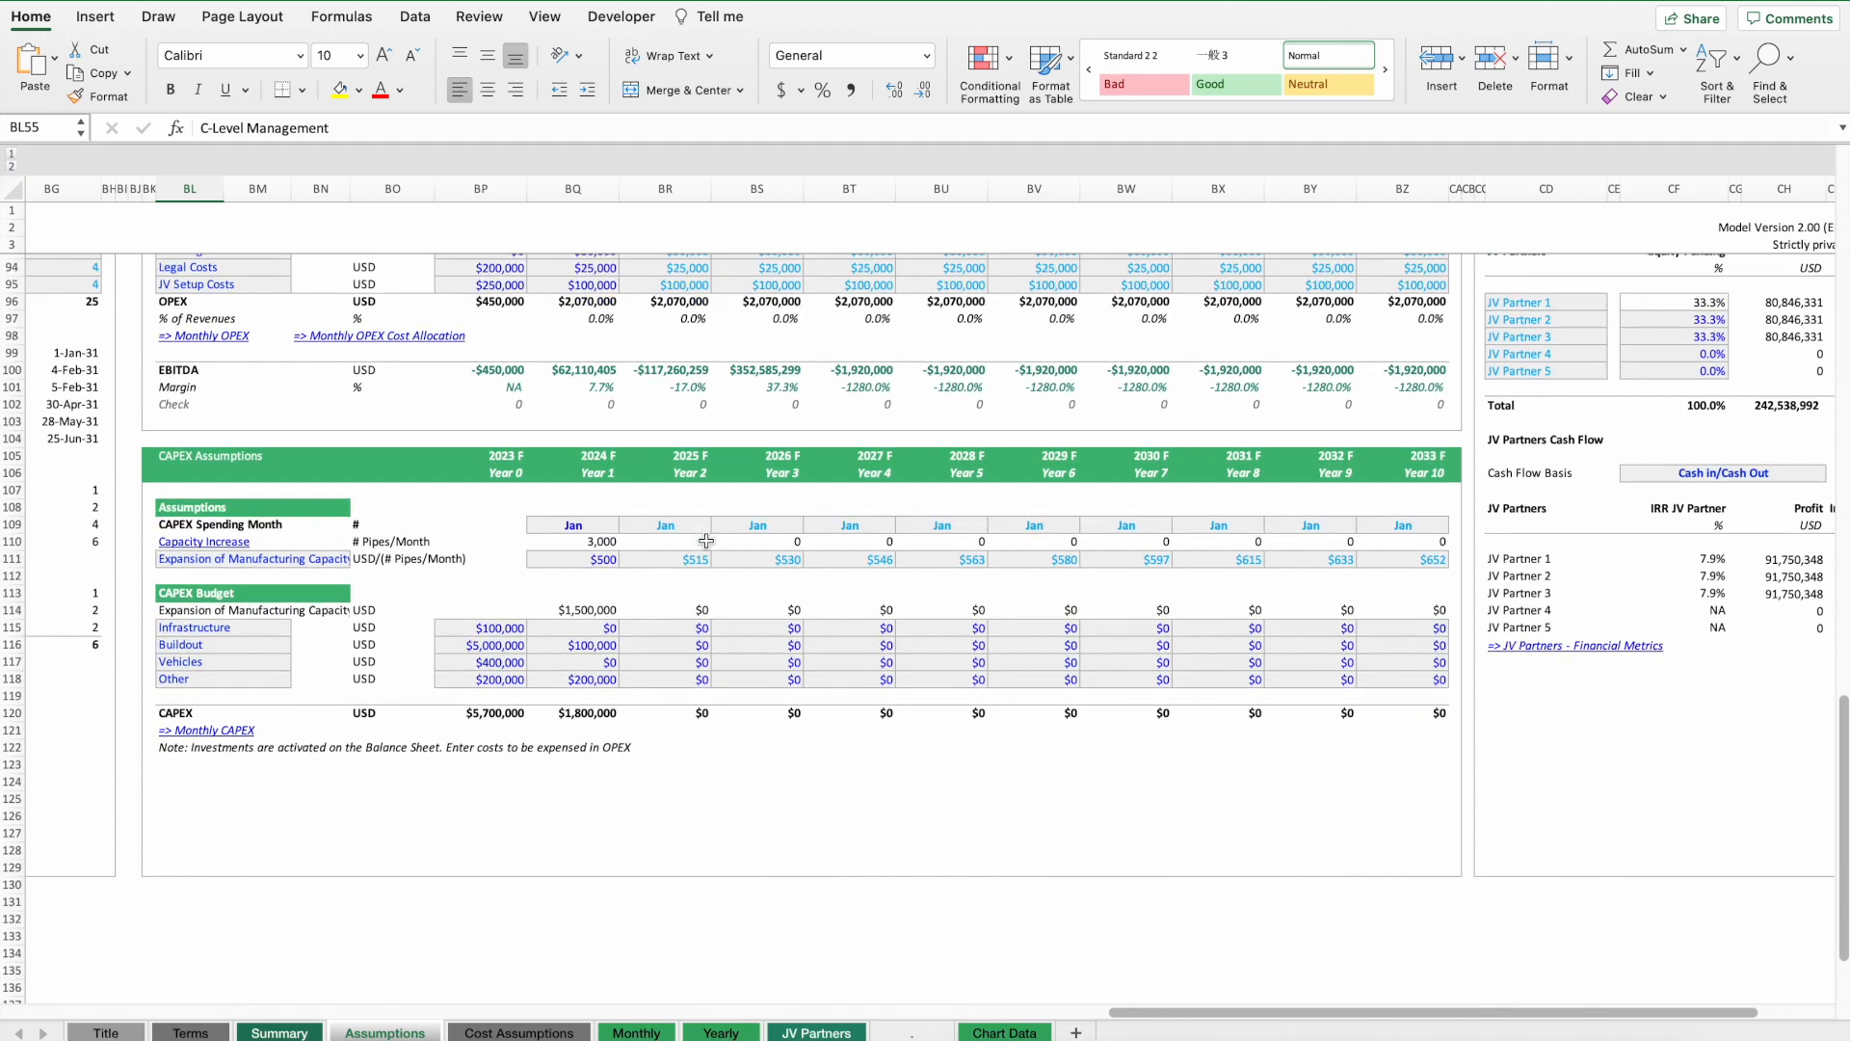
pyautogui.scroll(1, 433, 554)
# Follow the Monthly OPEX link and scroll through the monthly forecast sections.
pyautogui.click(212, 570)
pyautogui.scroll(10, 963, 539)
pyautogui.scroll(20, 1033, 556)
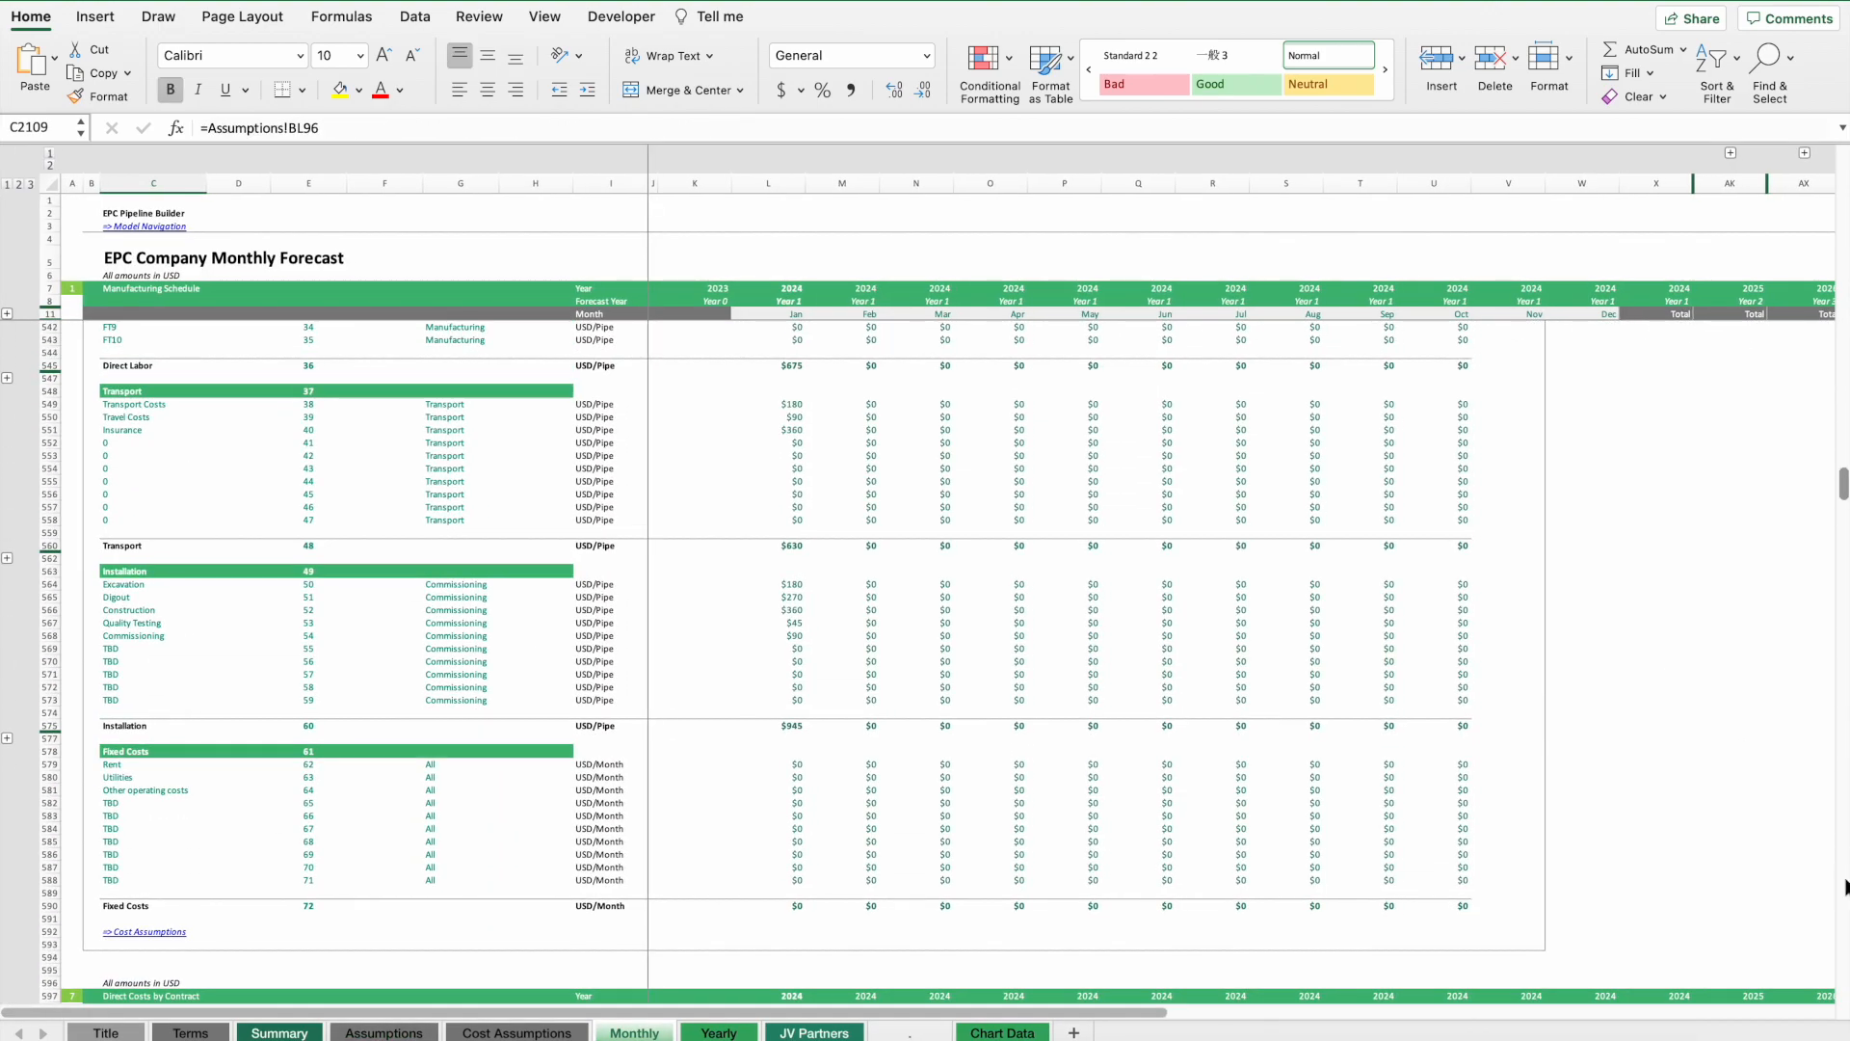
pyautogui.moveTo(1843, 479); pyautogui.dragTo(1837, 96)
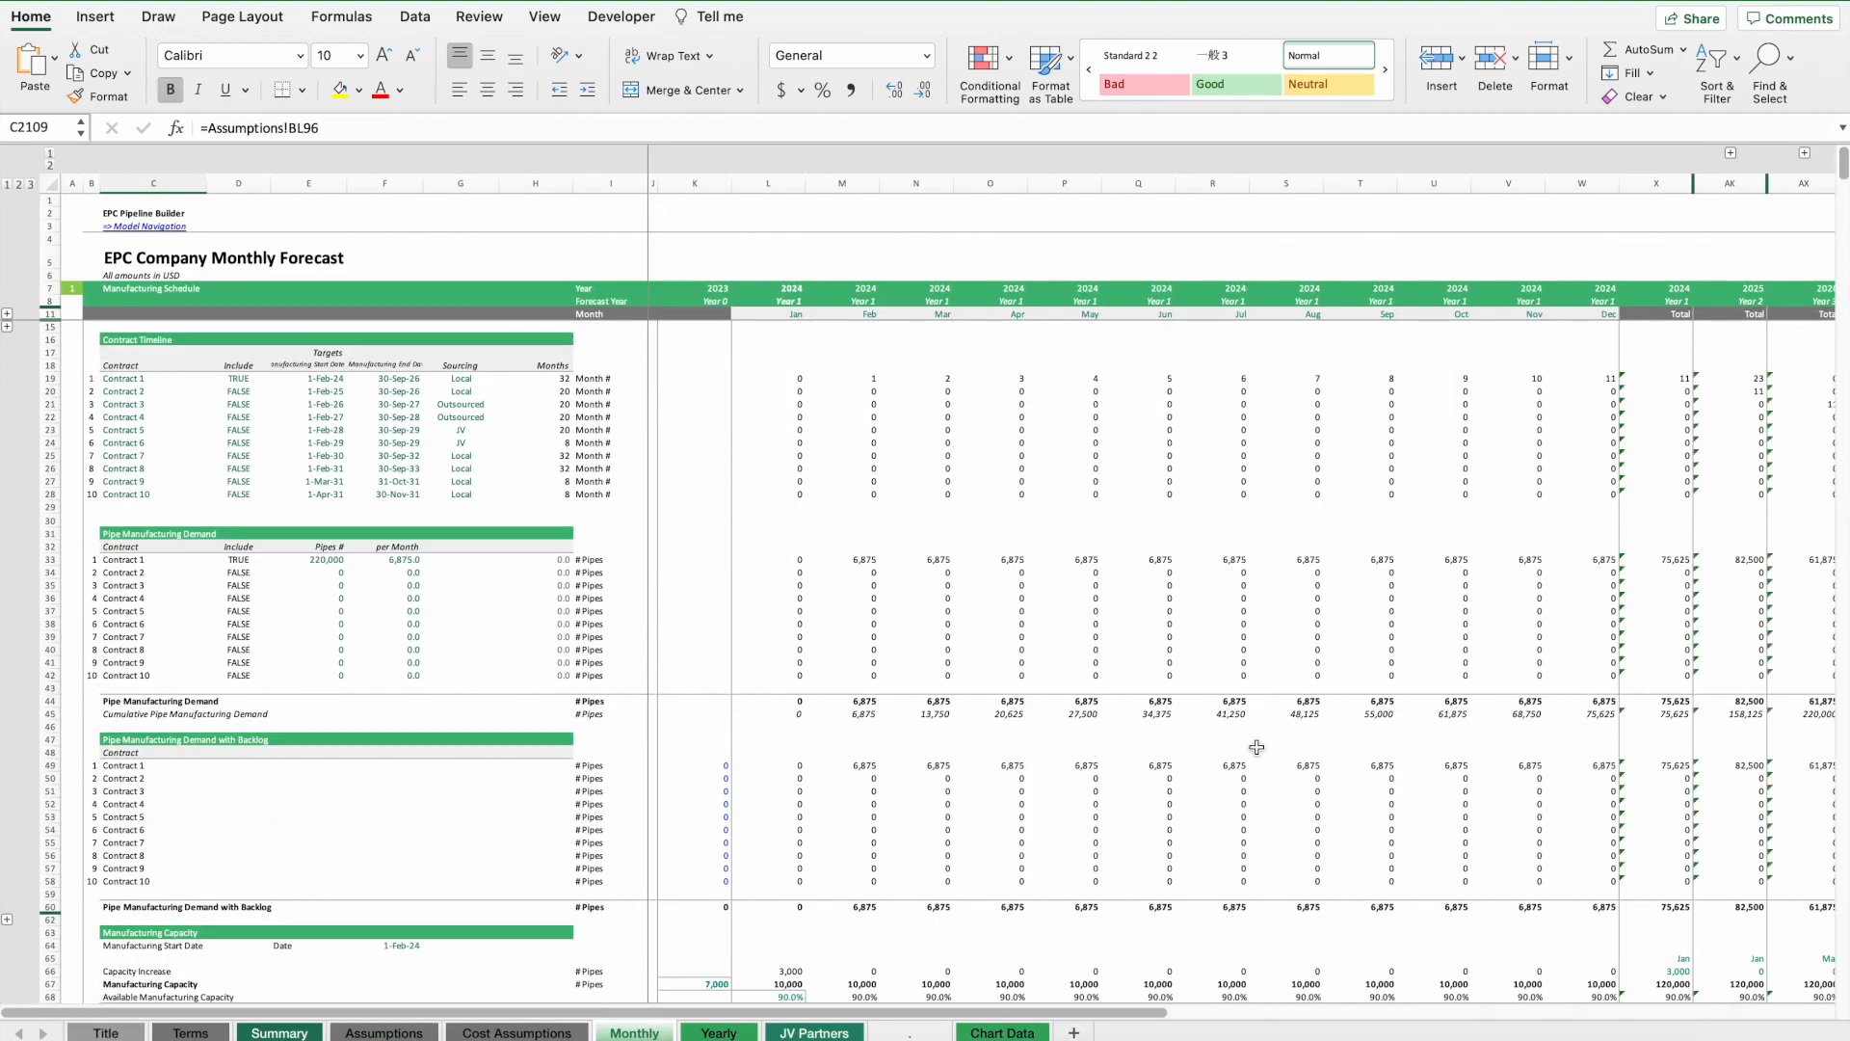
pyautogui.scroll(-20, 1147, 593)
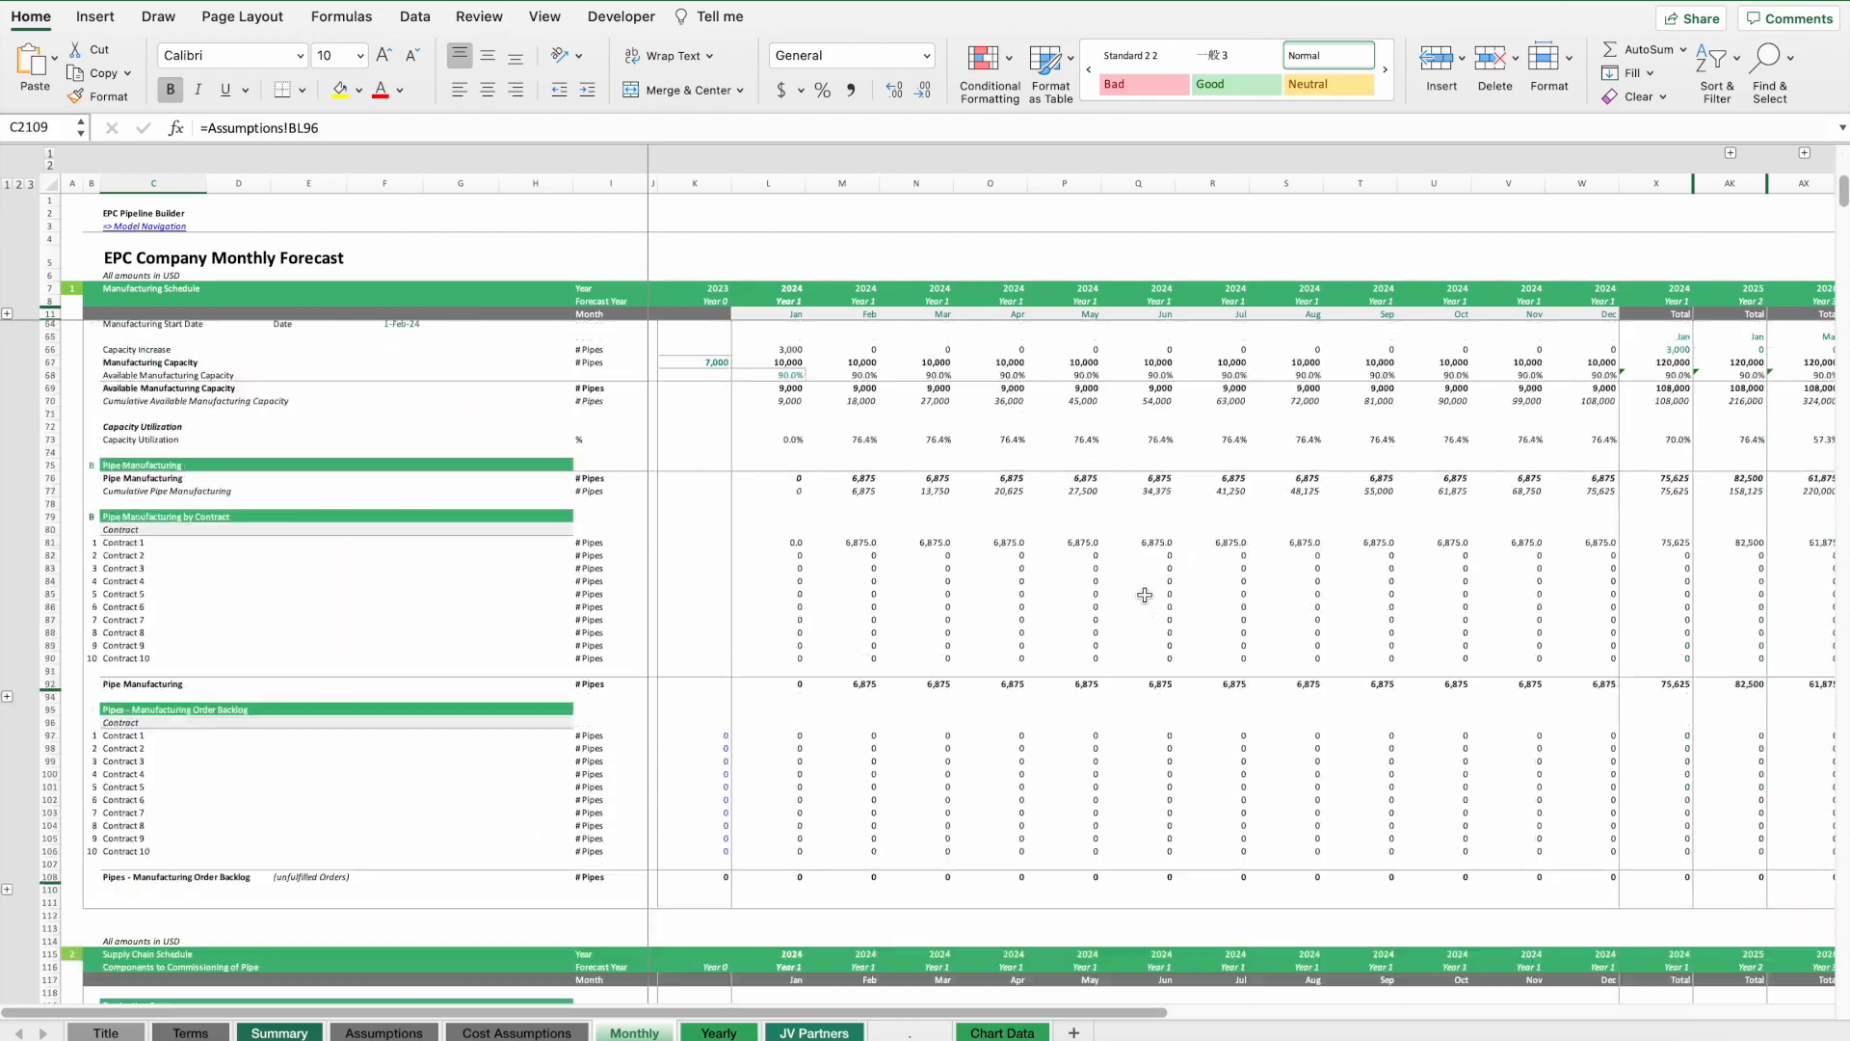
pyautogui.scroll(-20, 1145, 595)
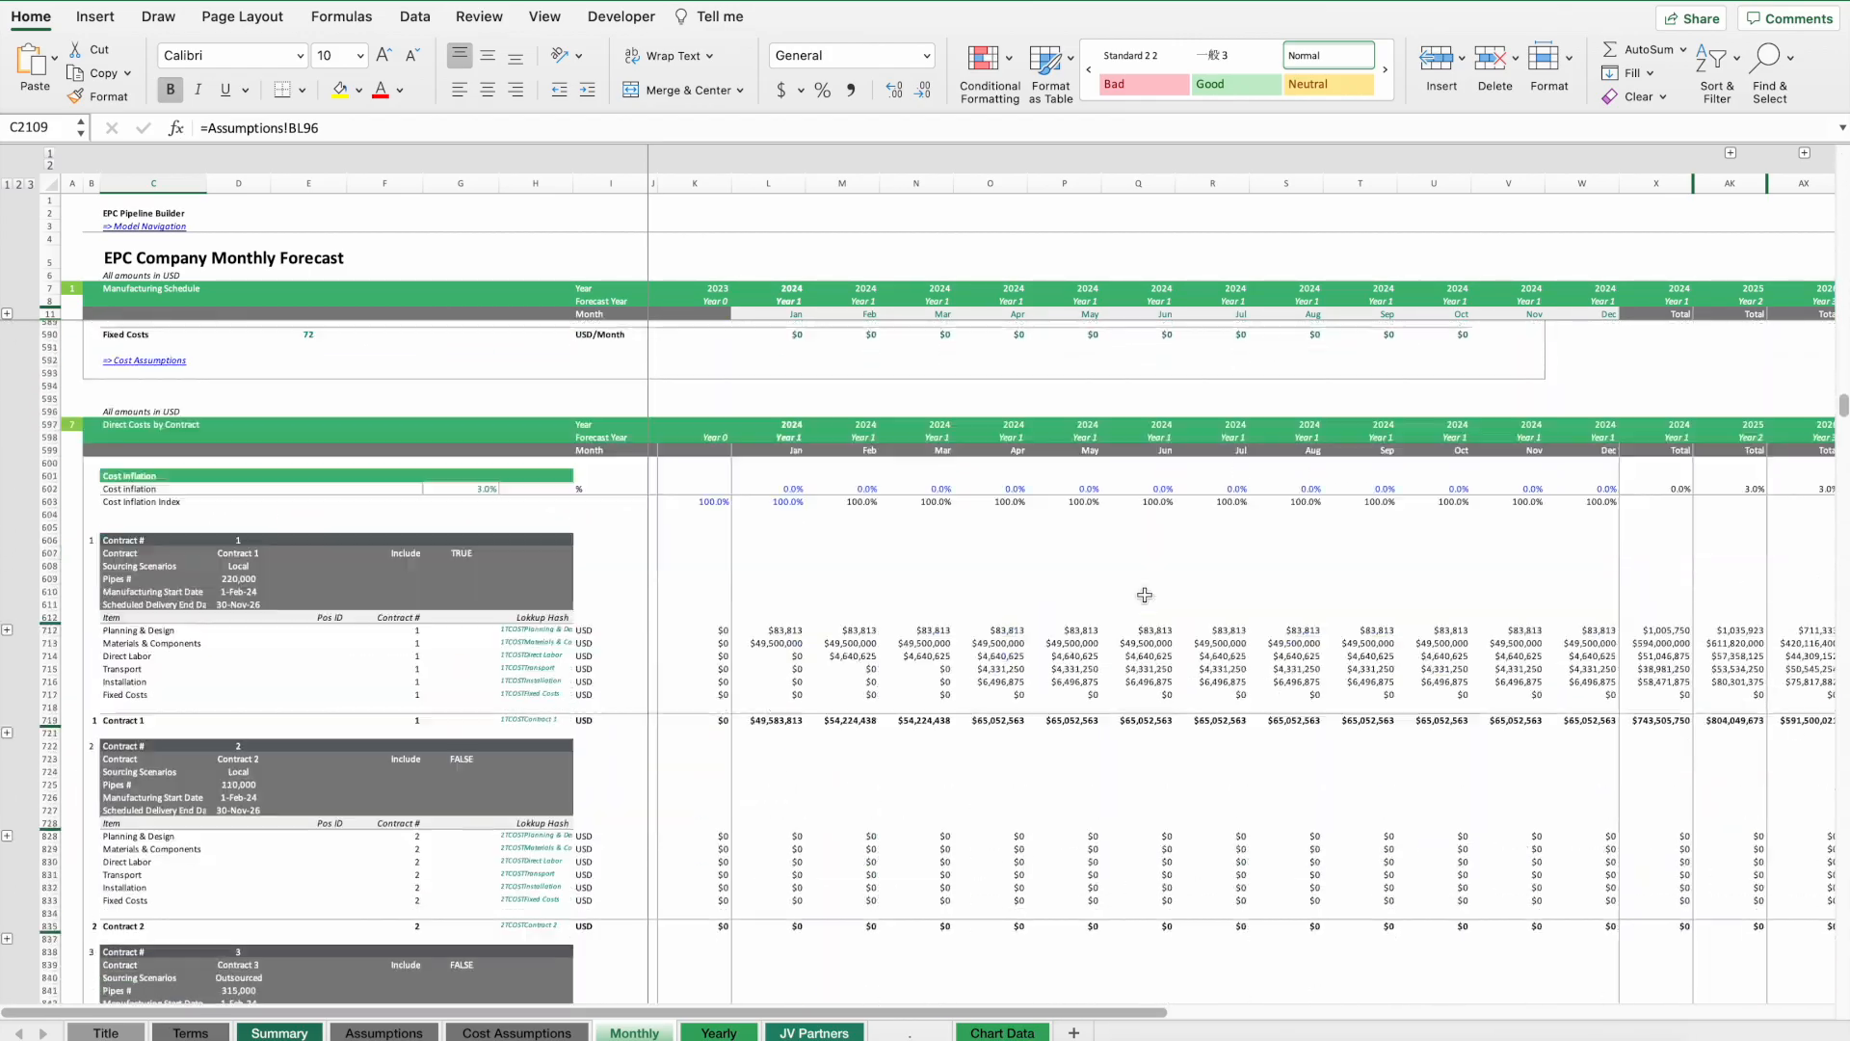
pyautogui.scroll(-20, 1183, 614)
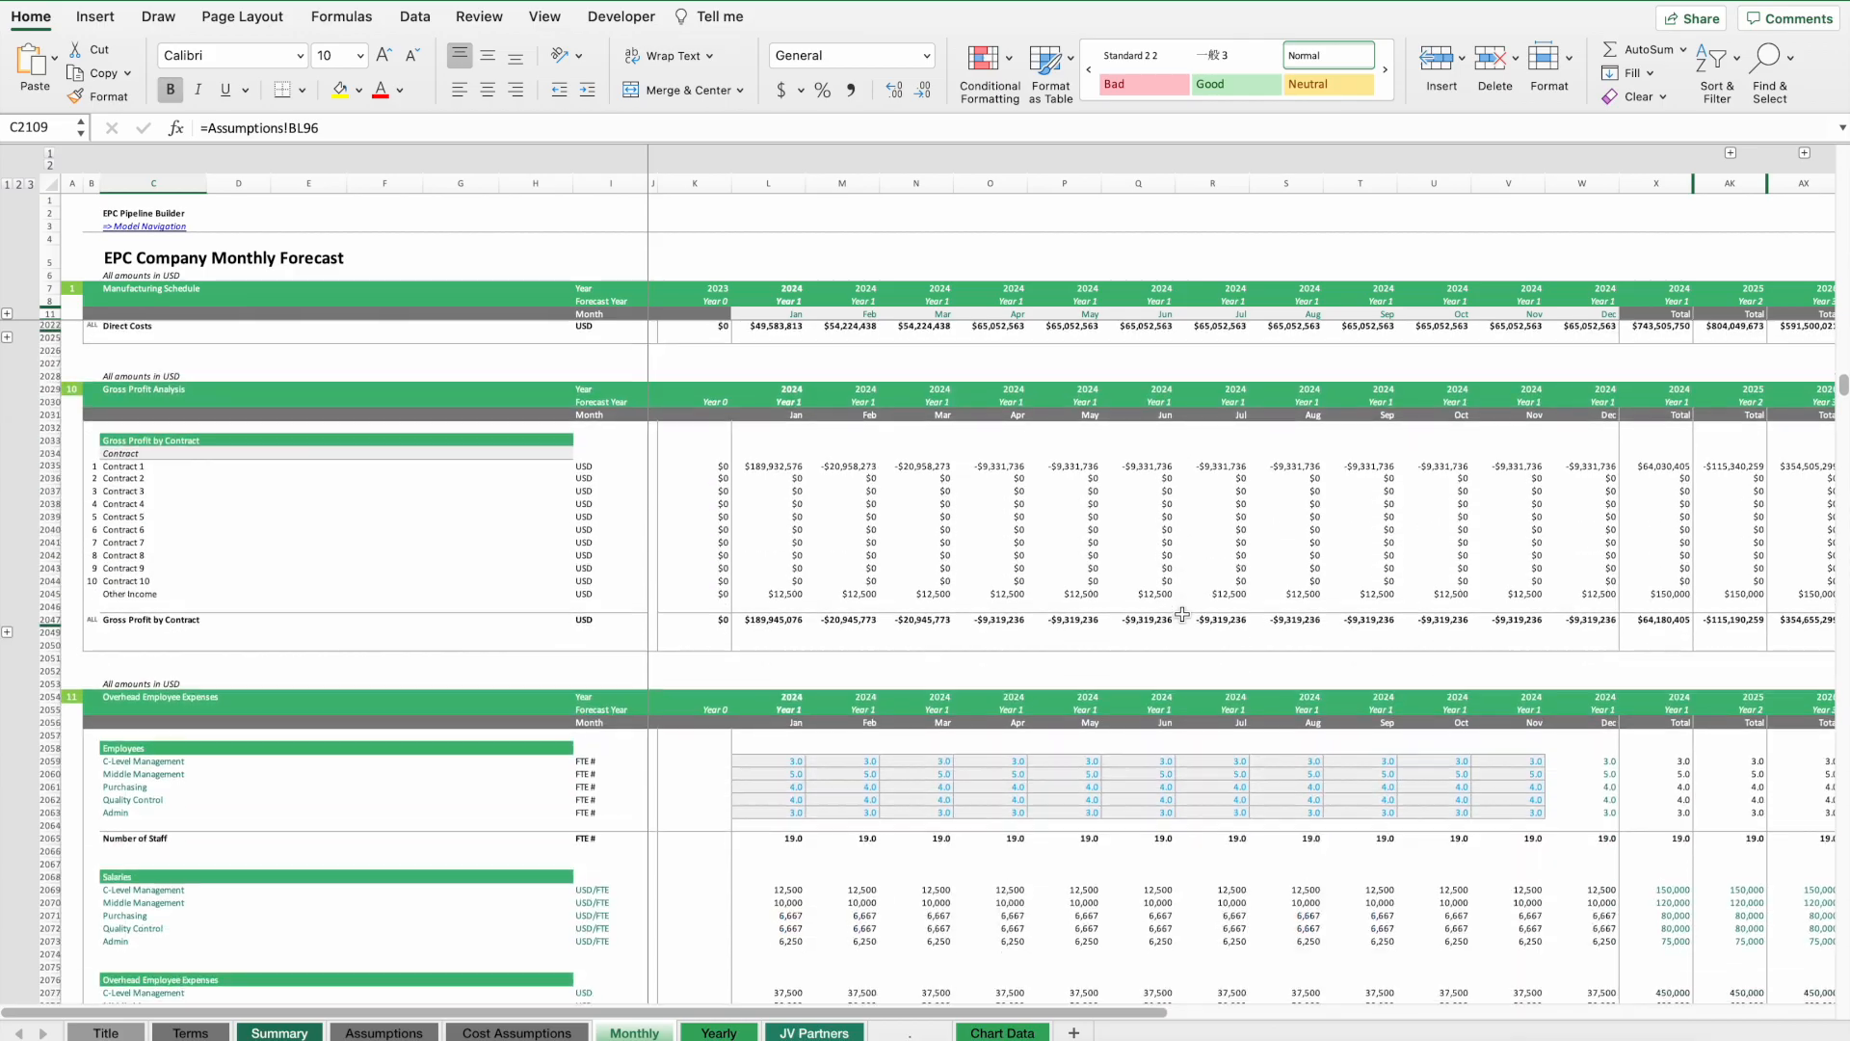
pyautogui.scroll(-20, 1183, 614)
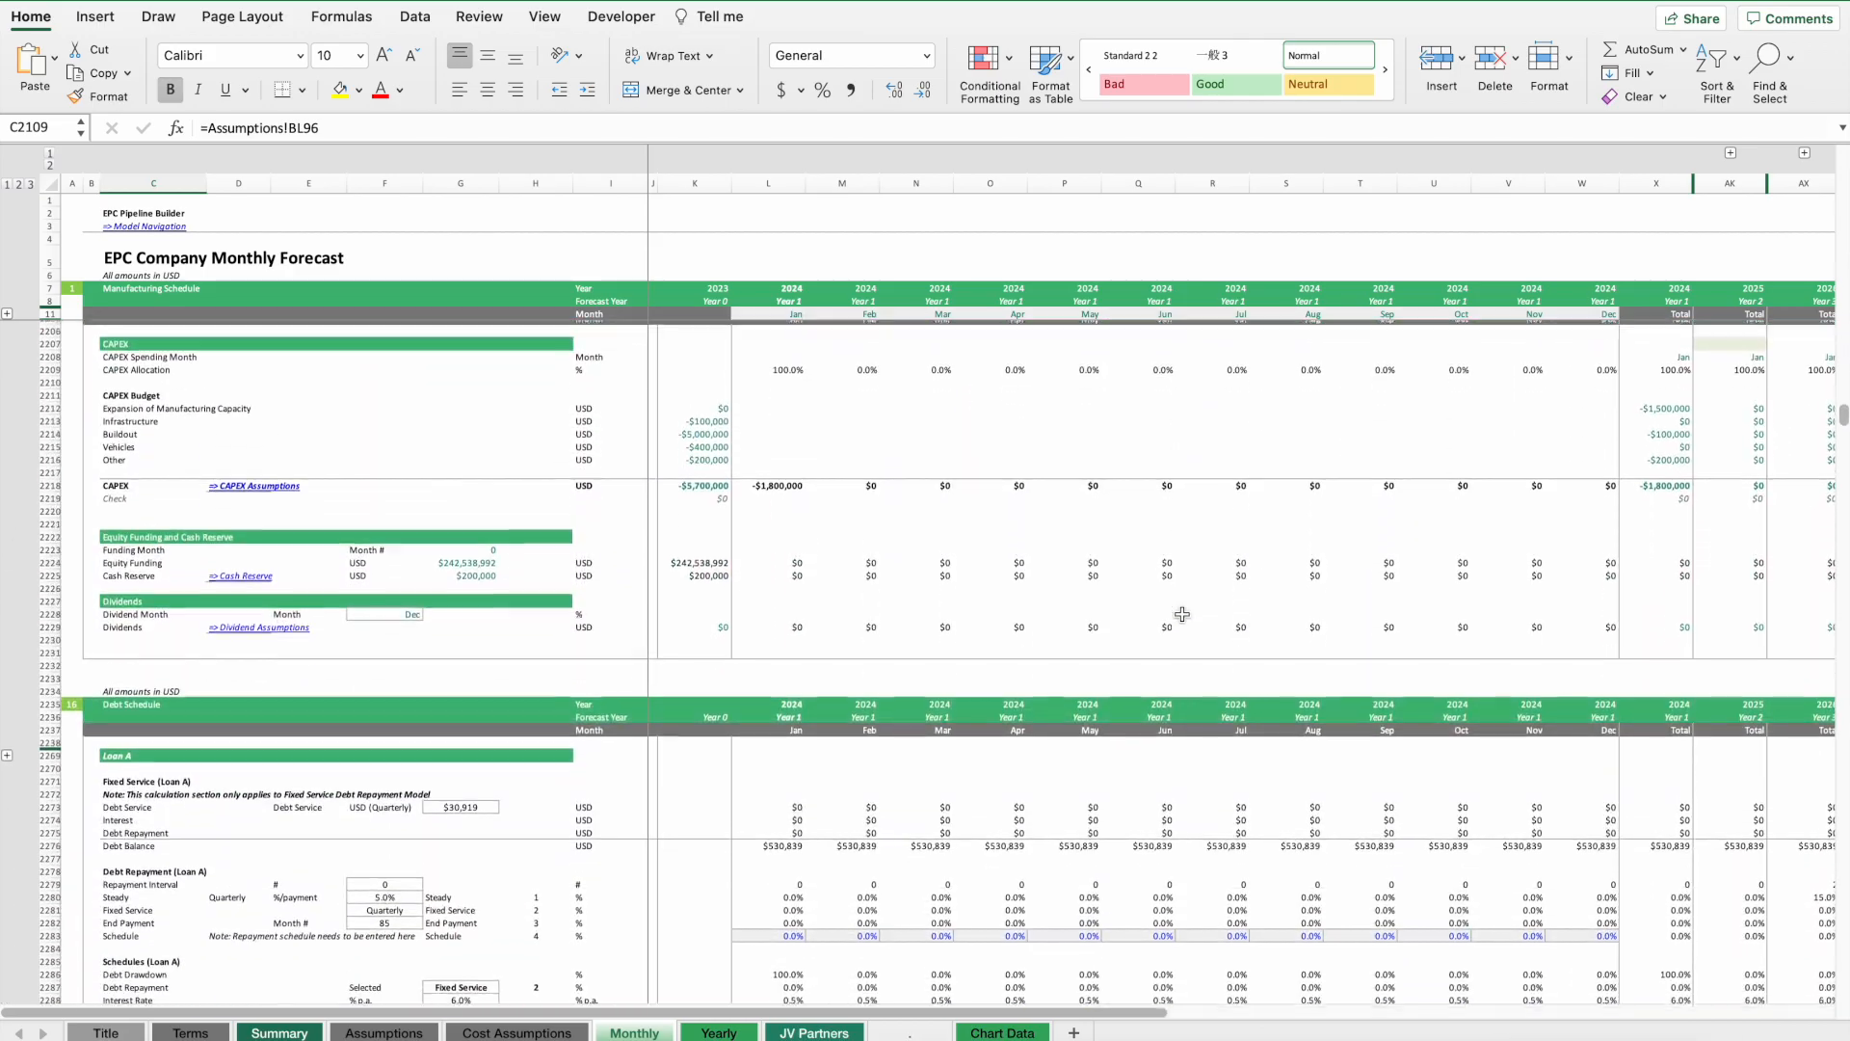
pyautogui.scroll(-20, 1182, 614)
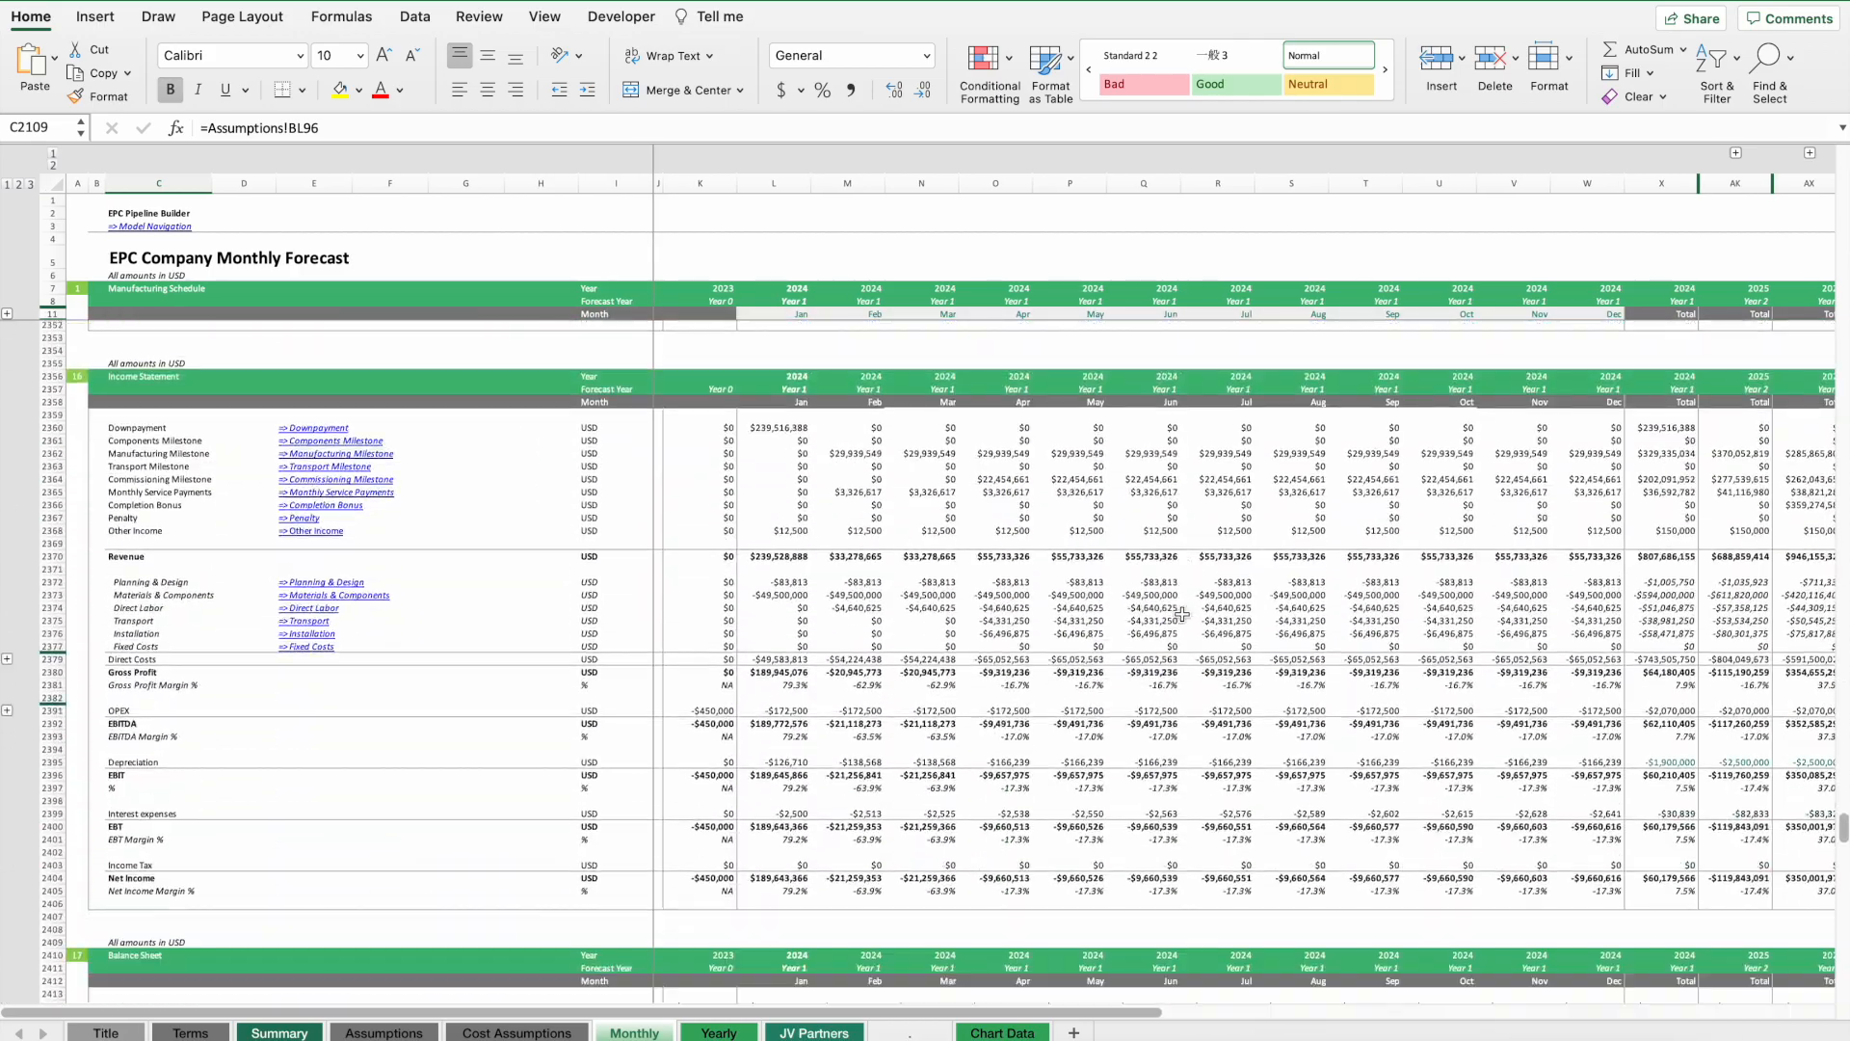
pyautogui.scroll(5, 1183, 614)
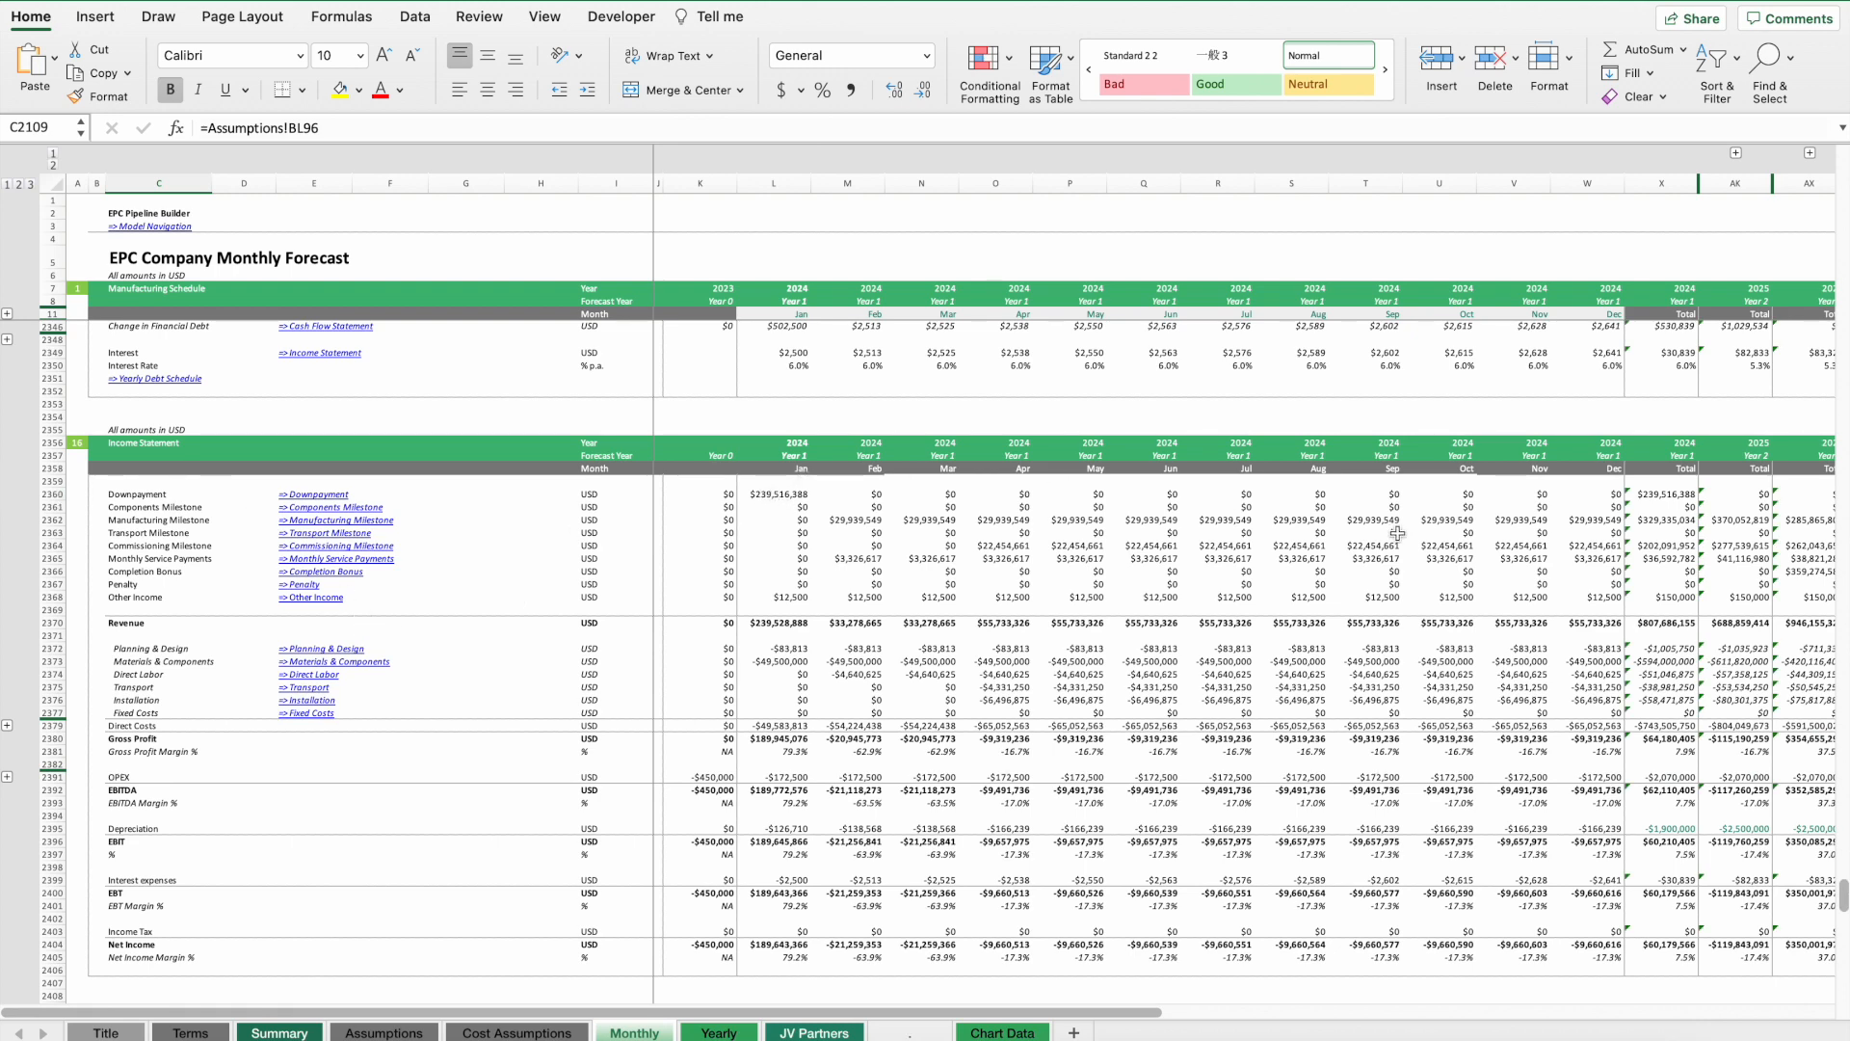
# Expand and collapse the 2025 monthly columns in the income tax section of the monthly forecast.
pyautogui.click(1736, 153)
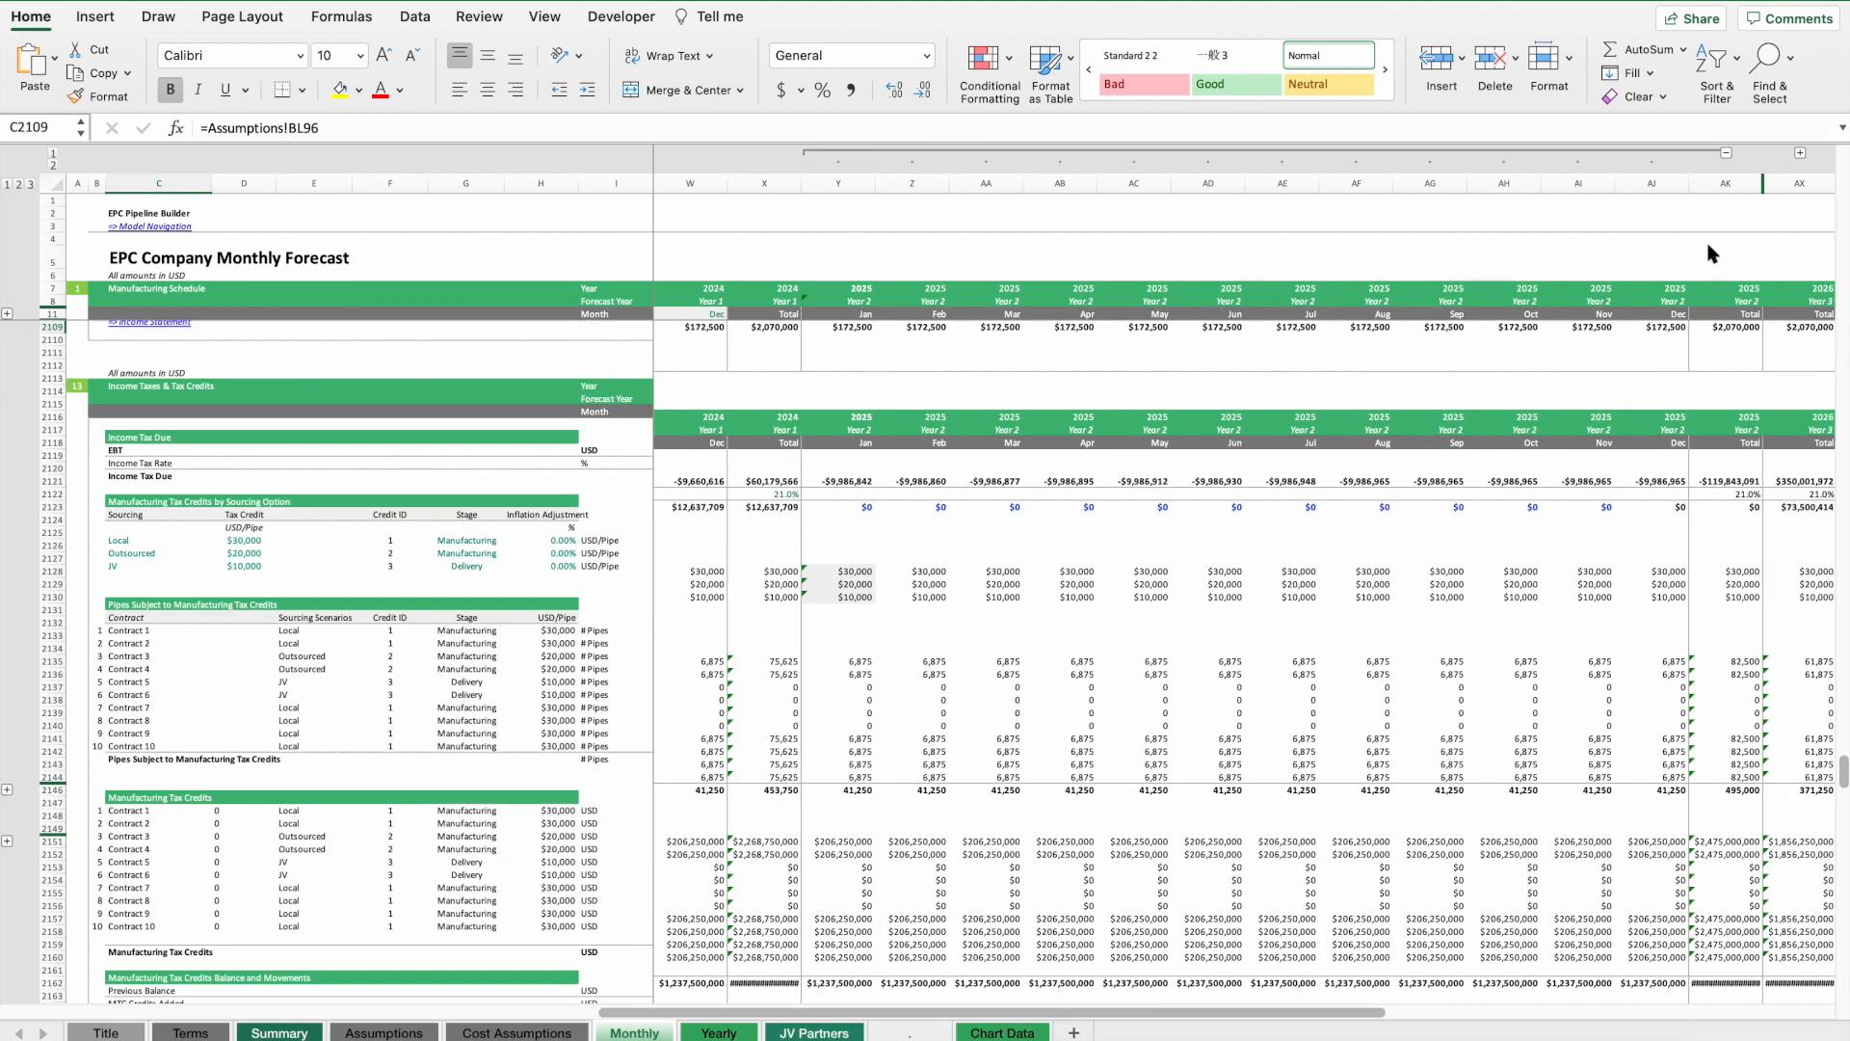
pyautogui.hscroll(8, 1163, 640)
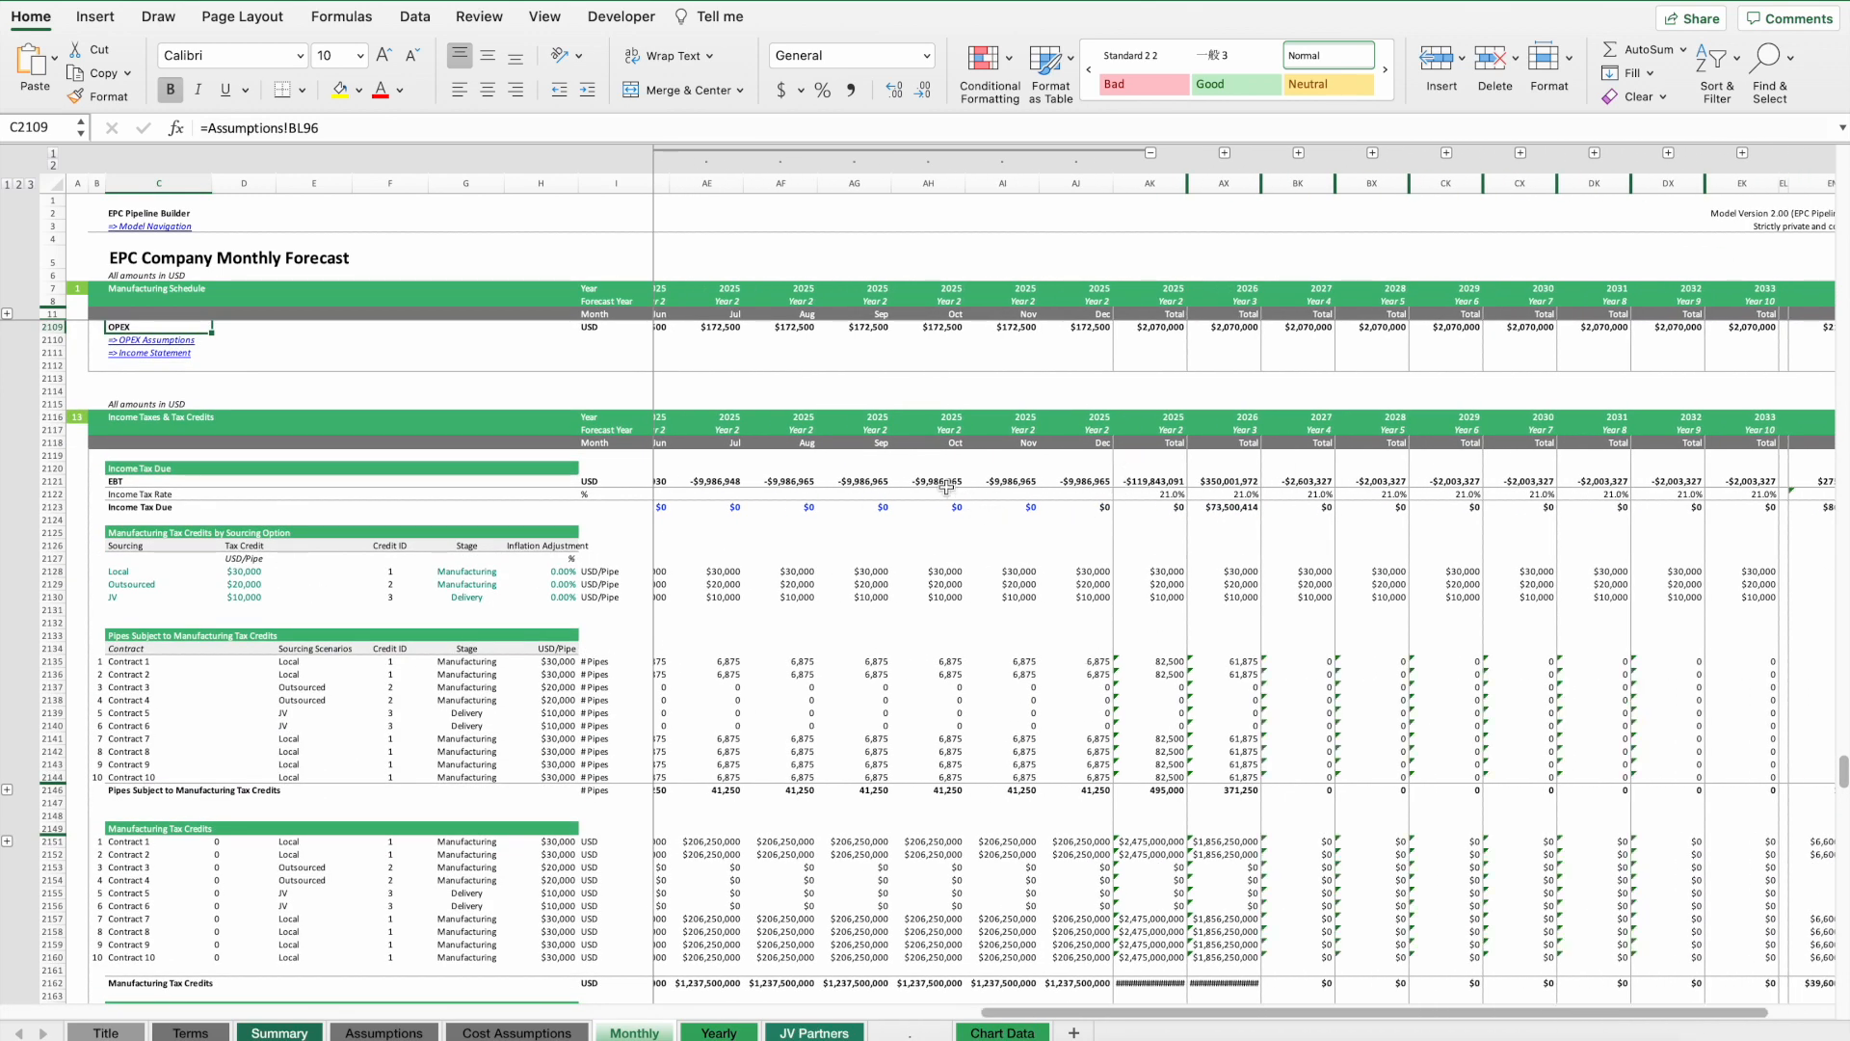
pyautogui.click(1200, 431)
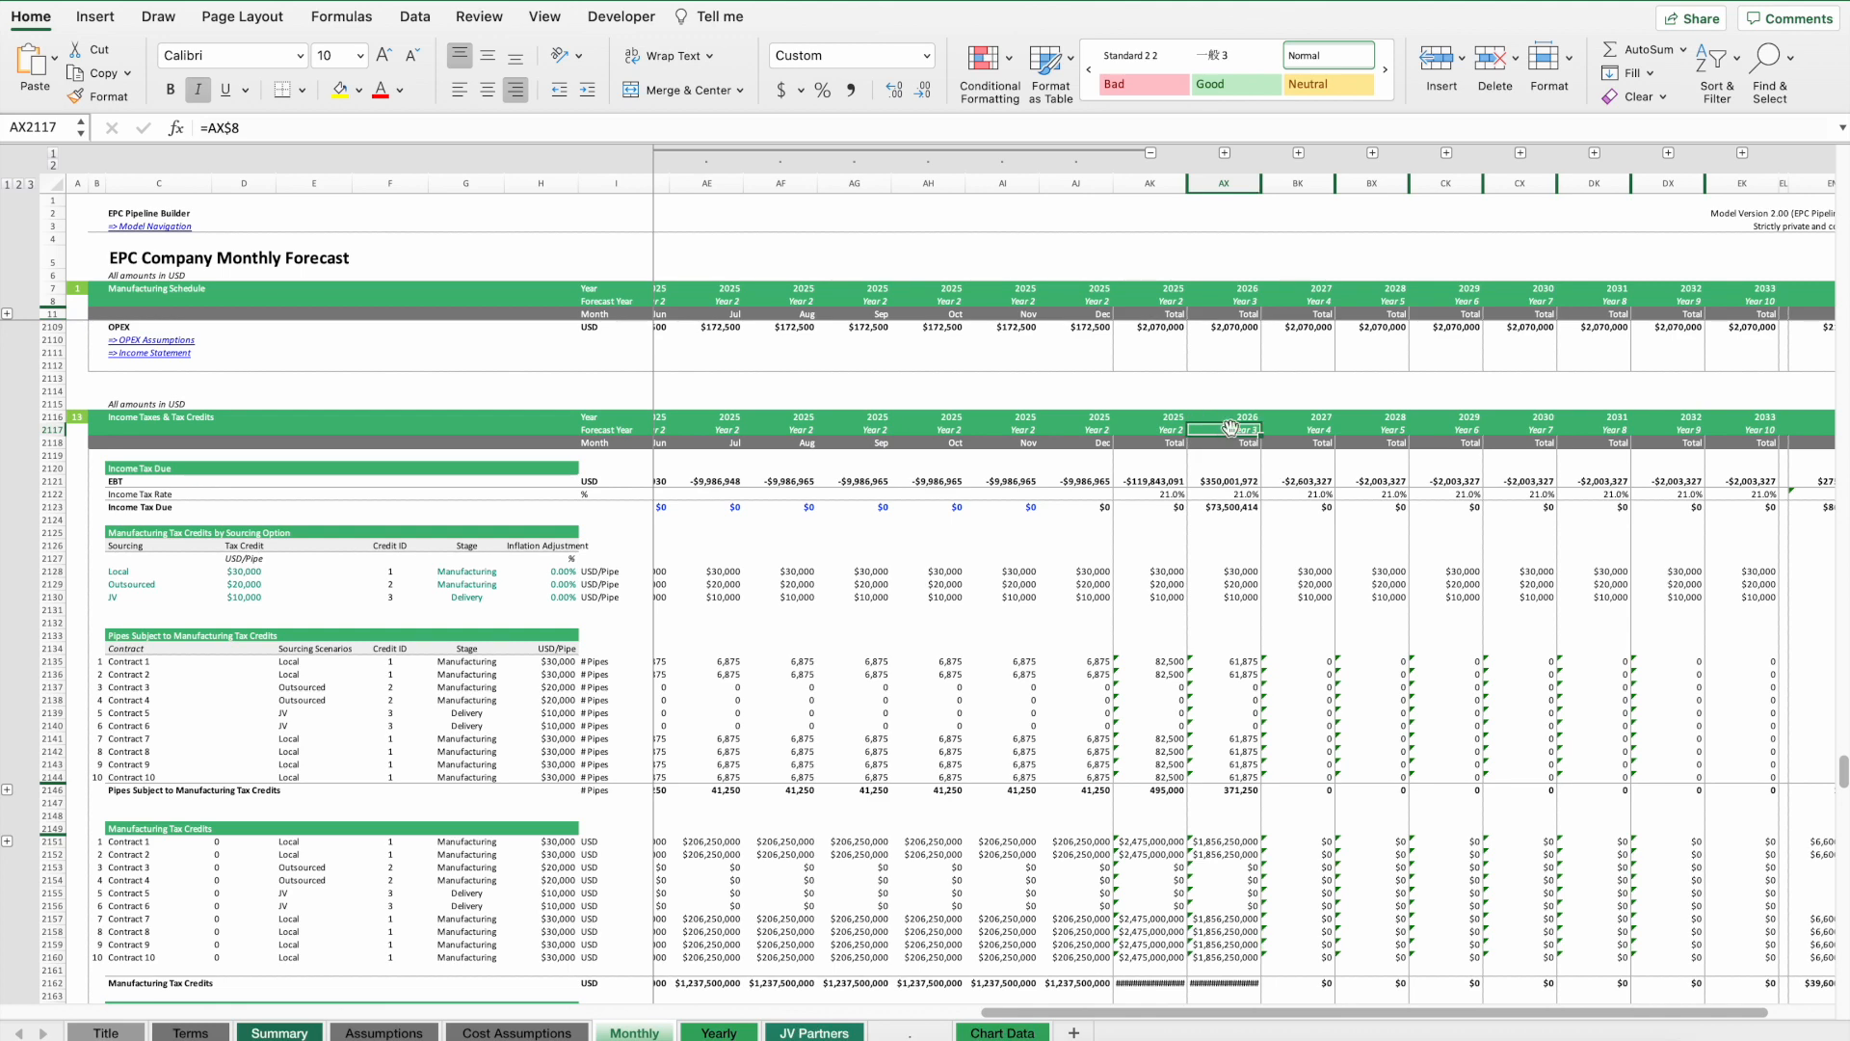
pyautogui.click(1150, 153)
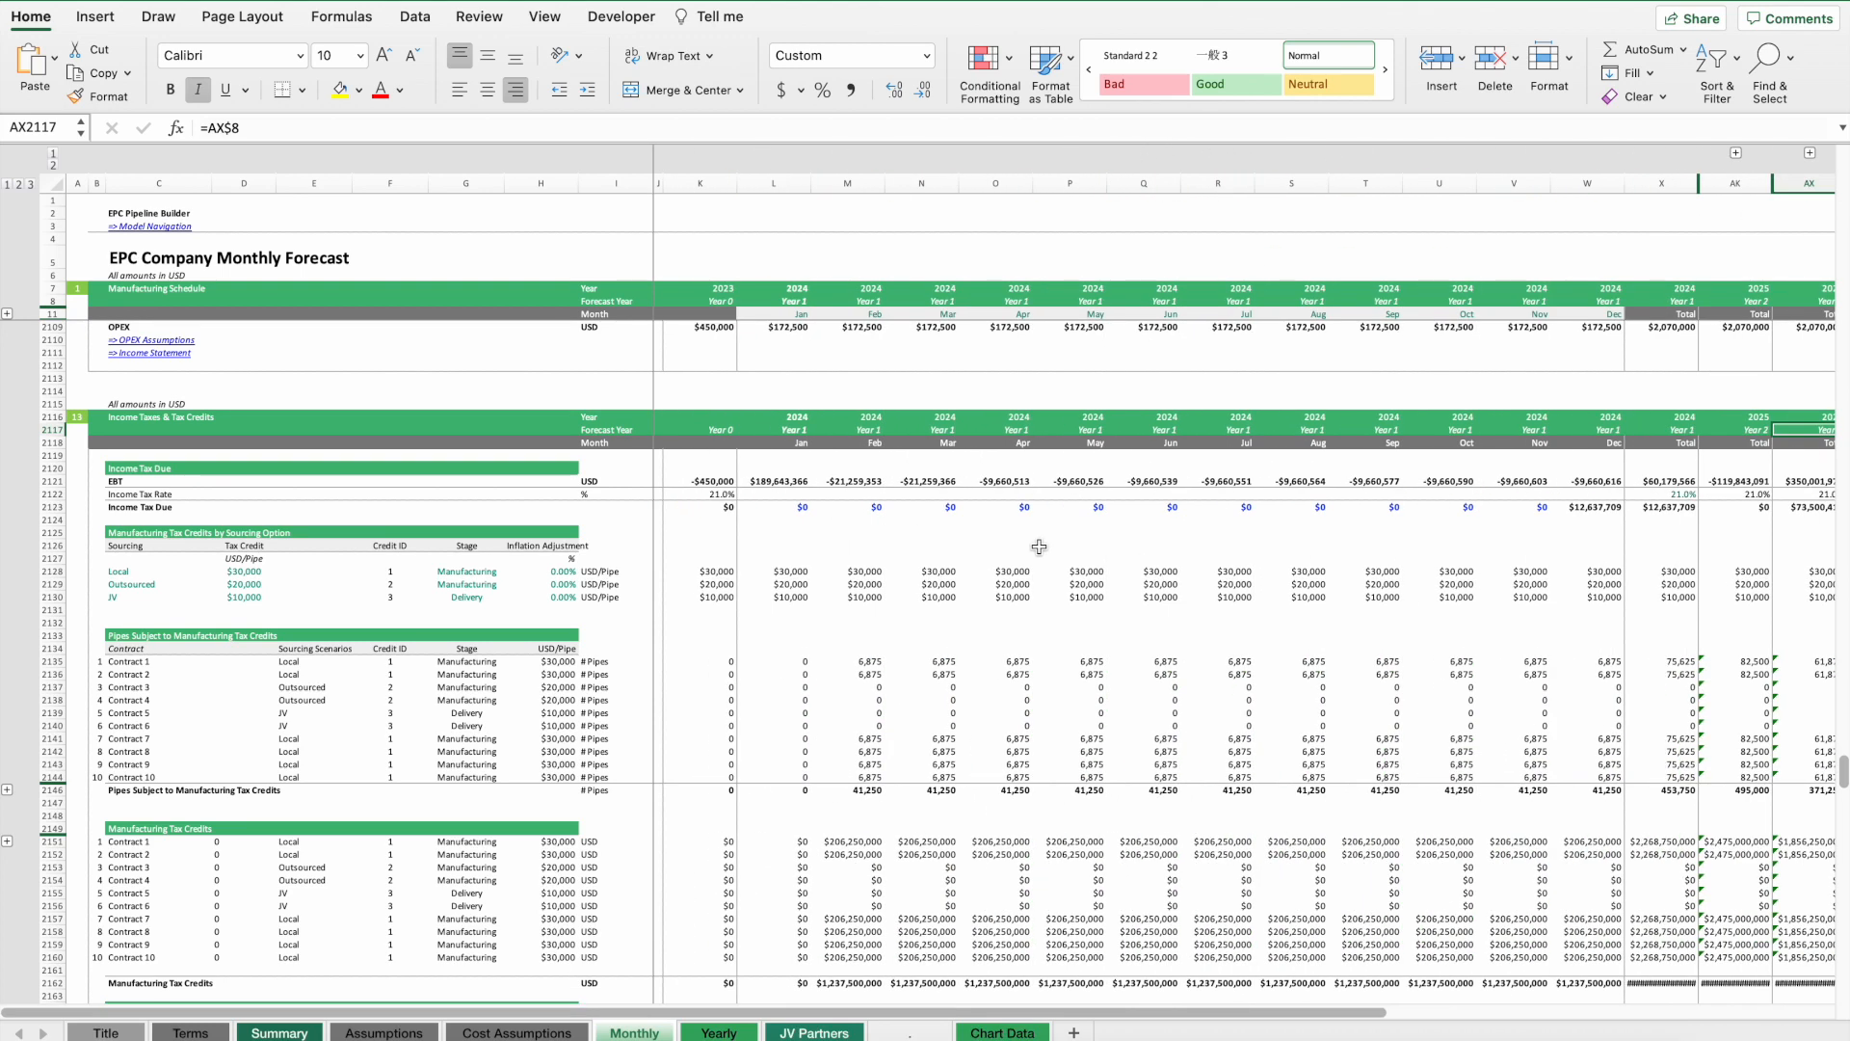
# Examine the monthly EBT, free cash flow, income statement and cash flow statement rows.
pyautogui.click(868, 481)
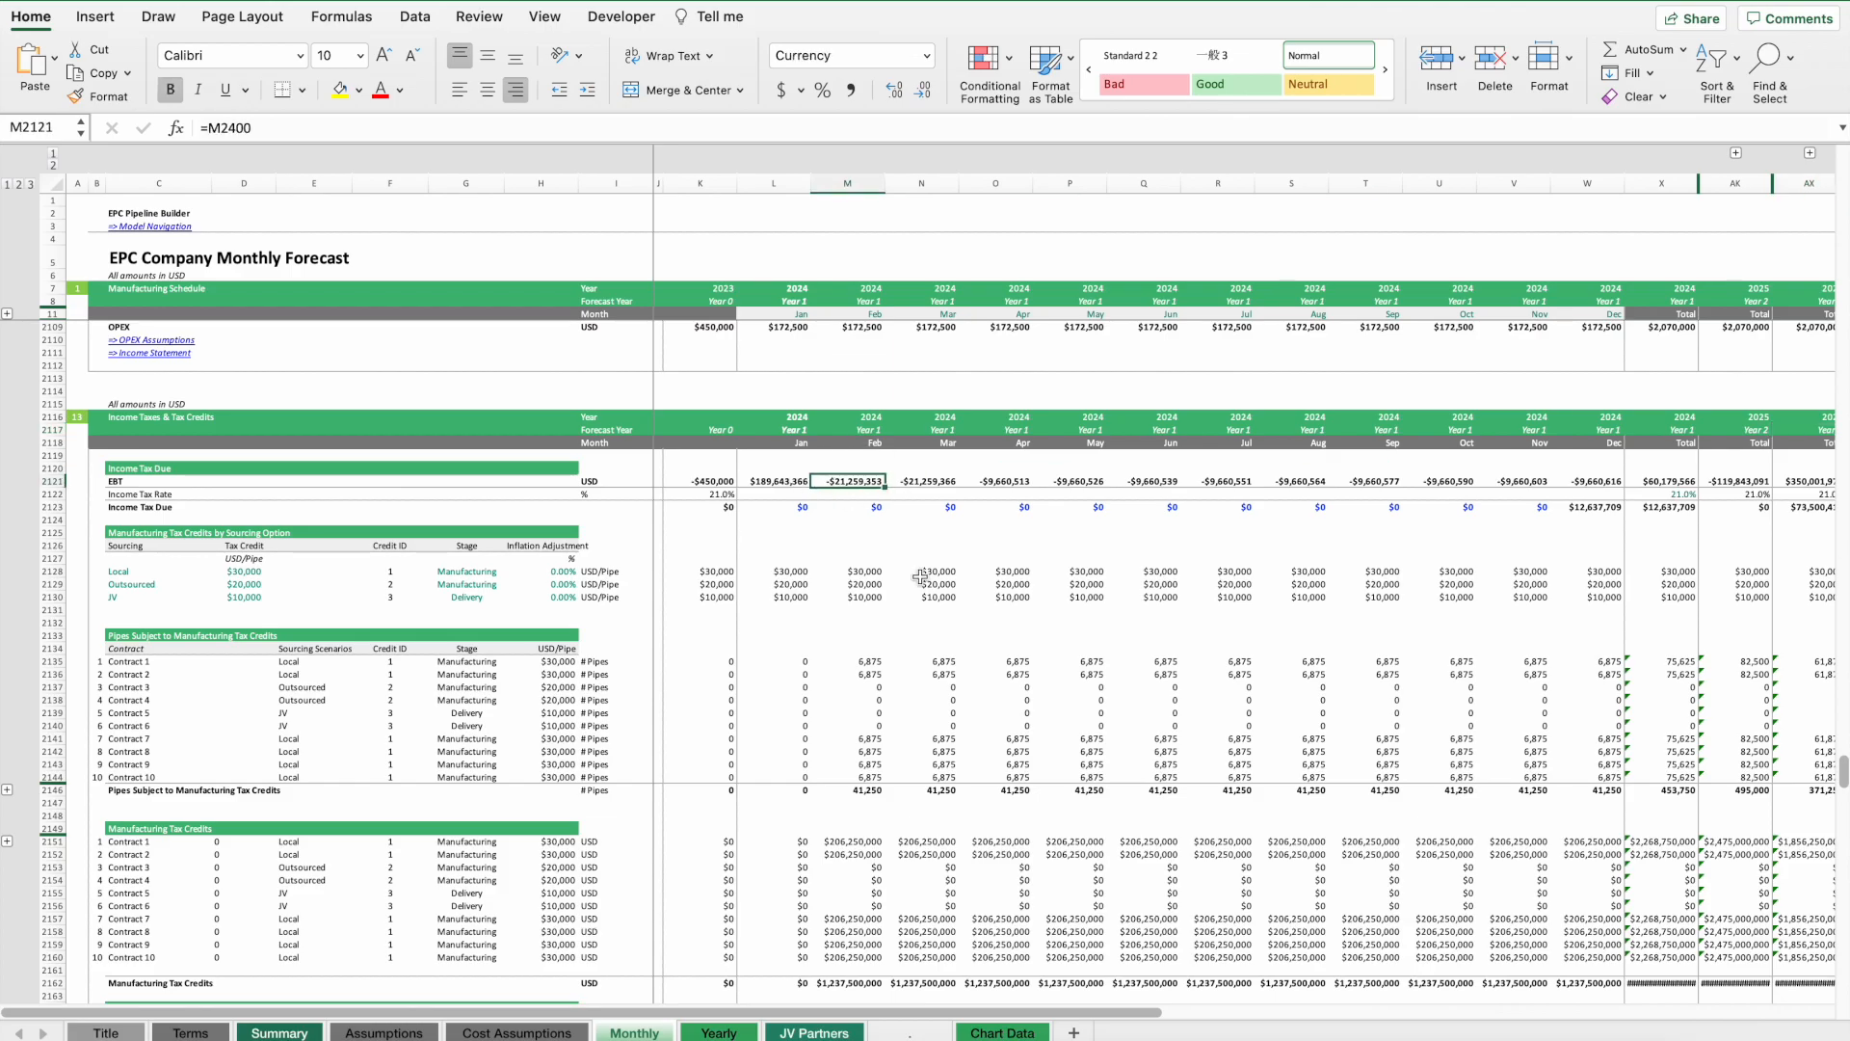
pyautogui.scroll(-20, 921, 576)
pyautogui.scroll(10, 921, 577)
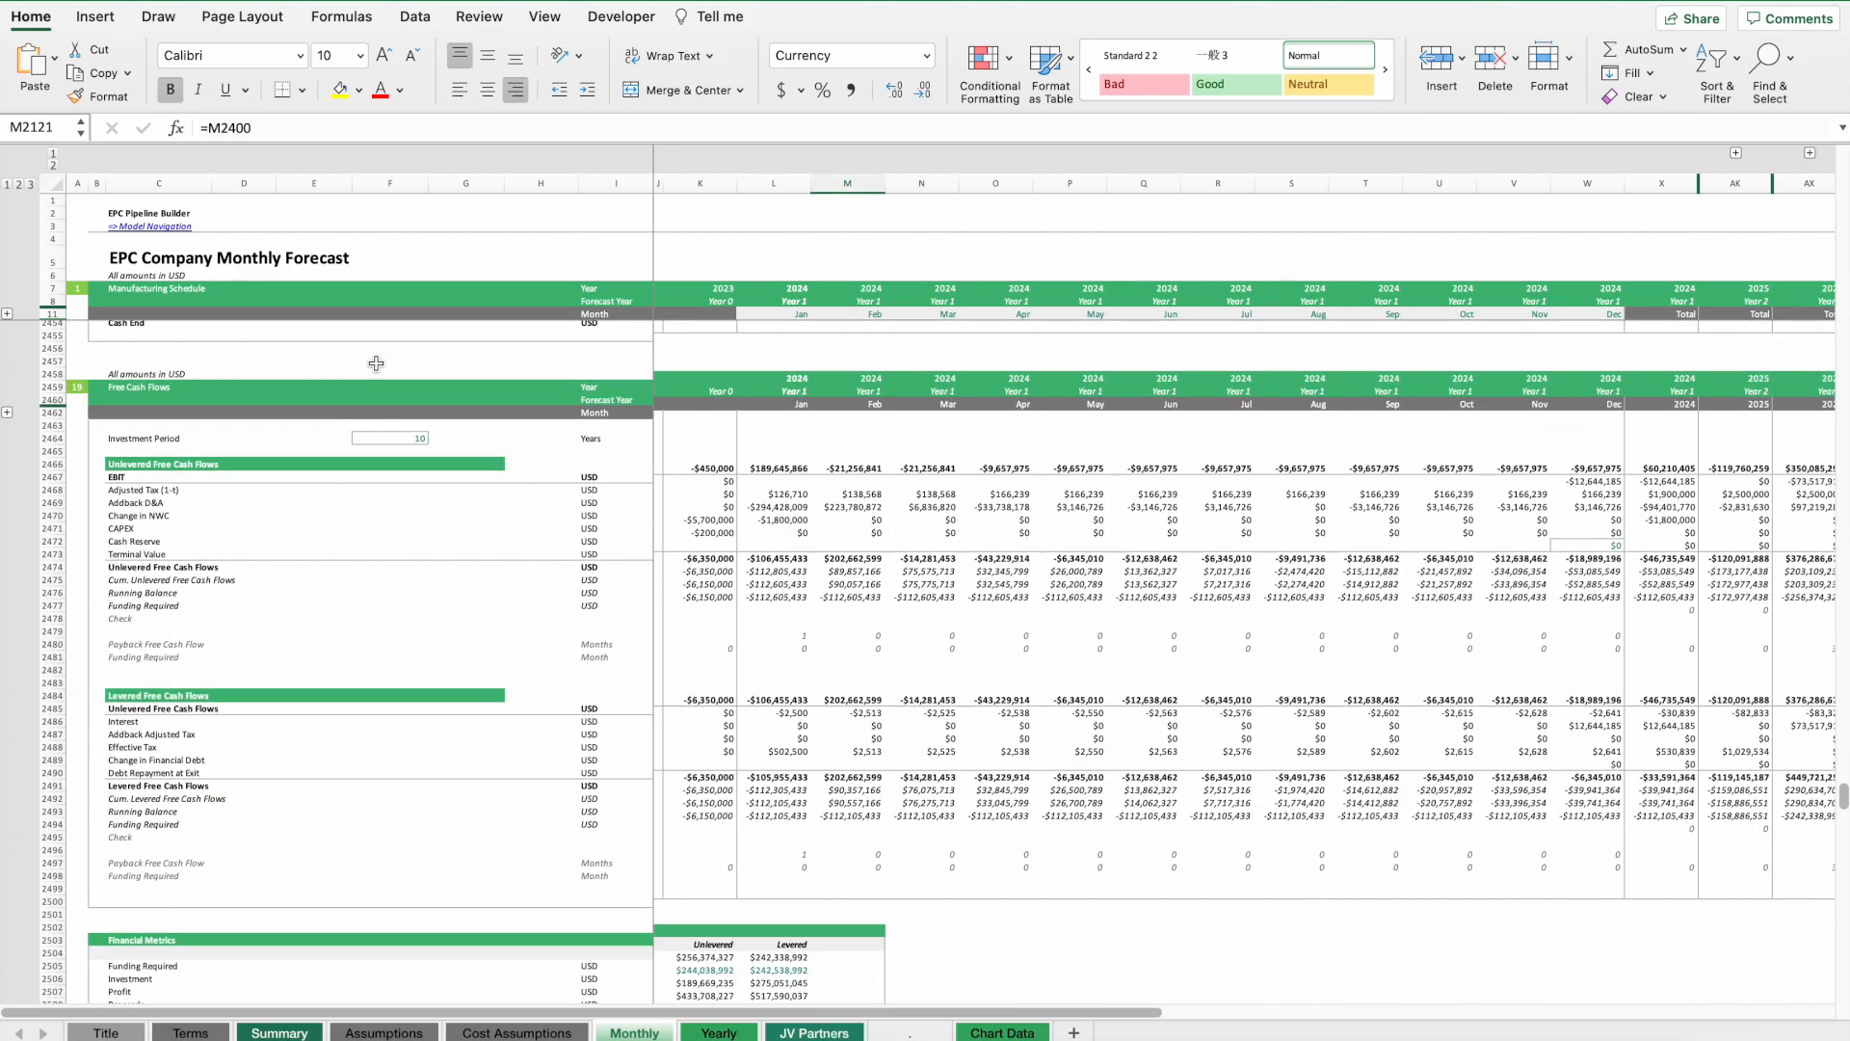
pyautogui.scroll(5, 911, 618)
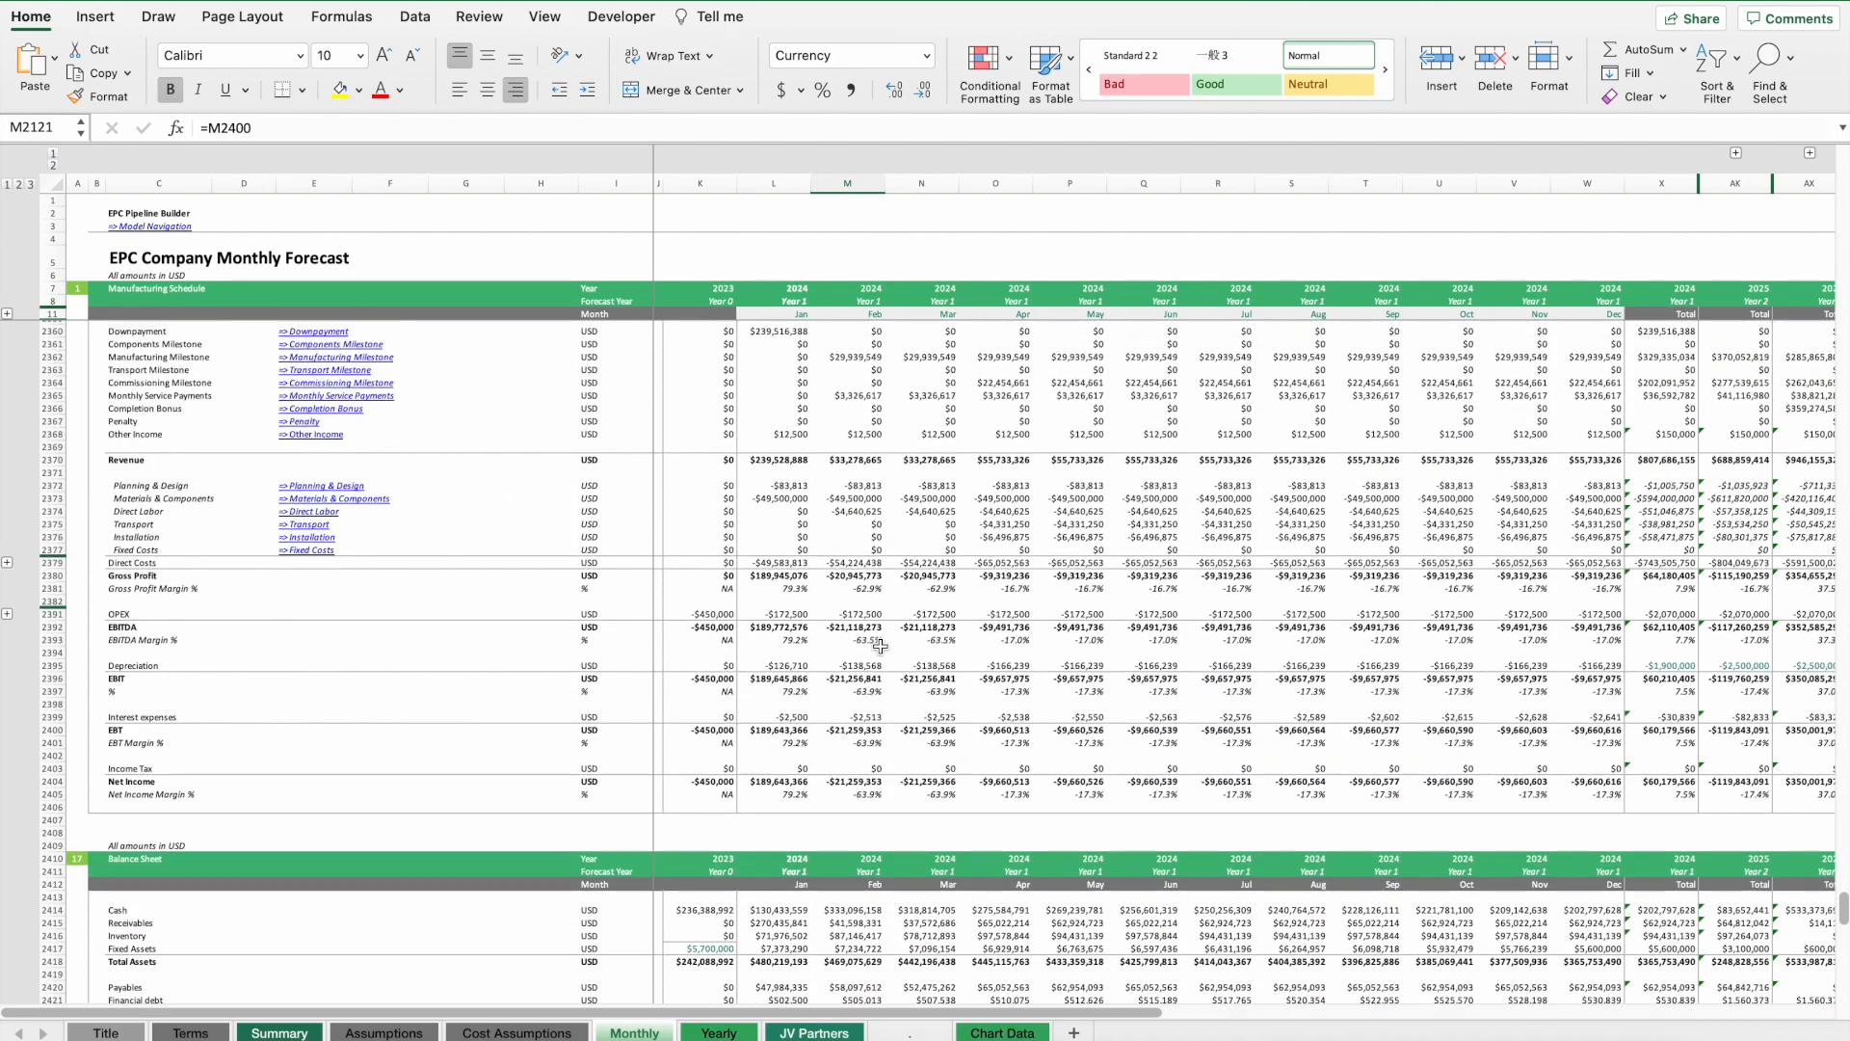
pyautogui.scroll(-20, 883, 811)
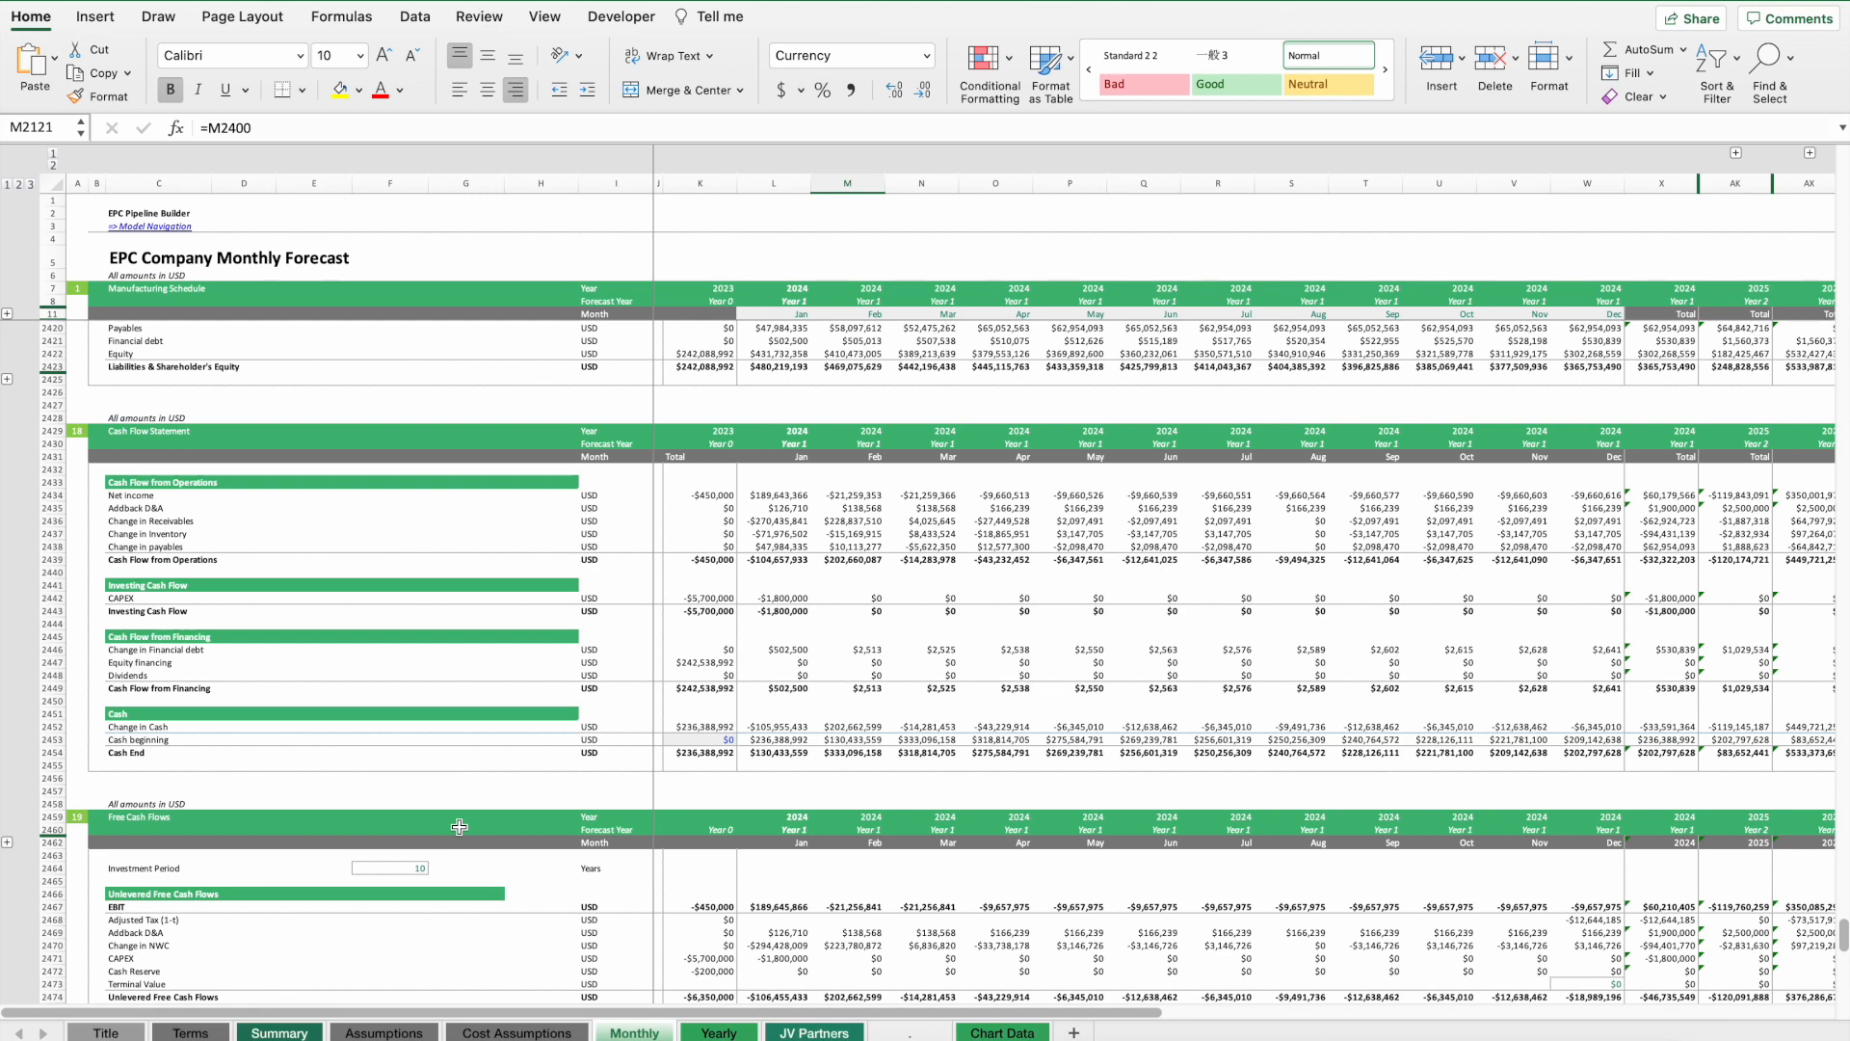
pyautogui.scroll(3, 538, 649)
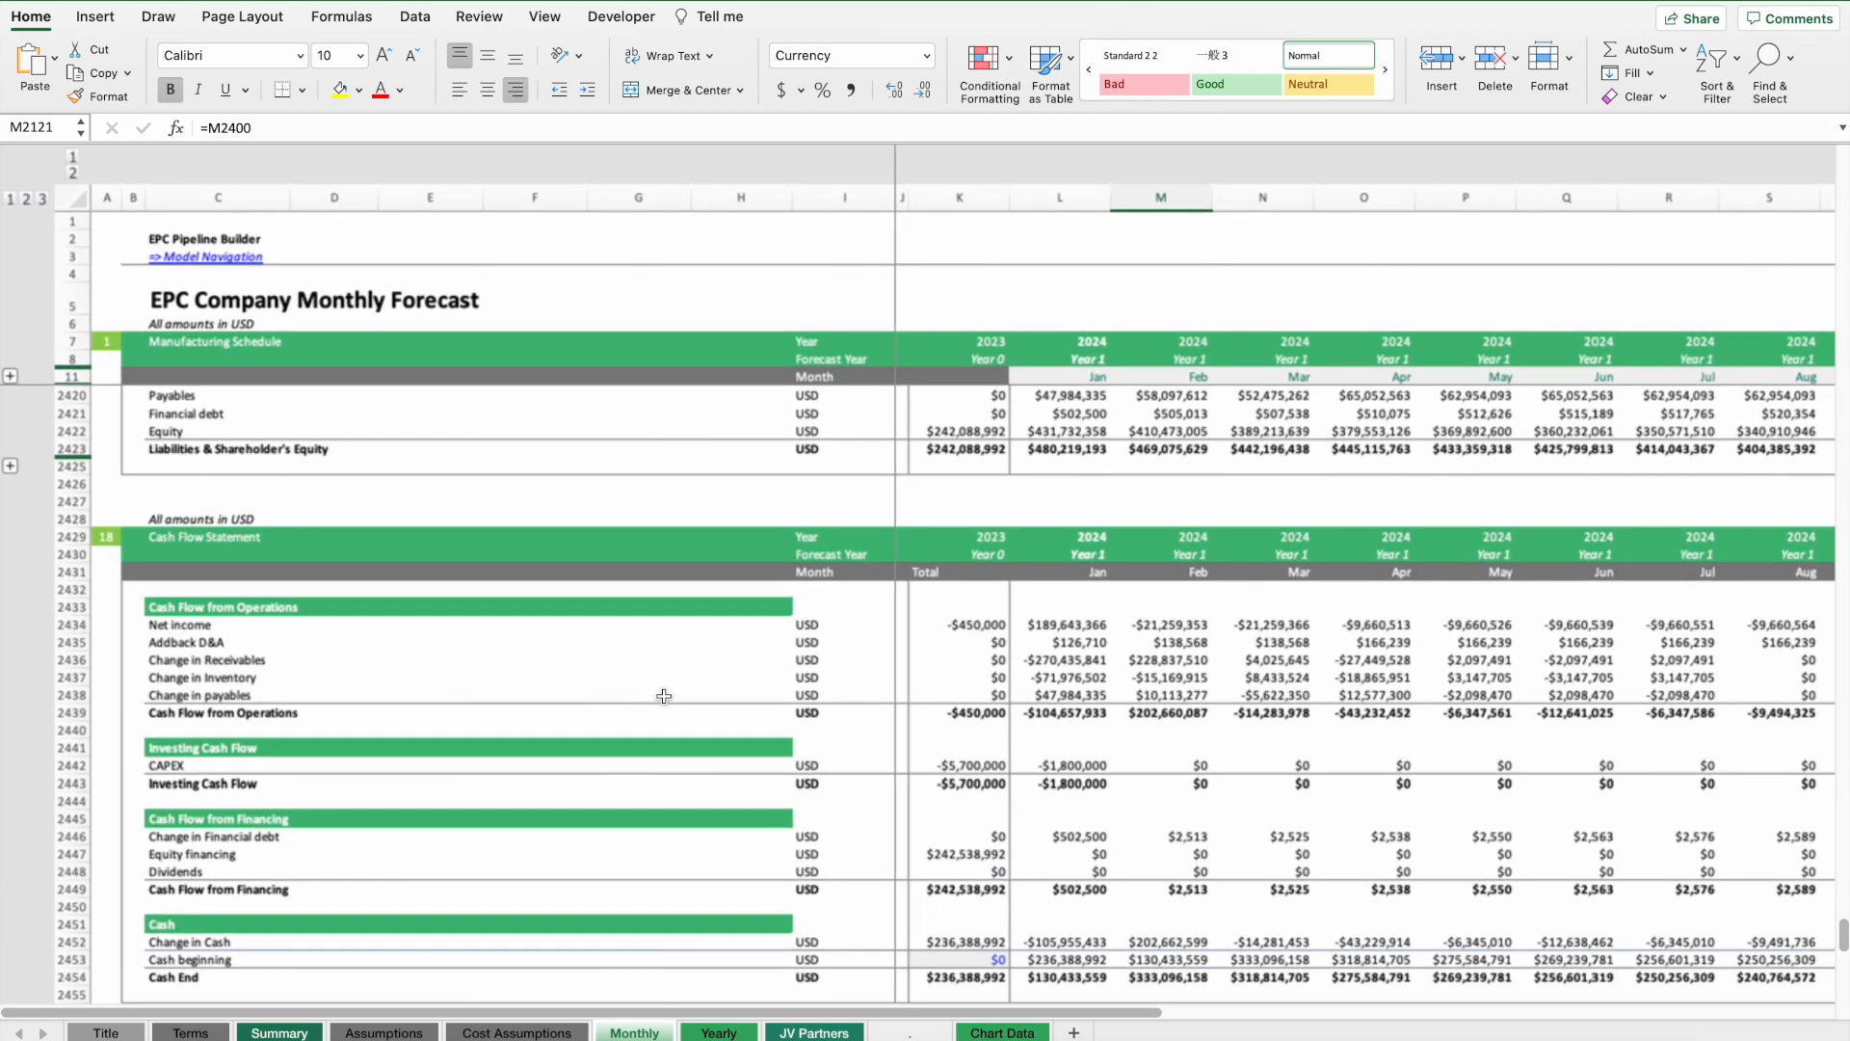
pyautogui.scroll(-5, 706, 685)
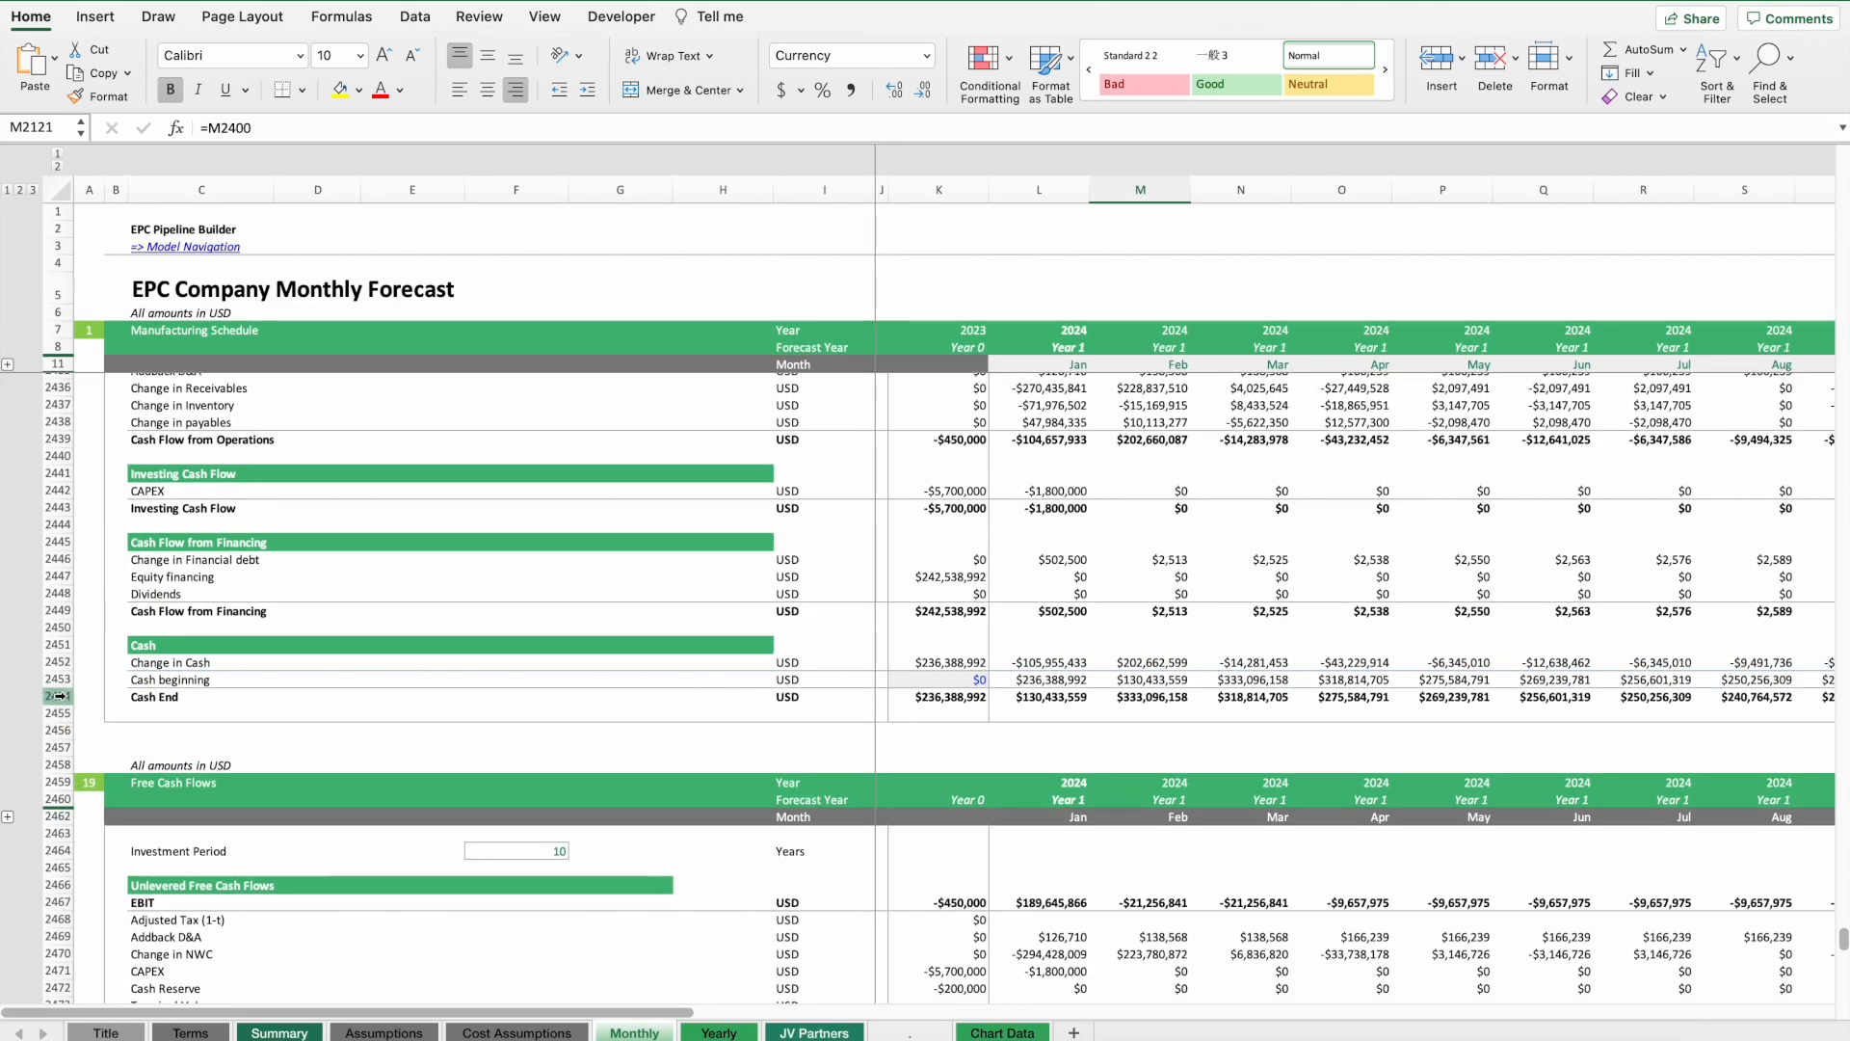
pyautogui.click(56, 696)
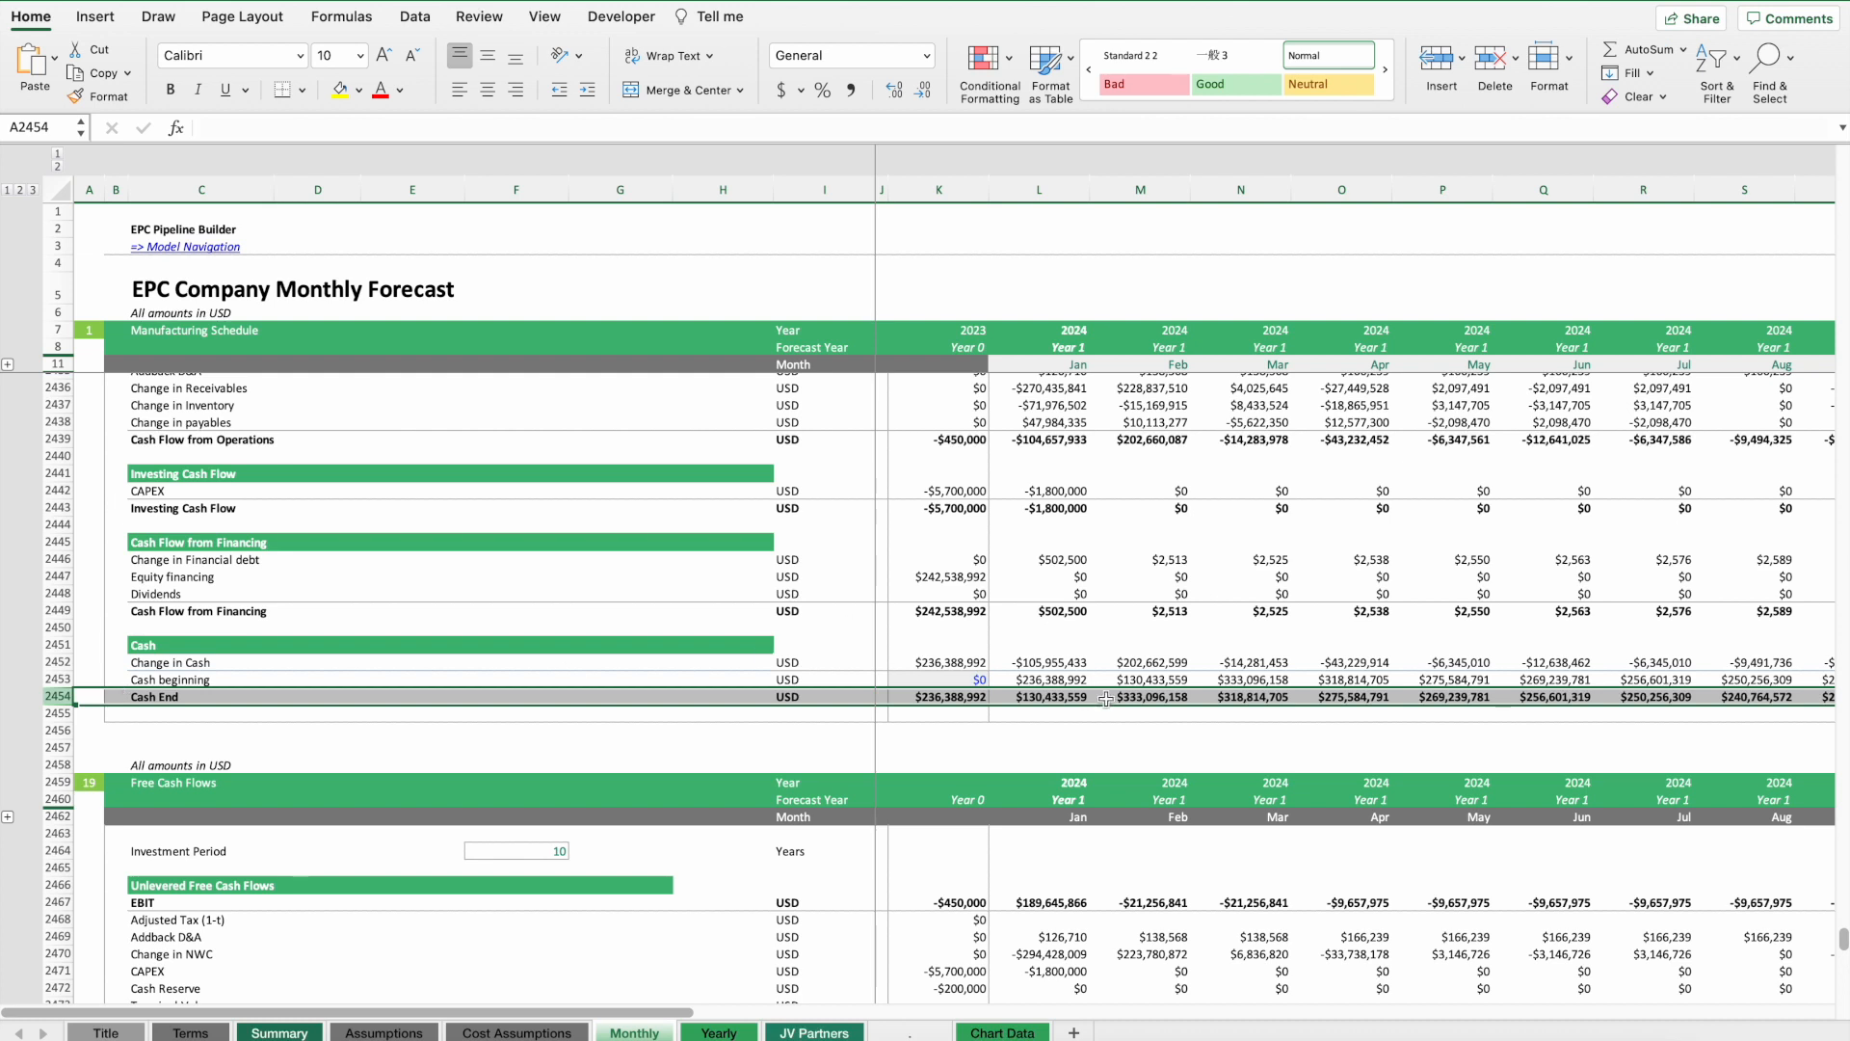
pyautogui.scroll(5, 1115, 693)
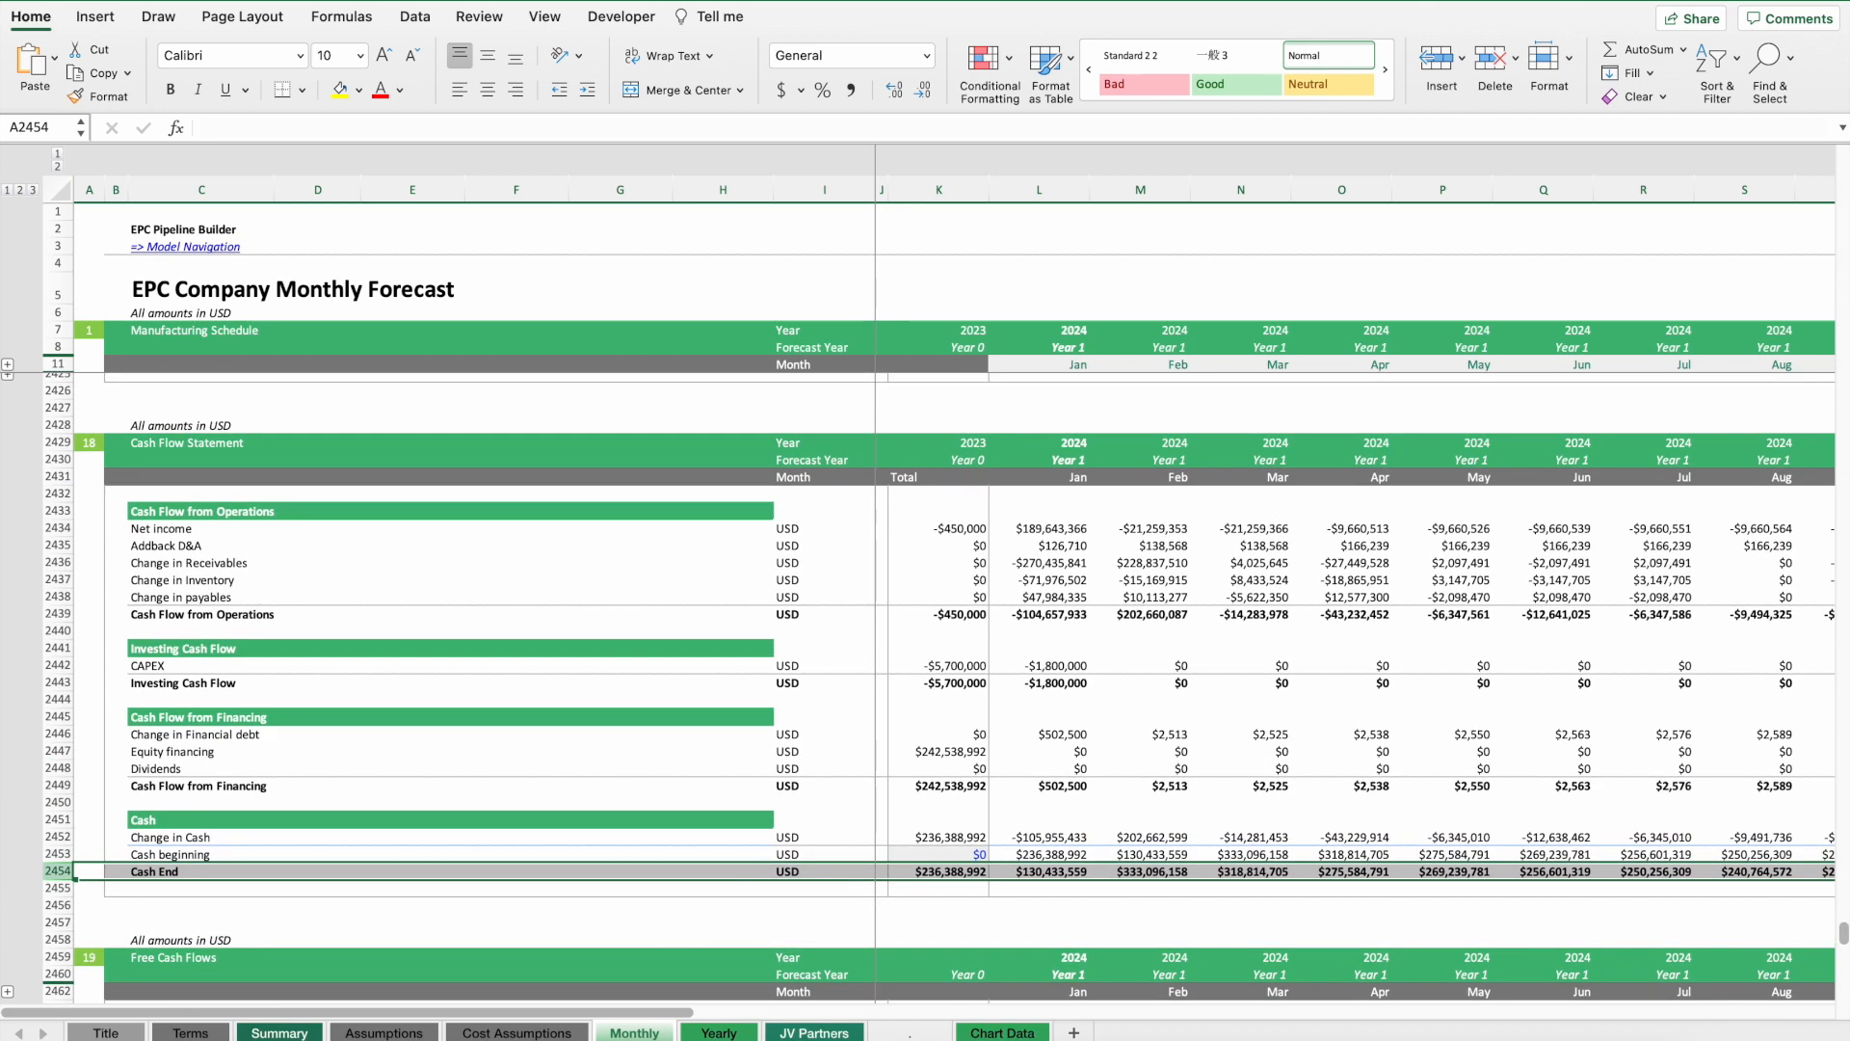
# Open the Yearly forecast and select the 2024 to 2026 downpayment revenues.
pyautogui.click(730, 1033)
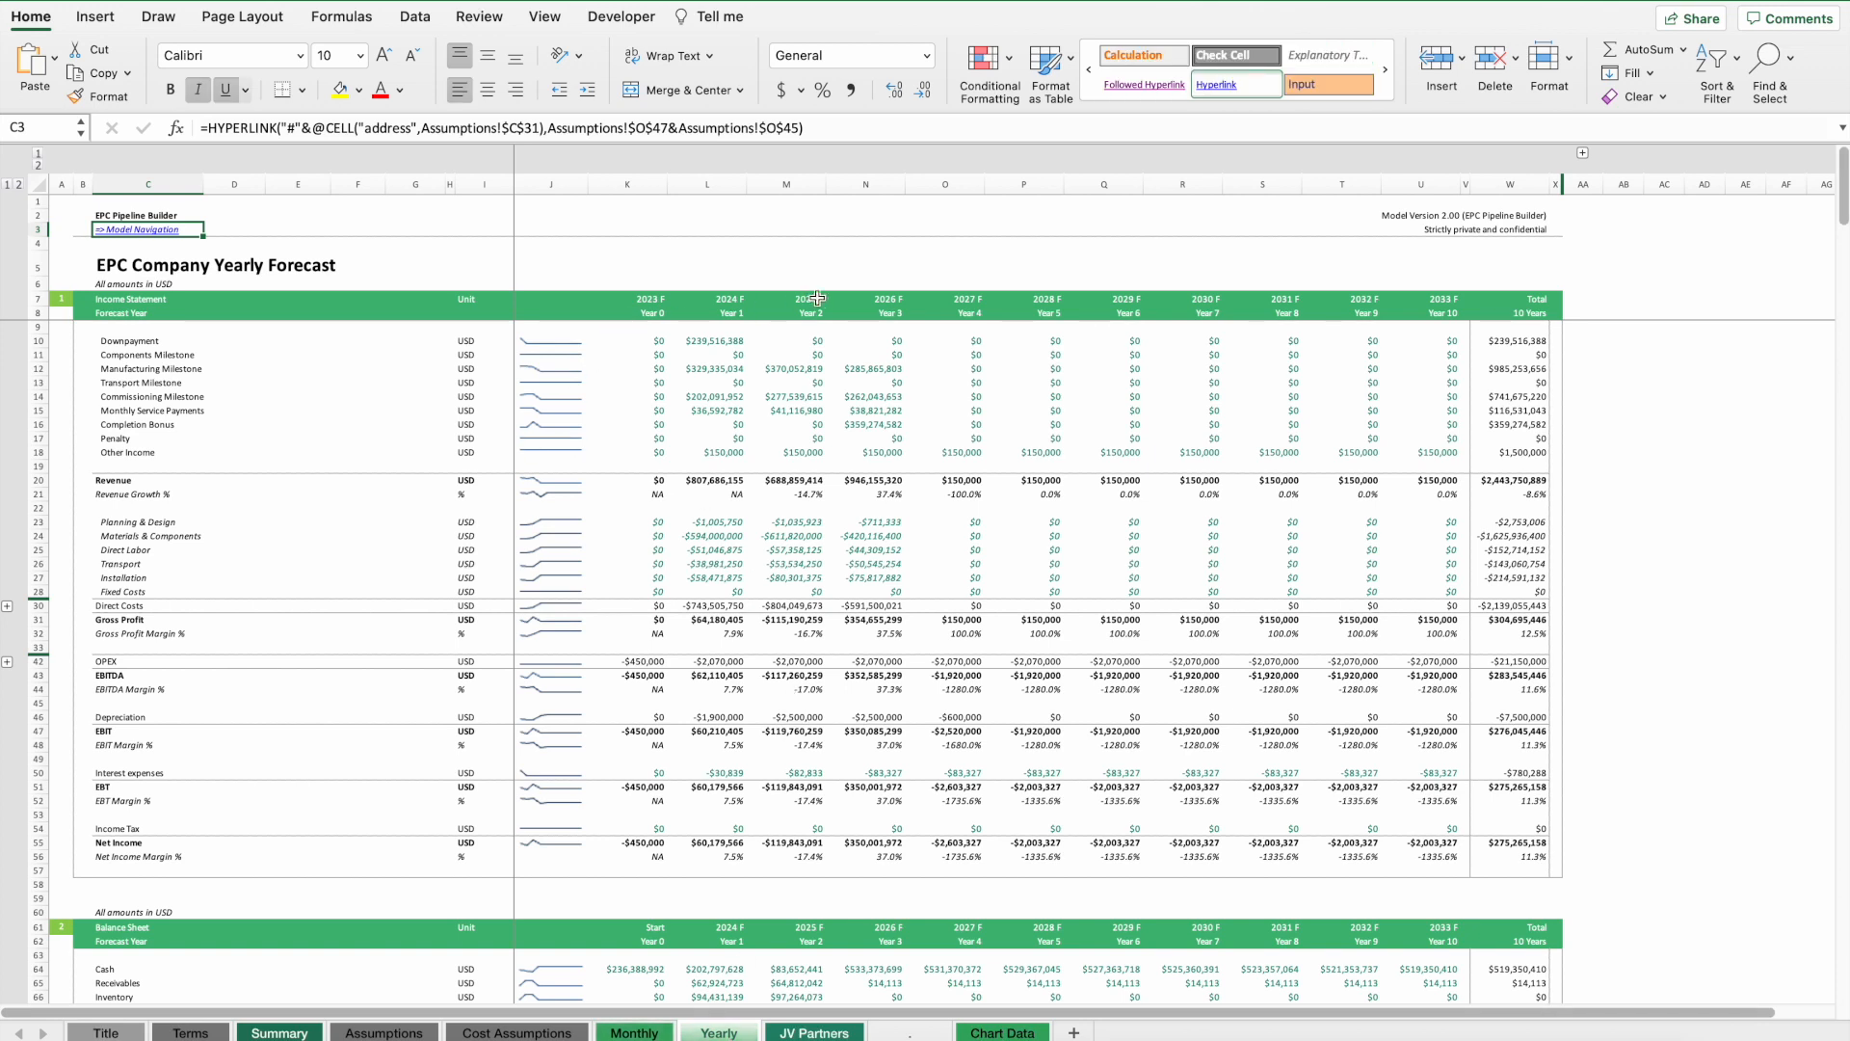
pyautogui.moveTo(705, 342); pyautogui.dragTo(871, 341)
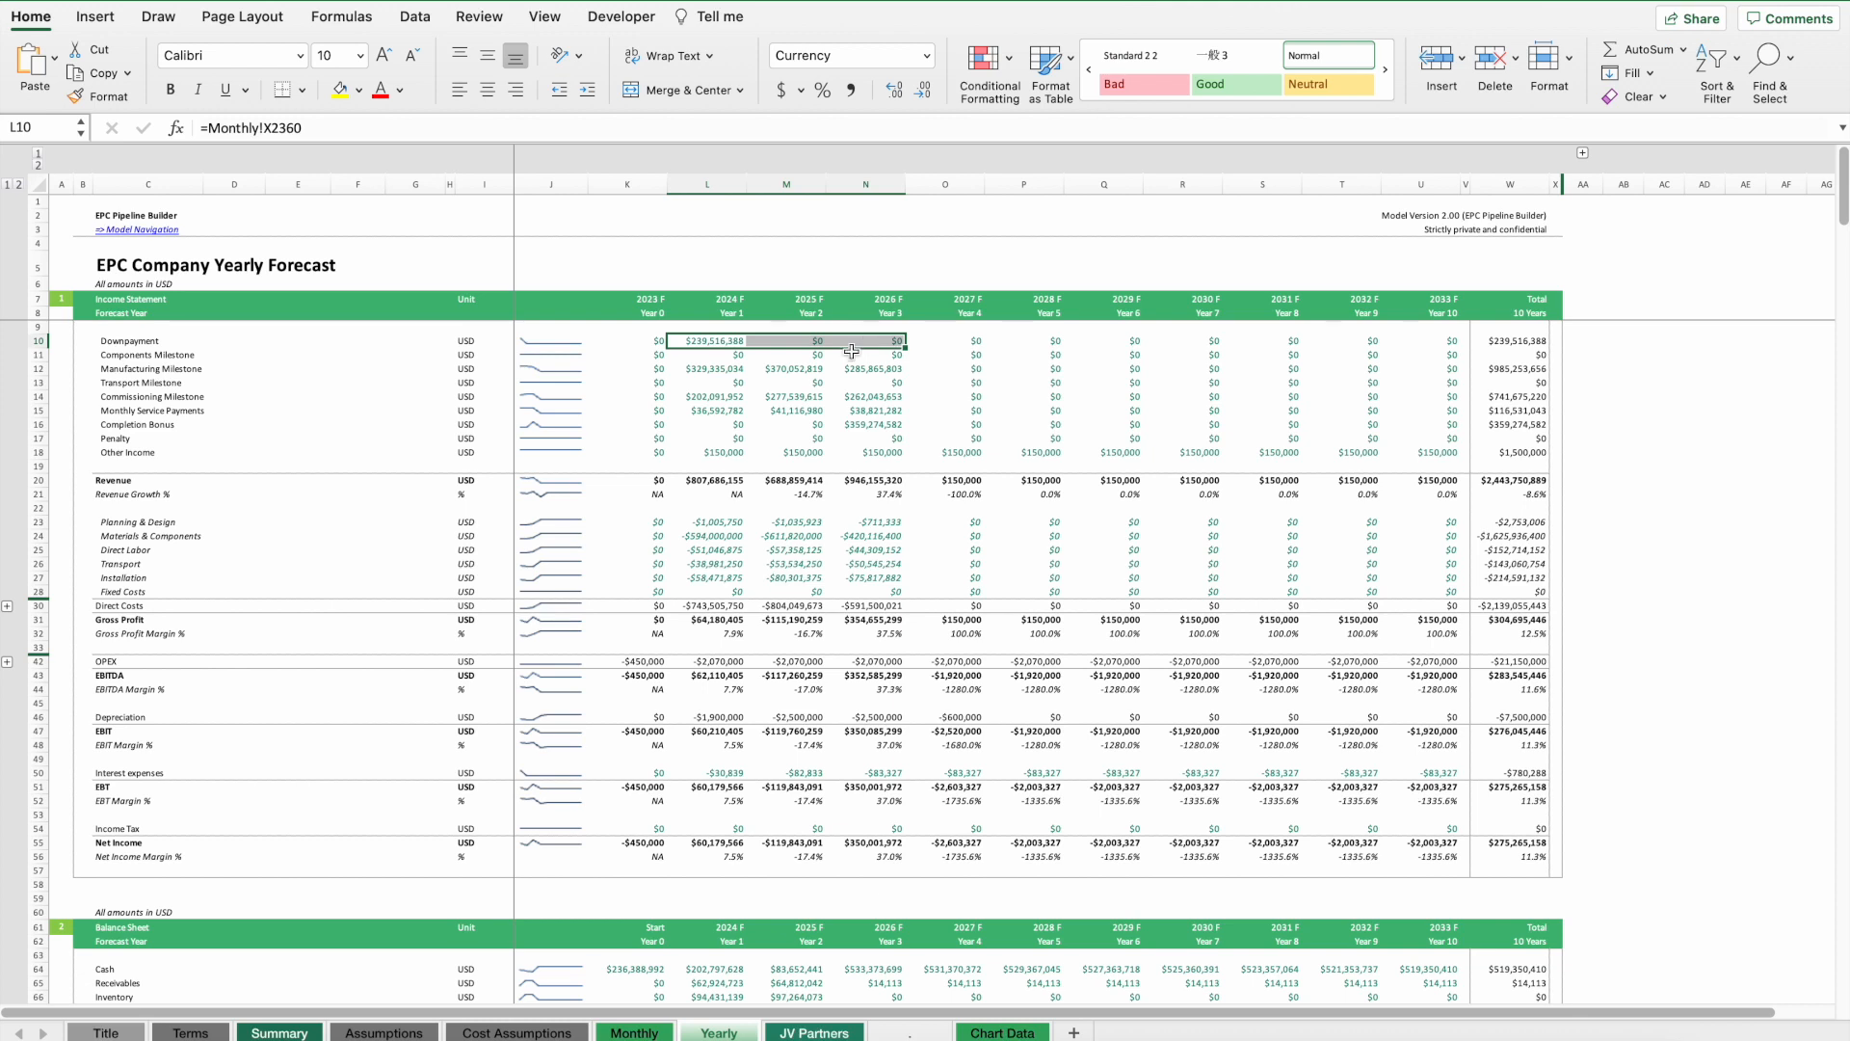
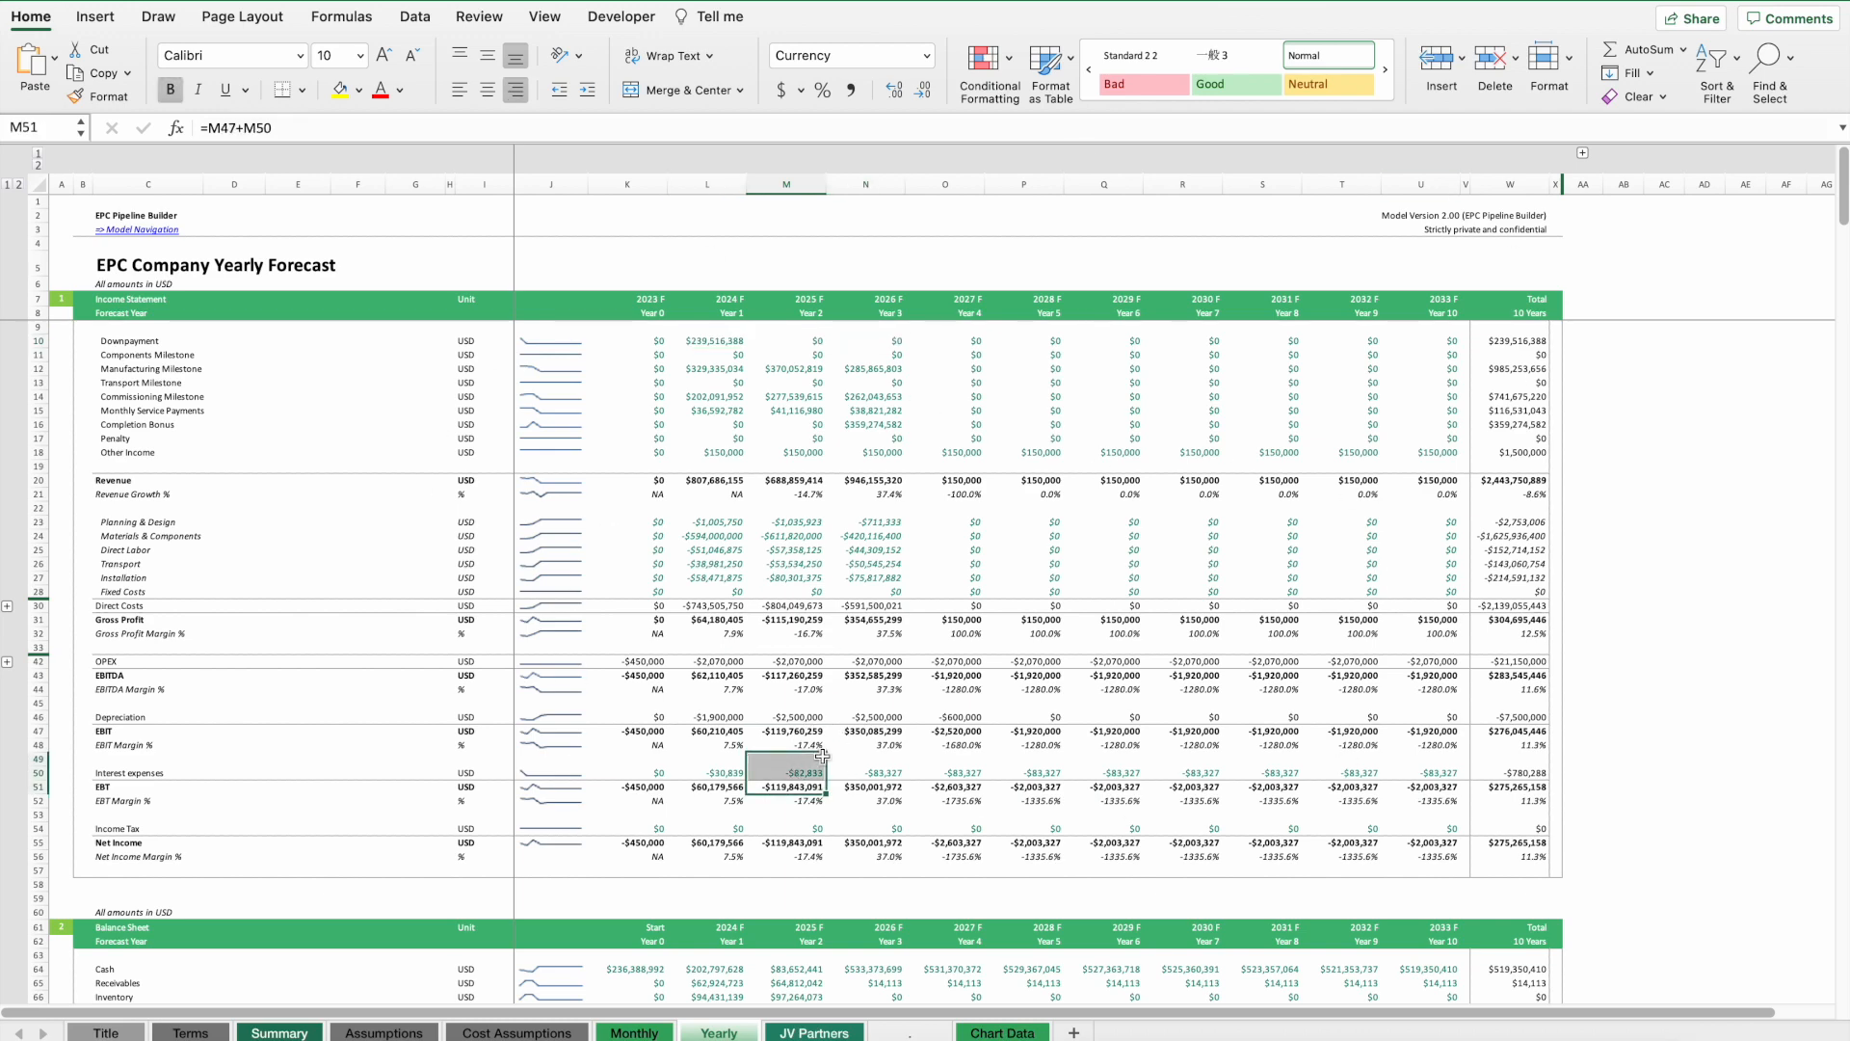
# Examine the yearly manufacturing tax credit, income tax and contract revenue sections.
pyautogui.click(806, 701)
pyautogui.scroll(-20, 806, 701)
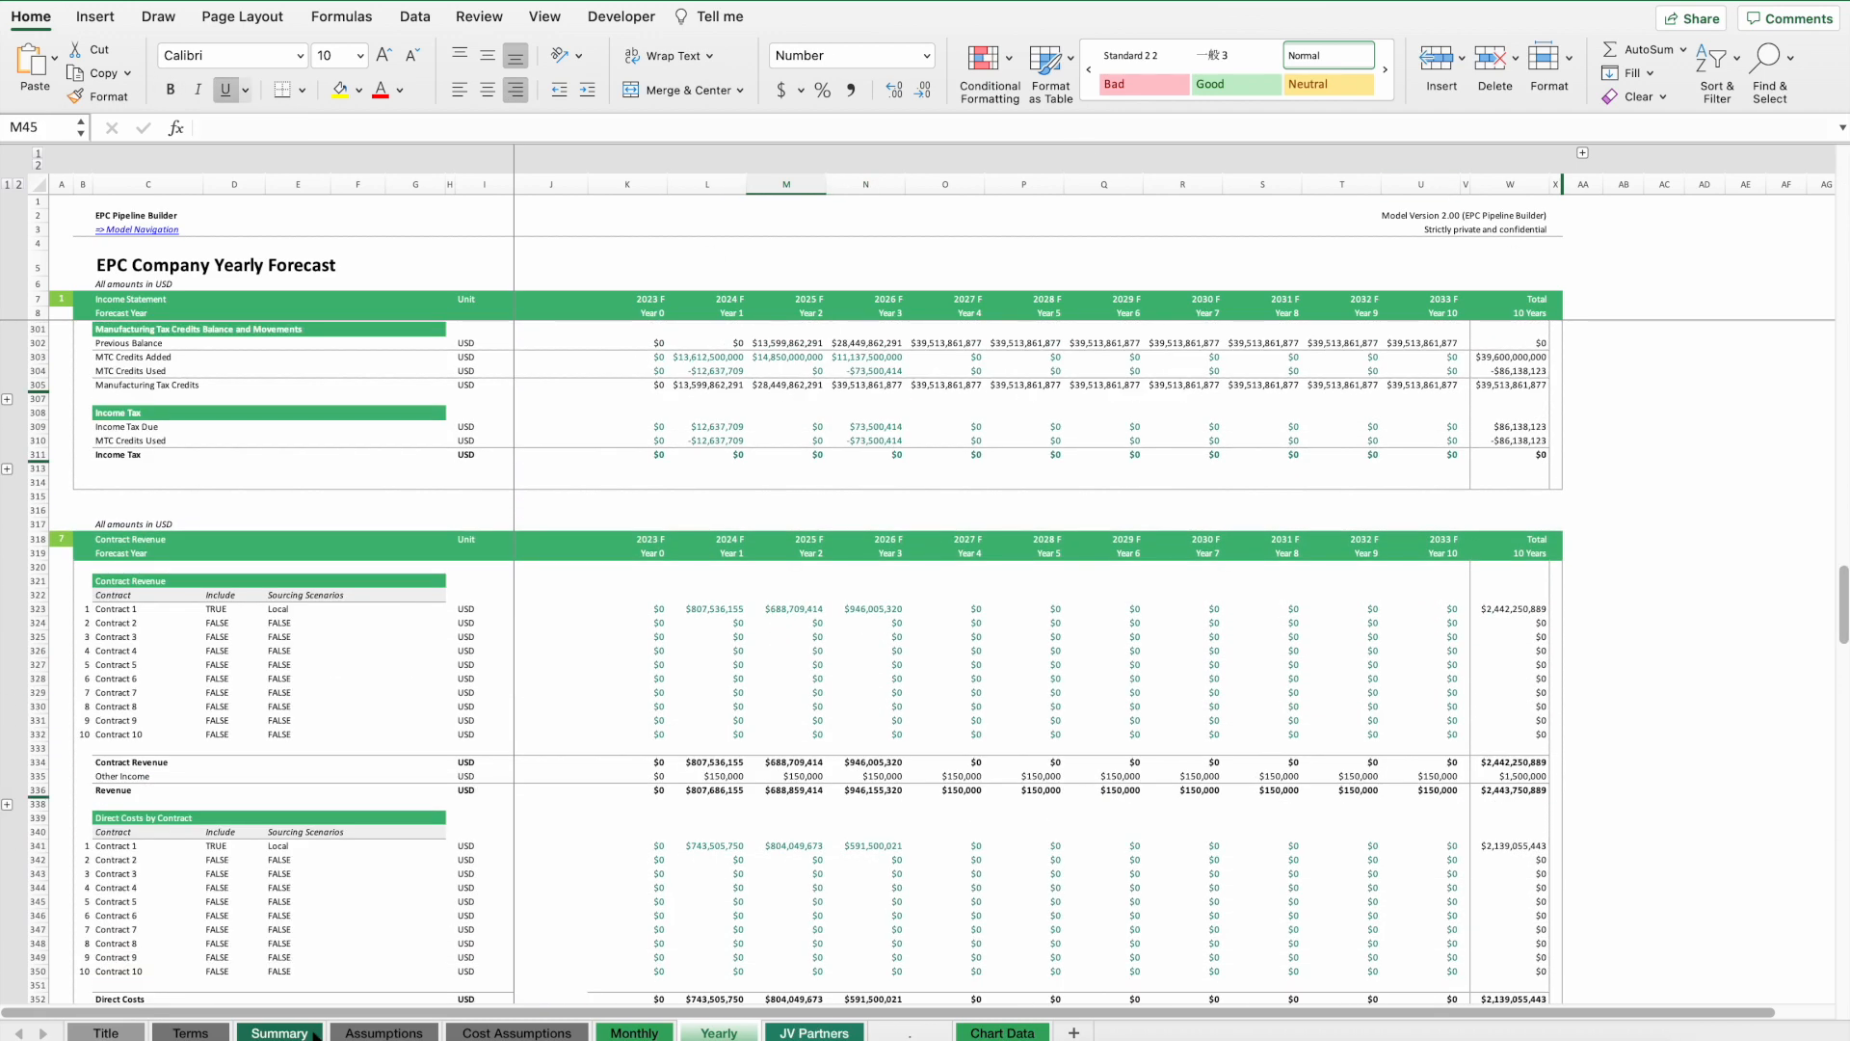
# Inspect the funding required and equity funding required hyperlink formulas in the Assumptions financing section.
pyautogui.click(384, 1032)
pyautogui.hscroll(10, 1274, 548)
pyautogui.scroll(4, 1274, 548)
pyautogui.scroll(15, 1253, 550)
pyautogui.scroll(-2, 697, 593)
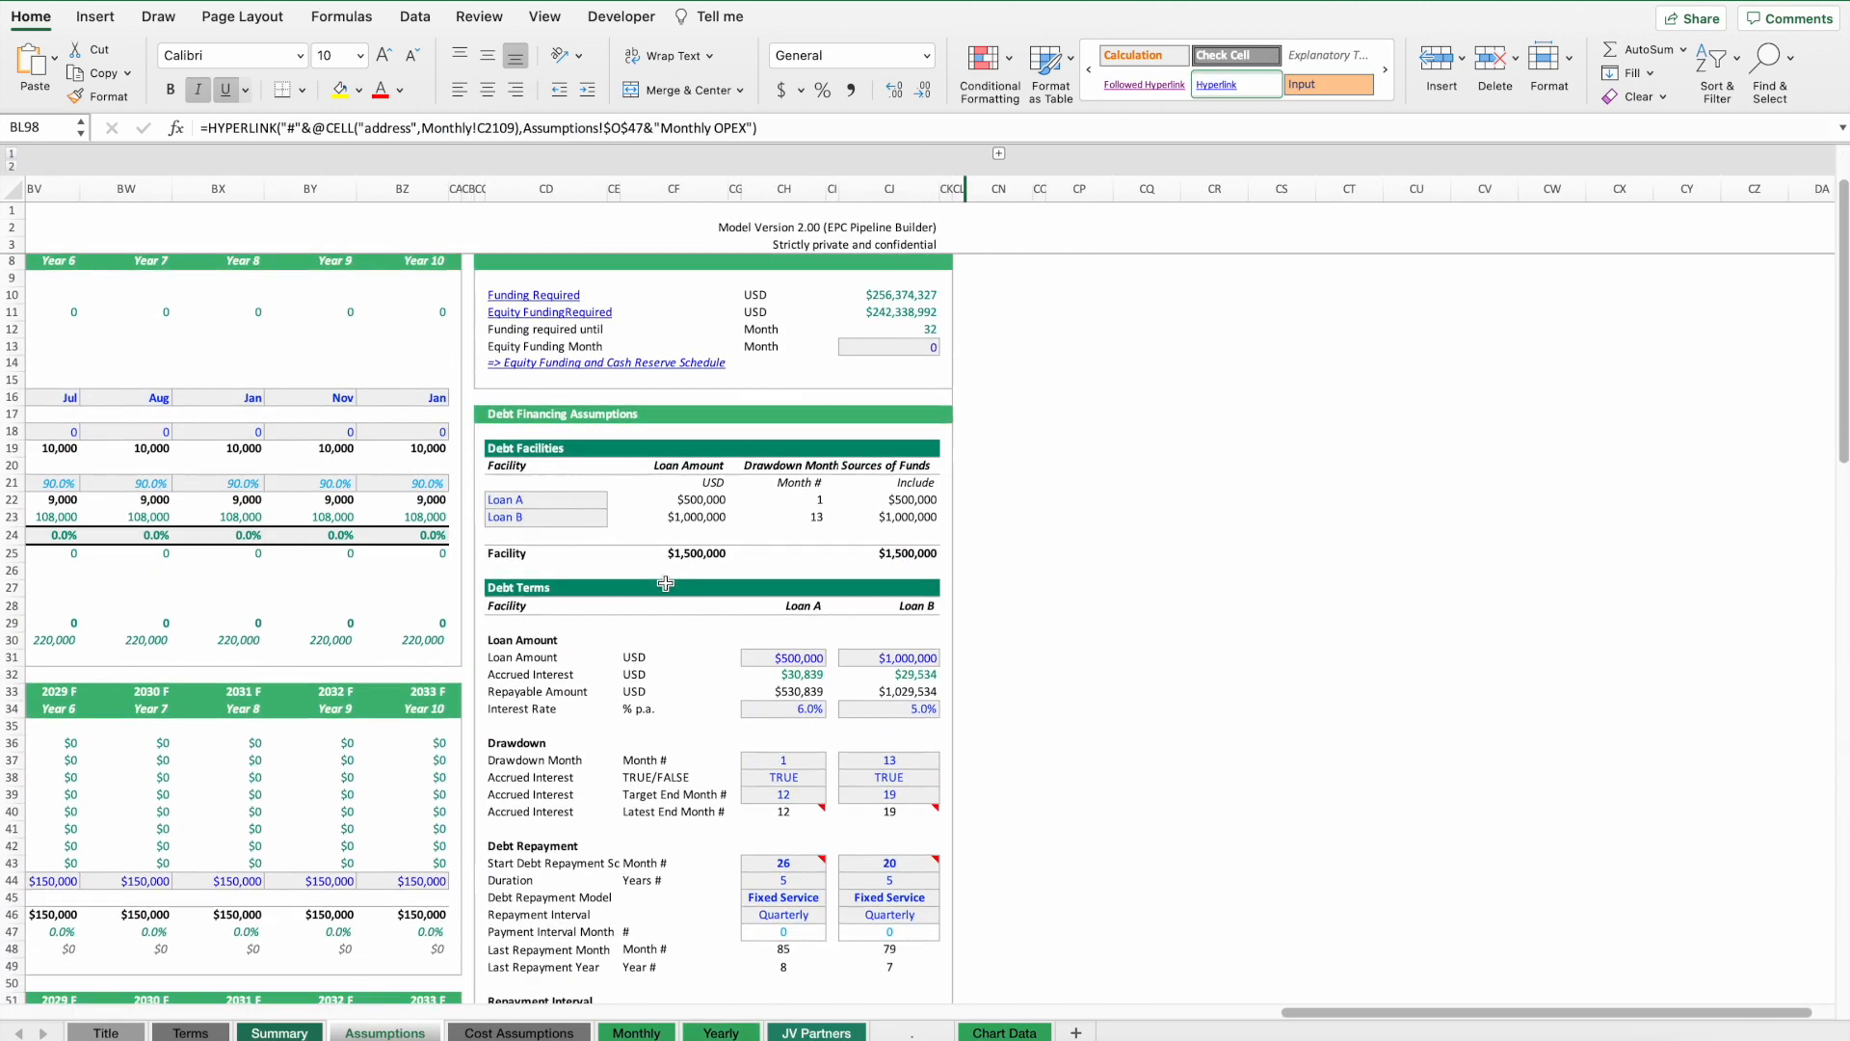
pyautogui.click(502, 320)
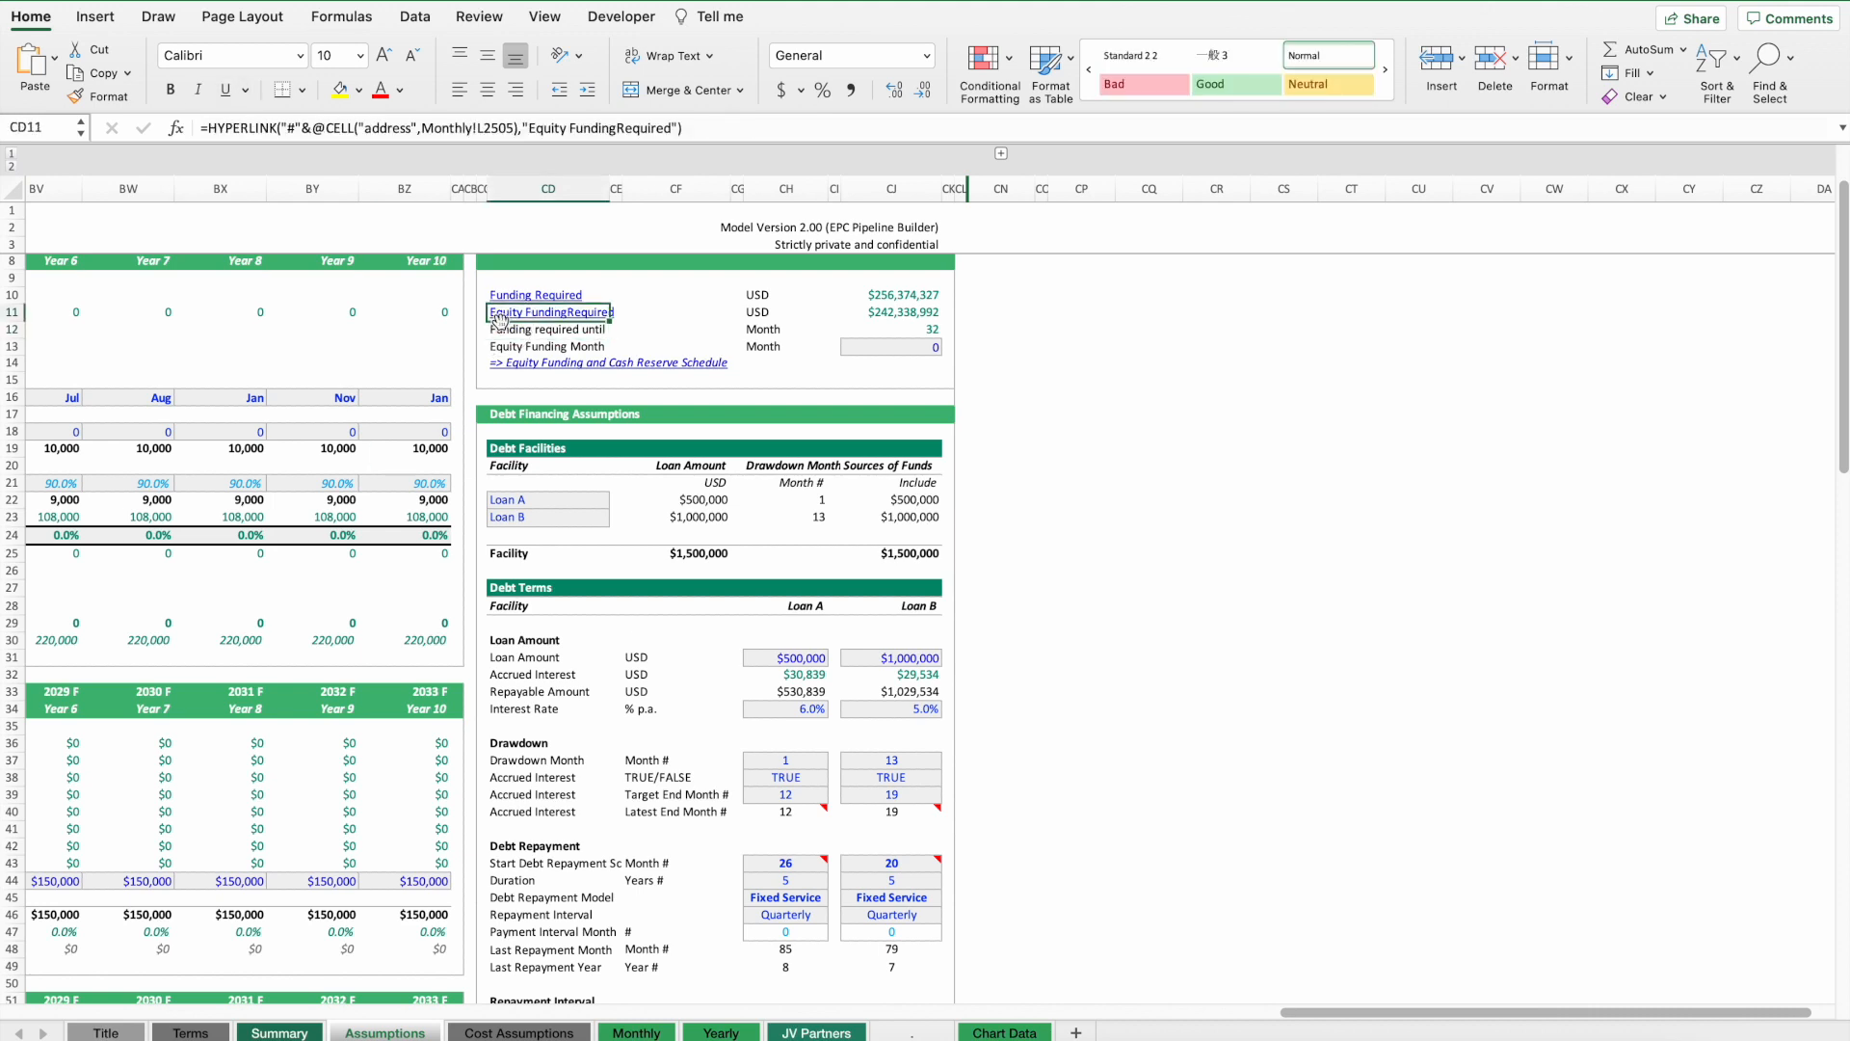
pyautogui.click(616, 127)
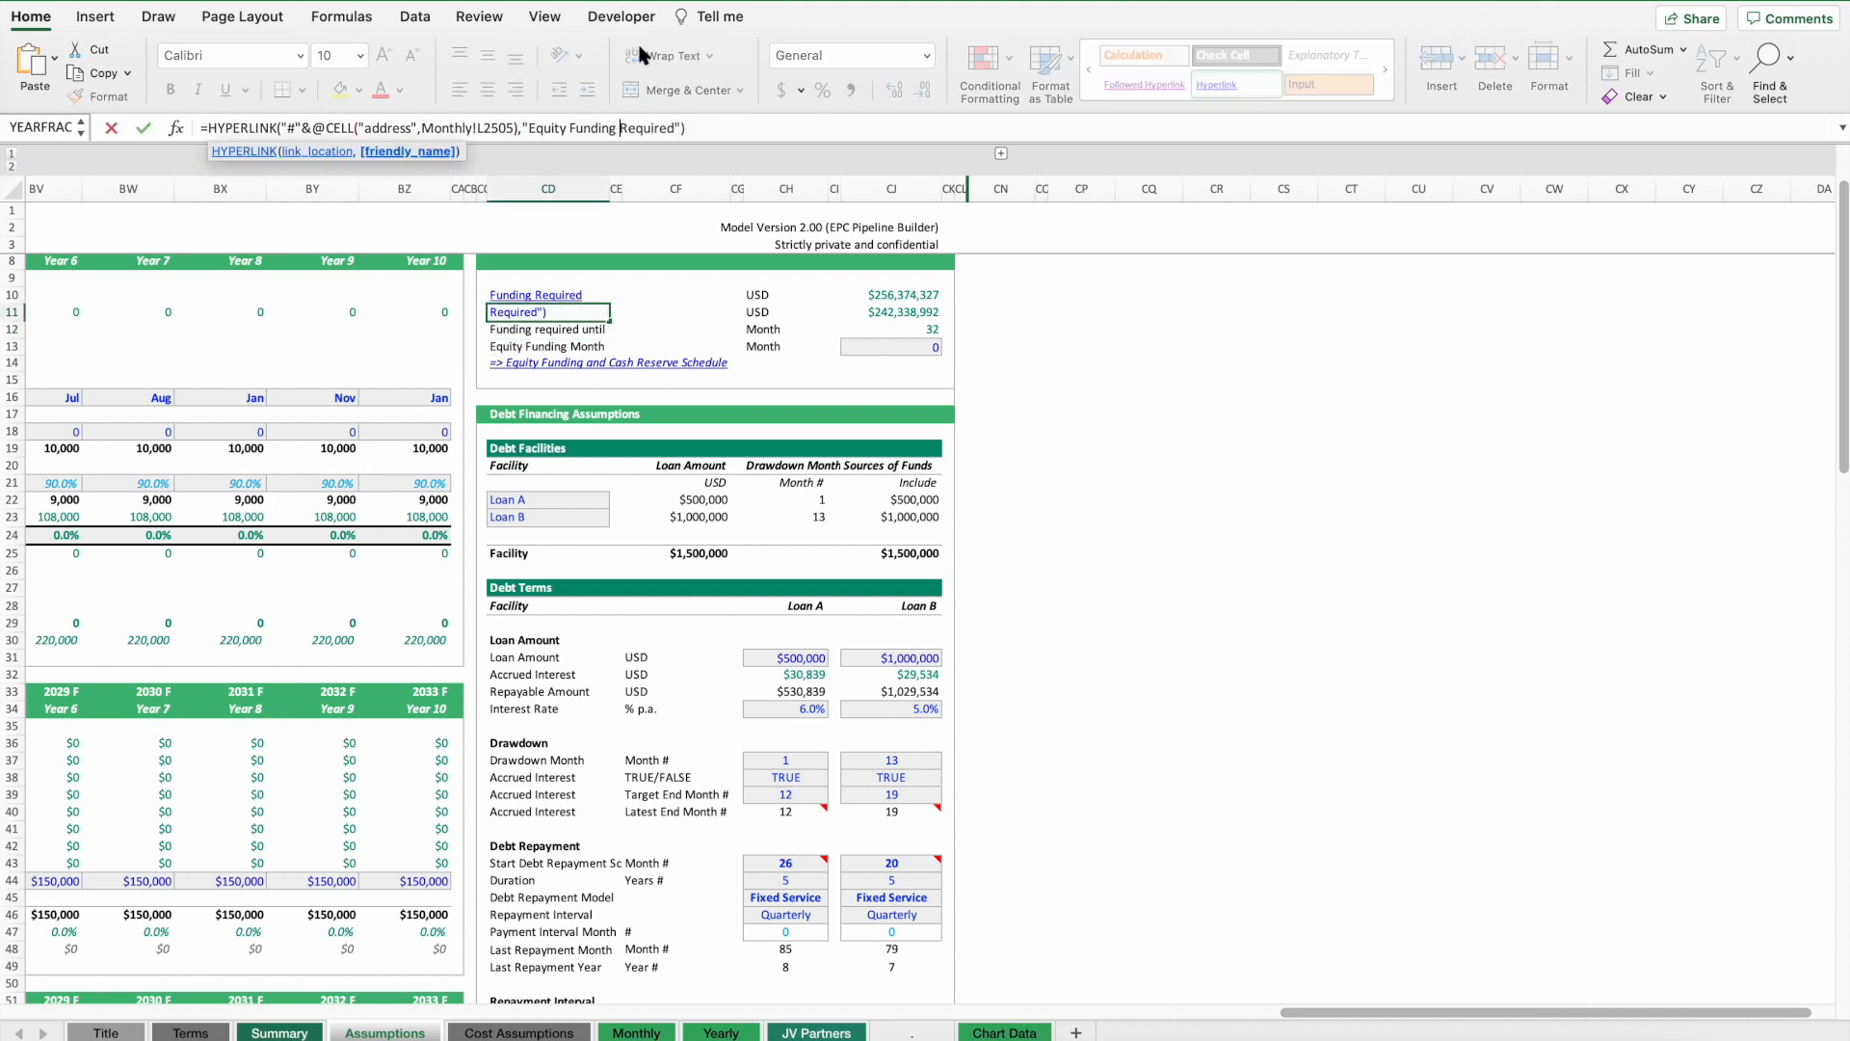
pyautogui.press('Return')
pyautogui.press('Return')
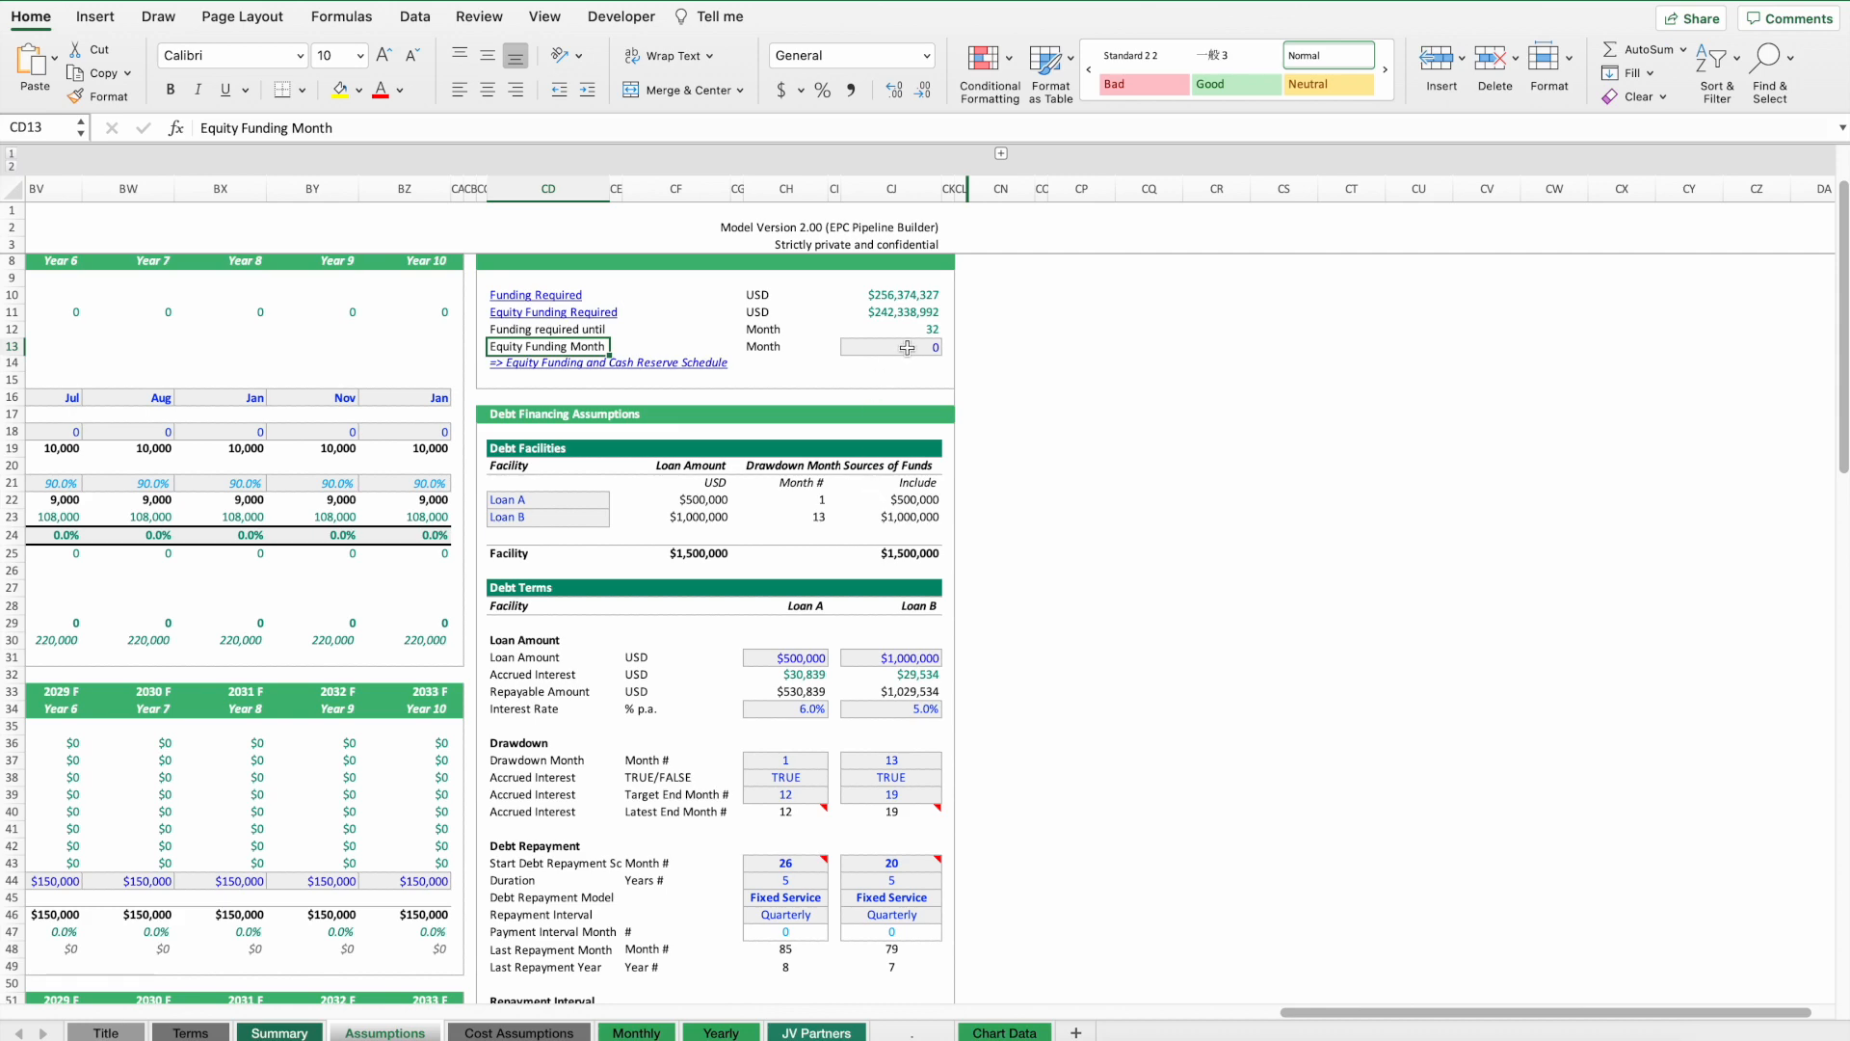
# Examine the debt facilities, loan amounts, drawdown months and debt repayment start months for Loan A and Loan B.
pyautogui.scroll(-14, 855, 549)
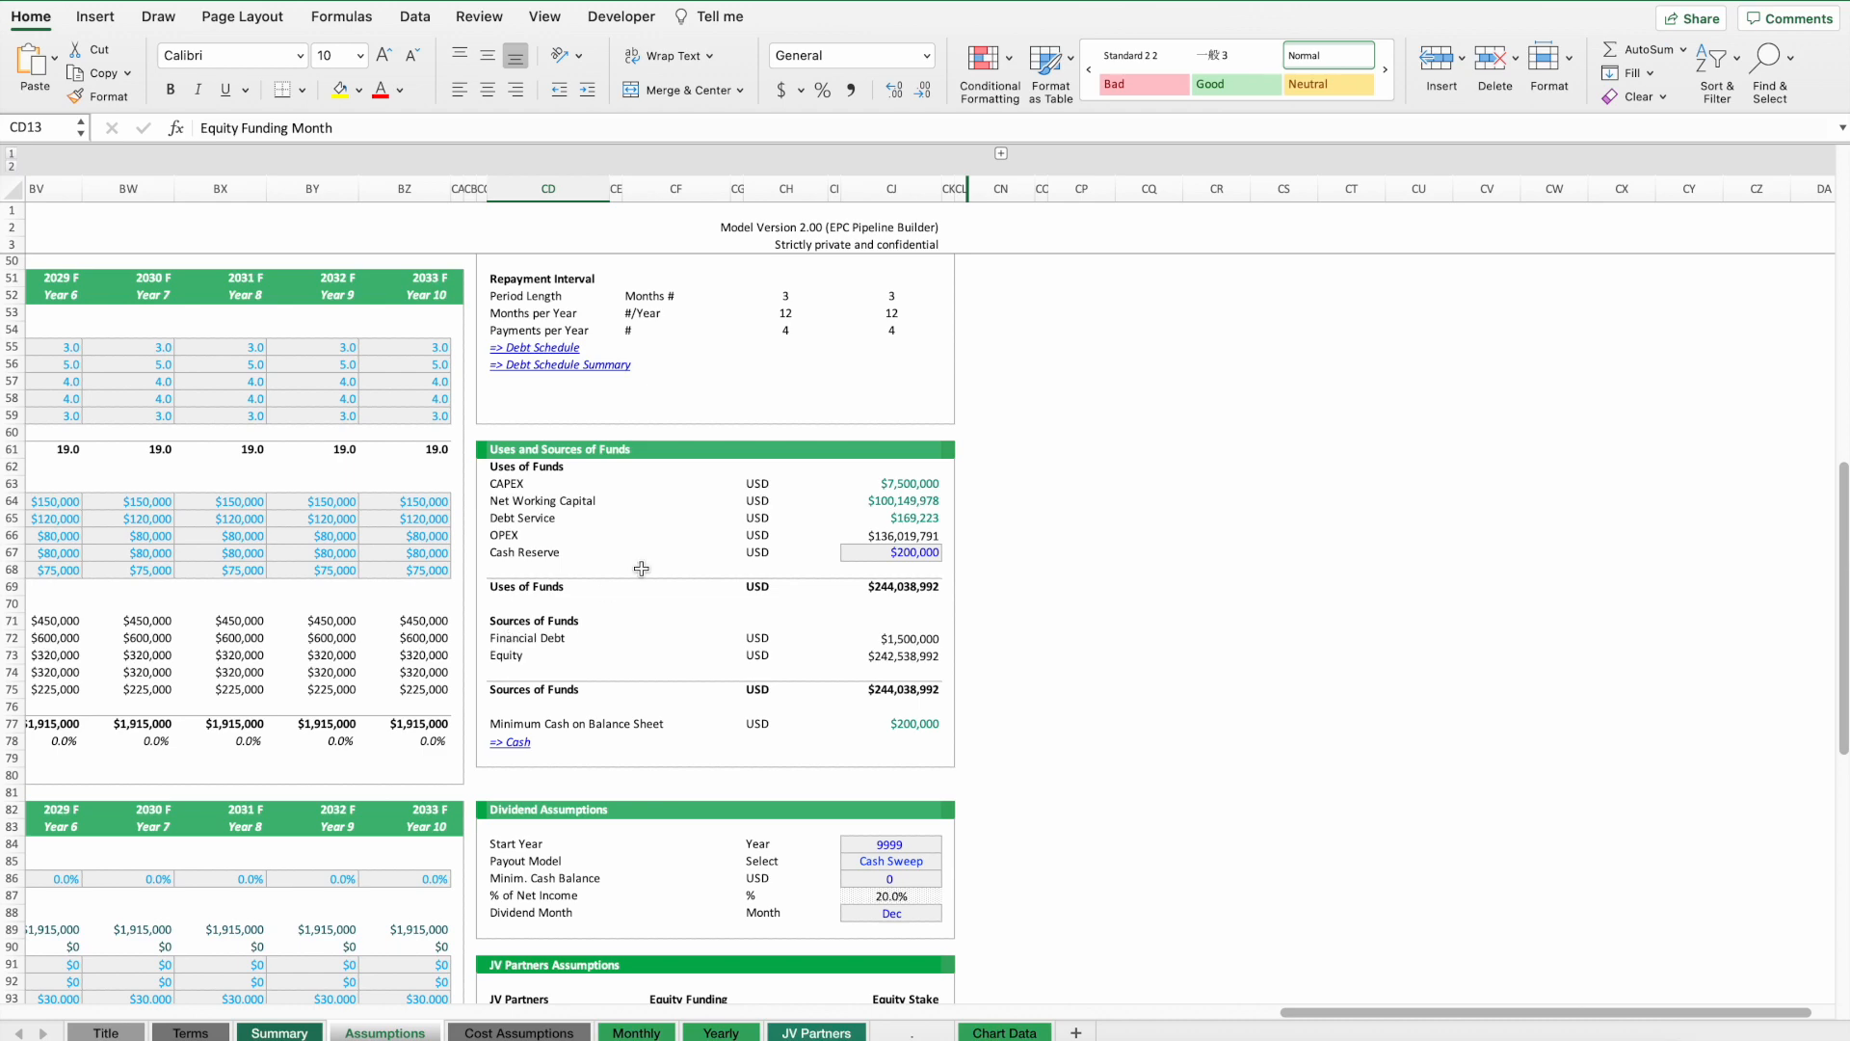
pyautogui.click(903, 639)
pyautogui.scroll(13, 903, 639)
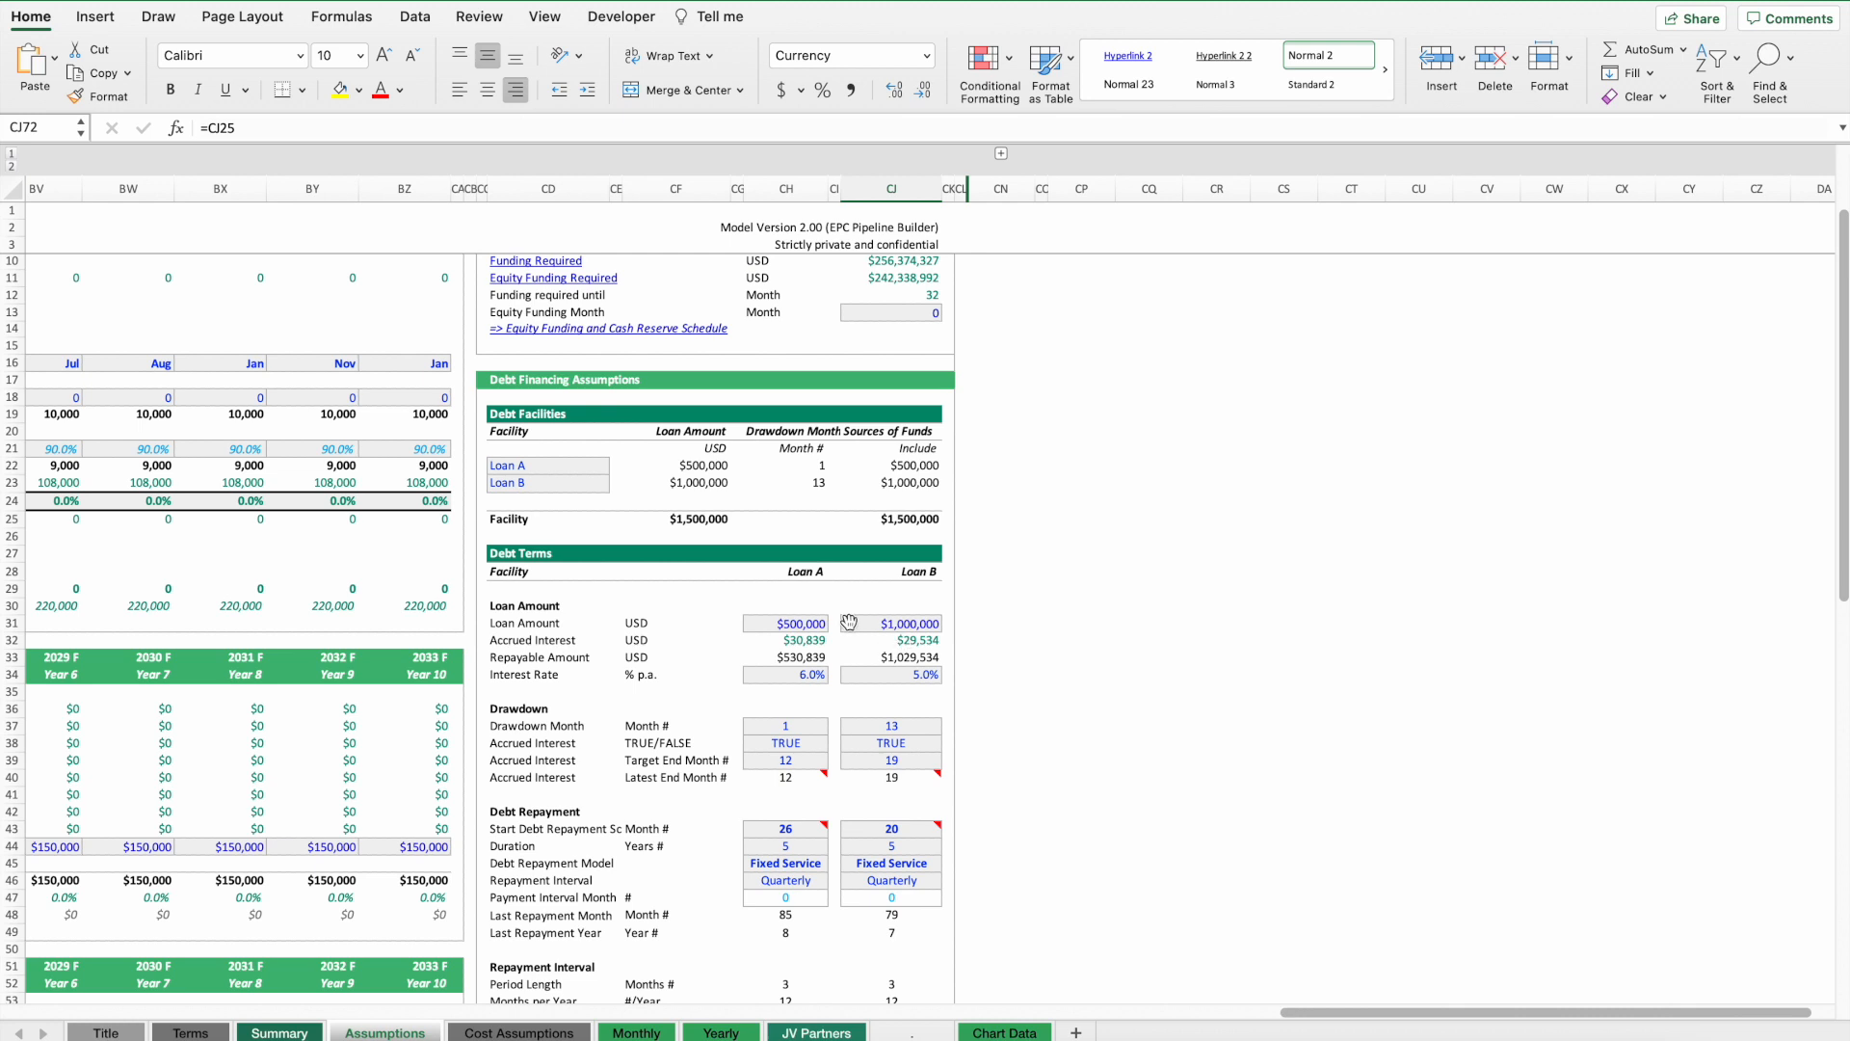
pyautogui.click(516, 469)
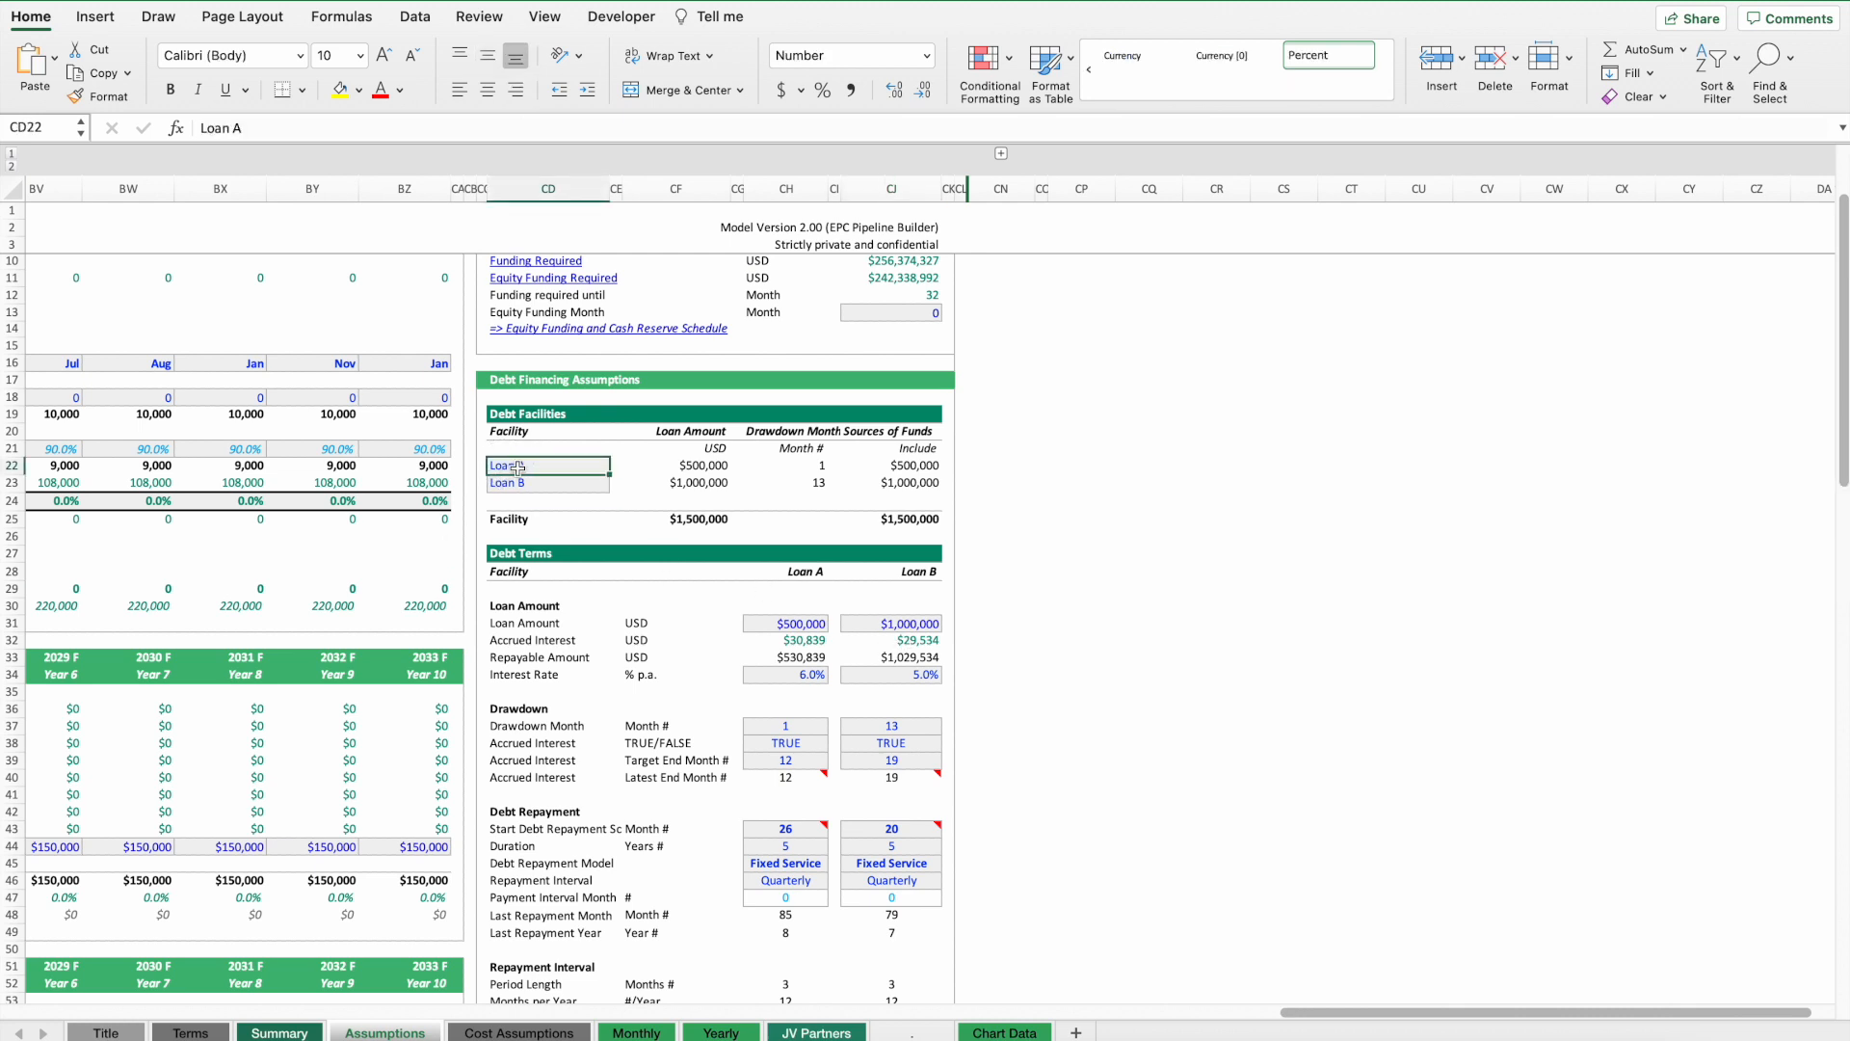
pyautogui.click(525, 485)
pyautogui.moveTo(508, 466); pyautogui.dragTo(513, 487)
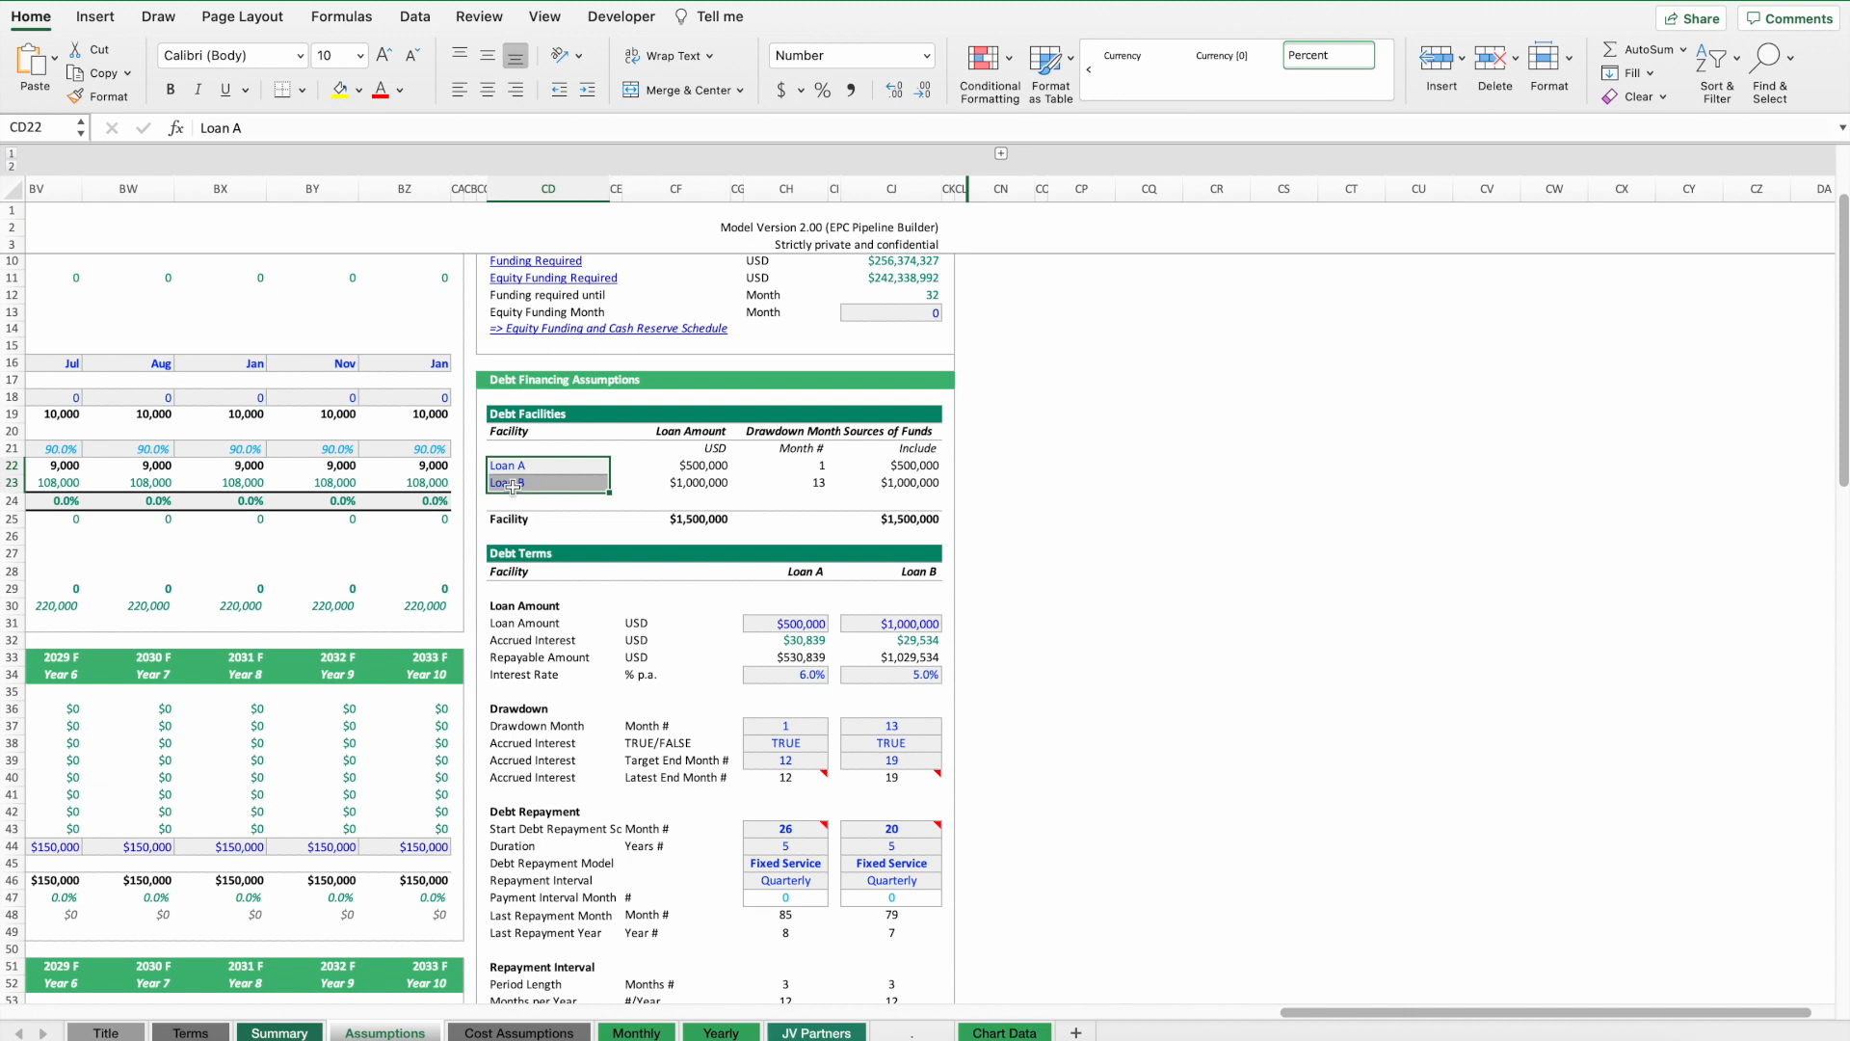
pyautogui.moveTo(810, 623); pyautogui.dragTo(906, 624)
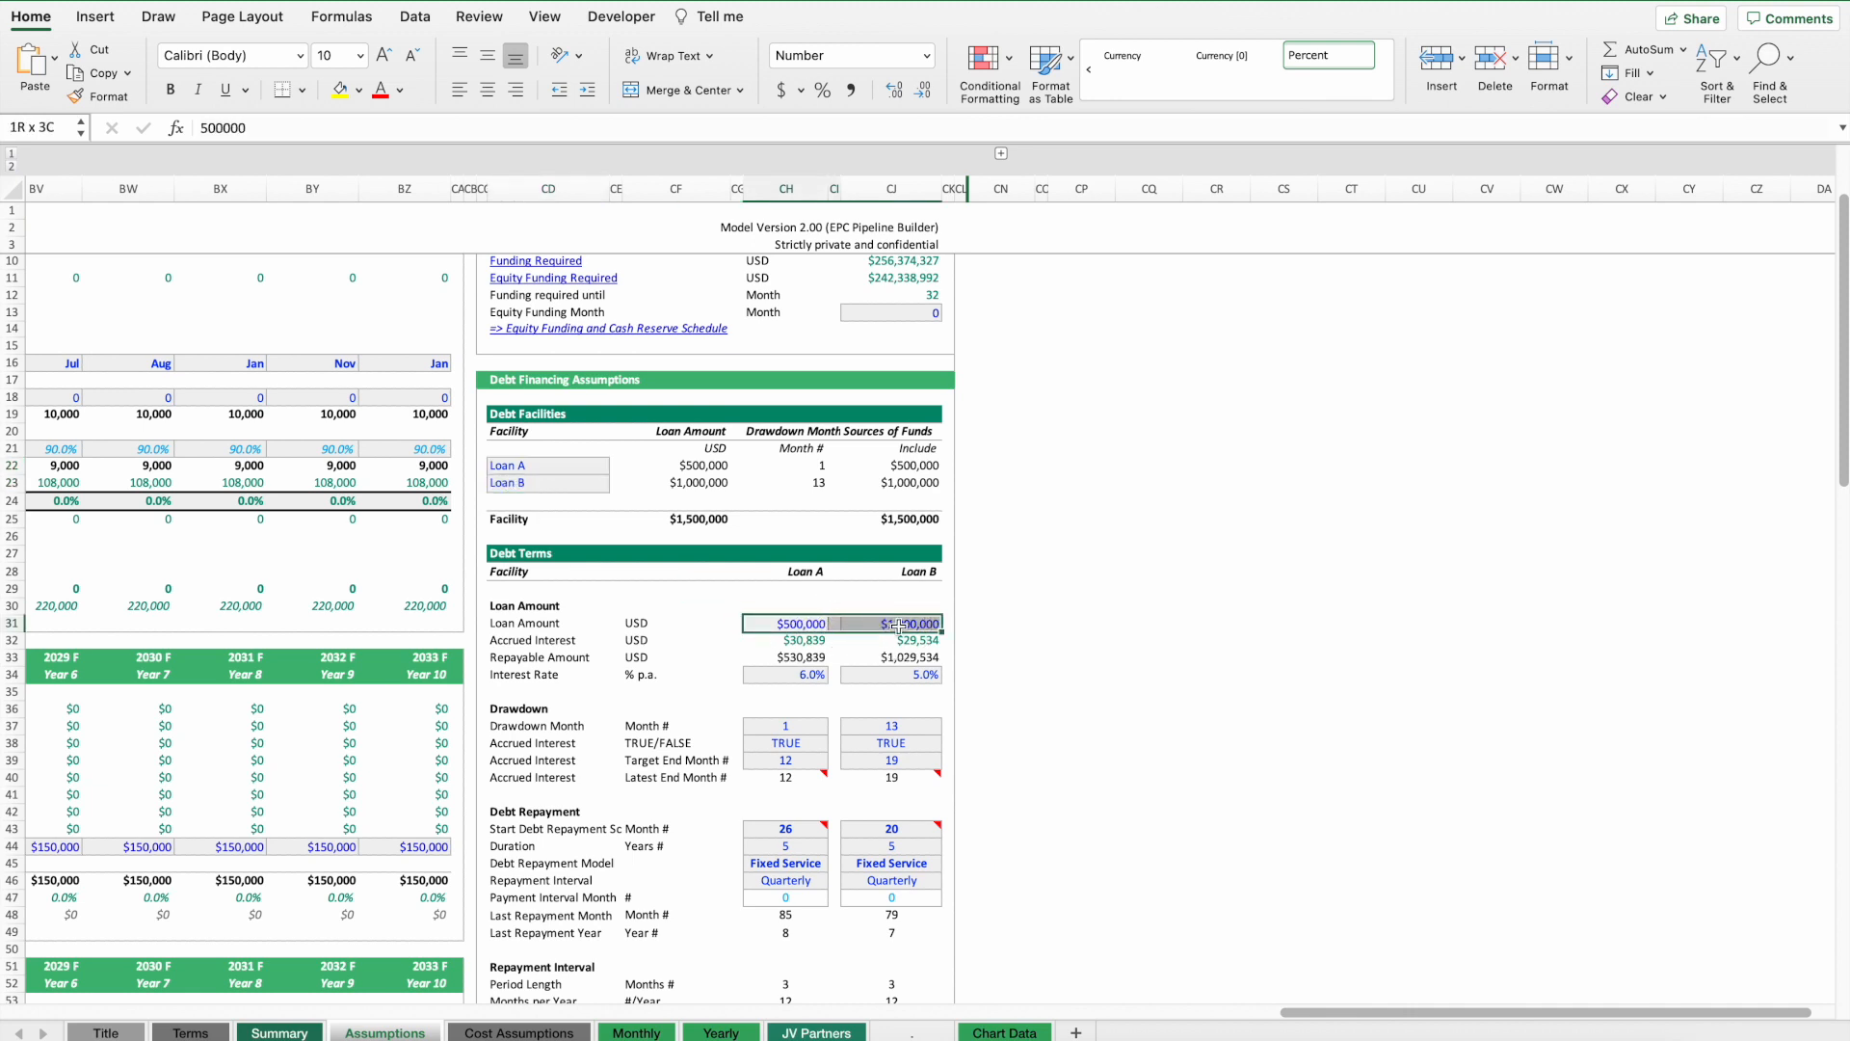
pyautogui.click(784, 726)
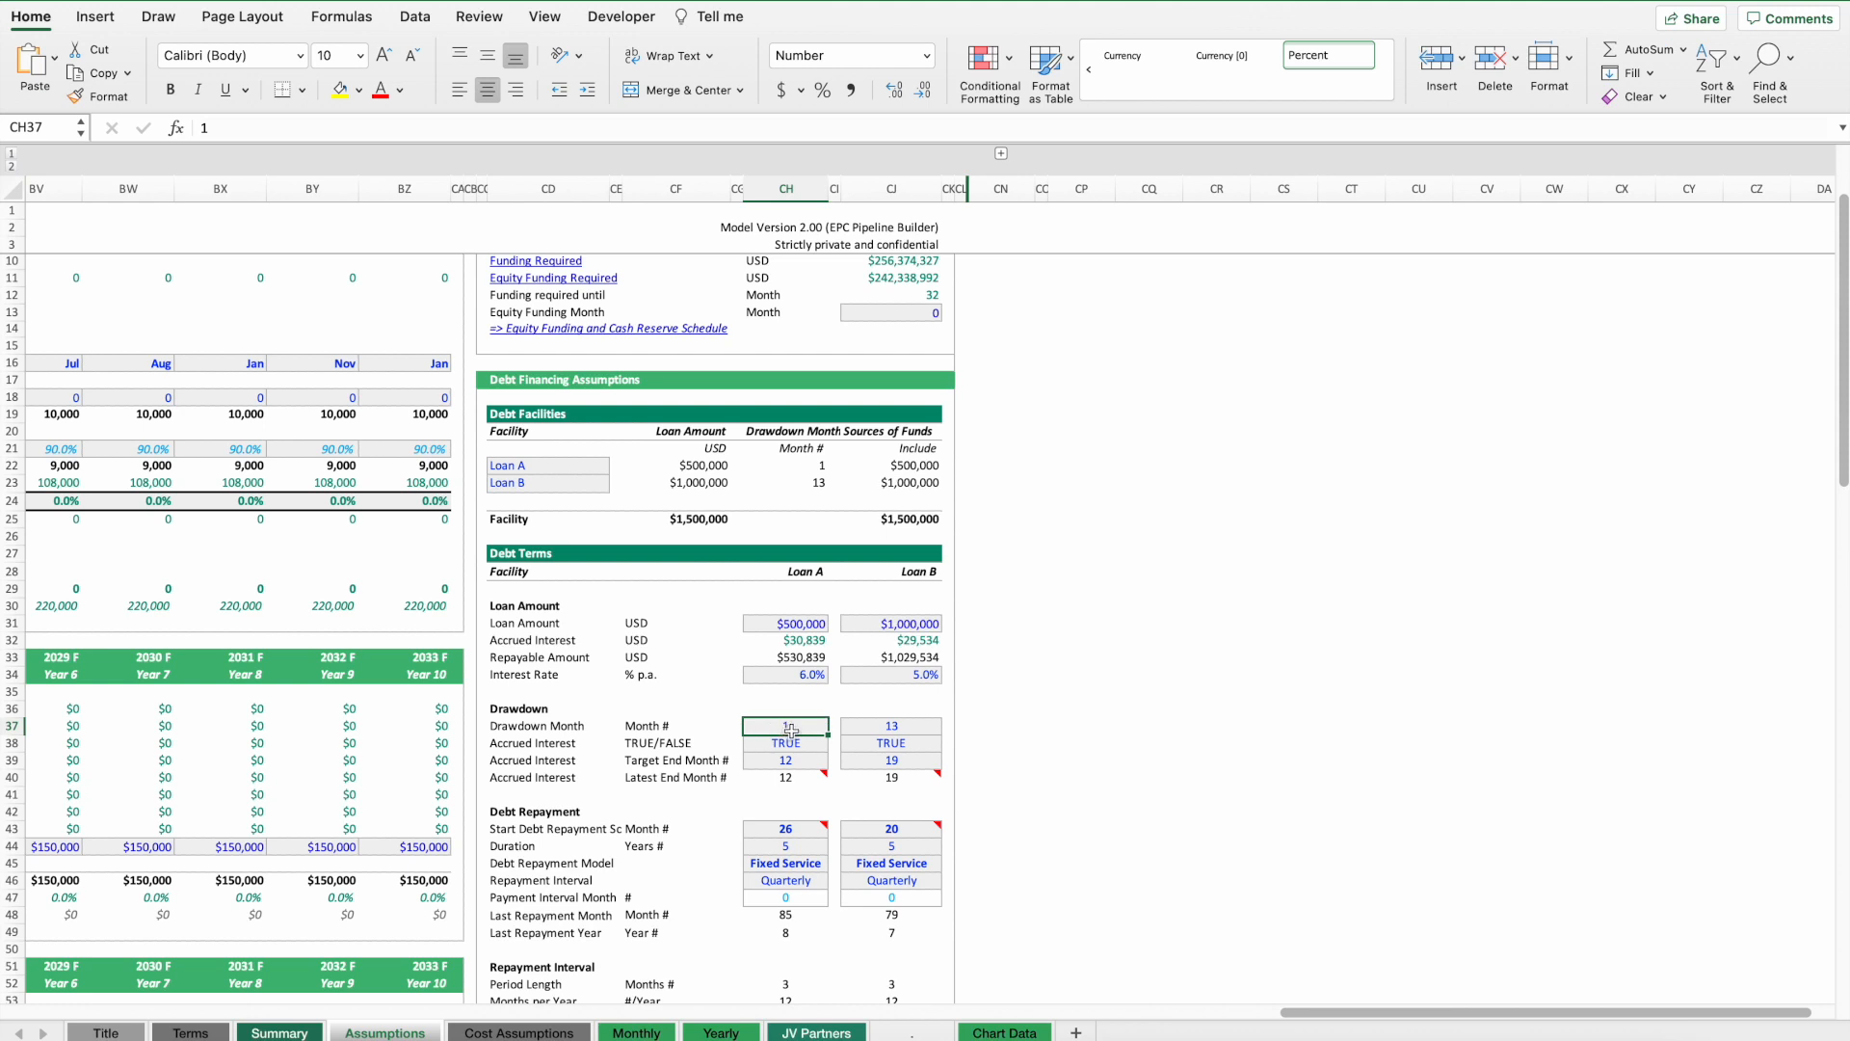
pyautogui.click(773, 829)
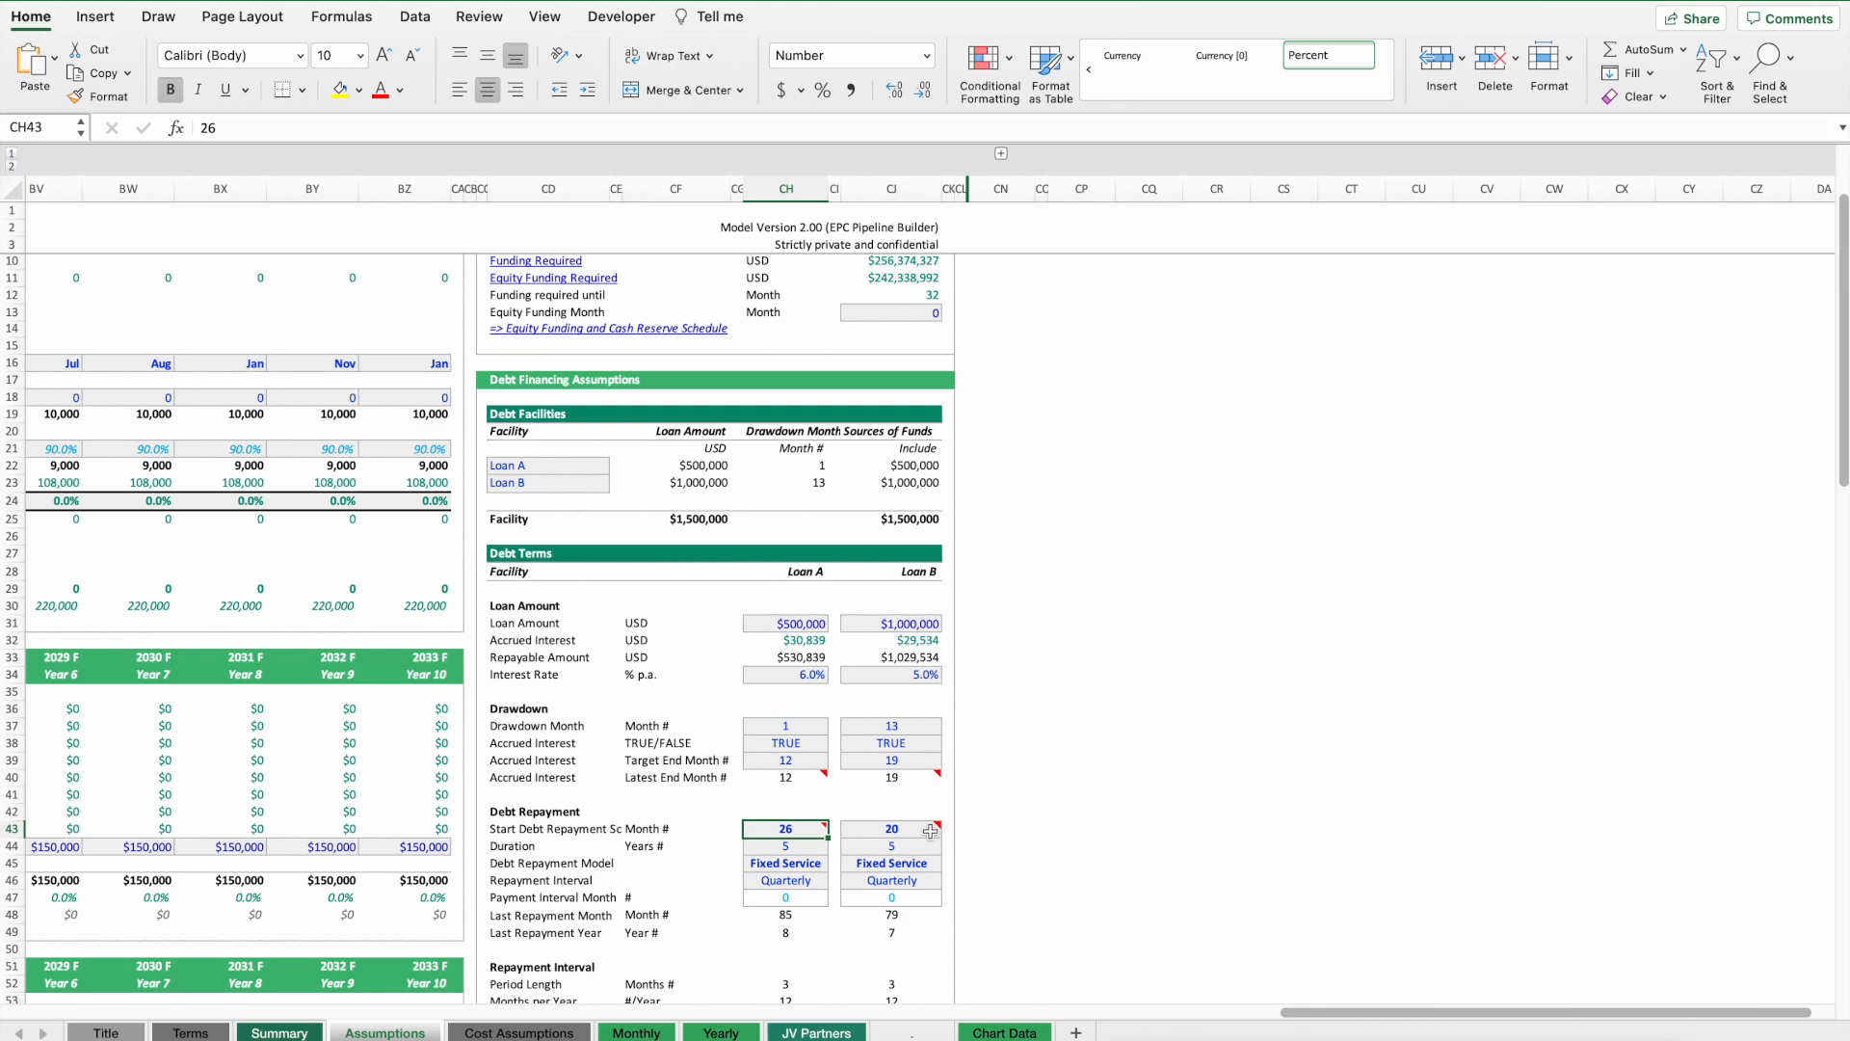
pyautogui.click(892, 829)
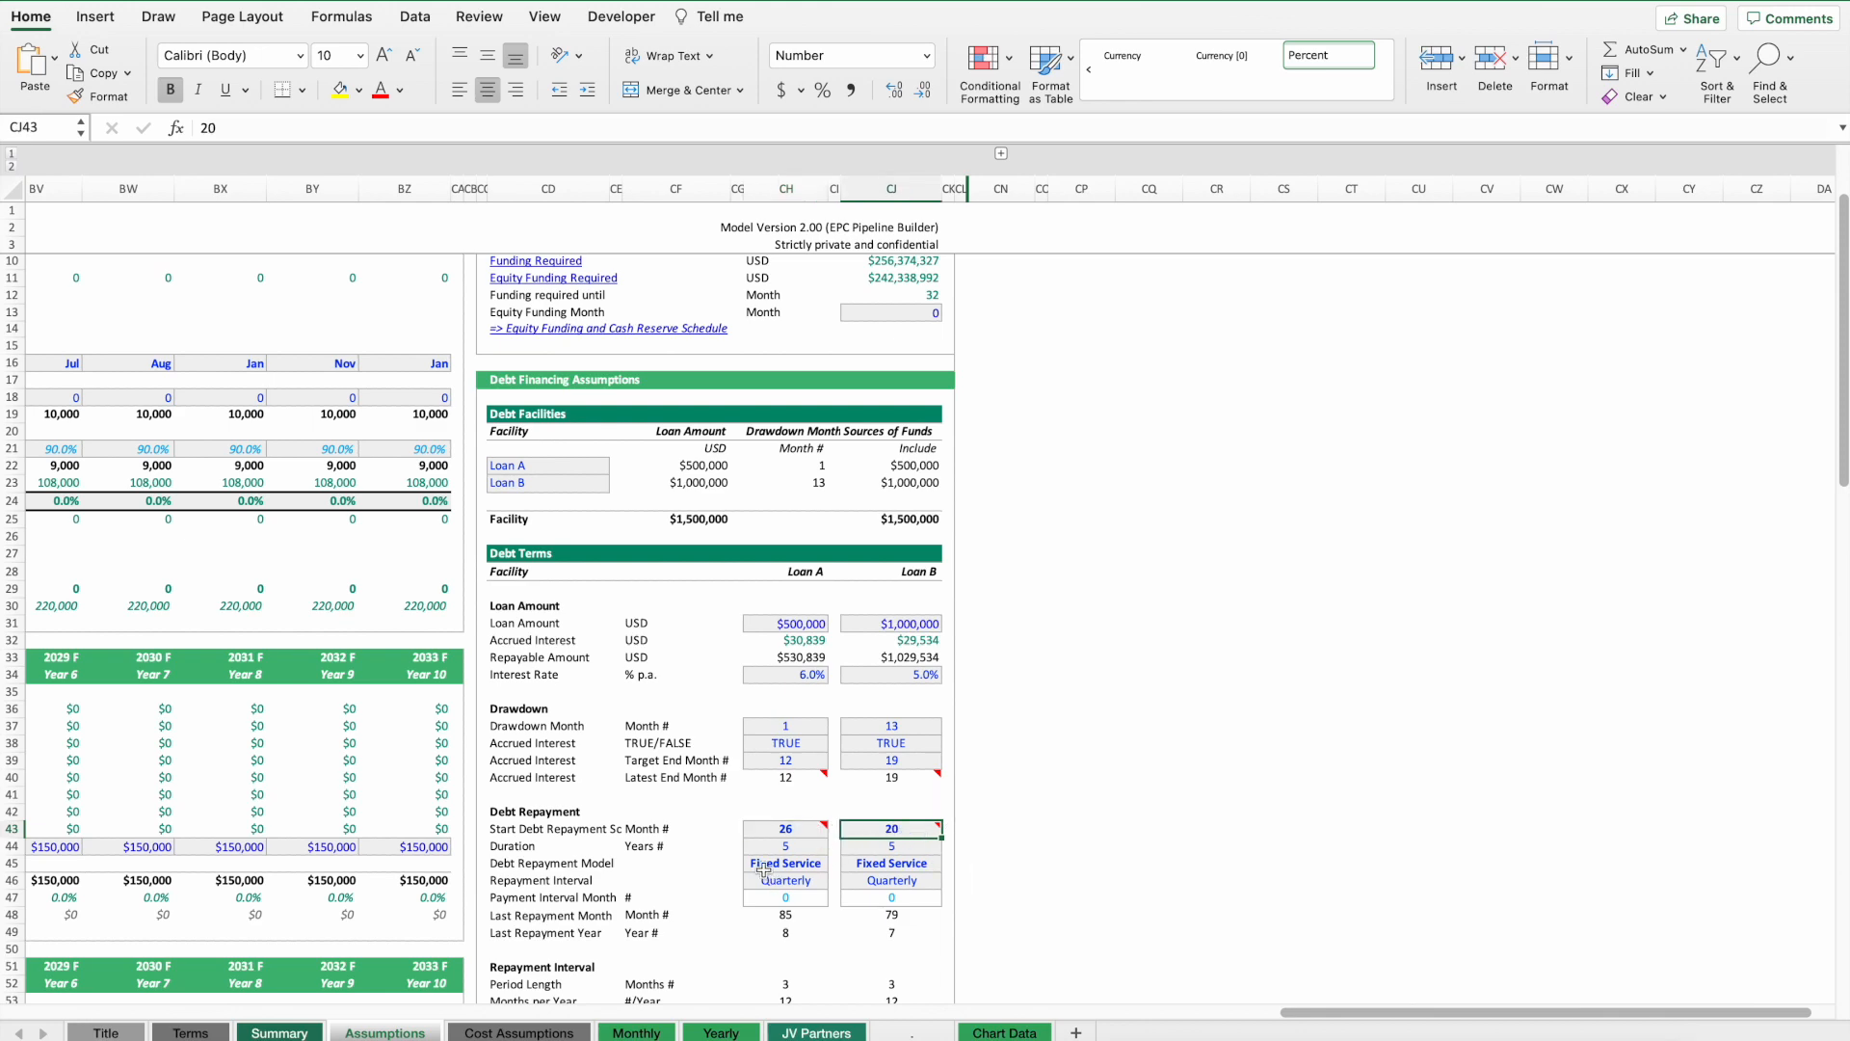
# Examine the uses and sources of funds, including the equity formula.
pyautogui.scroll(-10, 732, 744)
pyautogui.scroll(-5, 732, 744)
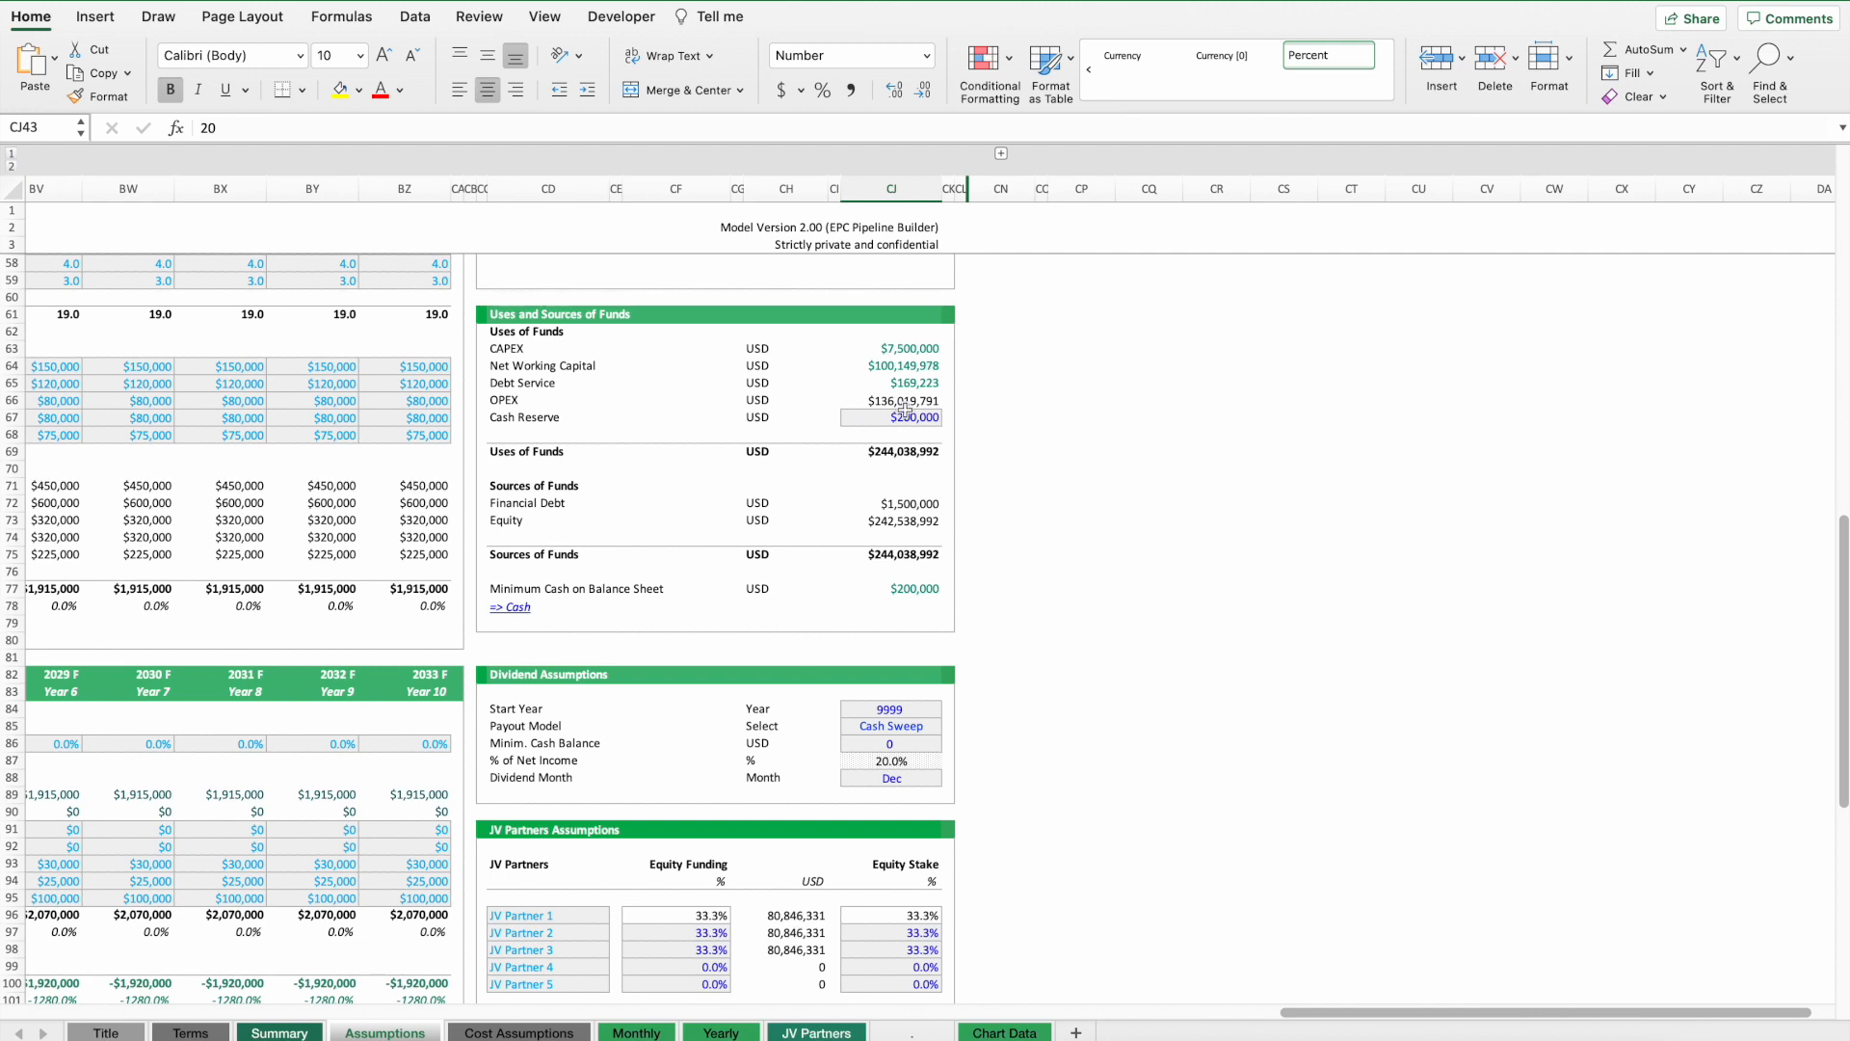
pyautogui.click(886, 521)
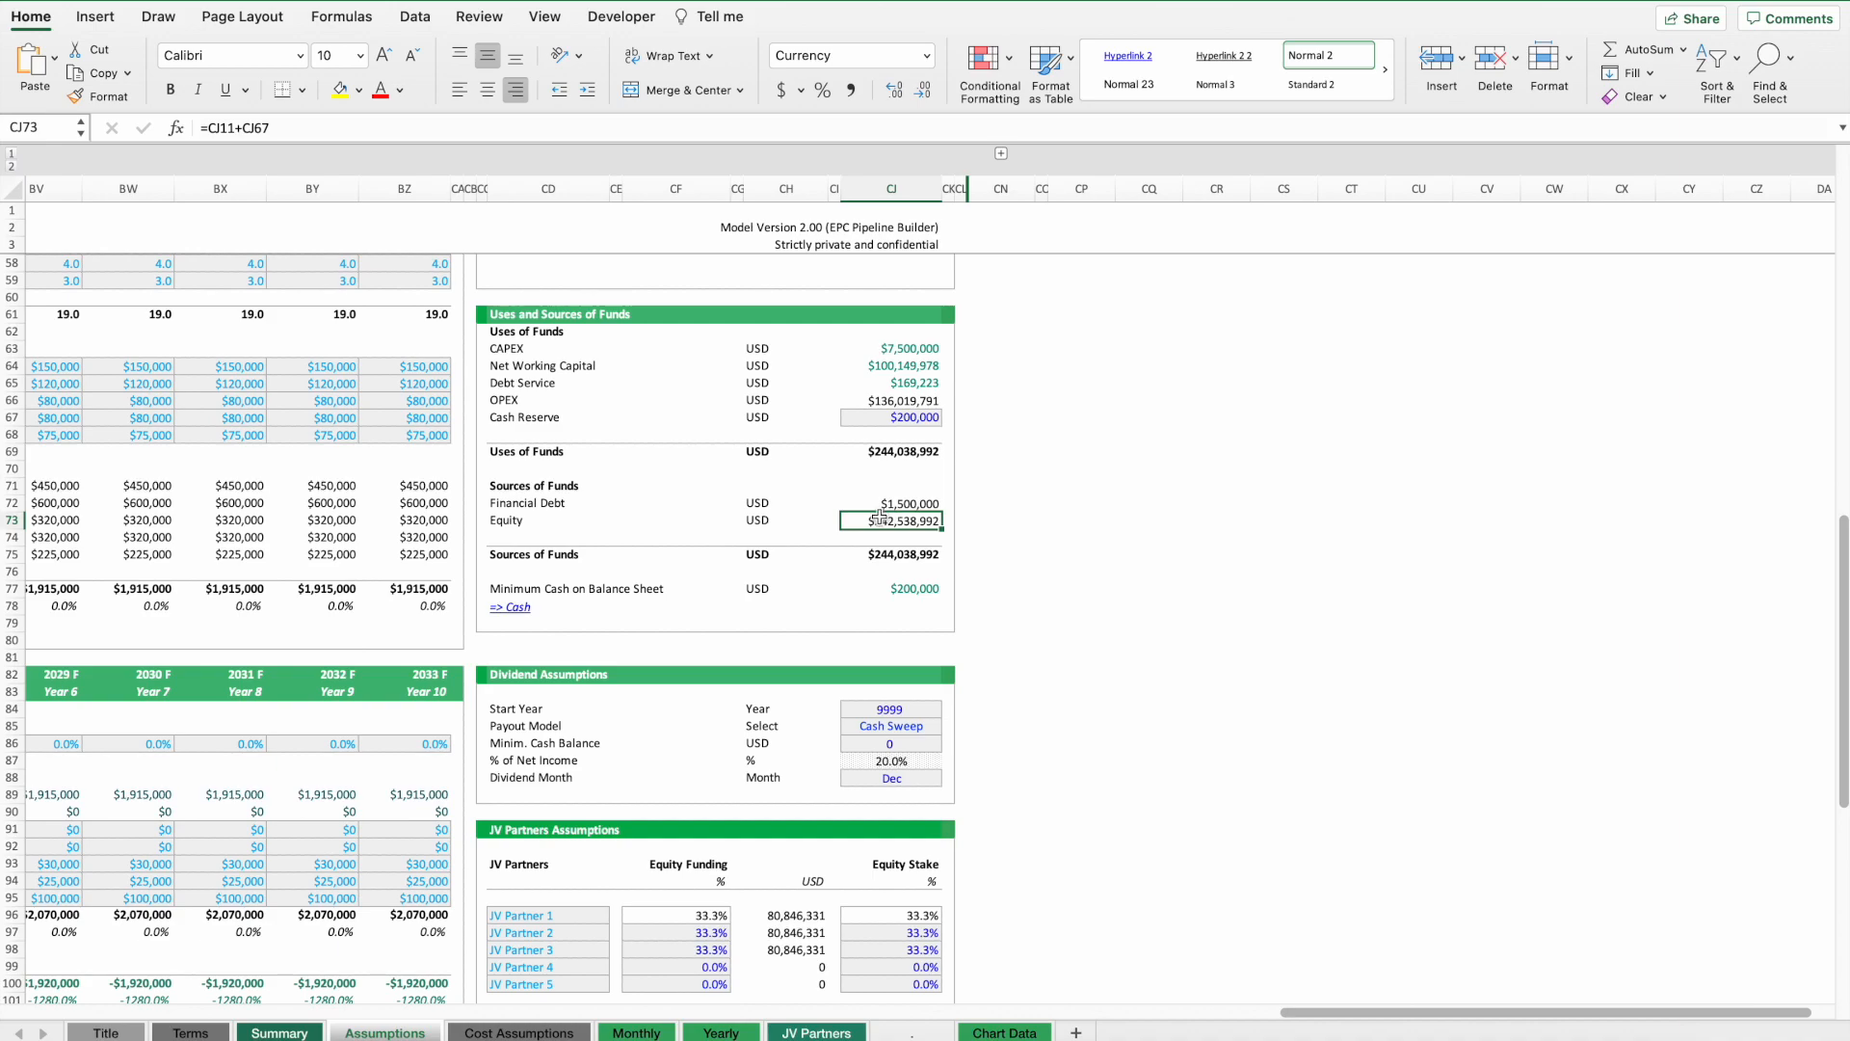
# Open the Executive Summary through the model navigation and set its currency unit to USD.
pyautogui.hscroll(-20, 19, 229)
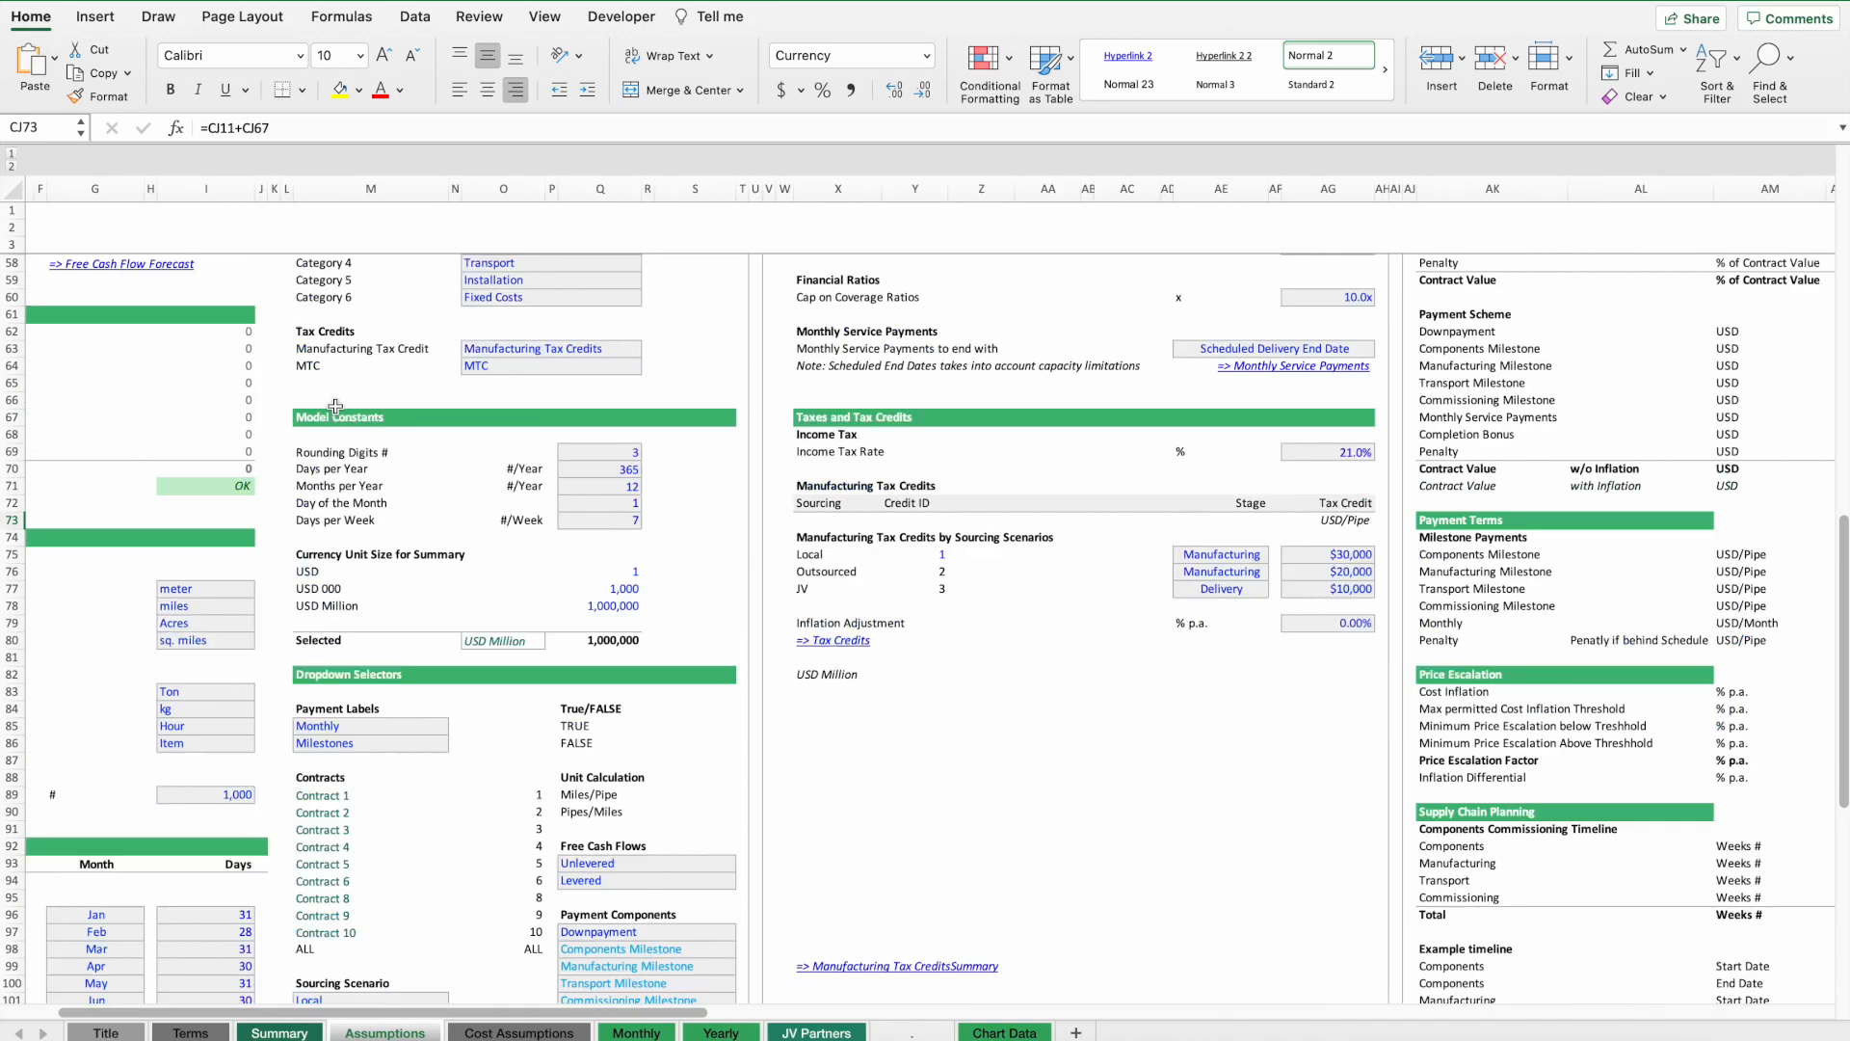
pyautogui.click(117, 248)
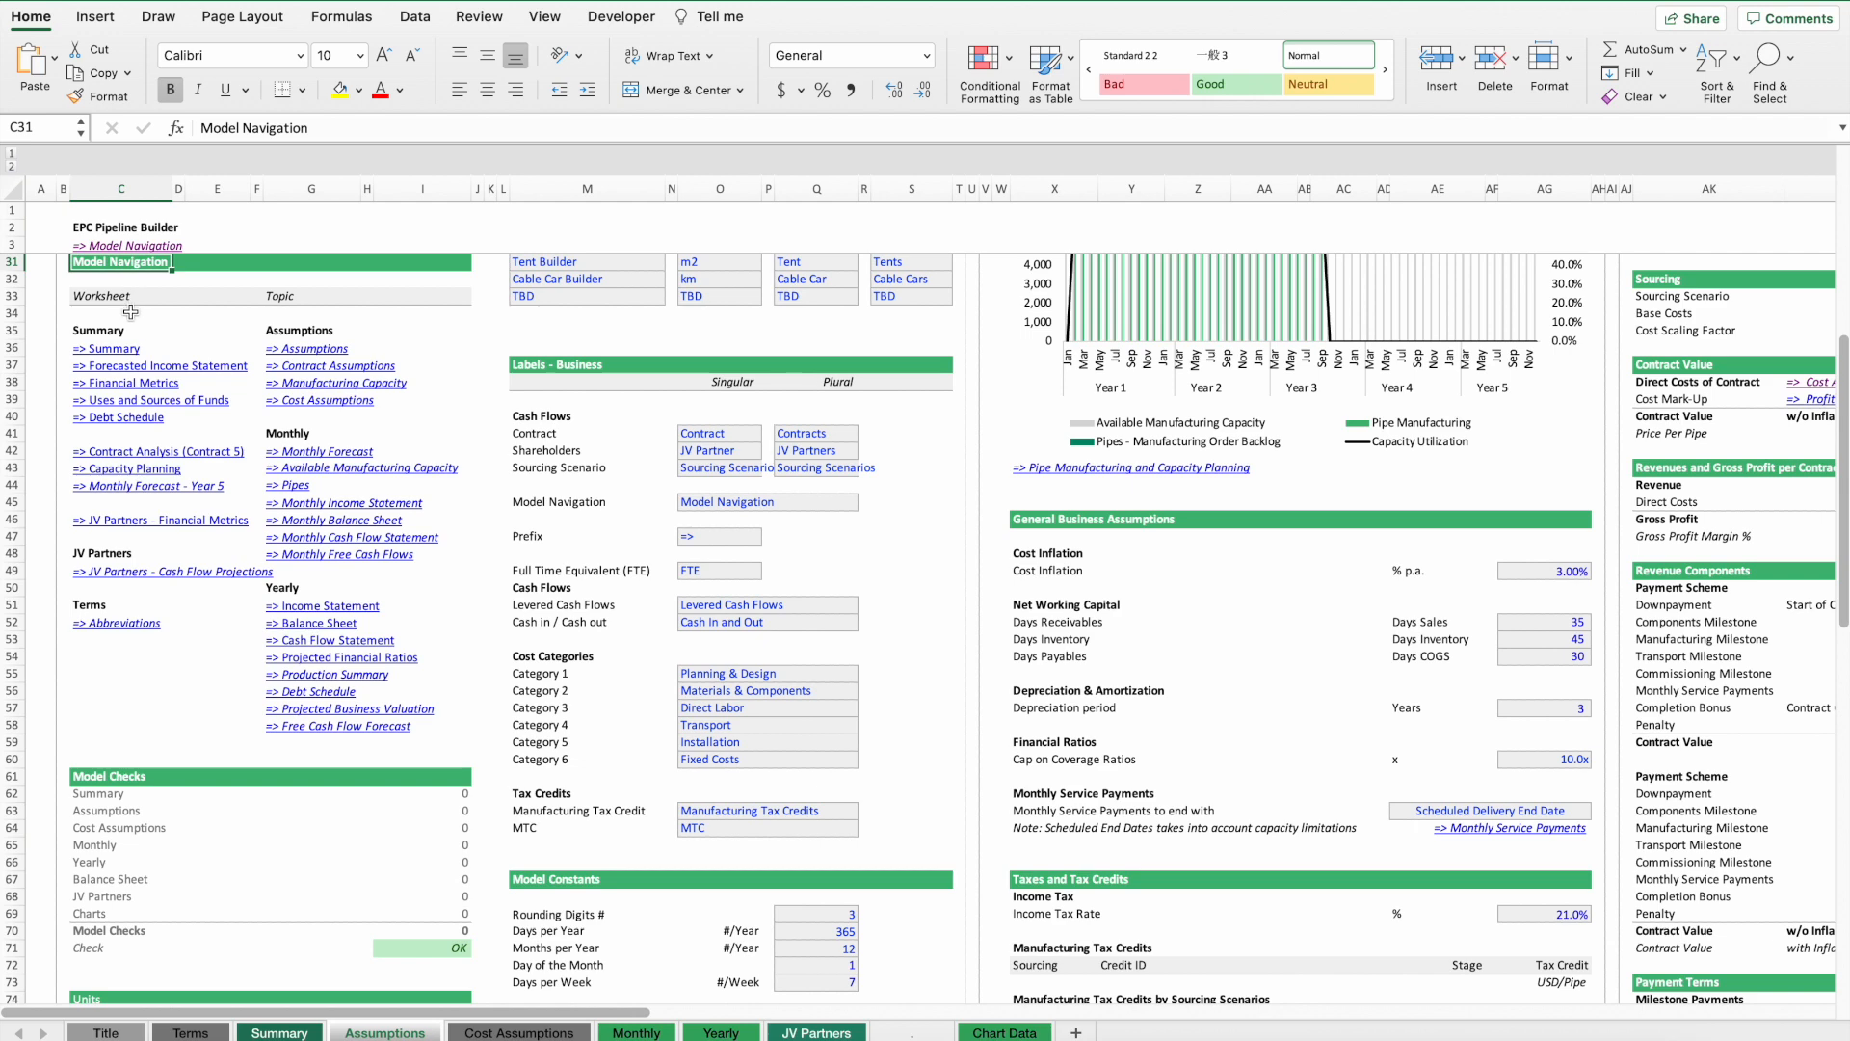
pyautogui.click(113, 351)
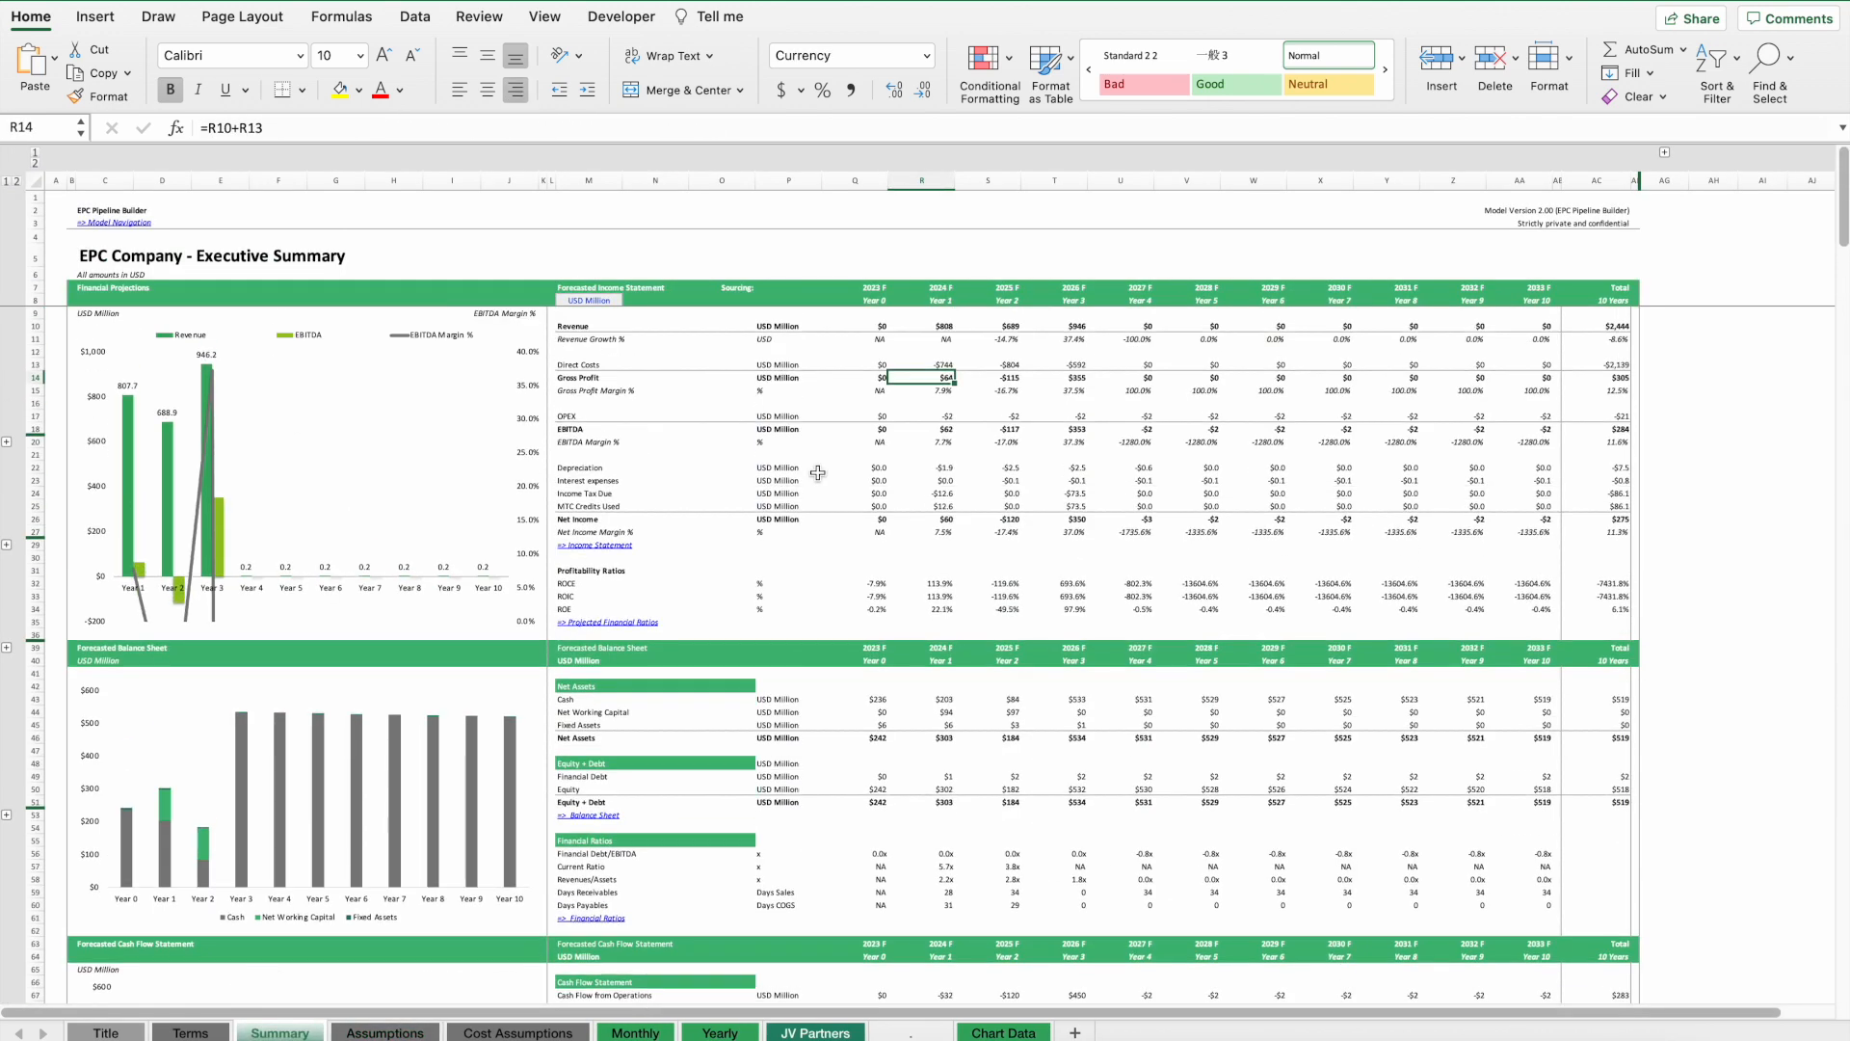
pyautogui.scroll(3, 854, 340)
pyautogui.click(848, 353)
pyautogui.click(881, 353)
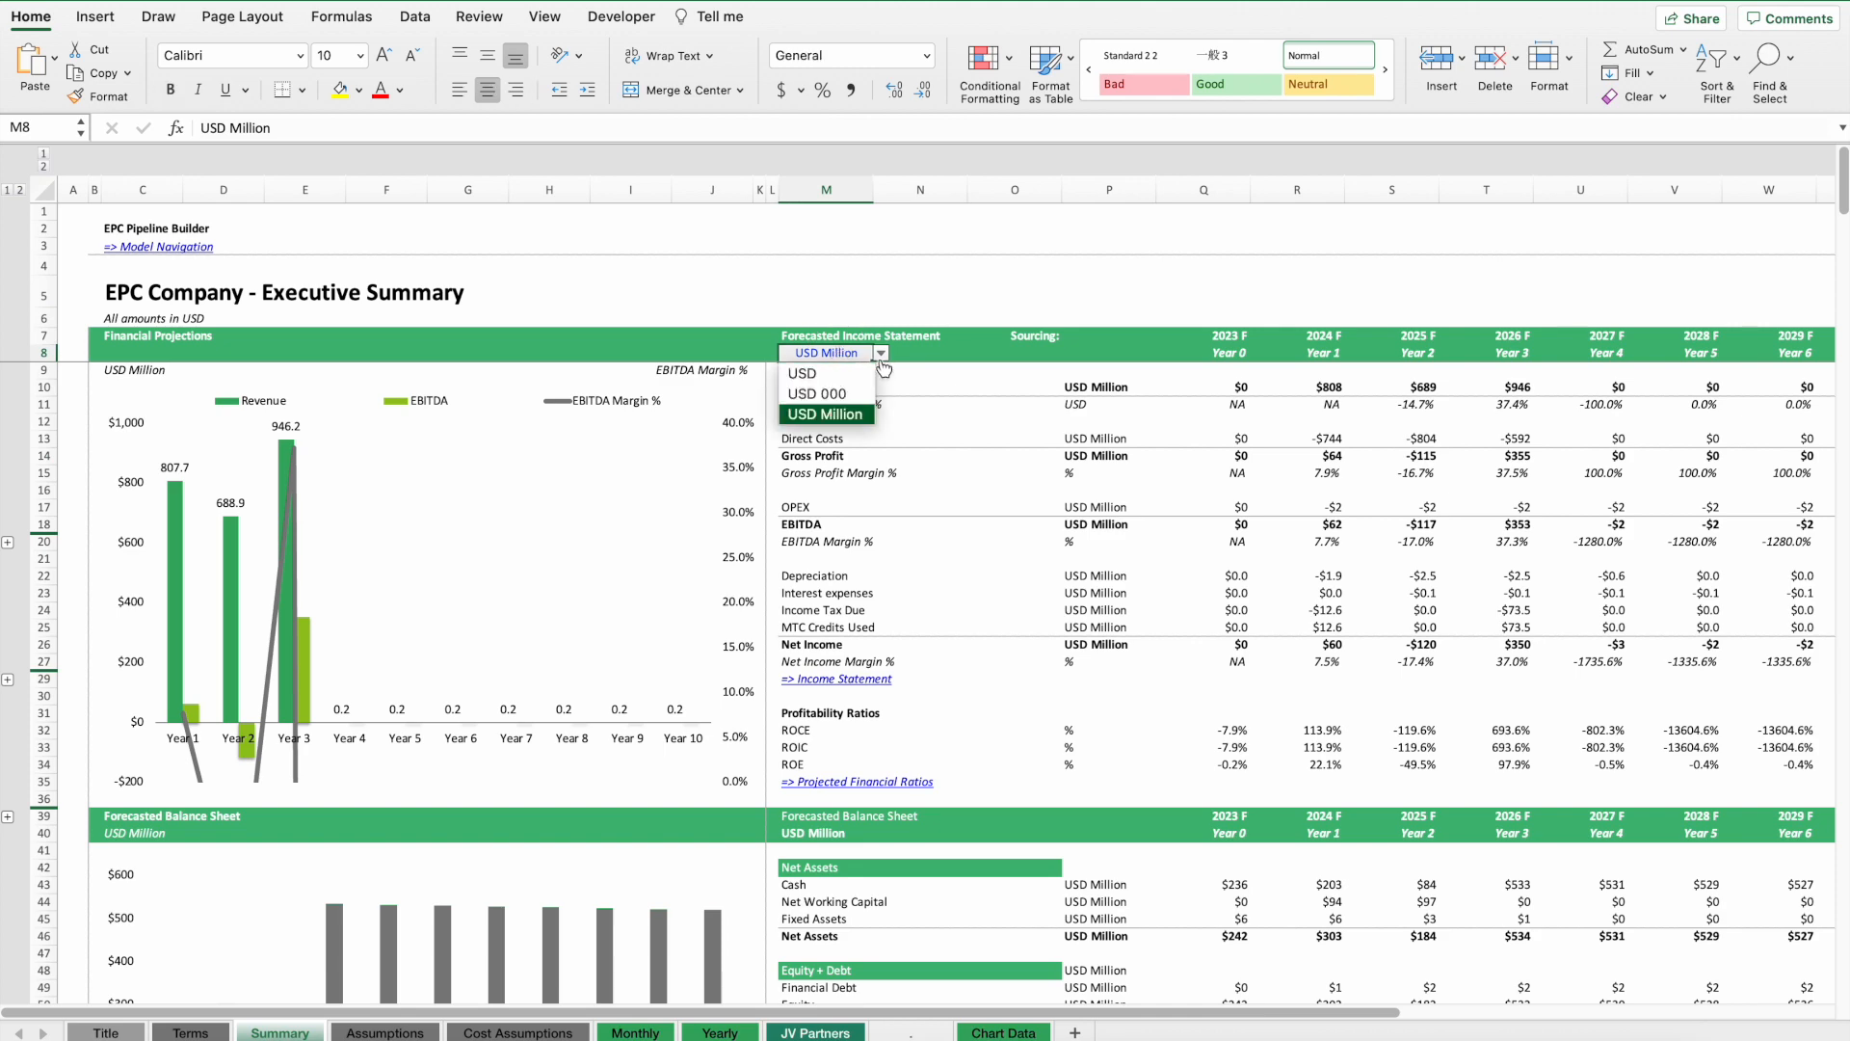
pyautogui.click(802, 373)
# Examine the summary income statement's EBITDA, EBITDA margin, depreciation, interest and tax rows.
pyautogui.hscroll(3, 1325, 540)
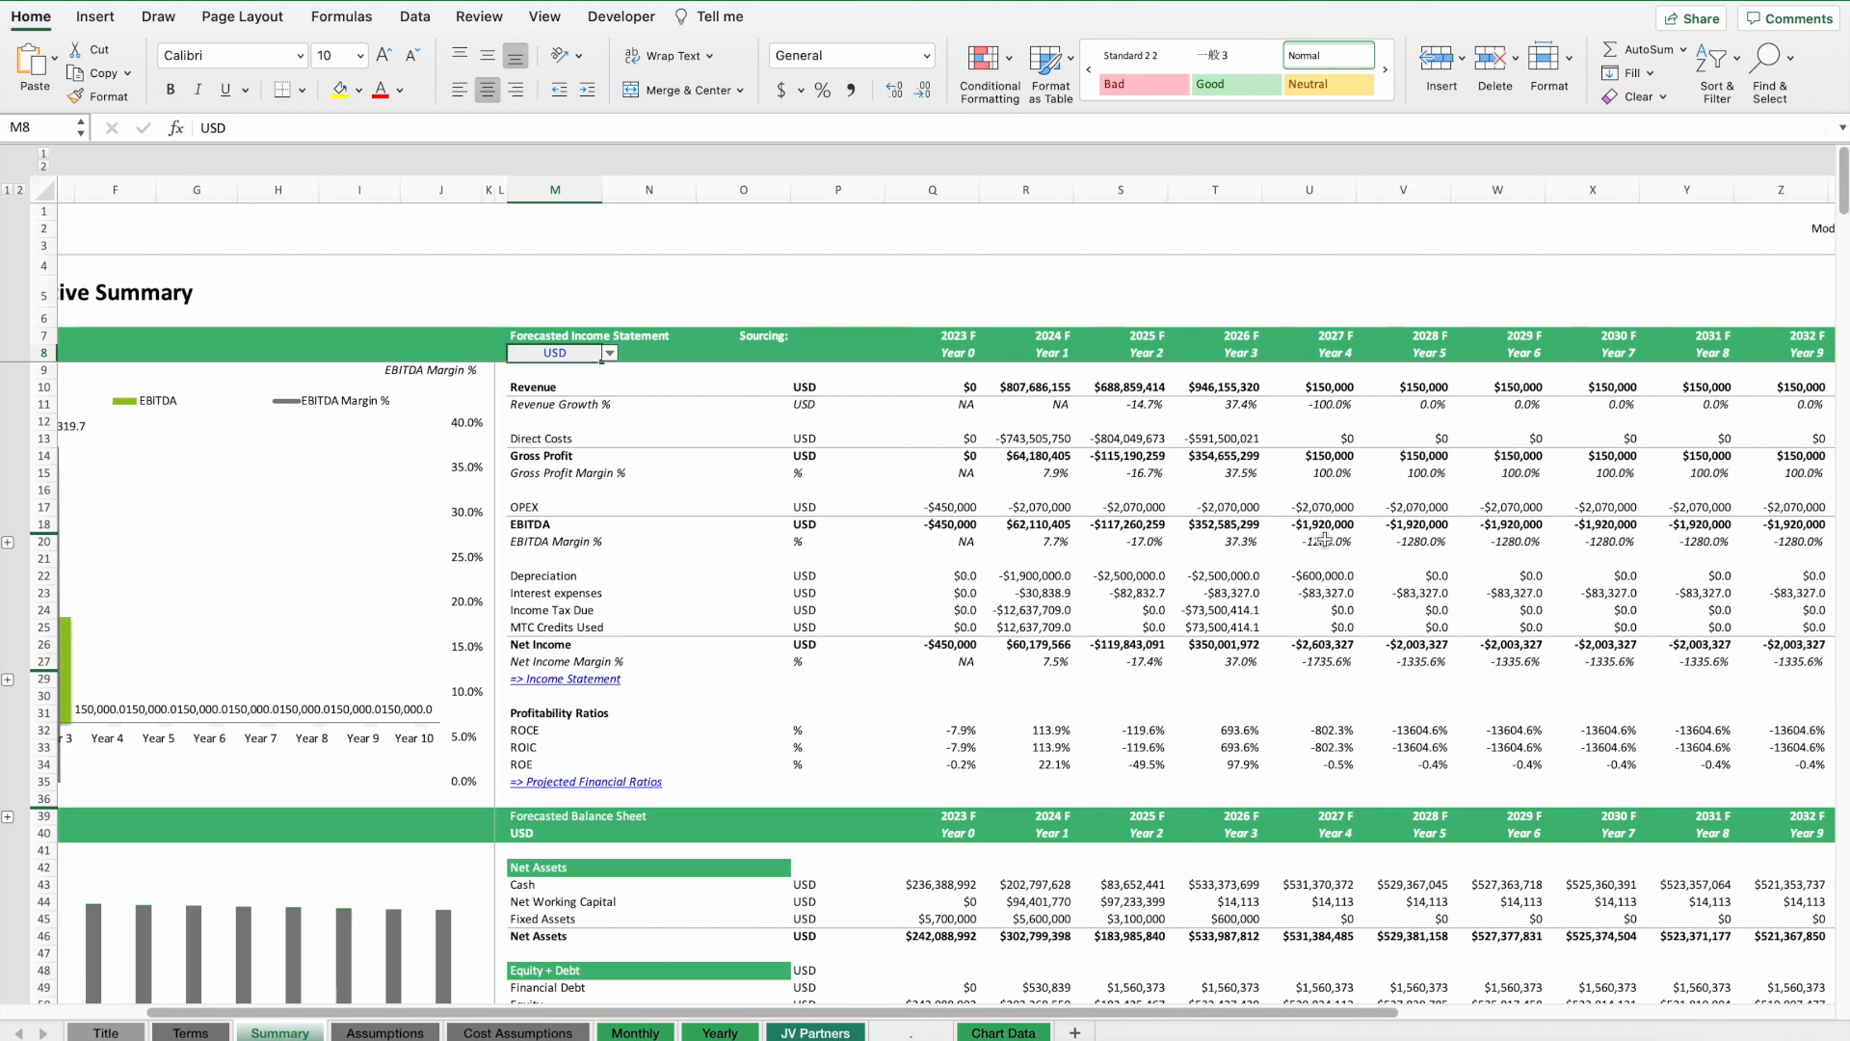
pyautogui.hscroll(1, 803, 385)
pyautogui.moveTo(882, 383); pyautogui.dragTo(476, 353)
pyautogui.click(475, 354)
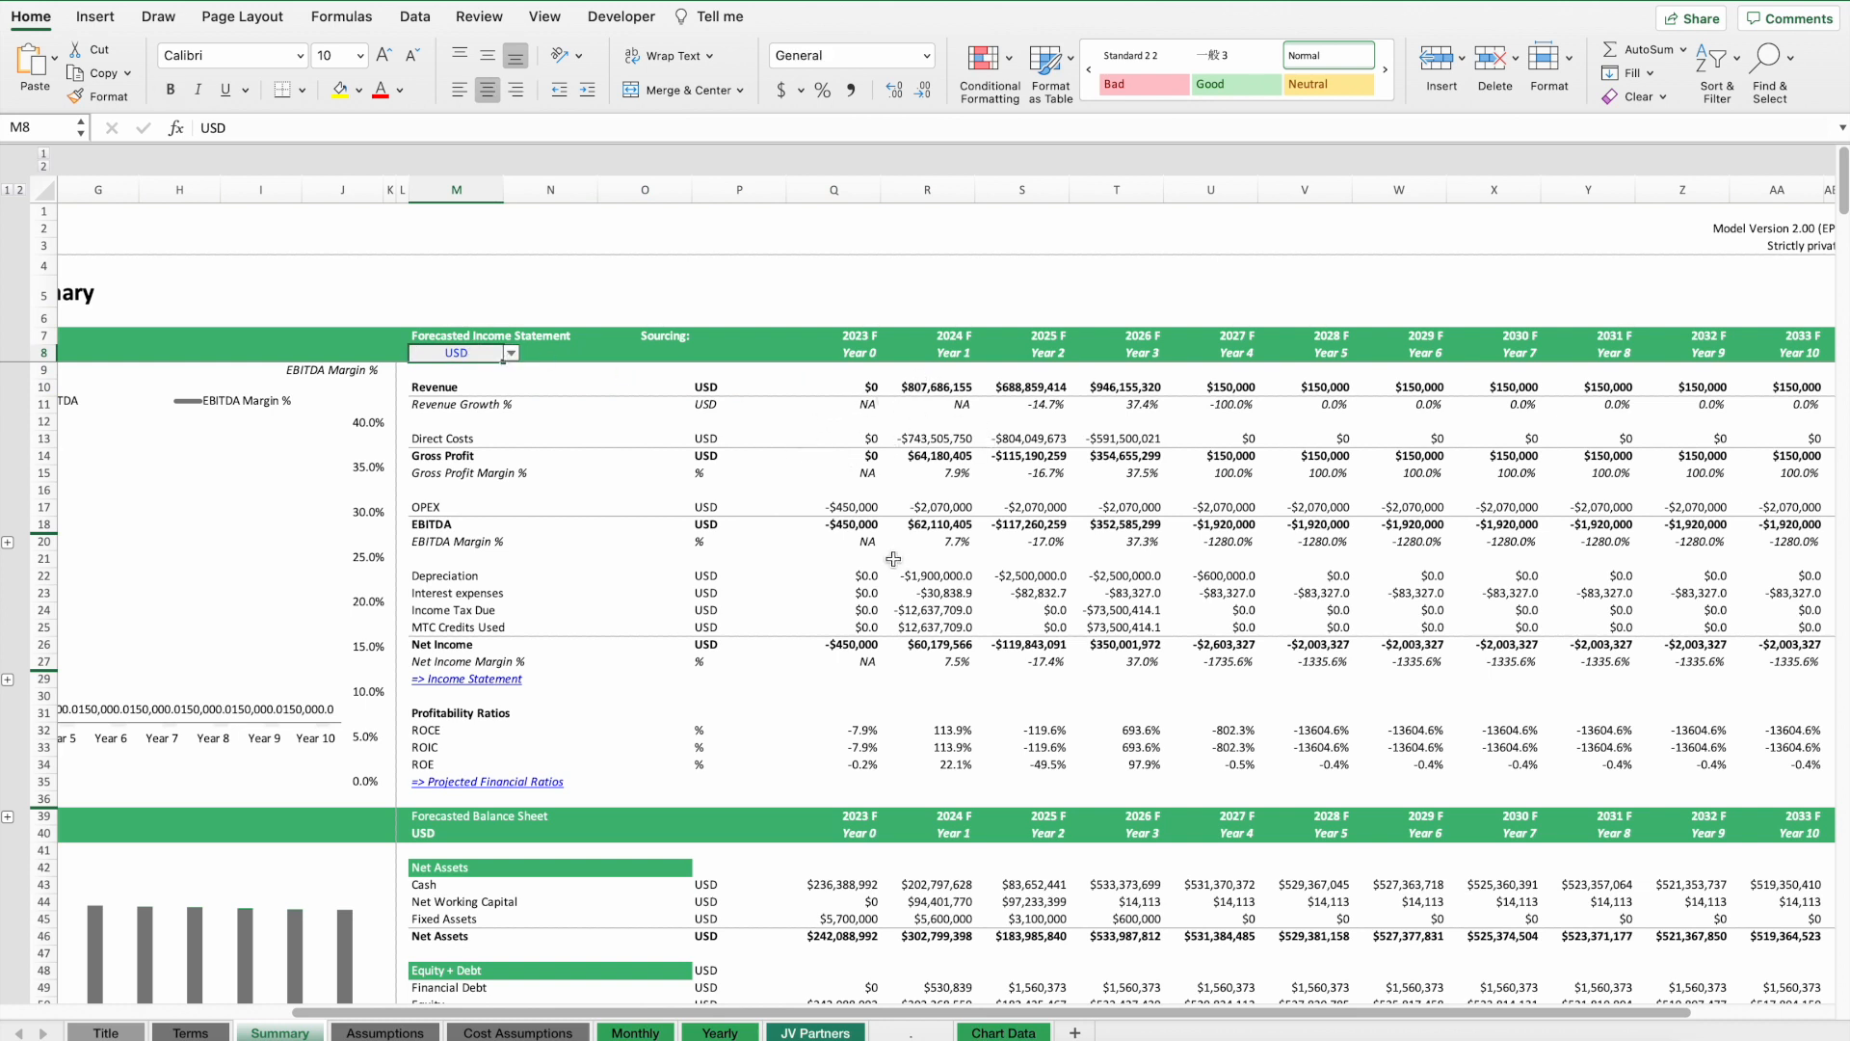
pyautogui.moveTo(828, 524); pyautogui.dragTo(1038, 526)
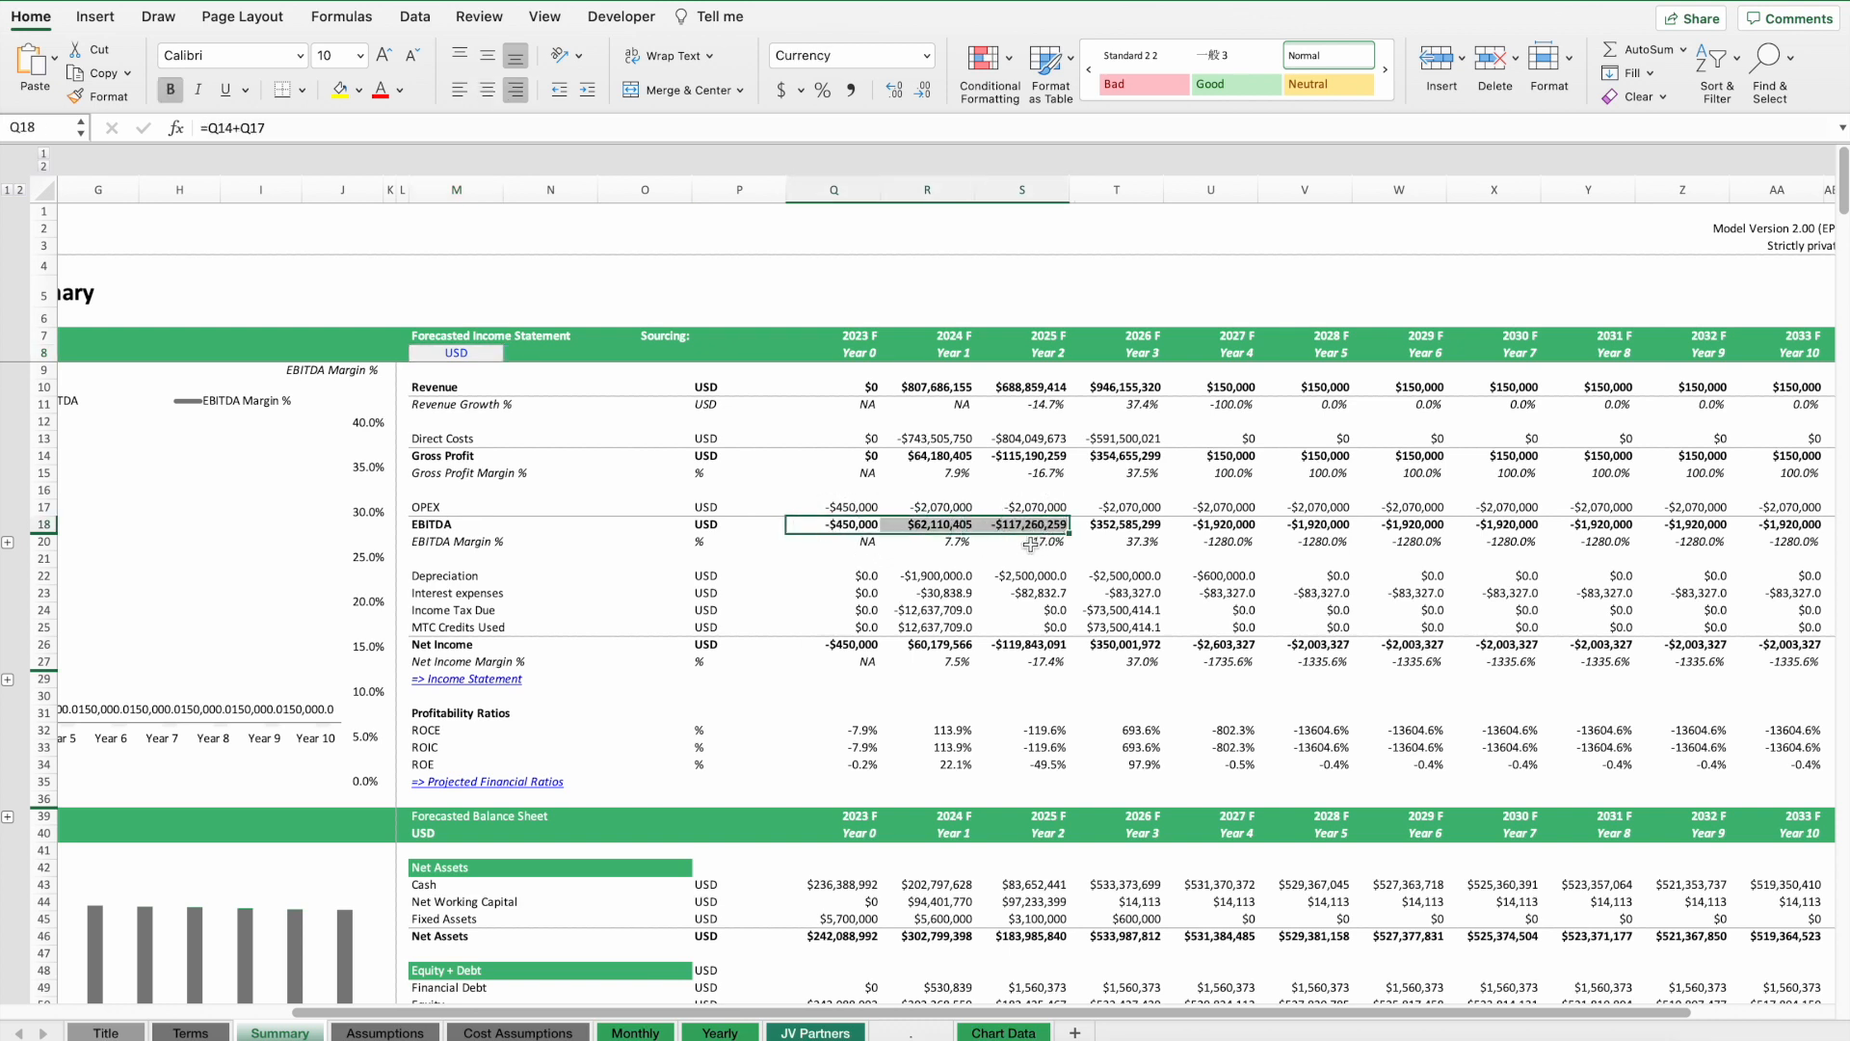
pyautogui.click(1030, 544)
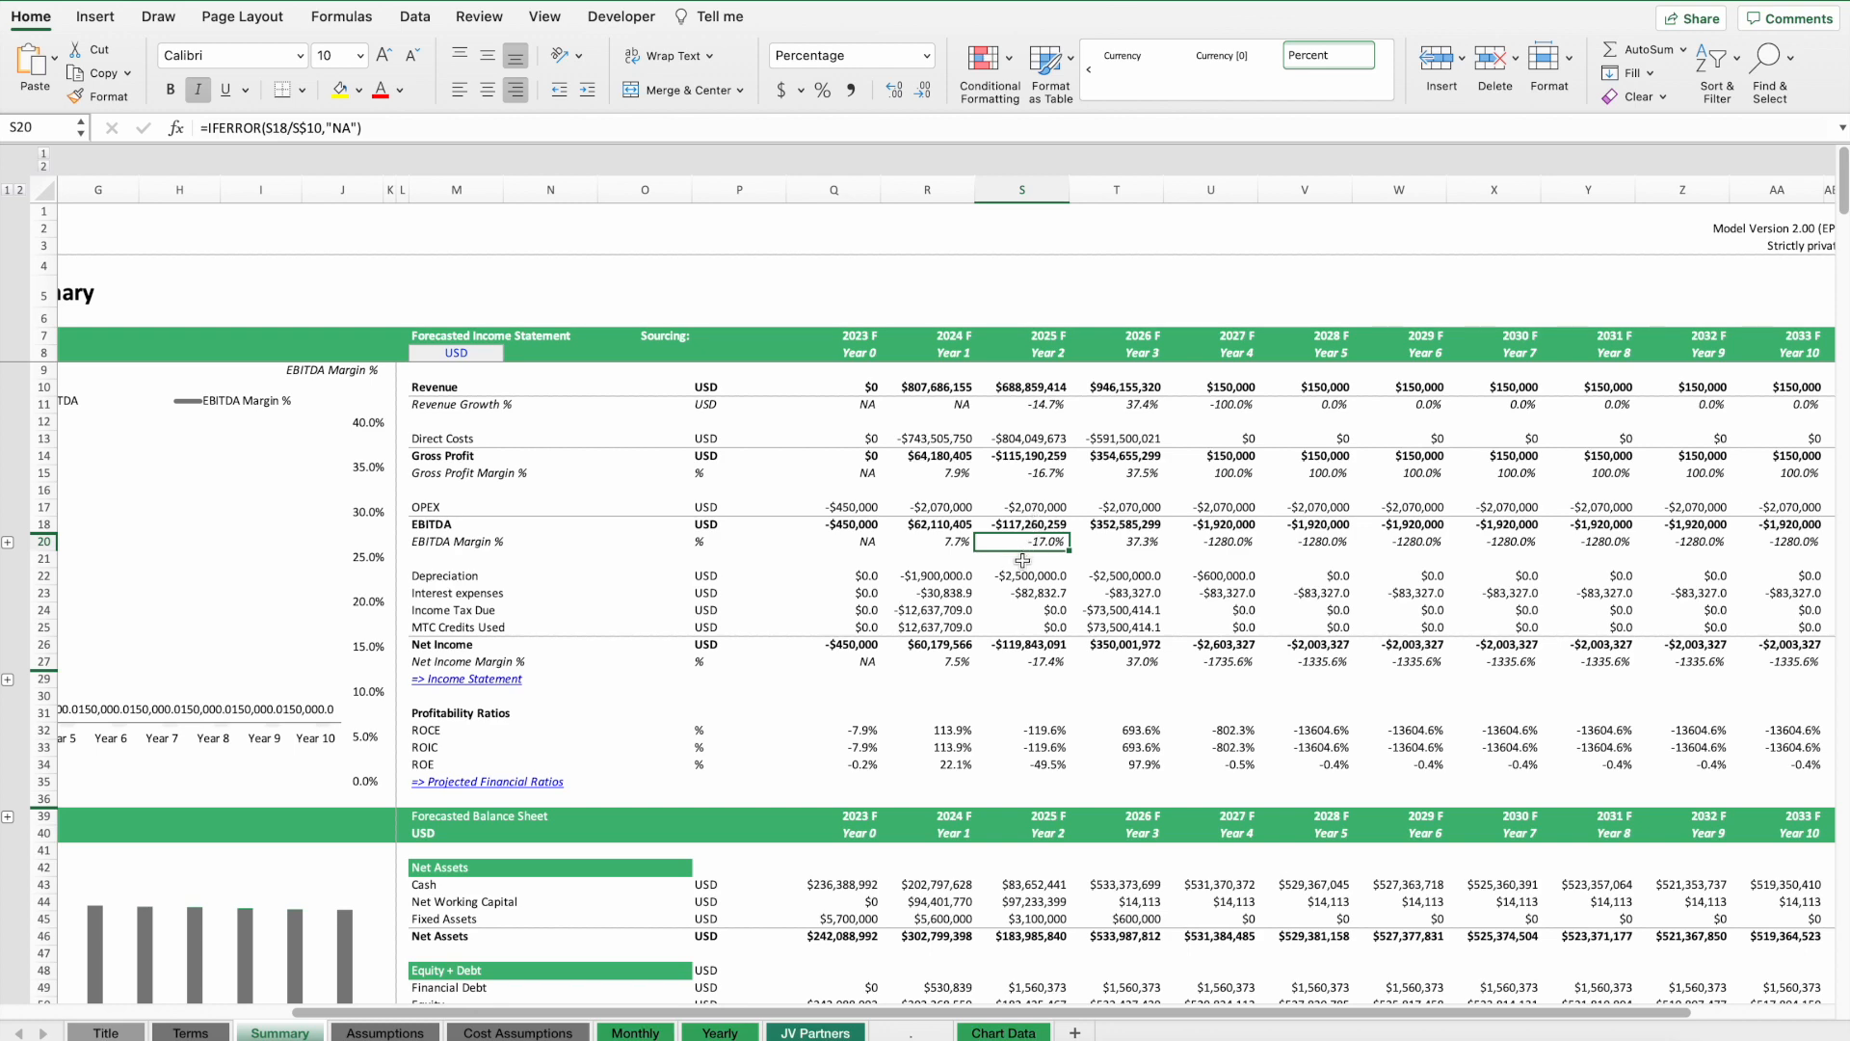
pyautogui.moveTo(1023, 571); pyautogui.dragTo(1030, 630)
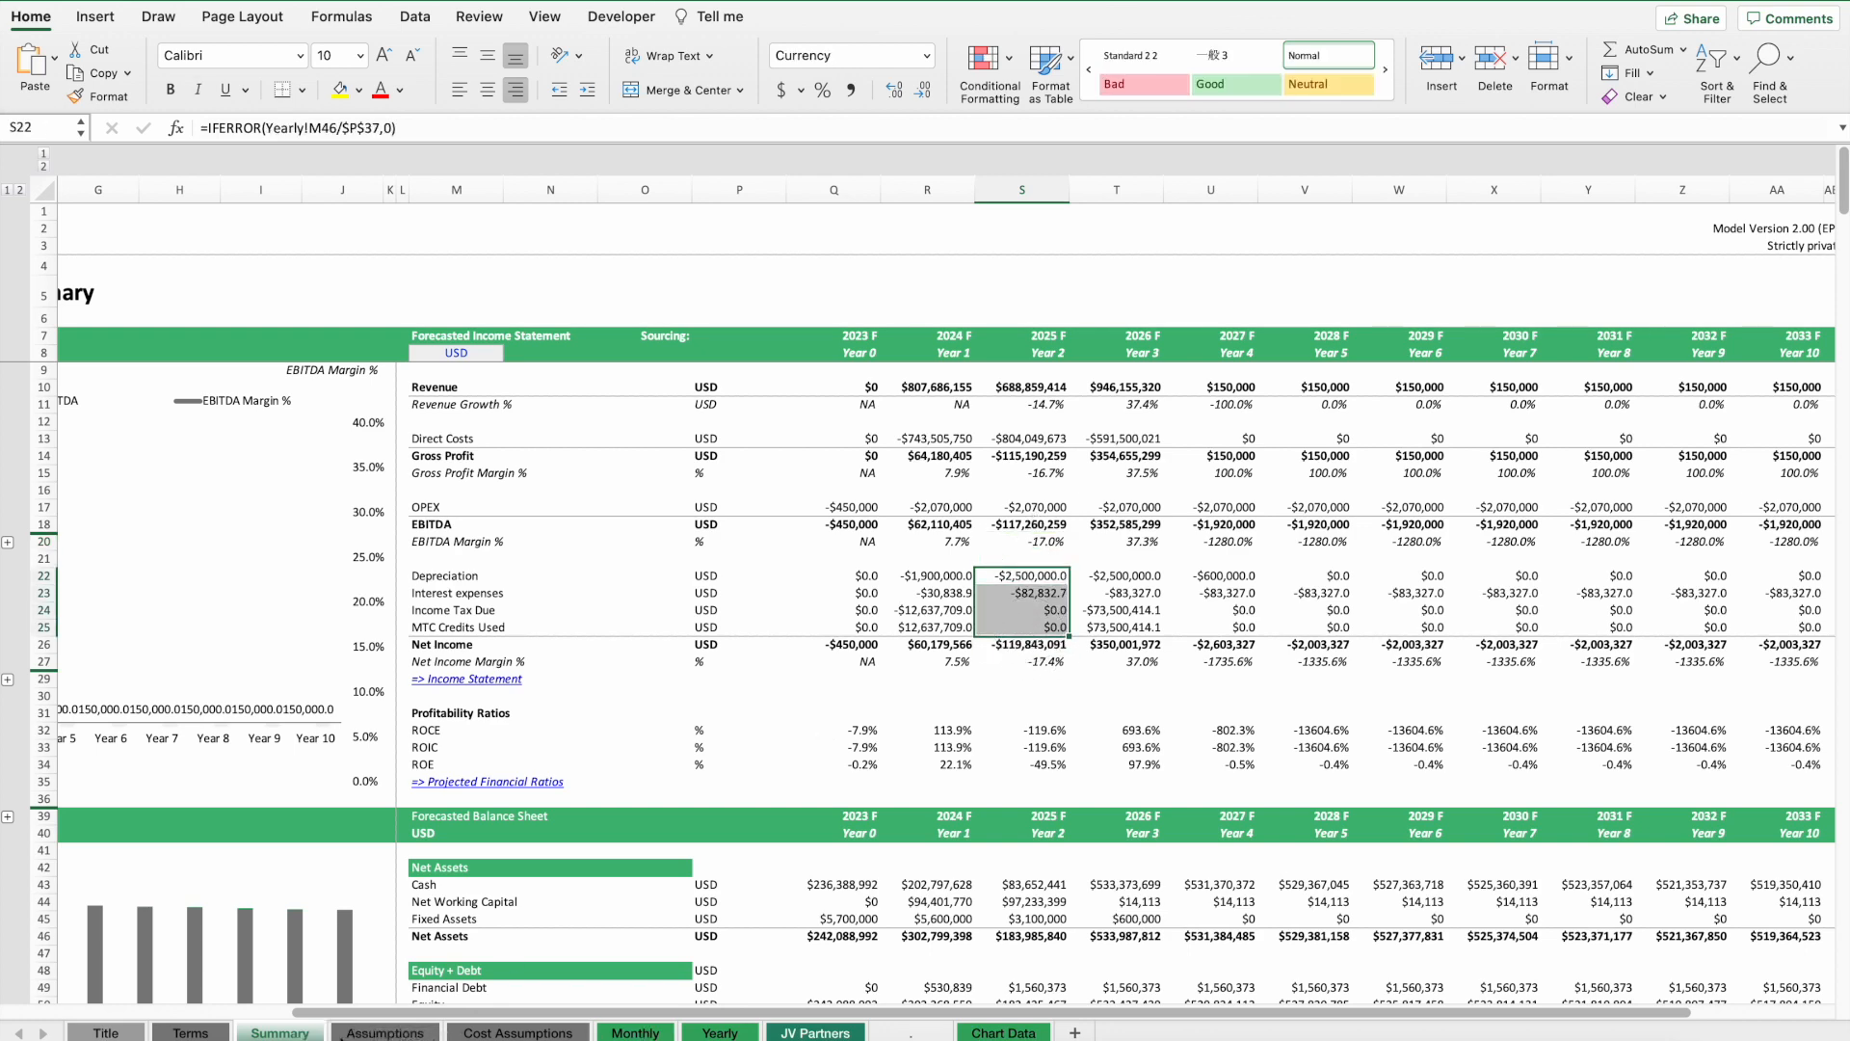
# Copy Contract 1's TRUE include flag to Contracts 2 through 10 in the contract assumptions.
pyautogui.click(353, 1034)
pyautogui.scroll(8, 1022, 542)
pyautogui.hscroll(15, 1185, 529)
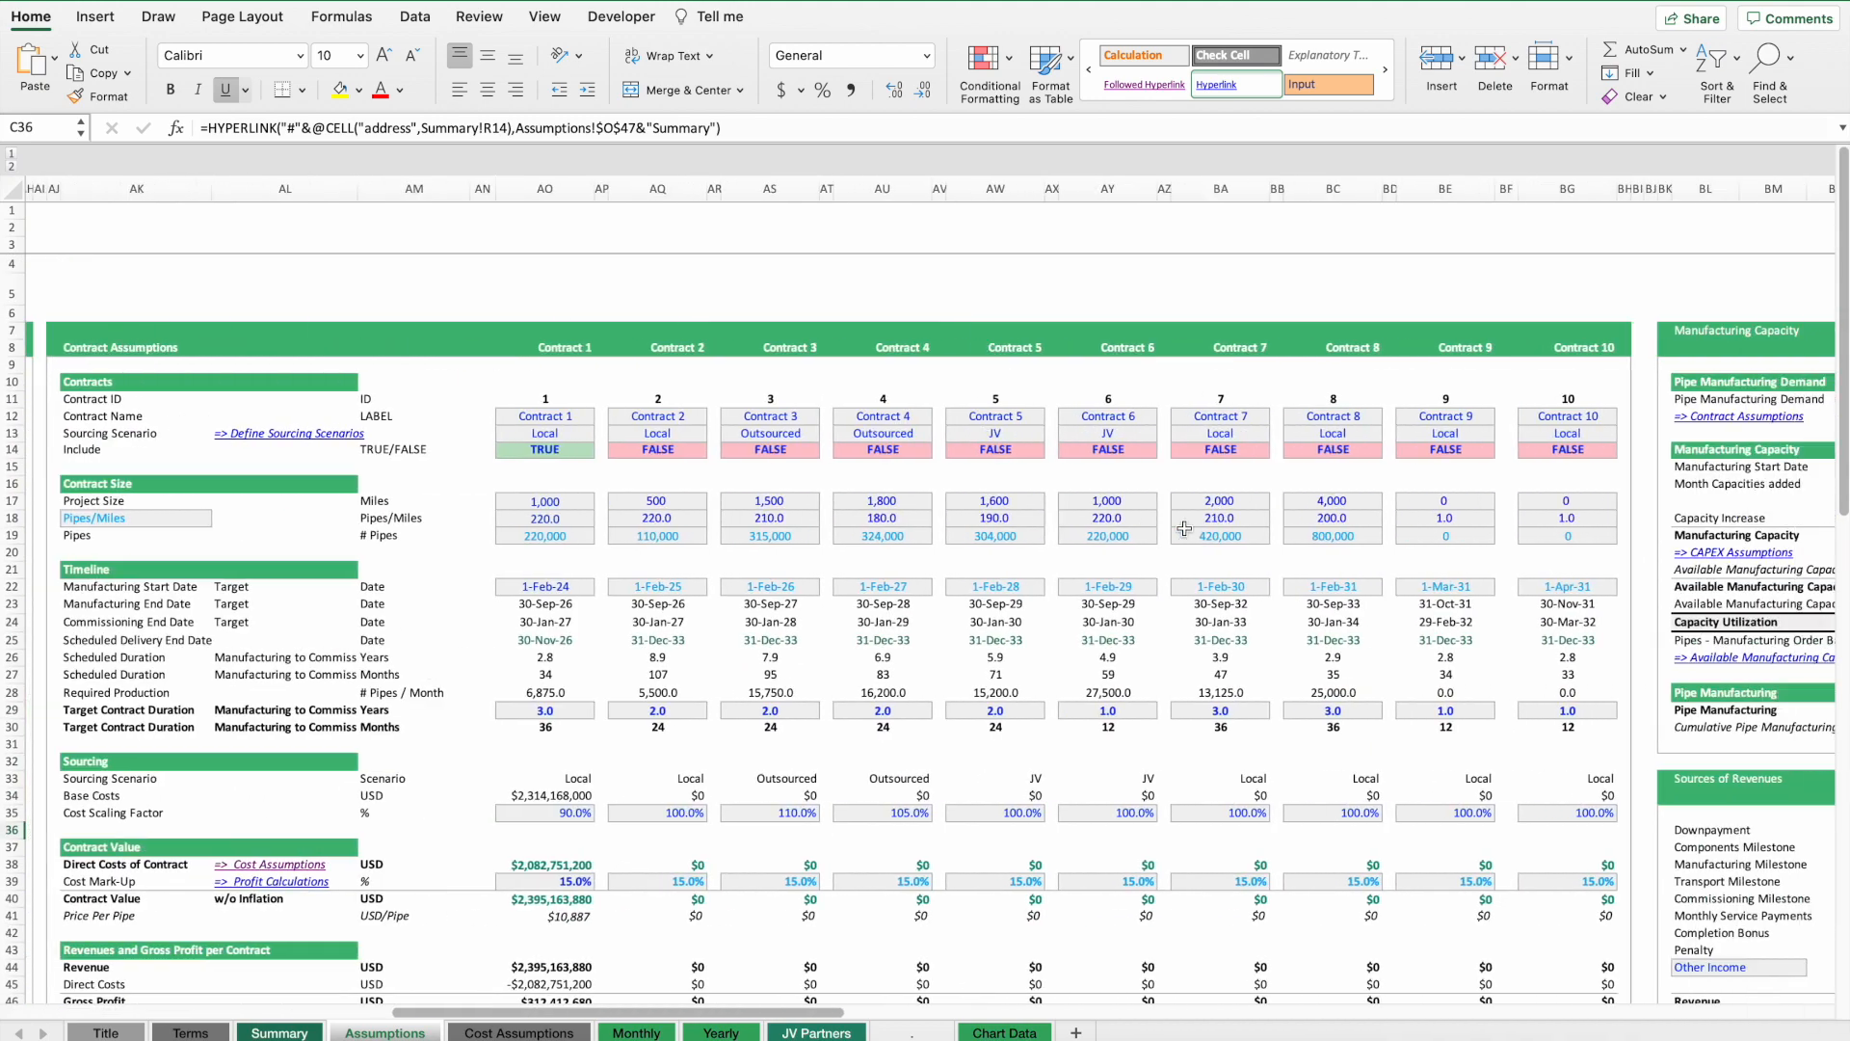
pyautogui.click(589, 455)
pyautogui.press('super+c')
pyautogui.press('Right')
pyautogui.press('Right')
pyautogui.press('super+v')
pyautogui.press('Right')
pyautogui.press('Right')
pyautogui.press('super+v')
pyautogui.press('Right')
pyautogui.press('Right')
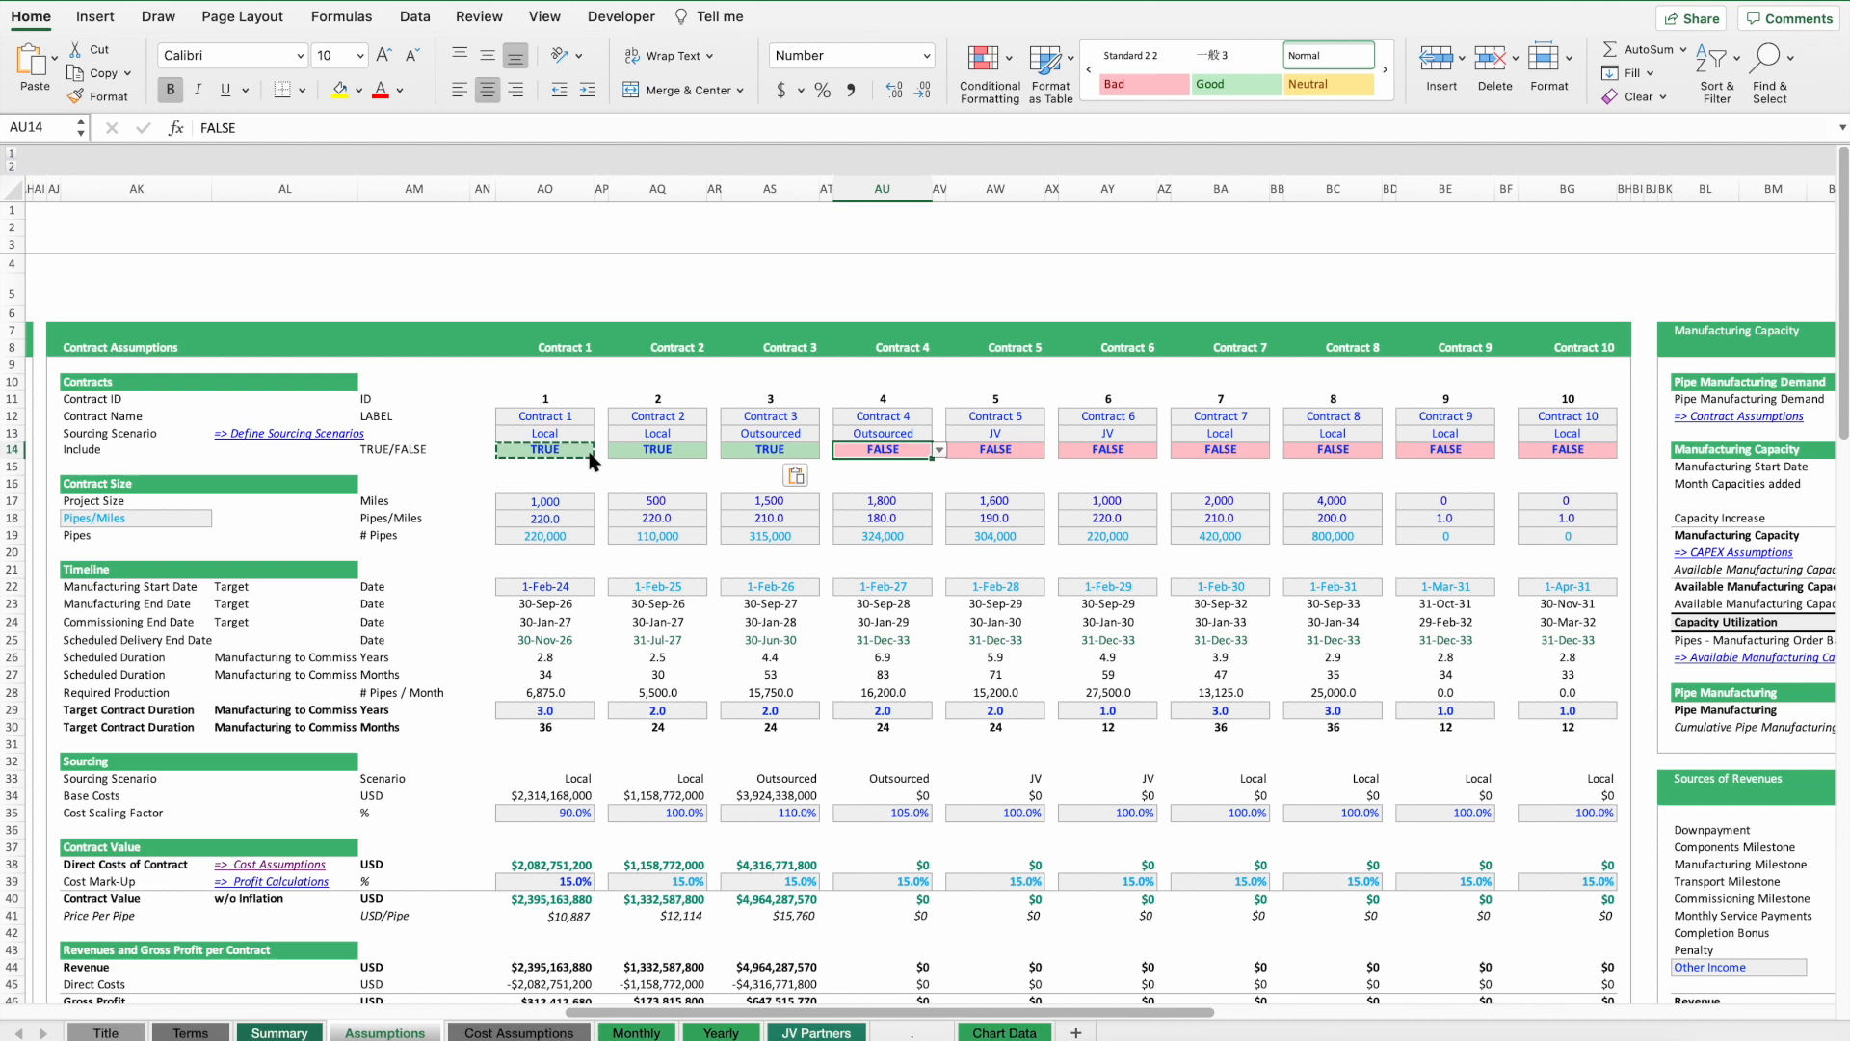
pyautogui.press('super+v')
pyautogui.press('Right')
pyautogui.press('Right')
pyautogui.press('super+v')
pyautogui.press('Right')
pyautogui.press('Right')
pyautogui.press('super+v')
pyautogui.press('Right')
pyautogui.press('Right')
pyautogui.press('super+v')
pyautogui.press('Right')
pyautogui.press('Right')
pyautogui.press('super+v')
pyautogui.press('Right')
pyautogui.press('Right')
pyautogui.press('super+v')
pyautogui.press('Right')
pyautogui.press('Right')
pyautogui.press('super+v')
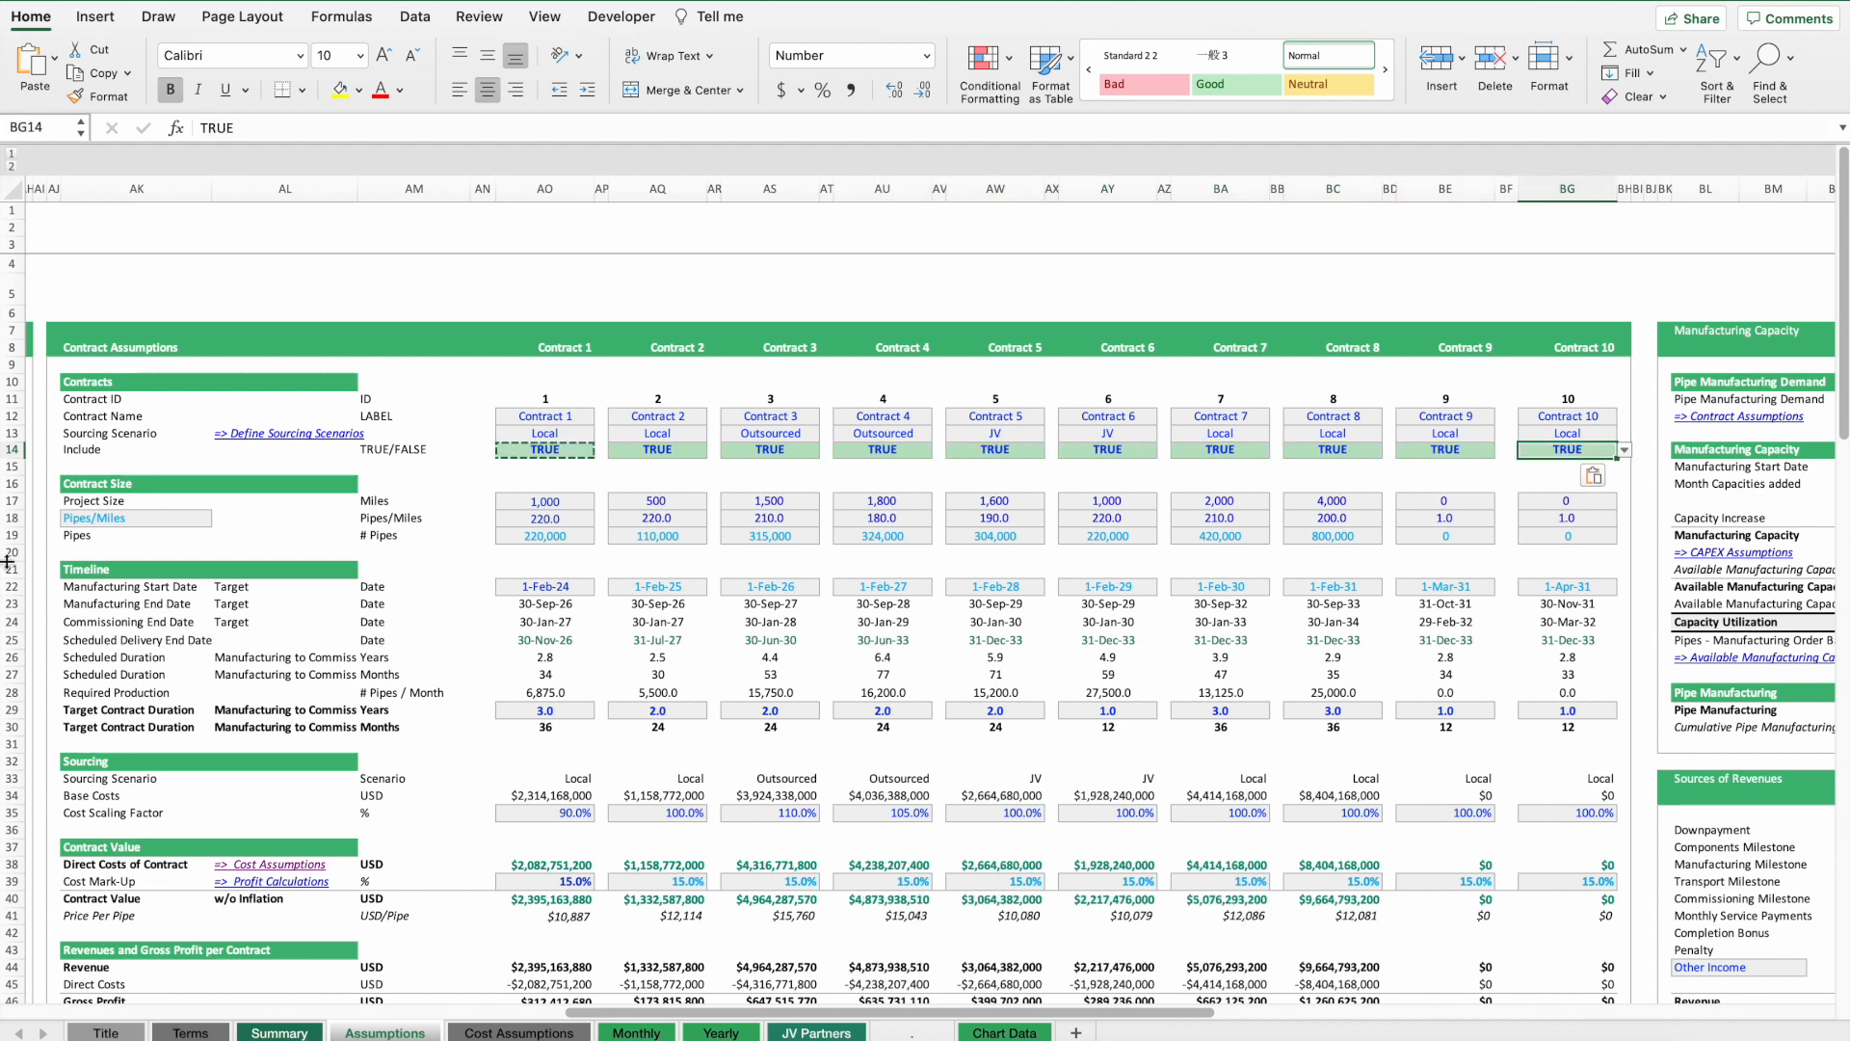
# Review the Executive Summary's net income row after including all contracts.
pyautogui.click(287, 1032)
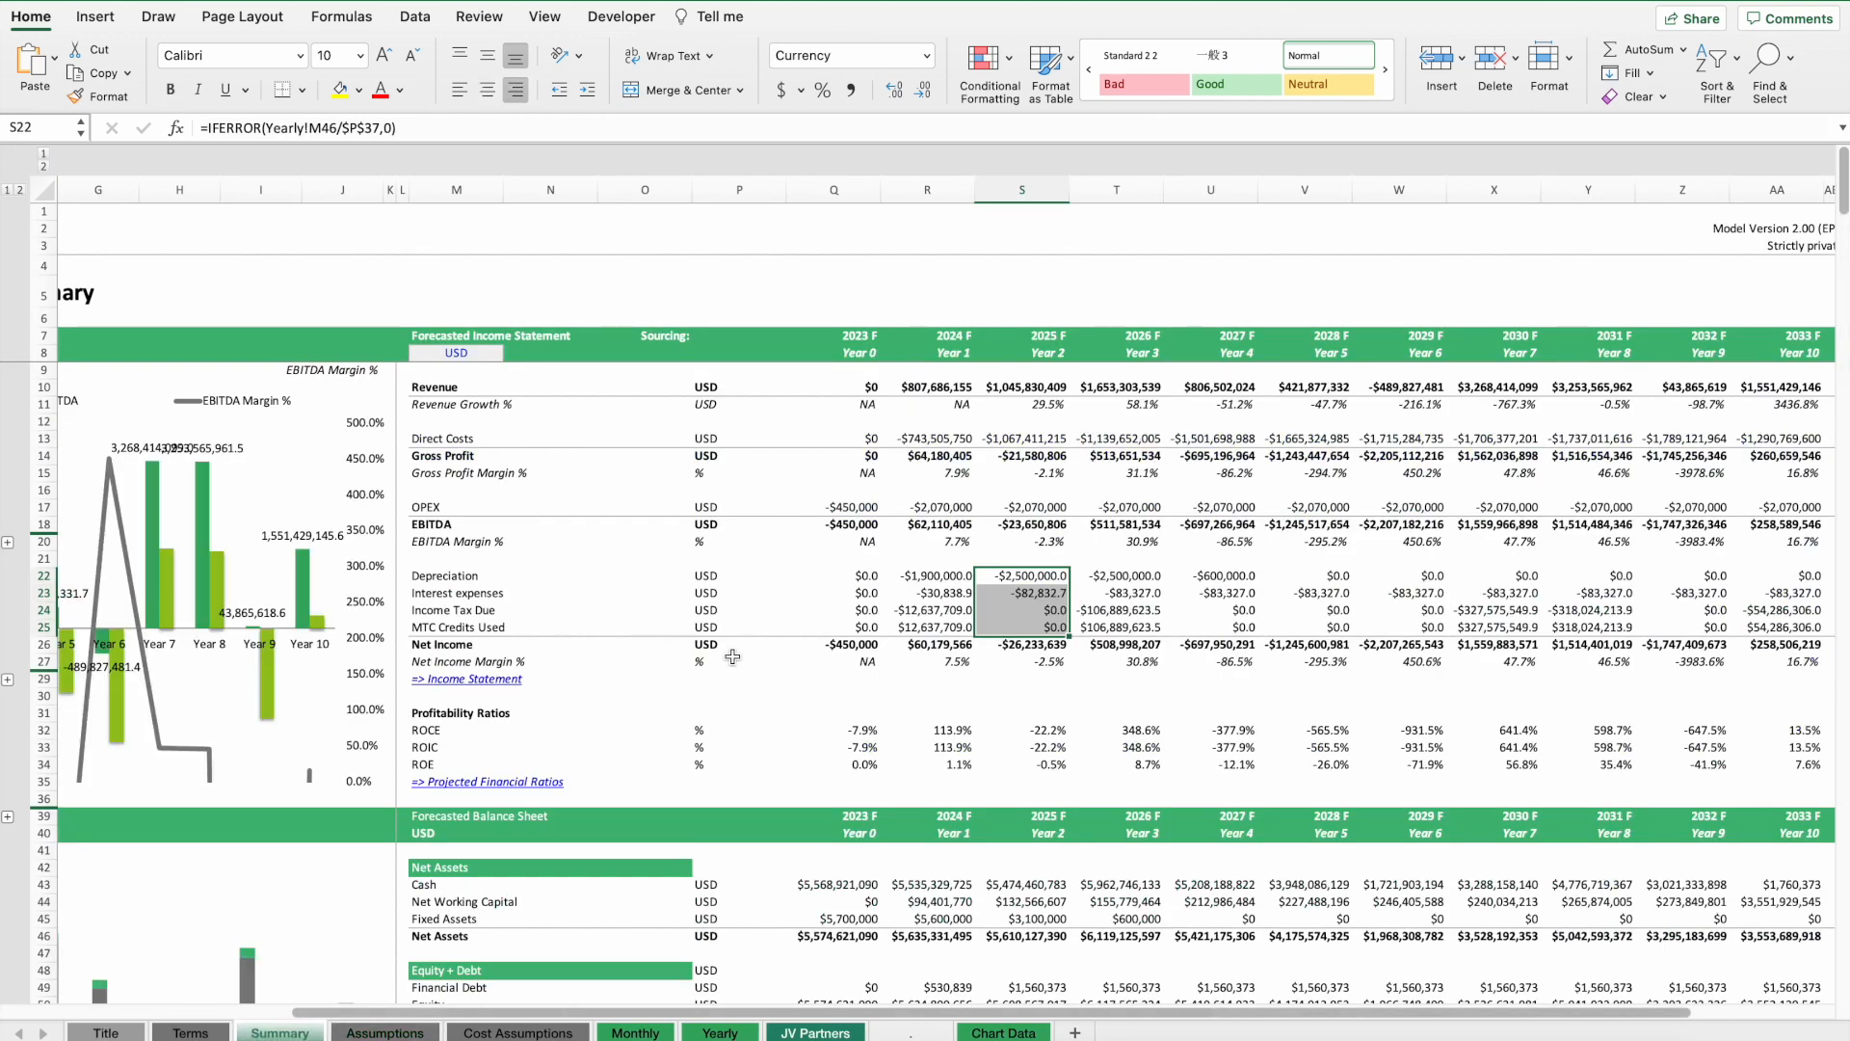
pyautogui.click(824, 558)
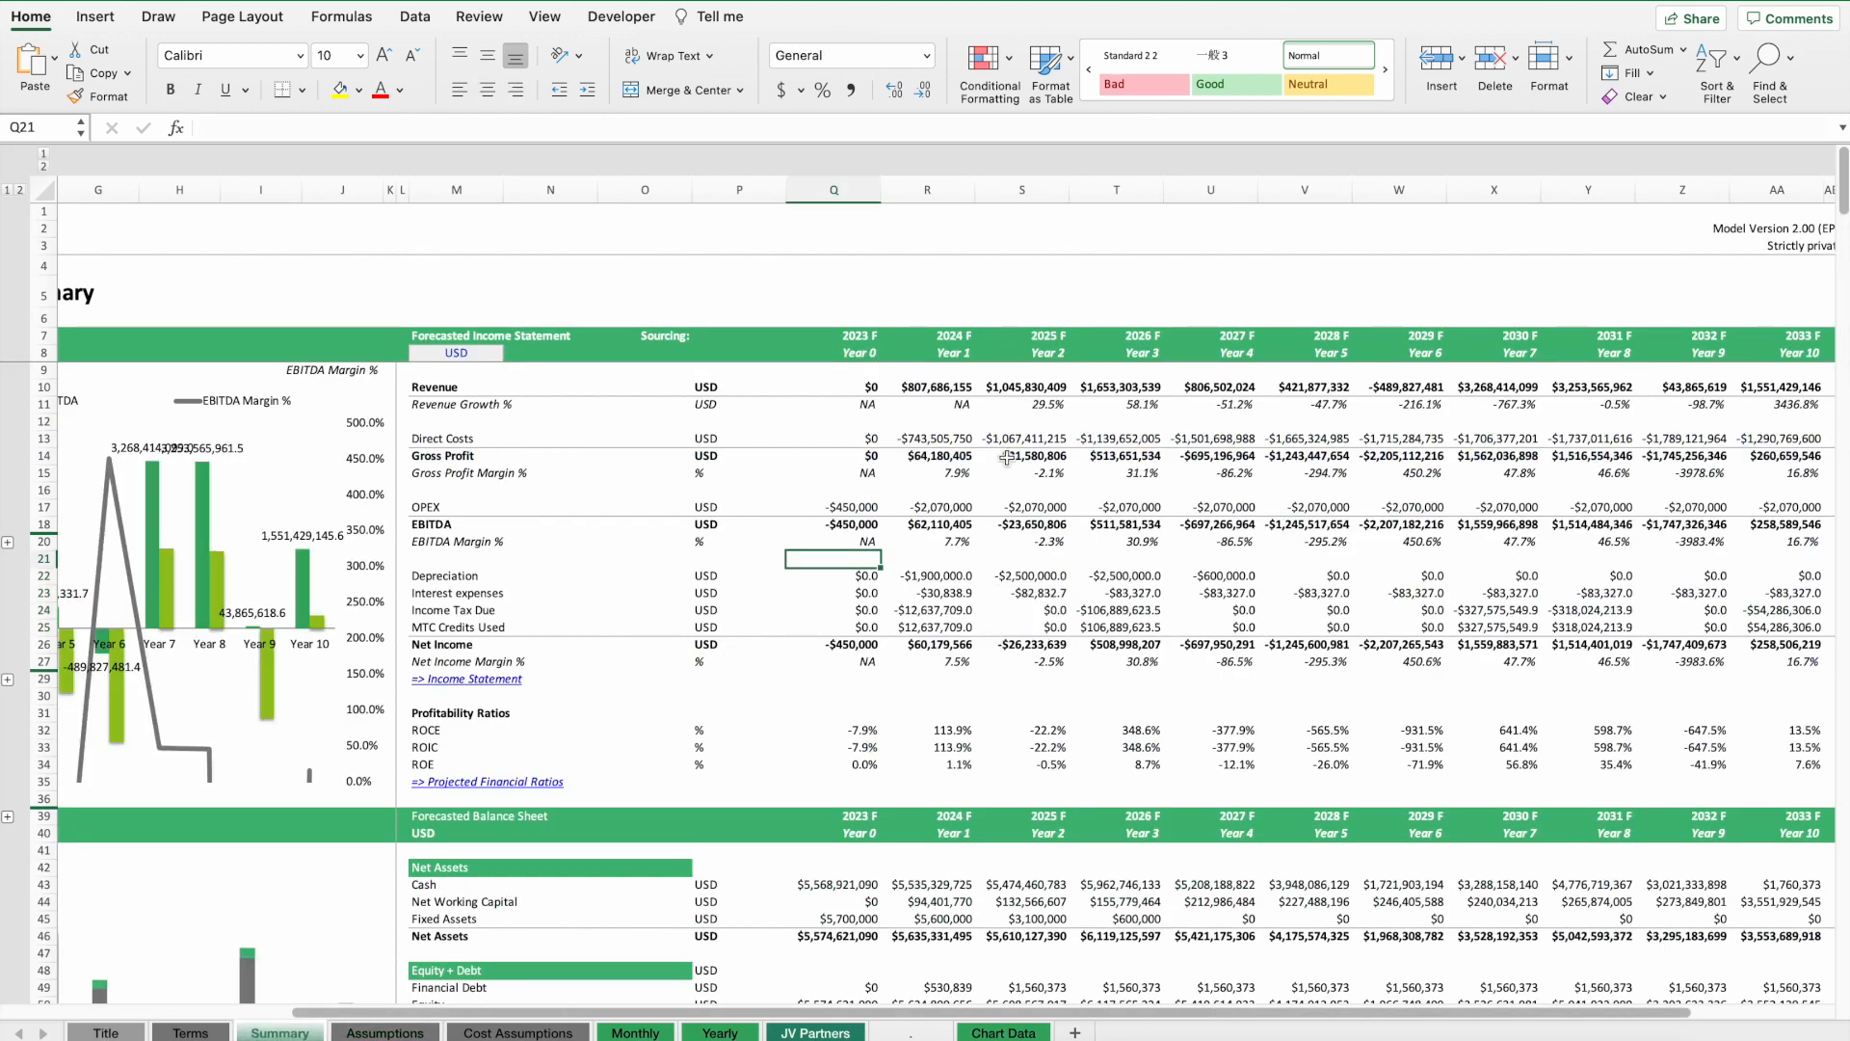
pyautogui.moveTo(853, 644); pyautogui.dragTo(1098, 645)
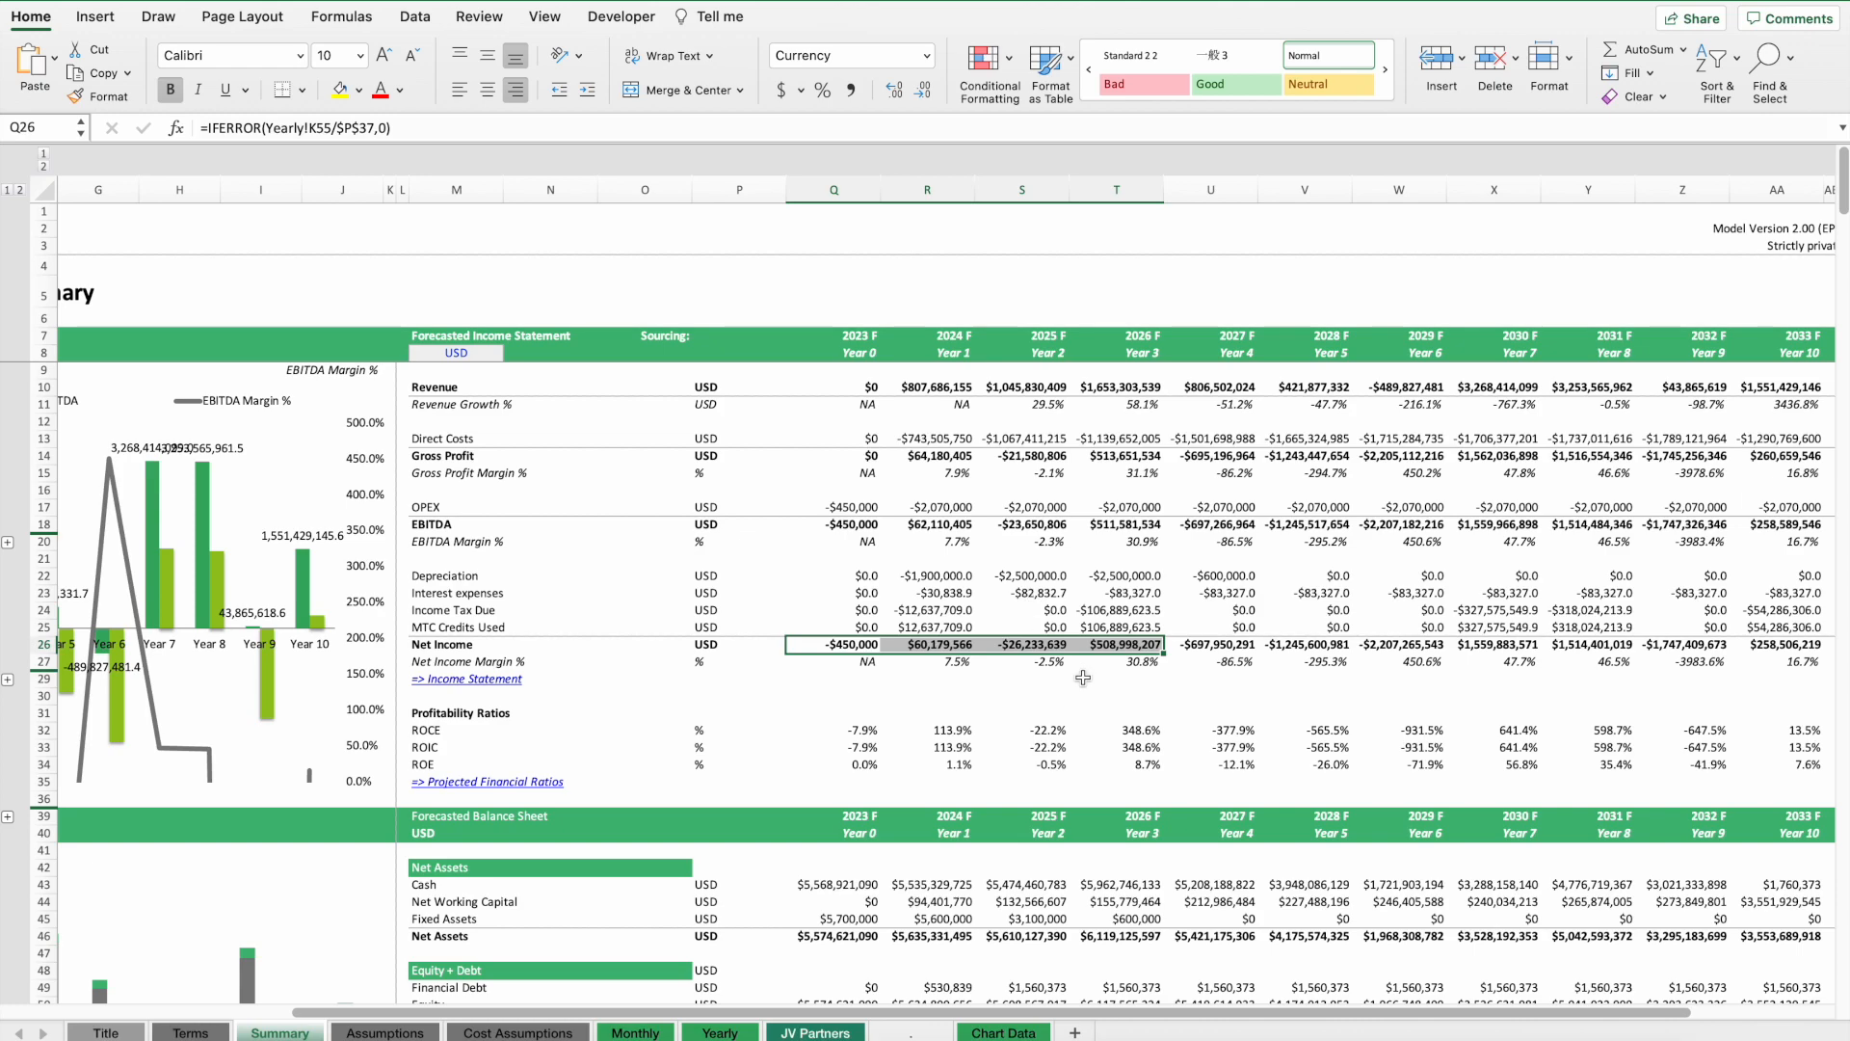
# Scroll through the summary balance sheet, free cash flows, debt schedule and financial metrics.
pyautogui.scroll(-15, 1065, 695)
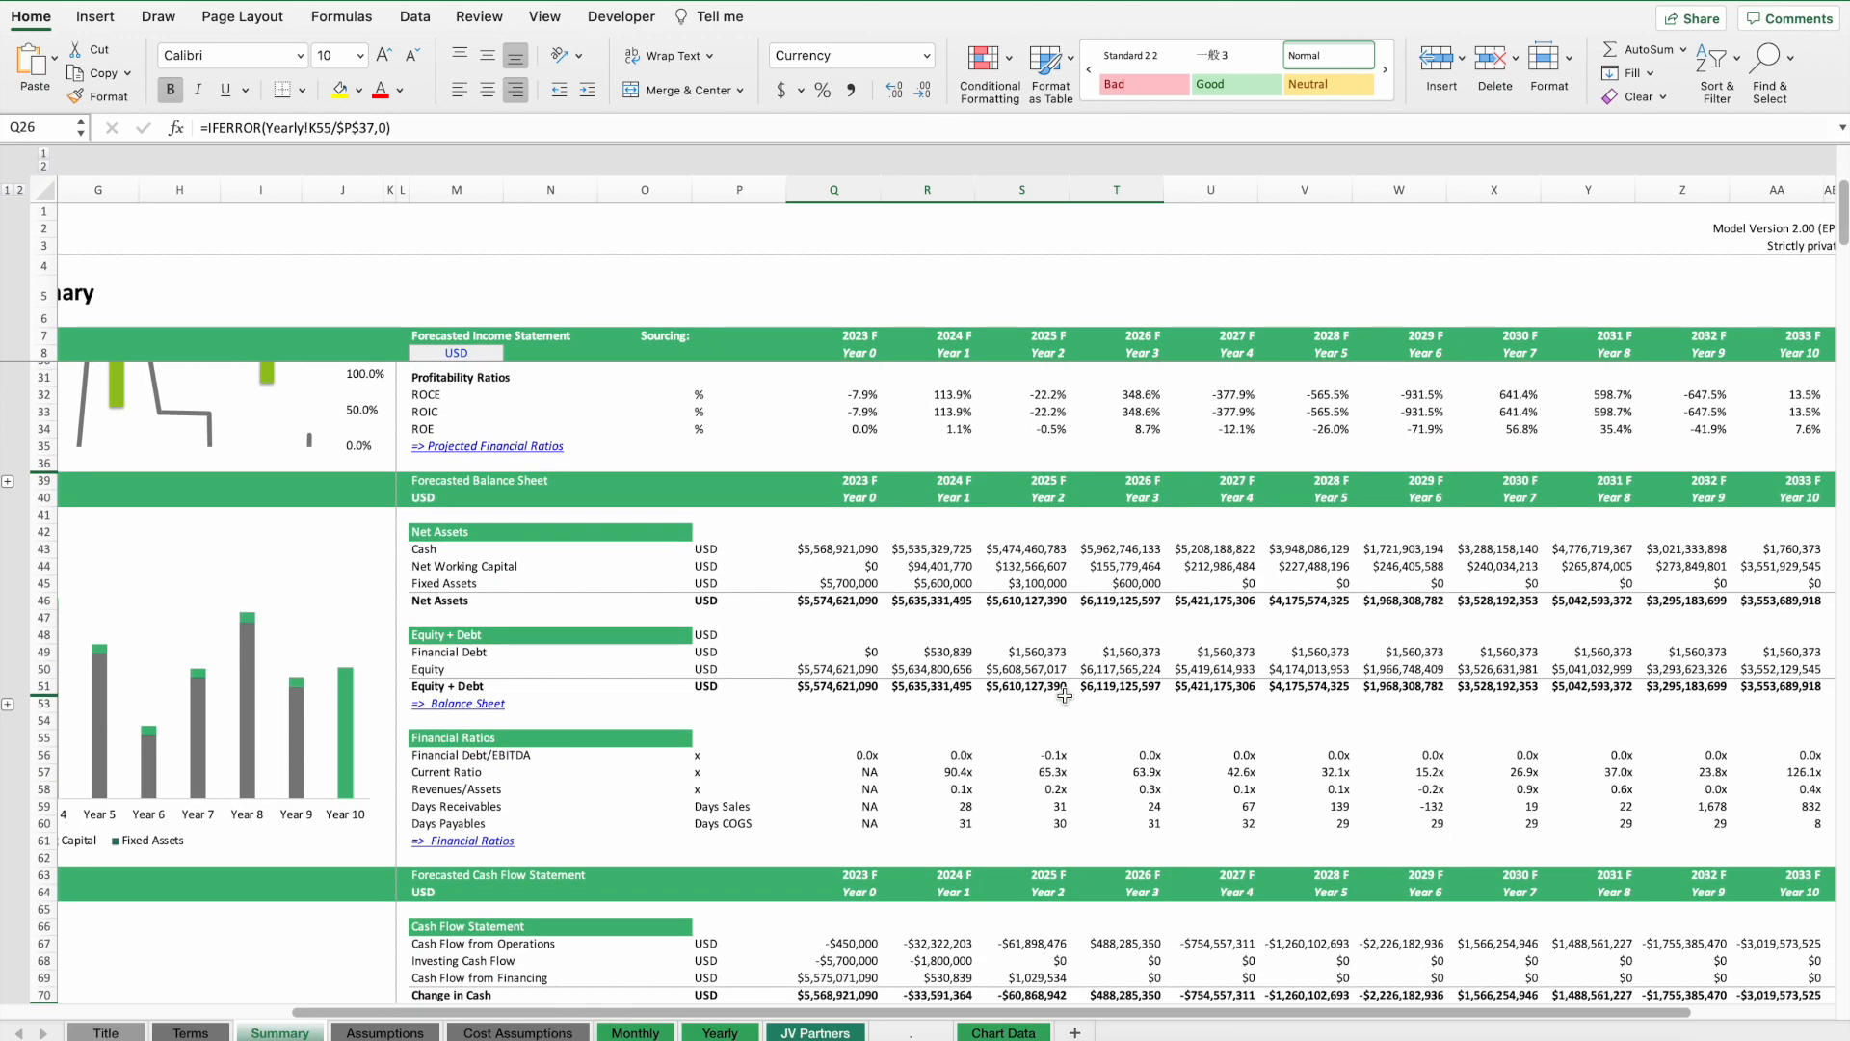
pyautogui.scroll(-8, 1065, 696)
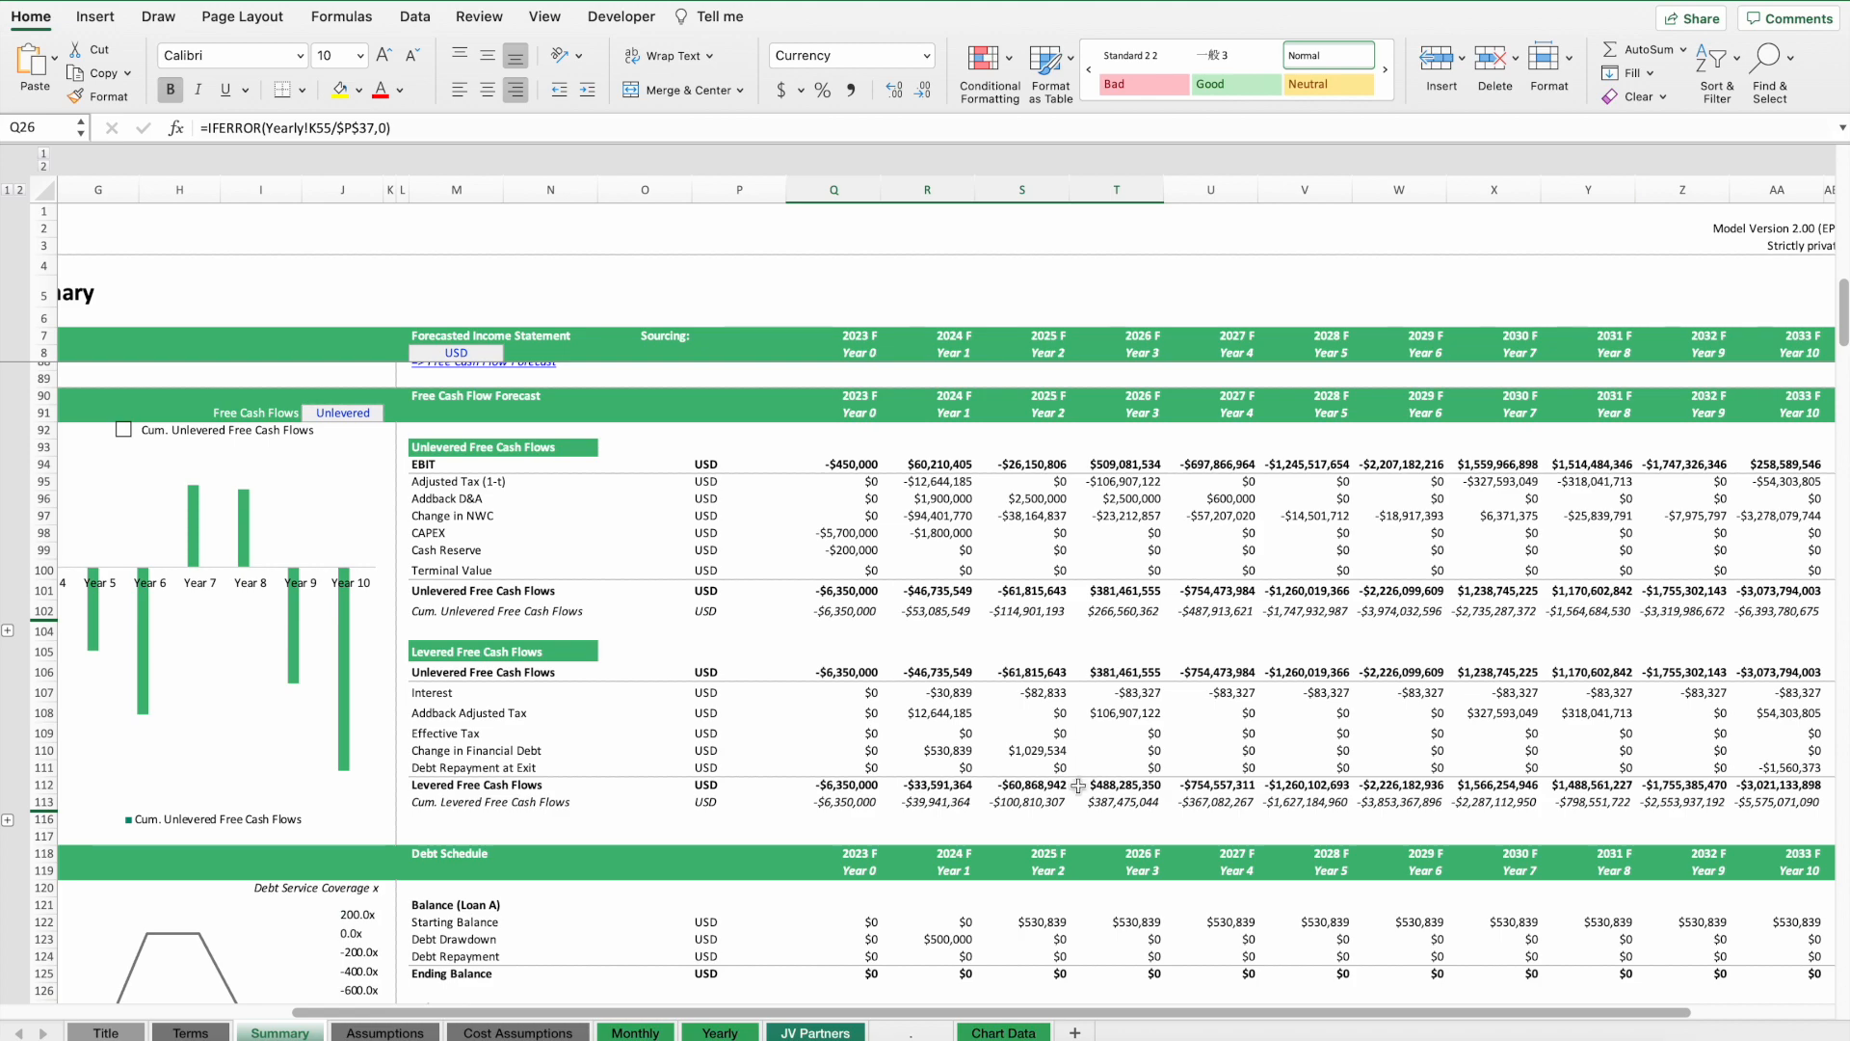
pyautogui.scroll(-3, 1078, 786)
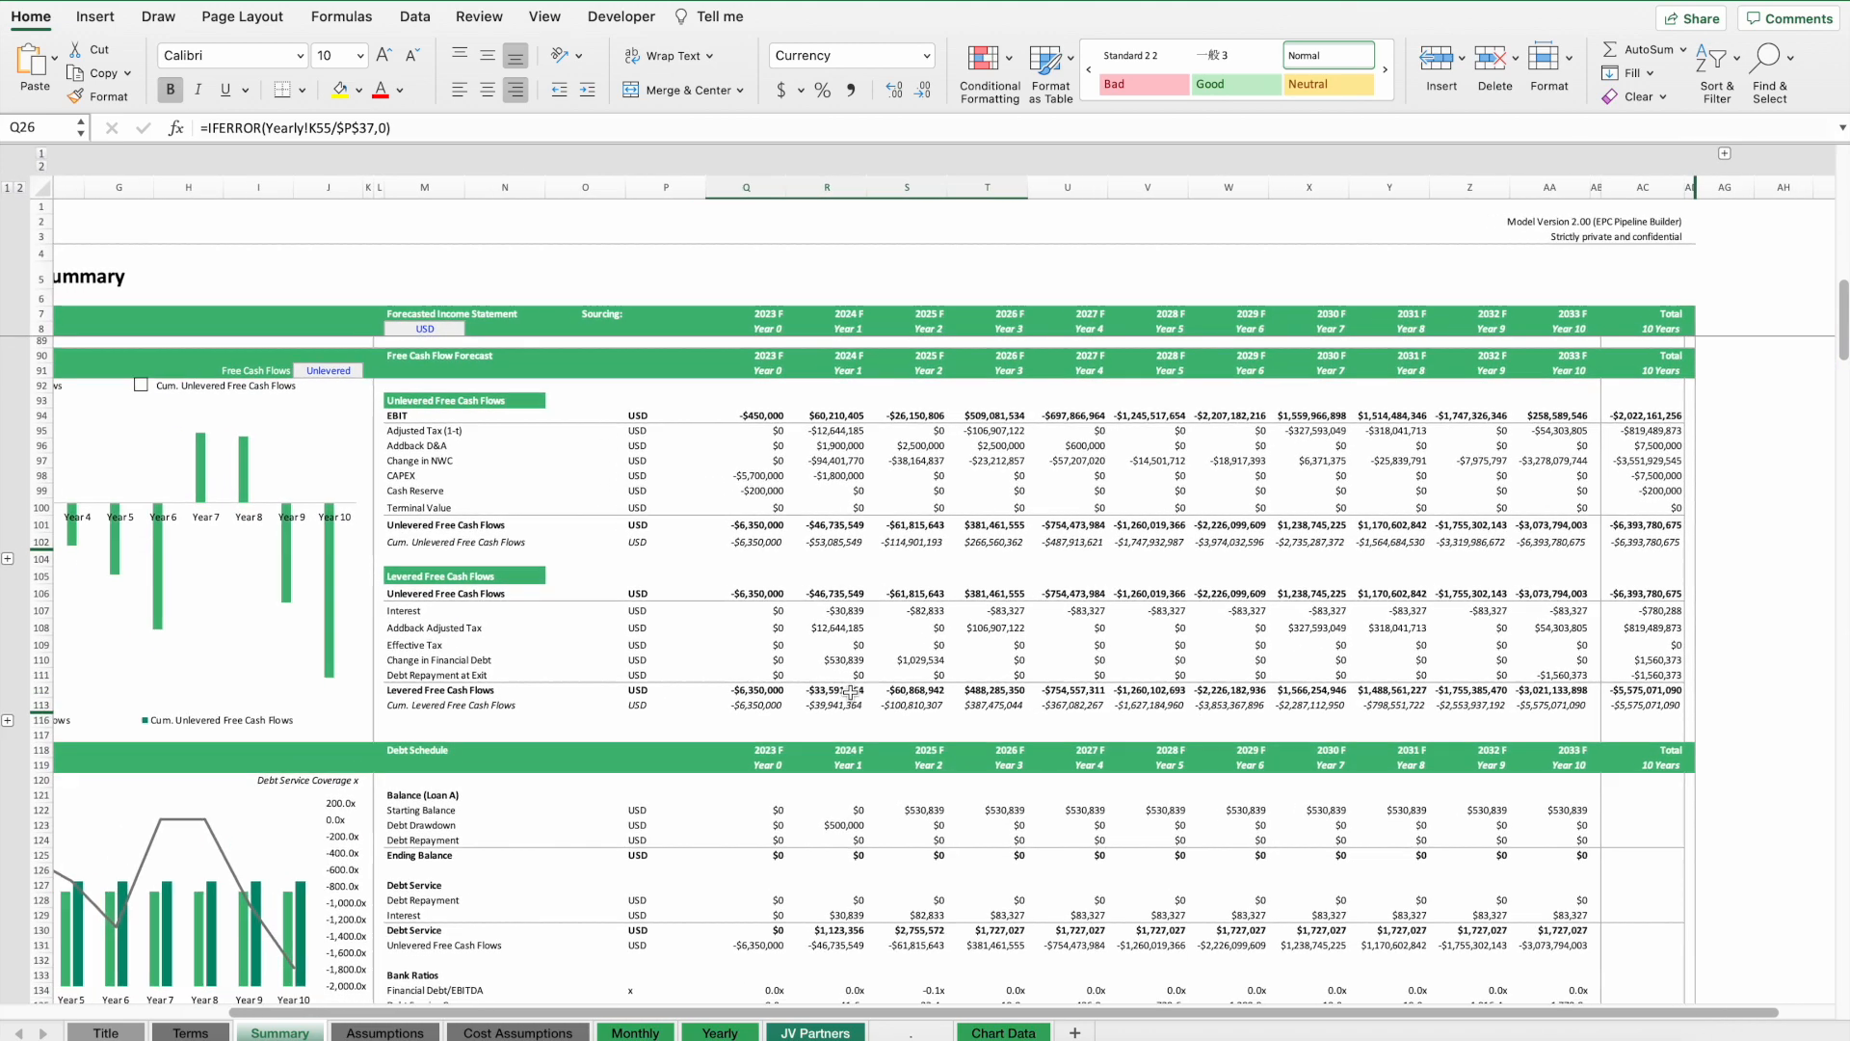
pyautogui.hscroll(-3, 850, 692)
pyautogui.scroll(-1, 850, 692)
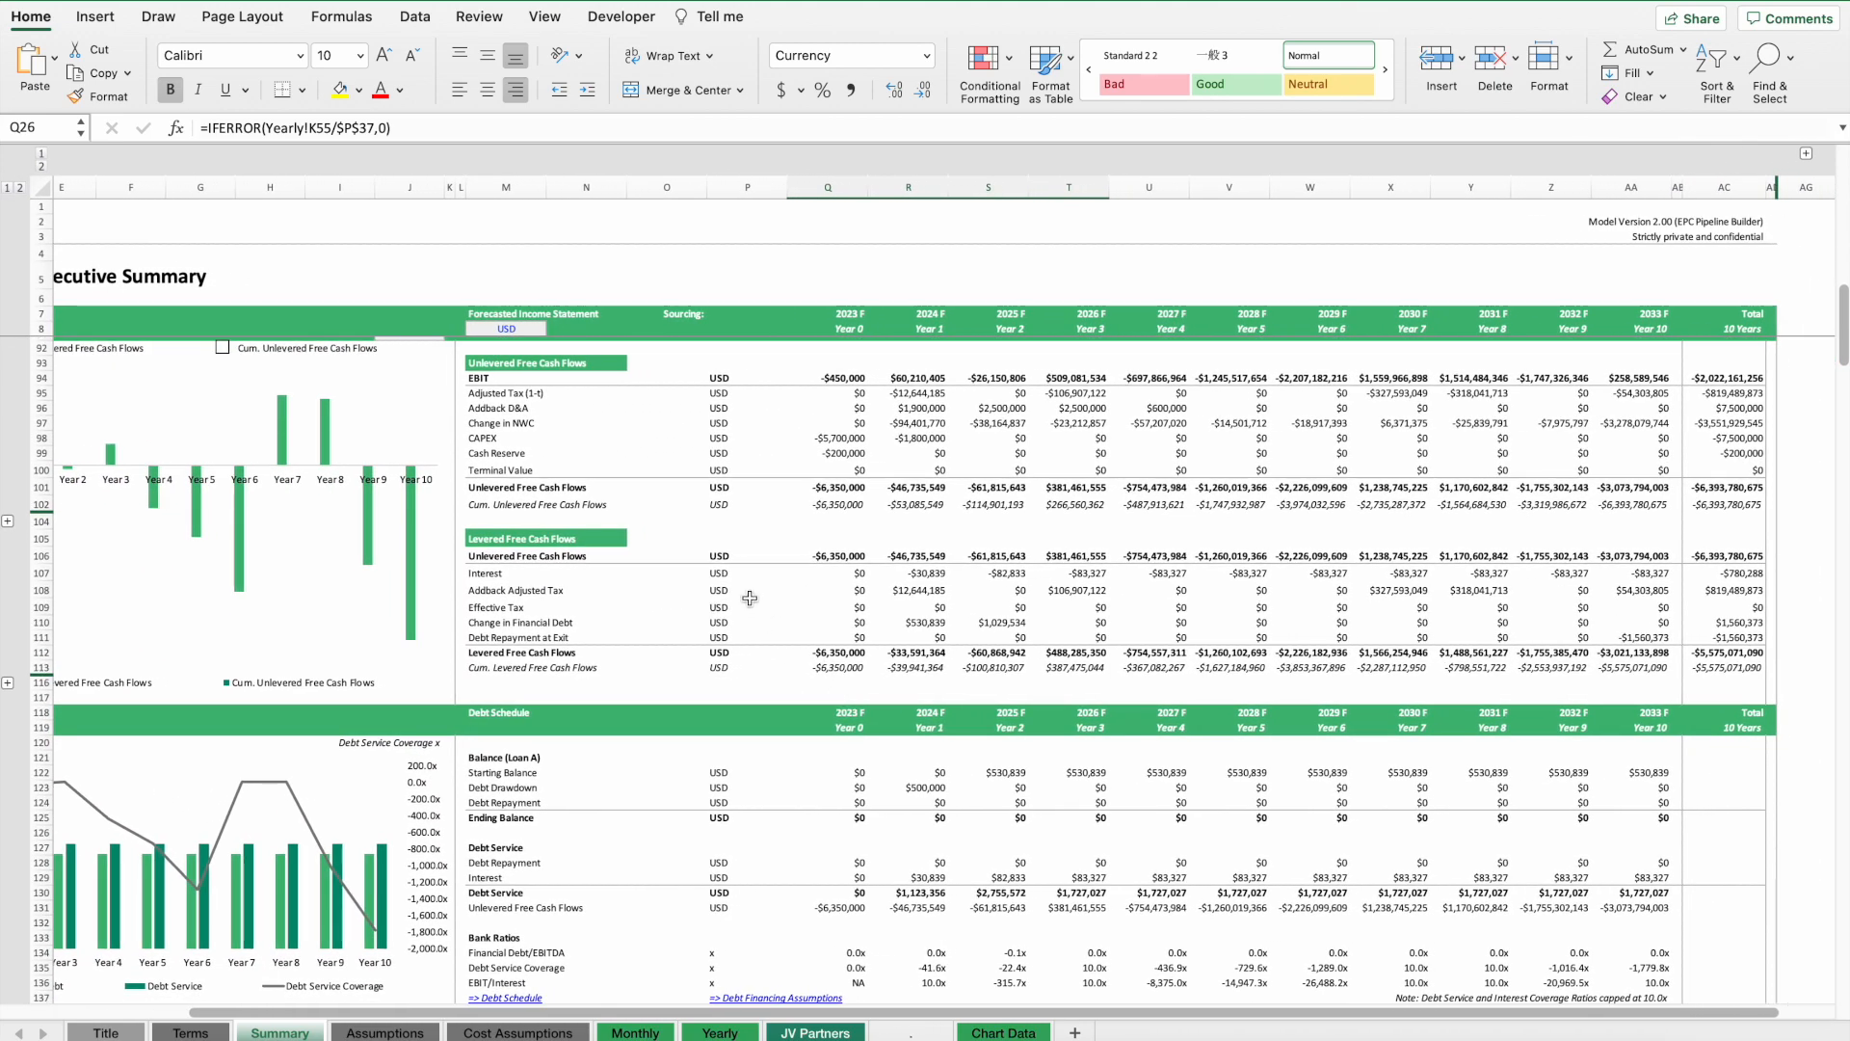
pyautogui.scroll(-11, 750, 598)
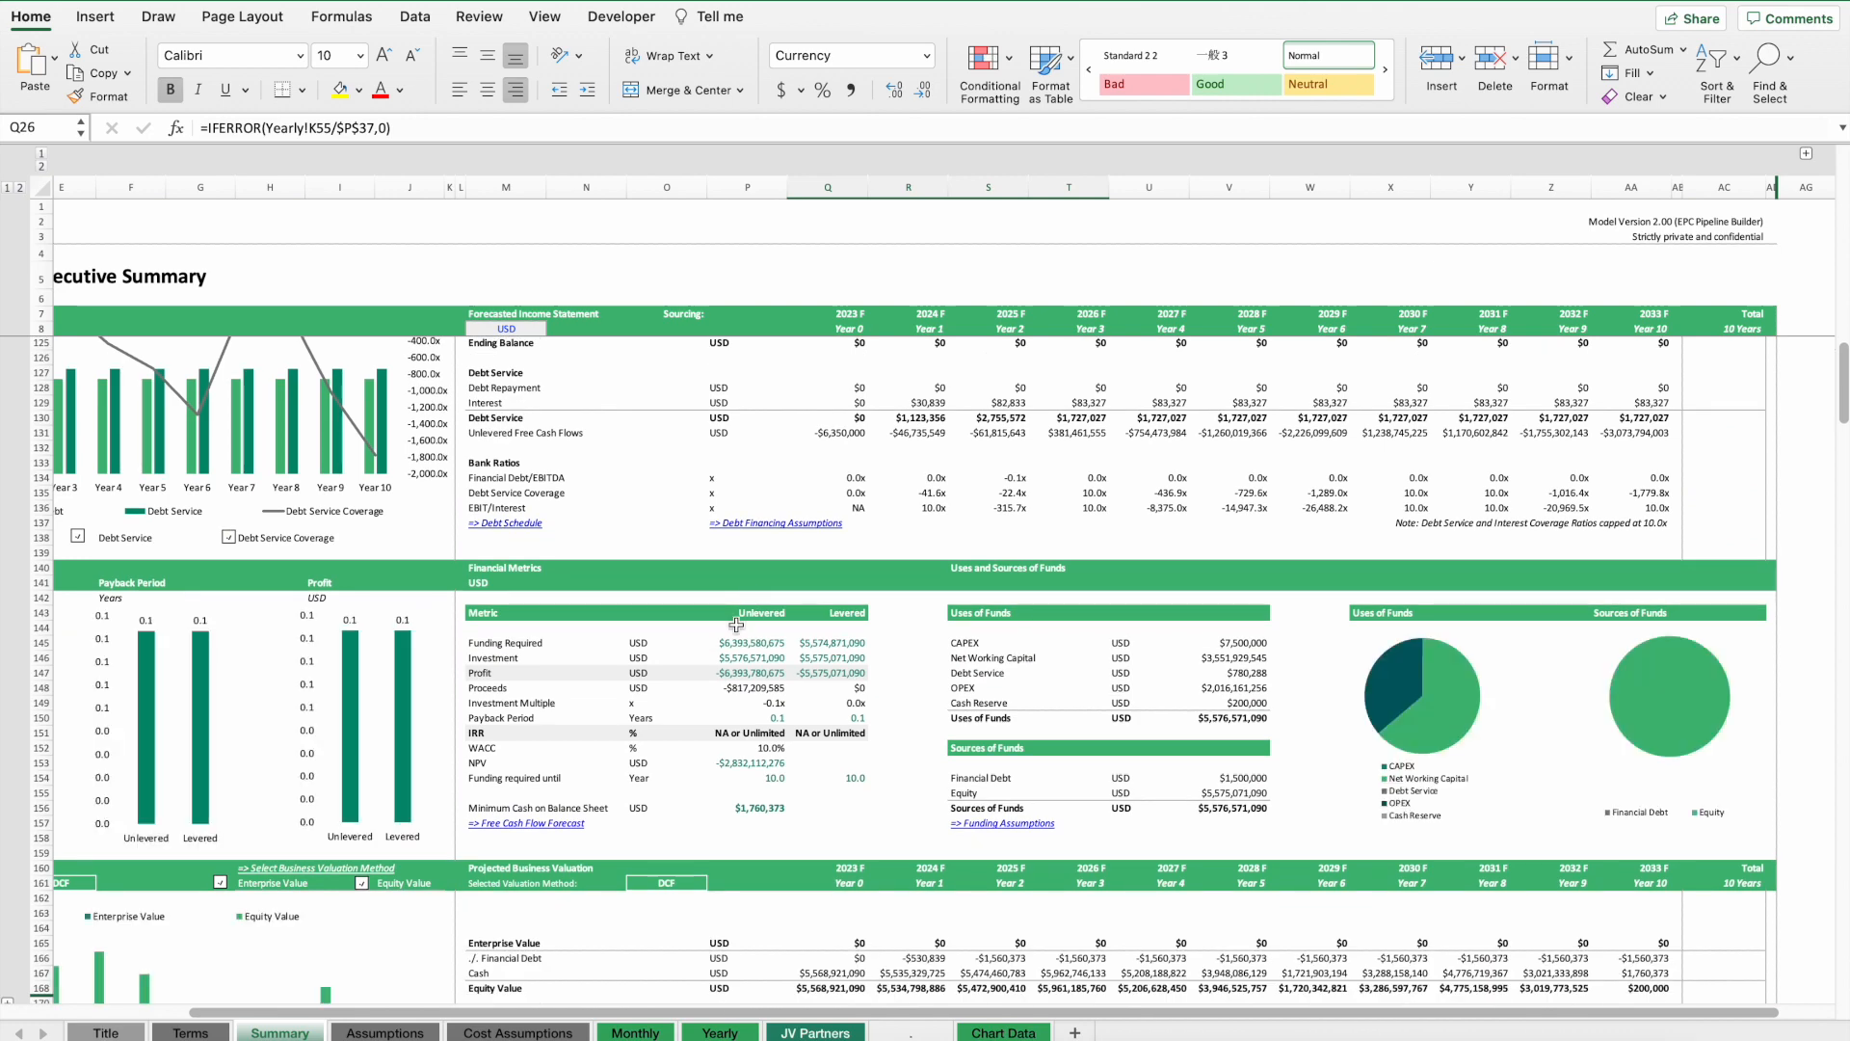
# Check the unlevered and levered IRR row in the Financial Metrics.
pyautogui.moveTo(762, 733); pyautogui.dragTo(845, 732)
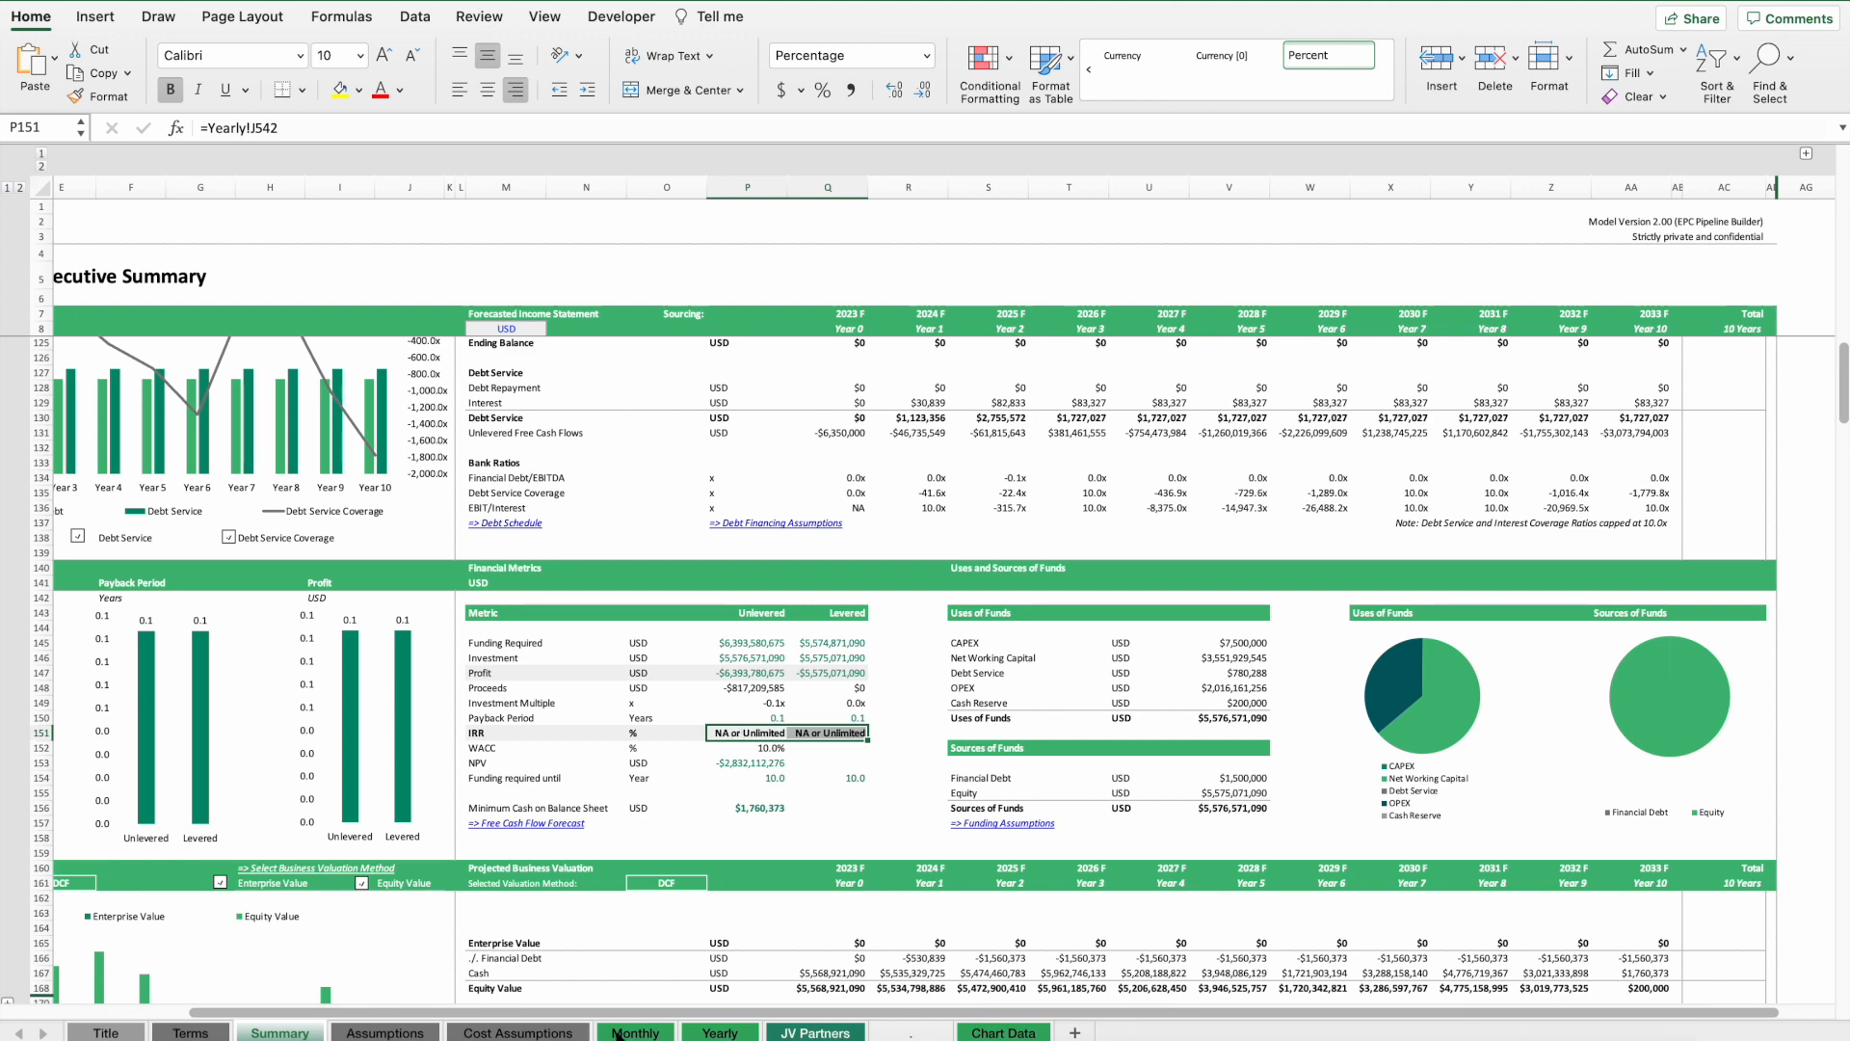
# Try setting a 20,000 pipes/month capacity increase for Year 2 in the manufacturing capacity assumptions, and undo it.
pyautogui.click(384, 1032)
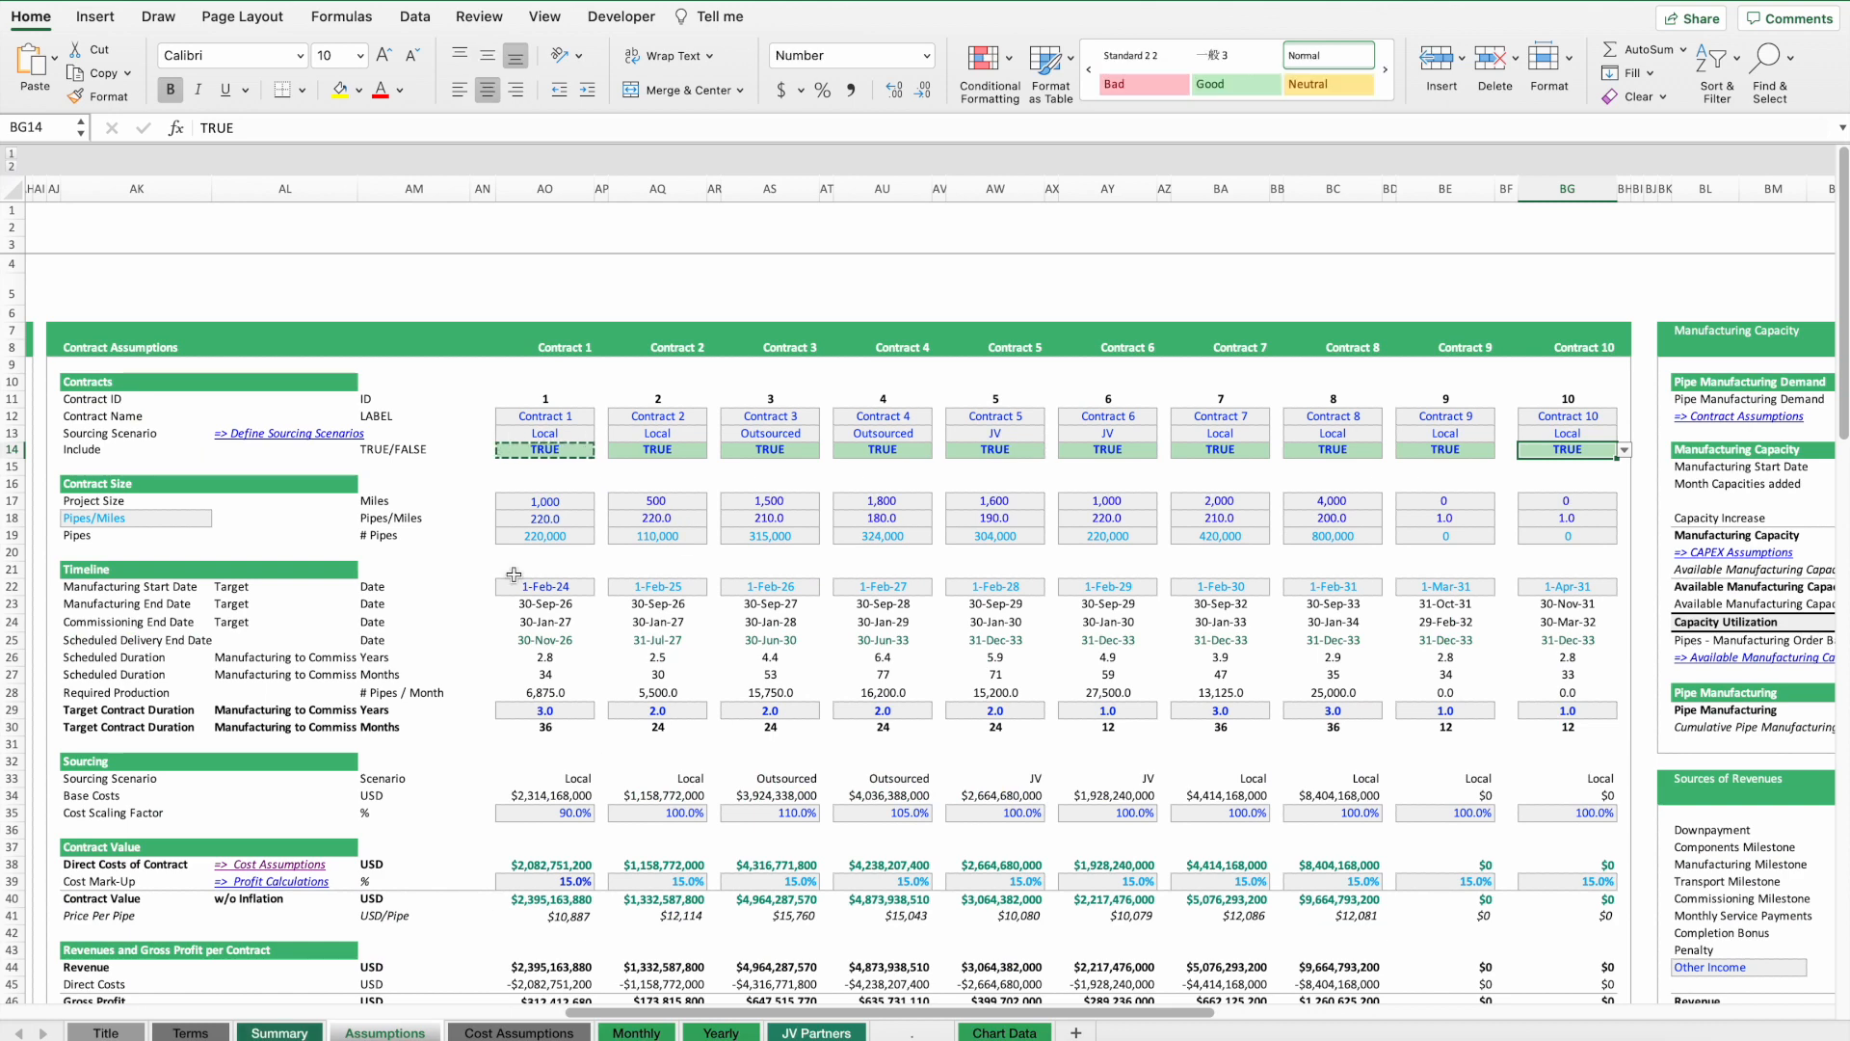
pyautogui.hscroll(10, 873, 511)
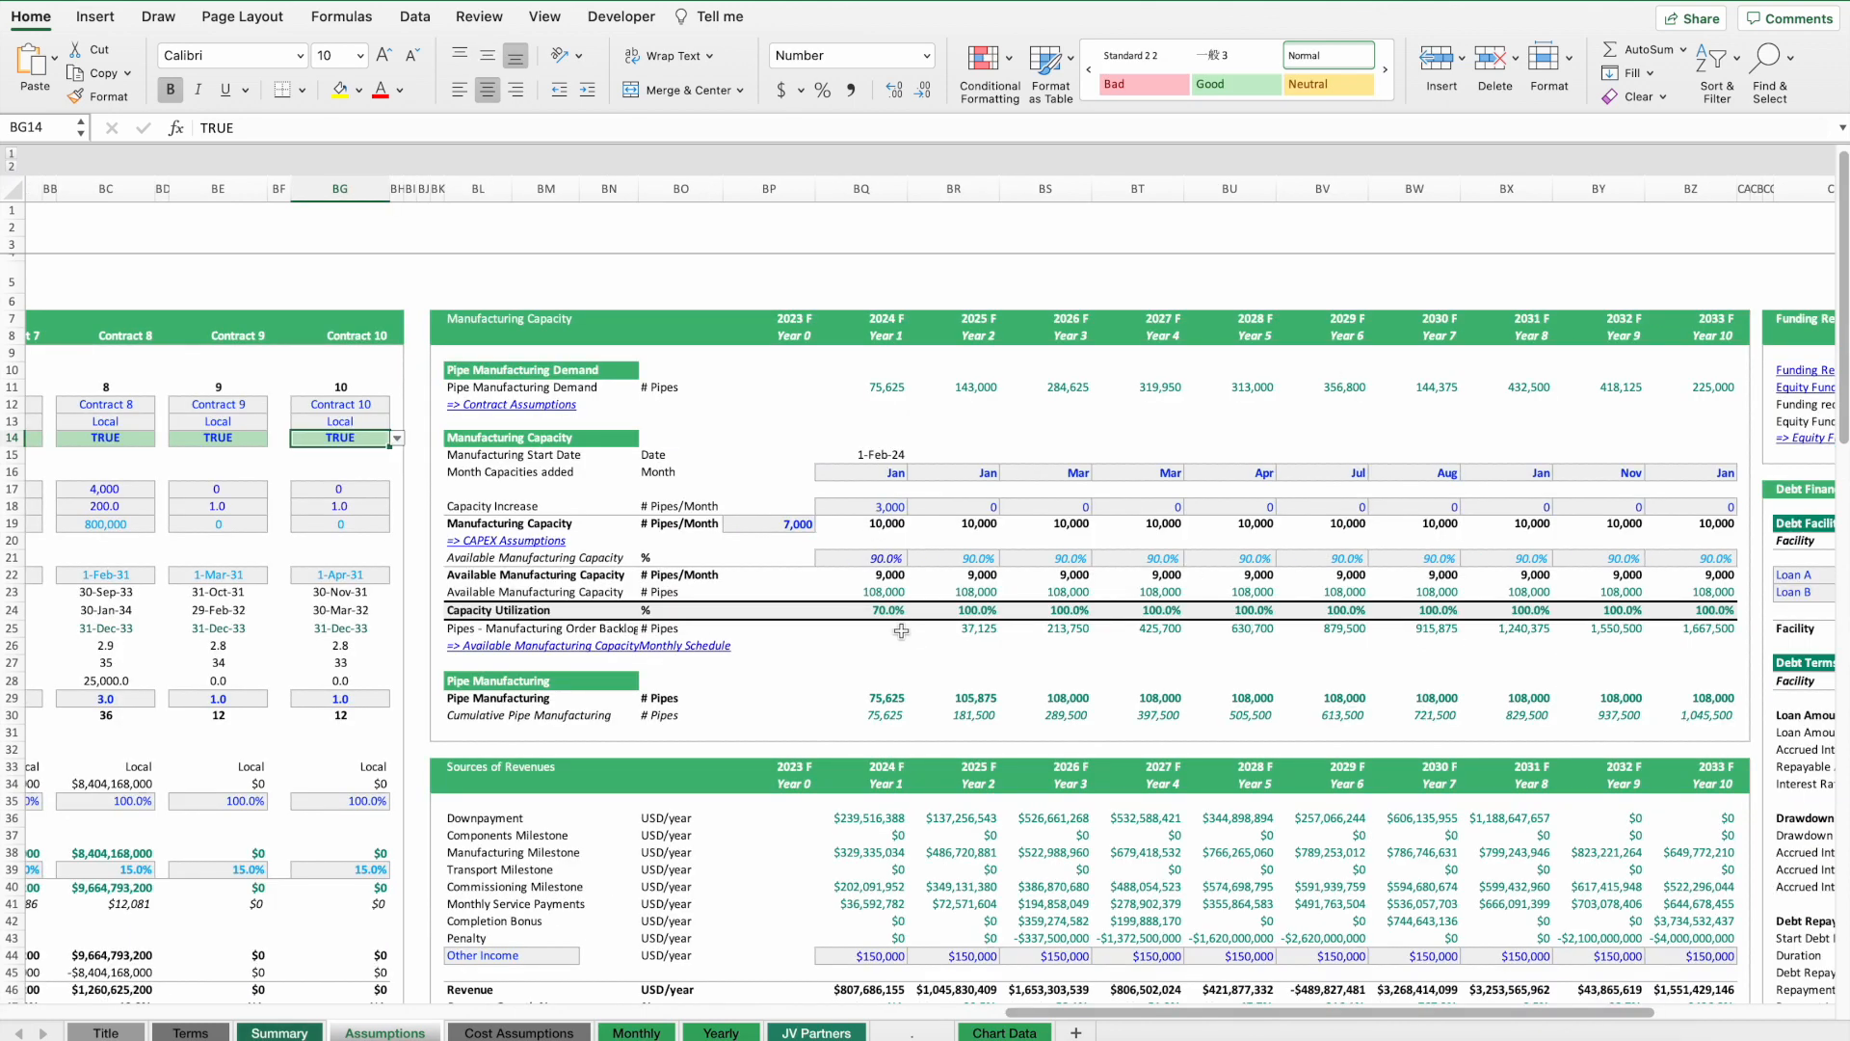
pyautogui.click(981, 627)
pyautogui.click(963, 508)
pyautogui.write('2000')
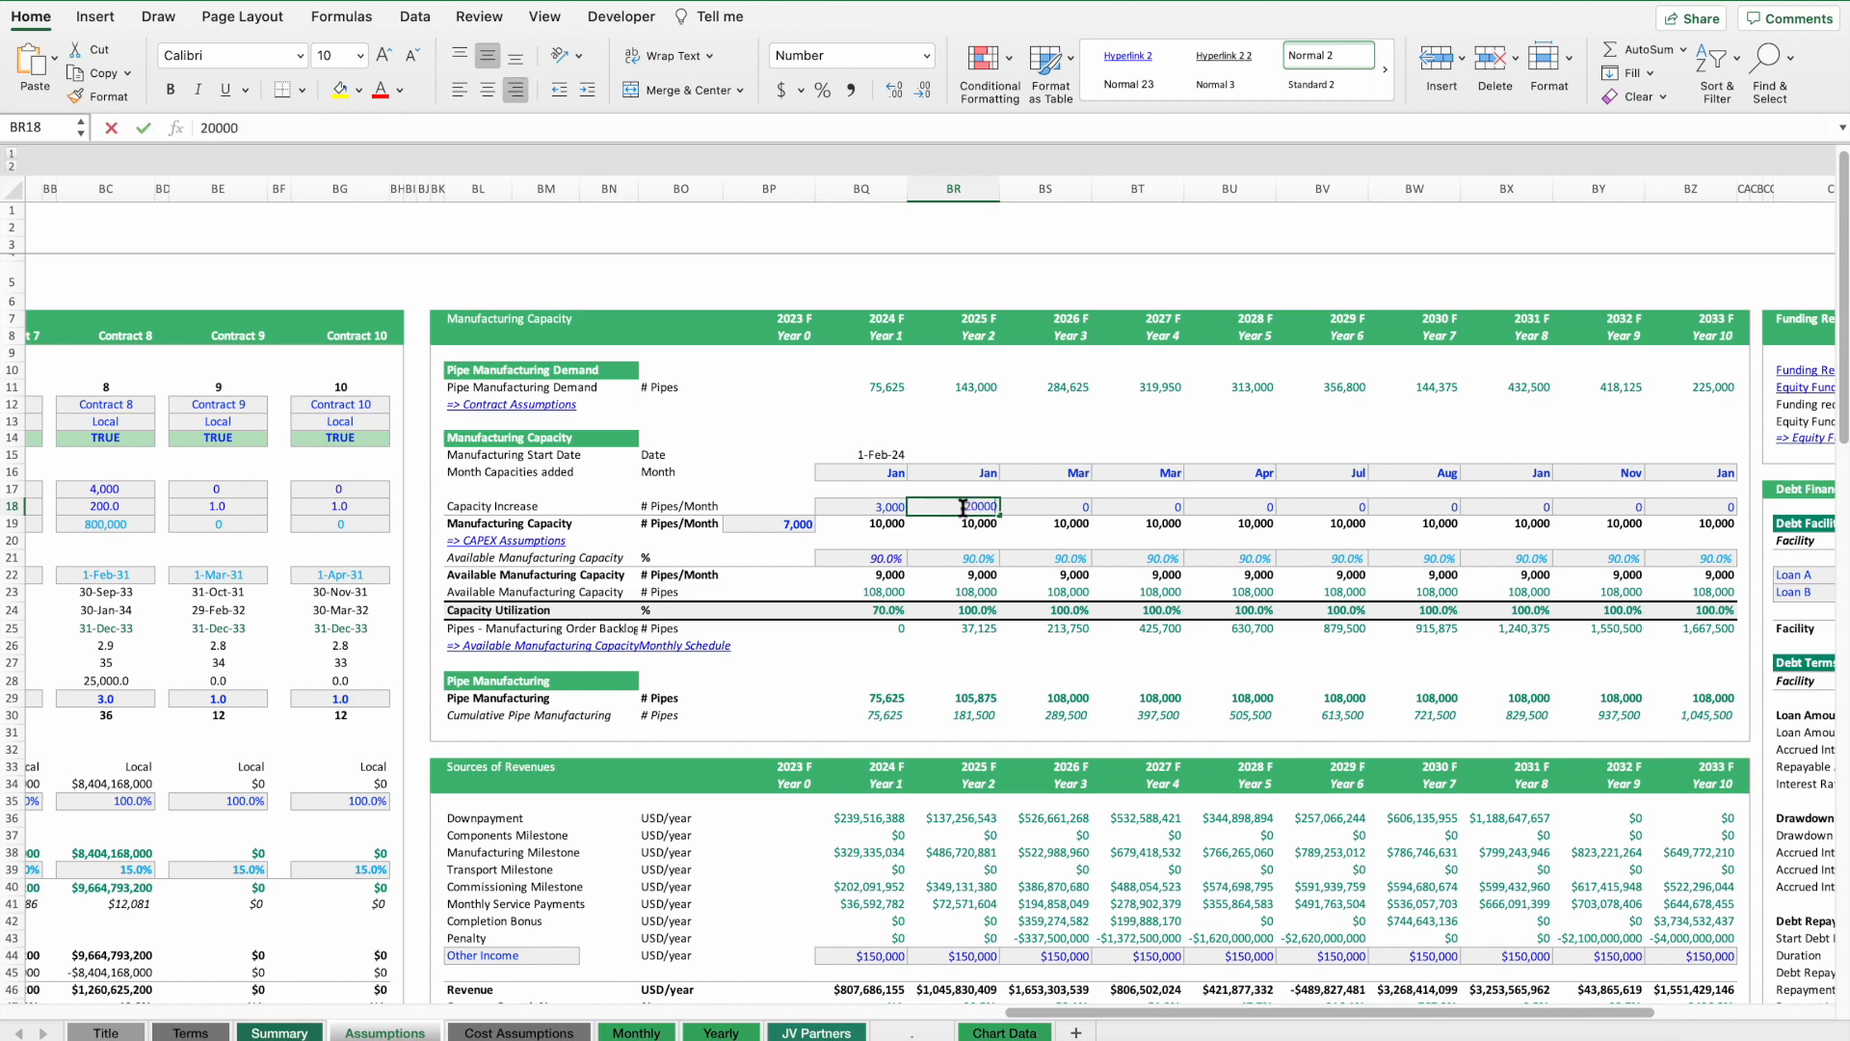
pyautogui.write('0')
pyautogui.press('Return')
pyautogui.click(965, 509)
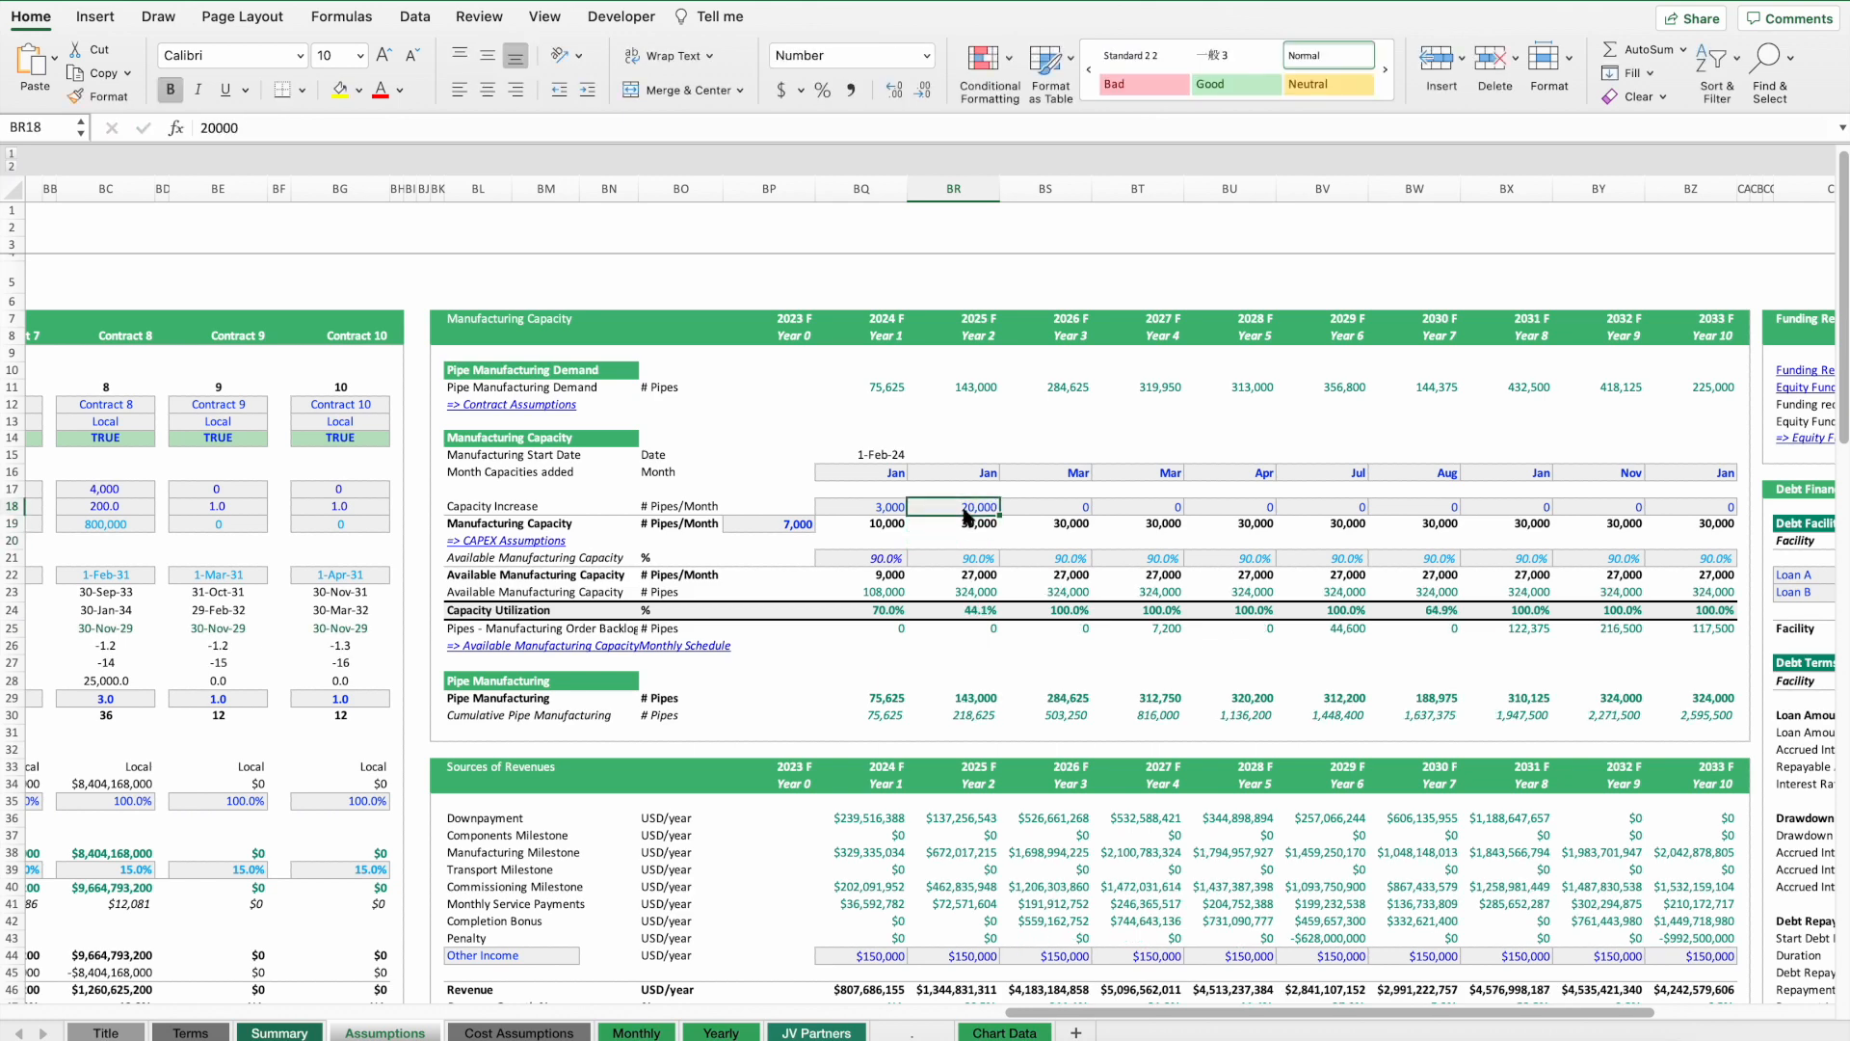
pyautogui.press('super+z')
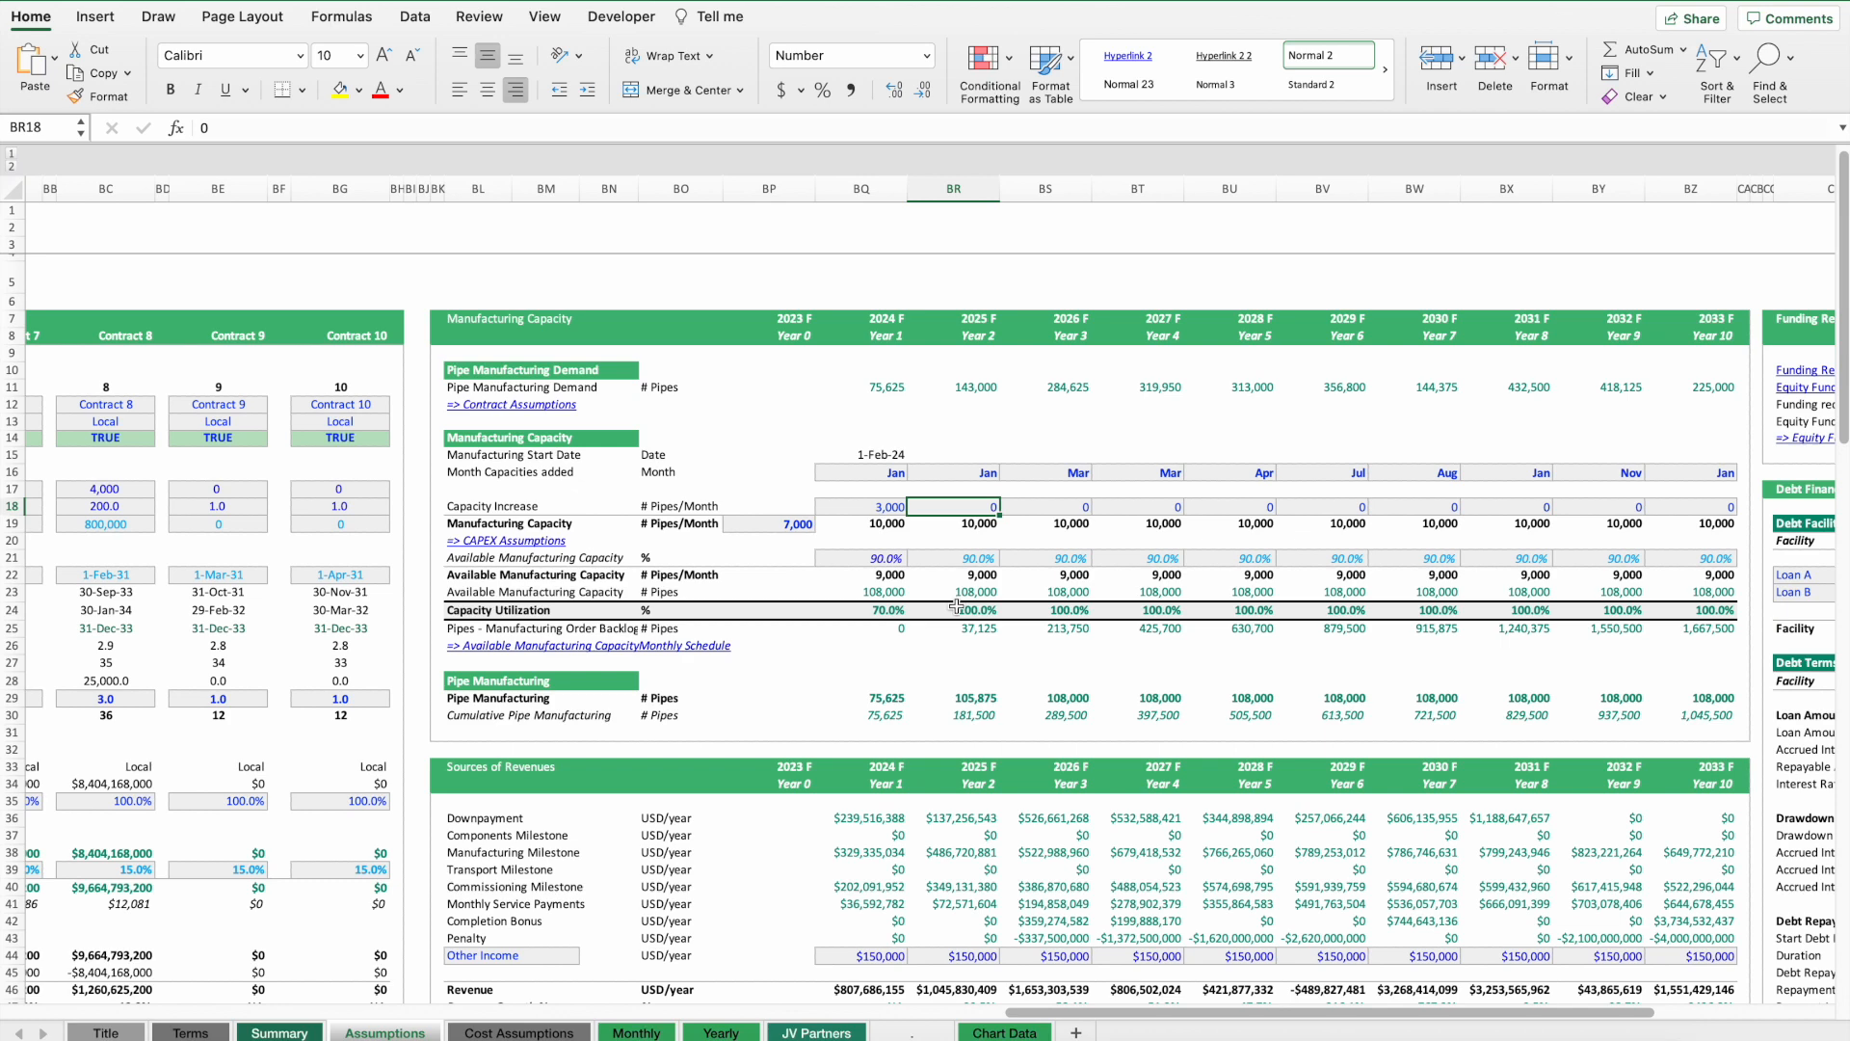
# Review the pipe manufacturing order backlog row and the Summary's capacity planning and order backlog chart.
pyautogui.moveTo(978, 630); pyautogui.dragTo(1683, 630)
pyautogui.click(500, 646)
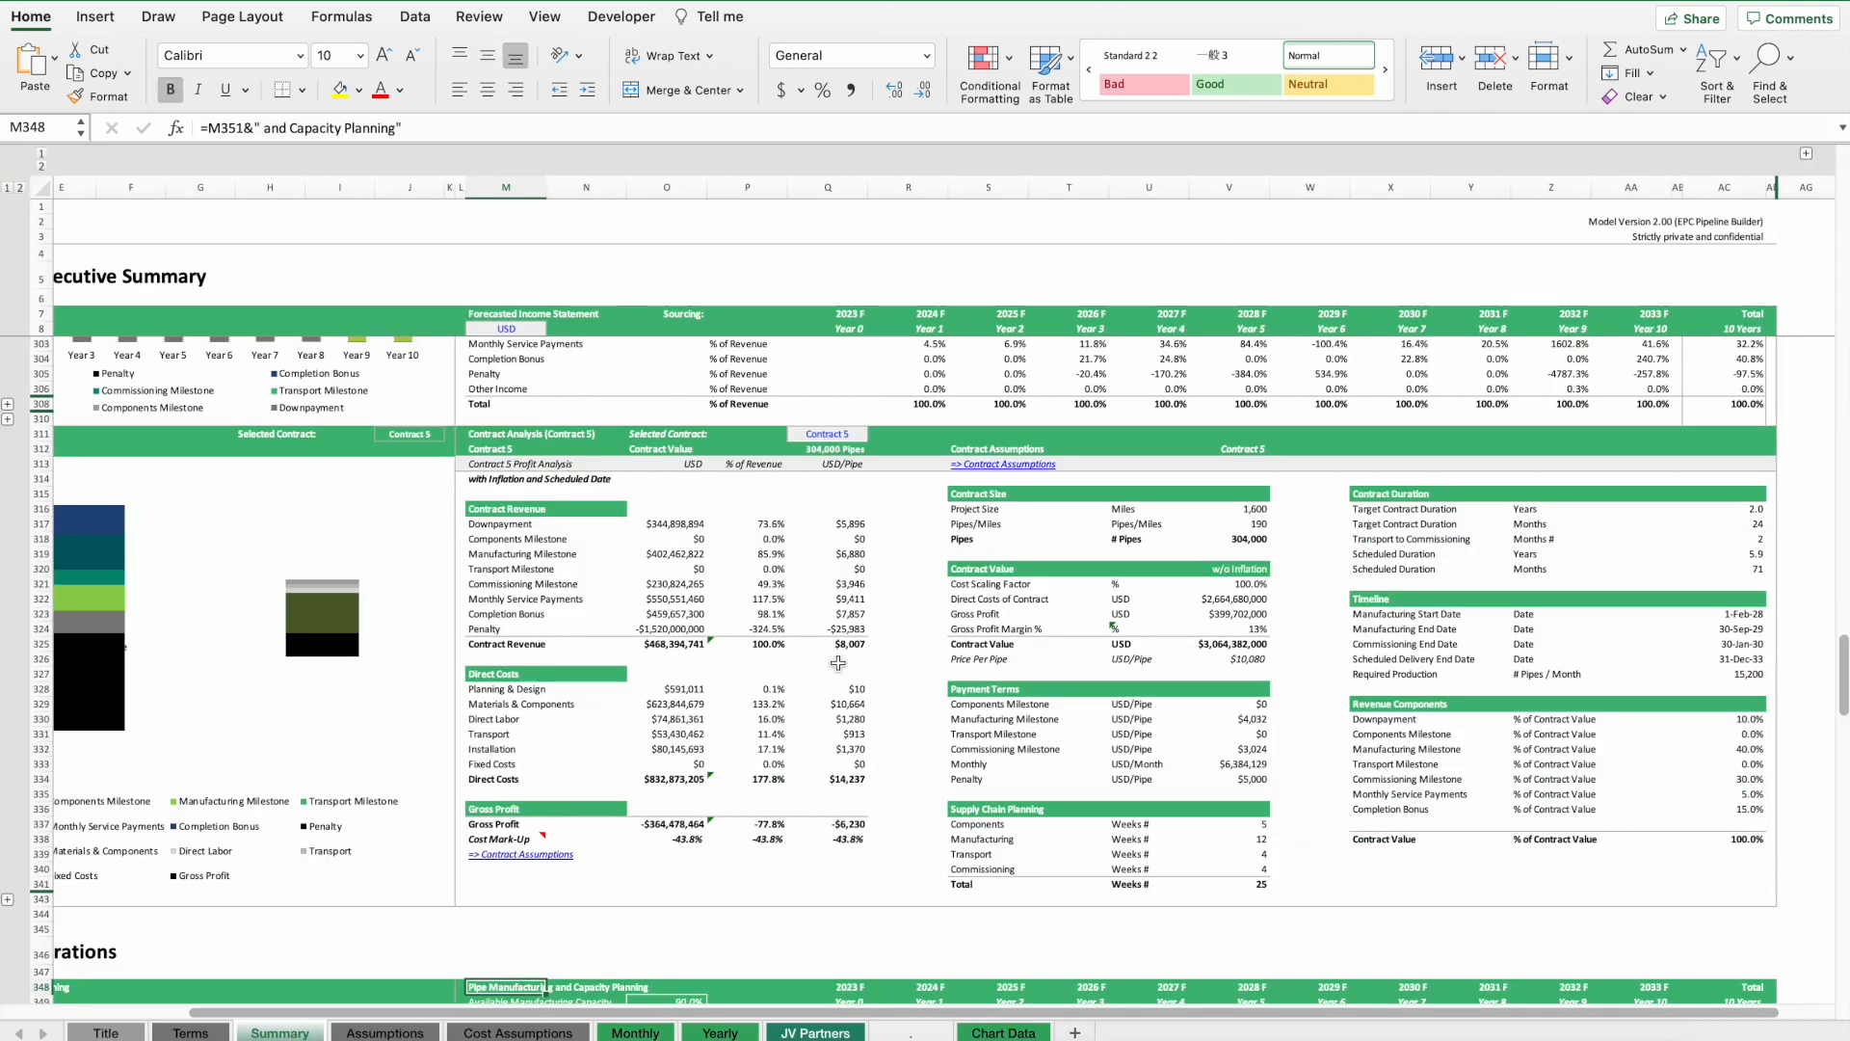
pyautogui.scroll(-10, 838, 663)
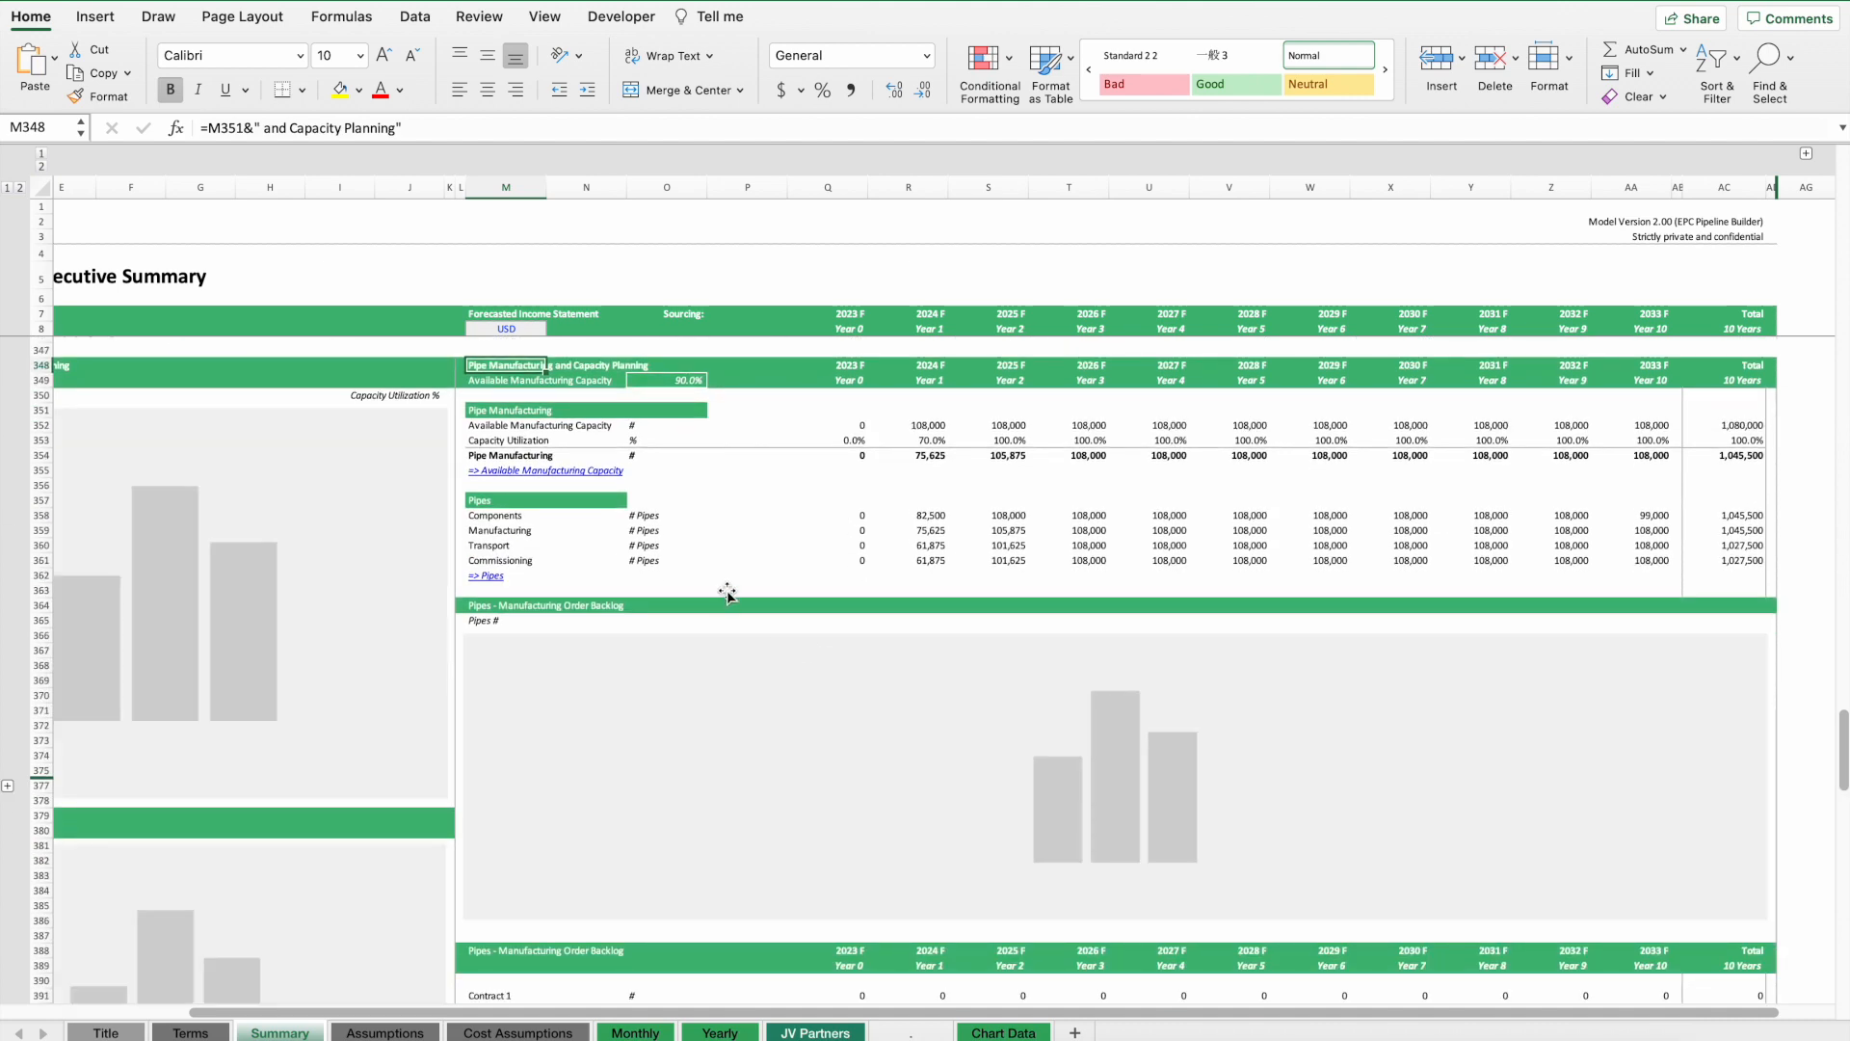
pyautogui.scroll(-1, 800, 751)
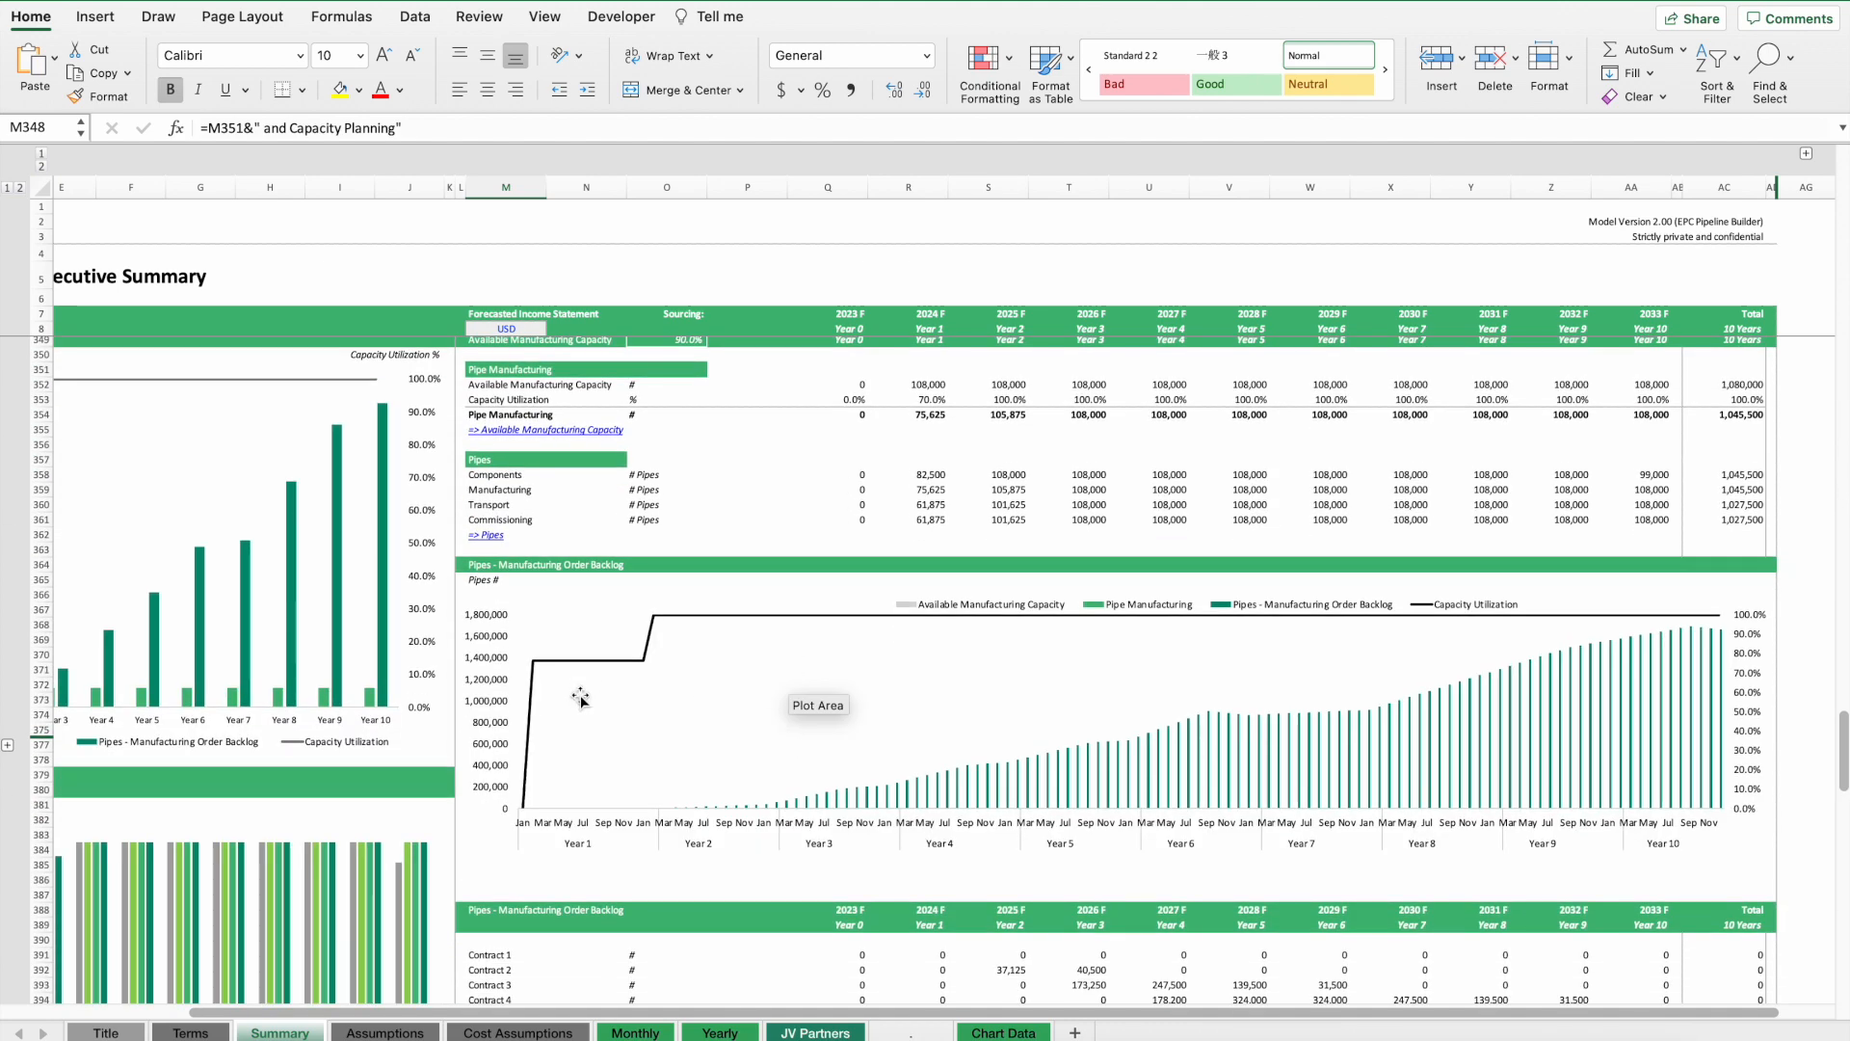
pyautogui.moveTo(659, 631)
pyautogui.moveTo(1087, 763)
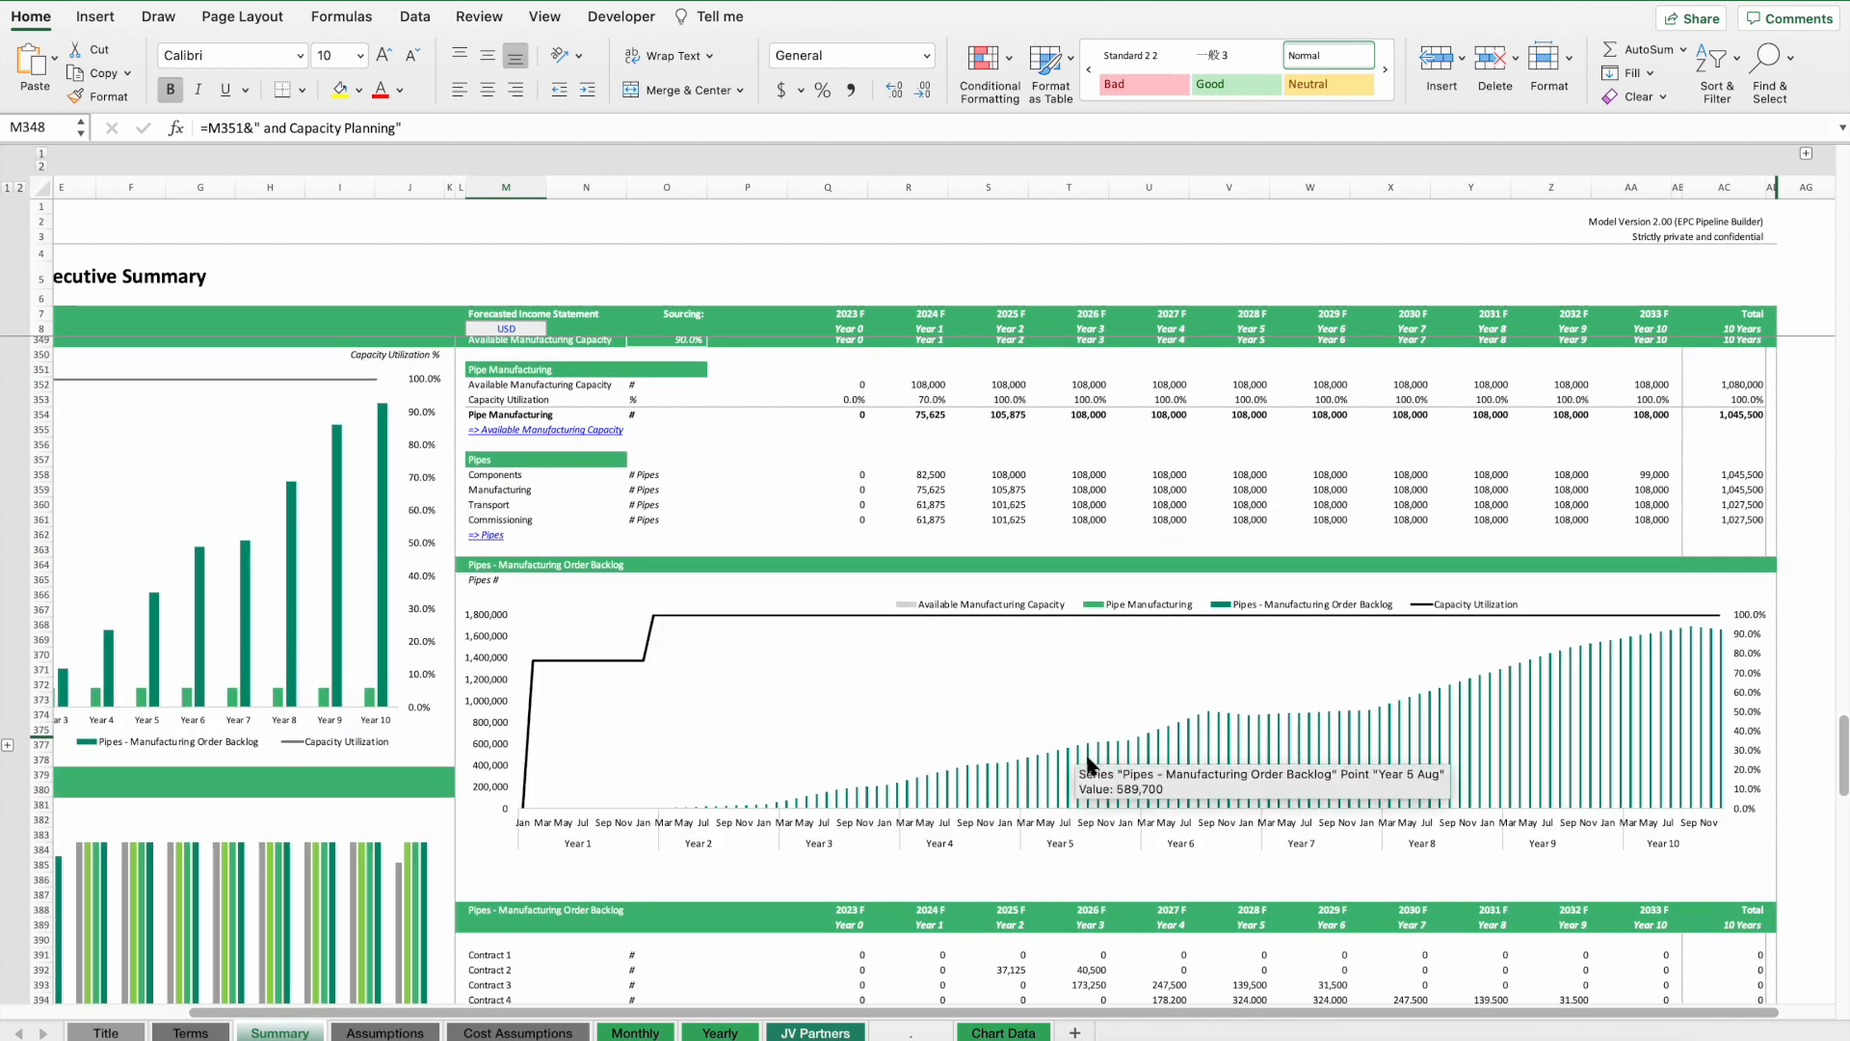
pyautogui.click(1262, 756)
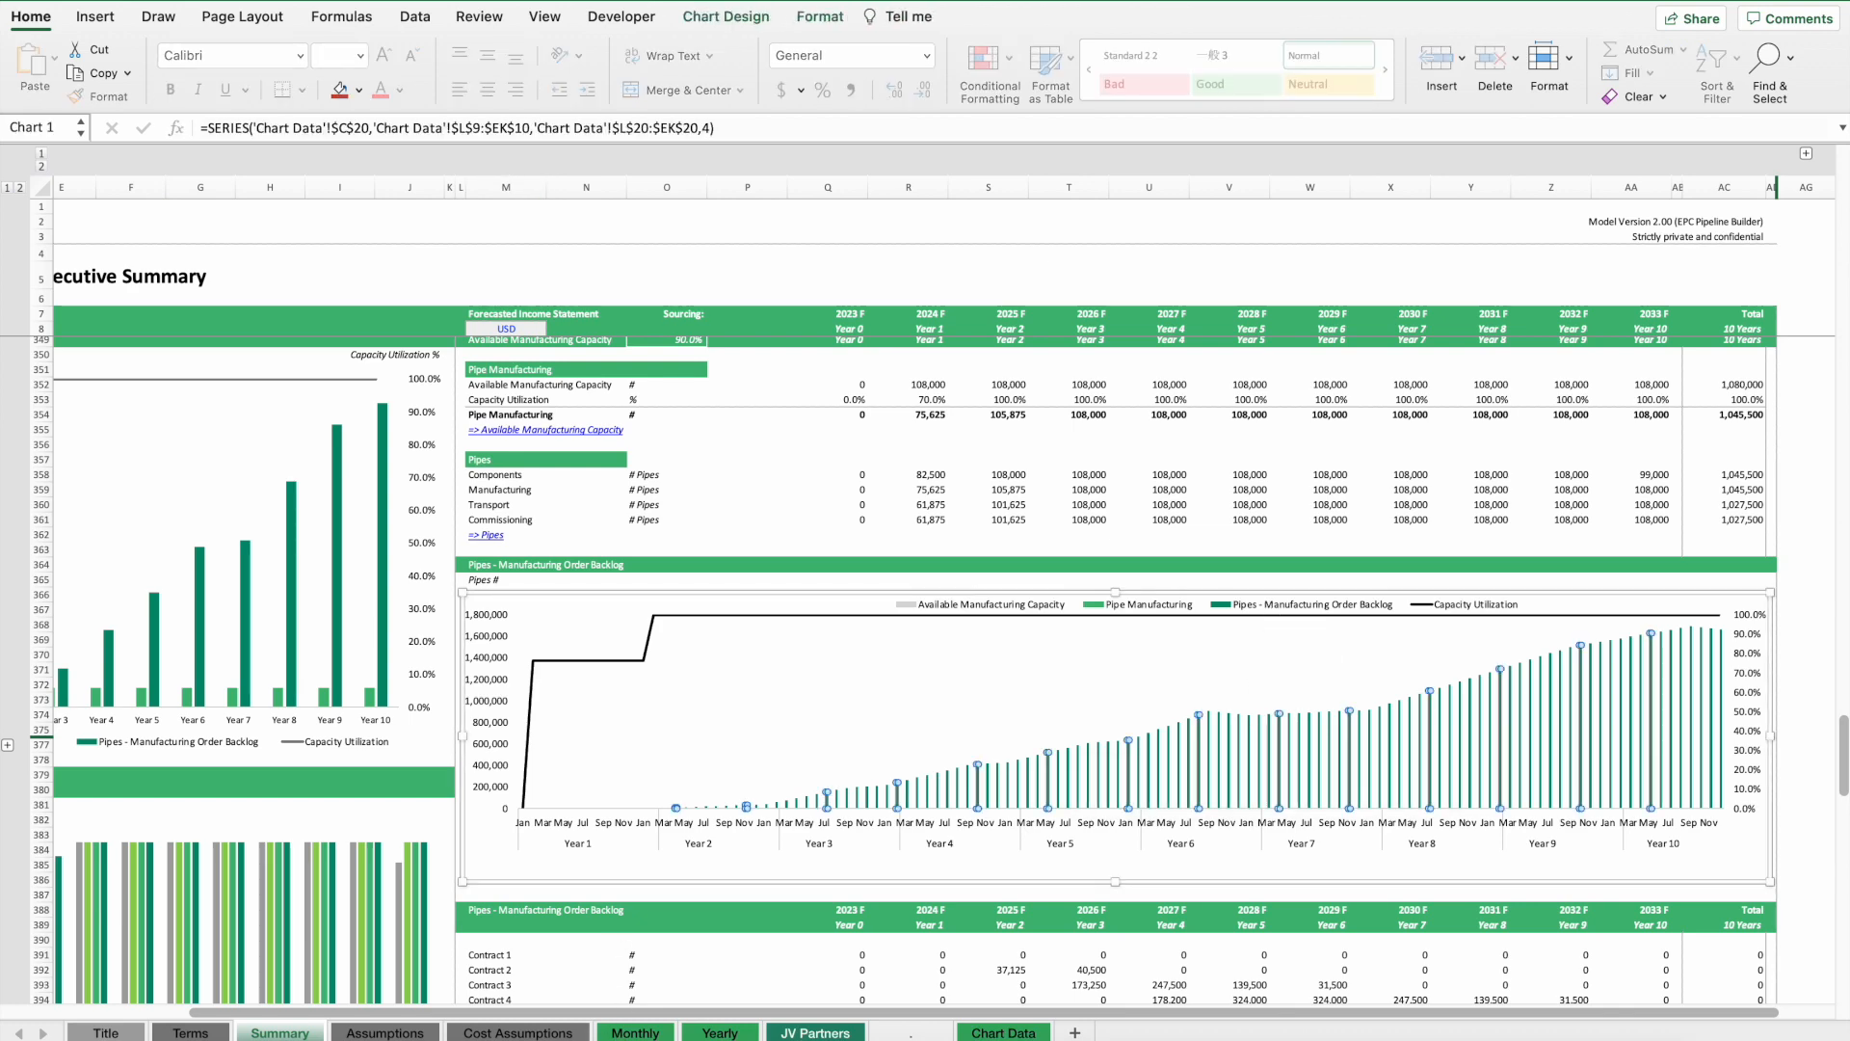
# Set Year 2's manufacturing capacity increase to 10,000 pipes per month and copy that cell.
pyautogui.click(405, 1030)
pyautogui.hscroll(15, 1127, 417)
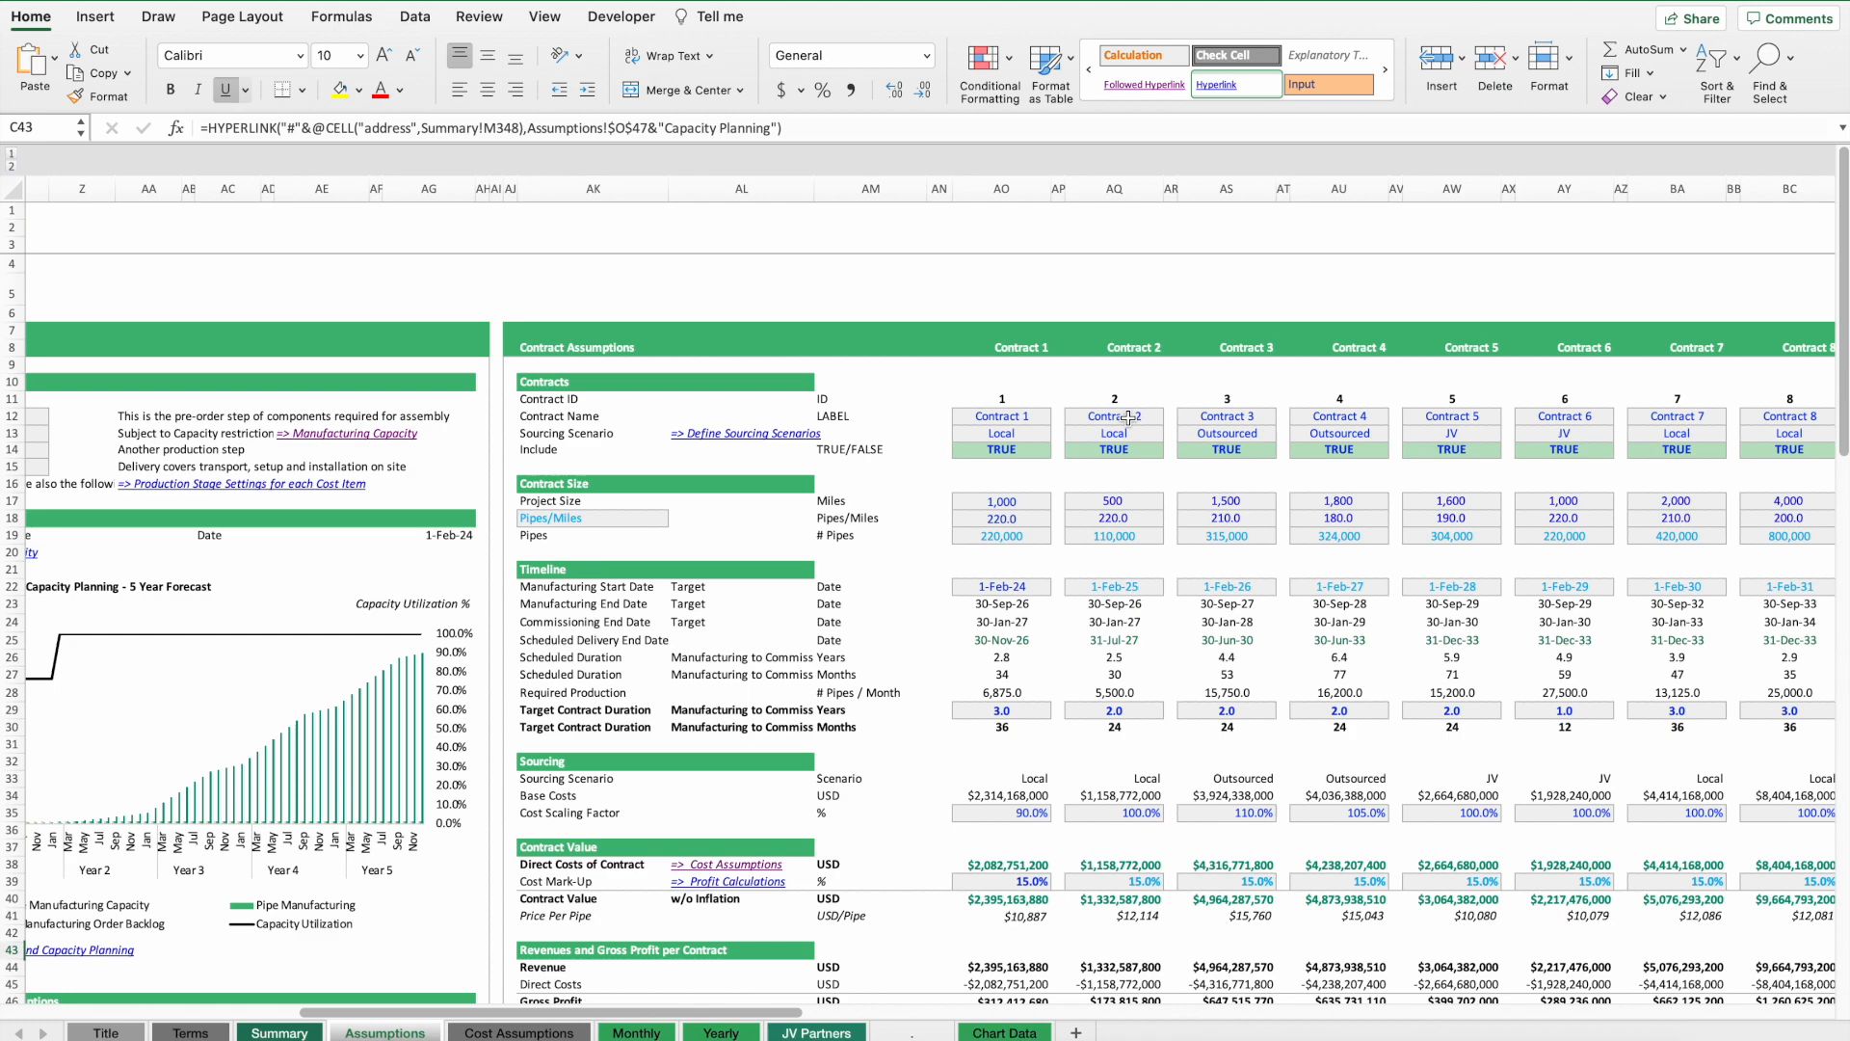
pyautogui.hscroll(10, 1128, 417)
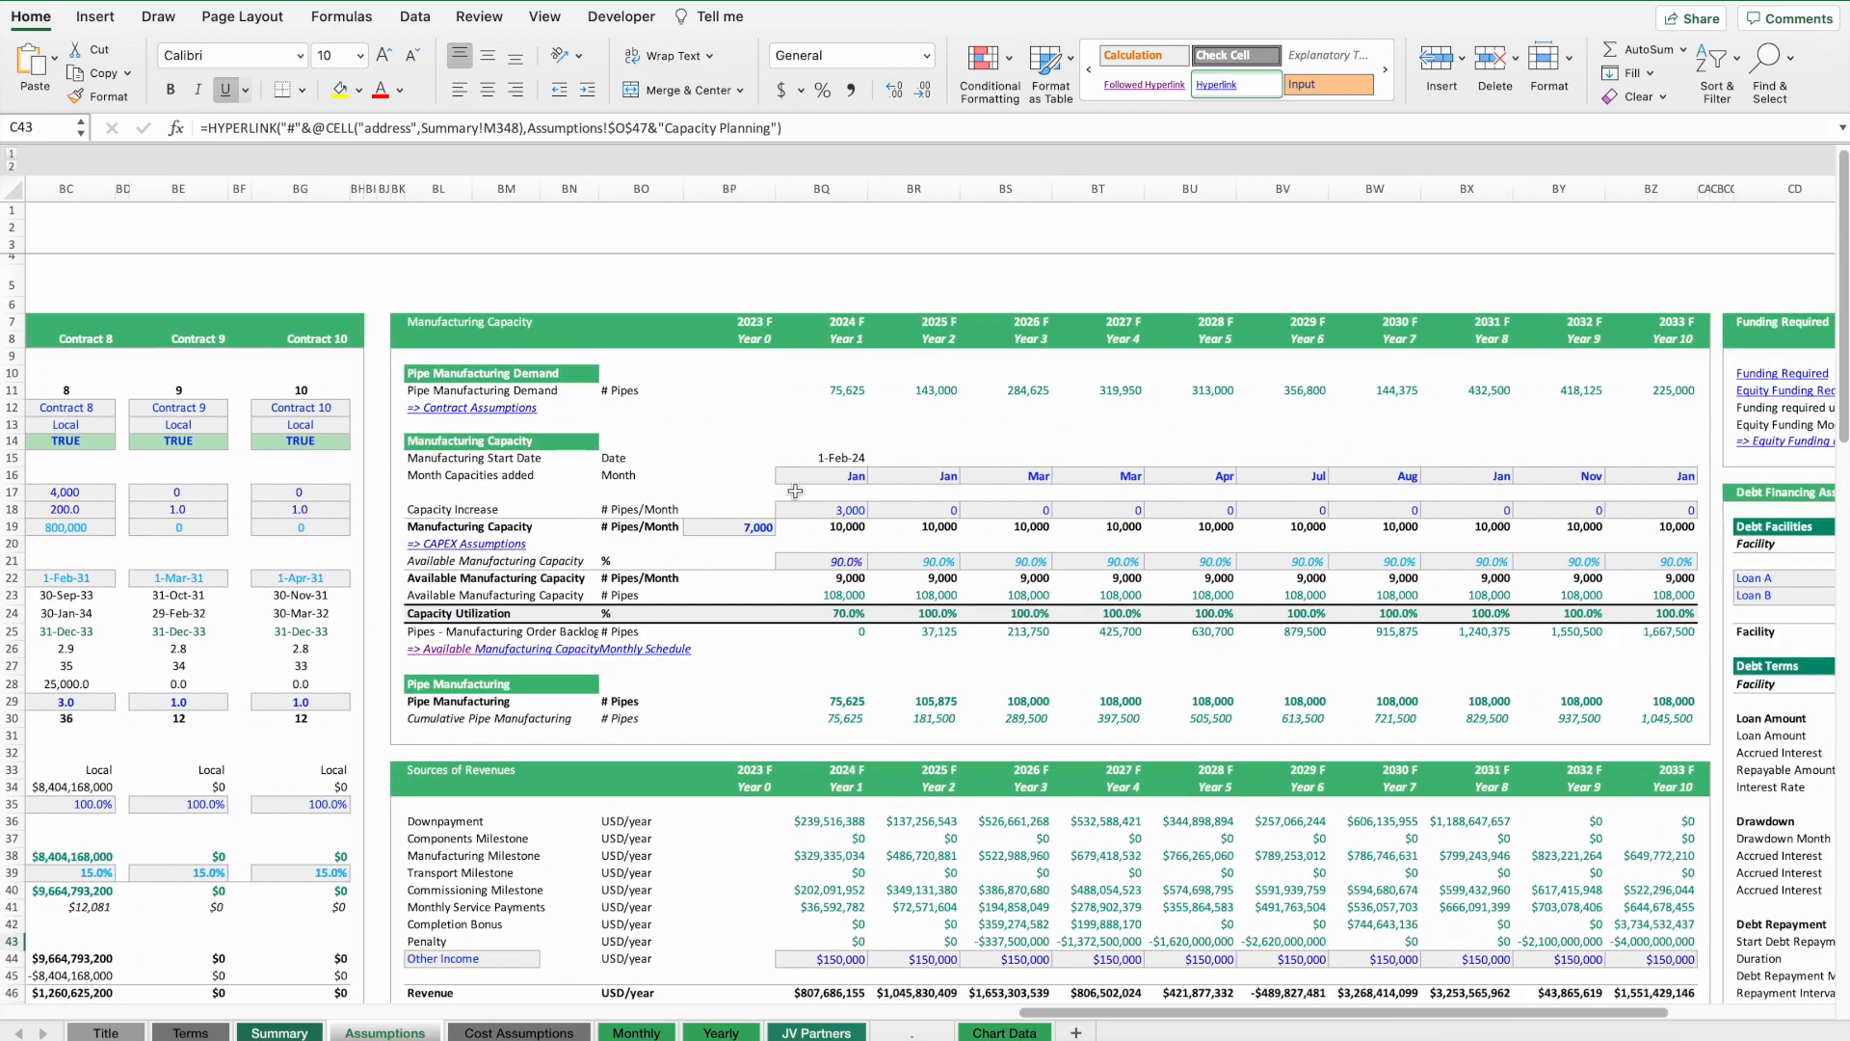
pyautogui.click(929, 478)
pyautogui.click(930, 511)
pyautogui.write('10')
pyautogui.press('Return')
pyautogui.press('Return')
pyautogui.press('Up')
pyautogui.press('Up')
pyautogui.press('super+c')
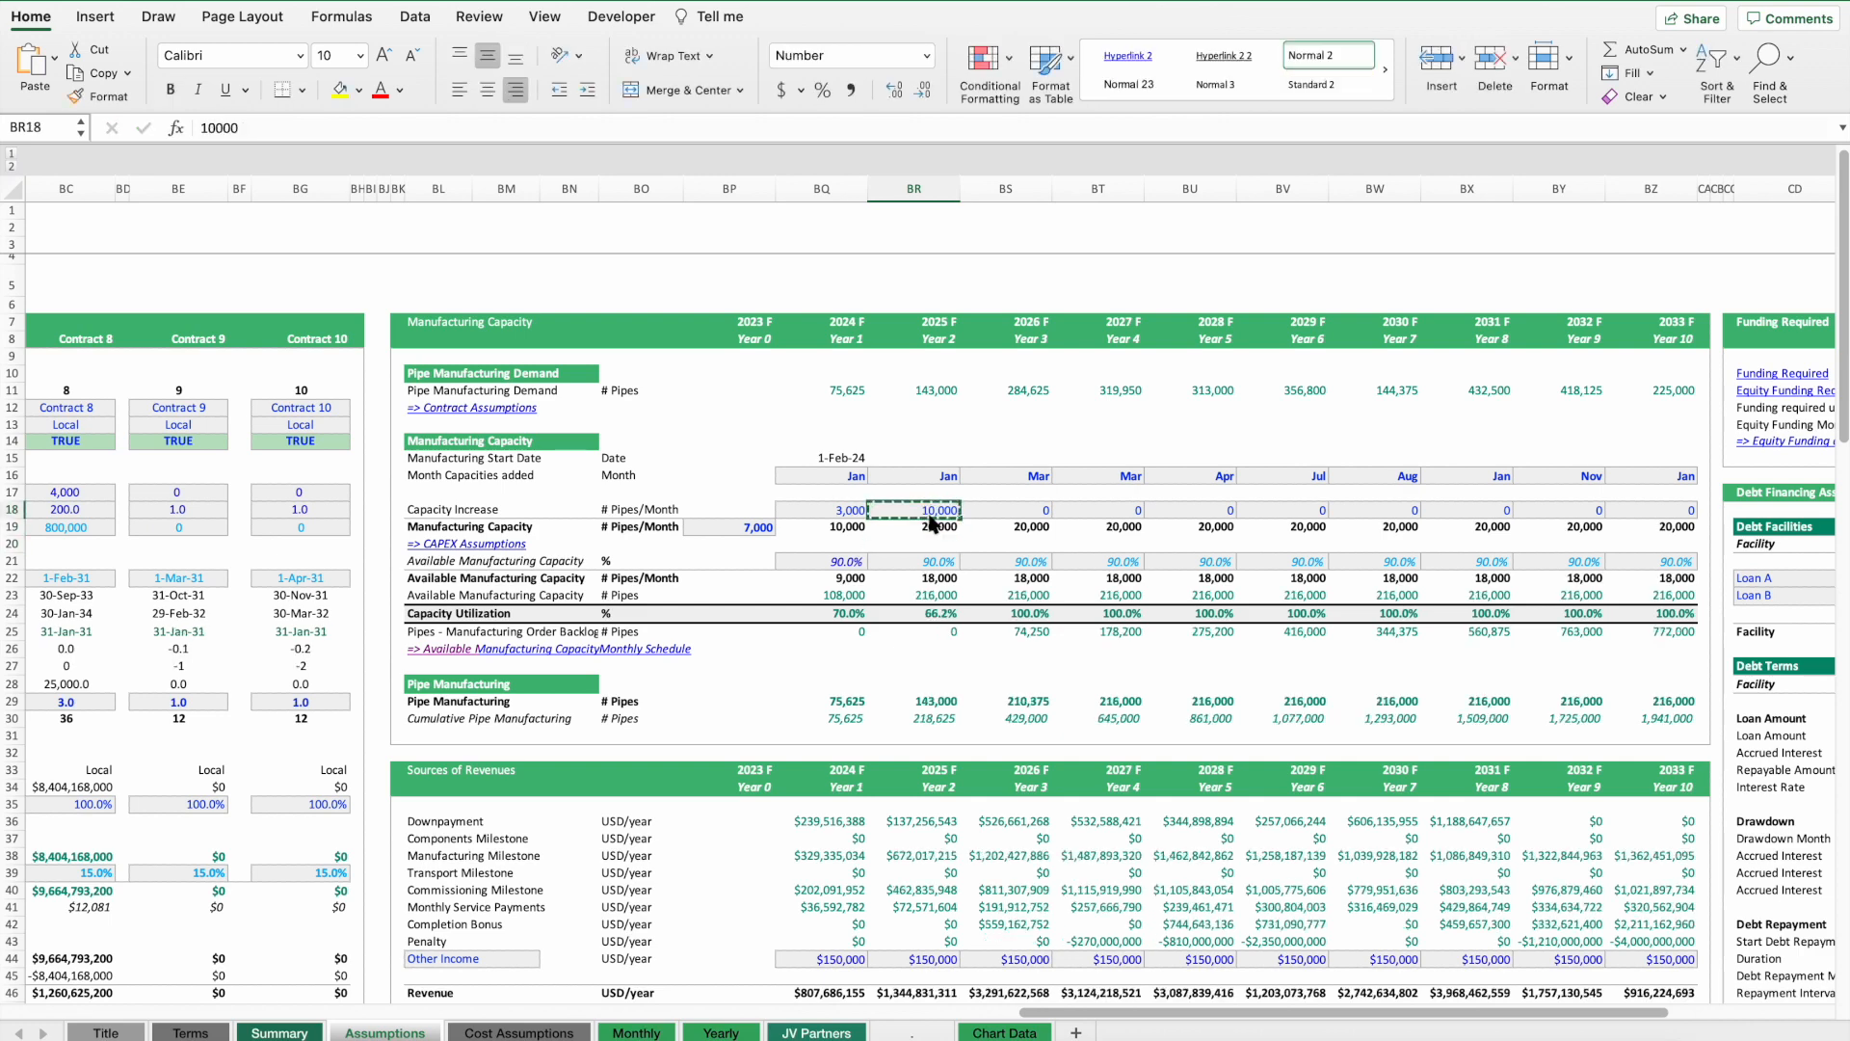
# Paste the 10,000 pipes/month capacity increase into Years 3, 4 and 8.
pyautogui.press('Right')
pyautogui.press('super+v')
pyautogui.press('Right')
pyautogui.press('super+v')
pyautogui.press('Right')
pyautogui.press('Right')
pyautogui.press('Right')
pyautogui.press('Right')
pyautogui.press('super+v')
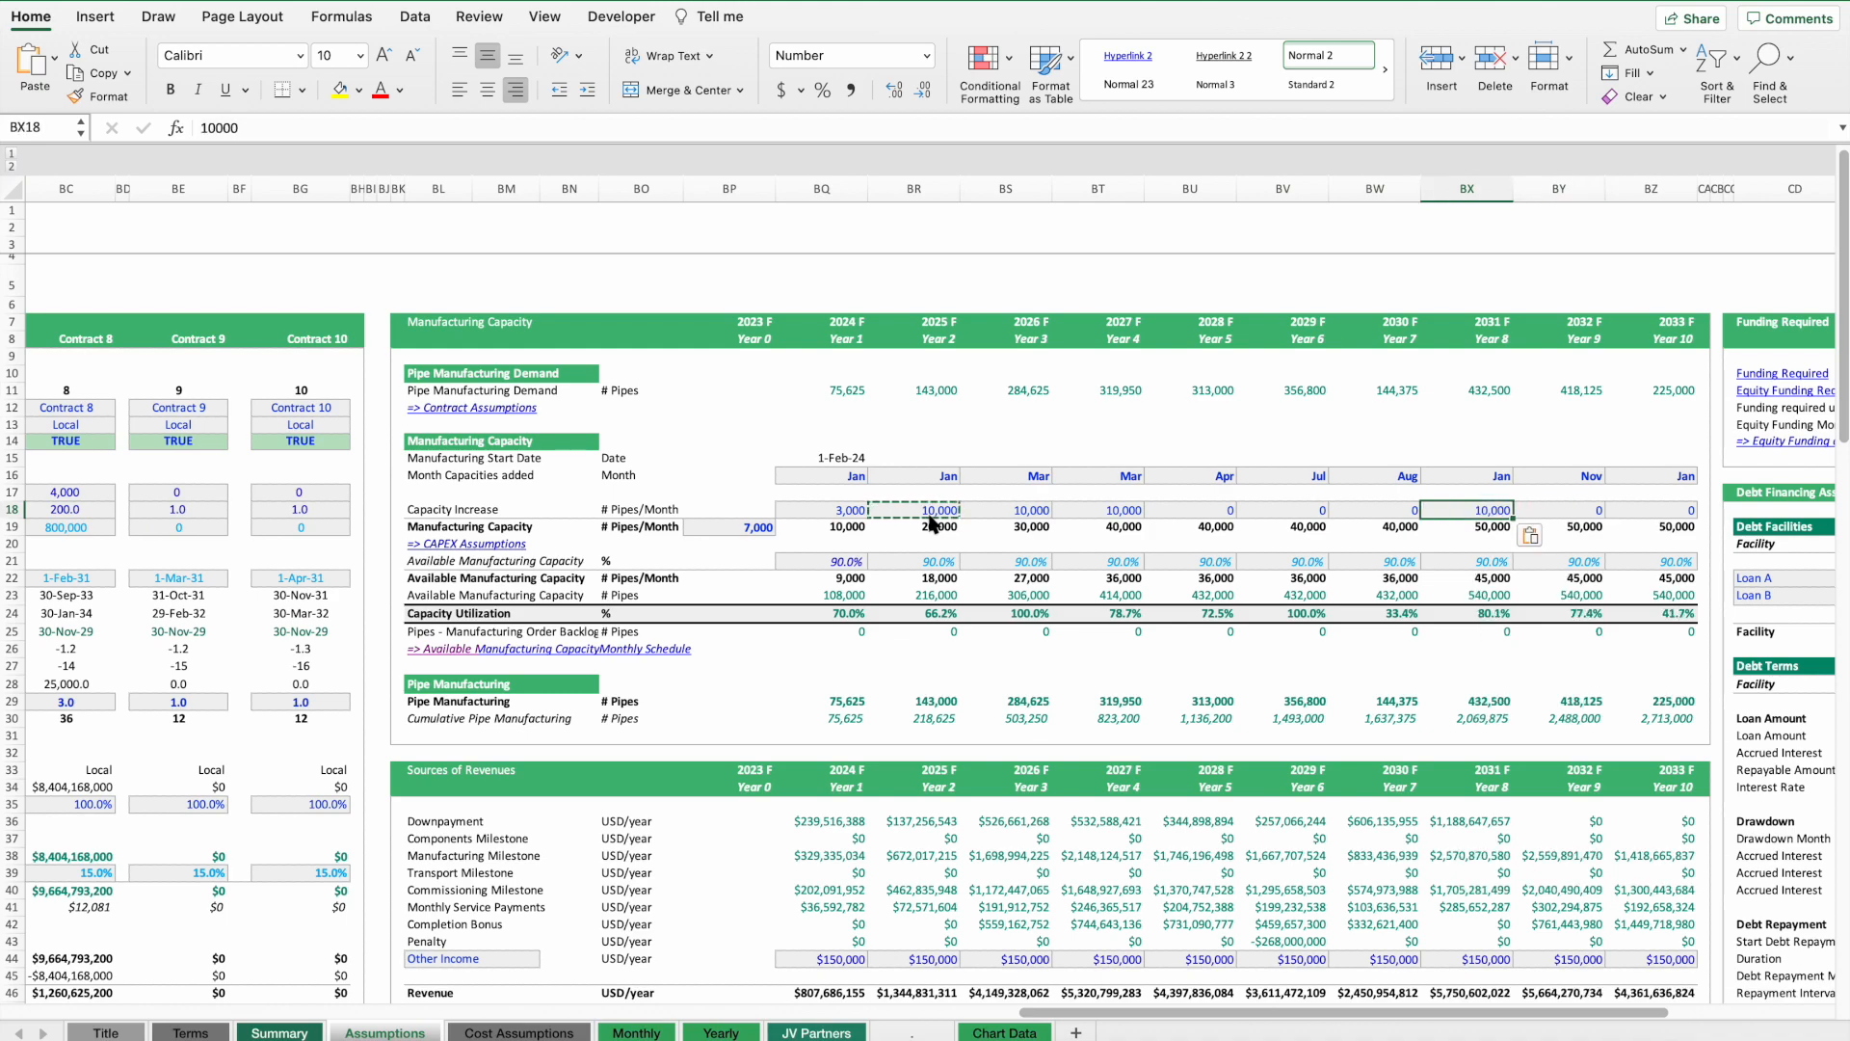
# Review the overhead employee expenses, OPEX and pipe manufacturing demand rows in the assumptions.
pyautogui.scroll(-20, 898, 516)
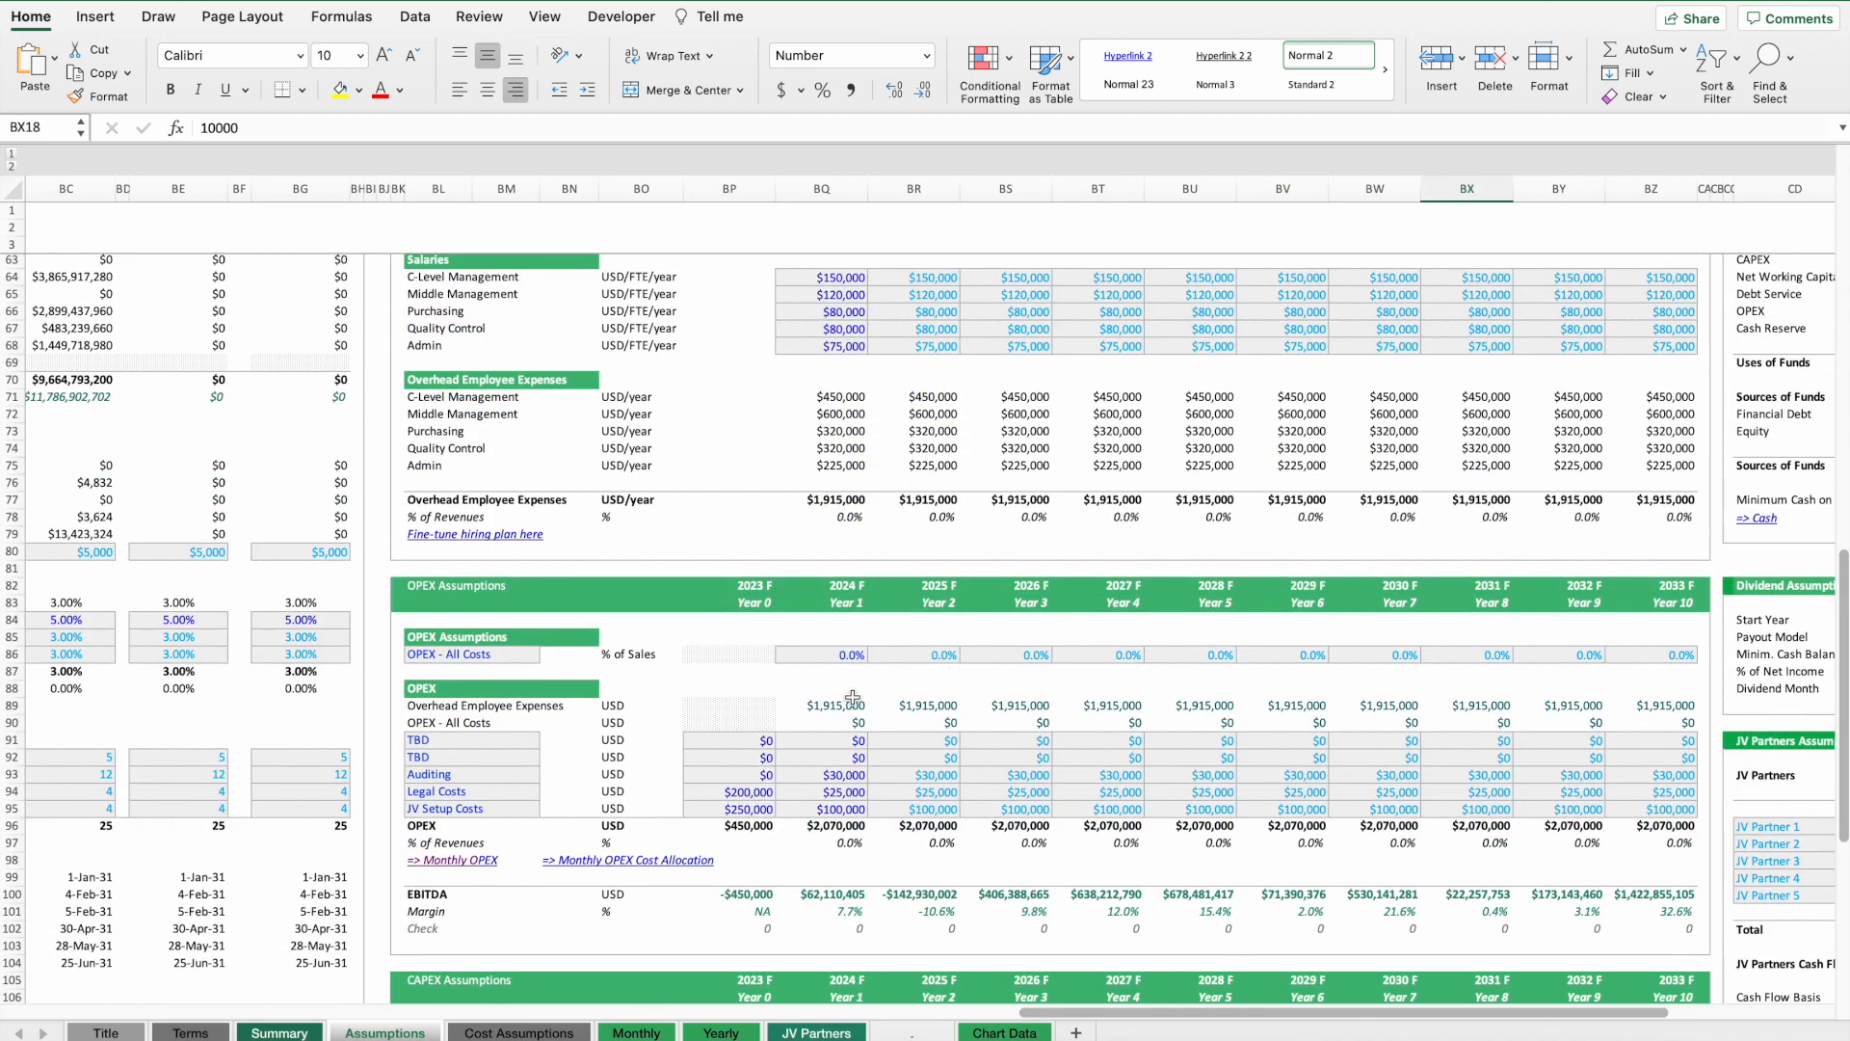
pyautogui.moveTo(796, 714); pyautogui.dragTo(1627, 699)
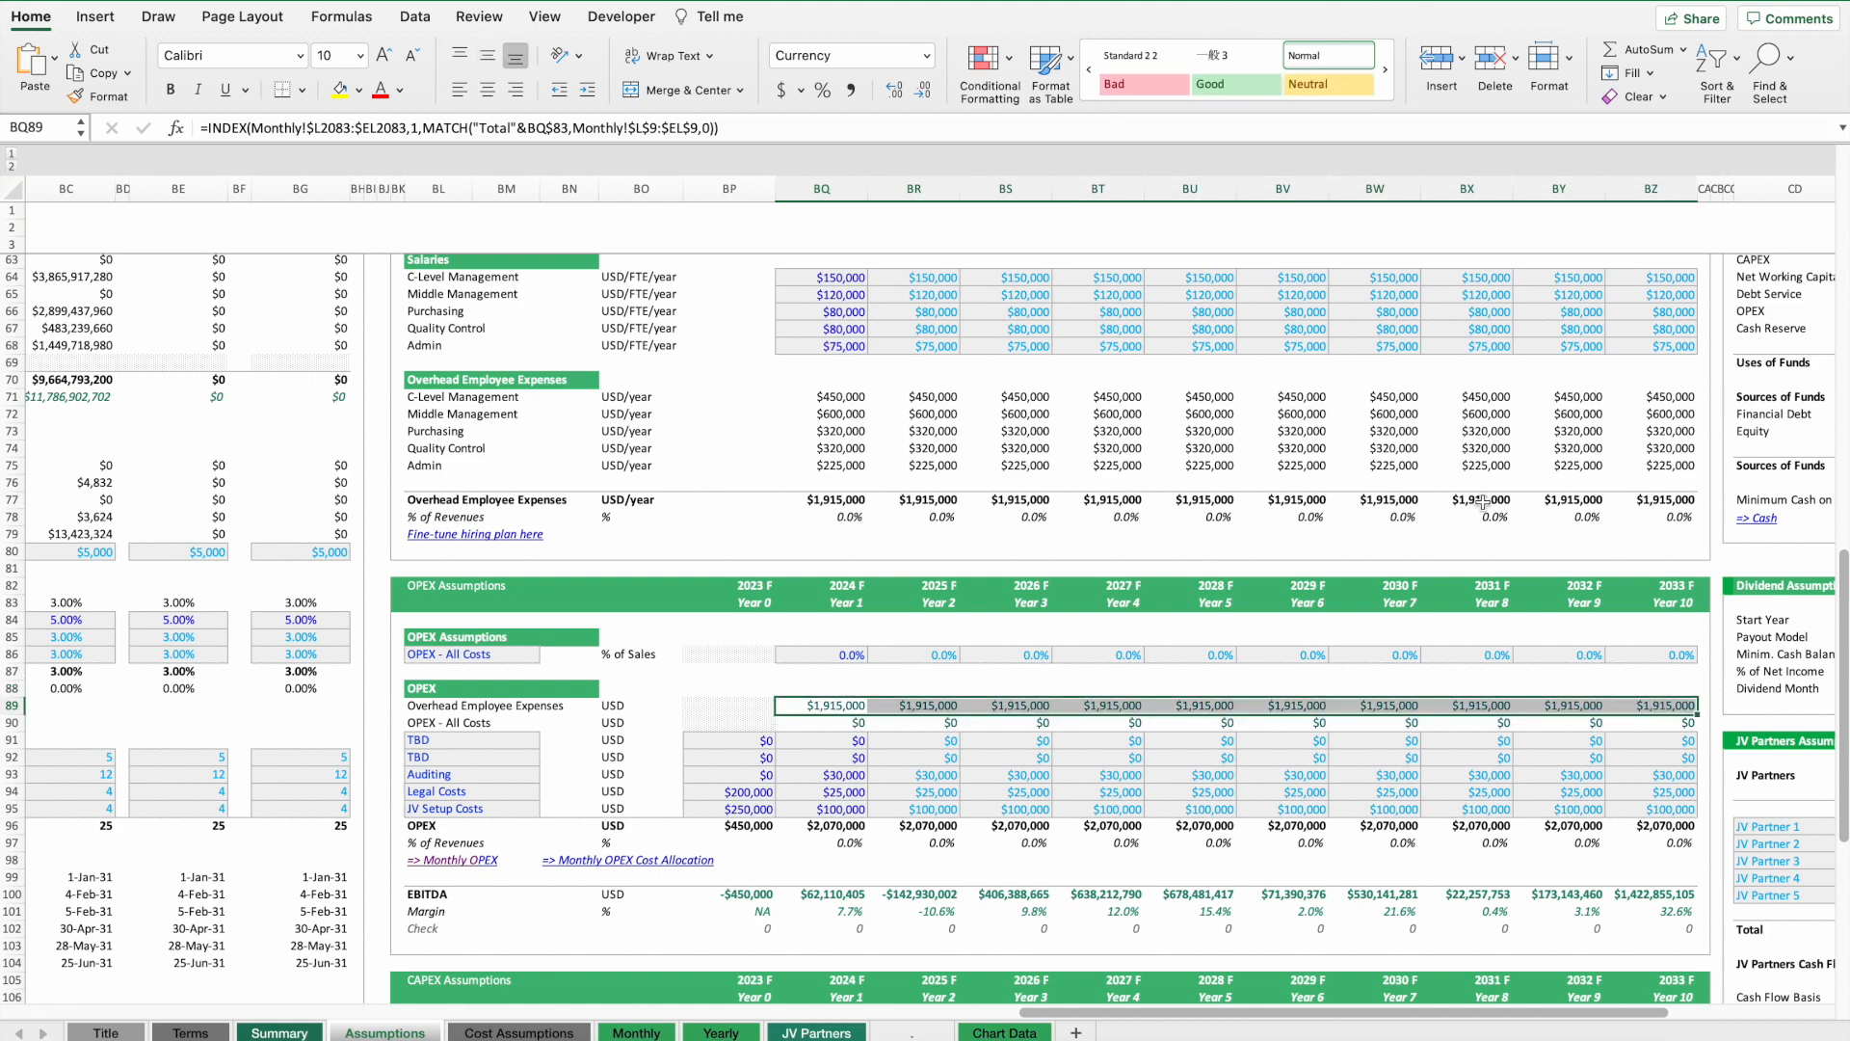
pyautogui.scroll(20, 1436, 463)
pyautogui.moveTo(844, 398); pyautogui.dragTo(1656, 401)
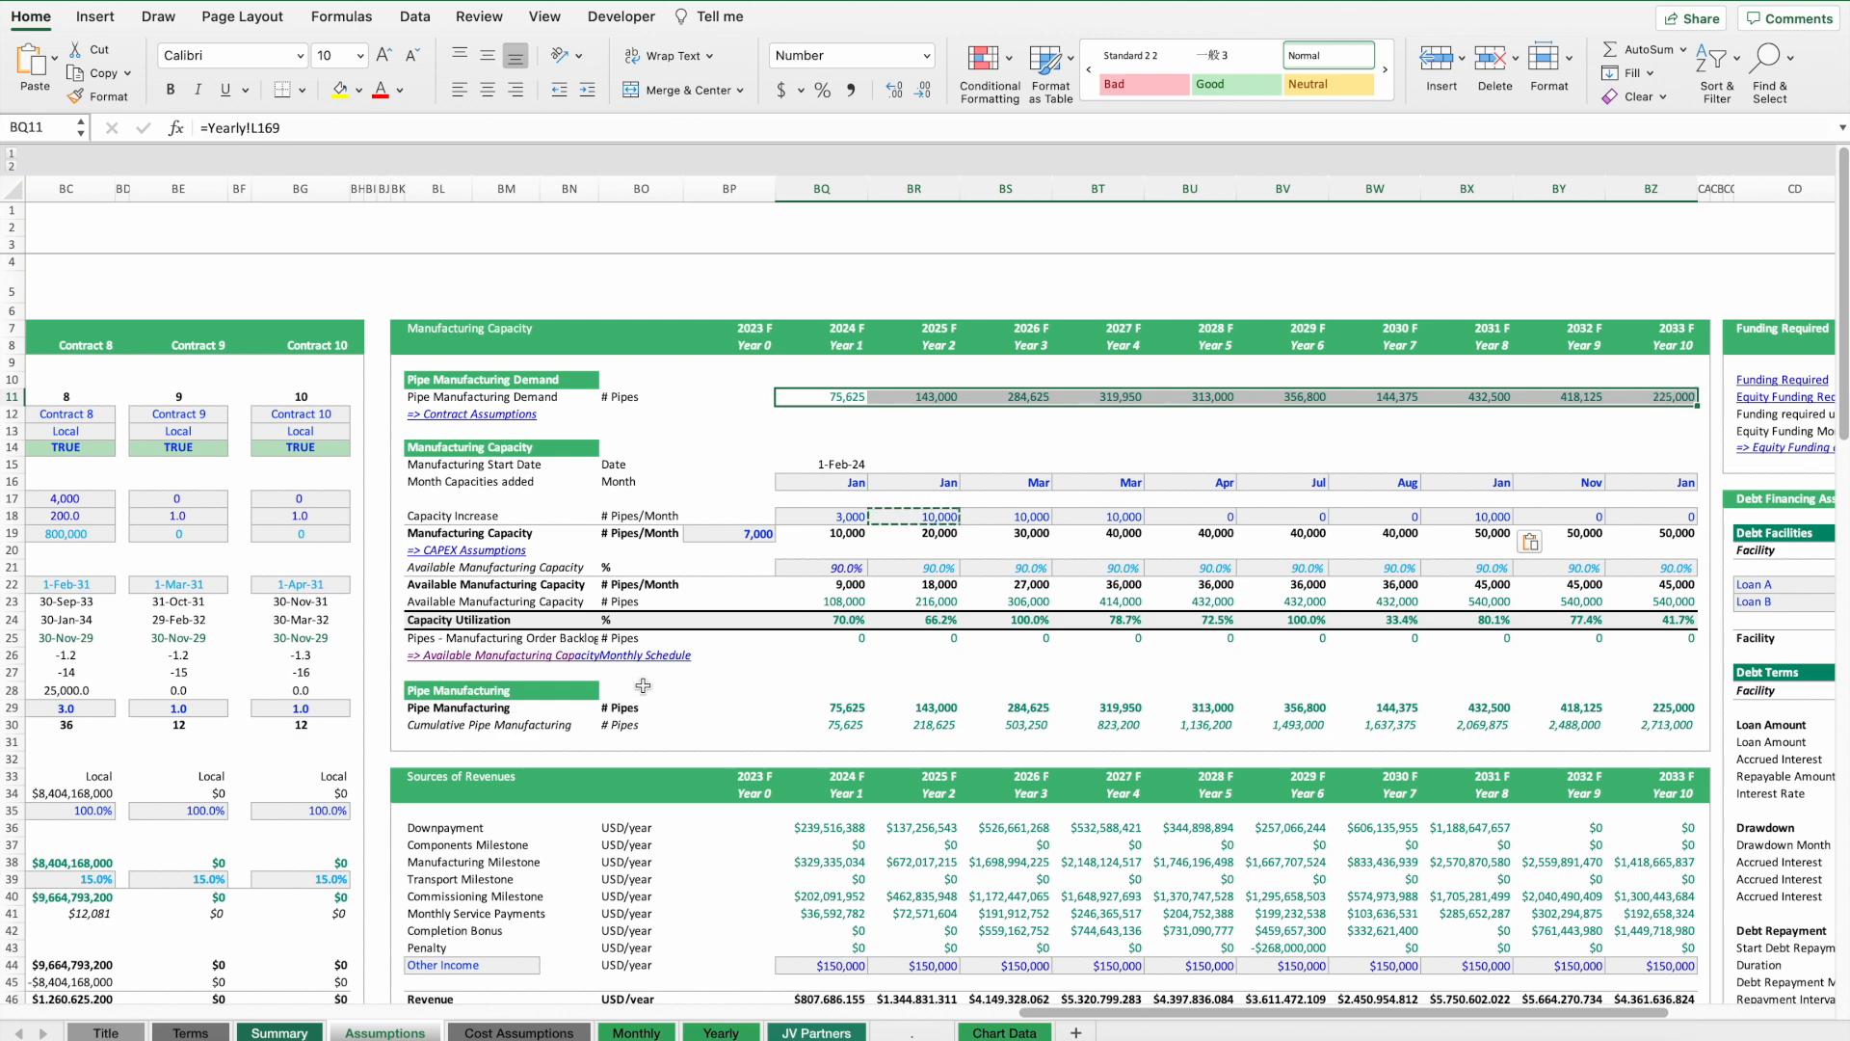
# Examine the Executive Summary's net income row and the financial metrics' IRR after adding capacity.
pyautogui.click(280, 1032)
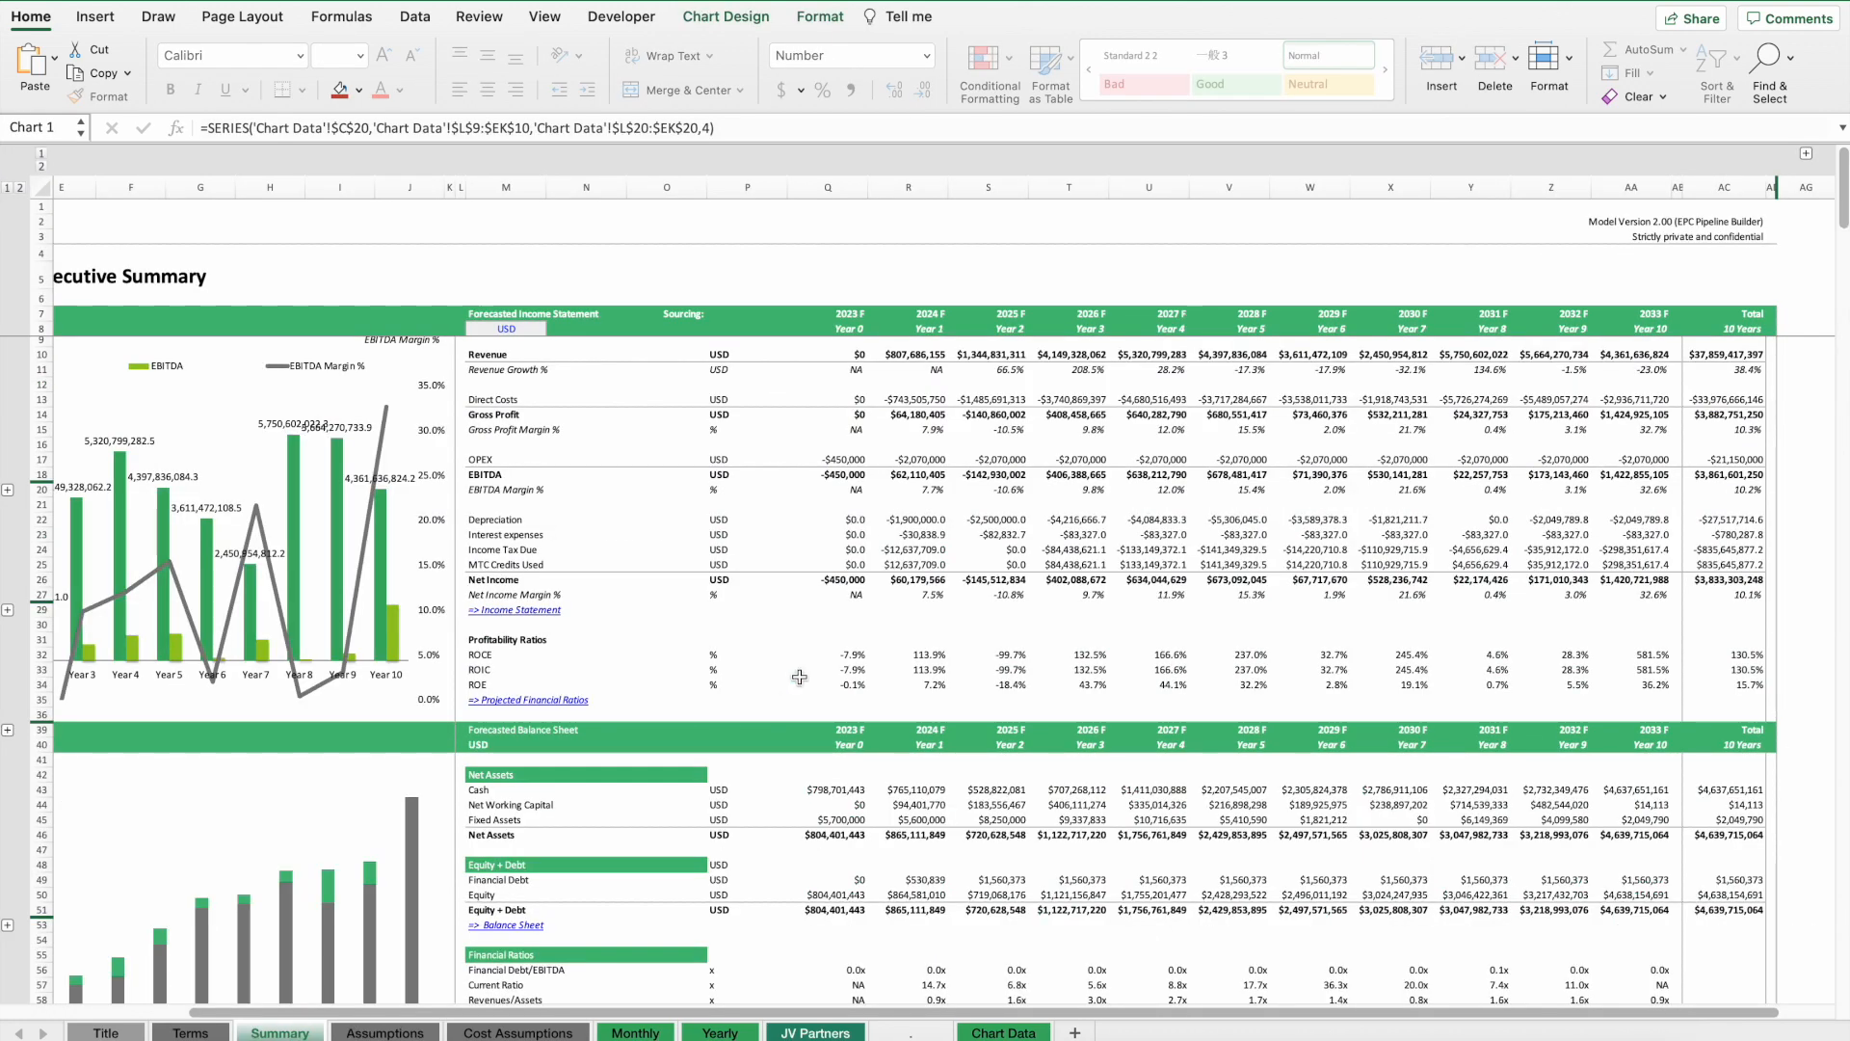
pyautogui.scroll(-2, 800, 678)
pyautogui.scroll(2, 800, 678)
pyautogui.moveTo(851, 585); pyautogui.dragTo(1656, 582)
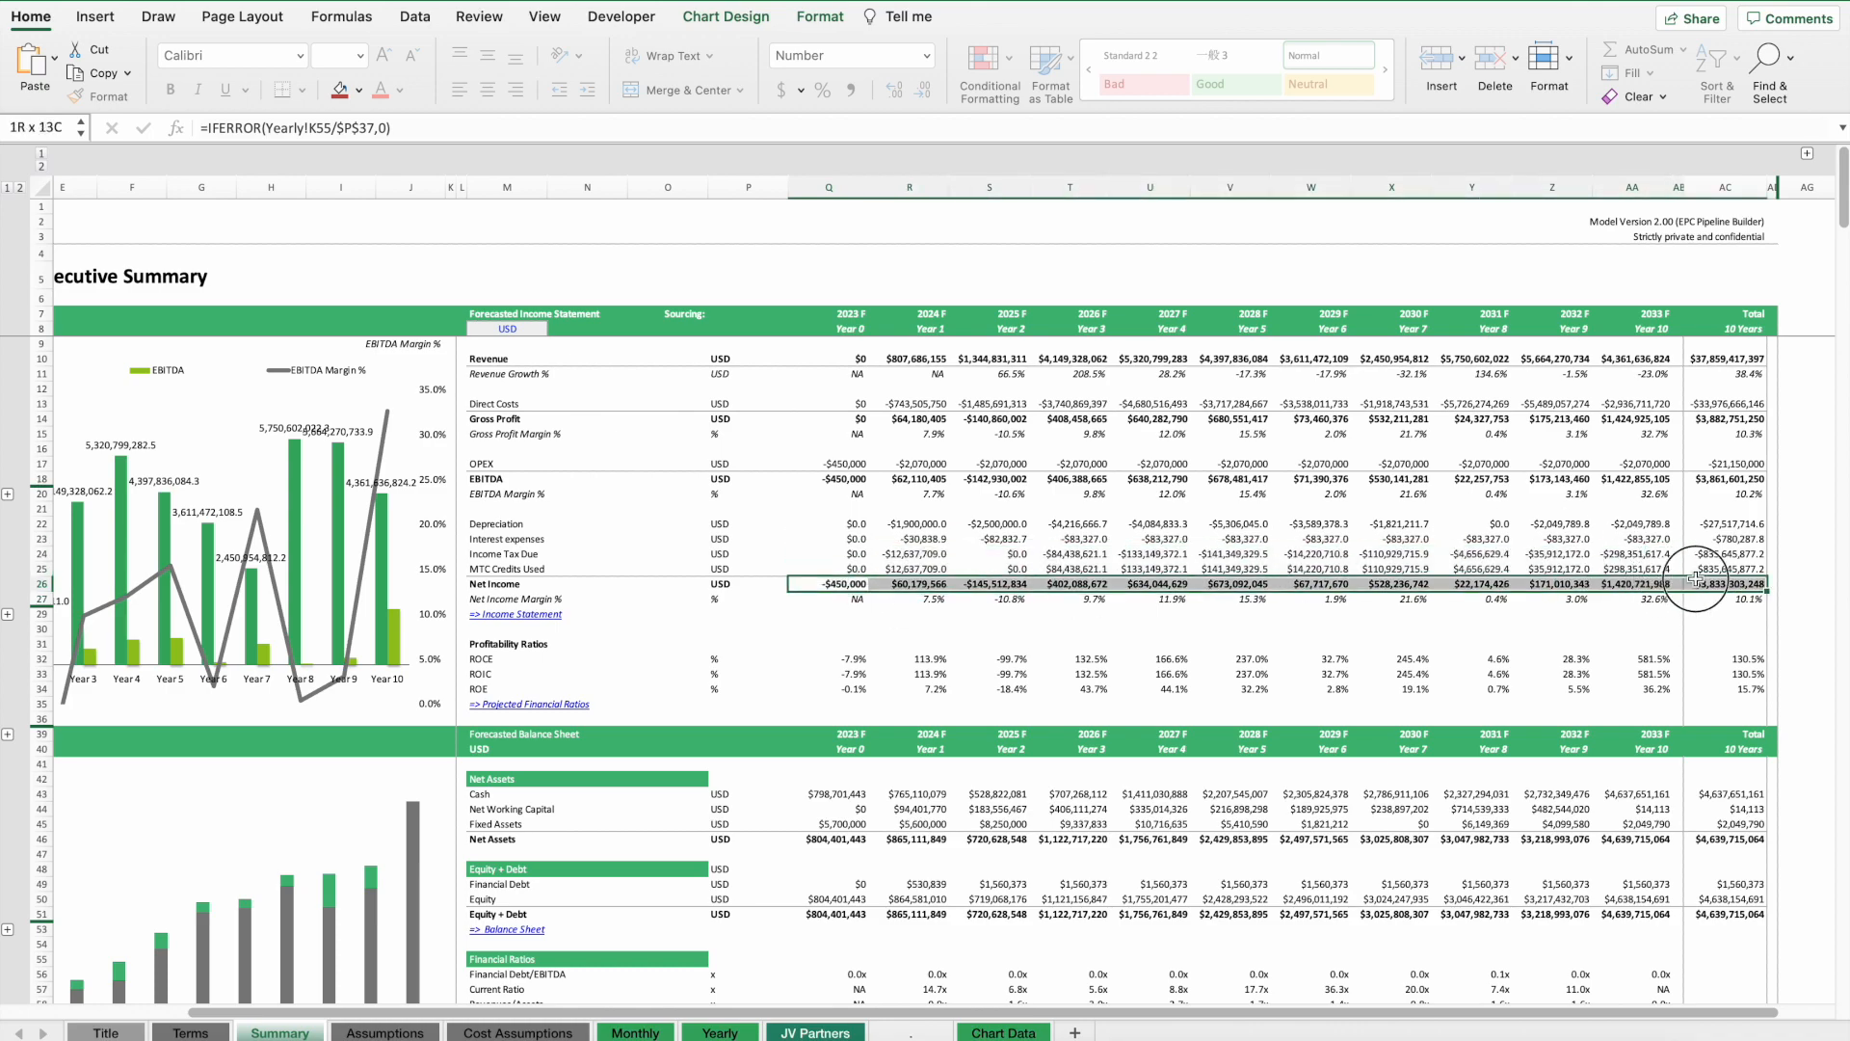
pyautogui.scroll(-15, 1009, 740)
pyautogui.scroll(-2, 1009, 739)
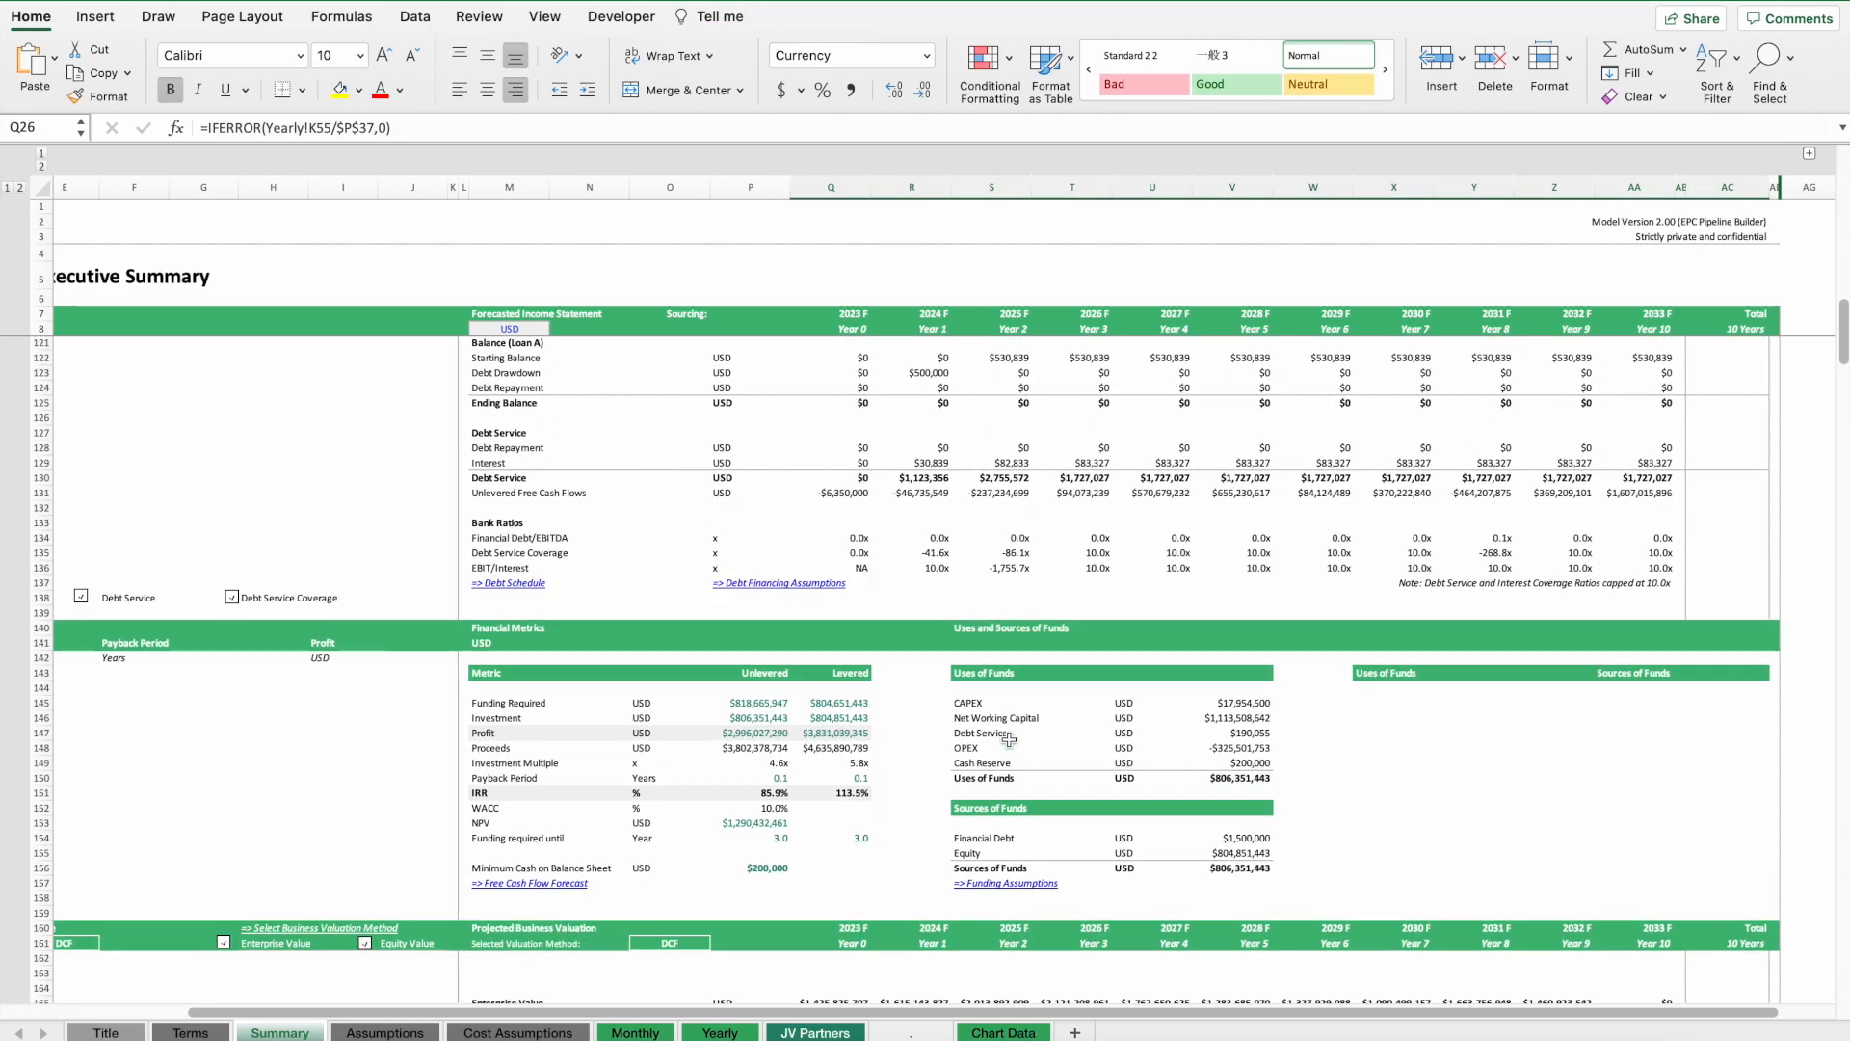
pyautogui.moveTo(762, 790); pyautogui.dragTo(832, 791)
# Switch the Executive Summary's display unit to USD Million.
pyautogui.scroll(-20, 750, 740)
pyautogui.hscroll(-3, 751, 740)
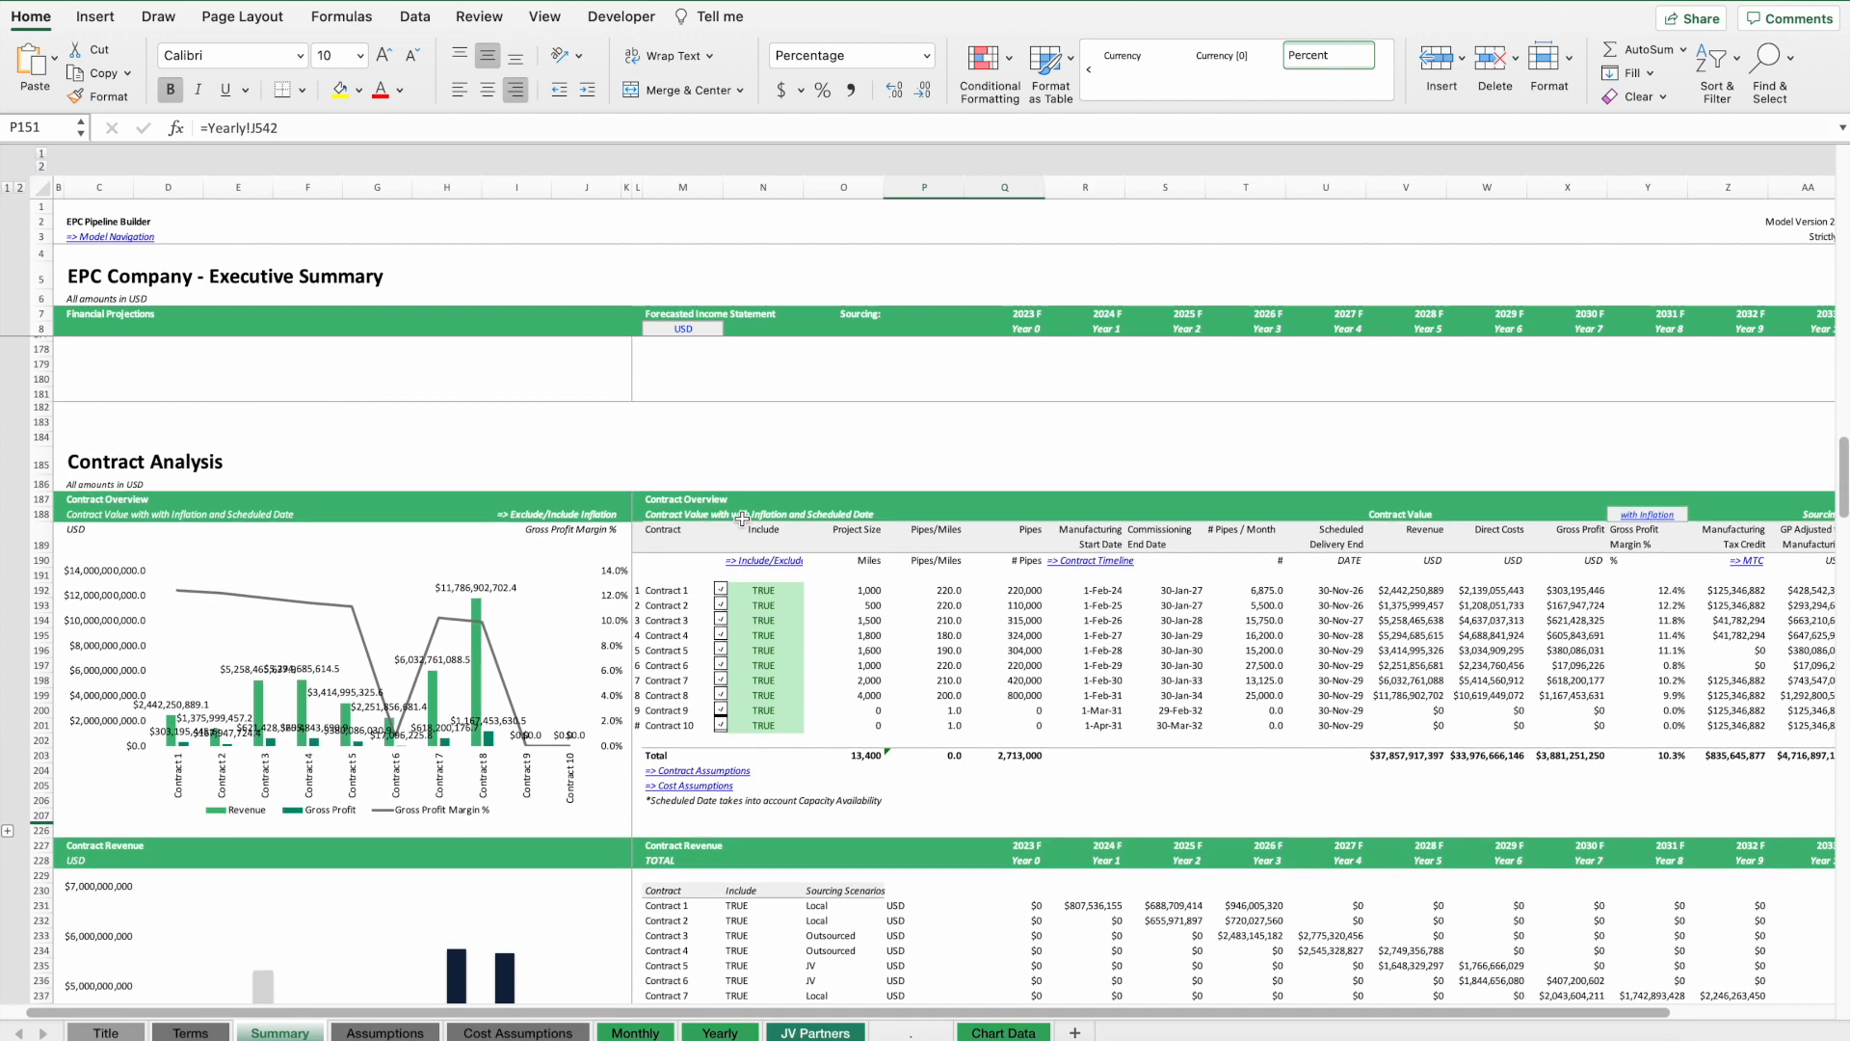
pyautogui.scroll(2, 714, 508)
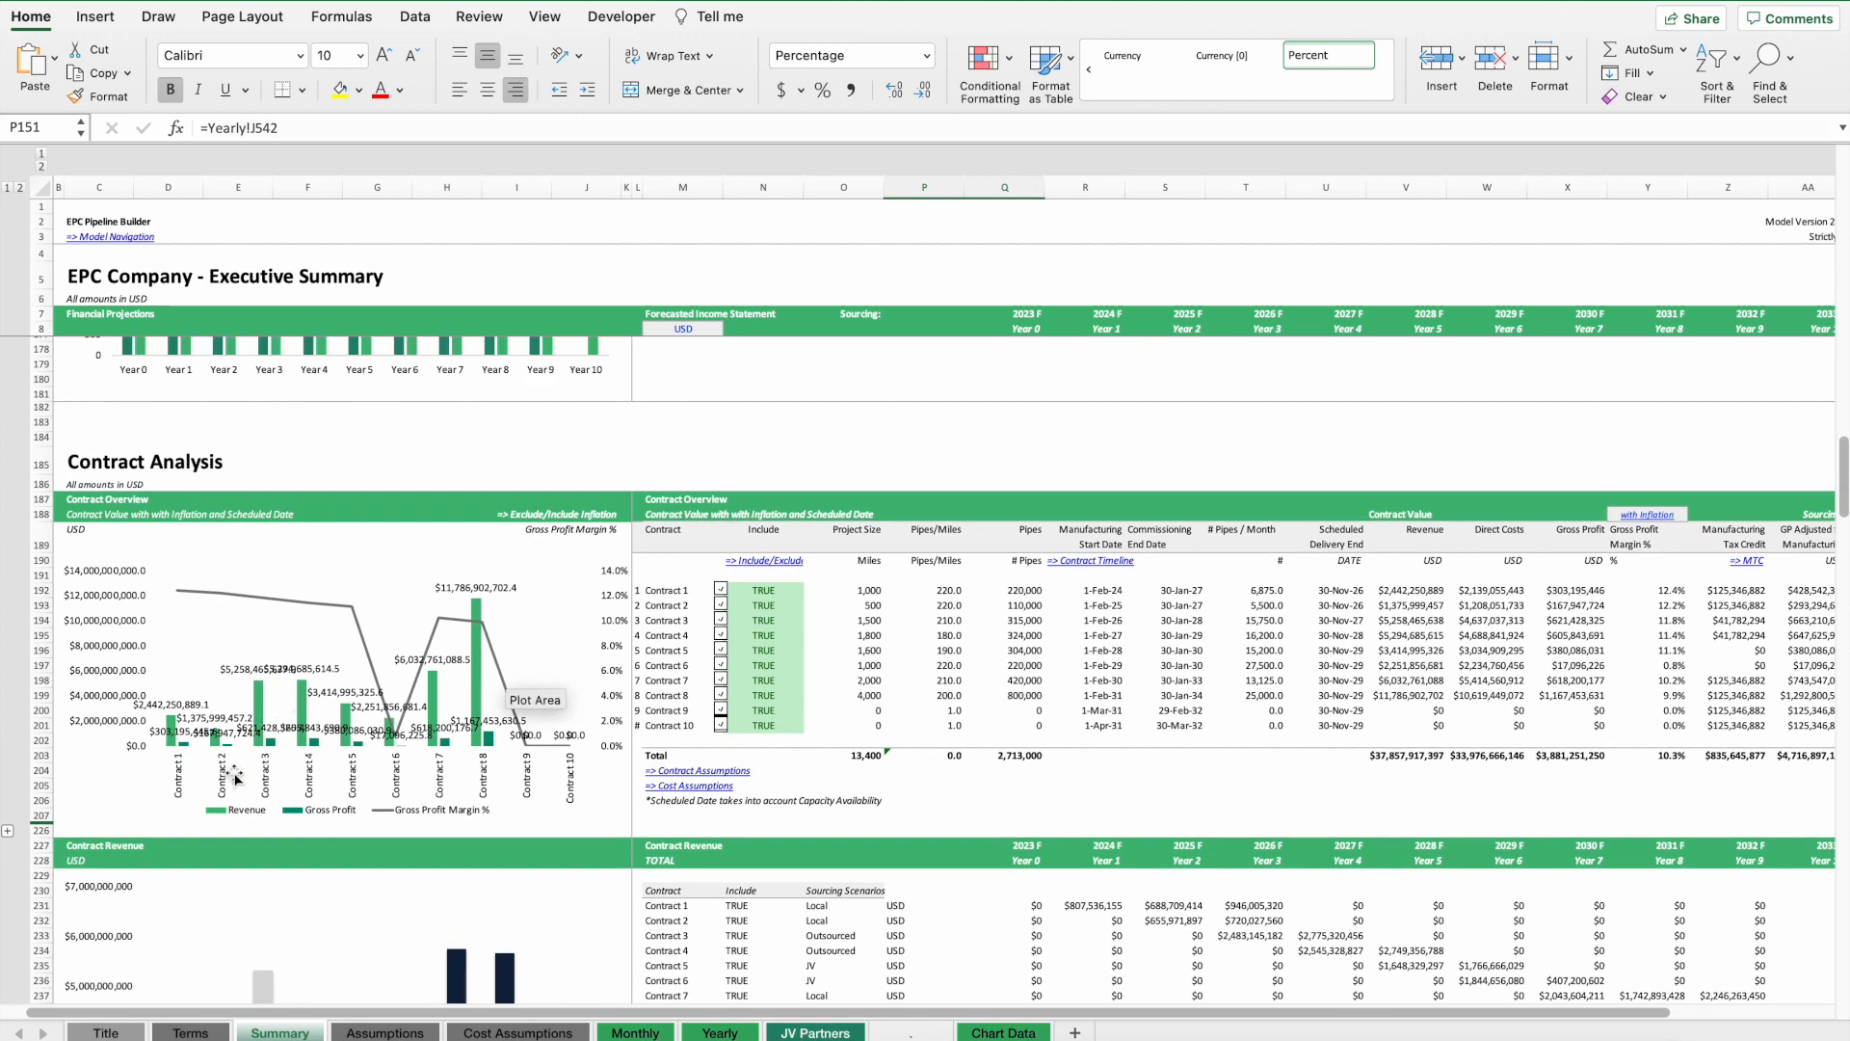
pyautogui.scroll(-10, 287, 745)
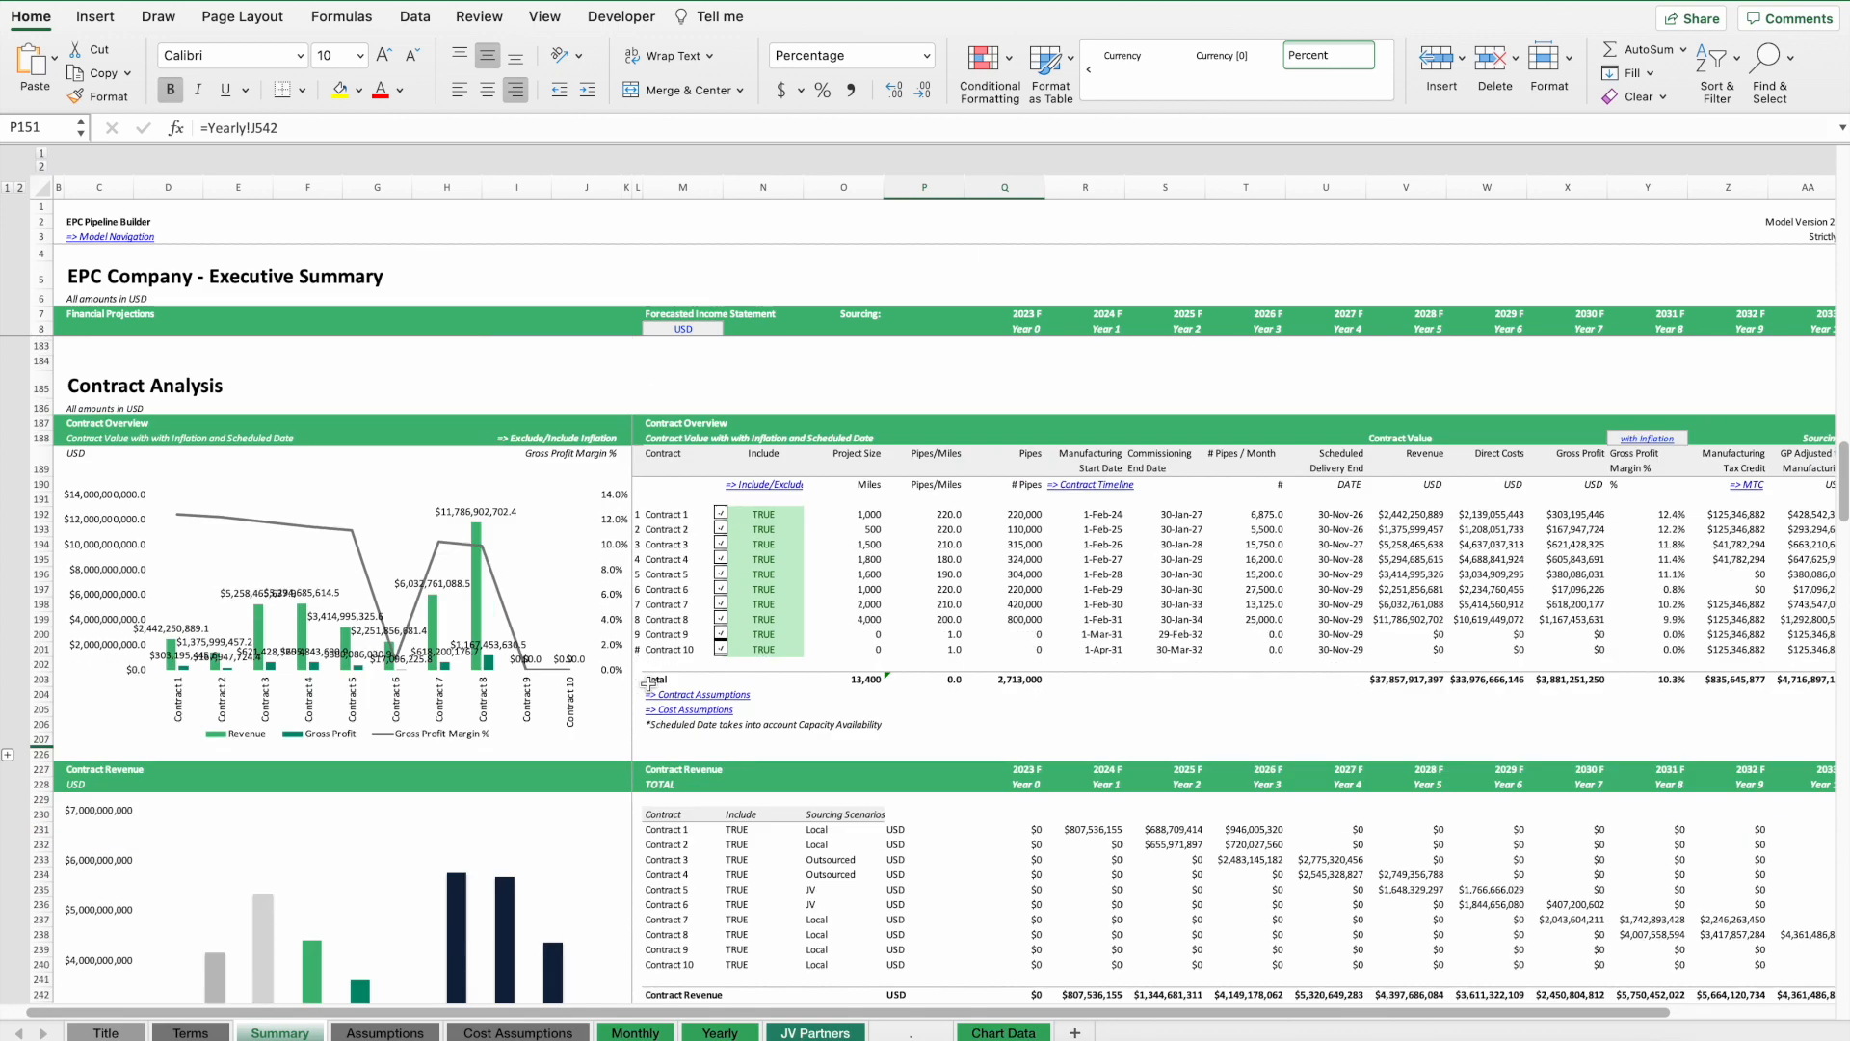
pyautogui.click(721, 331)
pyautogui.click(730, 329)
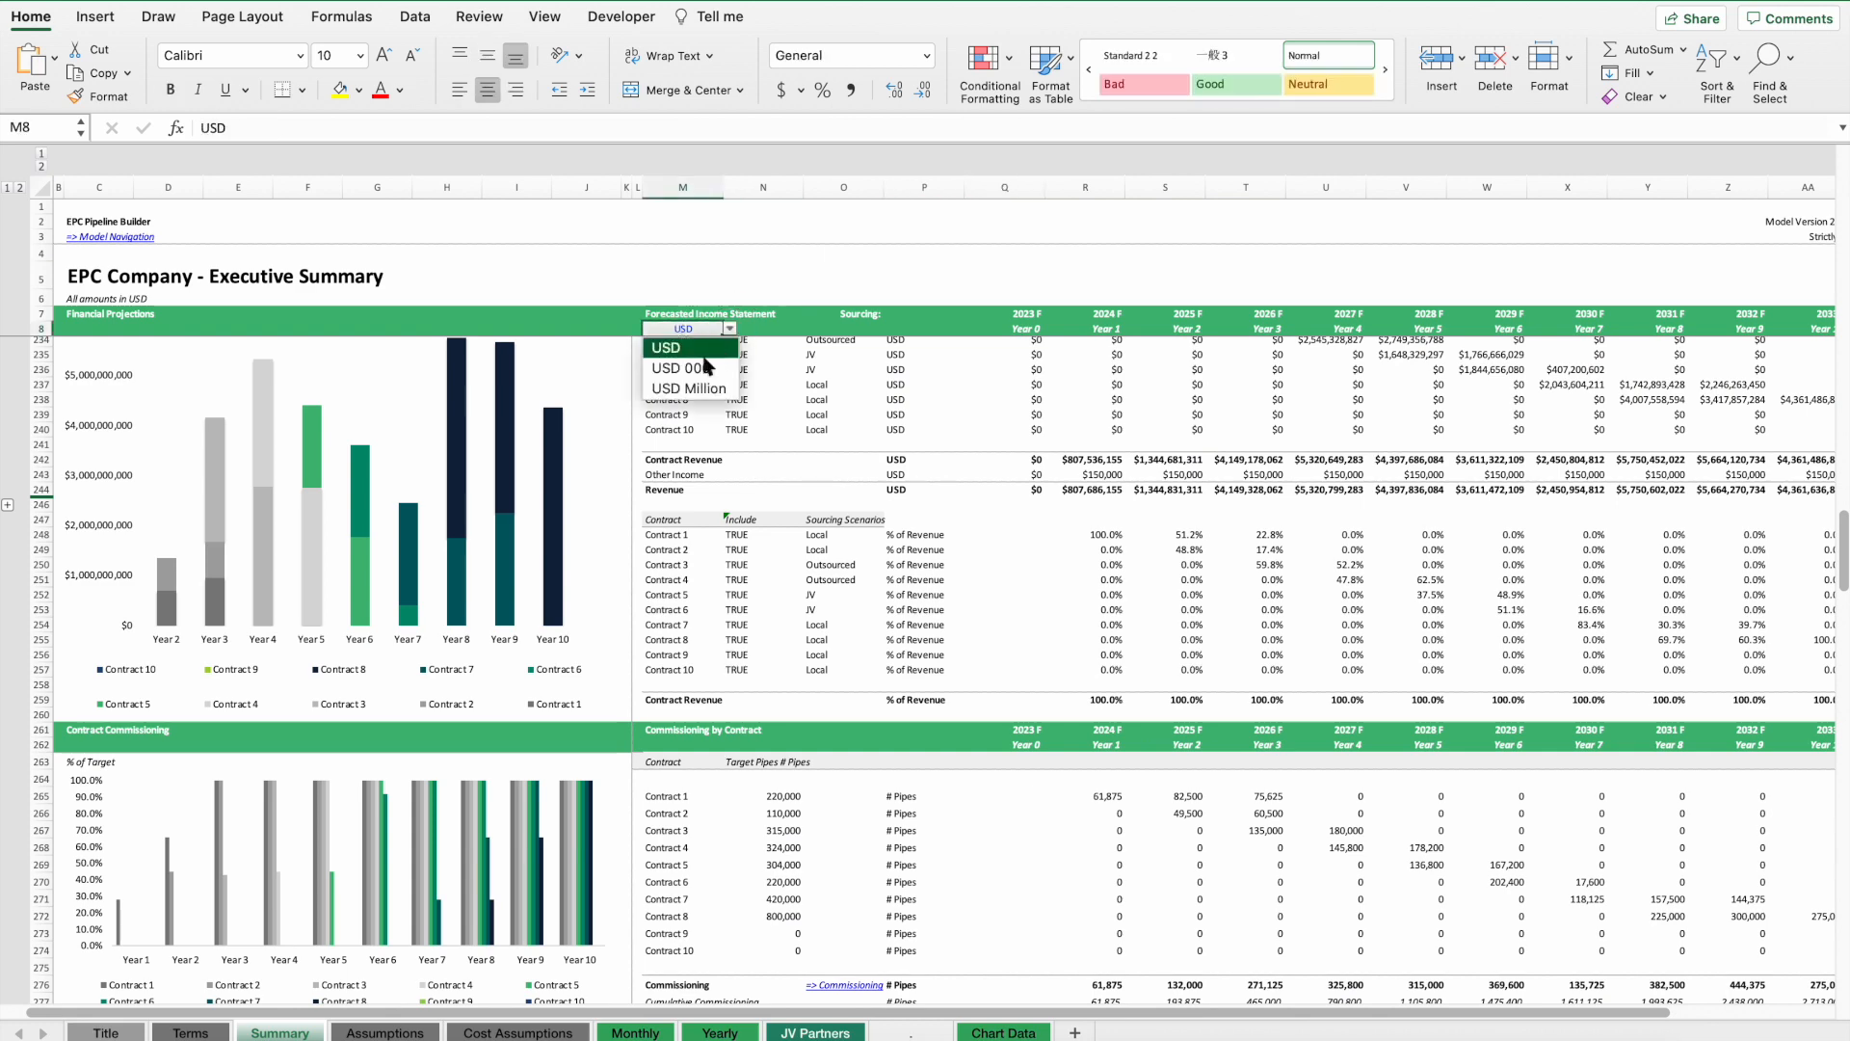
pyautogui.click(684, 378)
# Review the contract revenue table and revenue breakdown by payment scheme.
pyautogui.scroll(5, 727, 509)
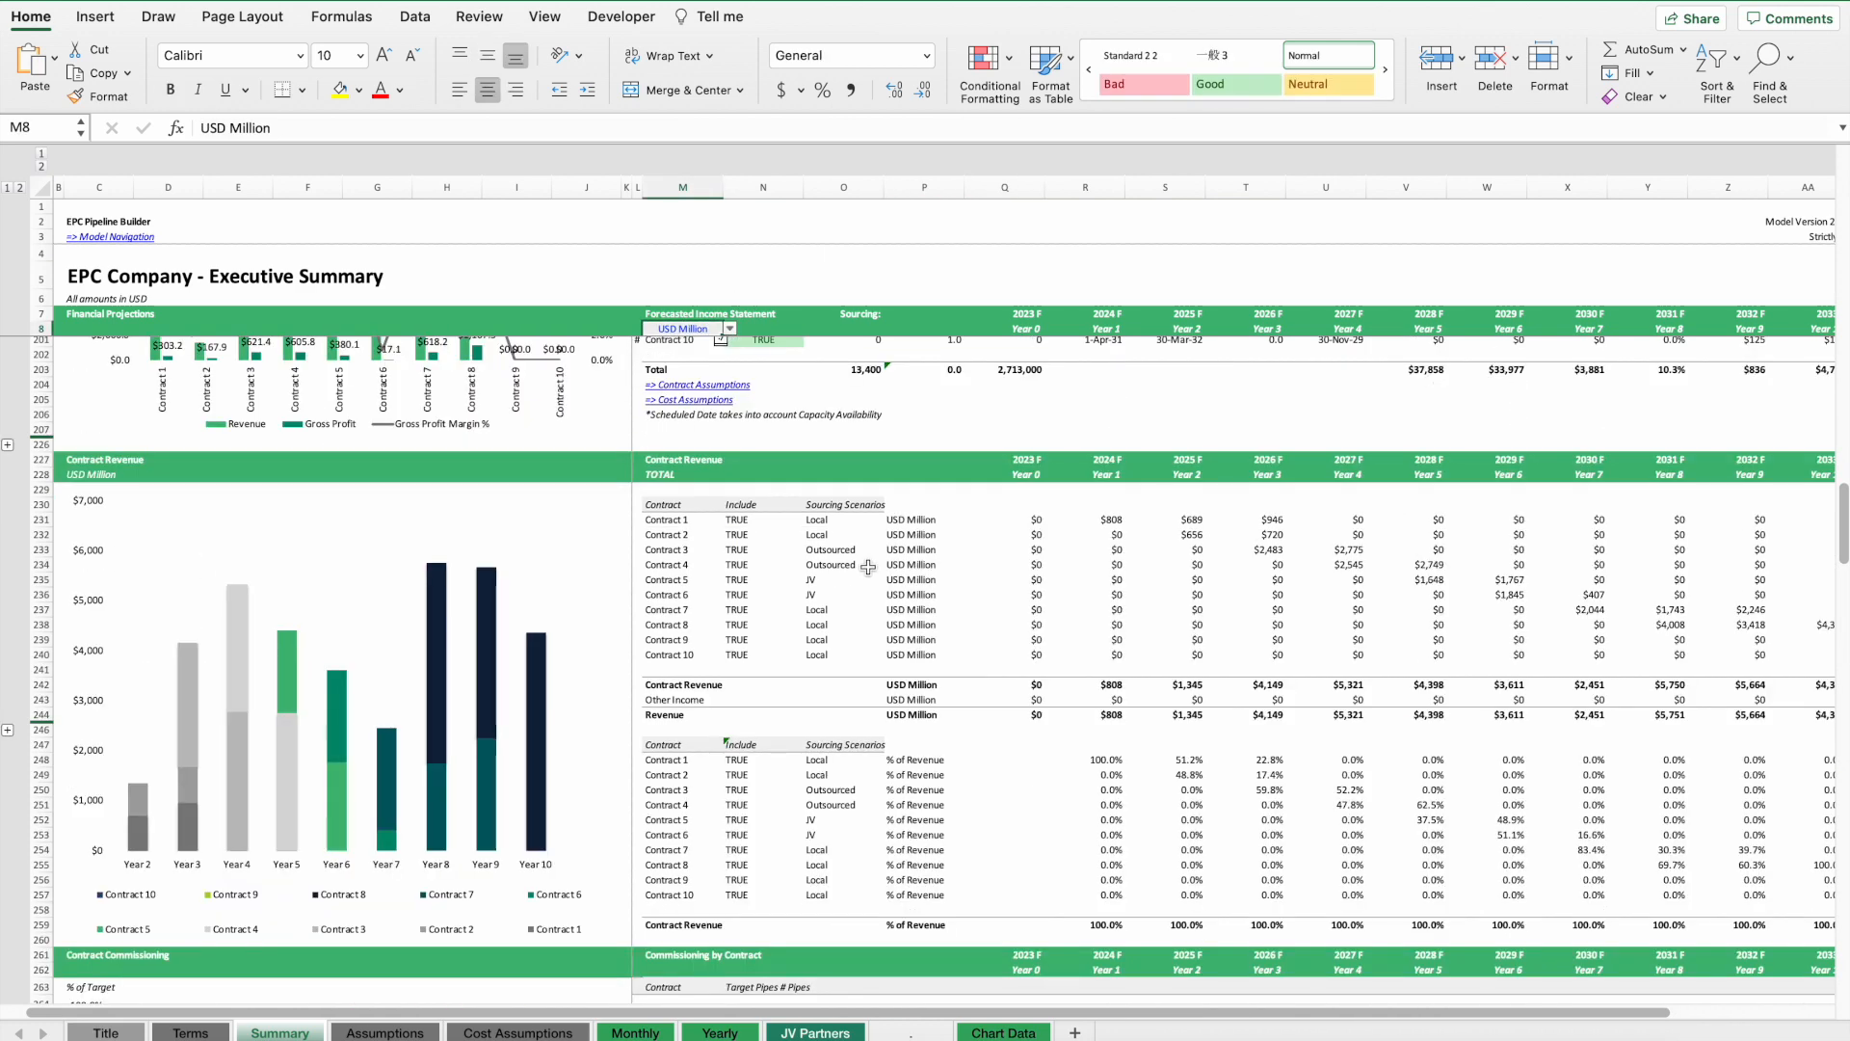
pyautogui.hscroll(3, 868, 520)
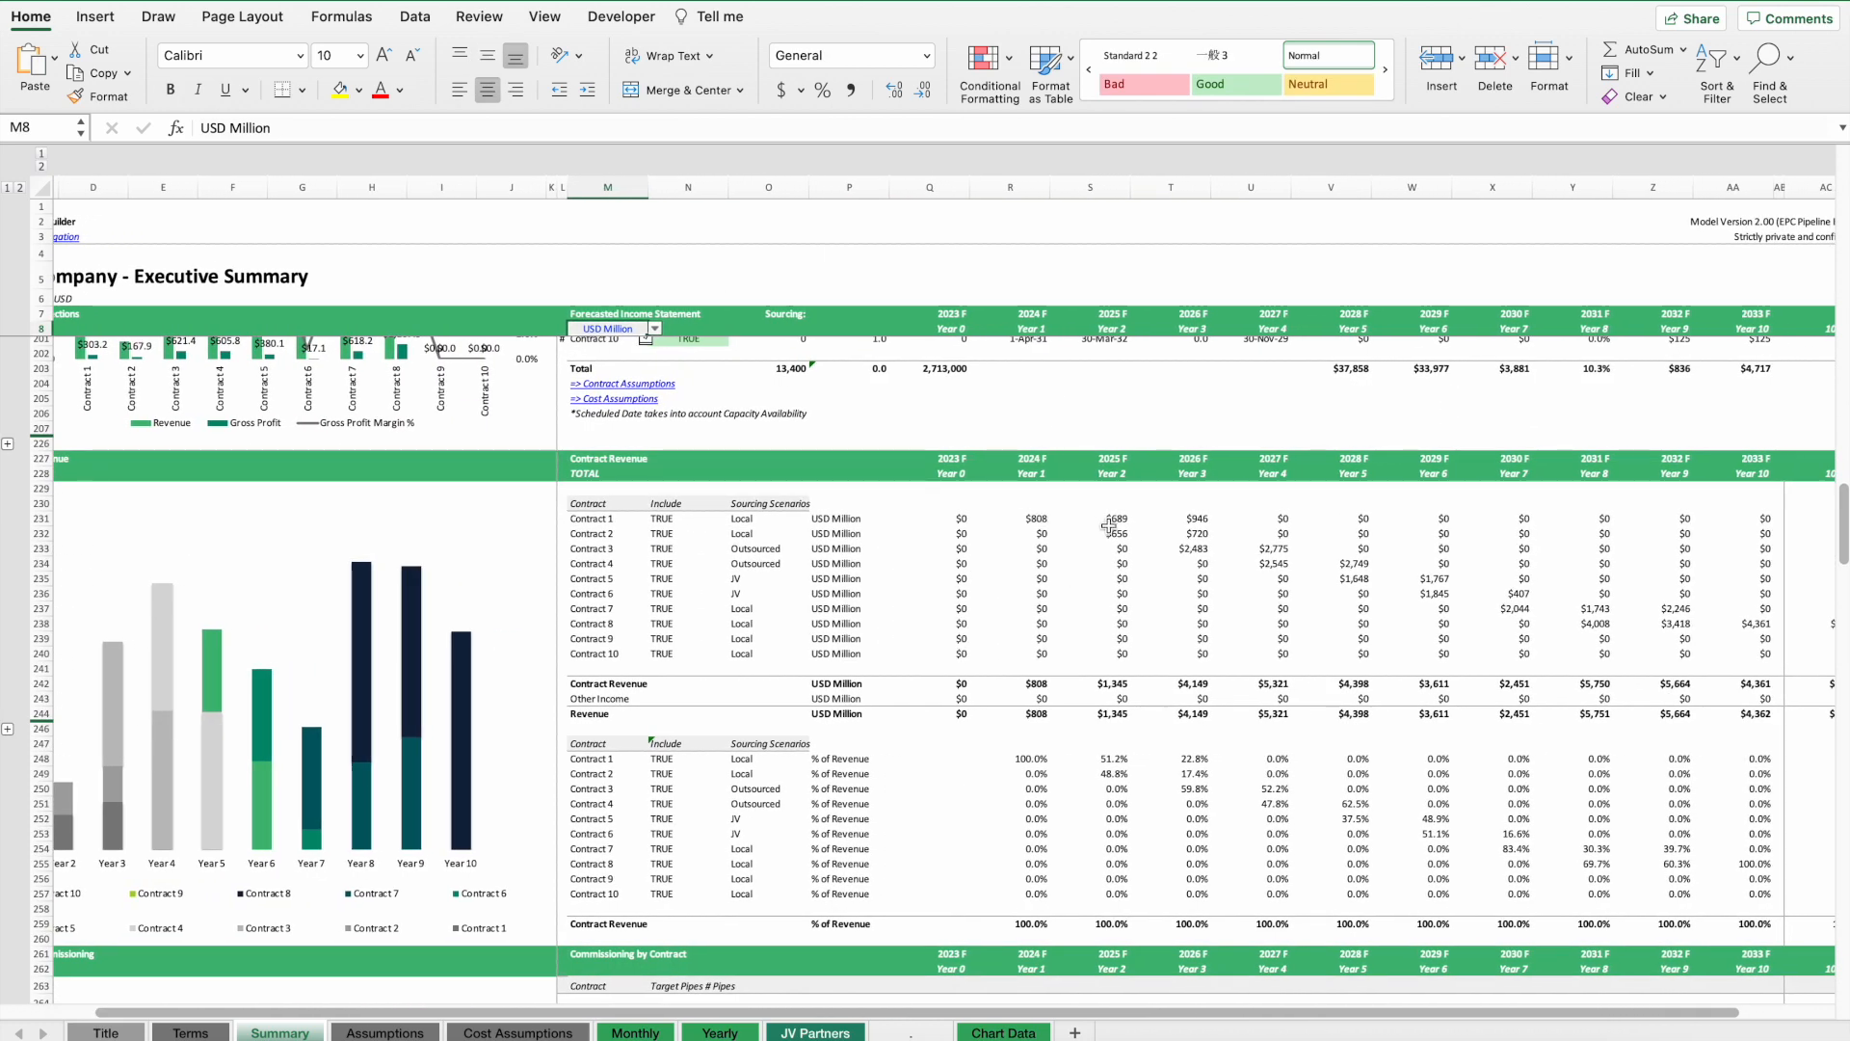
pyautogui.scroll(-20, 1250, 695)
pyautogui.scroll(-1, 1132, 783)
pyautogui.click(1070, 654)
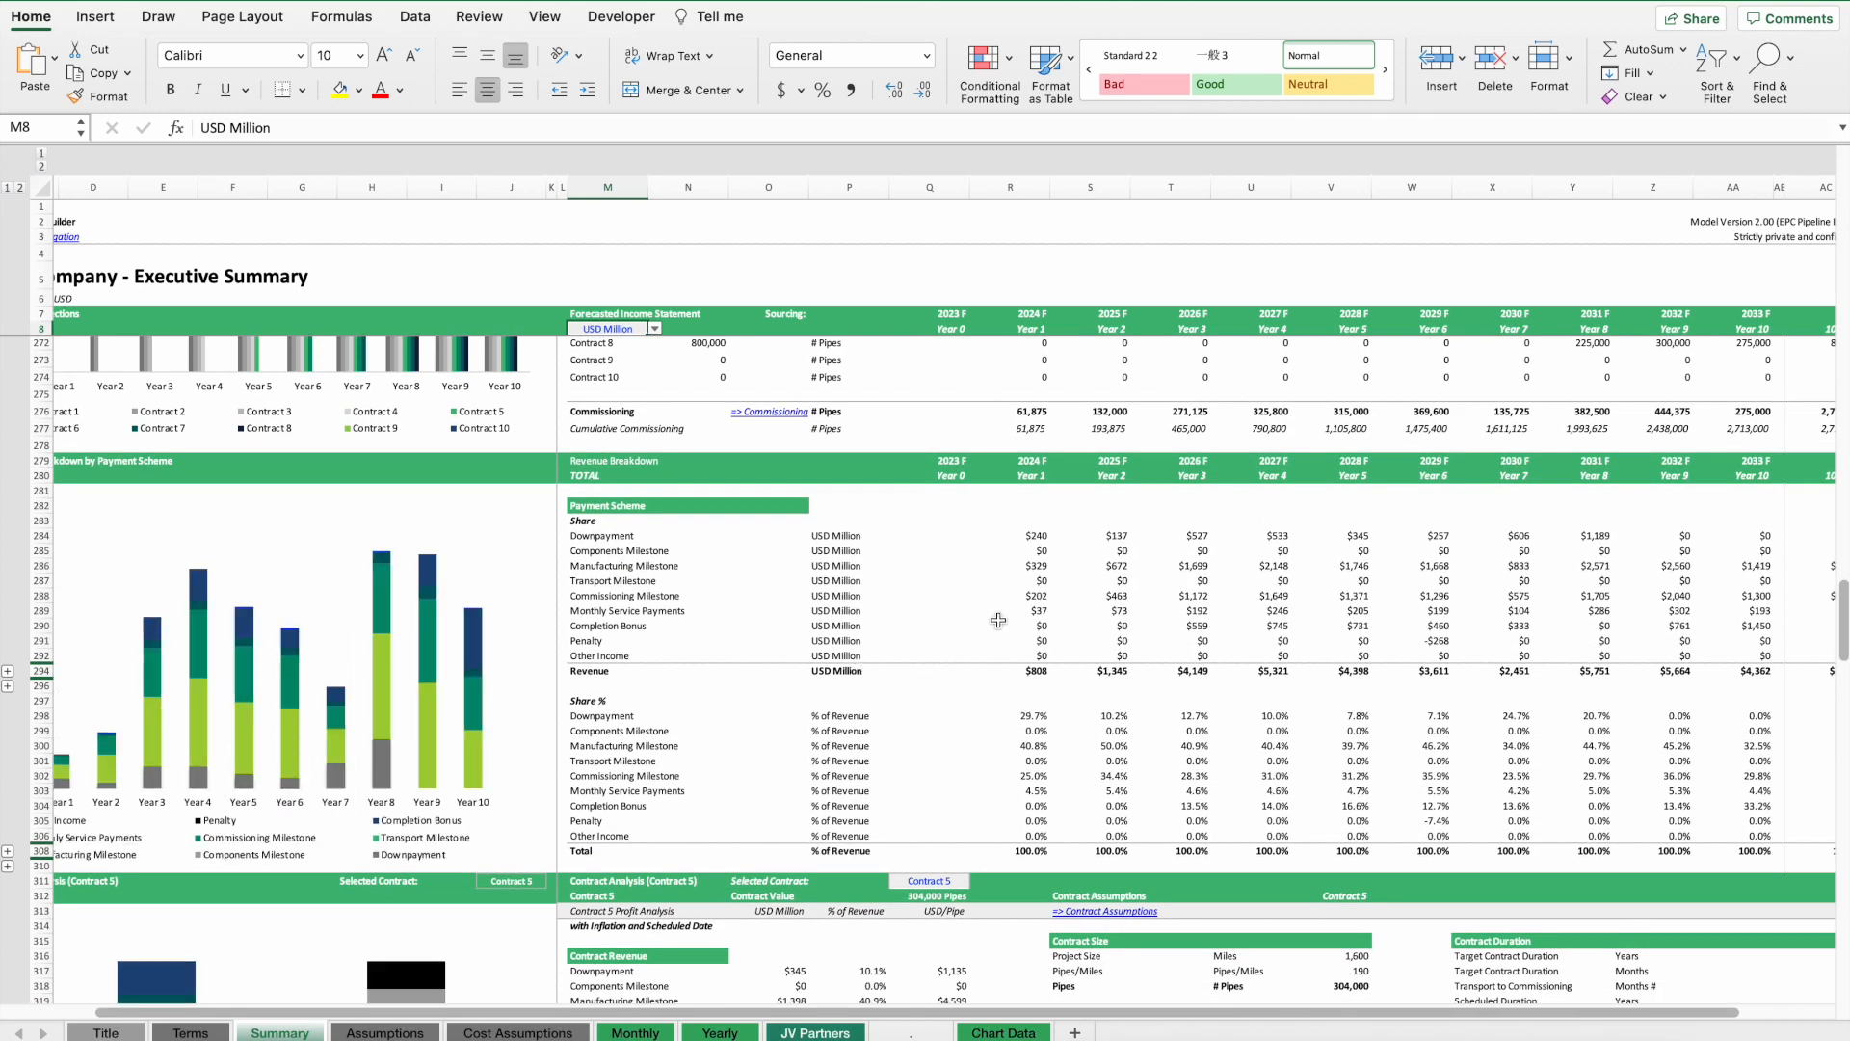
pyautogui.click(1007, 641)
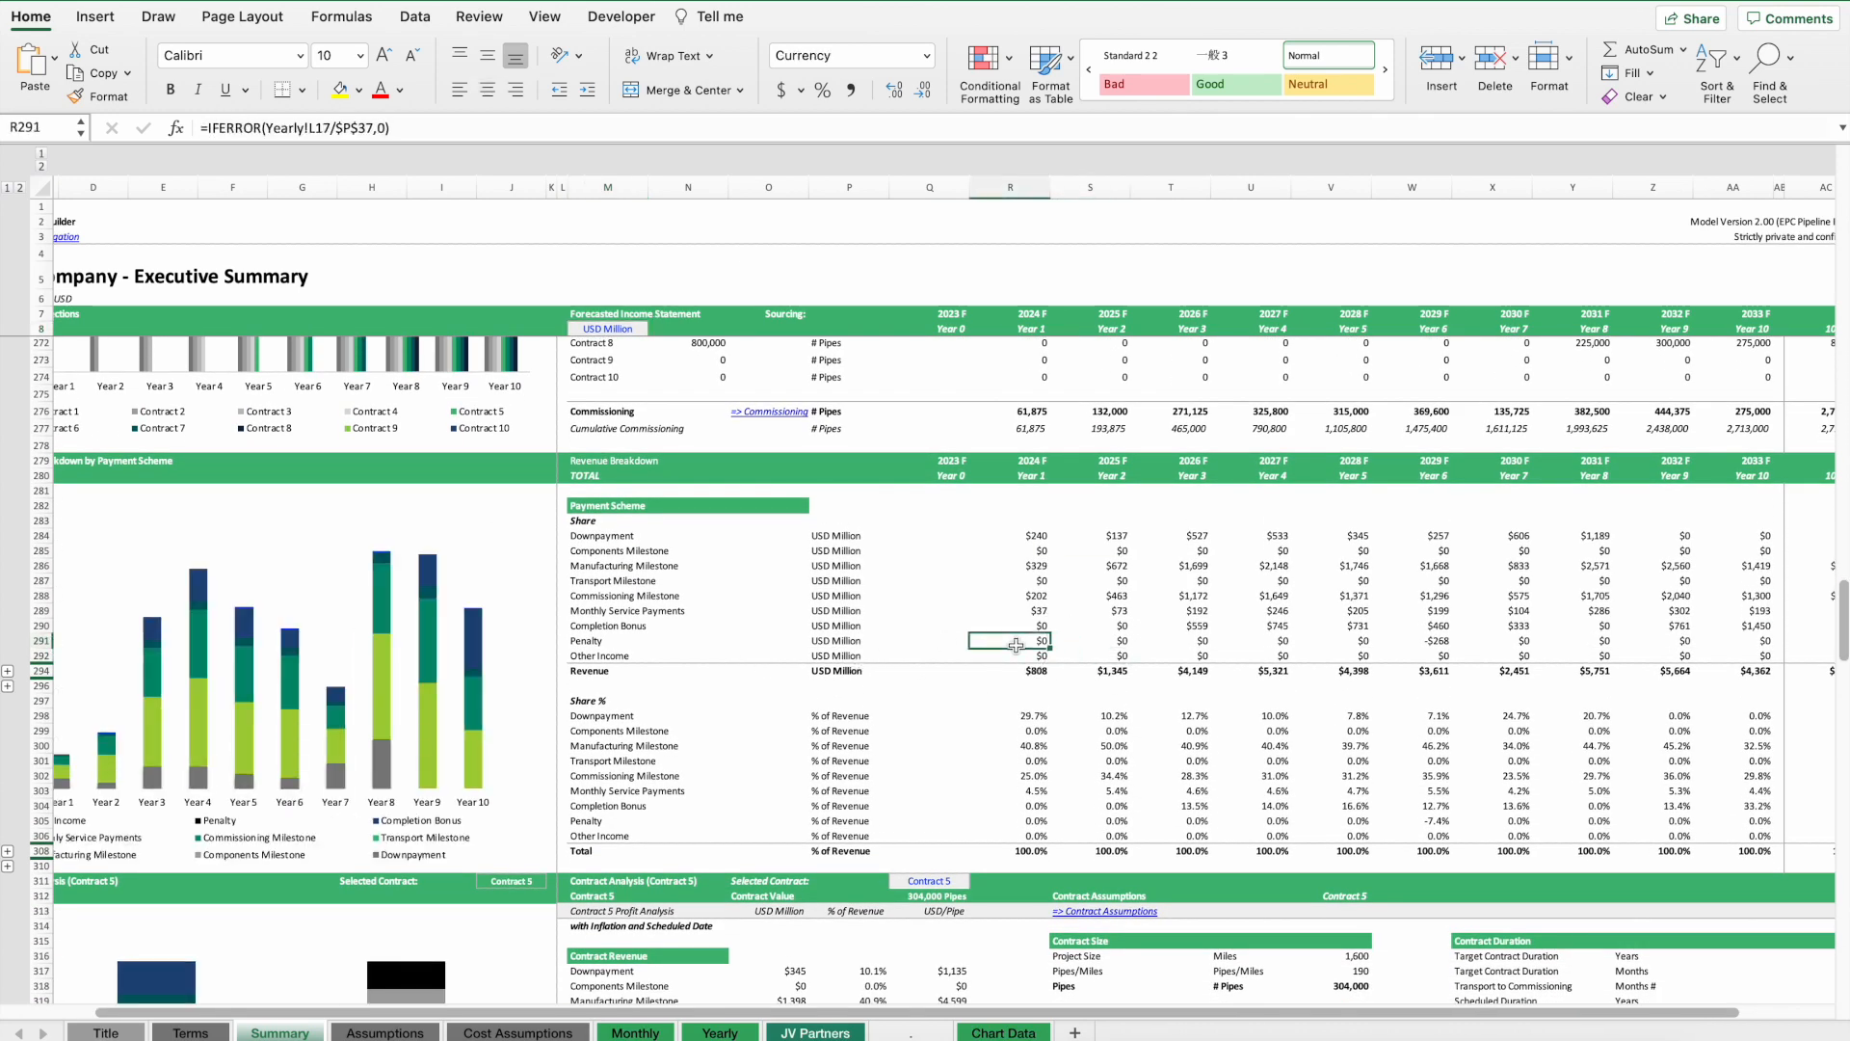
# Set the manufacturing capacity increases for Year 4 and Year 3 to 0 and return to the Summary.
pyautogui.click(427, 1032)
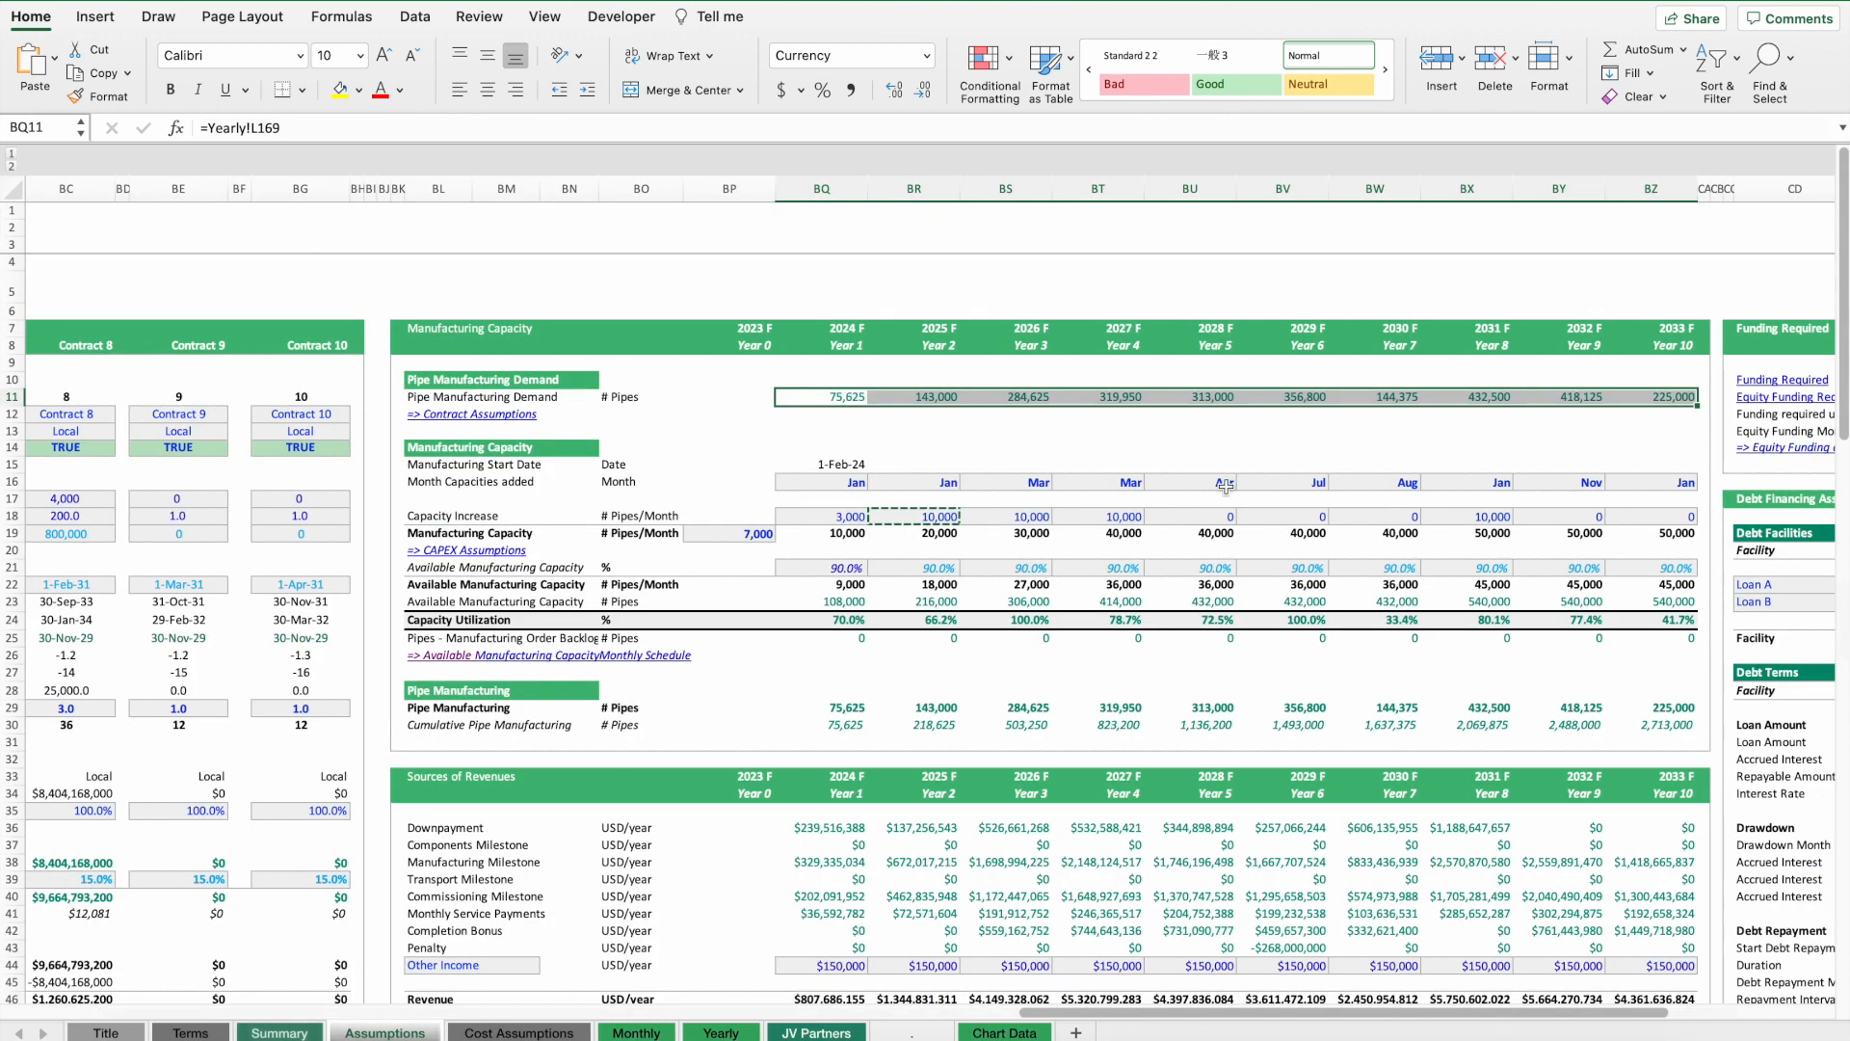
pyautogui.click(1087, 520)
pyautogui.write('0')
pyautogui.press('Return')
pyautogui.press('Up')
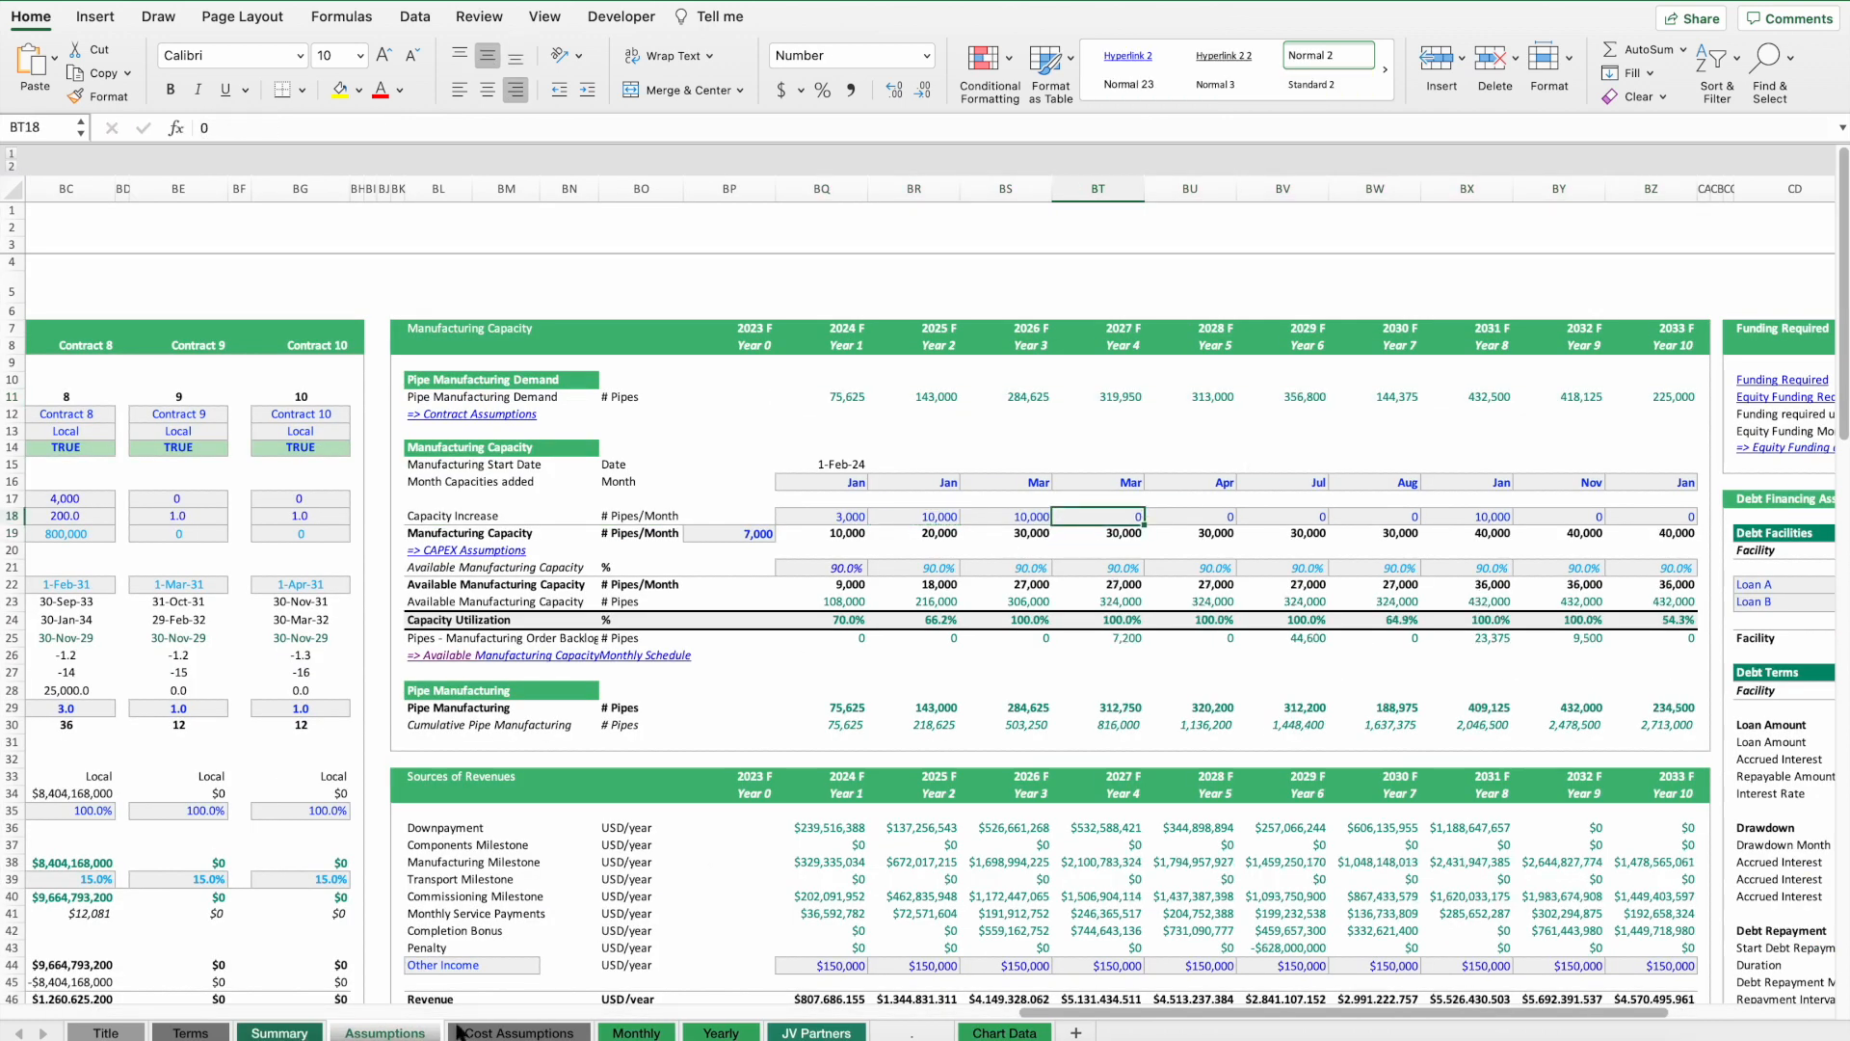
pyautogui.click(1118, 643)
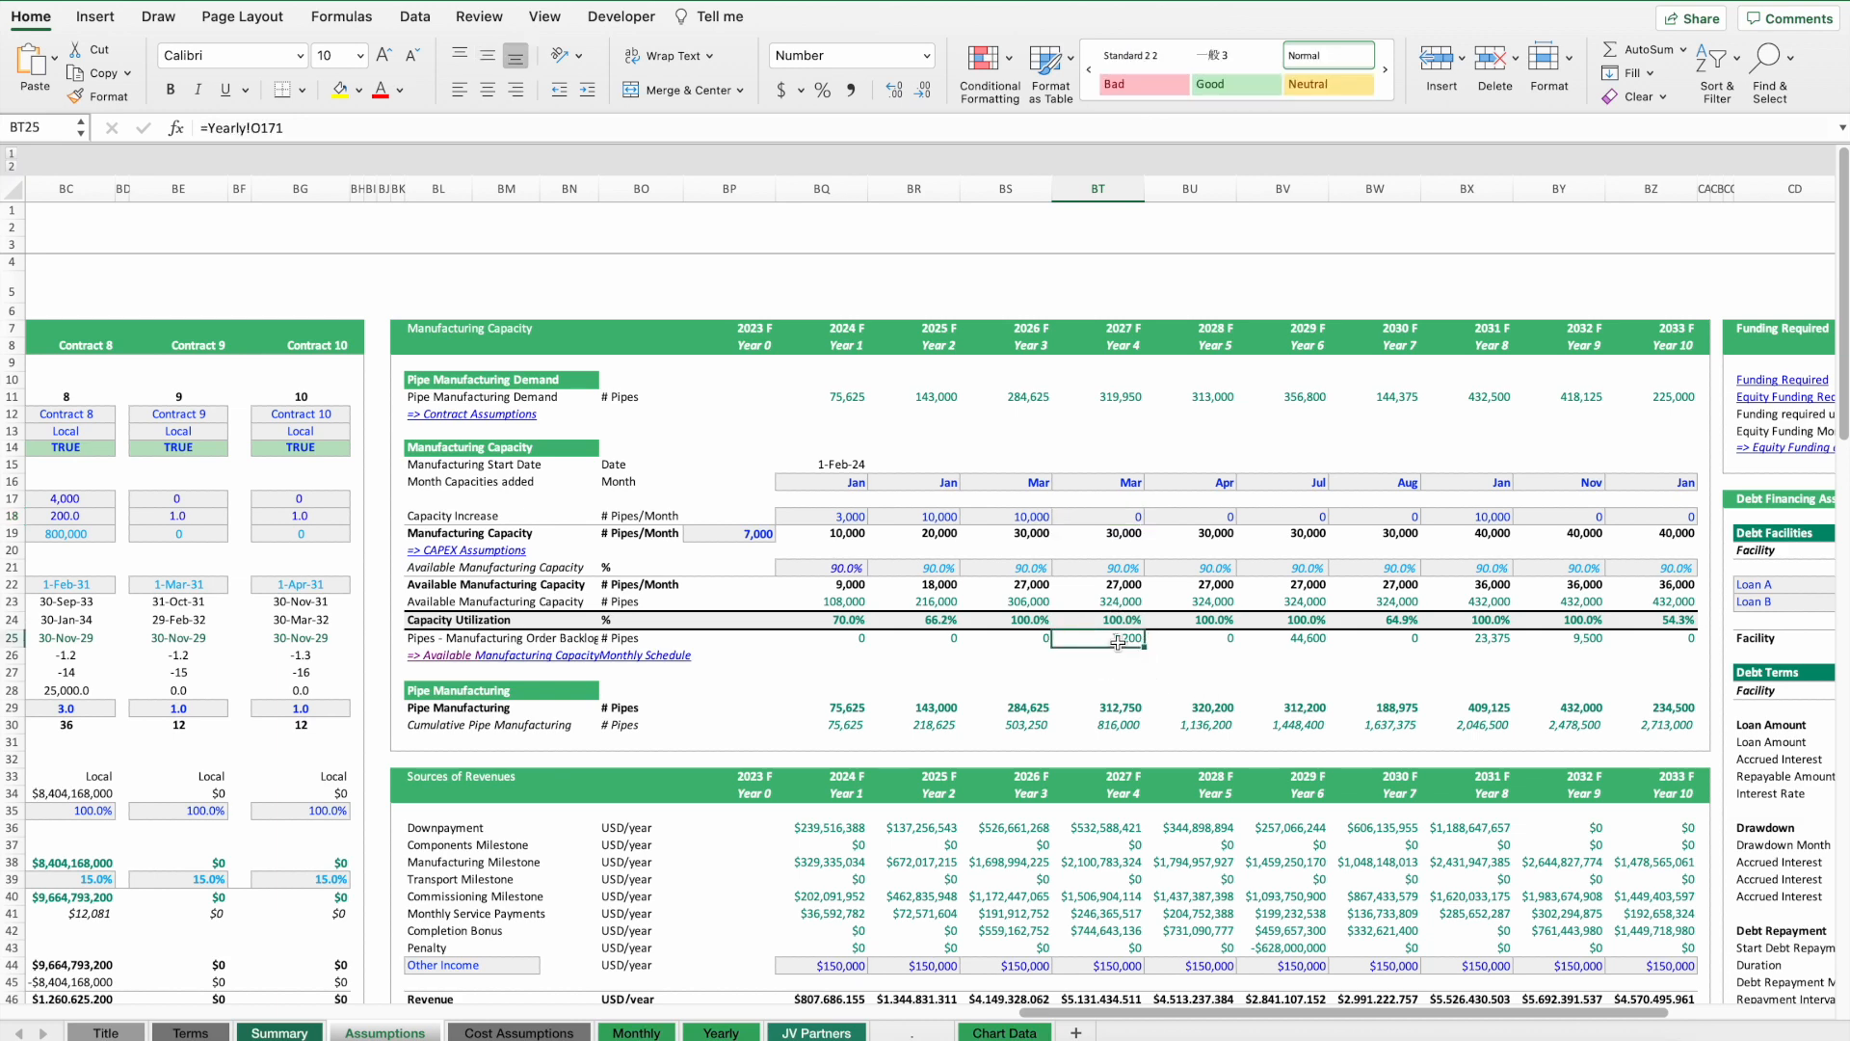
pyautogui.click(1010, 516)
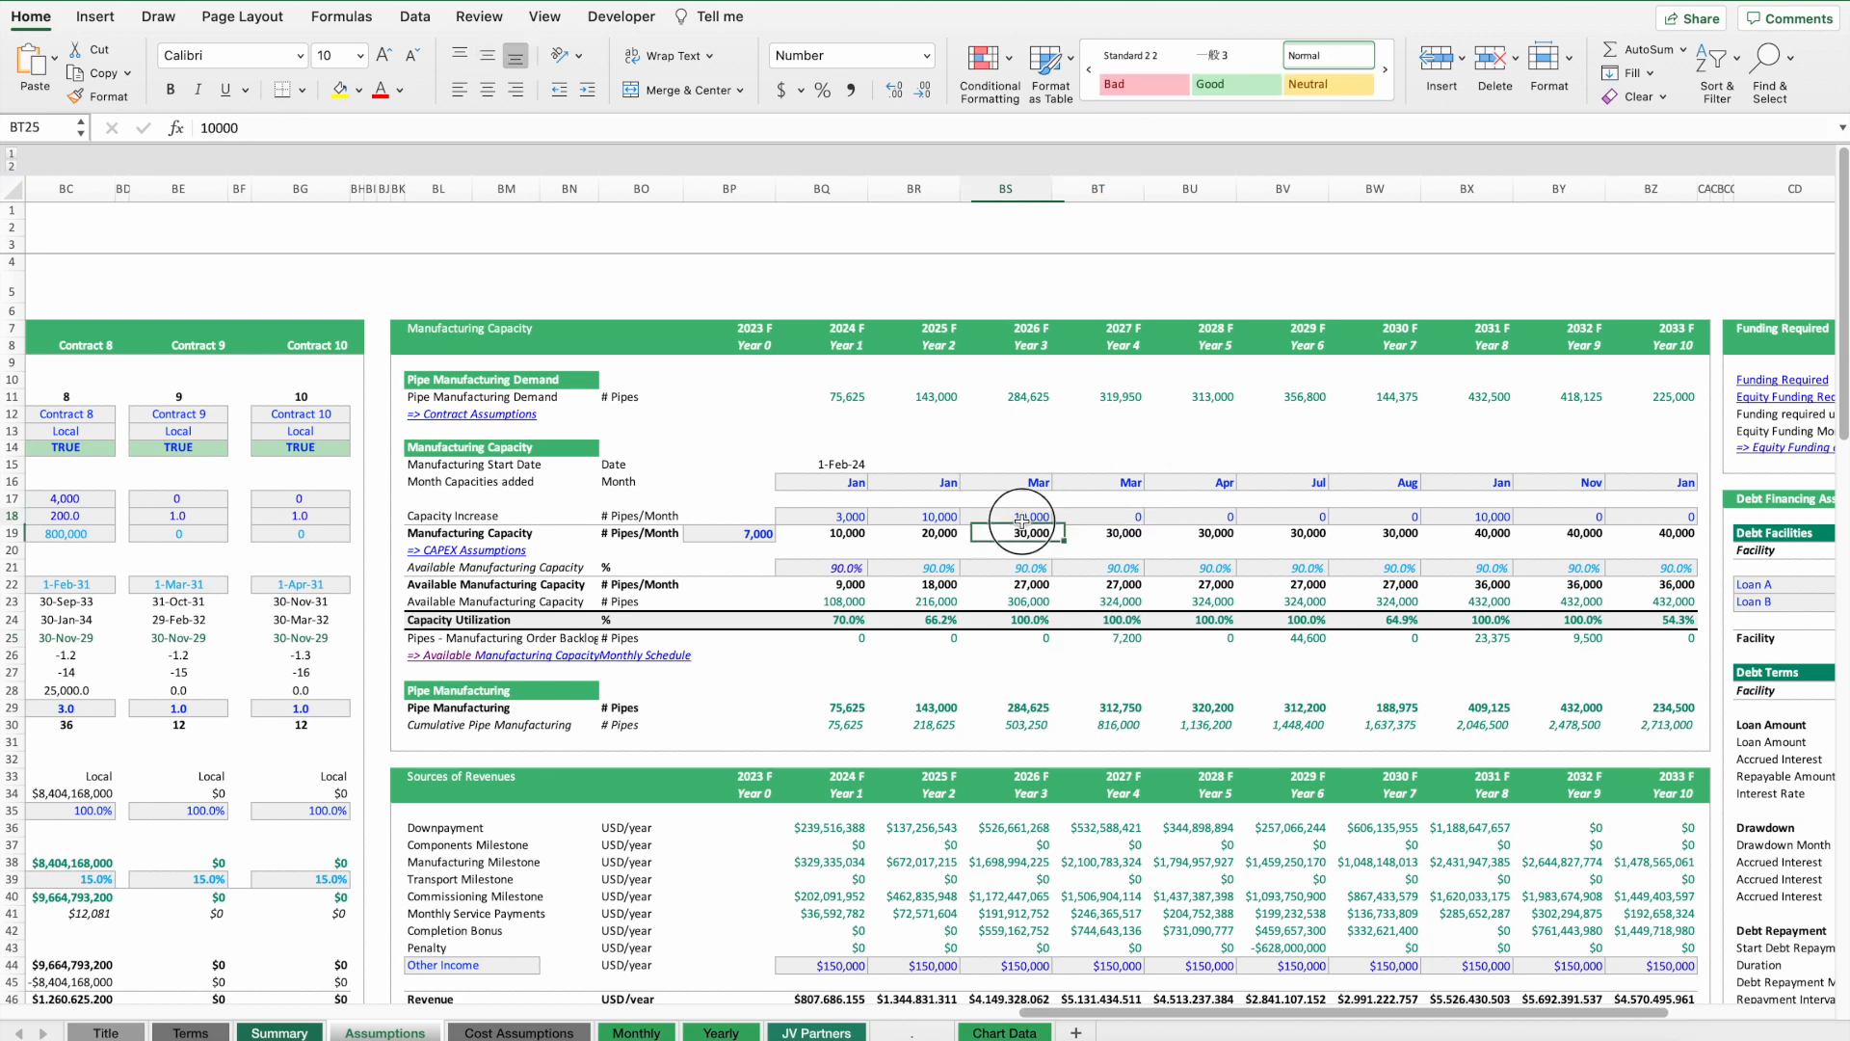
pyautogui.write('0')
pyautogui.press('Return')
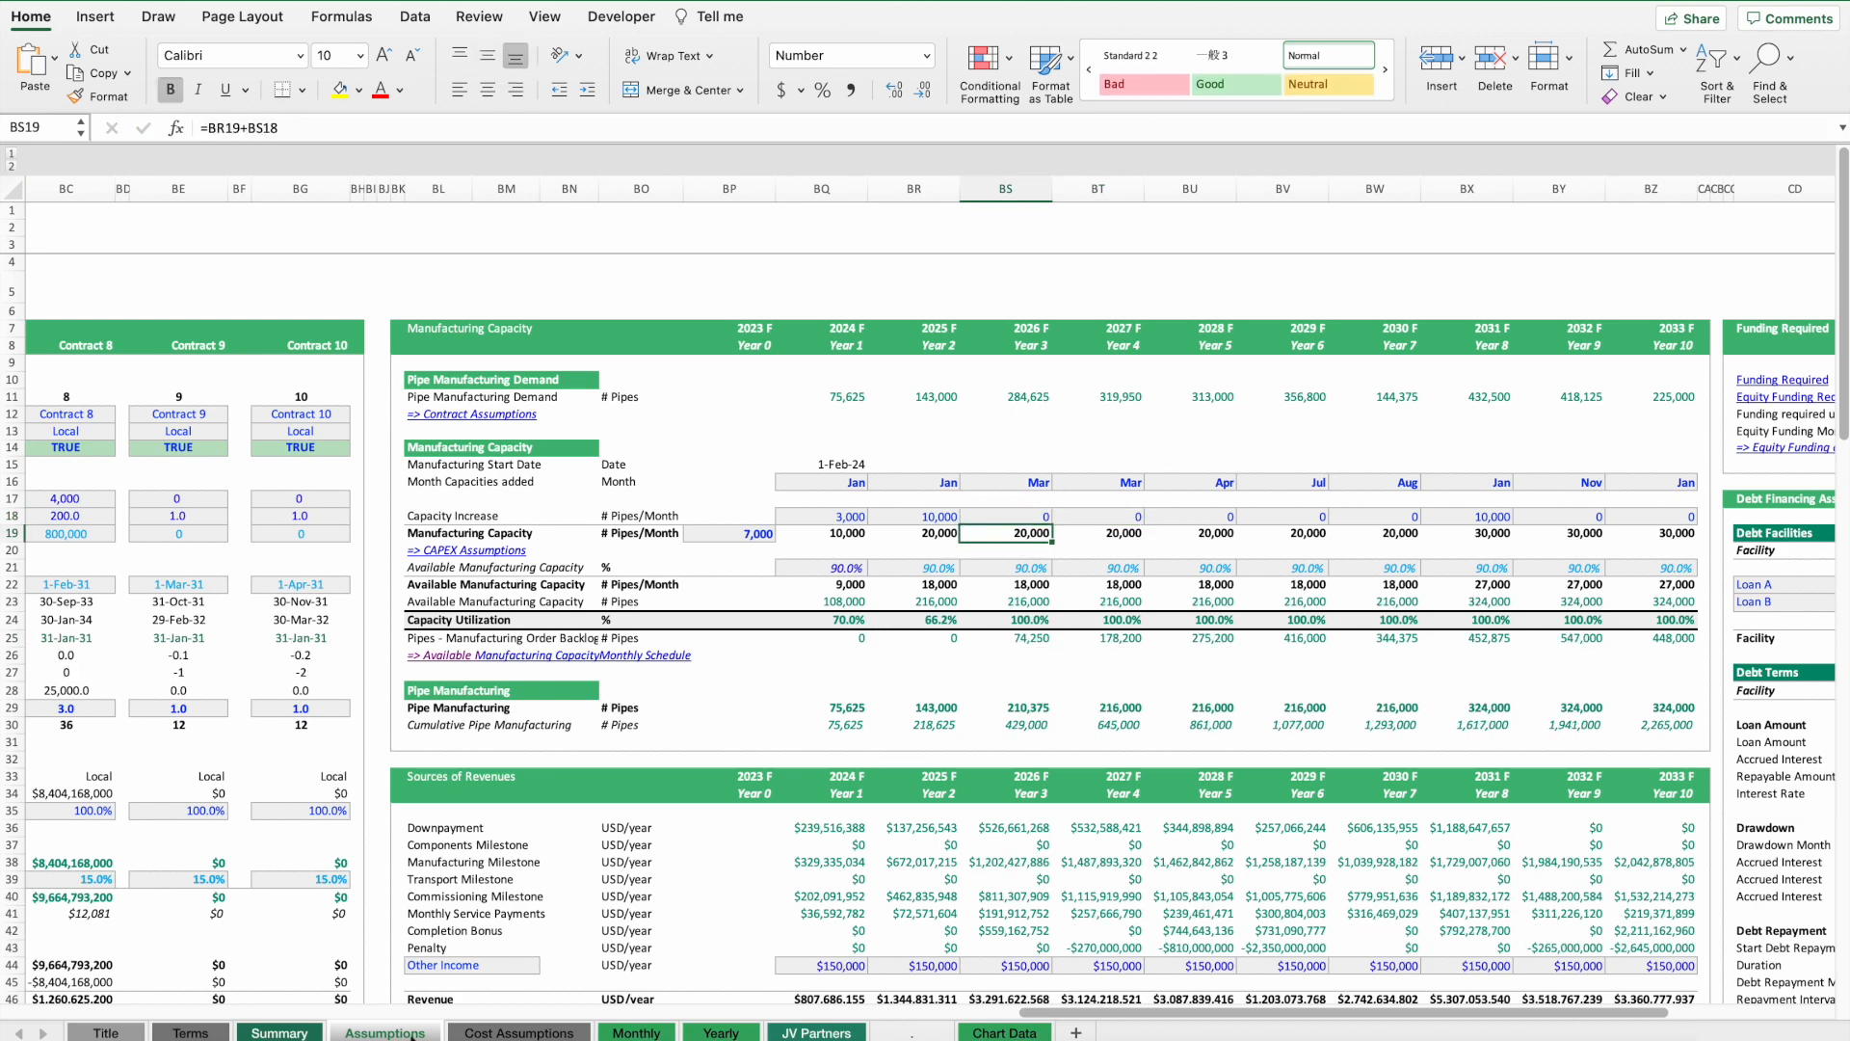
pyautogui.hotkey('ctrl', 'pageup')
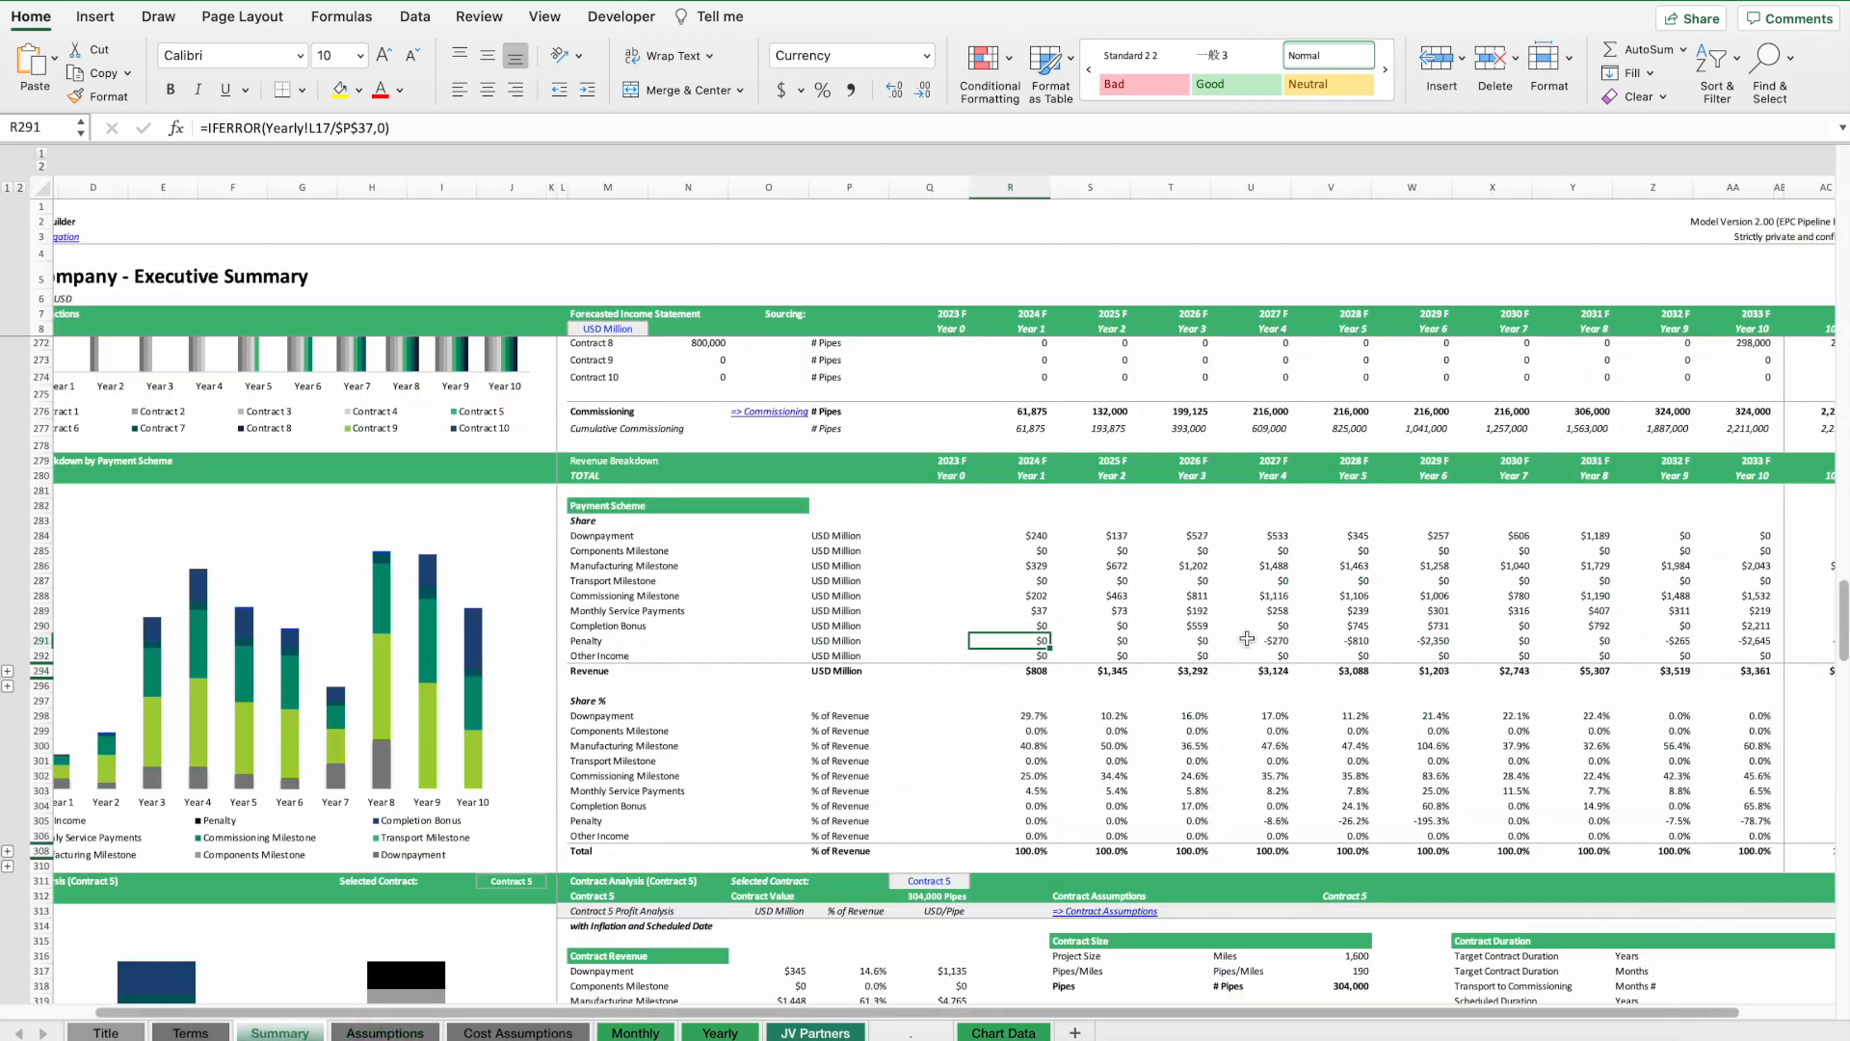
# Temporarily set Contract 1's penalty per pipe to 0, review the Summary's penalty row, and undo the change.
pyautogui.moveTo(584, 643); pyautogui.dragTo(1735, 641)
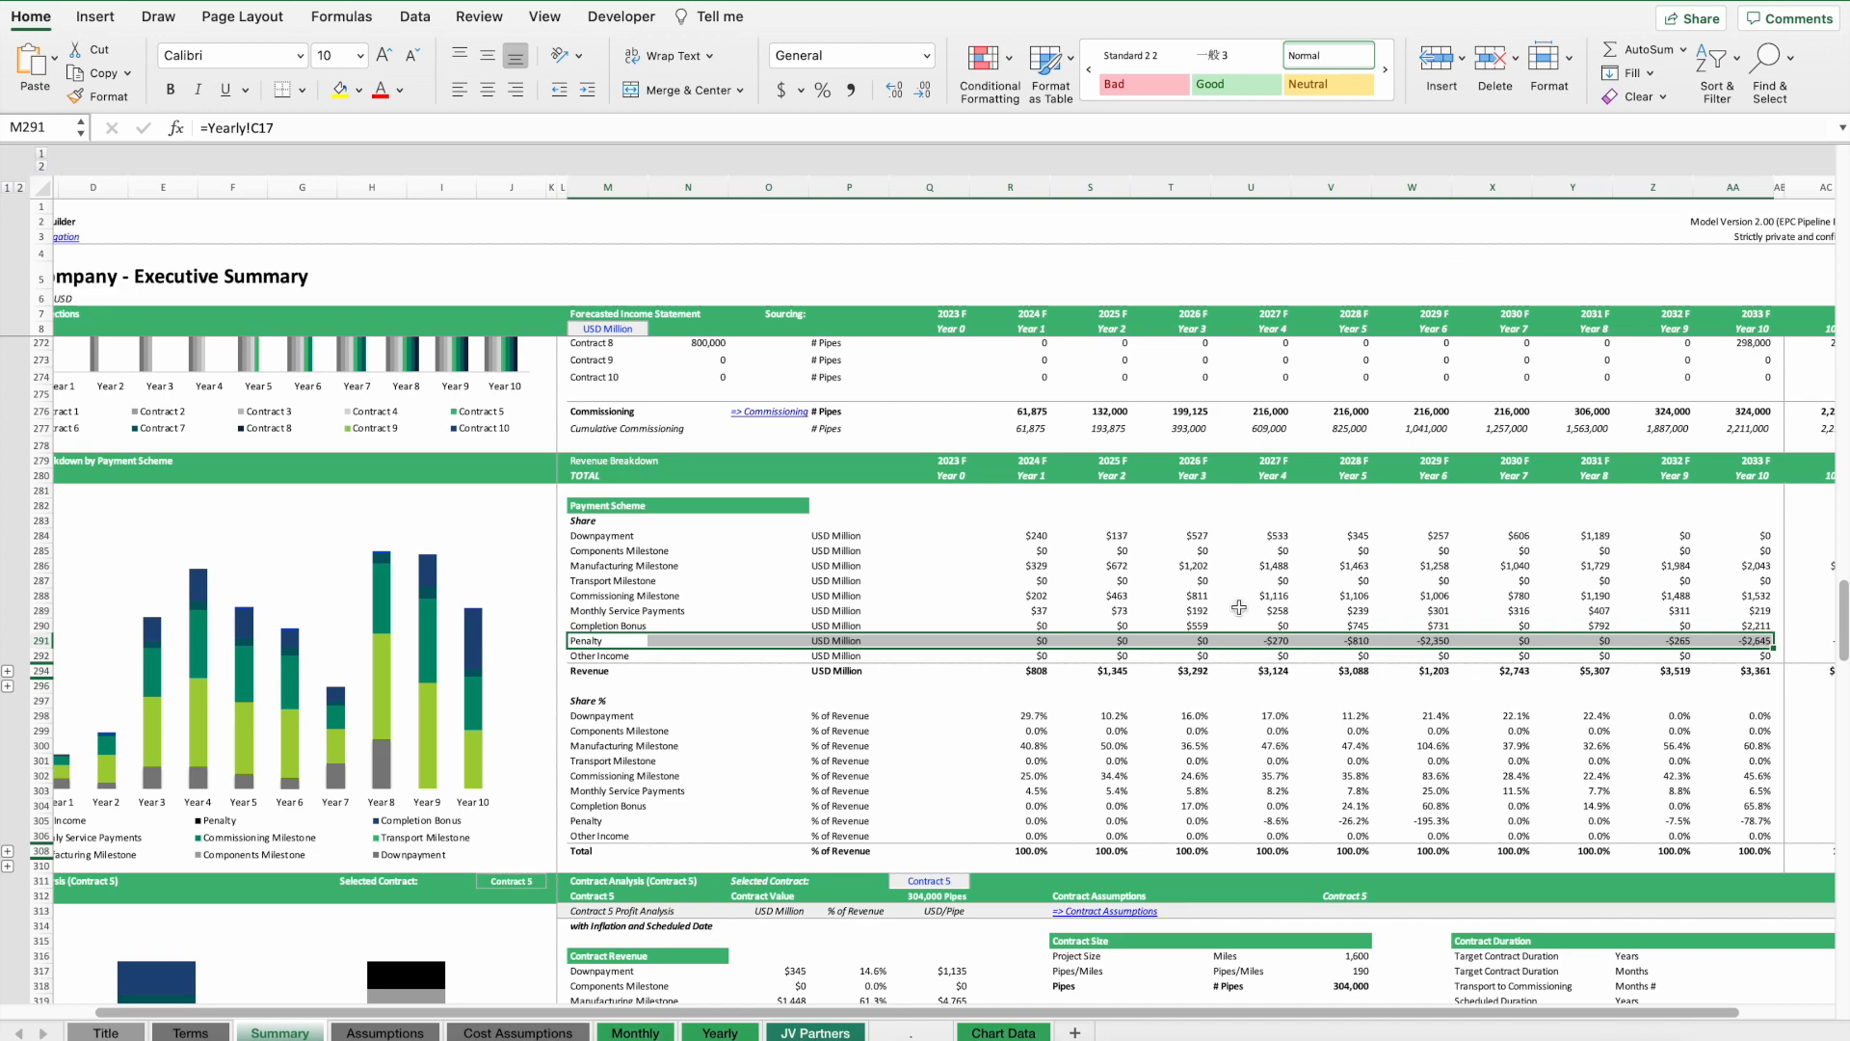
pyautogui.hotkey('ctrl', 'pagedown')
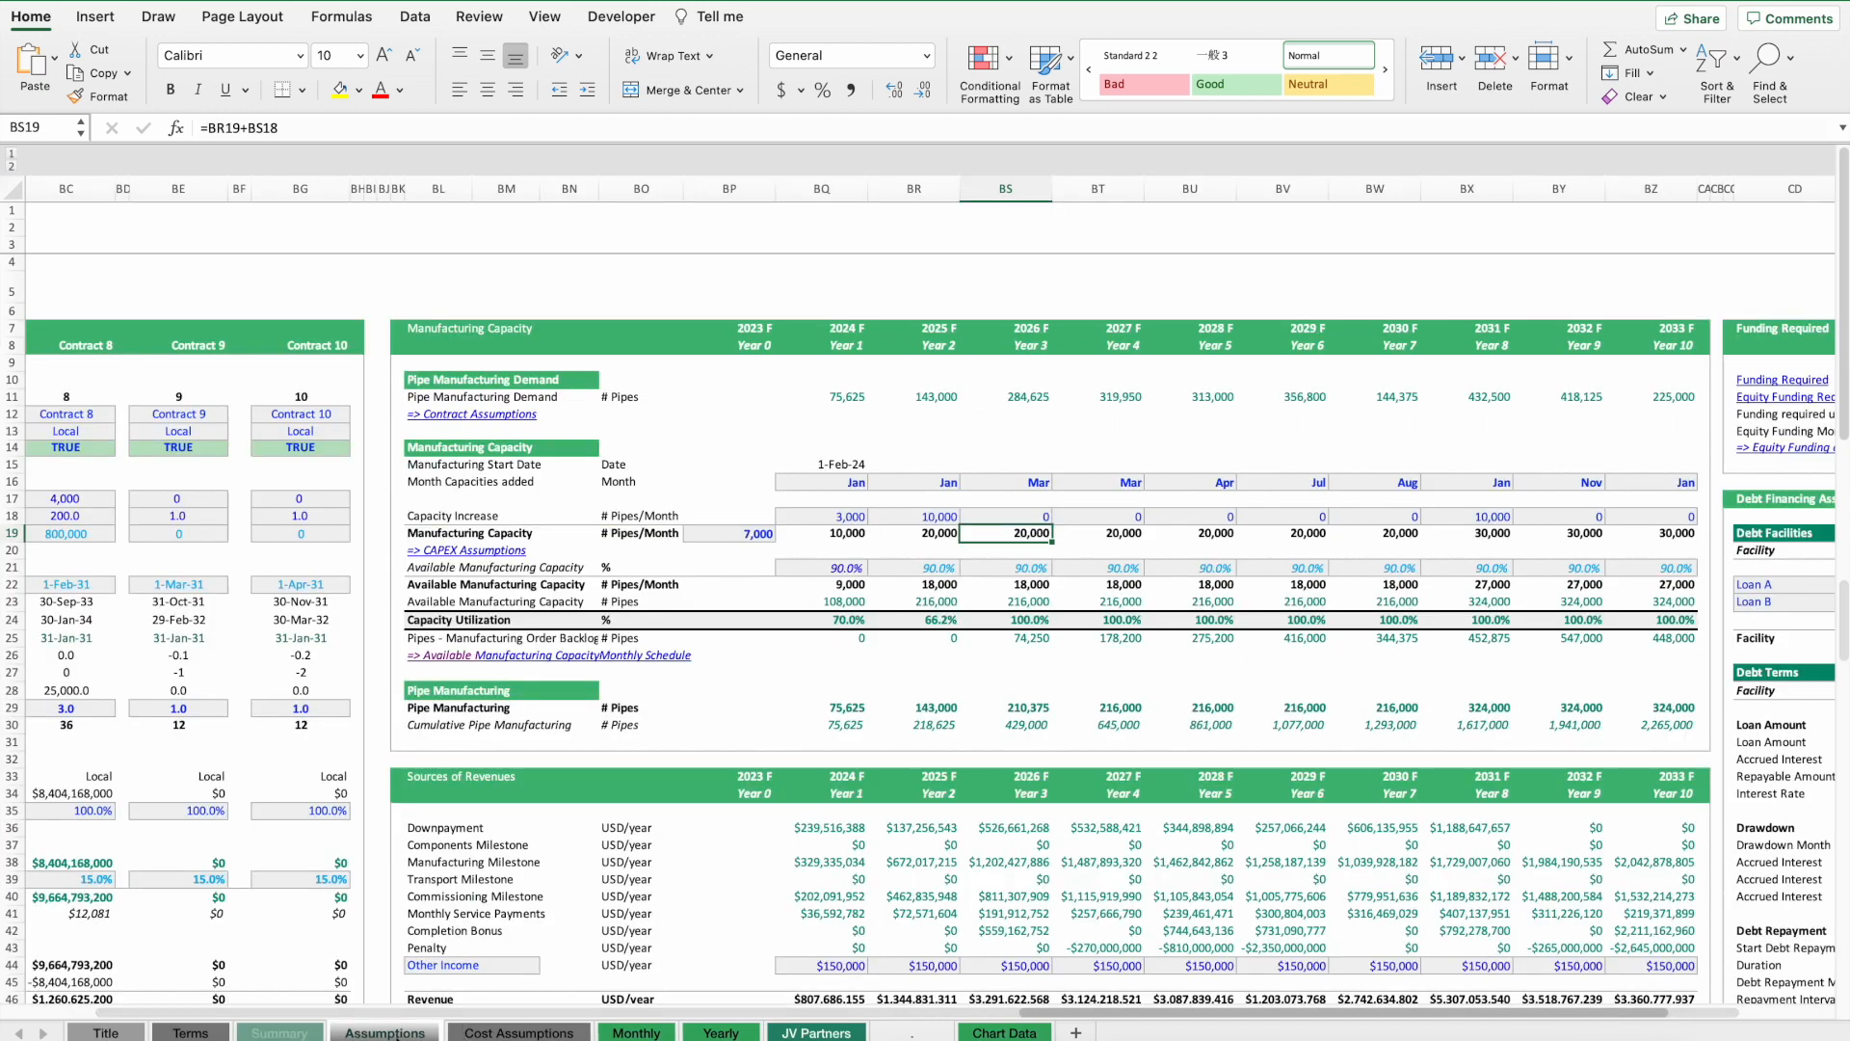
pyautogui.scroll(-20, 850, 796)
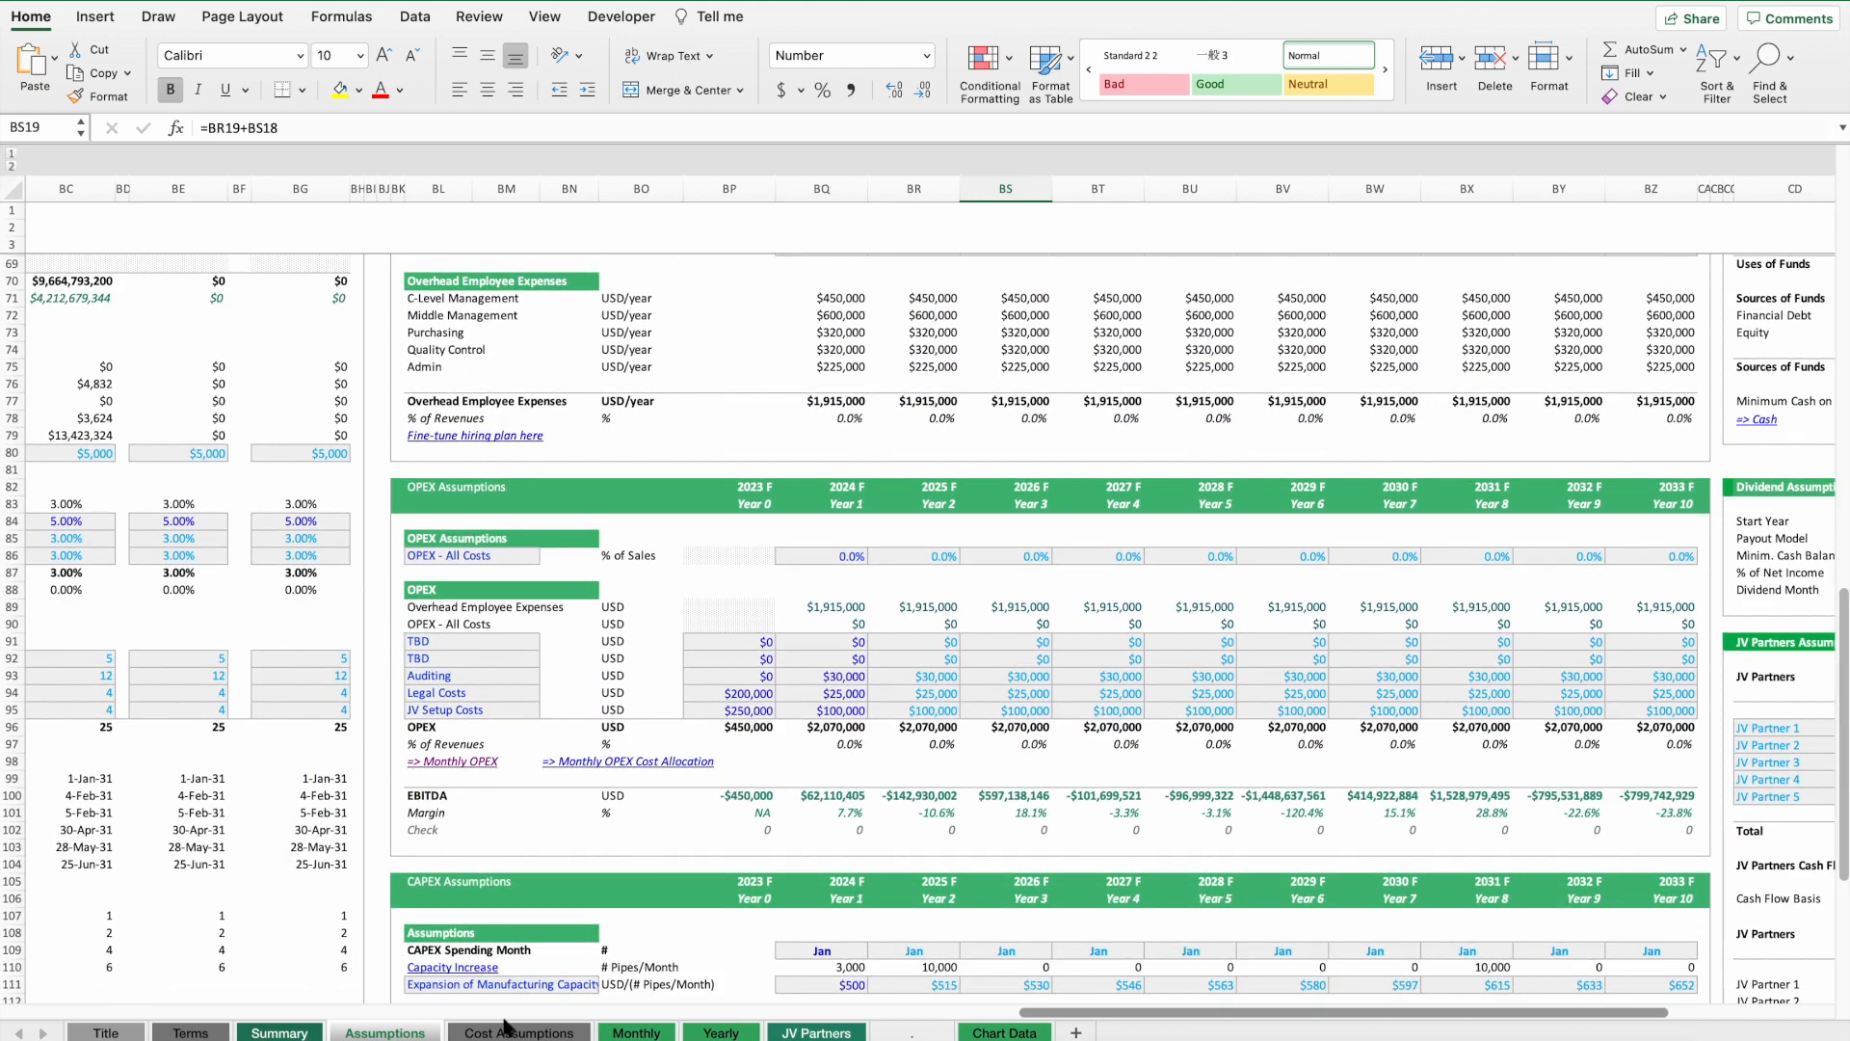
pyautogui.hscroll(-15, 776, 733)
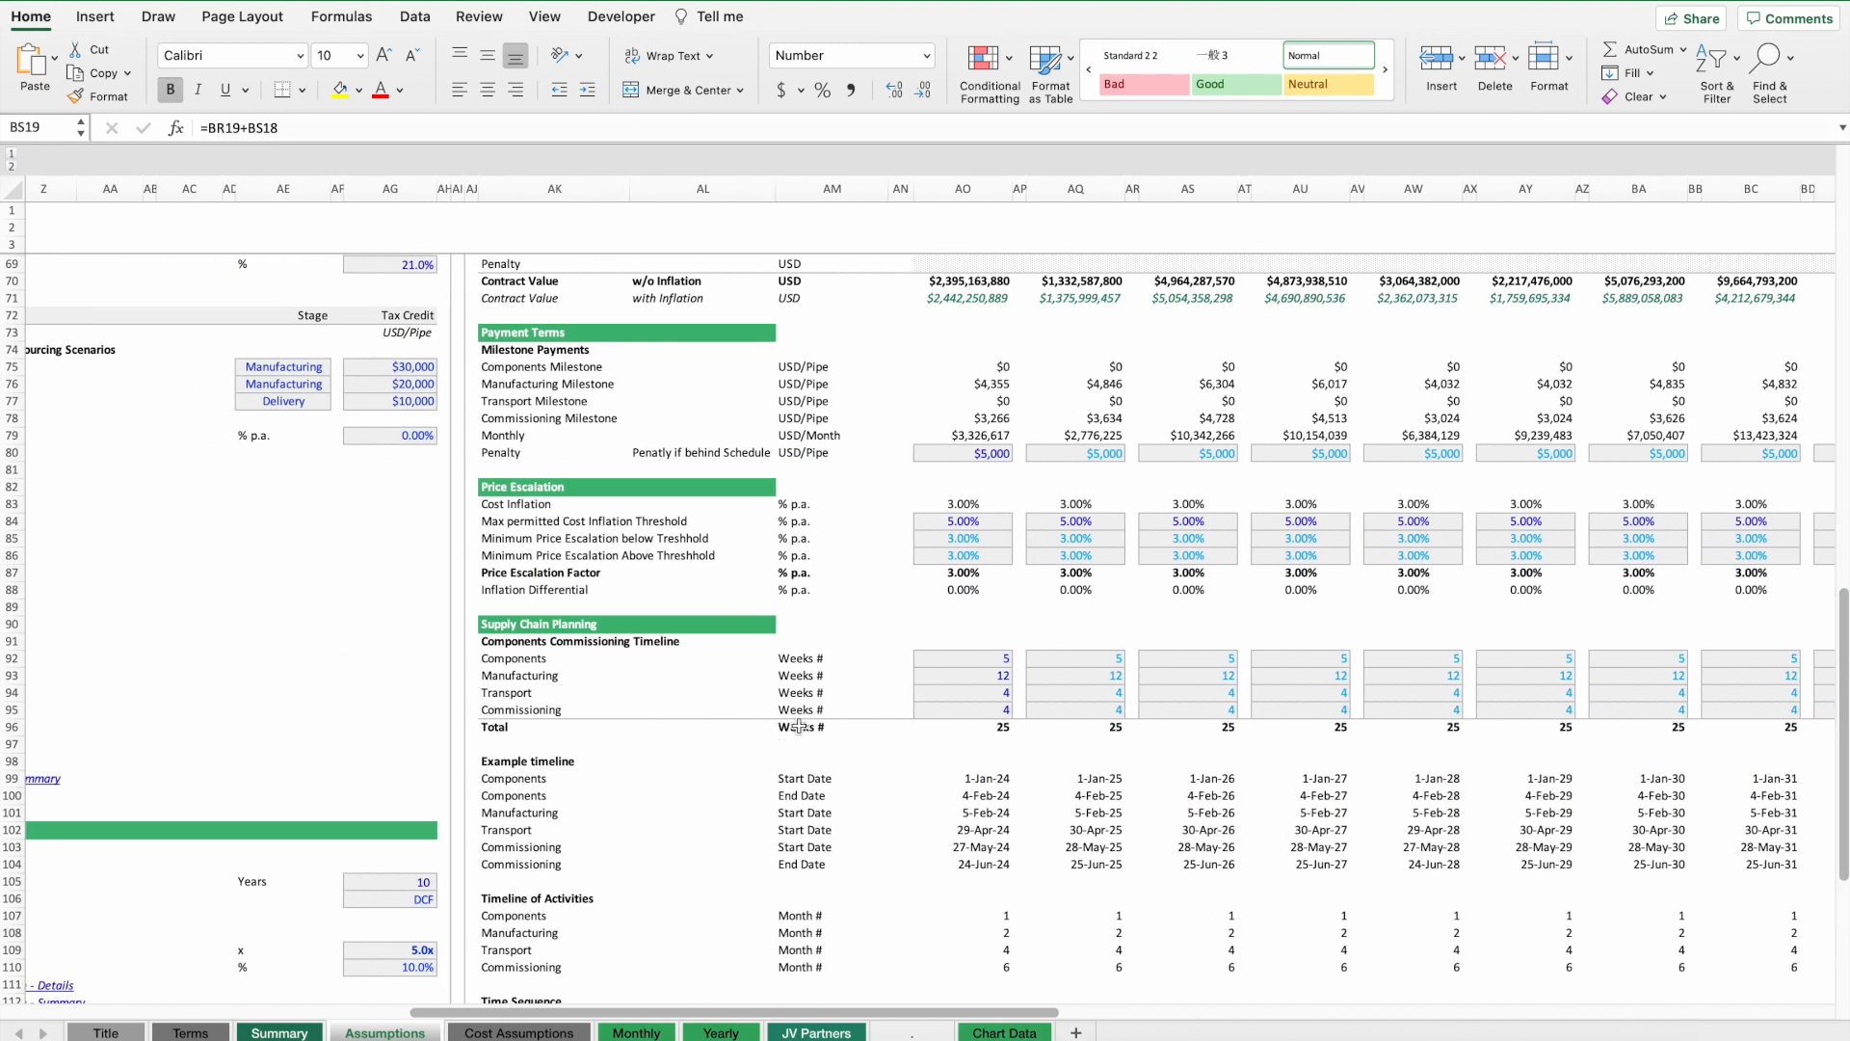
pyautogui.click(973, 454)
pyautogui.write('0')
pyautogui.press('Return')
pyautogui.click(289, 1030)
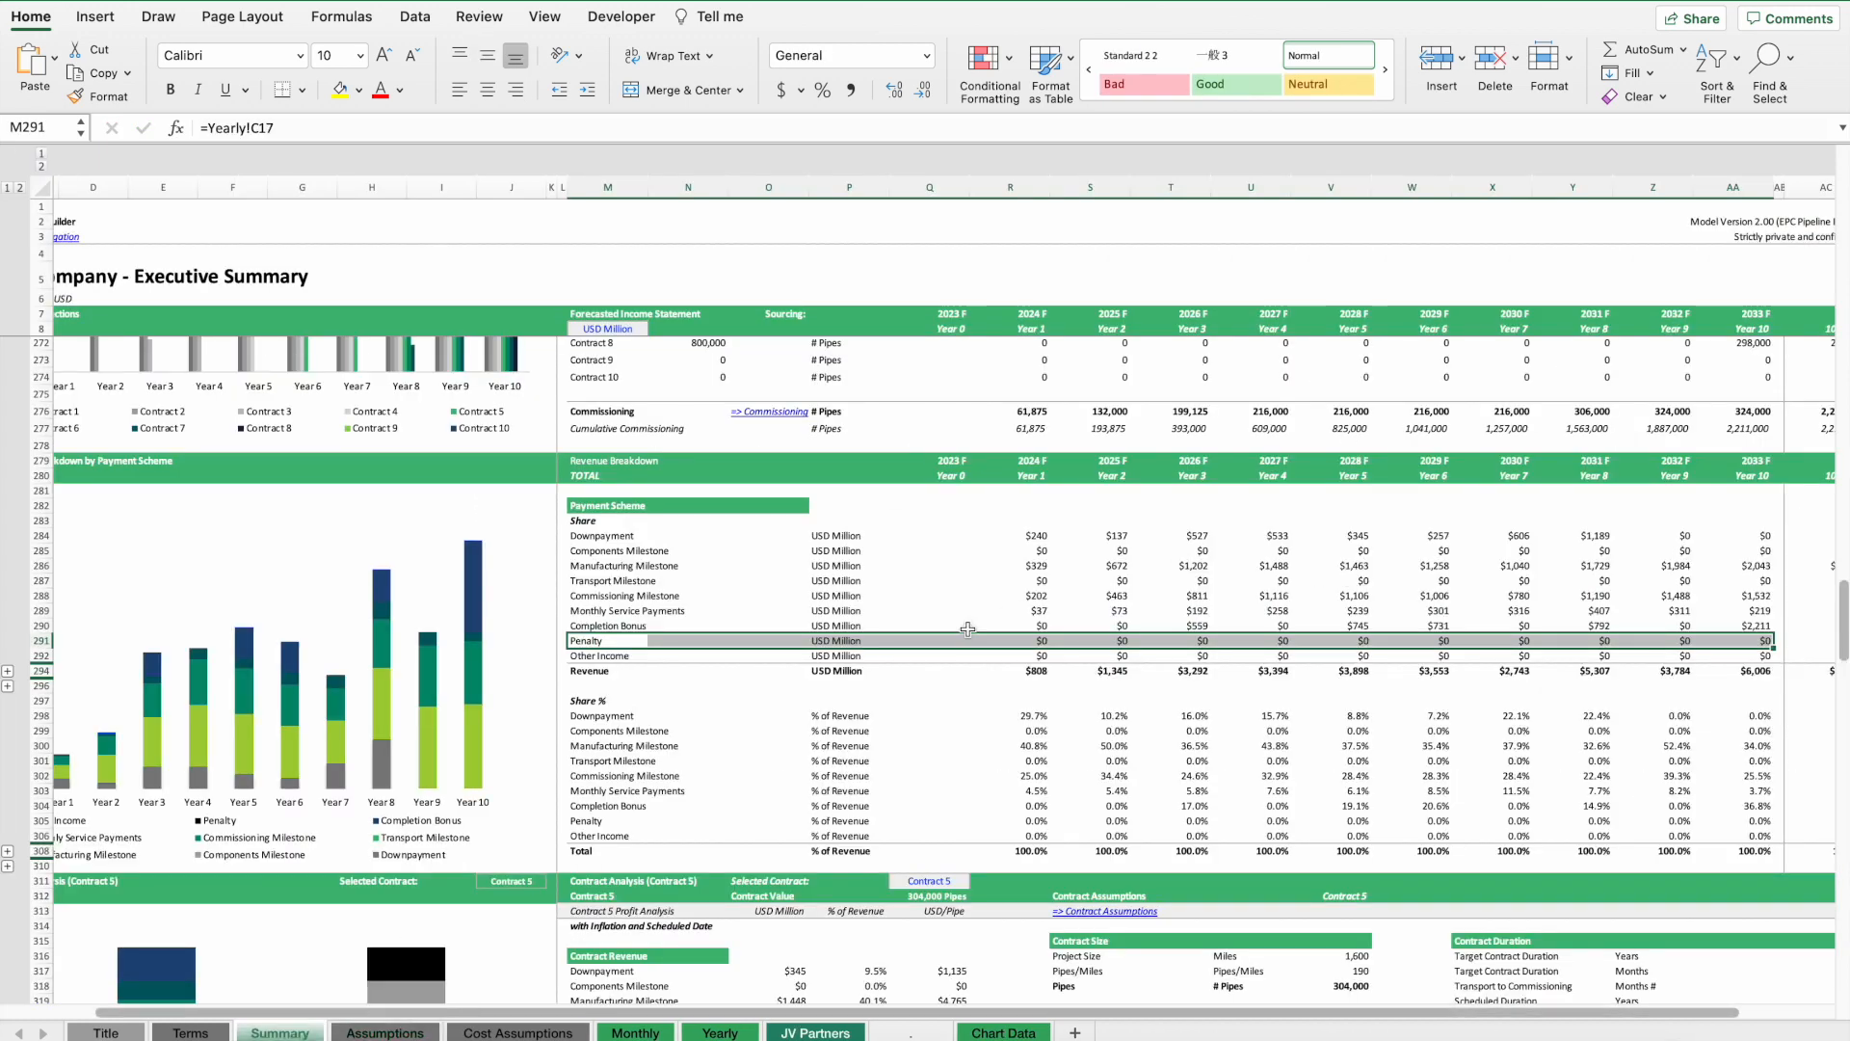
pyautogui.click(419, 1034)
pyautogui.press('super+z')
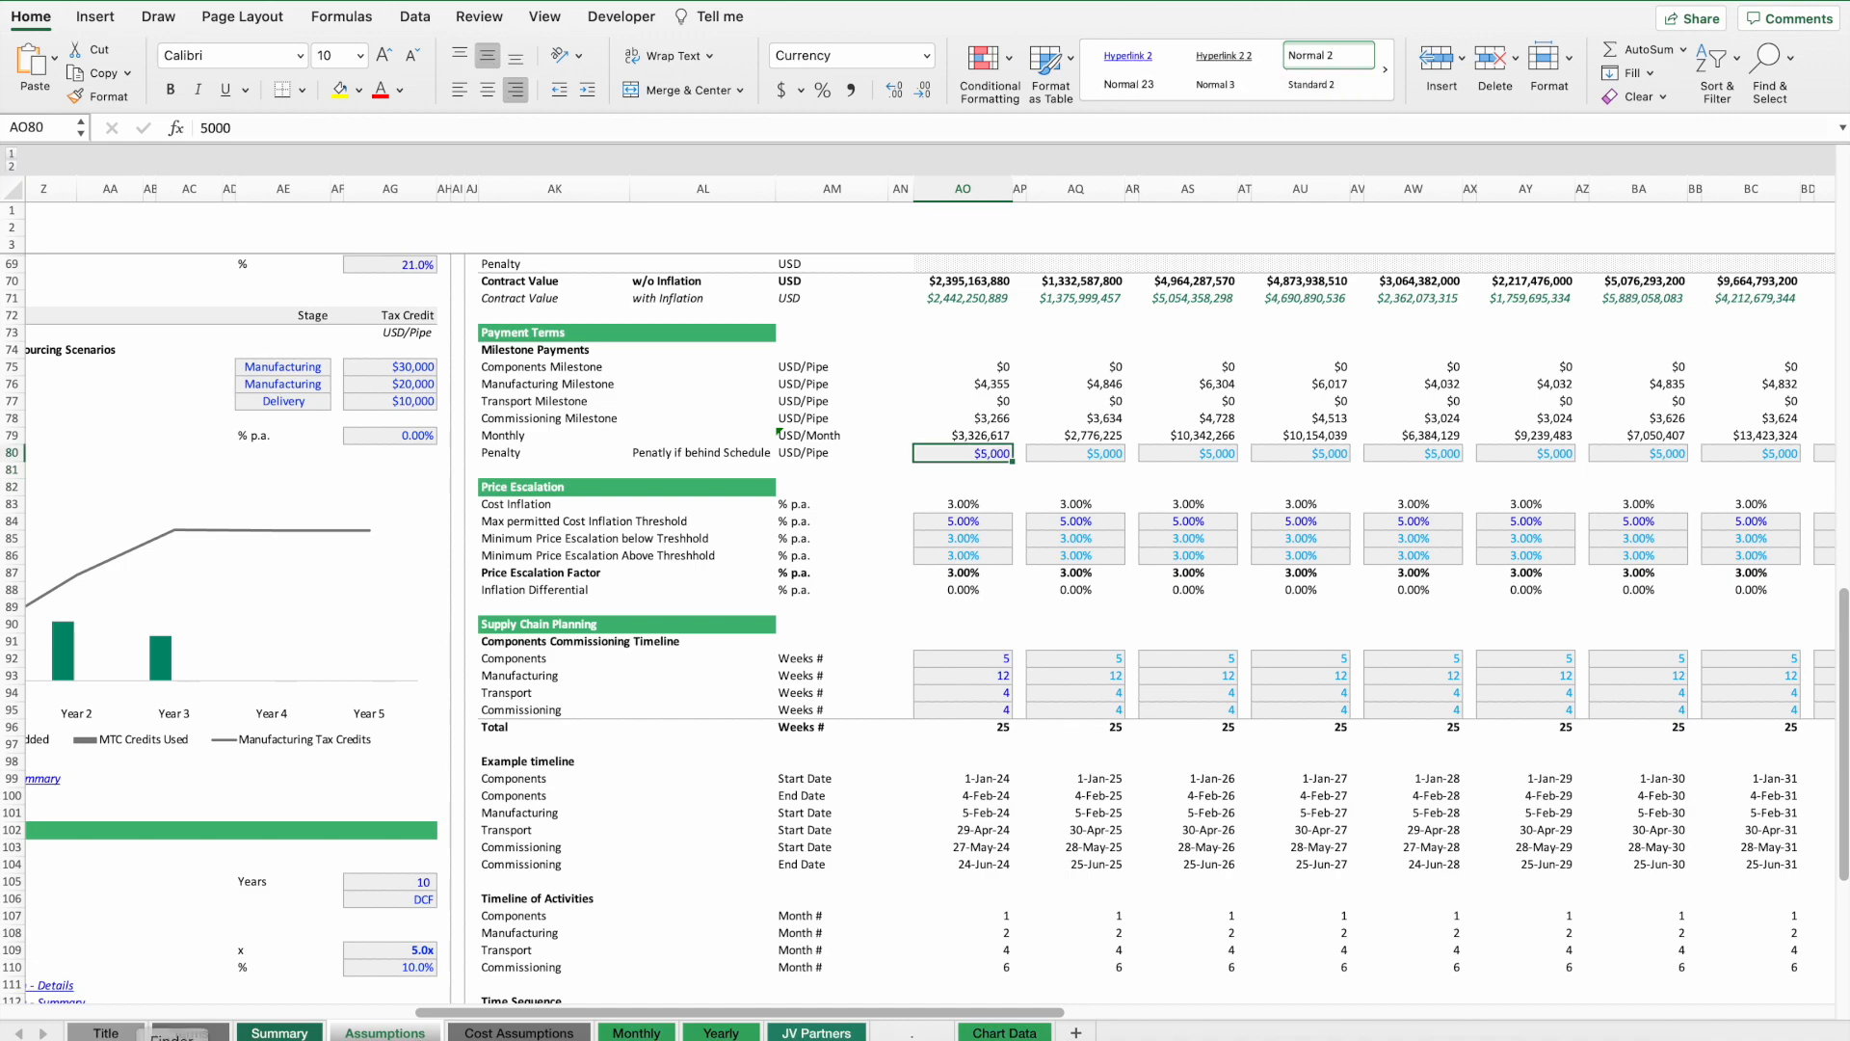
# Copy the Year 2 manufacturing capacity increase of 10,000 pipes/month into the following year.
pyautogui.hscroll(10, 1105, 490)
pyautogui.scroll(20, 1105, 490)
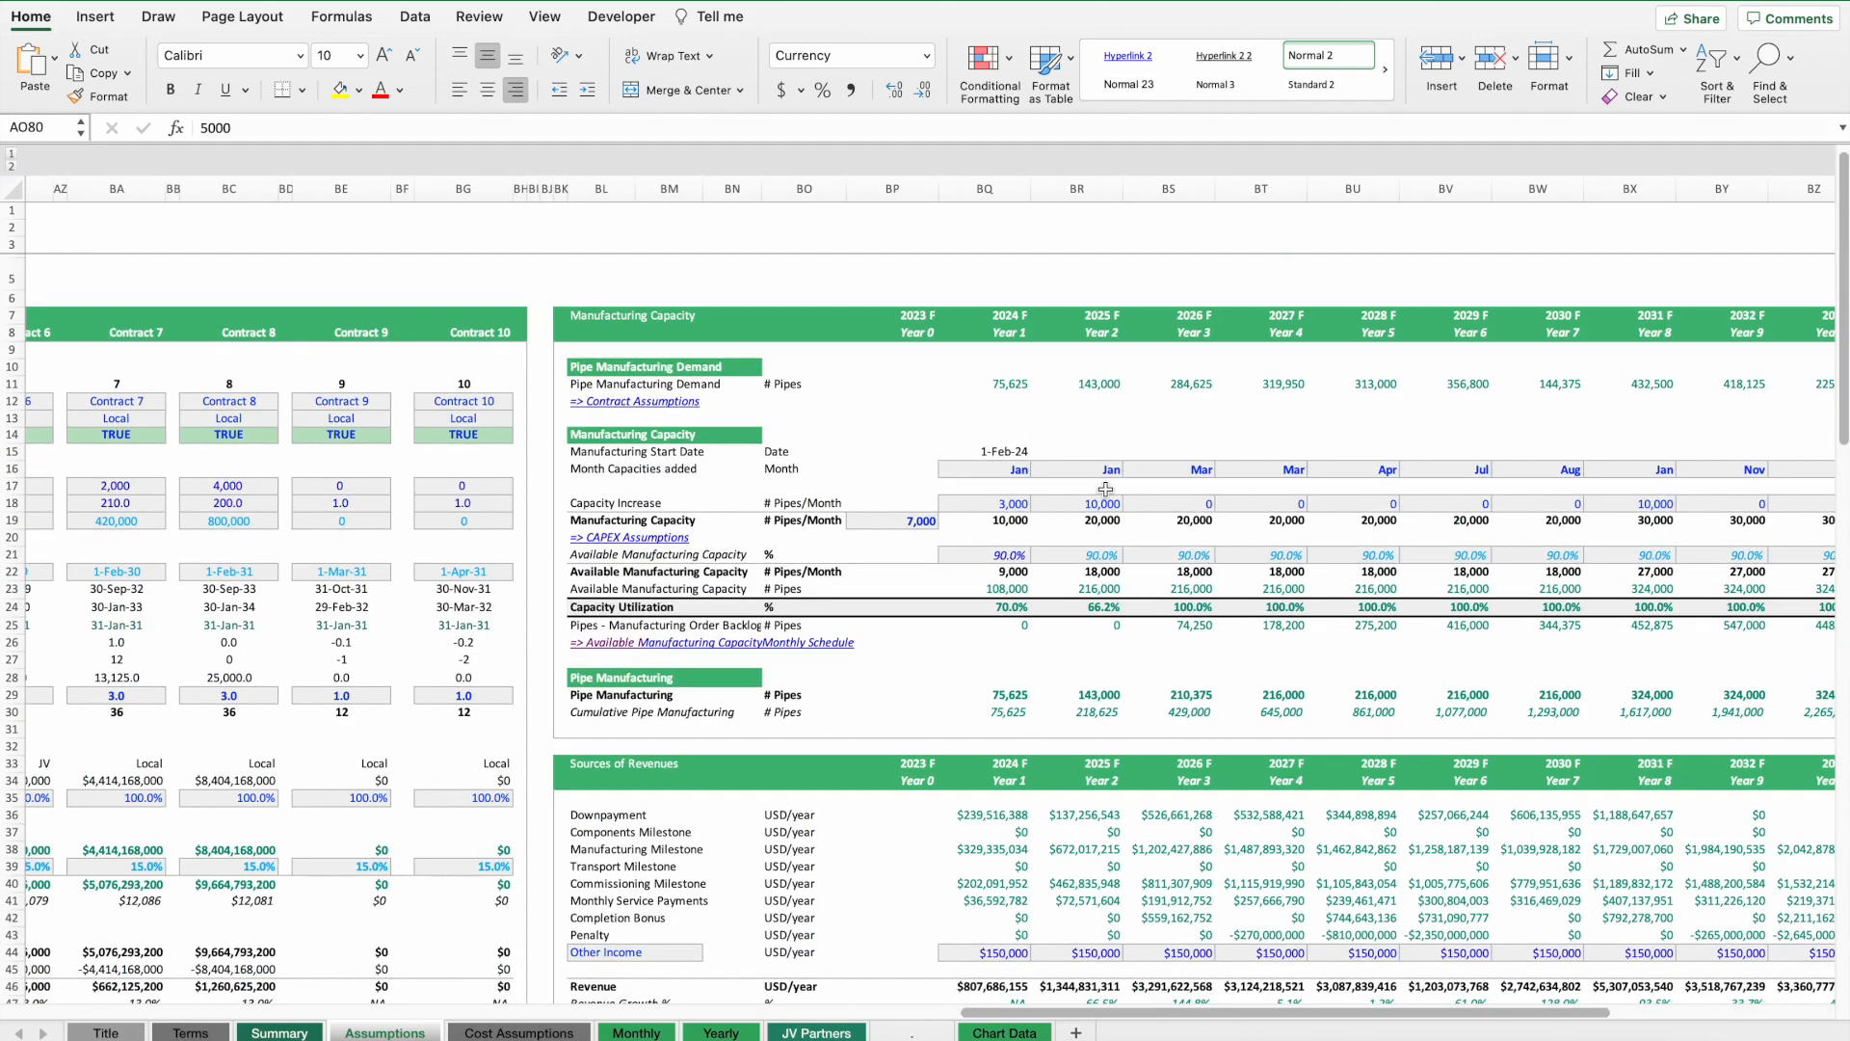
pyautogui.click(1108, 502)
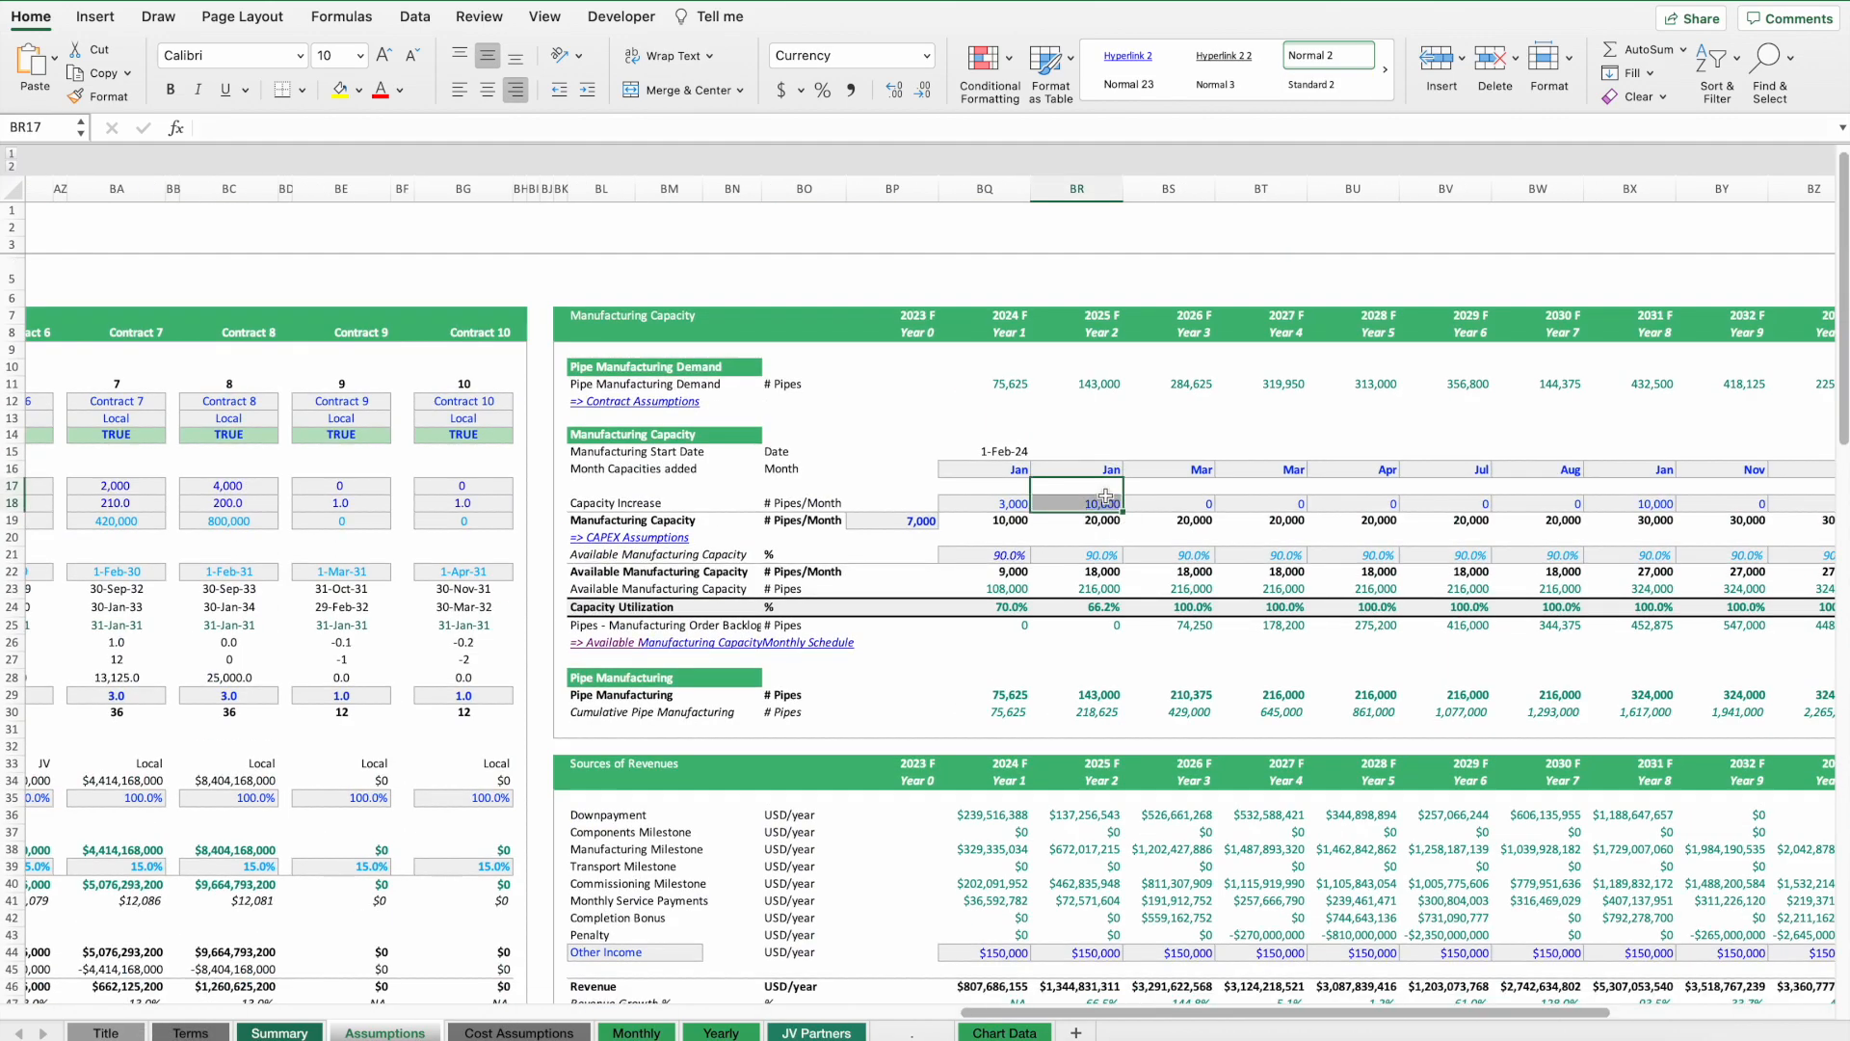
pyautogui.press('super+c')
pyautogui.press('Right')
pyautogui.press('super+v')
pyautogui.press('Right')
pyautogui.press('super+v')
pyautogui.press('Right')
pyautogui.press('Right')
pyautogui.press('Right')
pyautogui.press('Right')
pyautogui.press('Right')
pyautogui.press('Right')
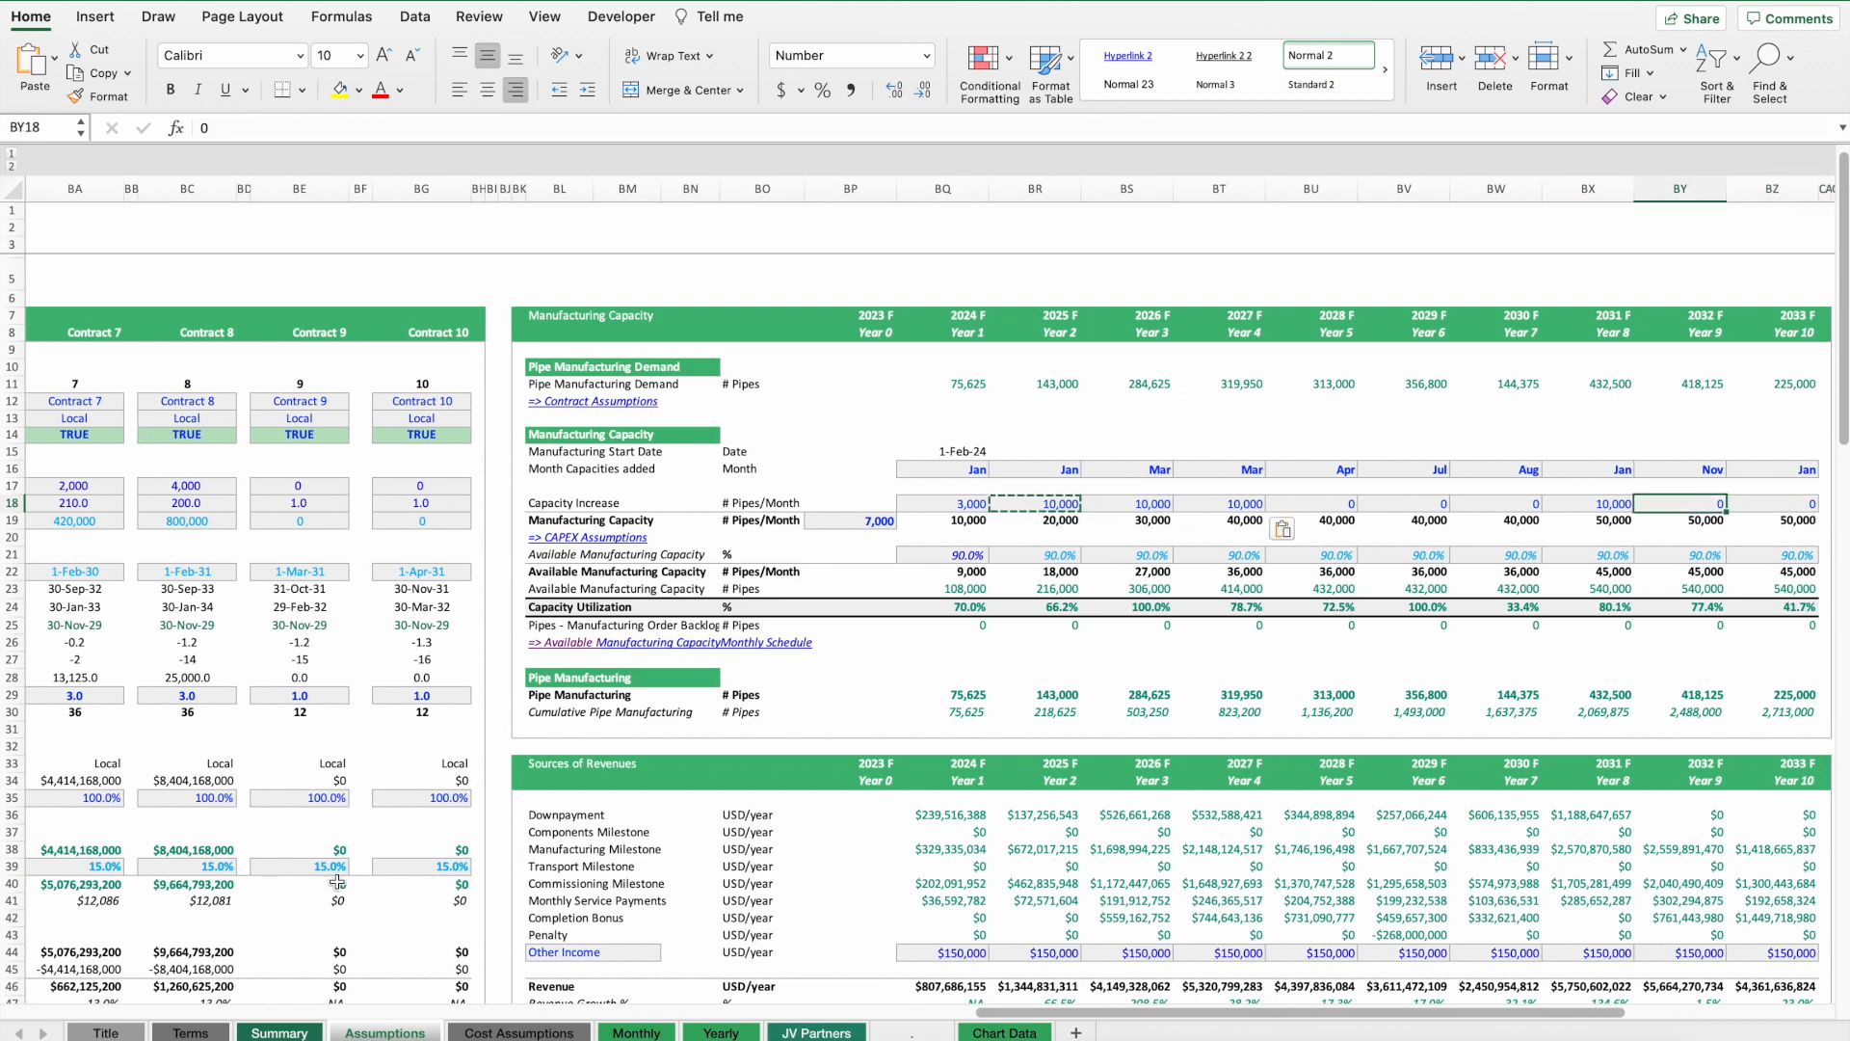
# Return to the Summary and switch the contract analysis selection to Contract 1, then Contract 2.
pyautogui.click(279, 1032)
pyautogui.scroll(-2, 852, 694)
pyautogui.scroll(2, 852, 694)
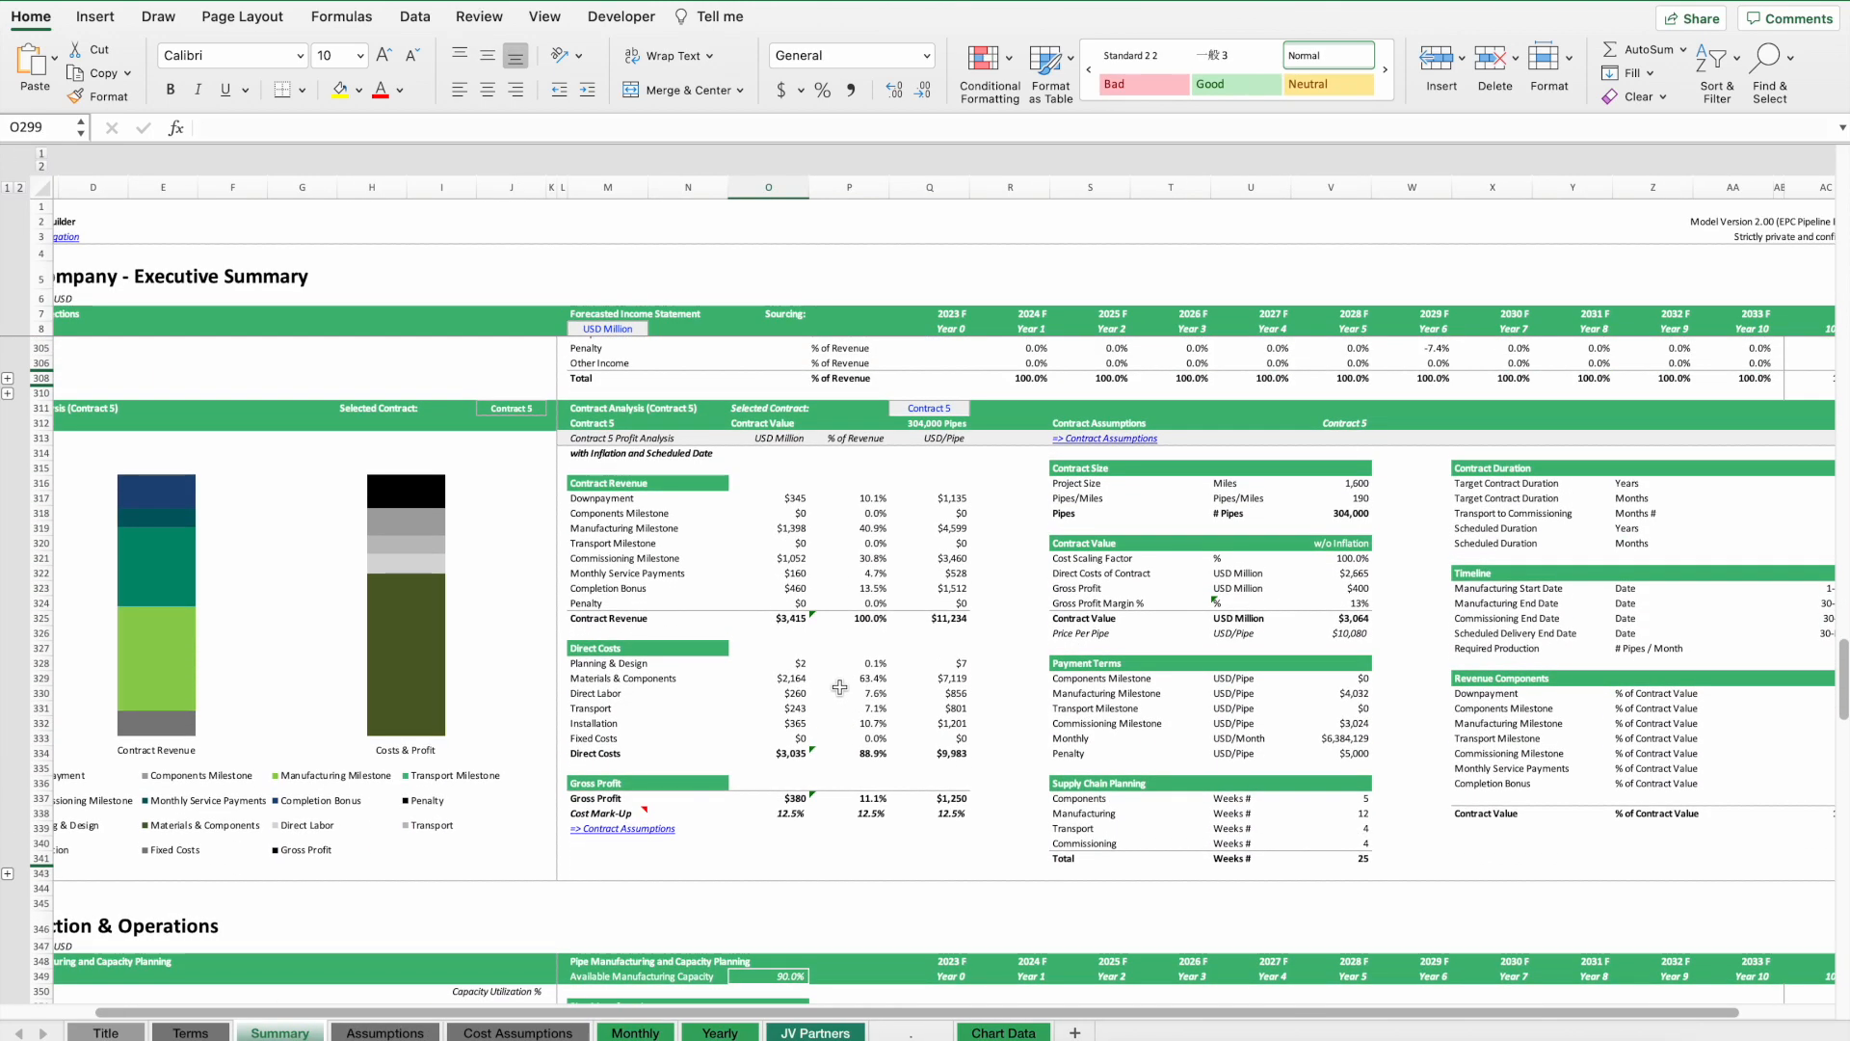
pyautogui.hscroll(-2, 848, 692)
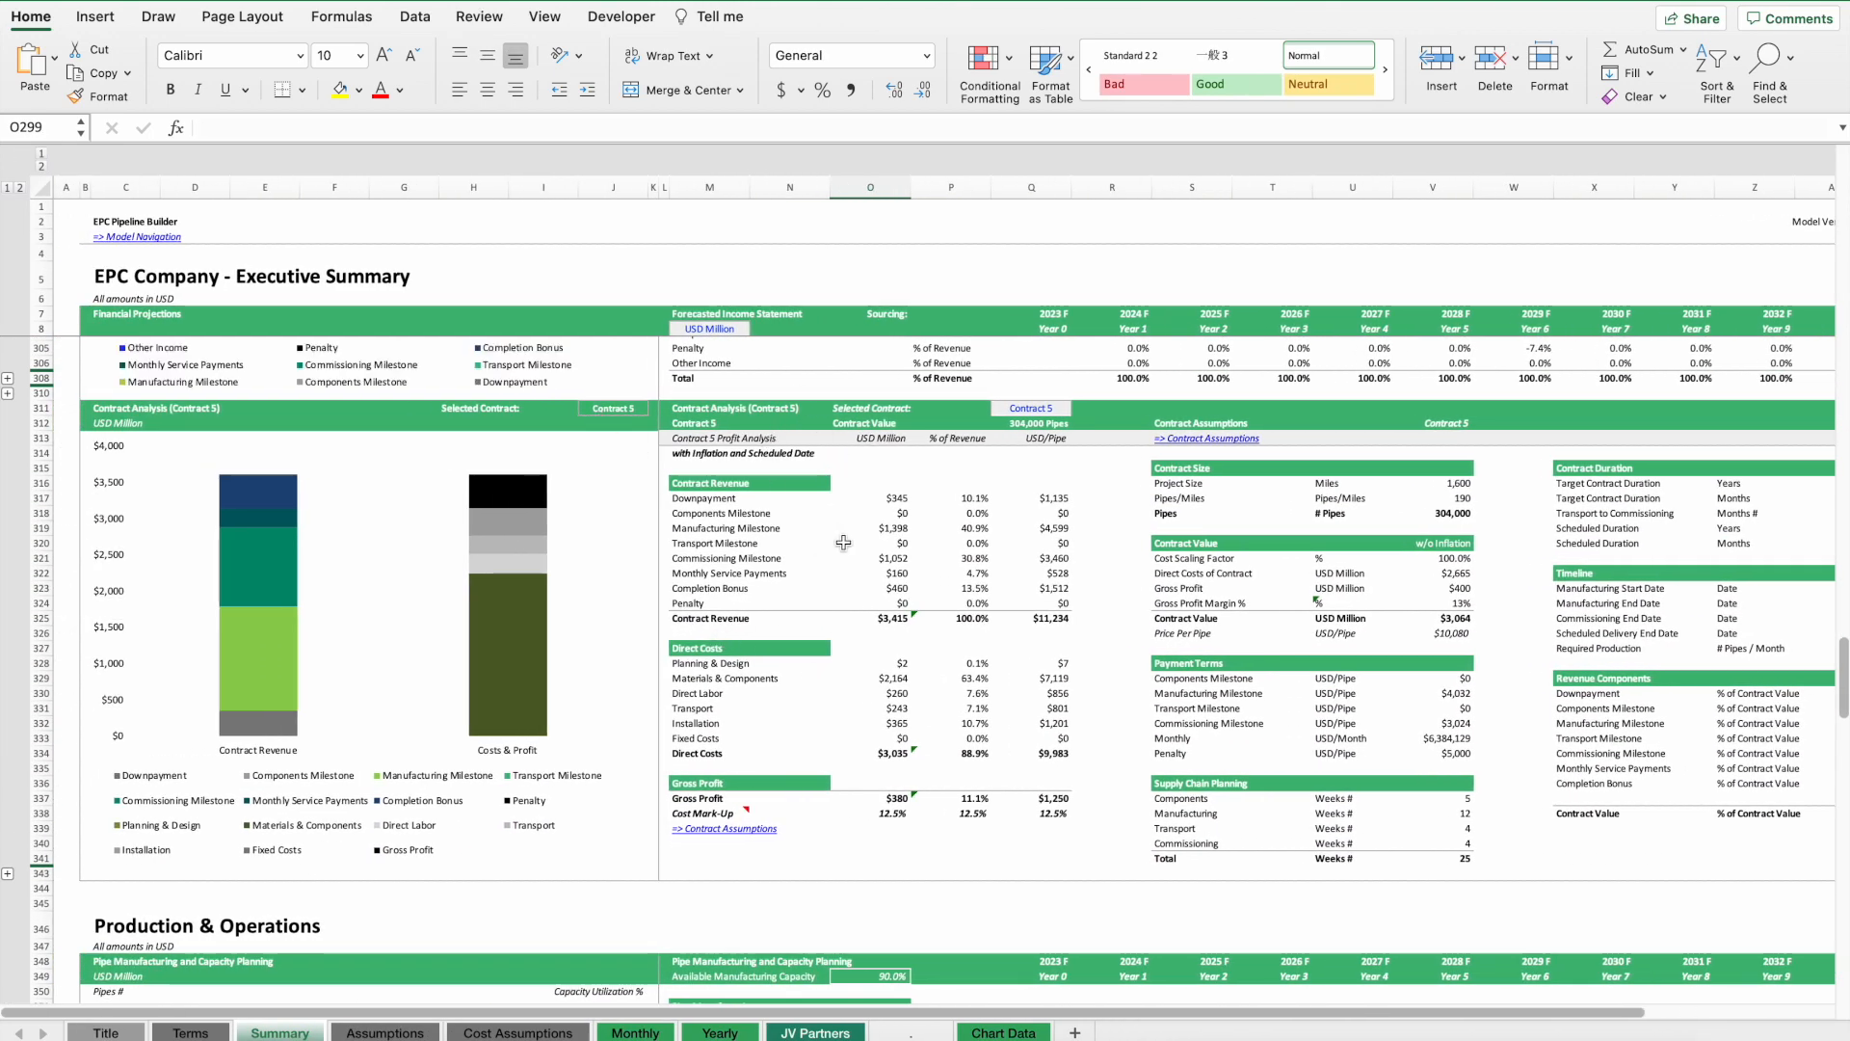
pyautogui.click(1039, 410)
pyautogui.click(1079, 407)
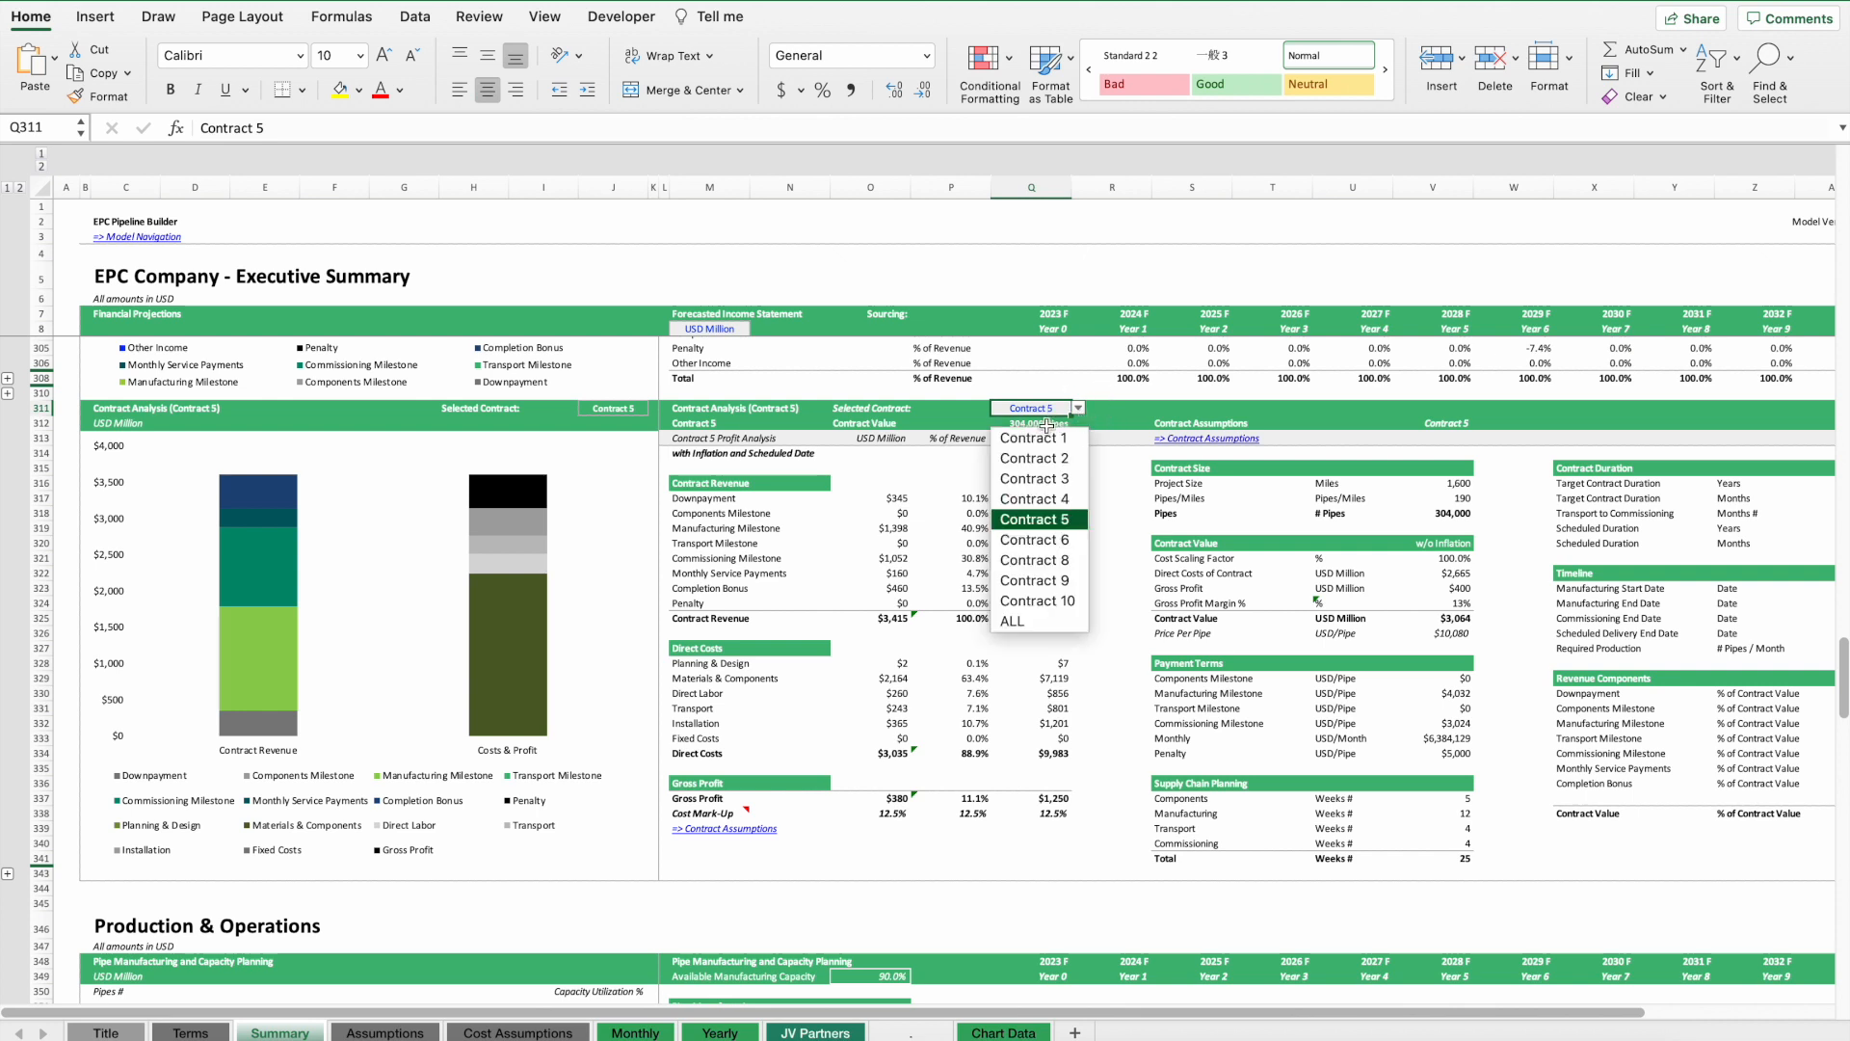
pyautogui.click(1047, 439)
pyautogui.click(1078, 408)
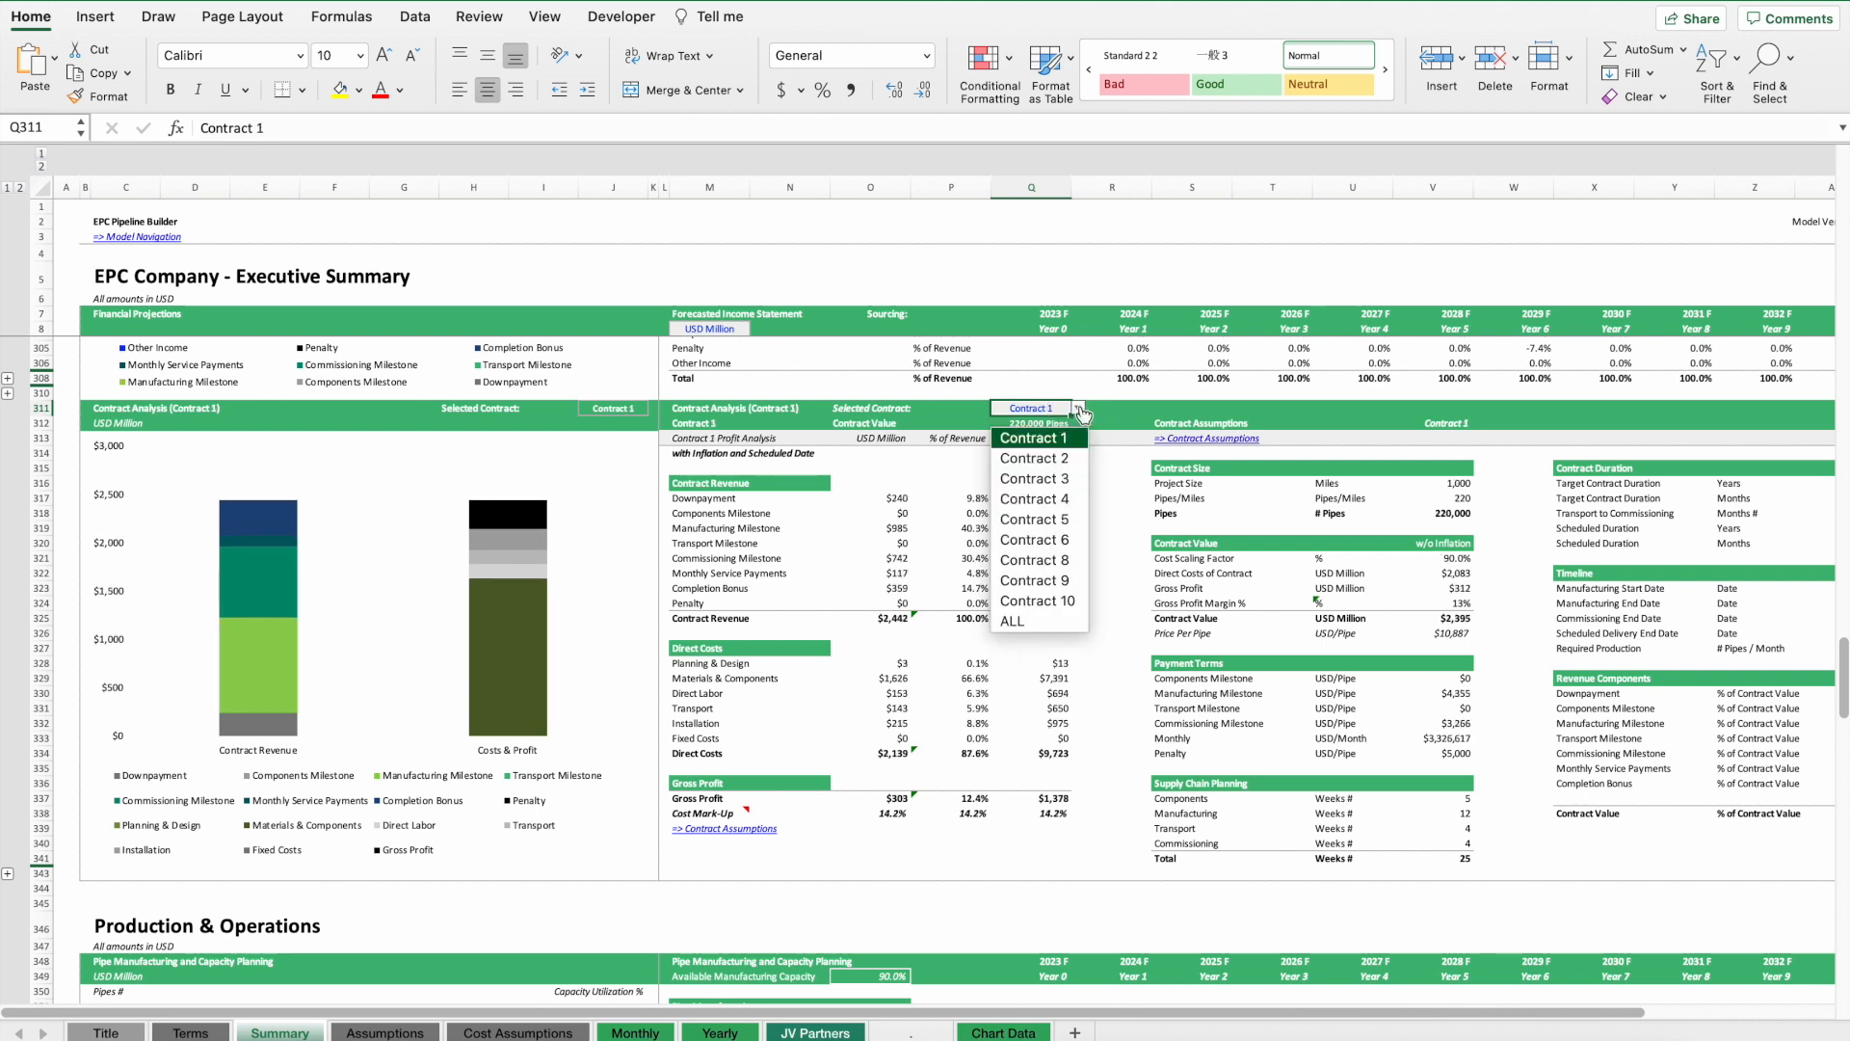
pyautogui.click(1033, 459)
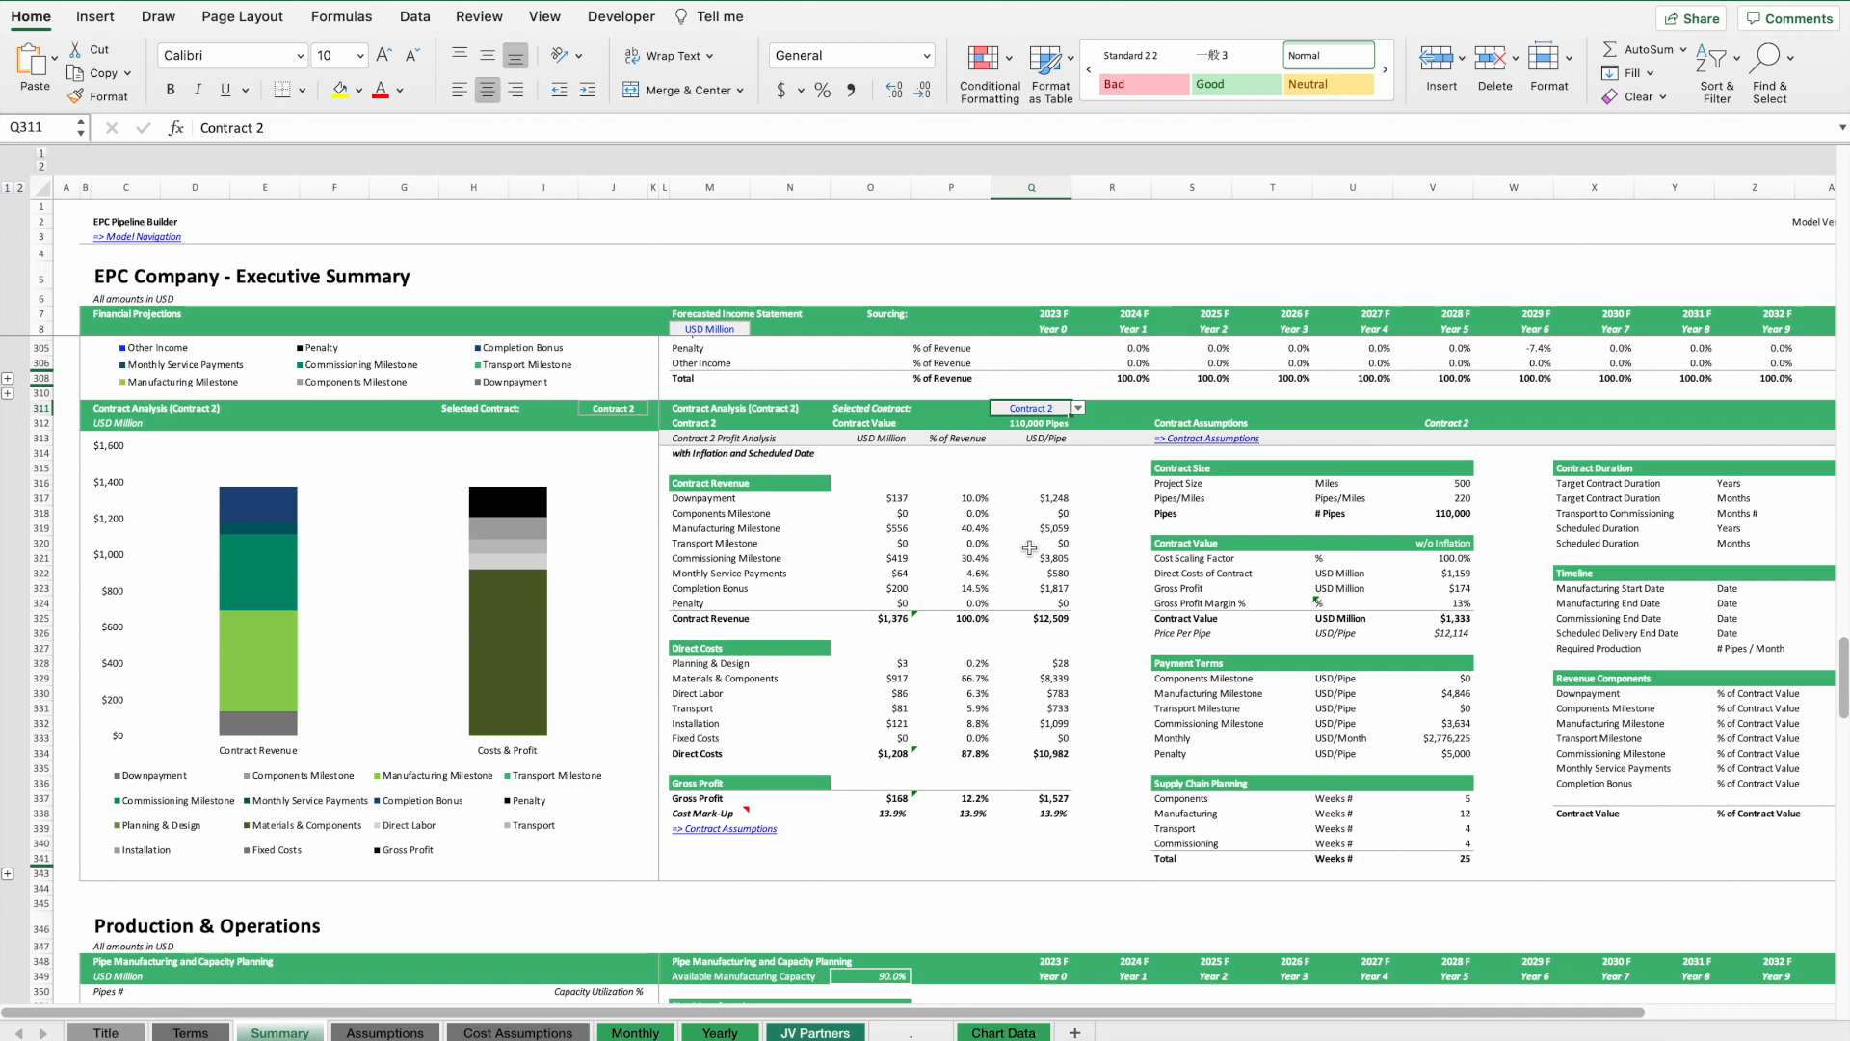
pyautogui.hscroll(5, 1037, 556)
pyautogui.hscroll(-5, 1039, 598)
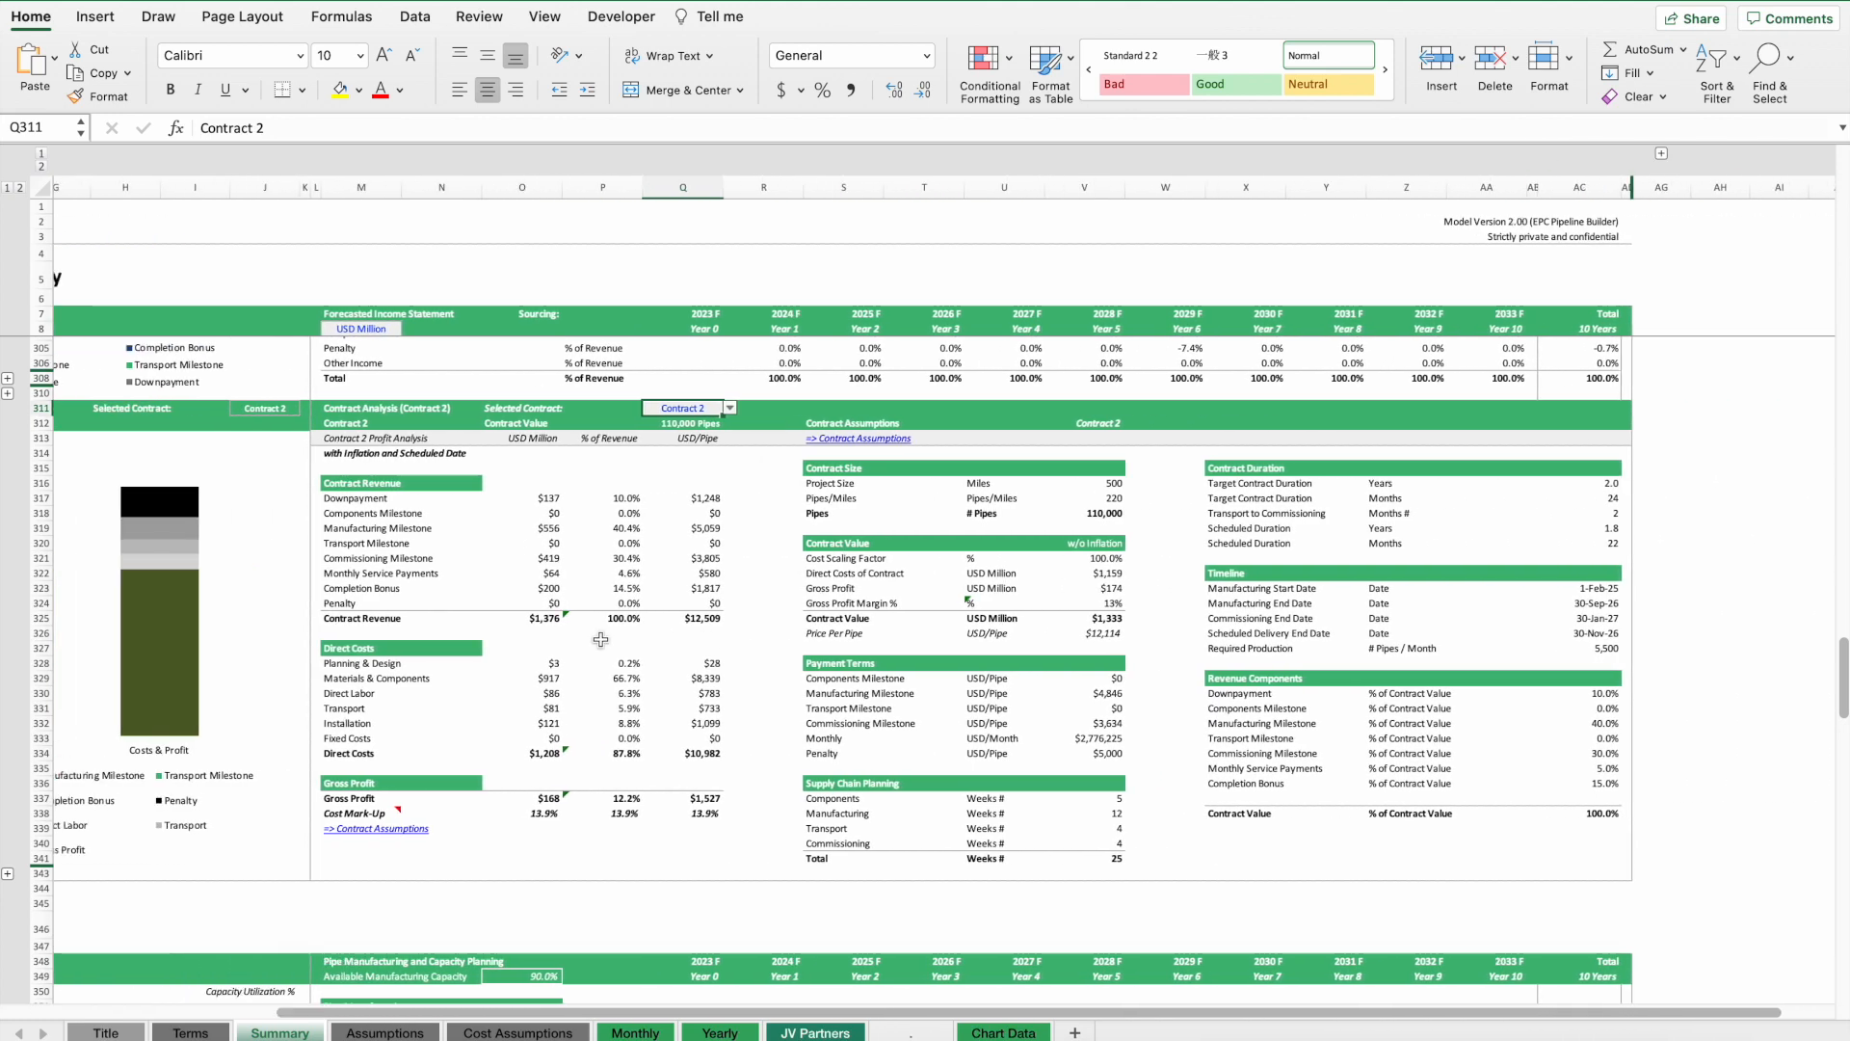
# Review the Summary's production and operations section and the monthly forecast revenue rows.
pyautogui.scroll(-10, 1041, 642)
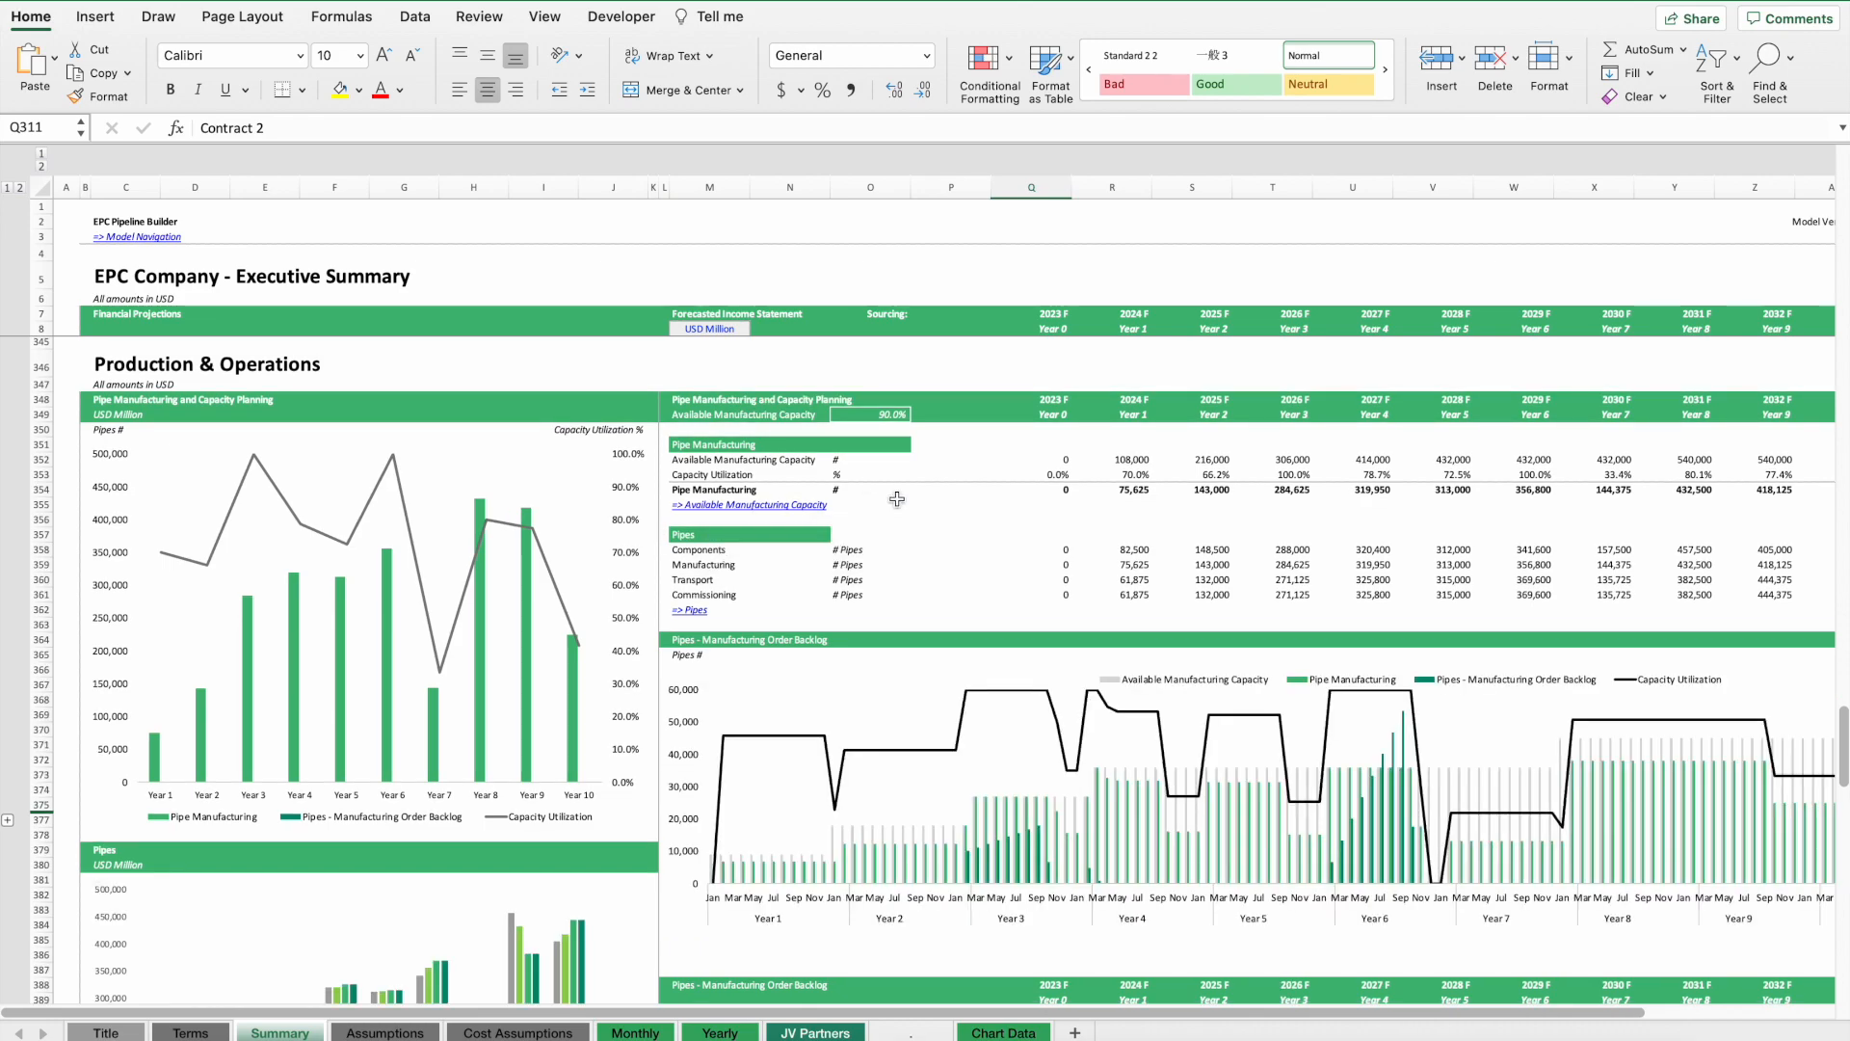
pyautogui.scroll(-15, 1051, 508)
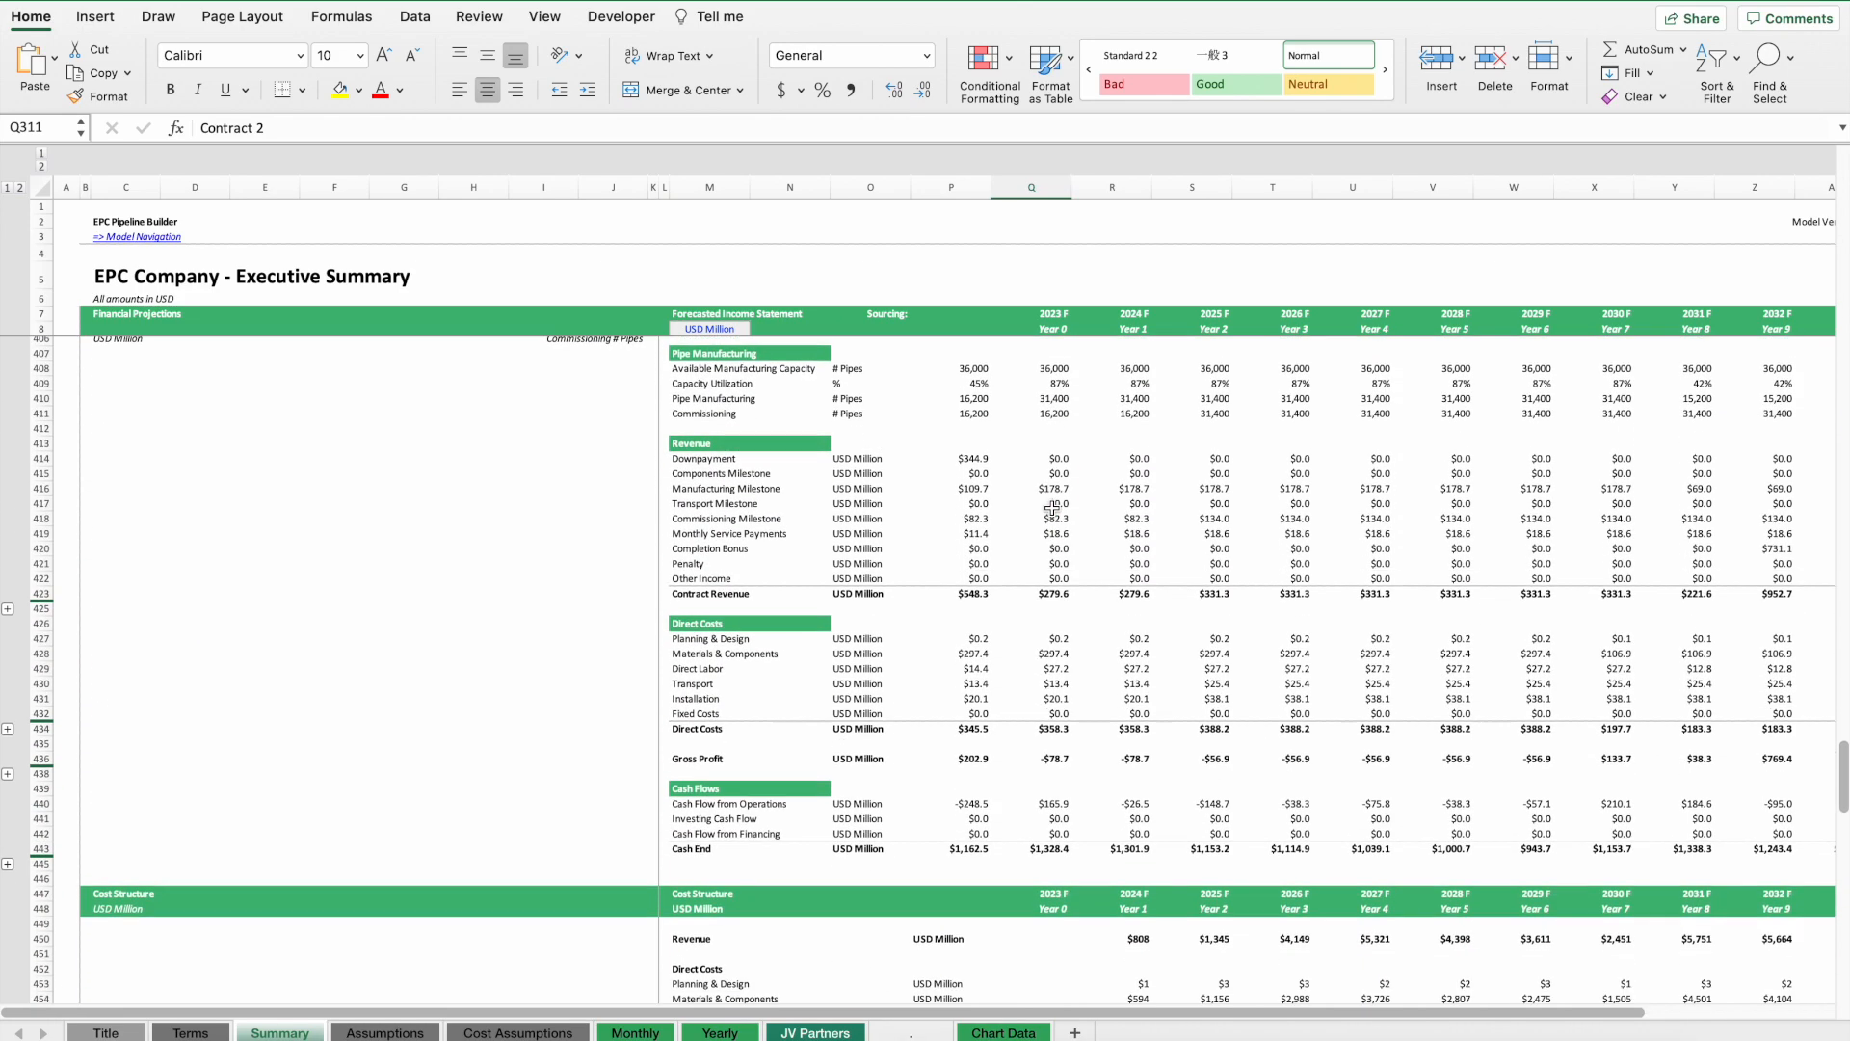
pyautogui.scroll(-2, 1052, 508)
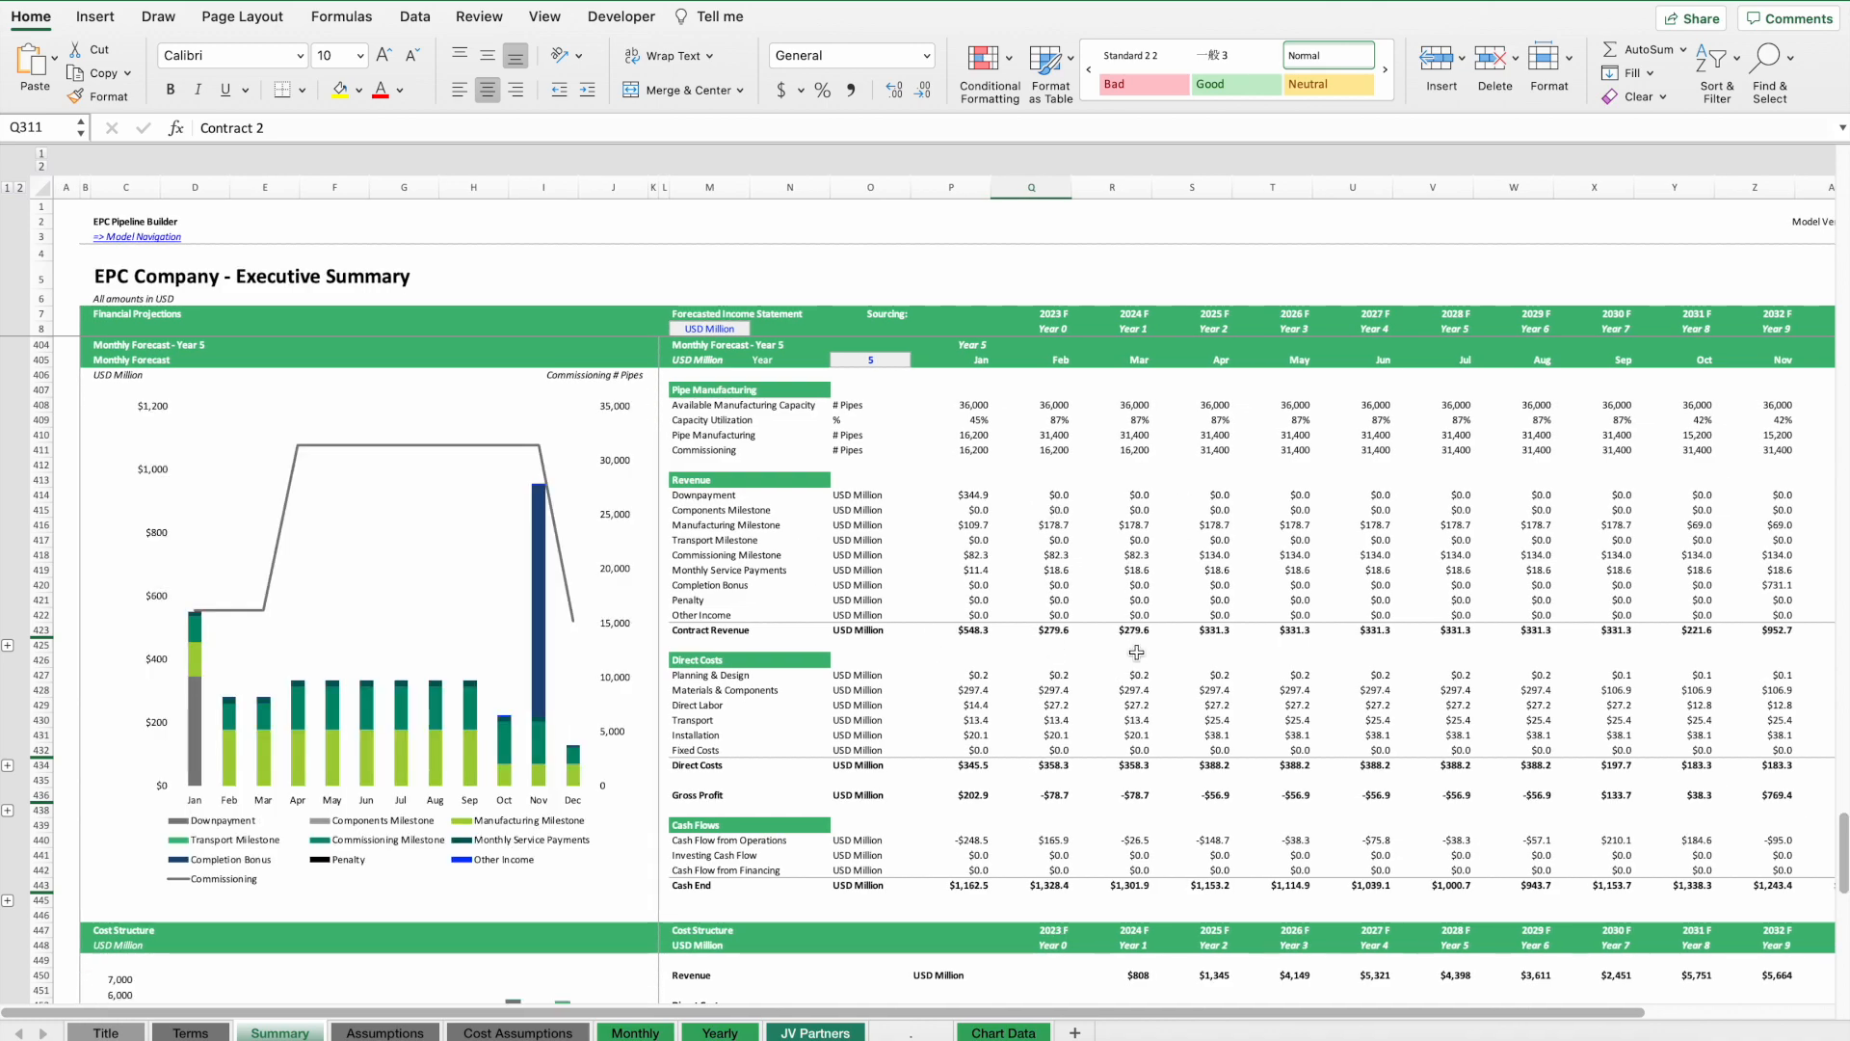
pyautogui.scroll(-20, 1037, 659)
pyautogui.scroll(15, 1143, 707)
pyautogui.scroll(14, 1143, 707)
pyautogui.scroll(-9, 1044, 698)
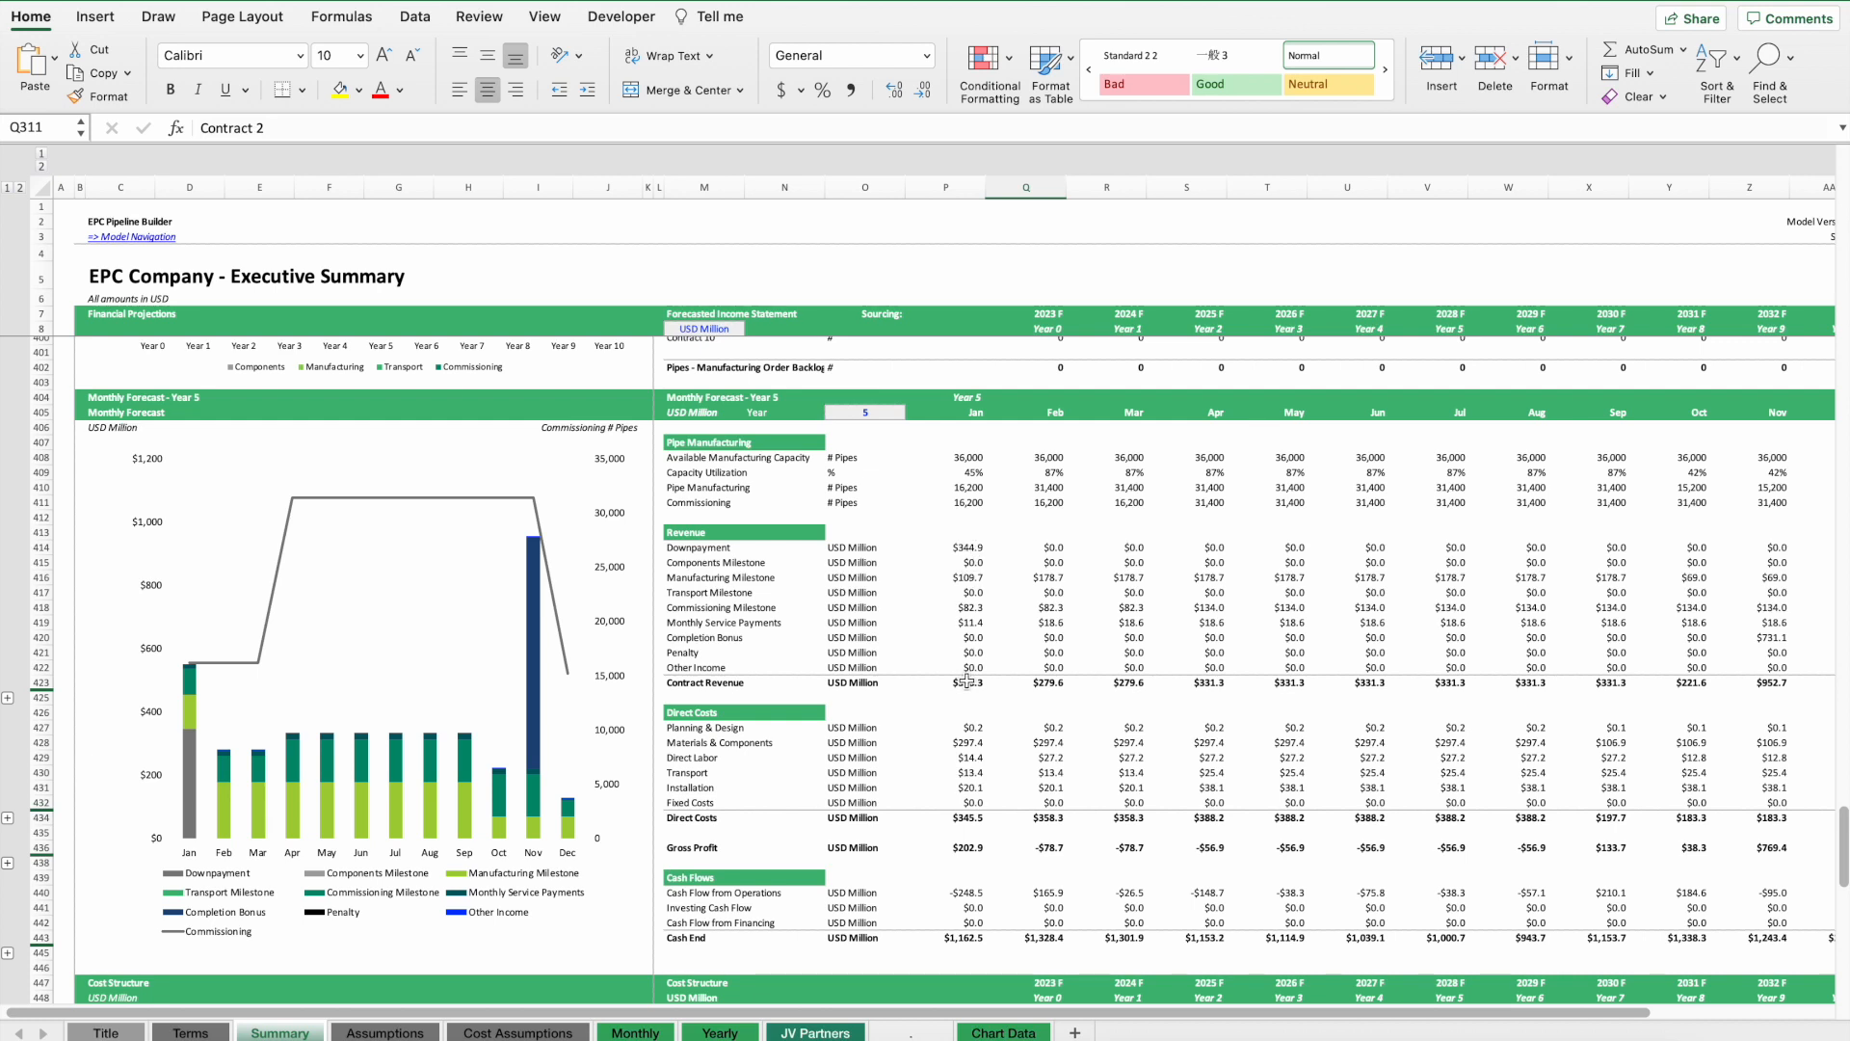
pyautogui.moveTo(690, 547); pyautogui.dragTo(1784, 653)
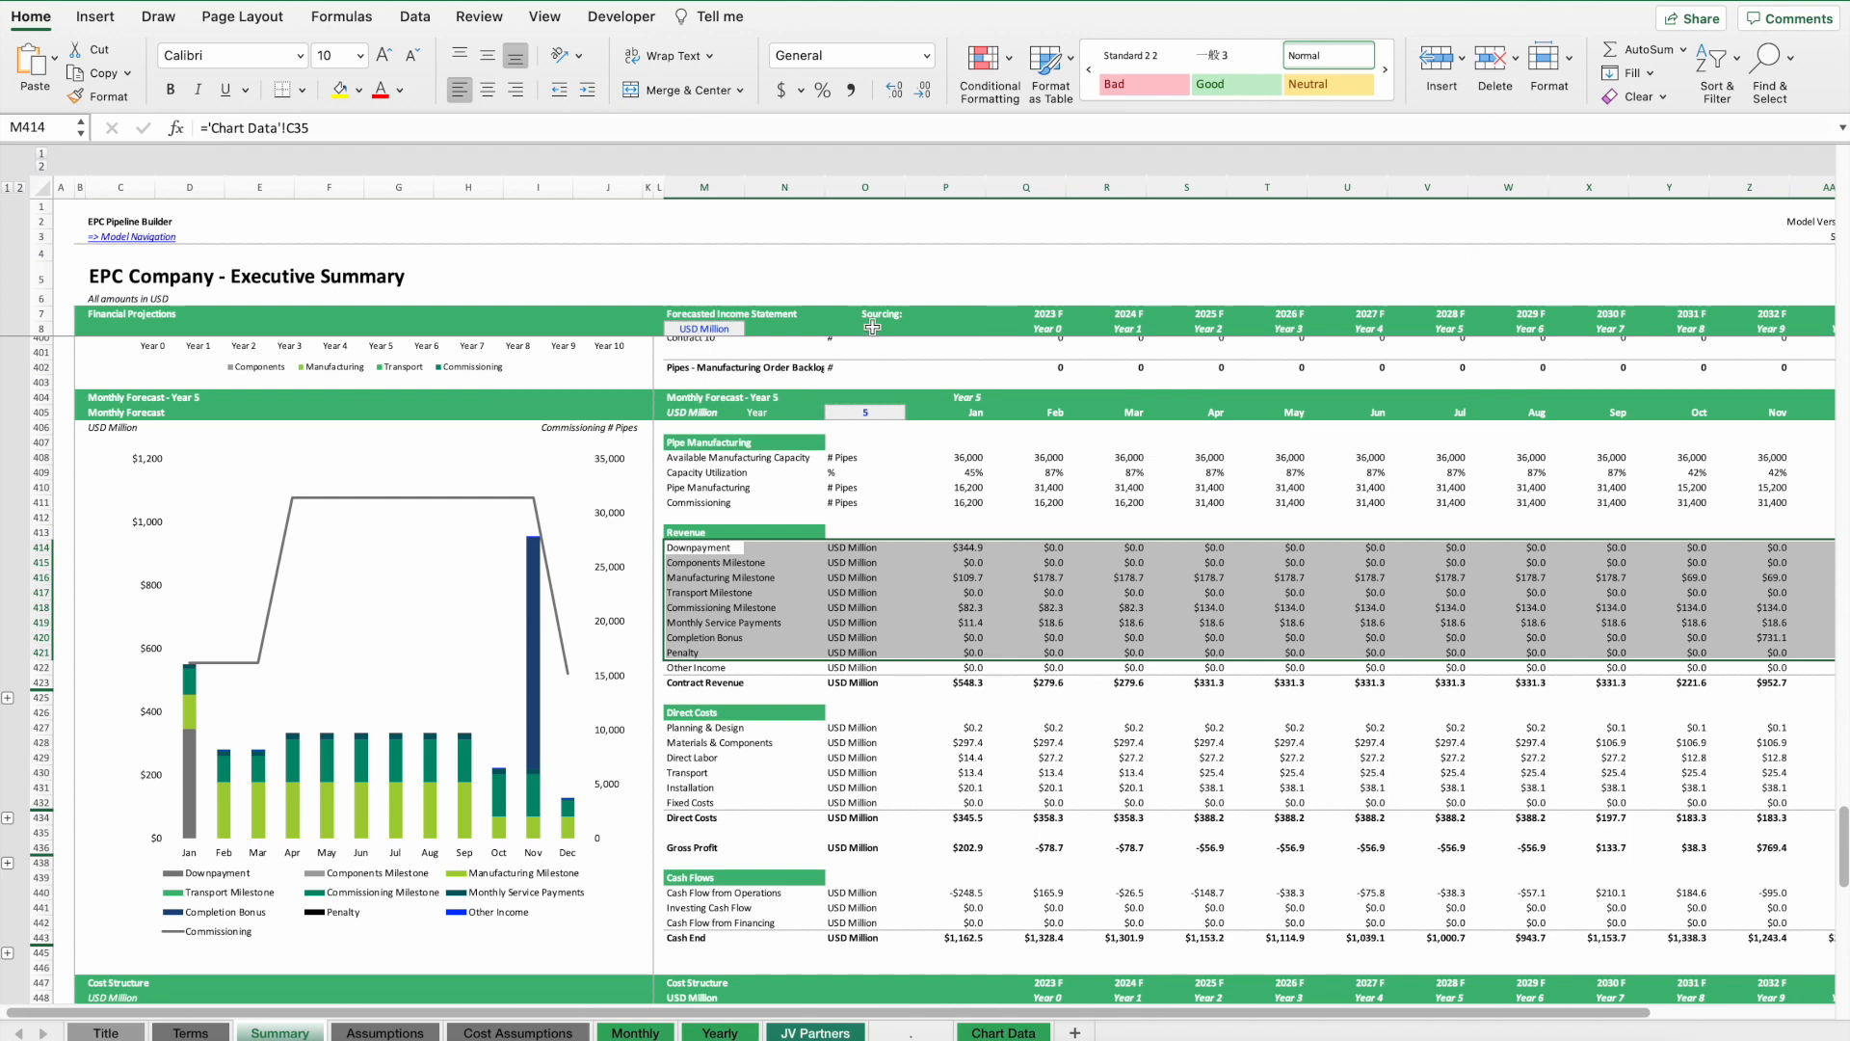
# Set the monthly forecast year to Year 1 and then to Year 3.
pyautogui.click(865, 413)
pyautogui.click(912, 413)
pyautogui.click(852, 438)
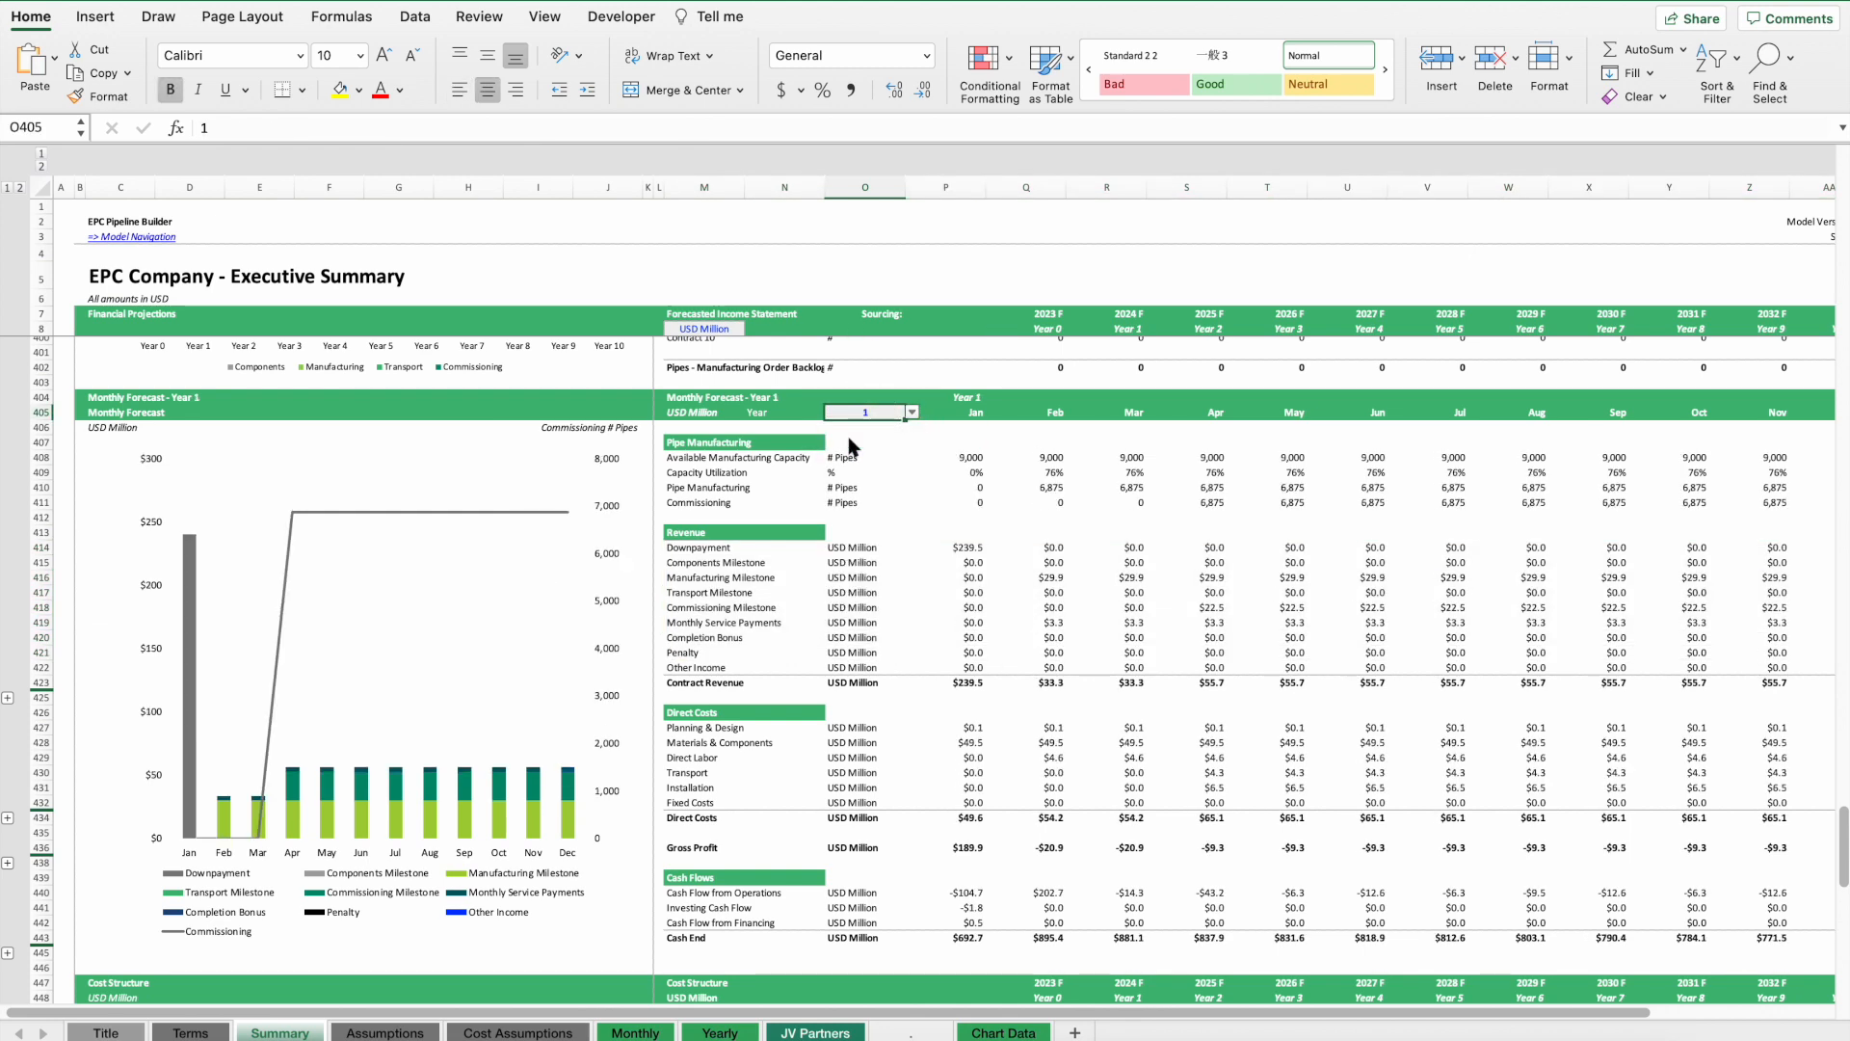
pyautogui.click(912, 413)
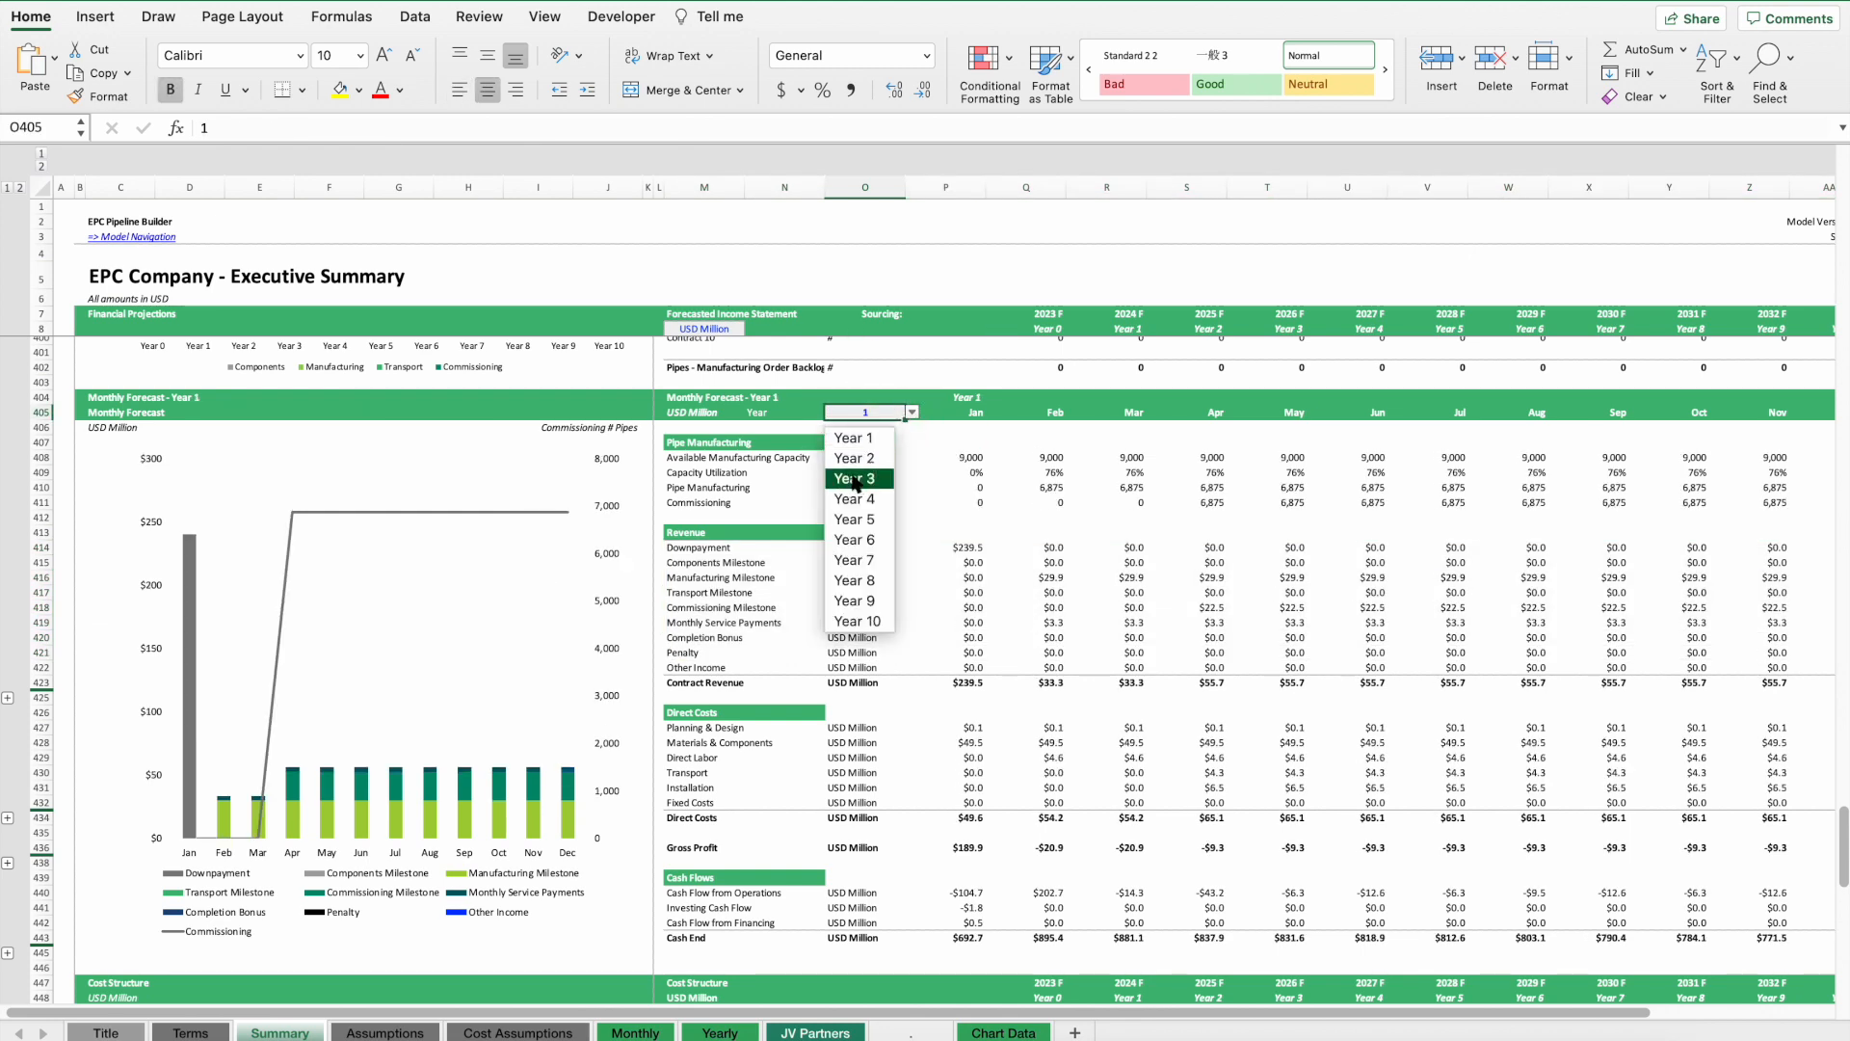
pyautogui.click(858, 479)
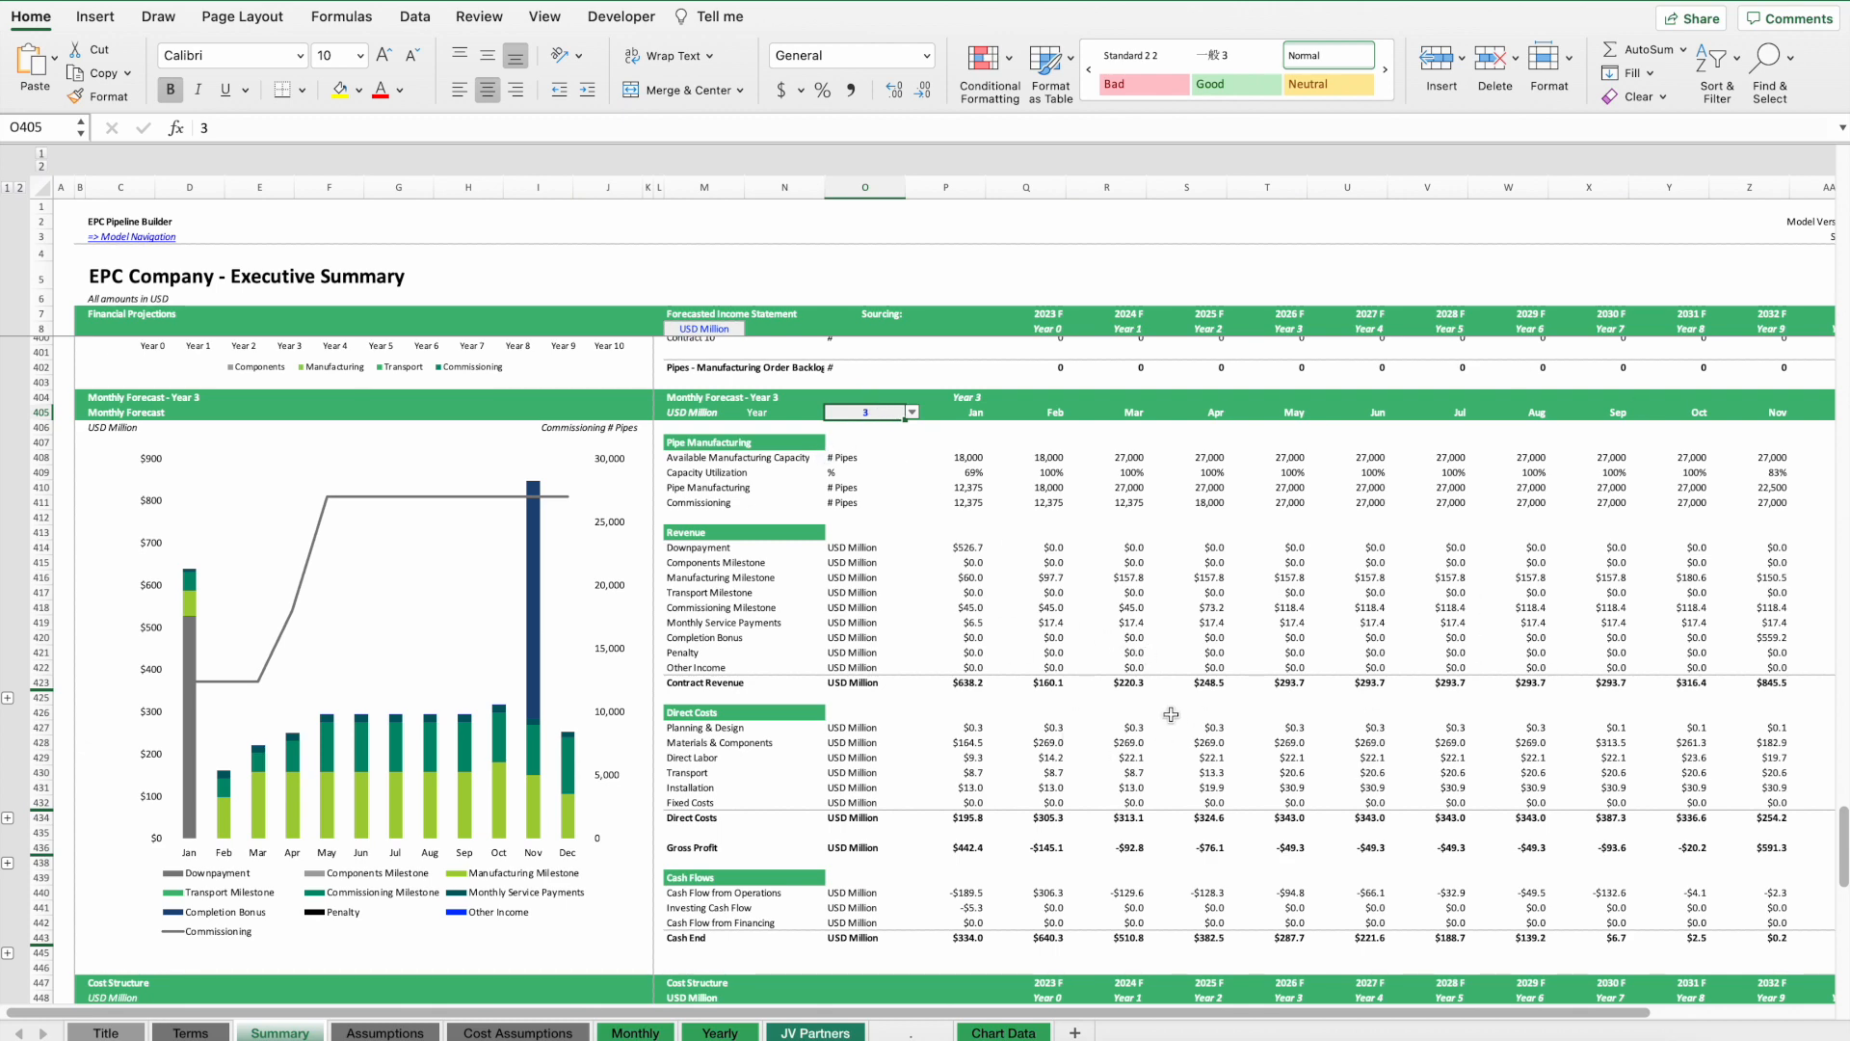
# Review the cash flows and manufacturing tax credits sections, and follow the link to the tax credit assumptions.
pyautogui.scroll(-2, 1155, 605)
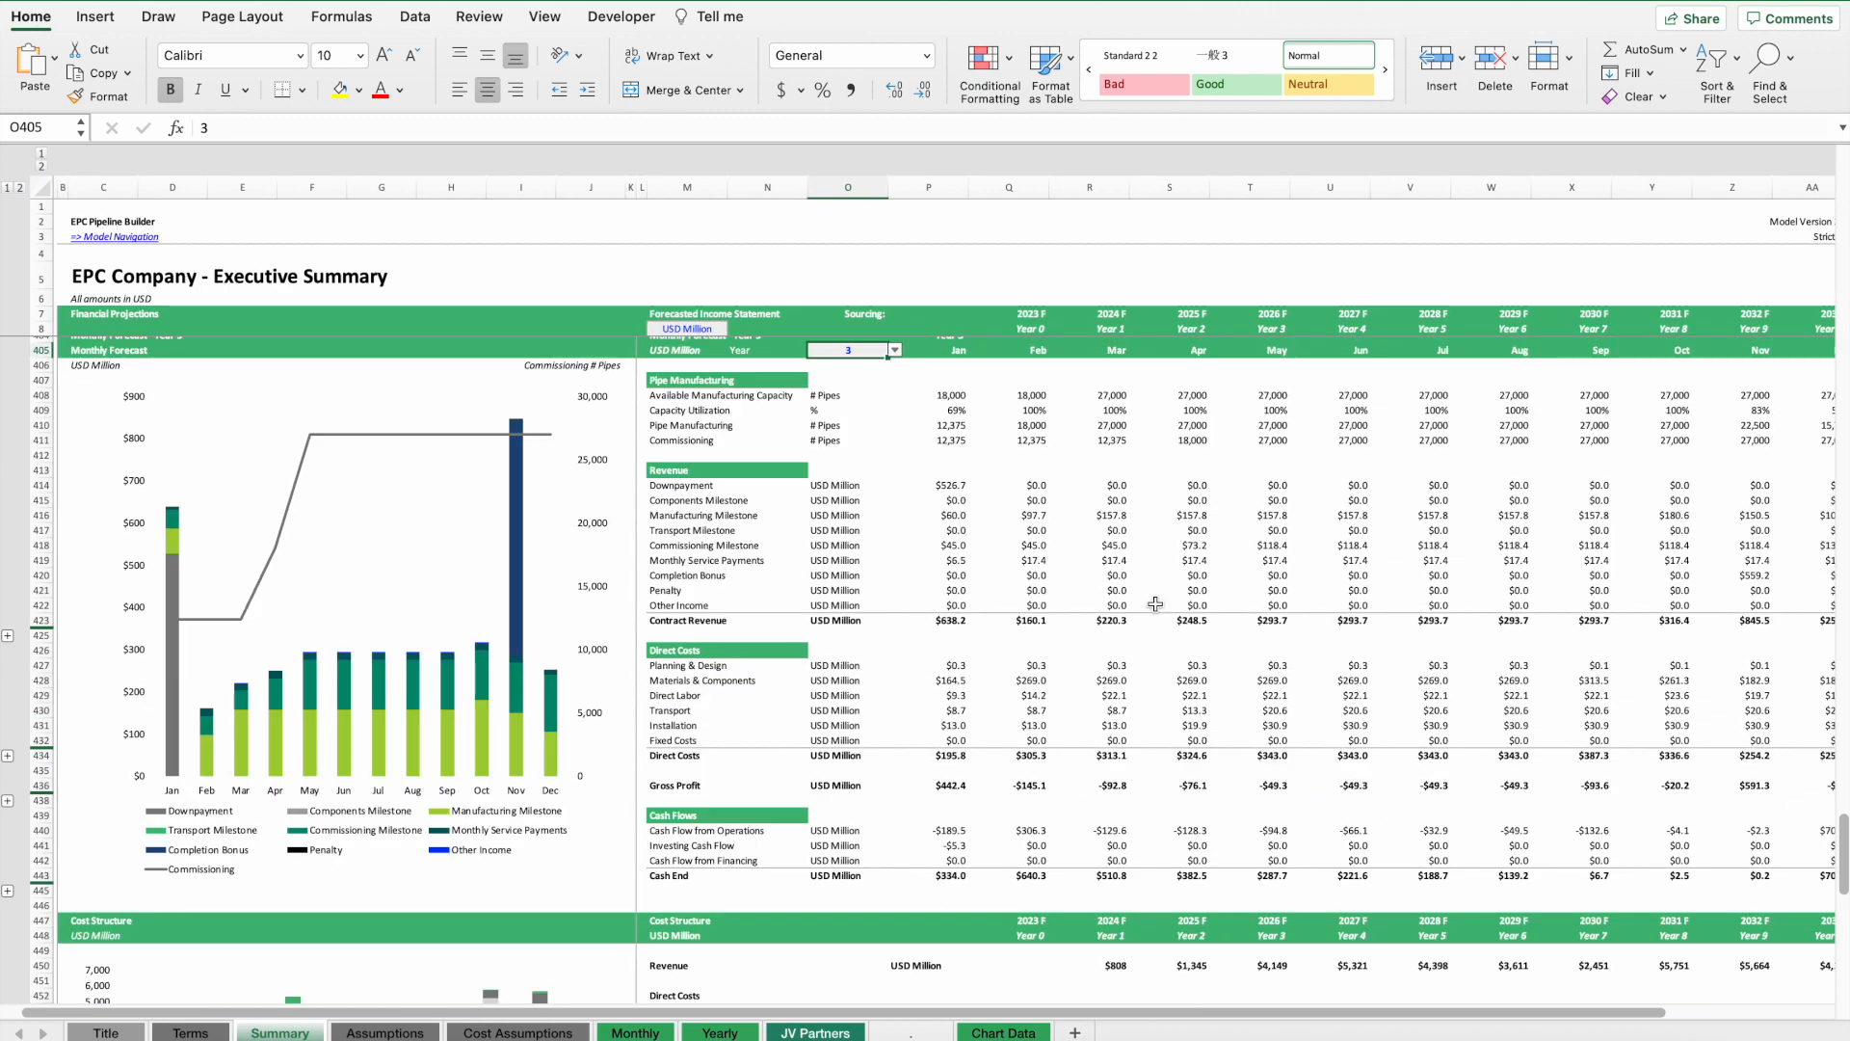
pyautogui.moveTo(909, 875); pyautogui.dragTo(1678, 835)
pyautogui.scroll(-10, 1285, 760)
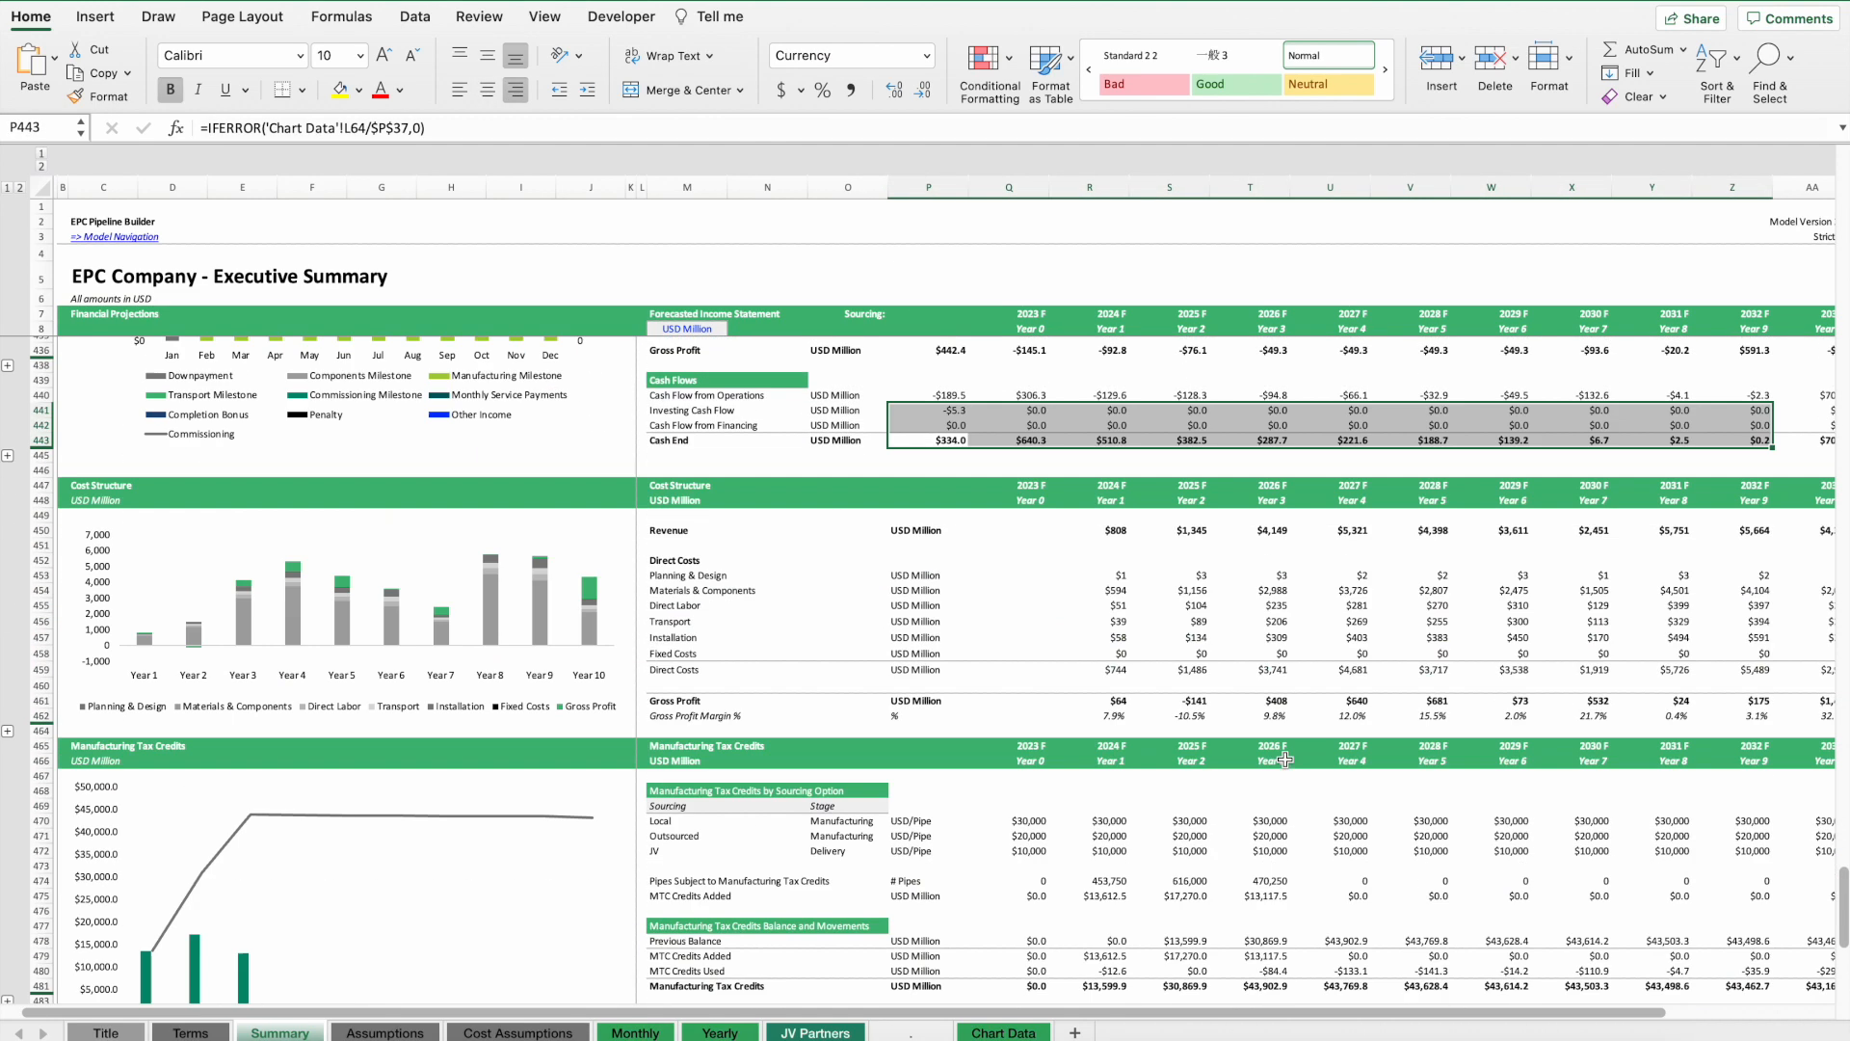
pyautogui.hscroll(-1, 1285, 759)
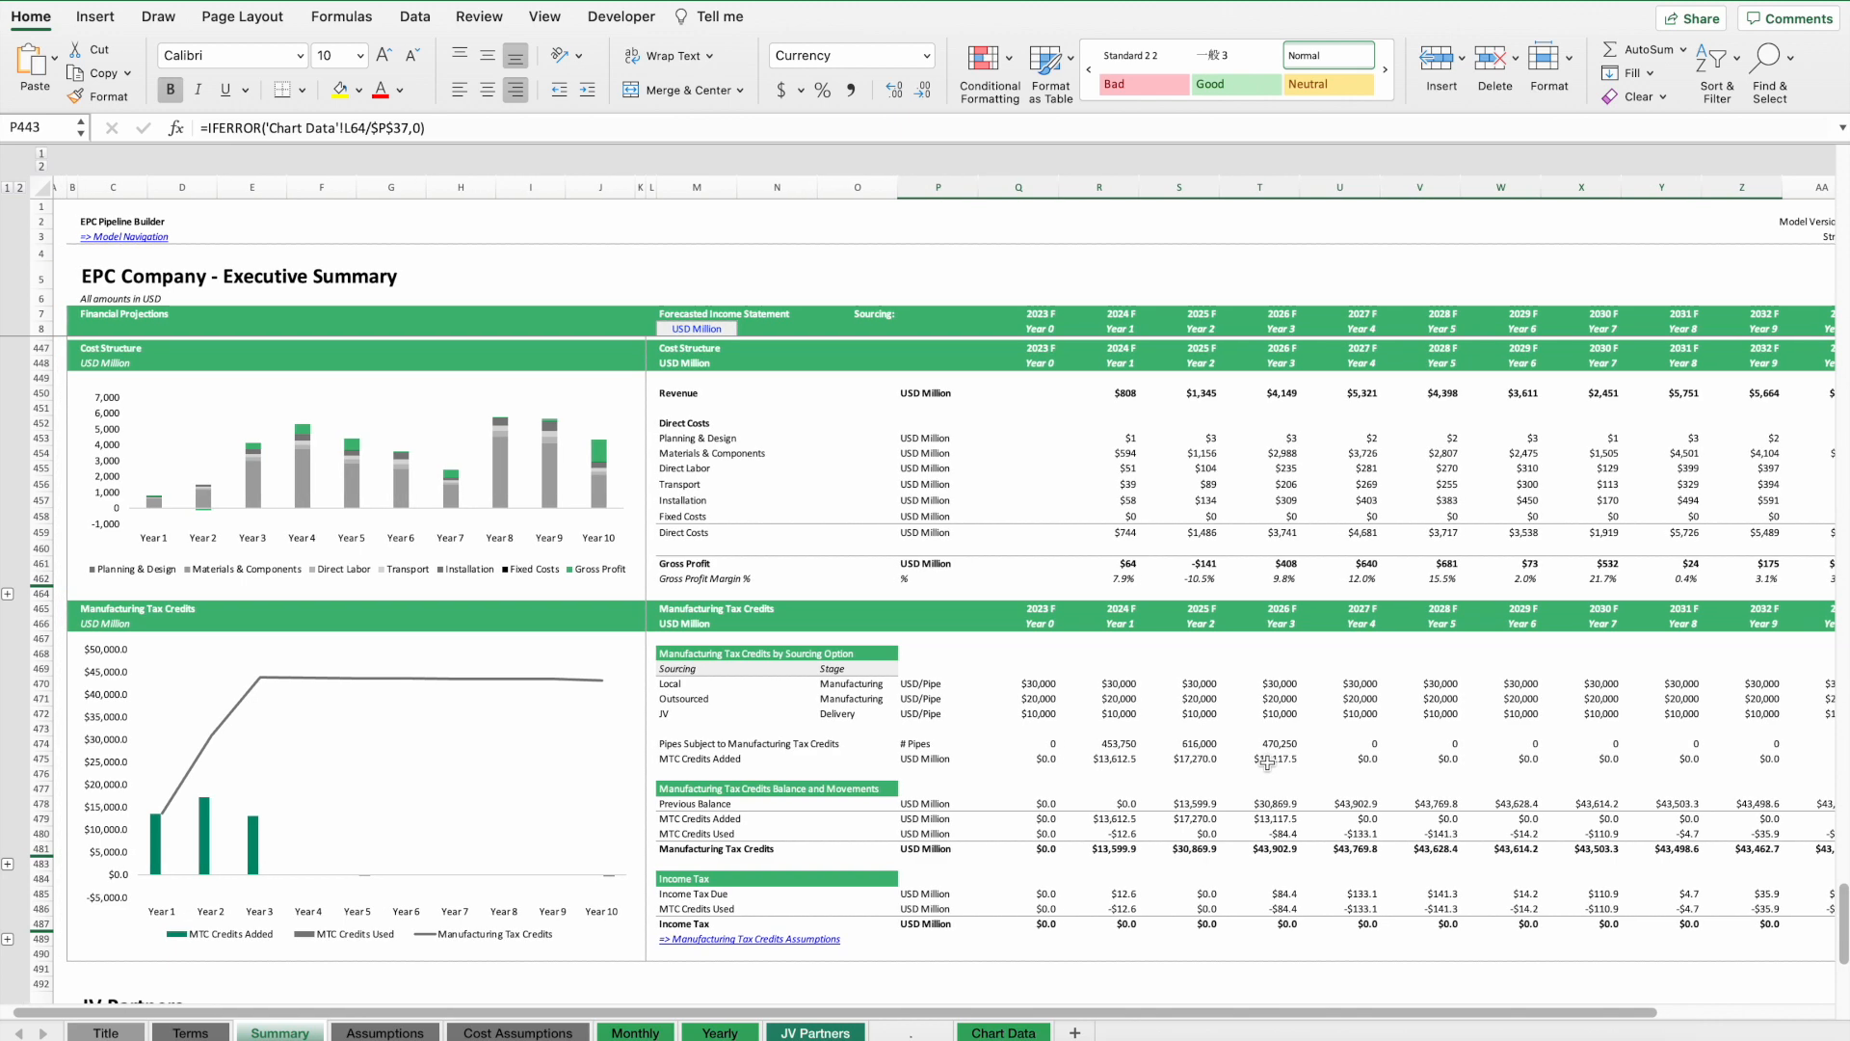
pyautogui.click(703, 939)
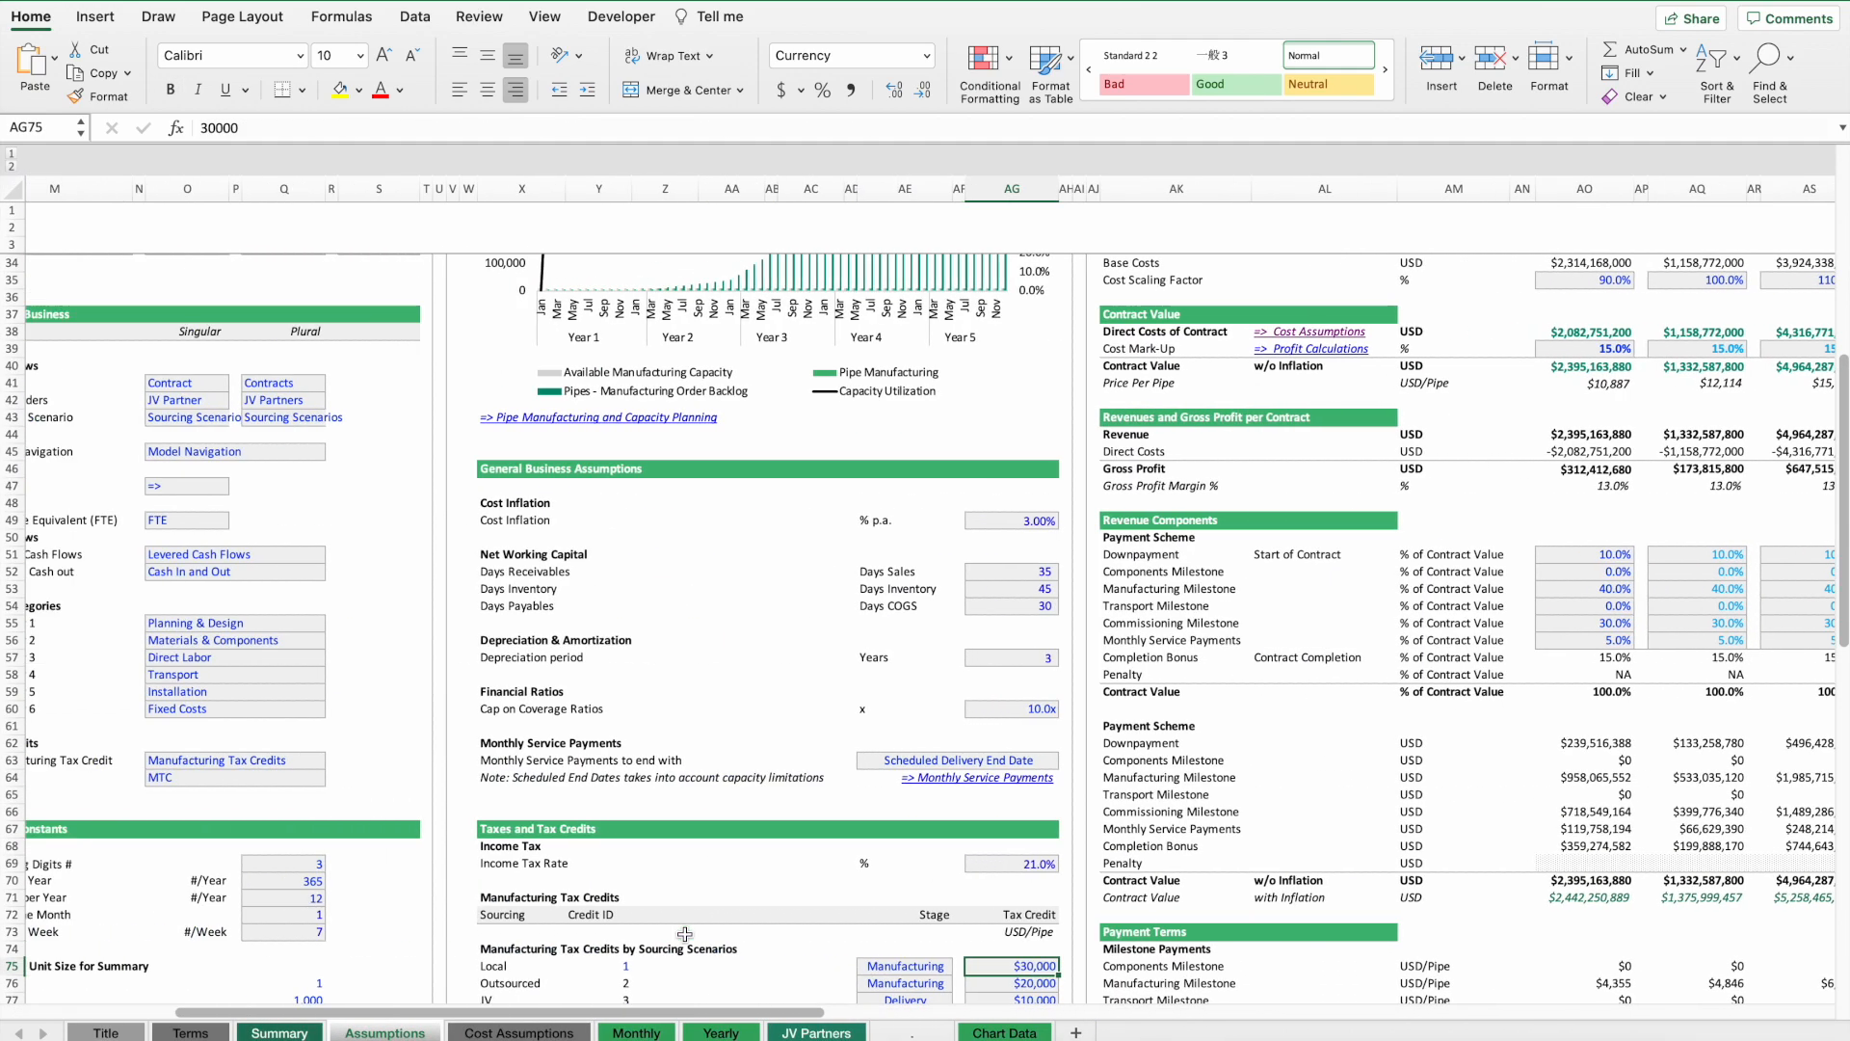
pyautogui.scroll(-10, 726, 859)
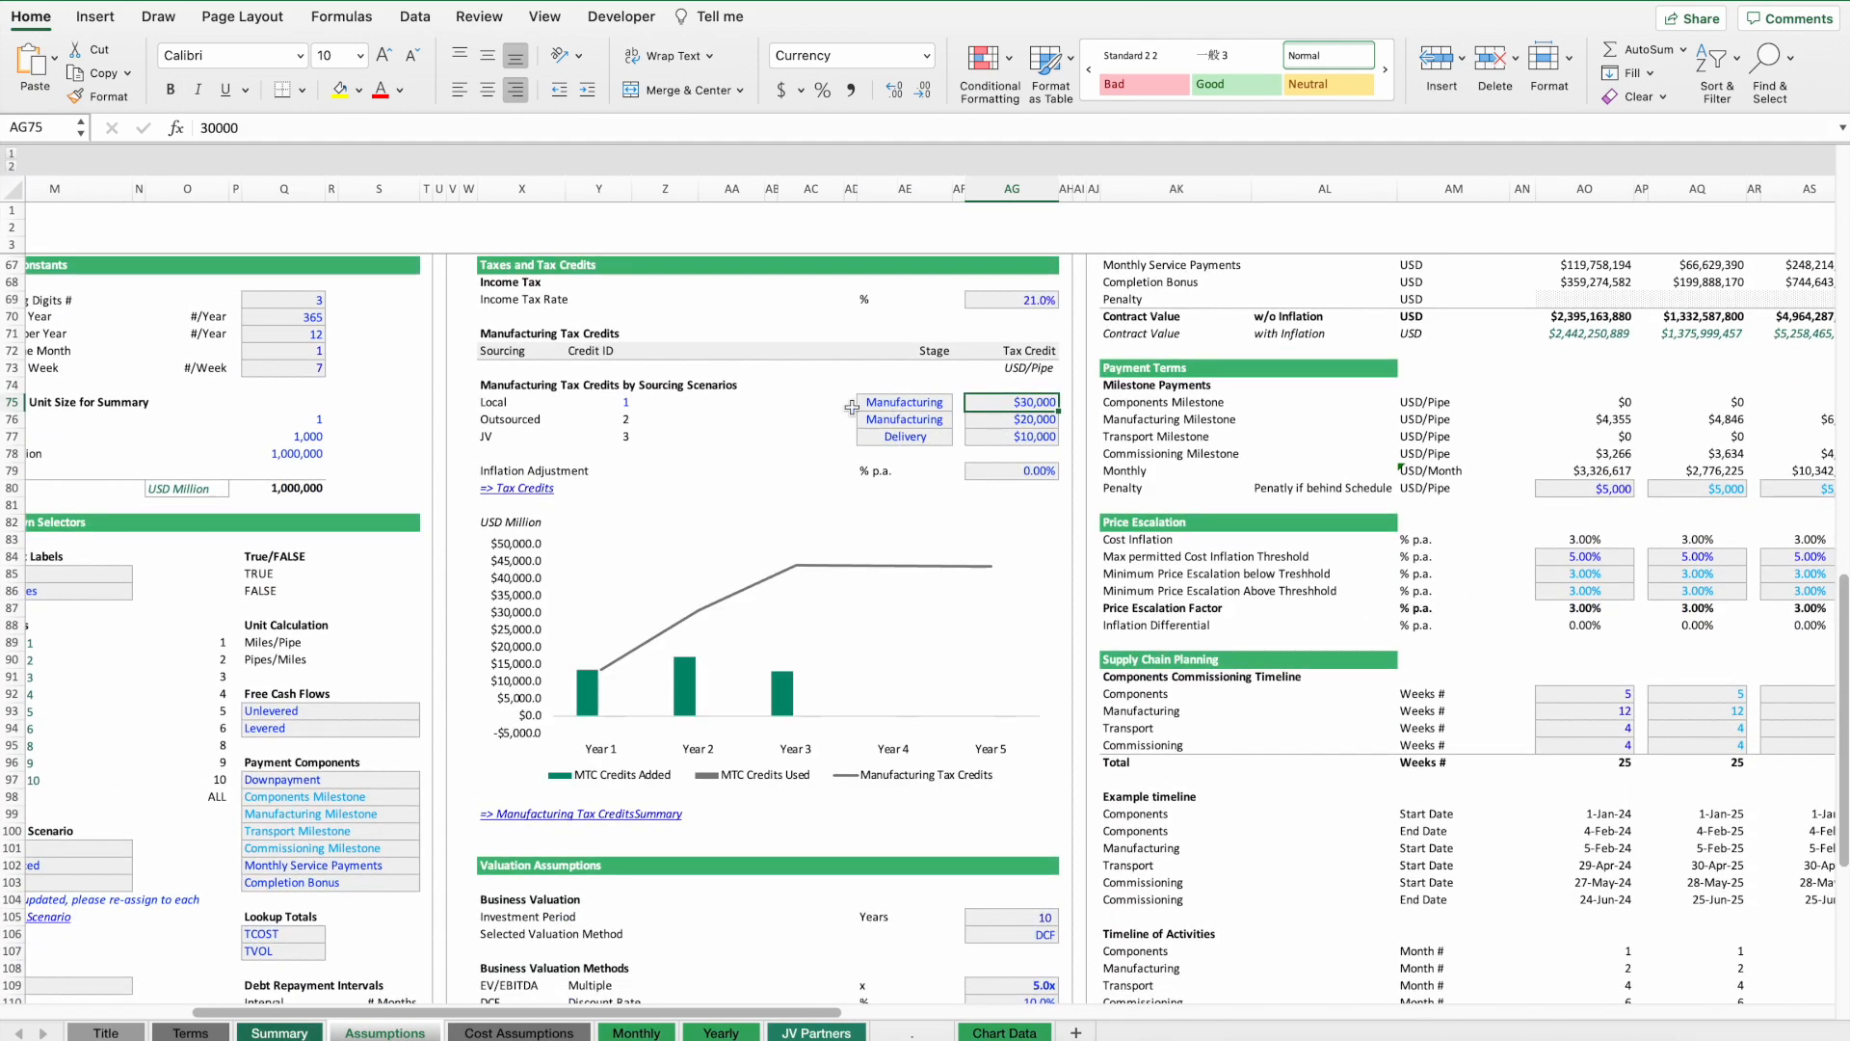
pyautogui.moveTo(482, 409); pyautogui.dragTo(509, 434)
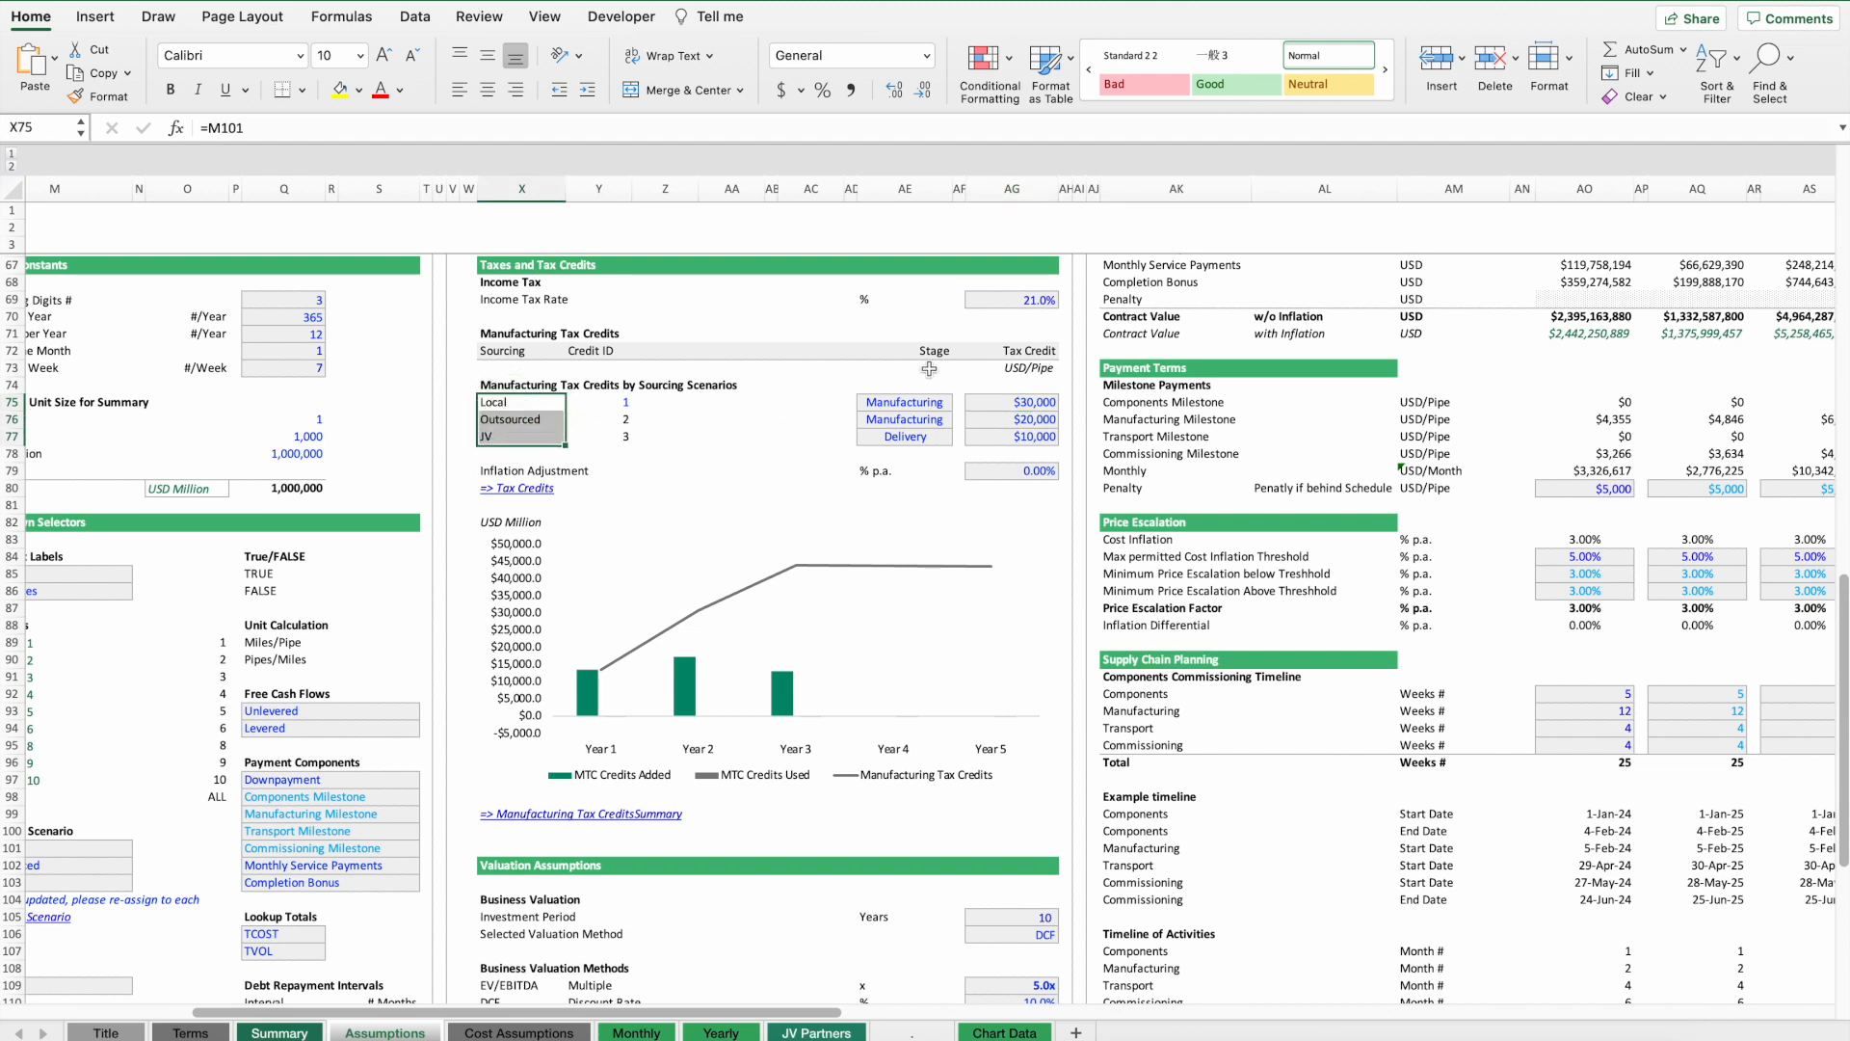
# Set the manufacturing tax credit to $1,000 per pipe for Local, Outsourced and JV sourcing.
pyautogui.click(1018, 399)
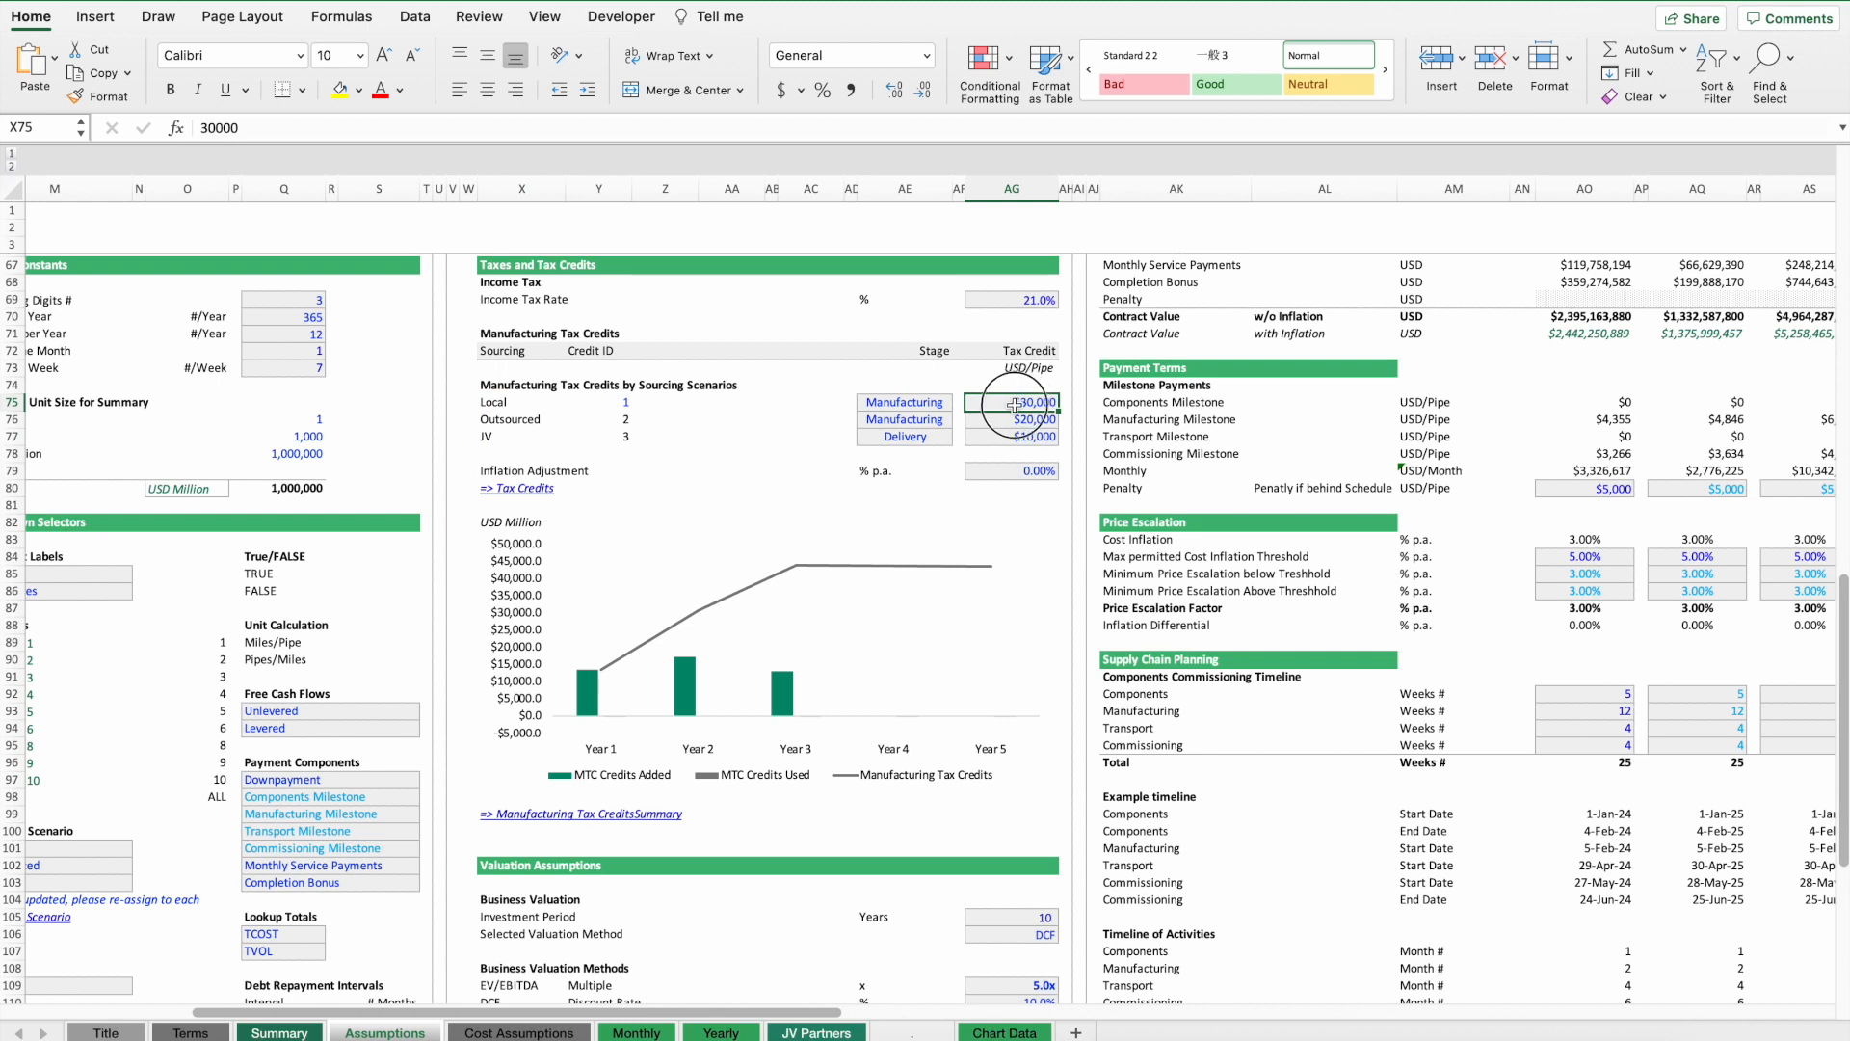
pyautogui.click(929, 402)
pyautogui.click(1004, 402)
pyautogui.write('1000')
pyautogui.press('Return')
pyautogui.press('Up')
pyautogui.press('super+c')
pyautogui.hotkey('shift', 'Down')
pyautogui.hotkey('shift', 'Down')
pyautogui.press('super+v')
pyautogui.press('Down')
pyautogui.press('Down')
pyautogui.press('Down')
pyautogui.press('Up')
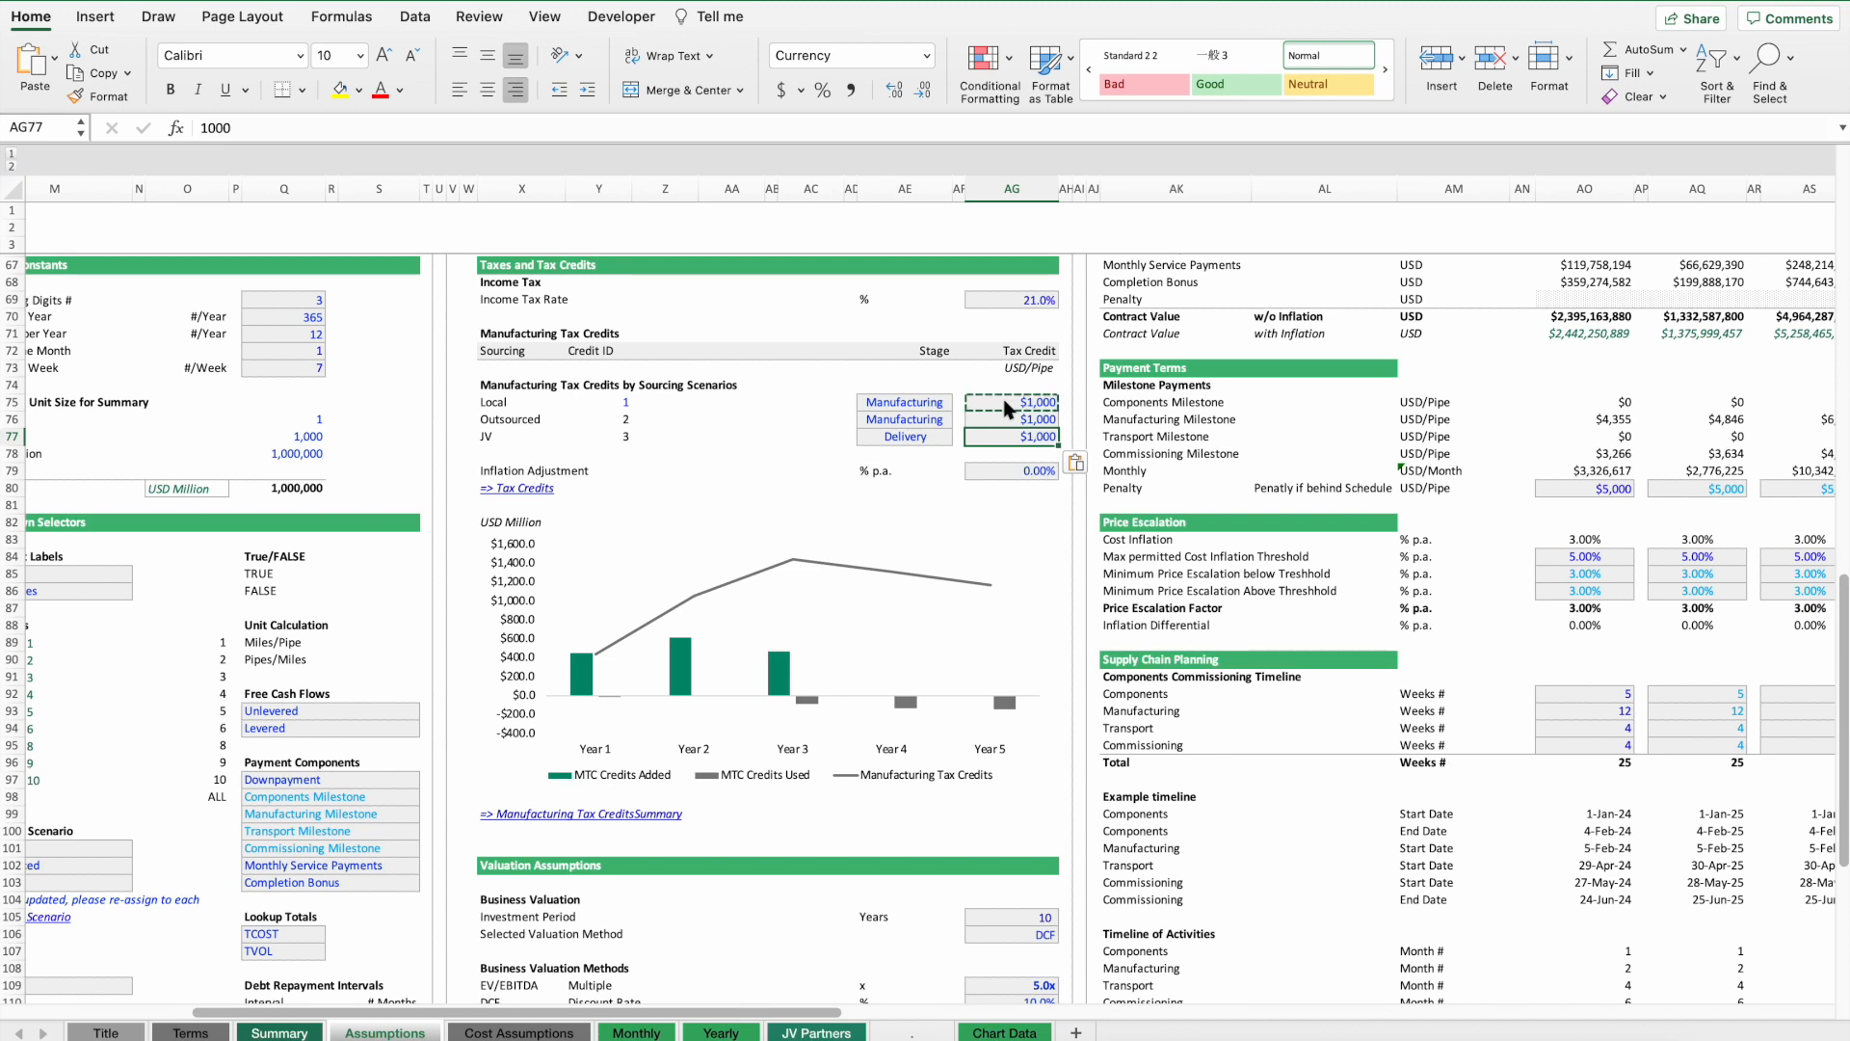
# Undo the three manufacturing tax credit changes.
pyautogui.press('super+z')
pyautogui.press('super+z')
pyautogui.press('super+z')
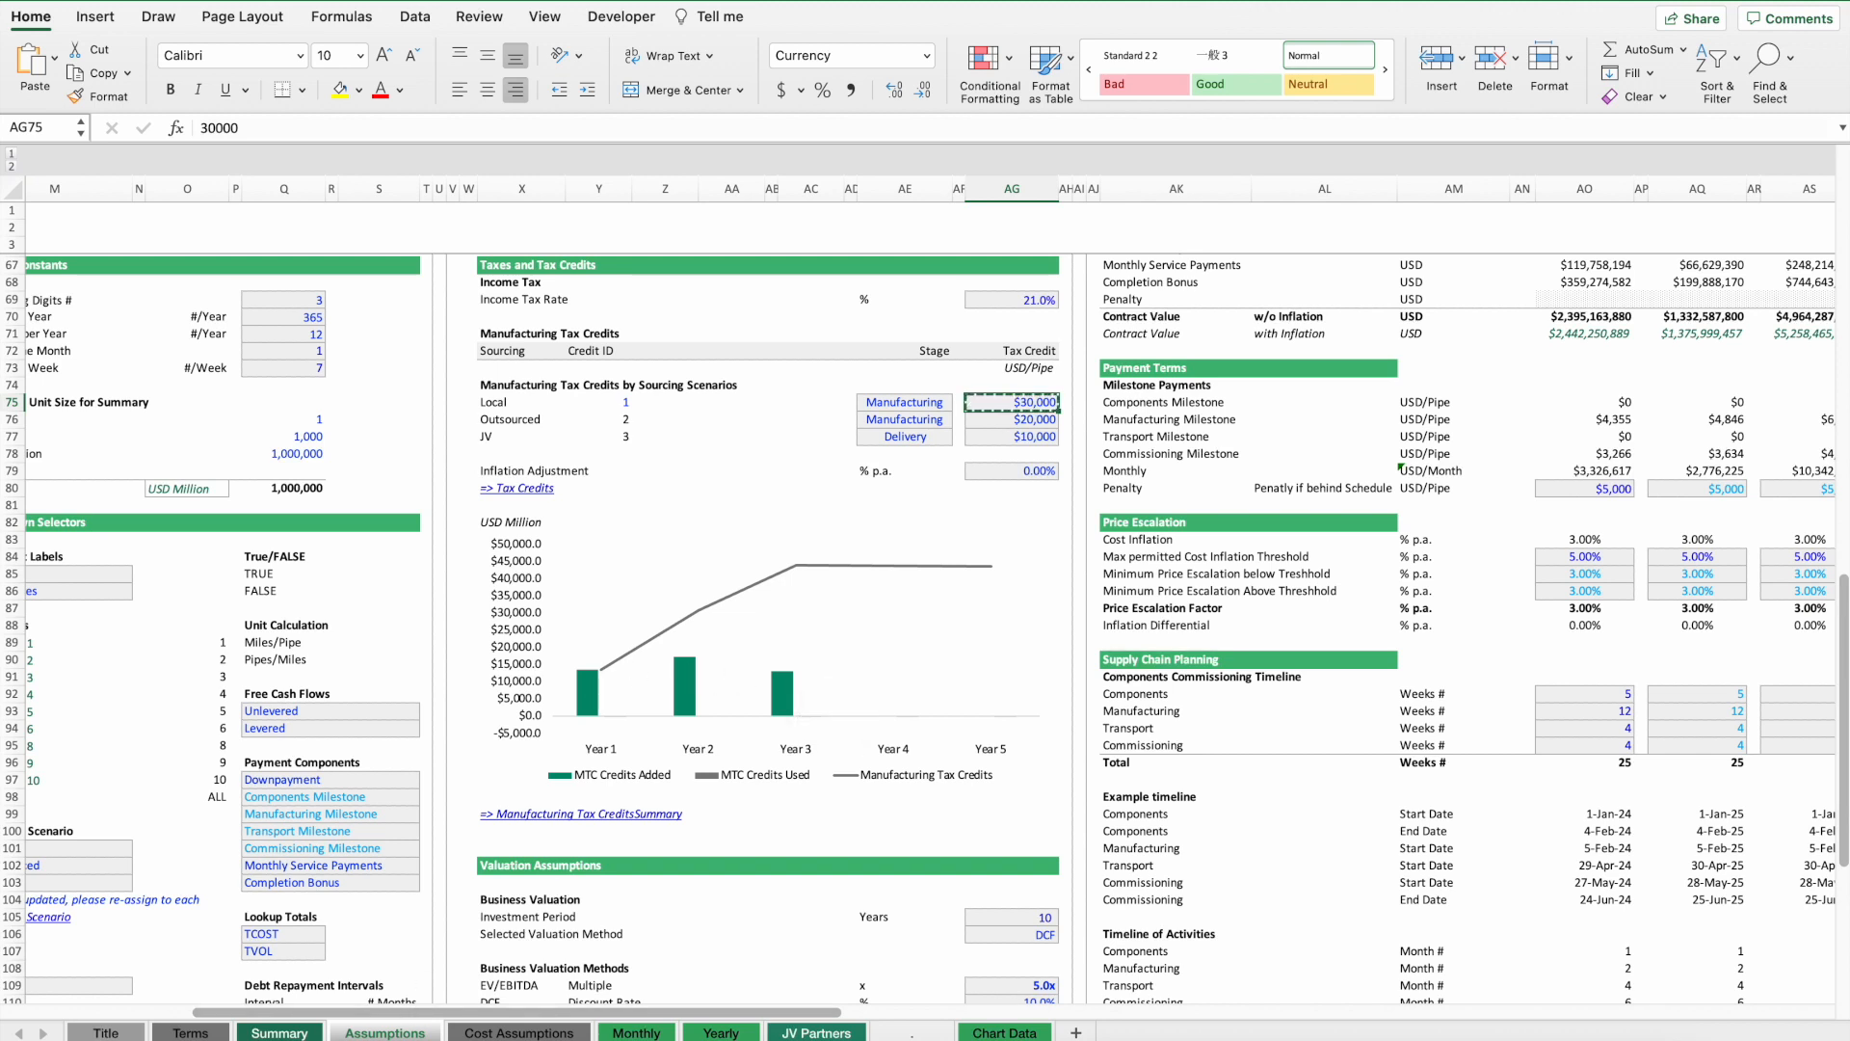
# Review the JV Partners financial metrics at the end of the Summary.
pyautogui.click(279, 1033)
pyautogui.scroll(-12, 873, 573)
pyautogui.scroll(4, 873, 573)
pyautogui.scroll(1, 873, 574)
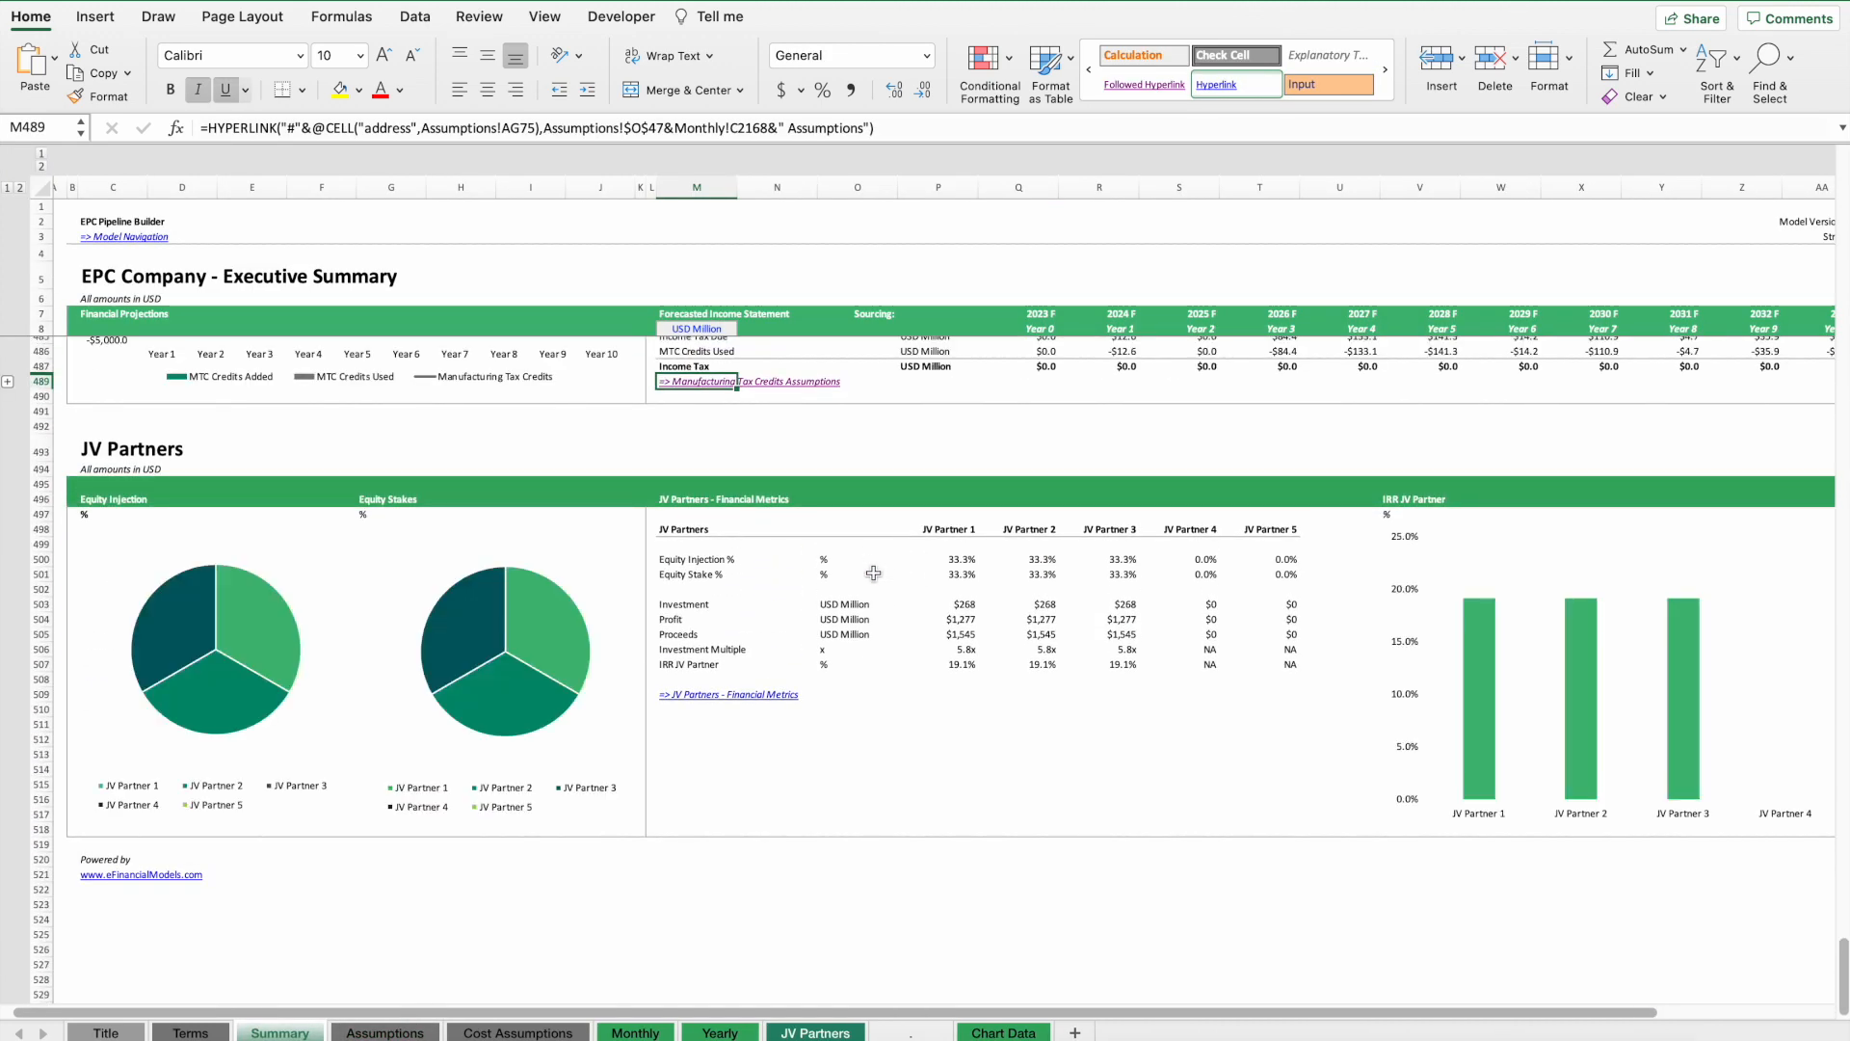
# Return to the Assumptions sheet and browse up to its model navigation section.
pyautogui.click(409, 1030)
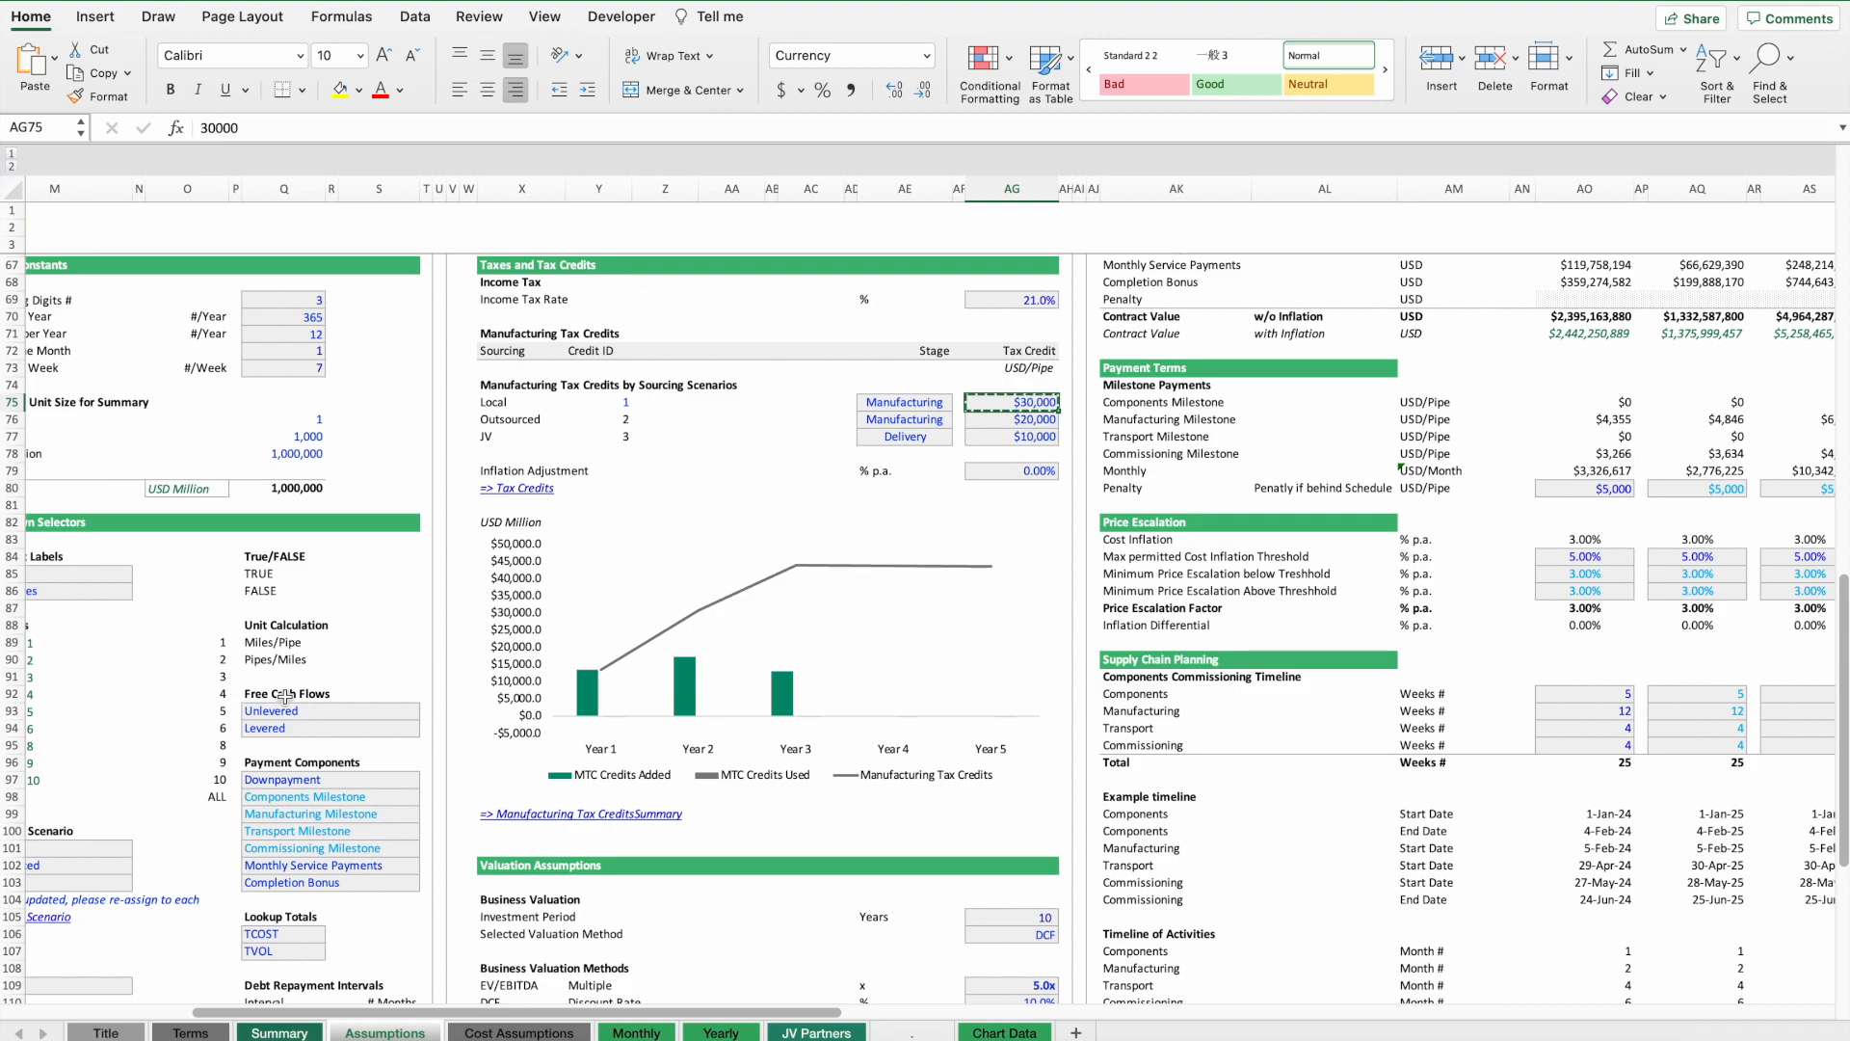
pyautogui.hscroll(-10, 284, 695)
pyautogui.scroll(-10, 270, 684)
pyautogui.scroll(20, 260, 675)
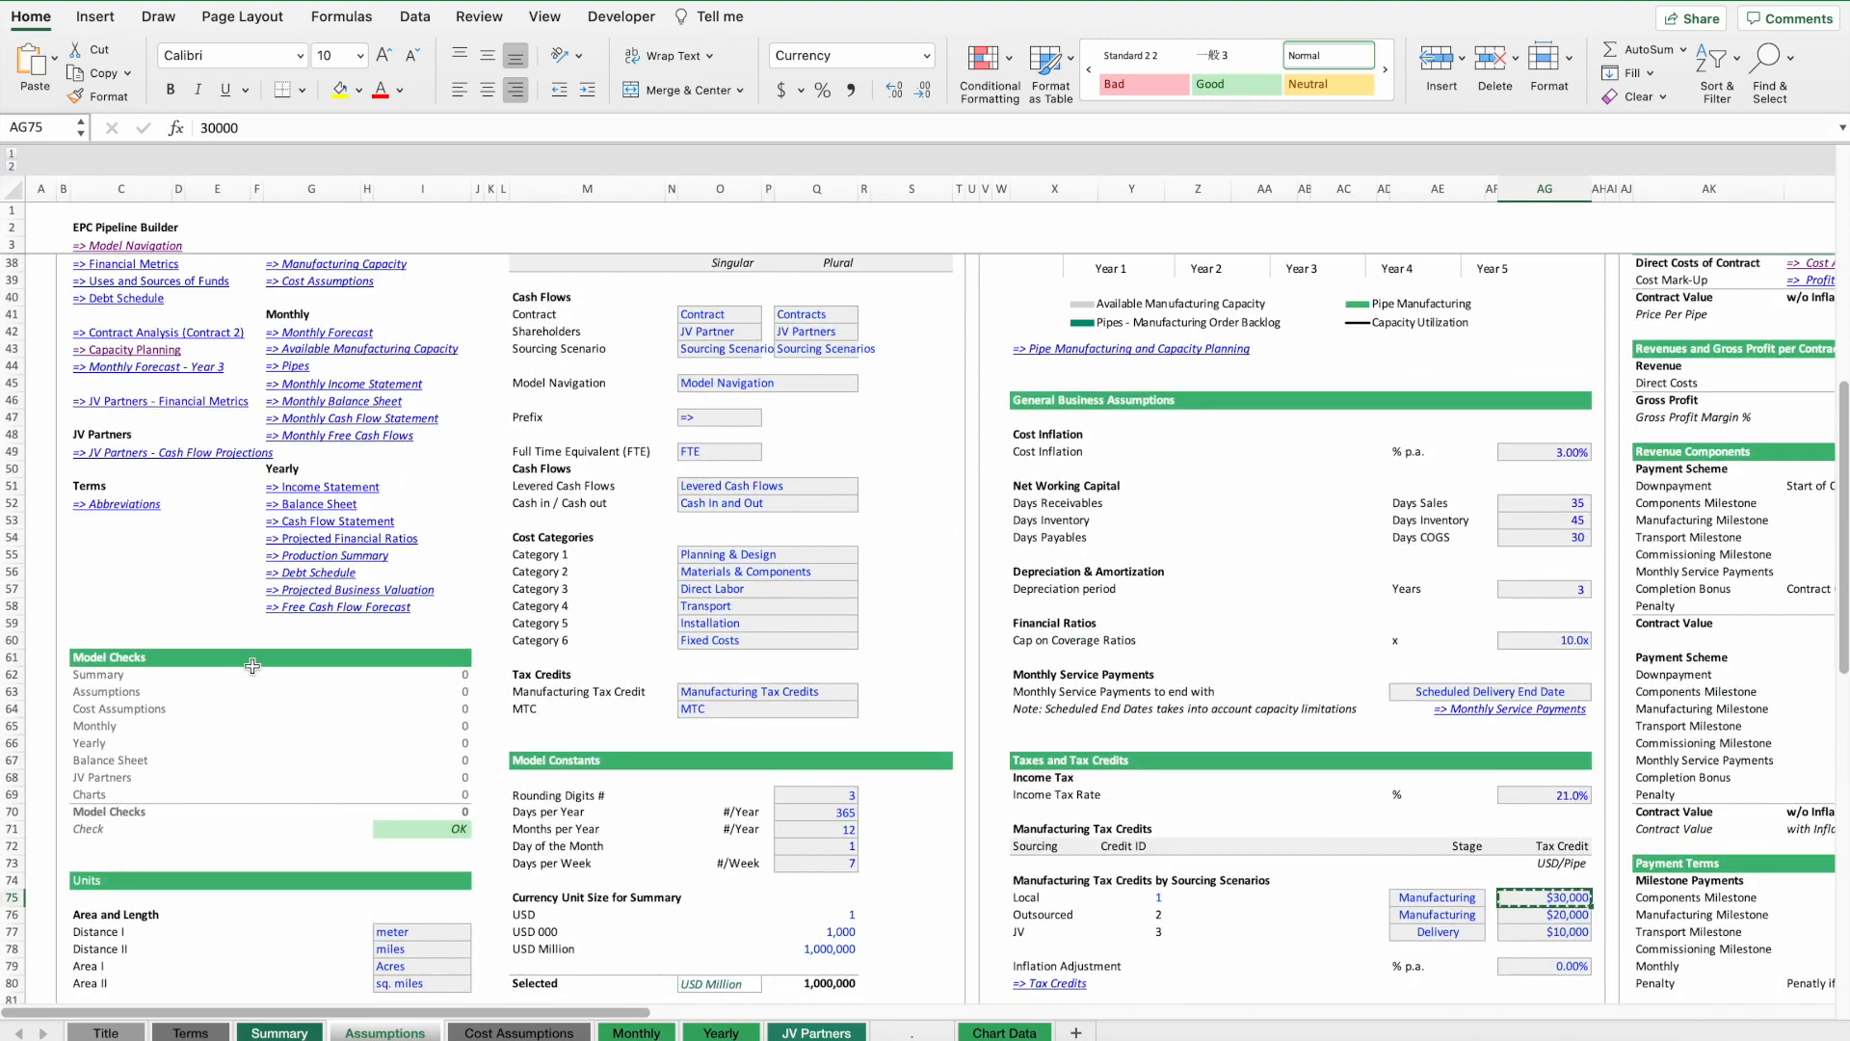
pyautogui.scroll(18, 223, 397)
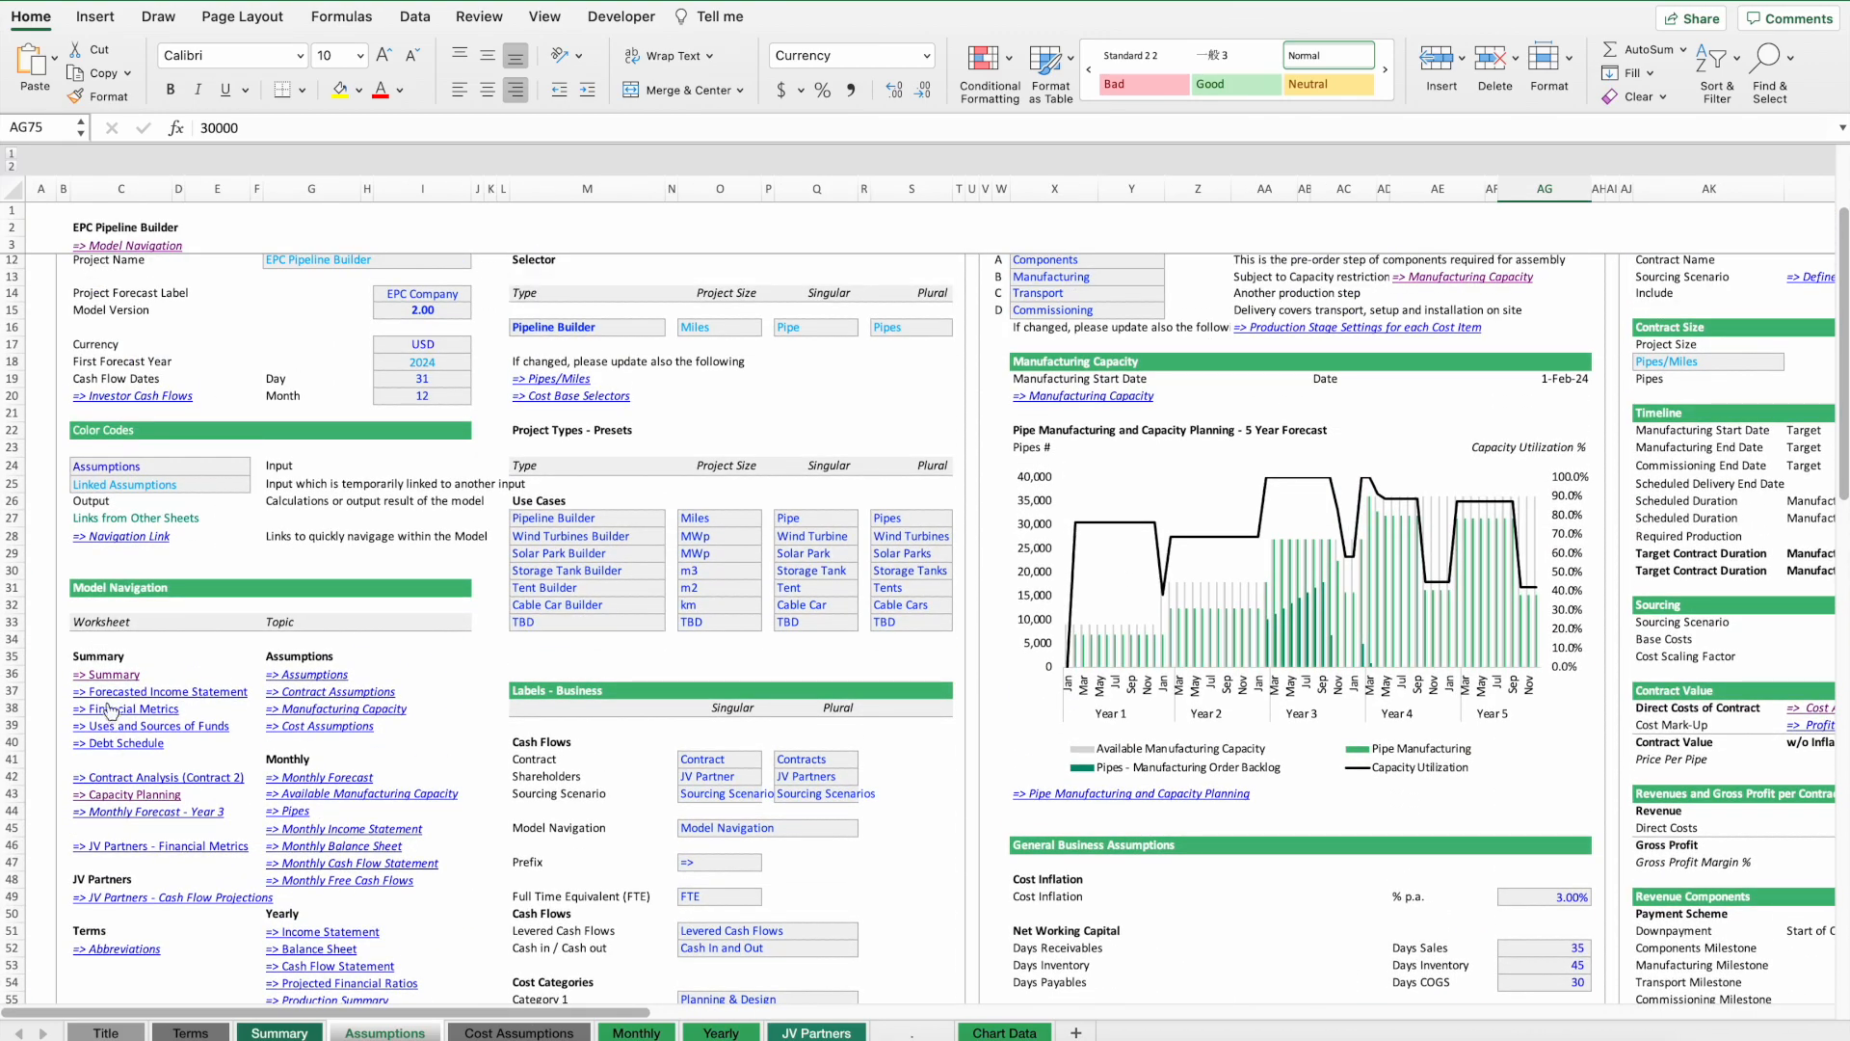
# Review the JV Partners equity funding and equity stake assumptions on the Assumptions sheet.
pyautogui.scroll(-5, 271, 516)
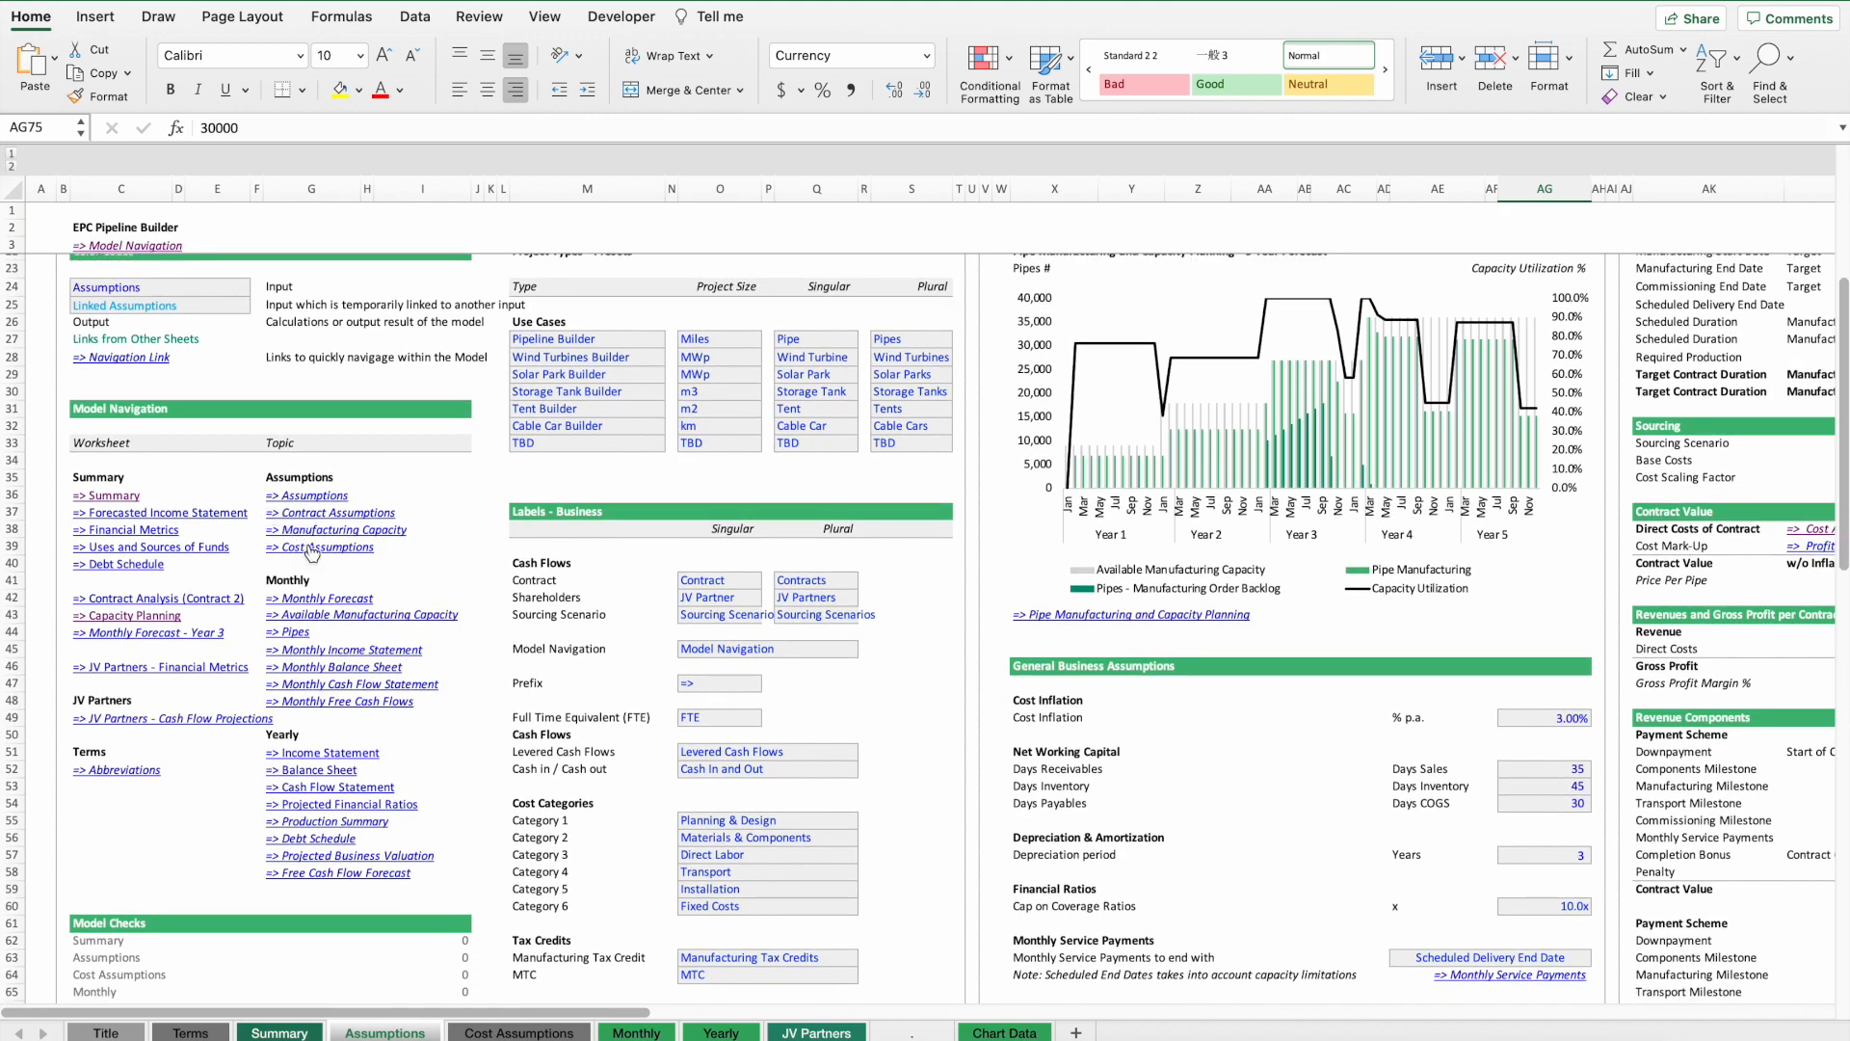
pyautogui.hscroll(20, 1056, 734)
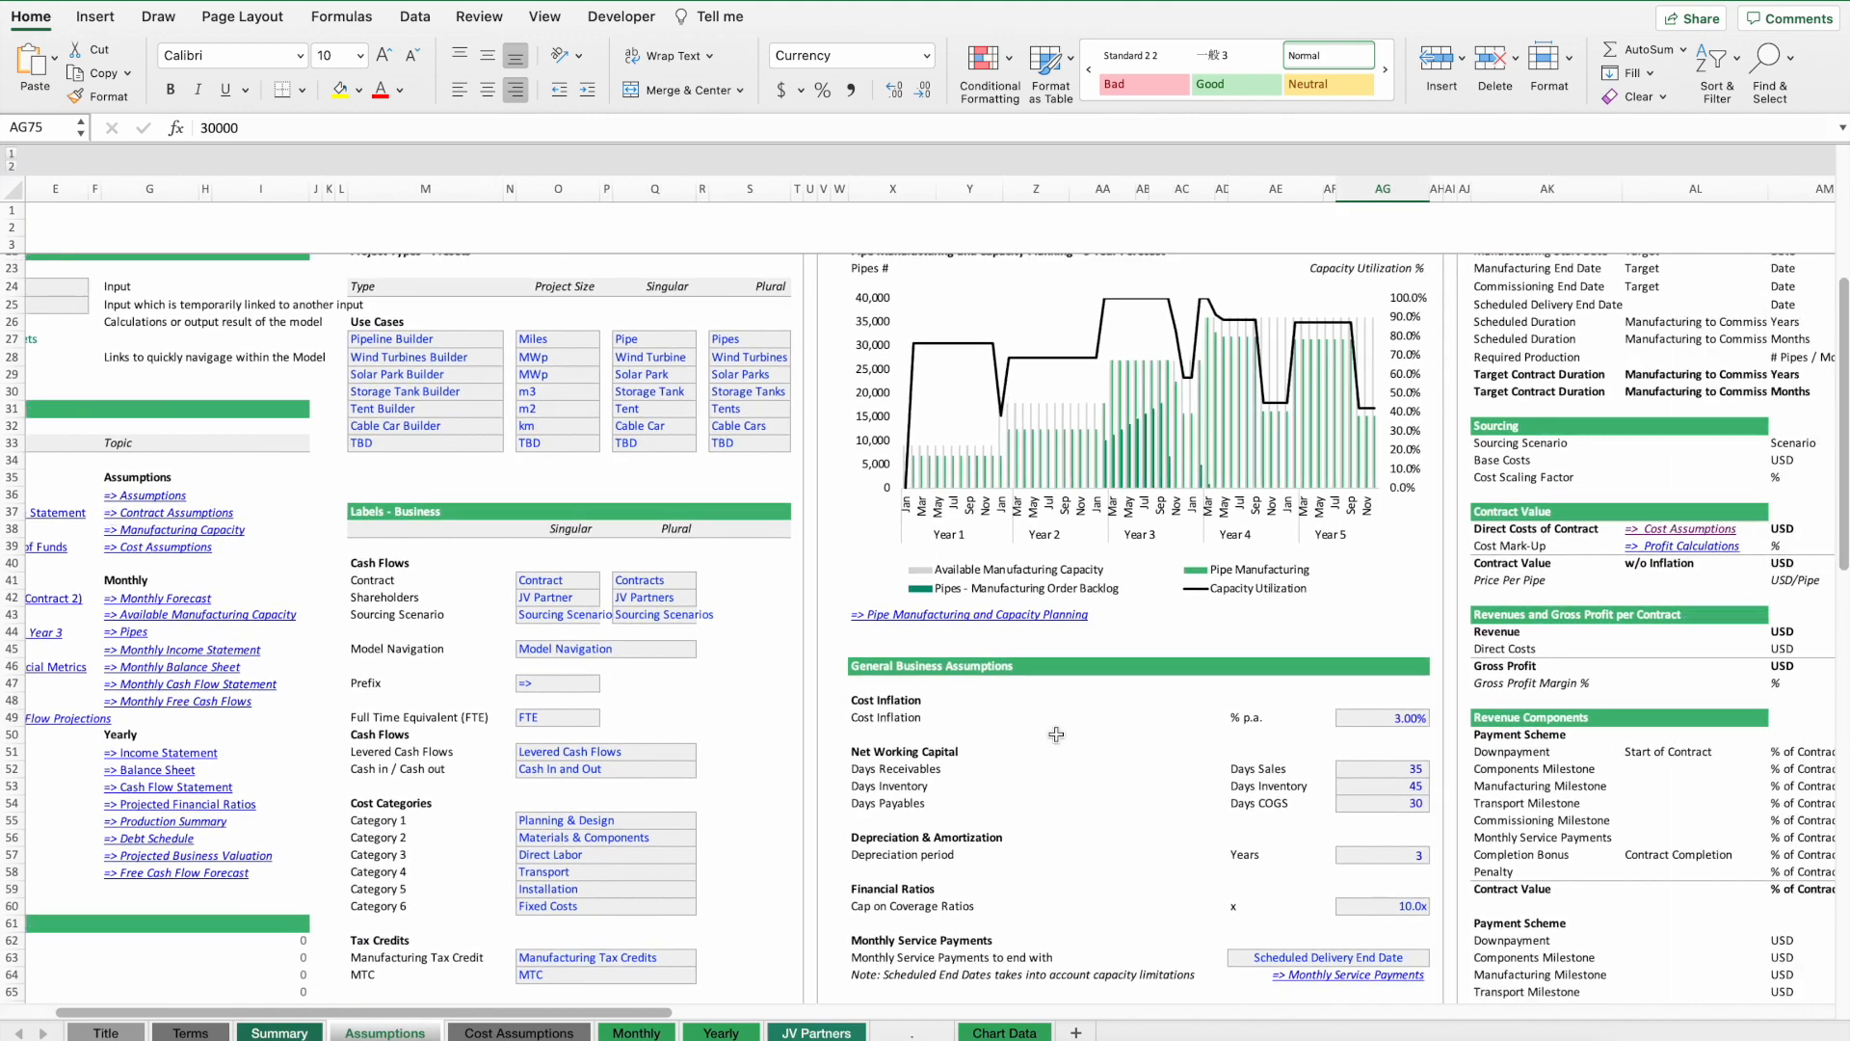
pyautogui.hscroll(-2, 1056, 735)
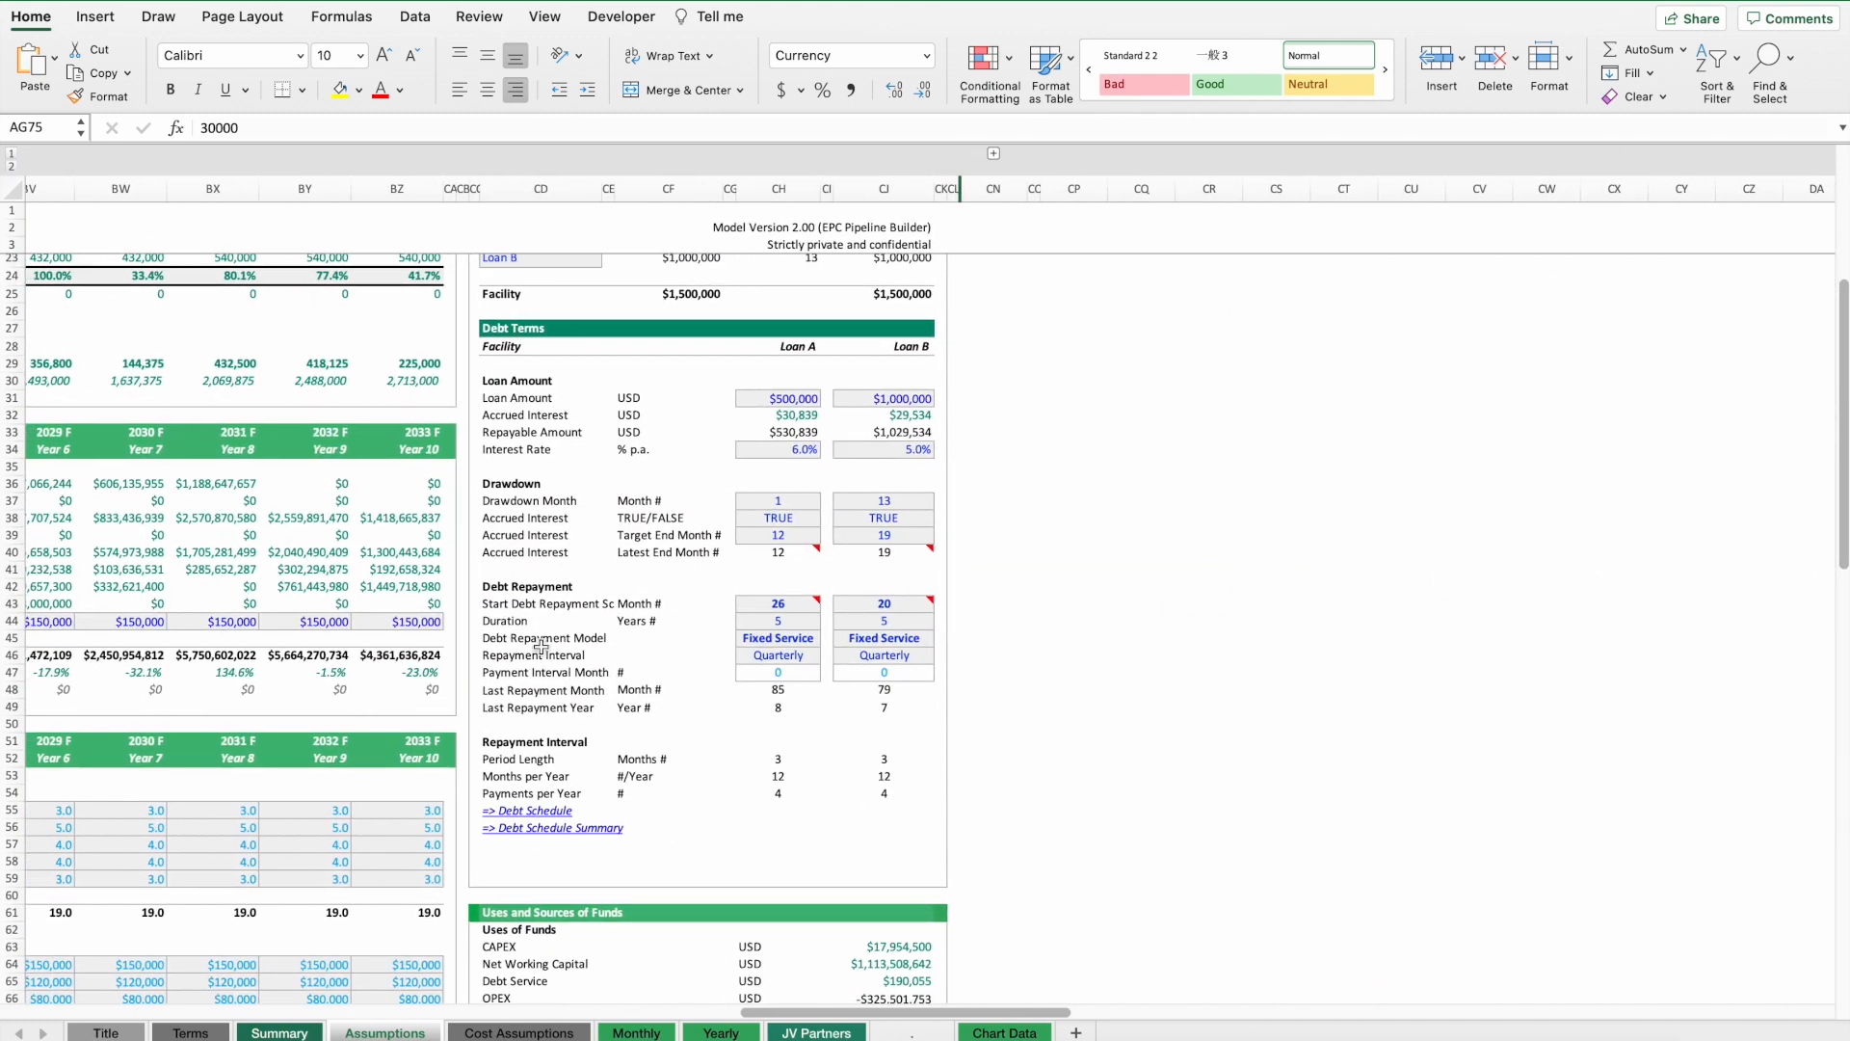
pyautogui.scroll(-15, 636, 716)
pyautogui.scroll(-5, 636, 716)
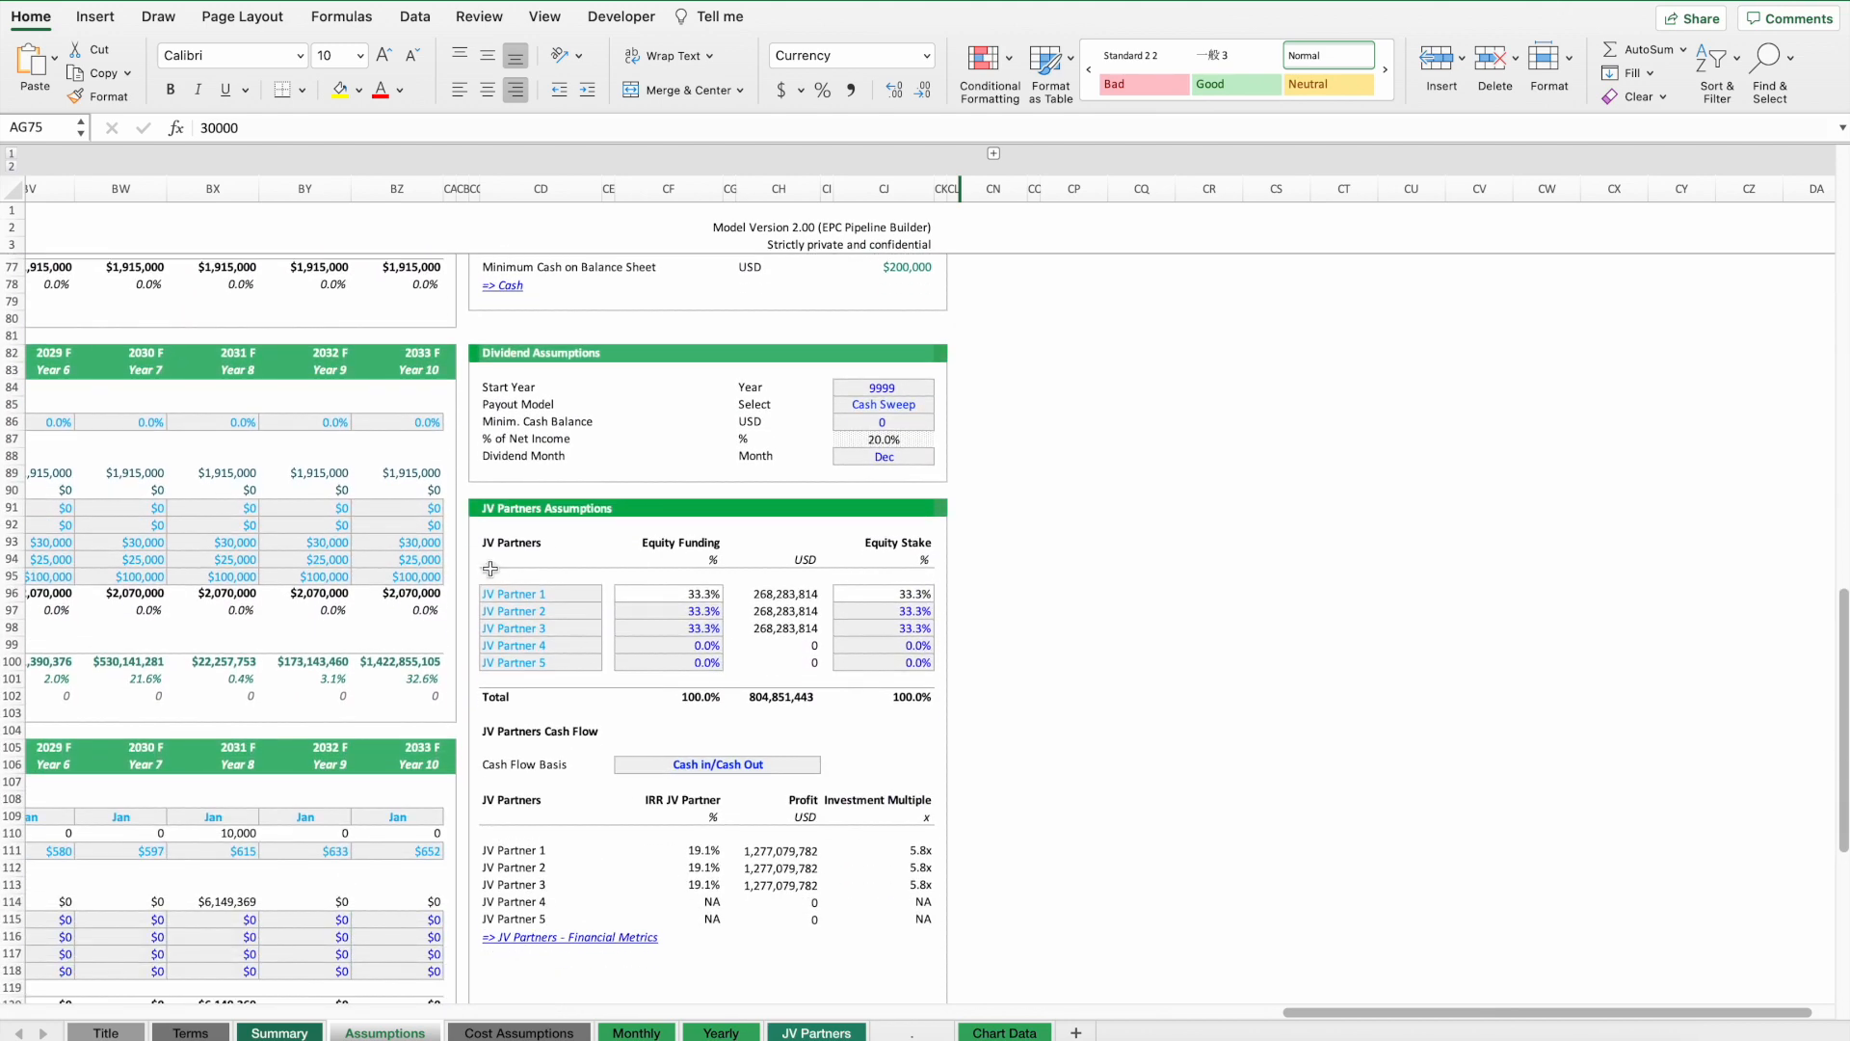
pyautogui.click(511, 596)
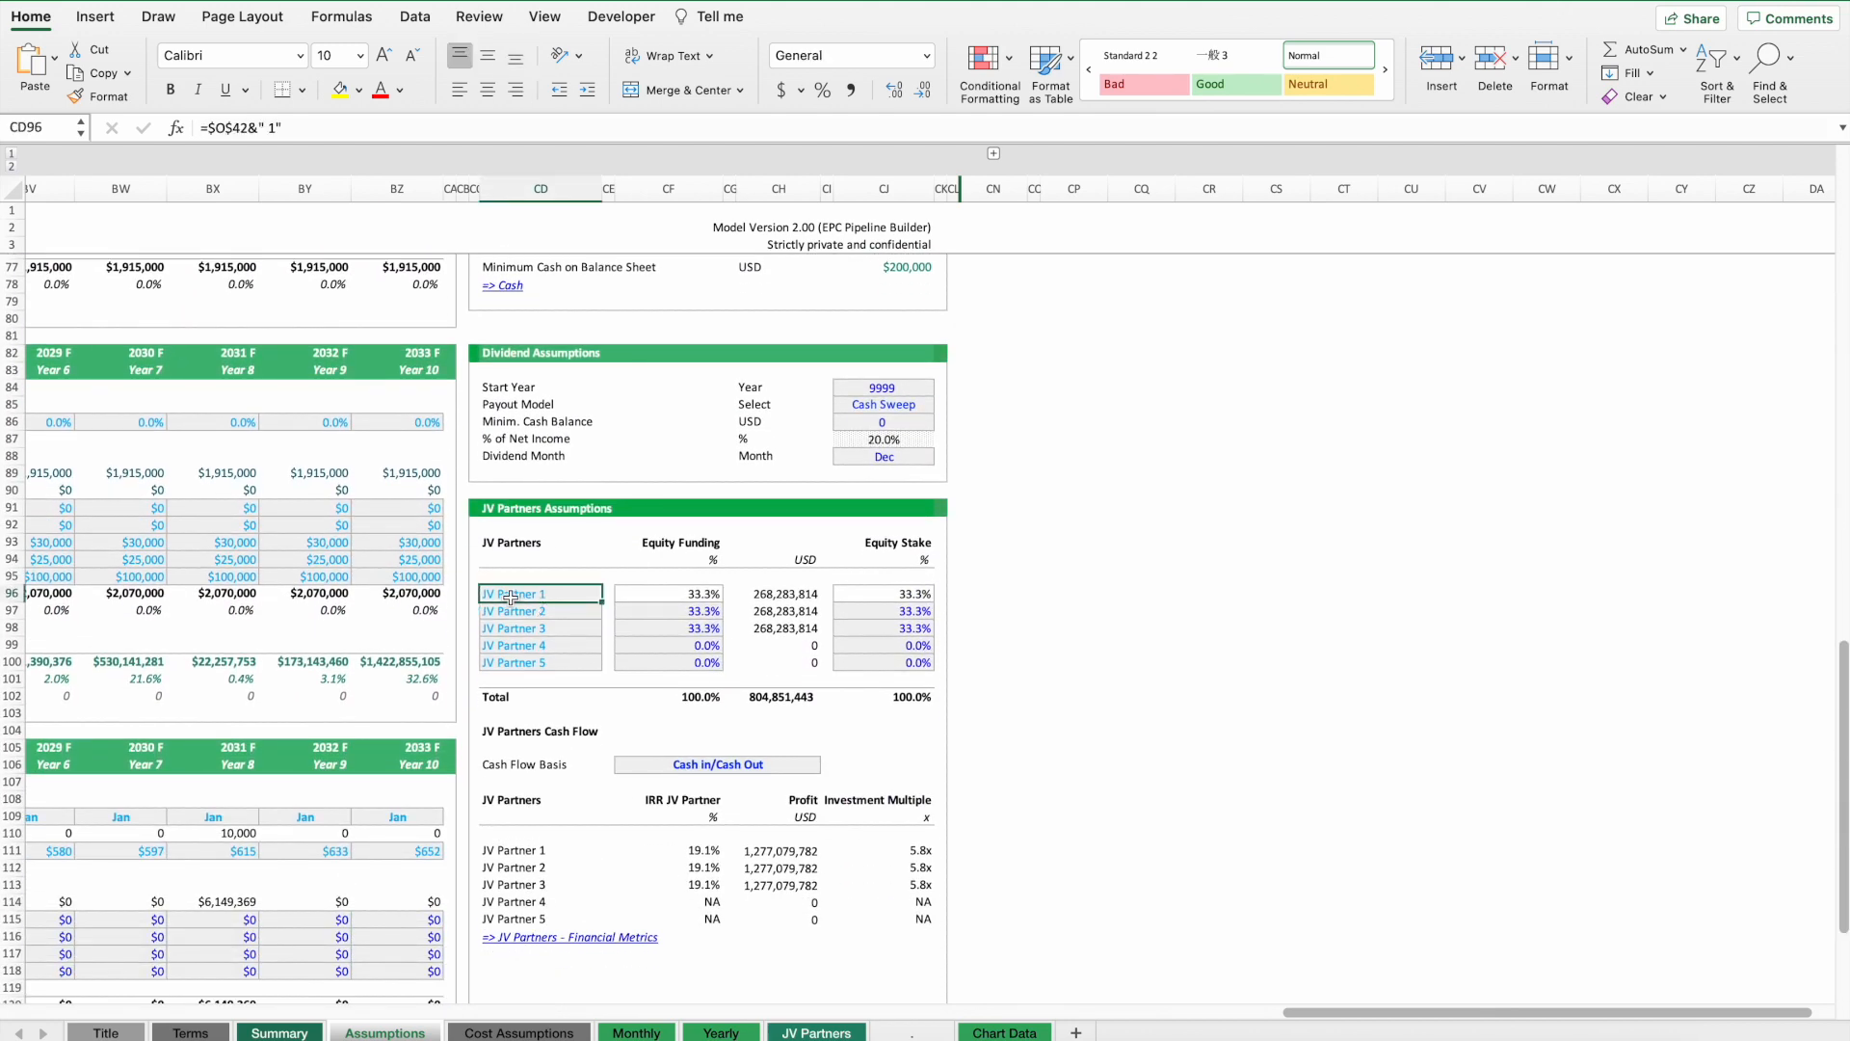
pyautogui.moveTo(511, 597); pyautogui.dragTo(509, 665)
pyautogui.moveTo(686, 611); pyautogui.dragTo(686, 665)
pyautogui.moveTo(913, 611); pyautogui.dragTo(912, 665)
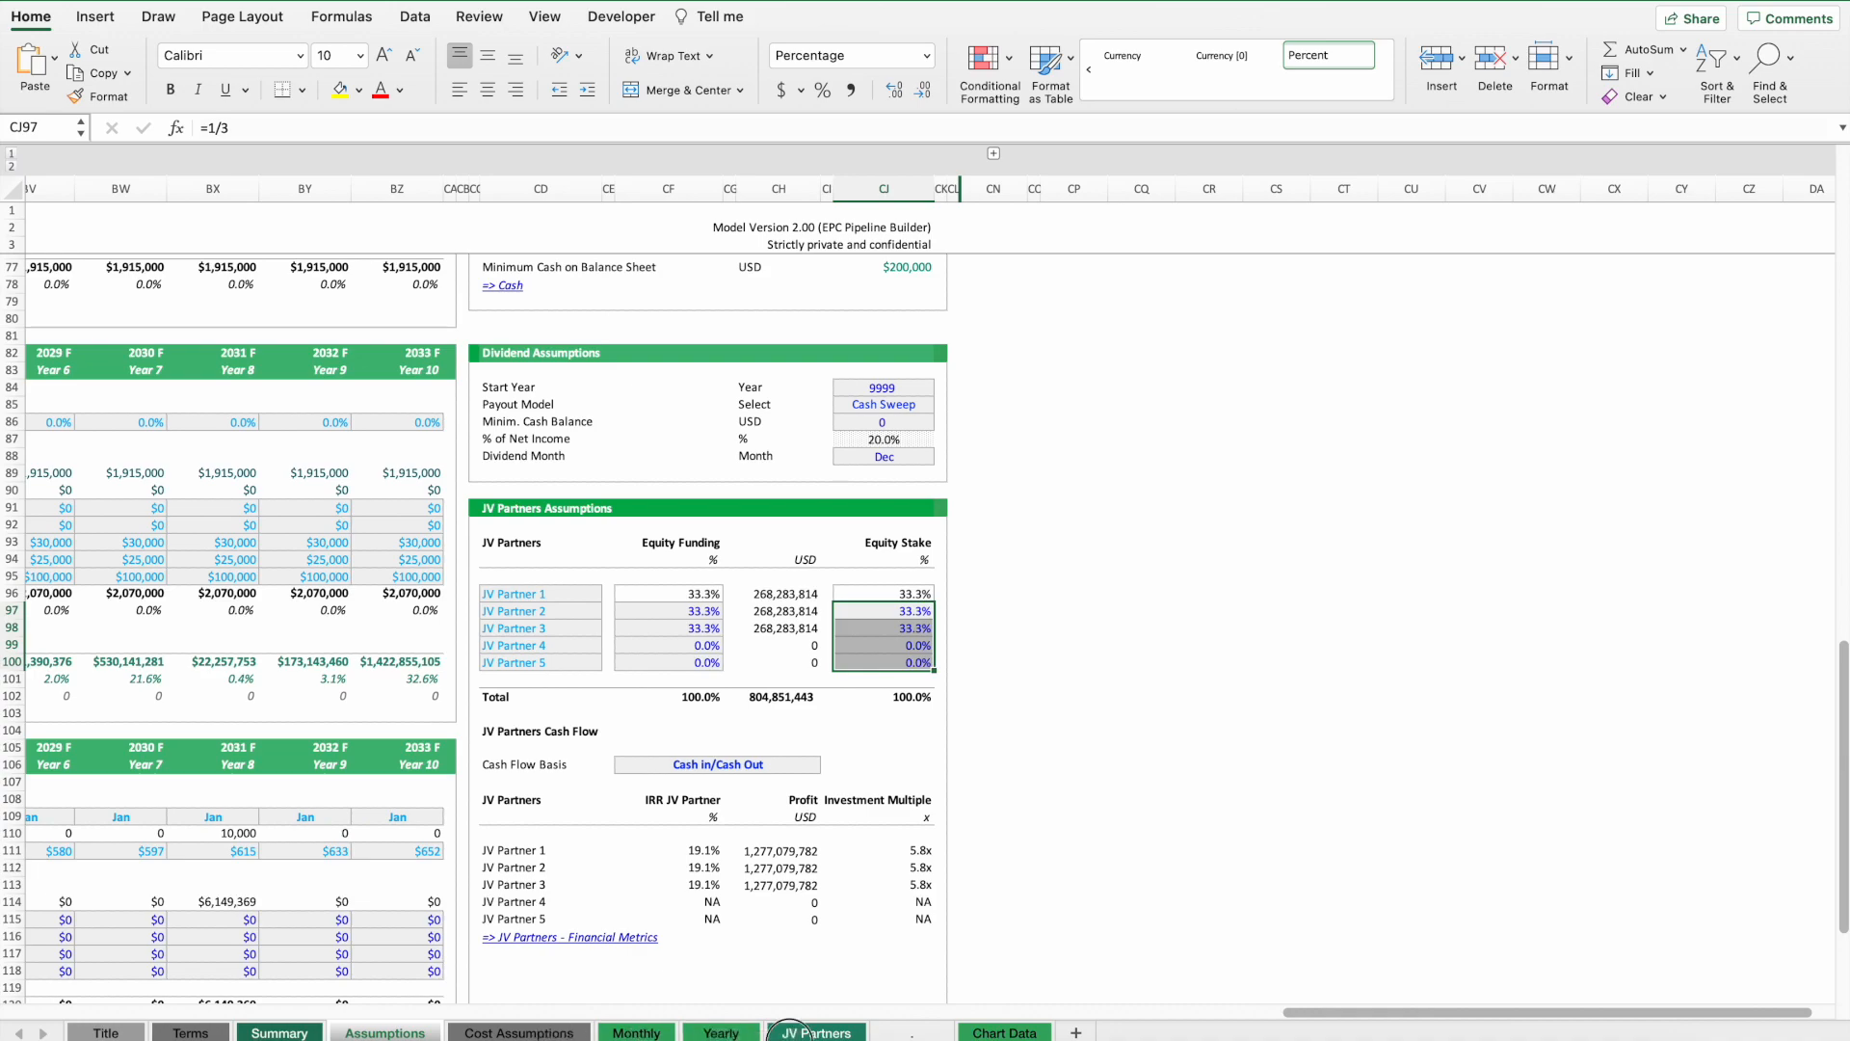
# Inspect the investment and proceeds formulas for JV Partner 3 in the JV Partners cash flow forecast.
pyautogui.click(809, 1032)
pyautogui.scroll(-10, 533, 718)
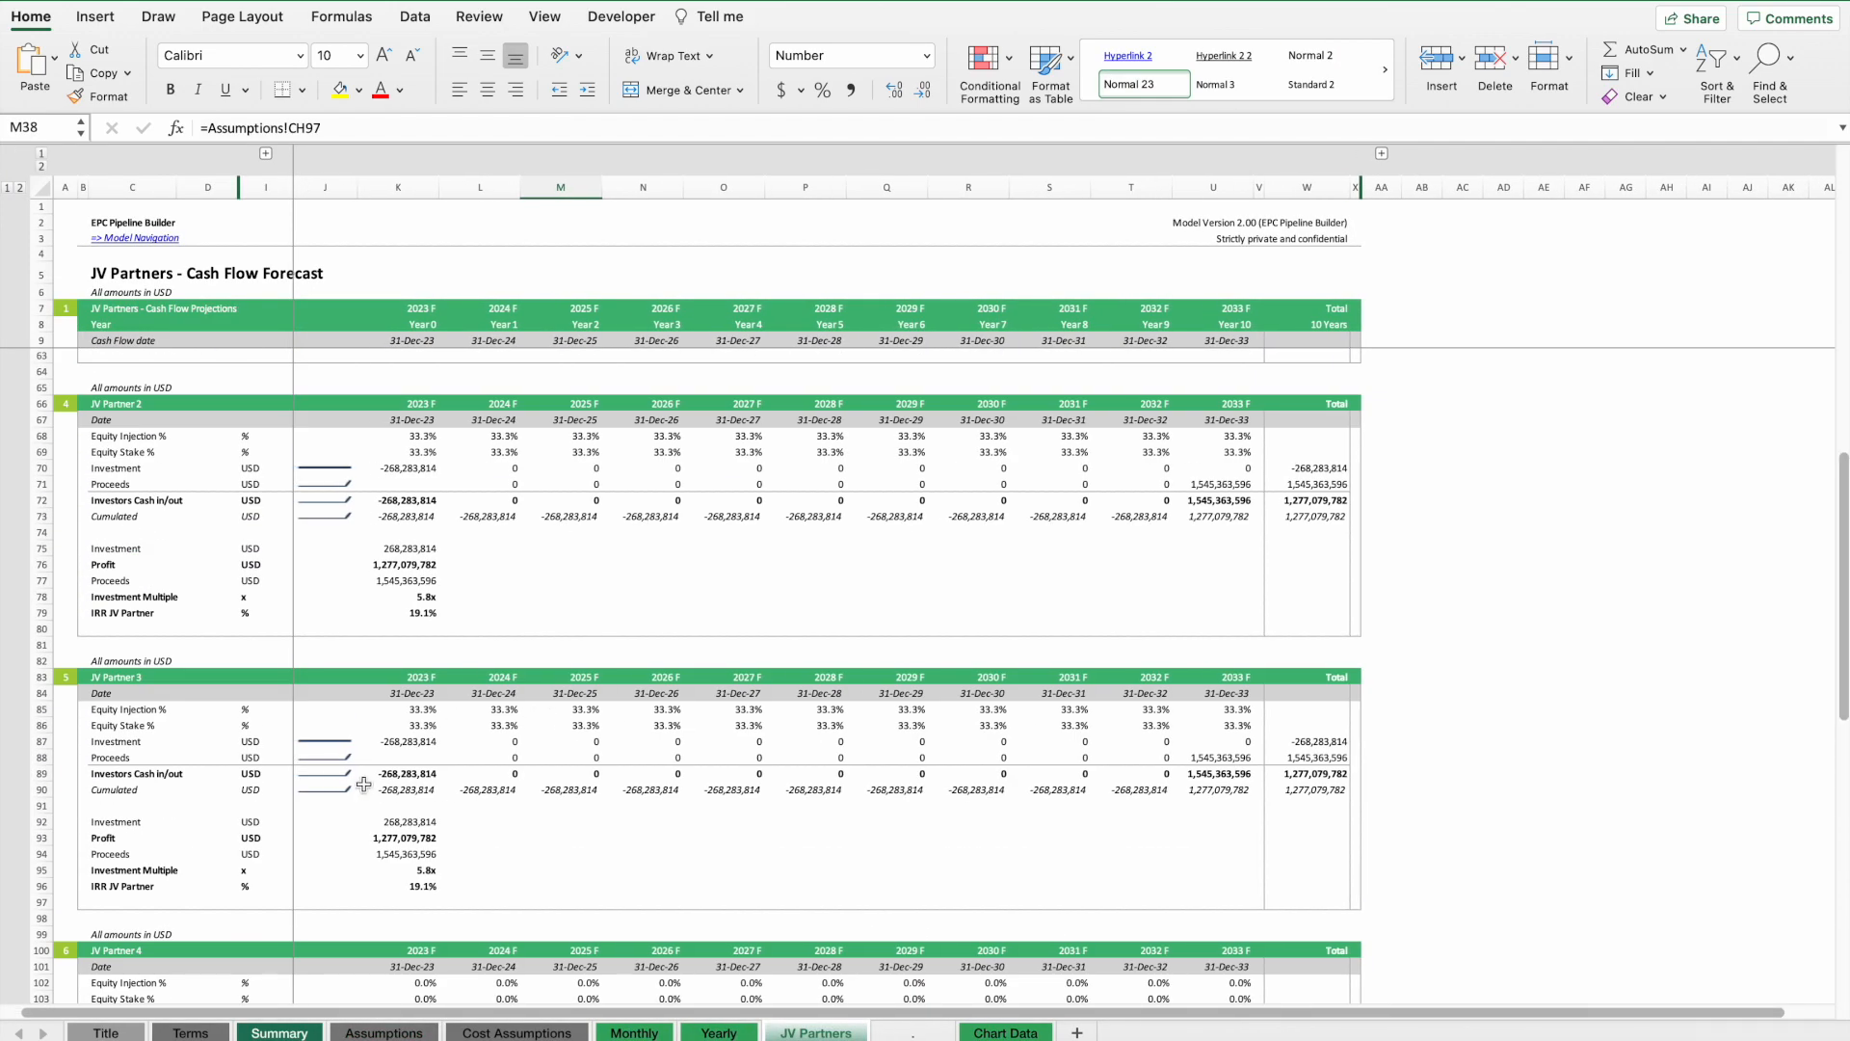
pyautogui.click(398, 741)
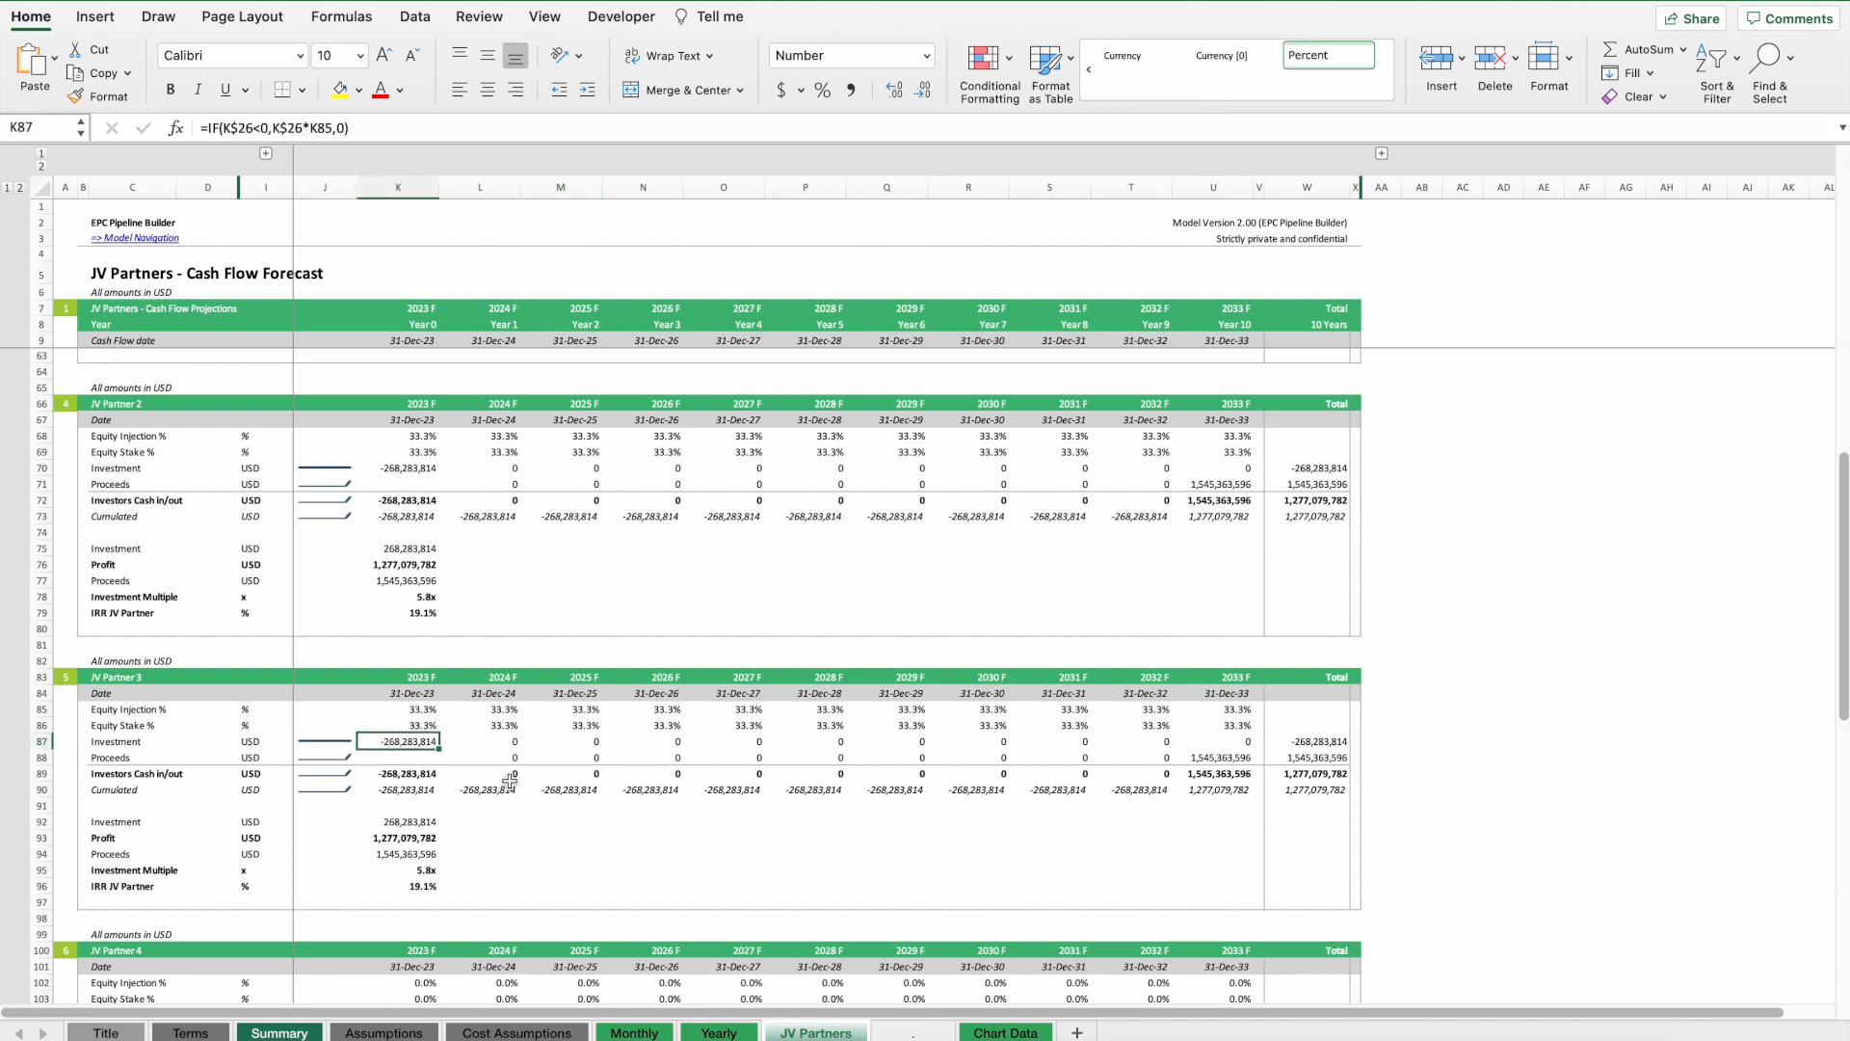
pyautogui.click(1221, 754)
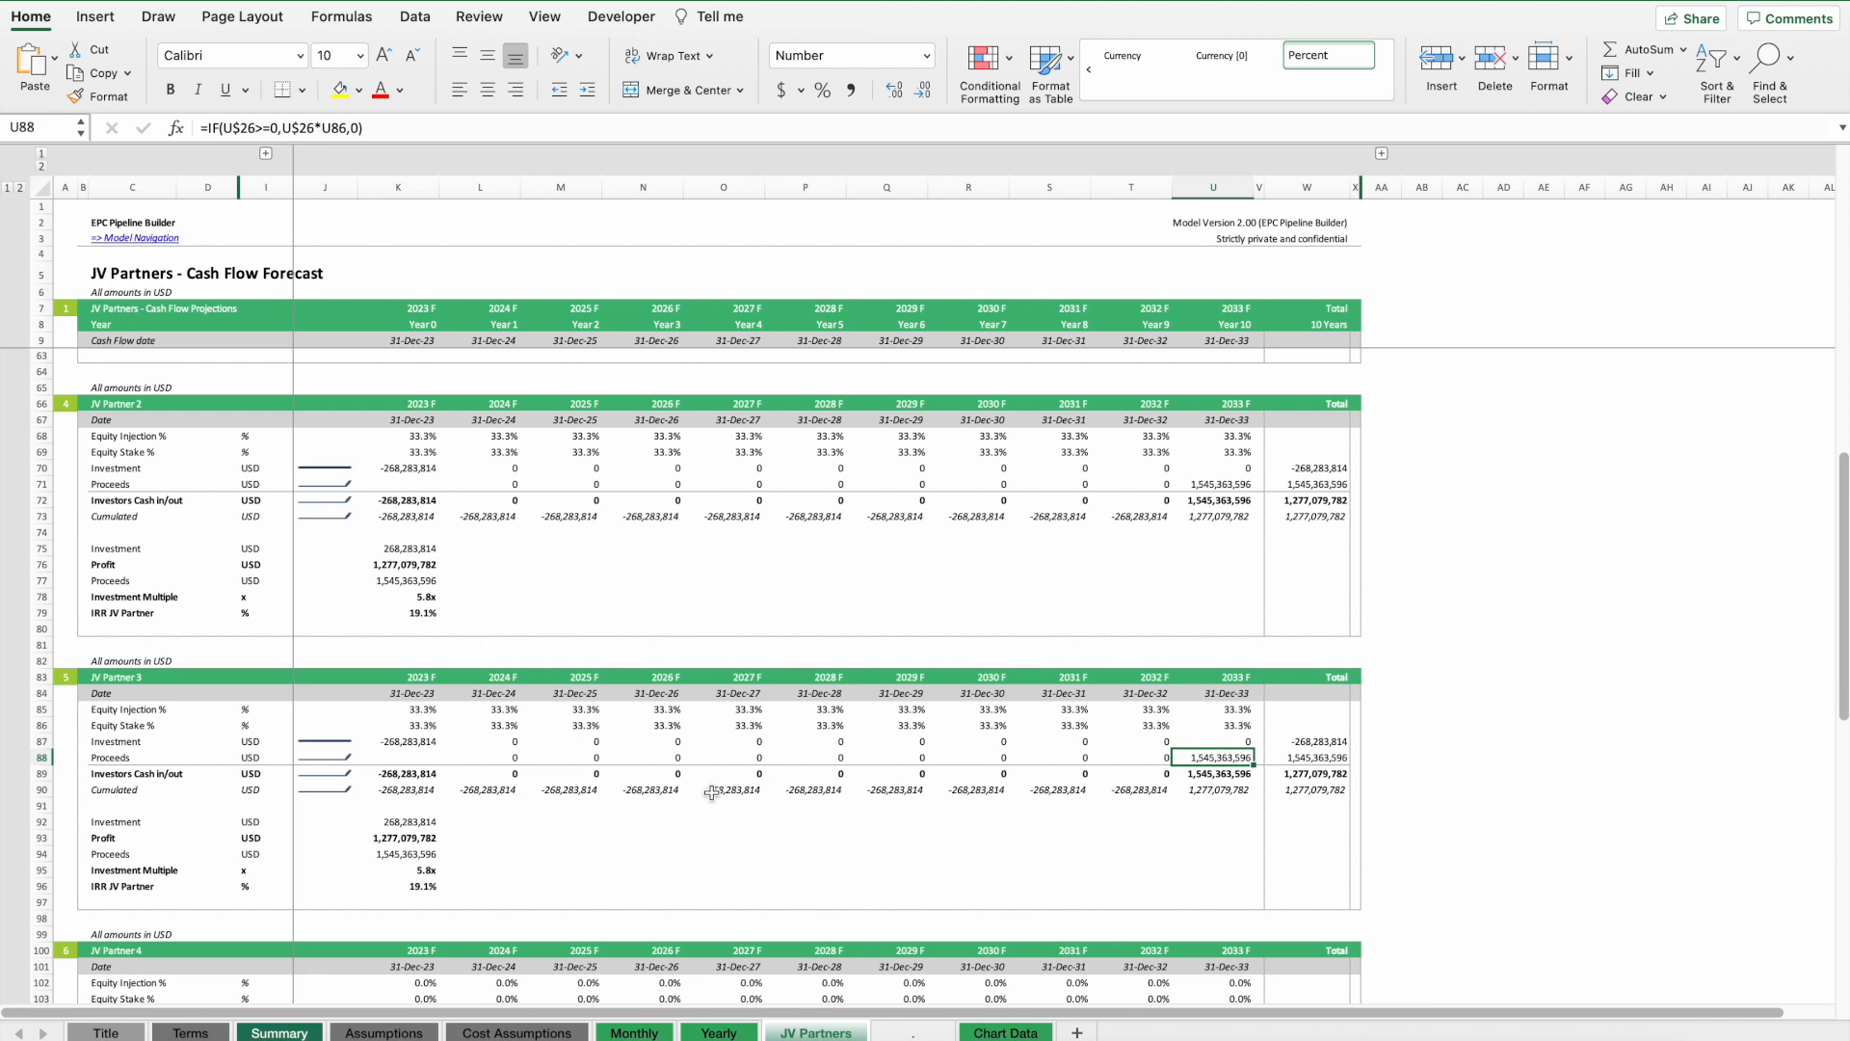
# Examine the JV Partners equity stake row on the Summary sheet and return to the top of the Executive Summary.
pyautogui.click(280, 1032)
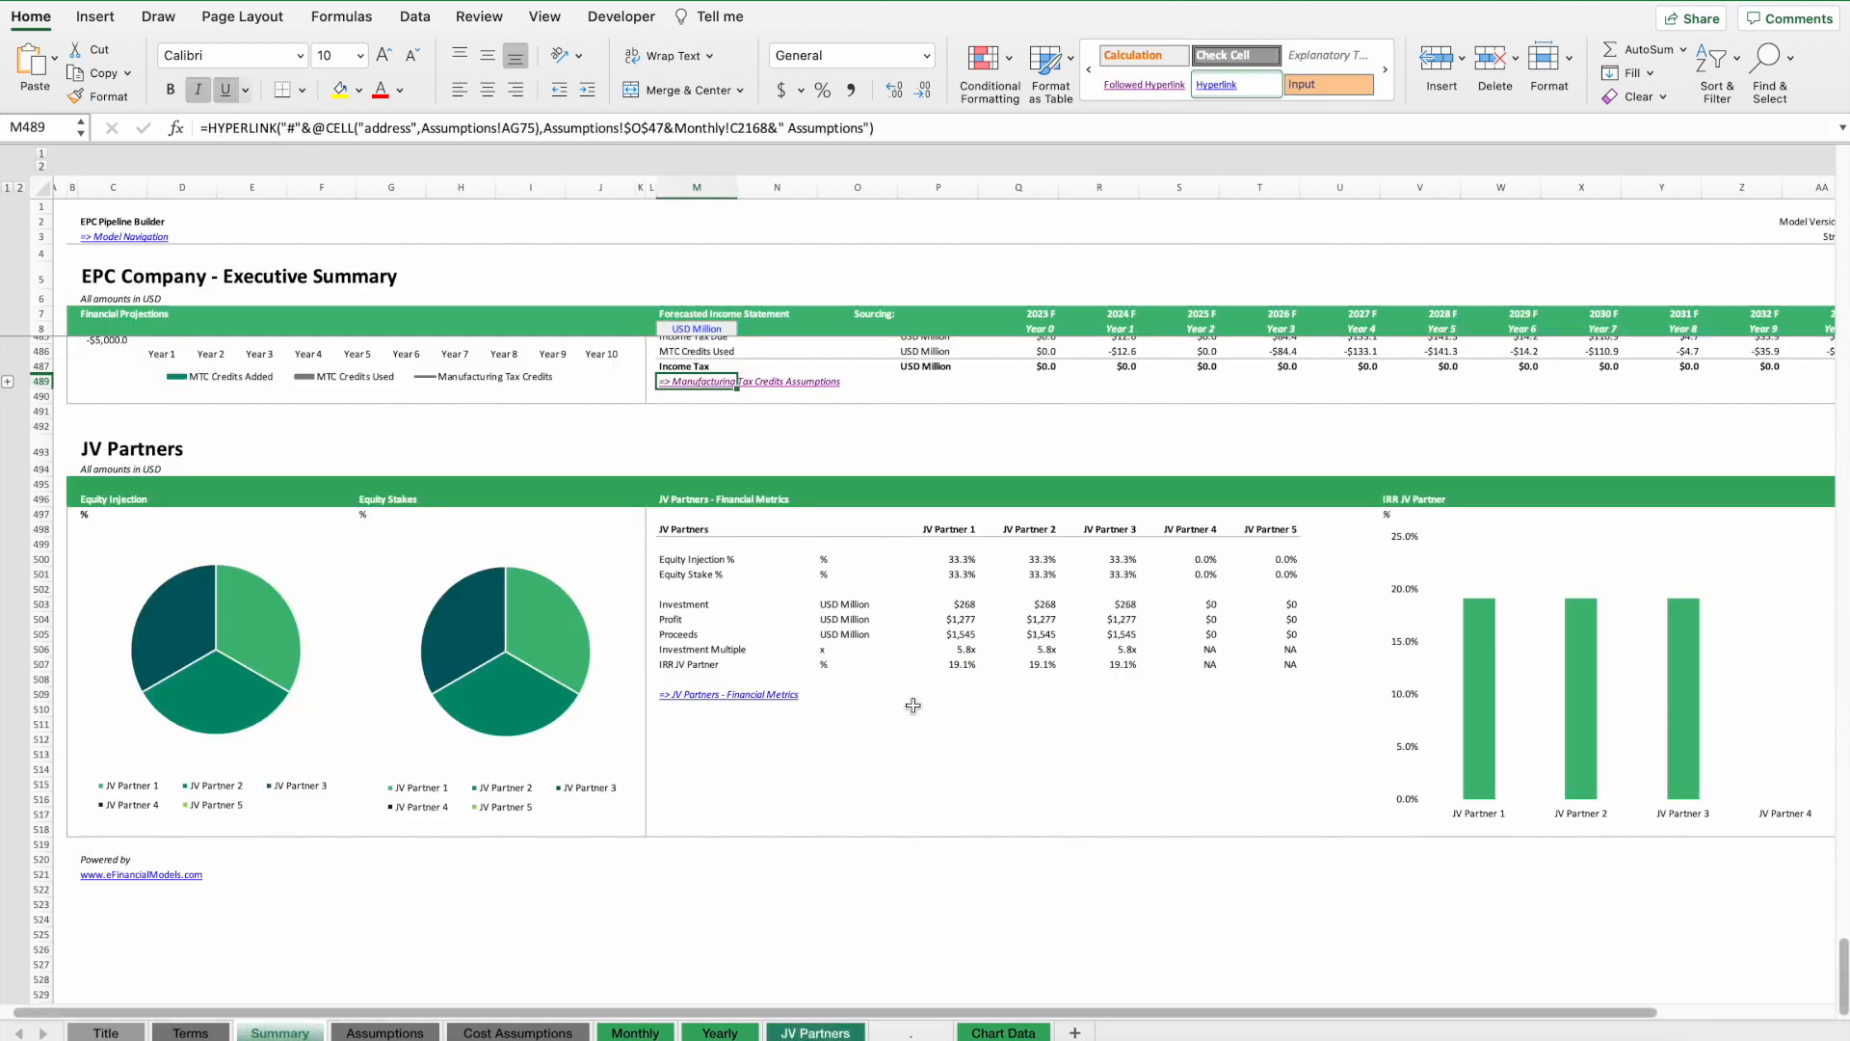
pyautogui.moveTo(940, 575); pyautogui.dragTo(1244, 559)
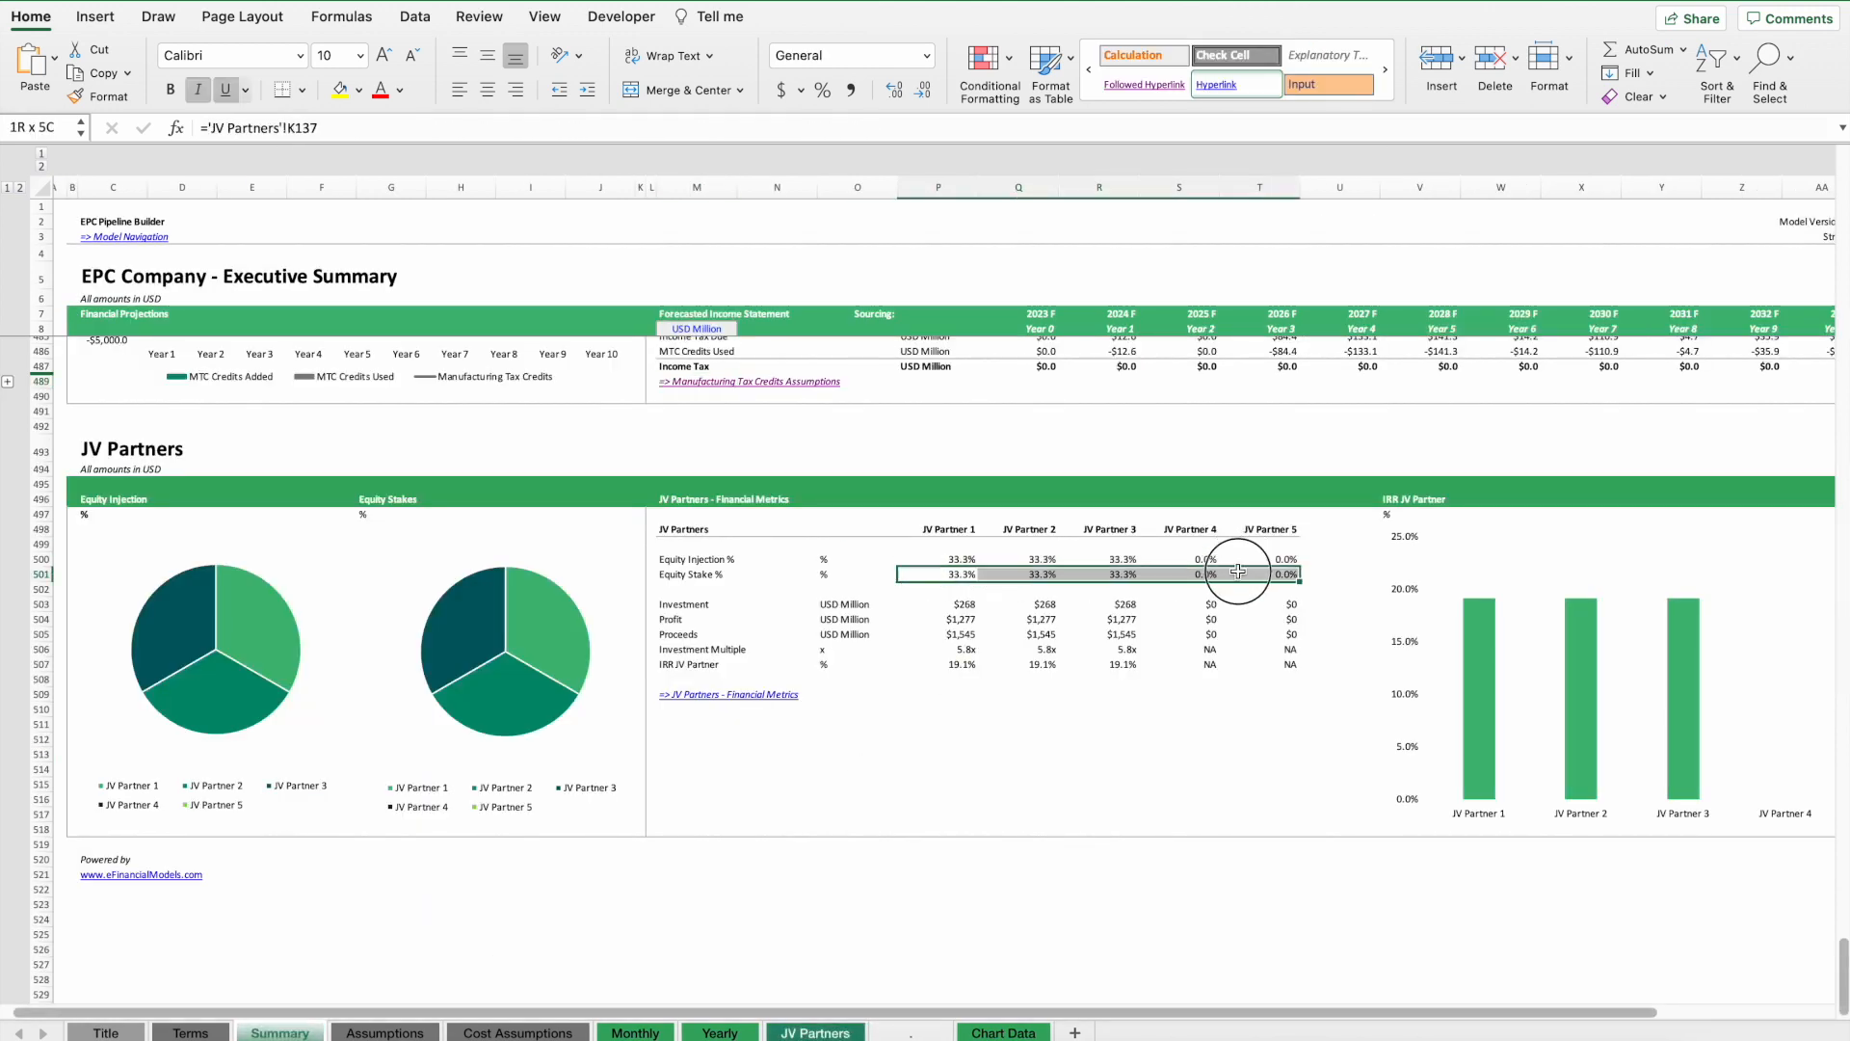
pyautogui.hscroll(3, 1024, 571)
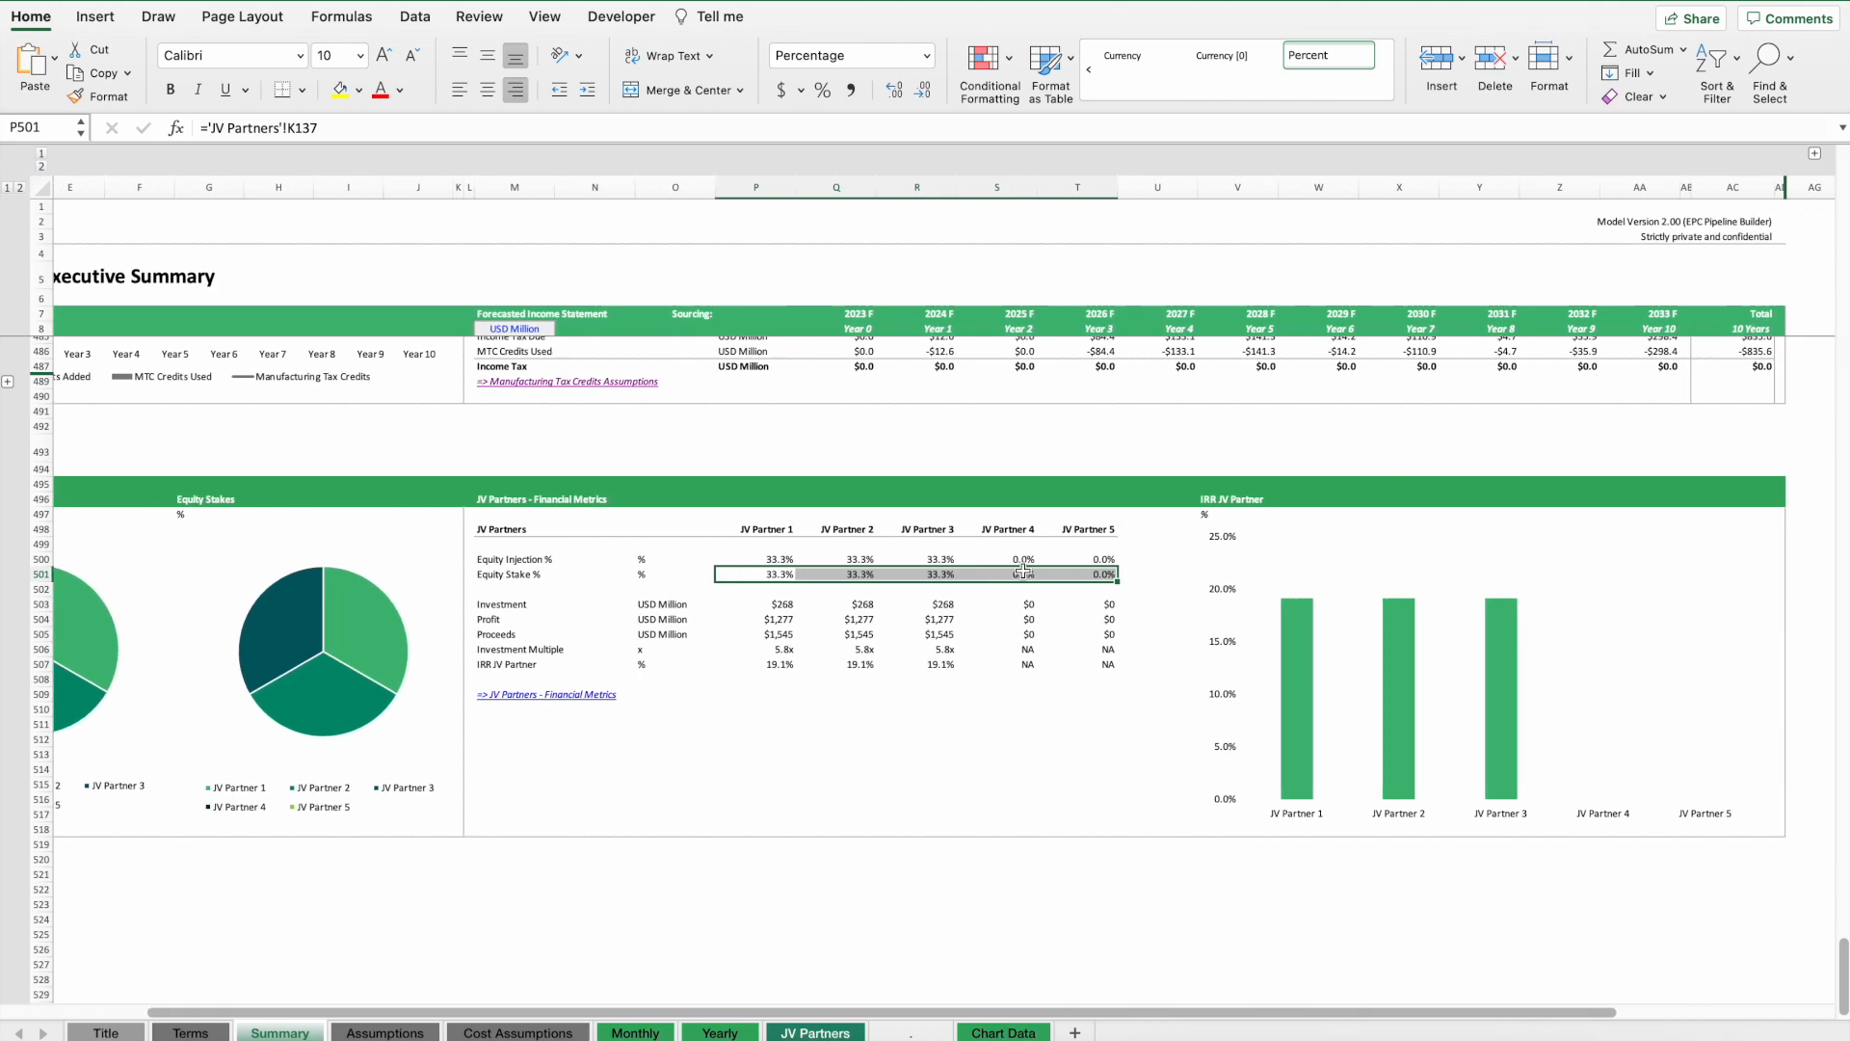
pyautogui.hscroll(-3, 682, 612)
pyautogui.hscroll(1, 764, 570)
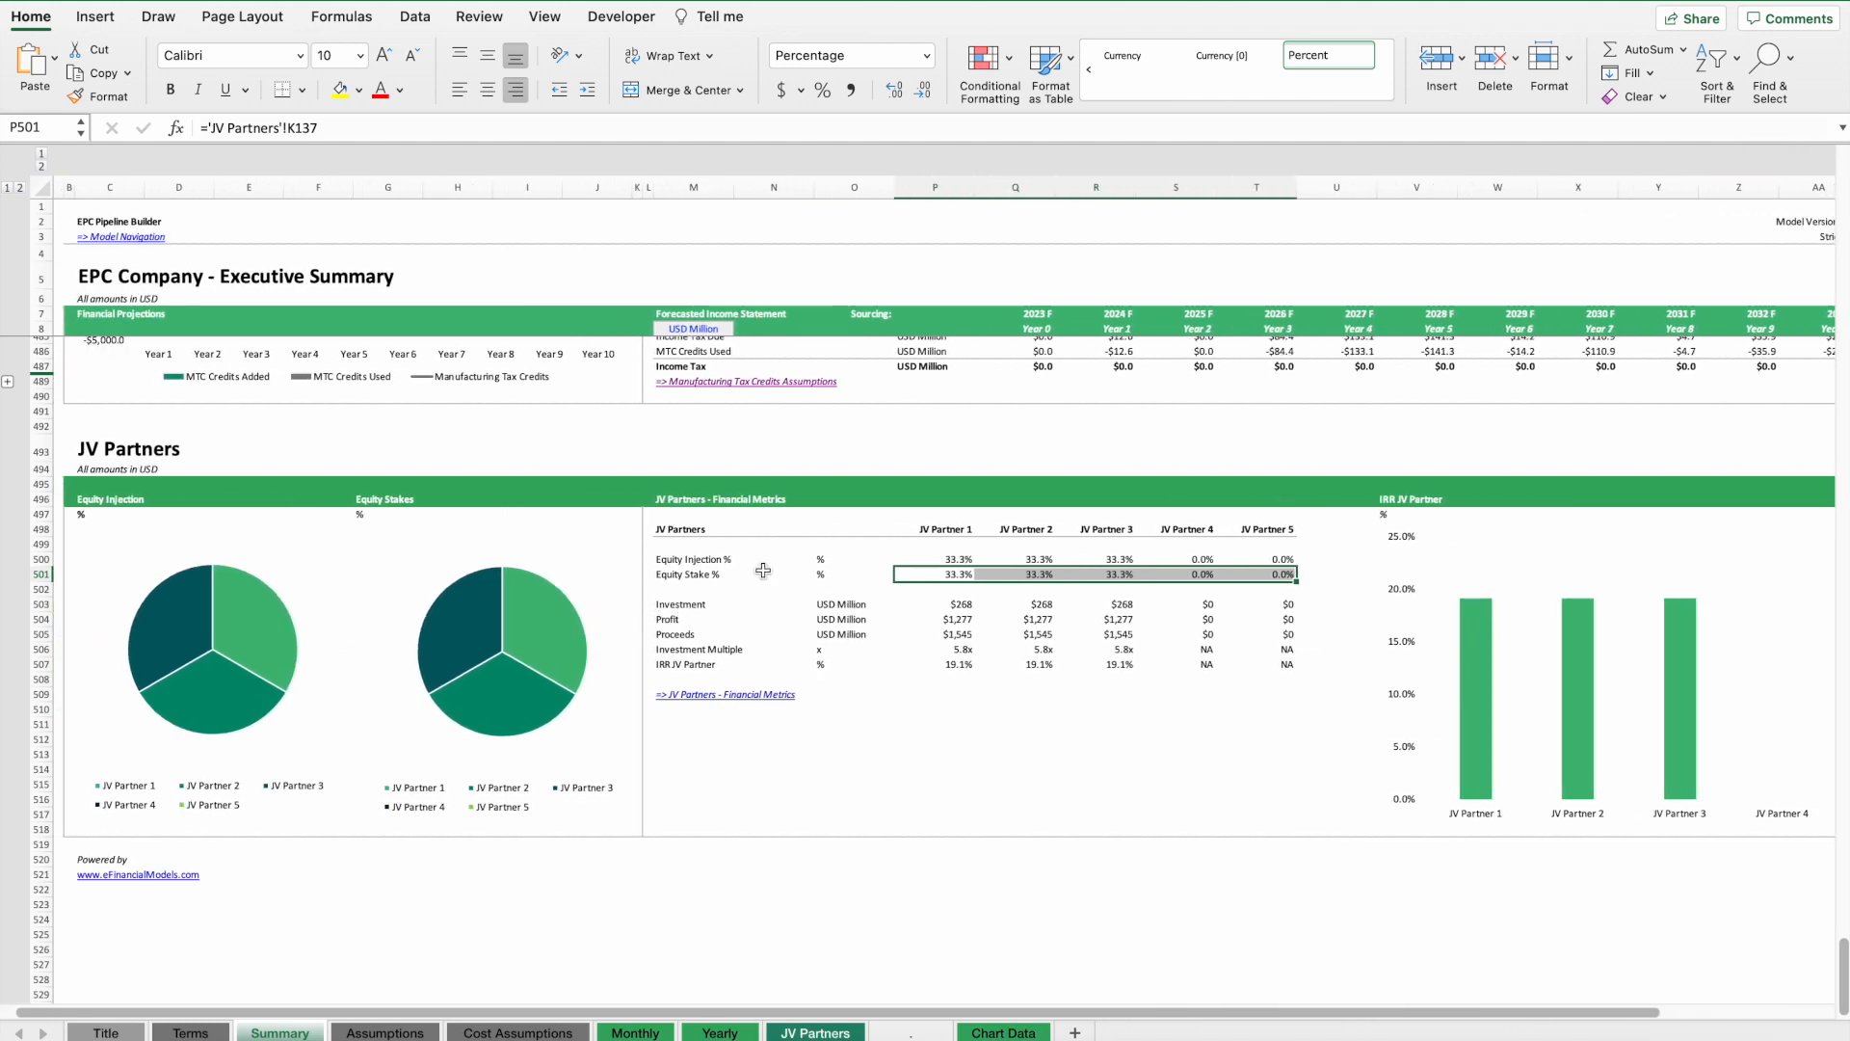
pyautogui.scroll(20, 850, 461)
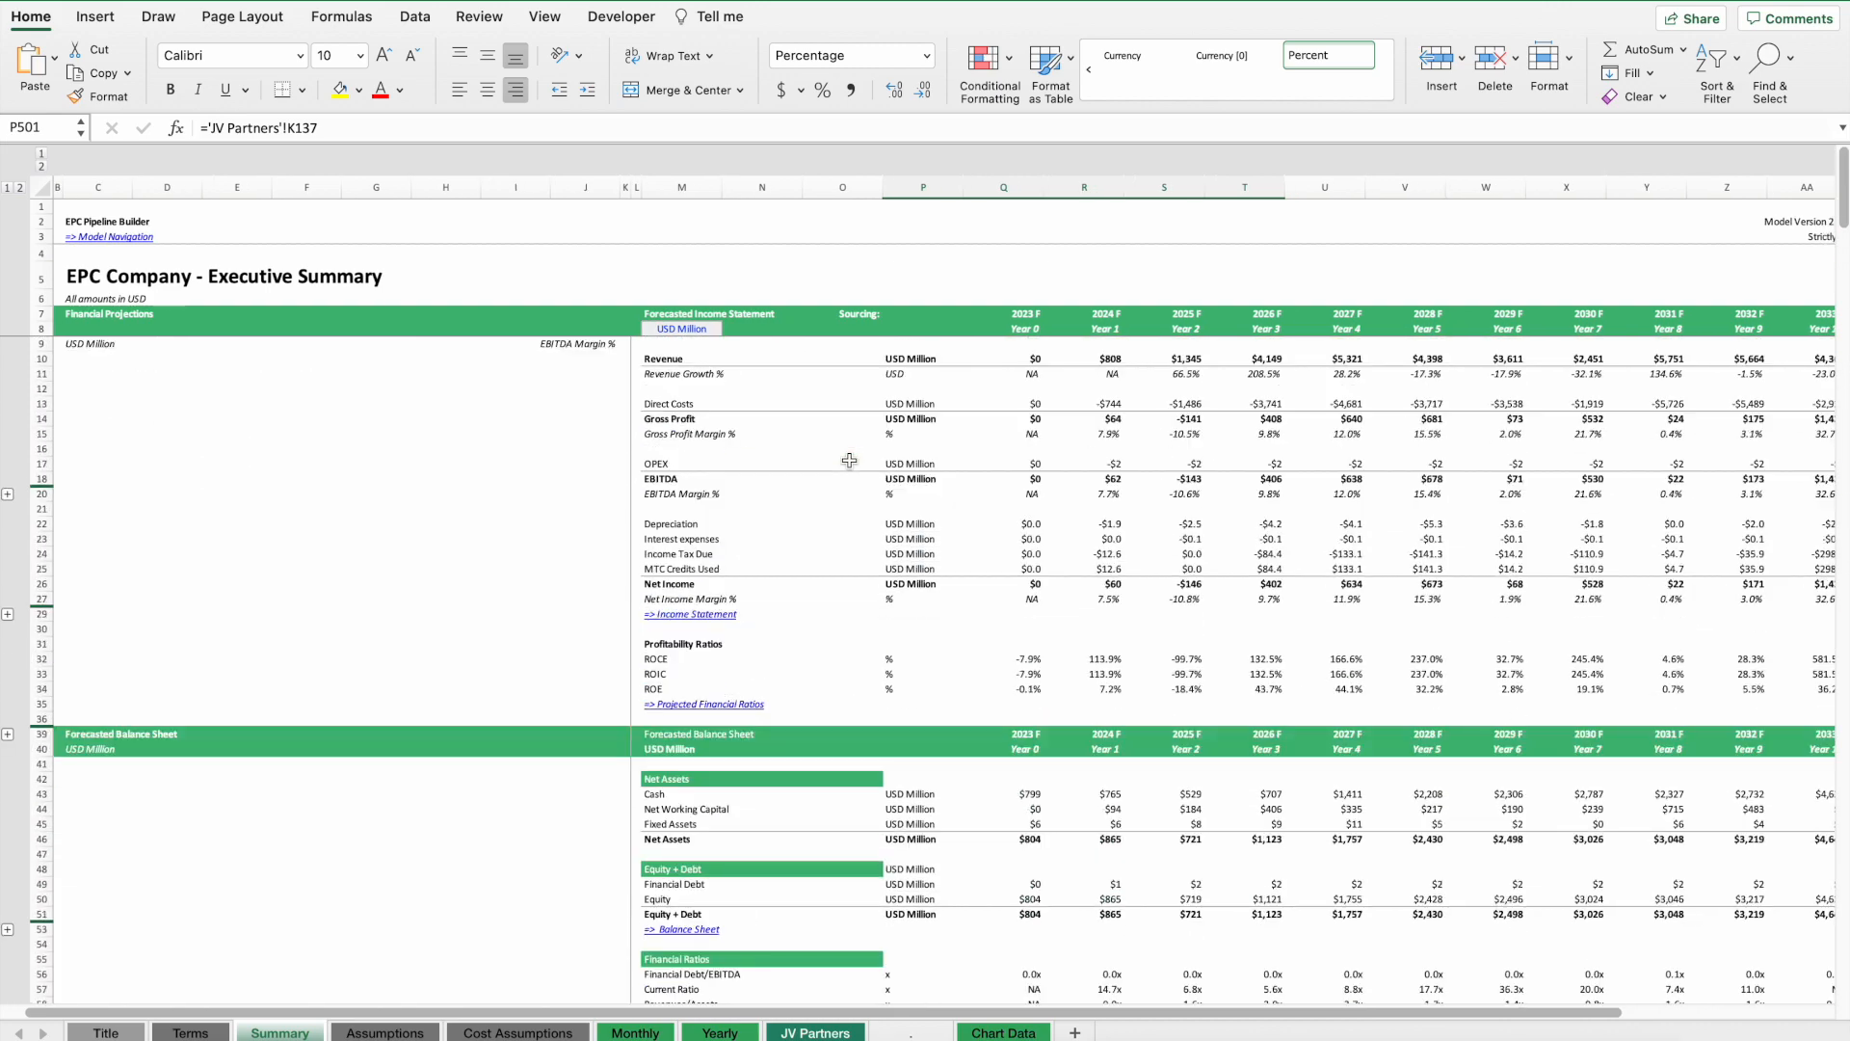
pyautogui.scroll(-1, 850, 461)
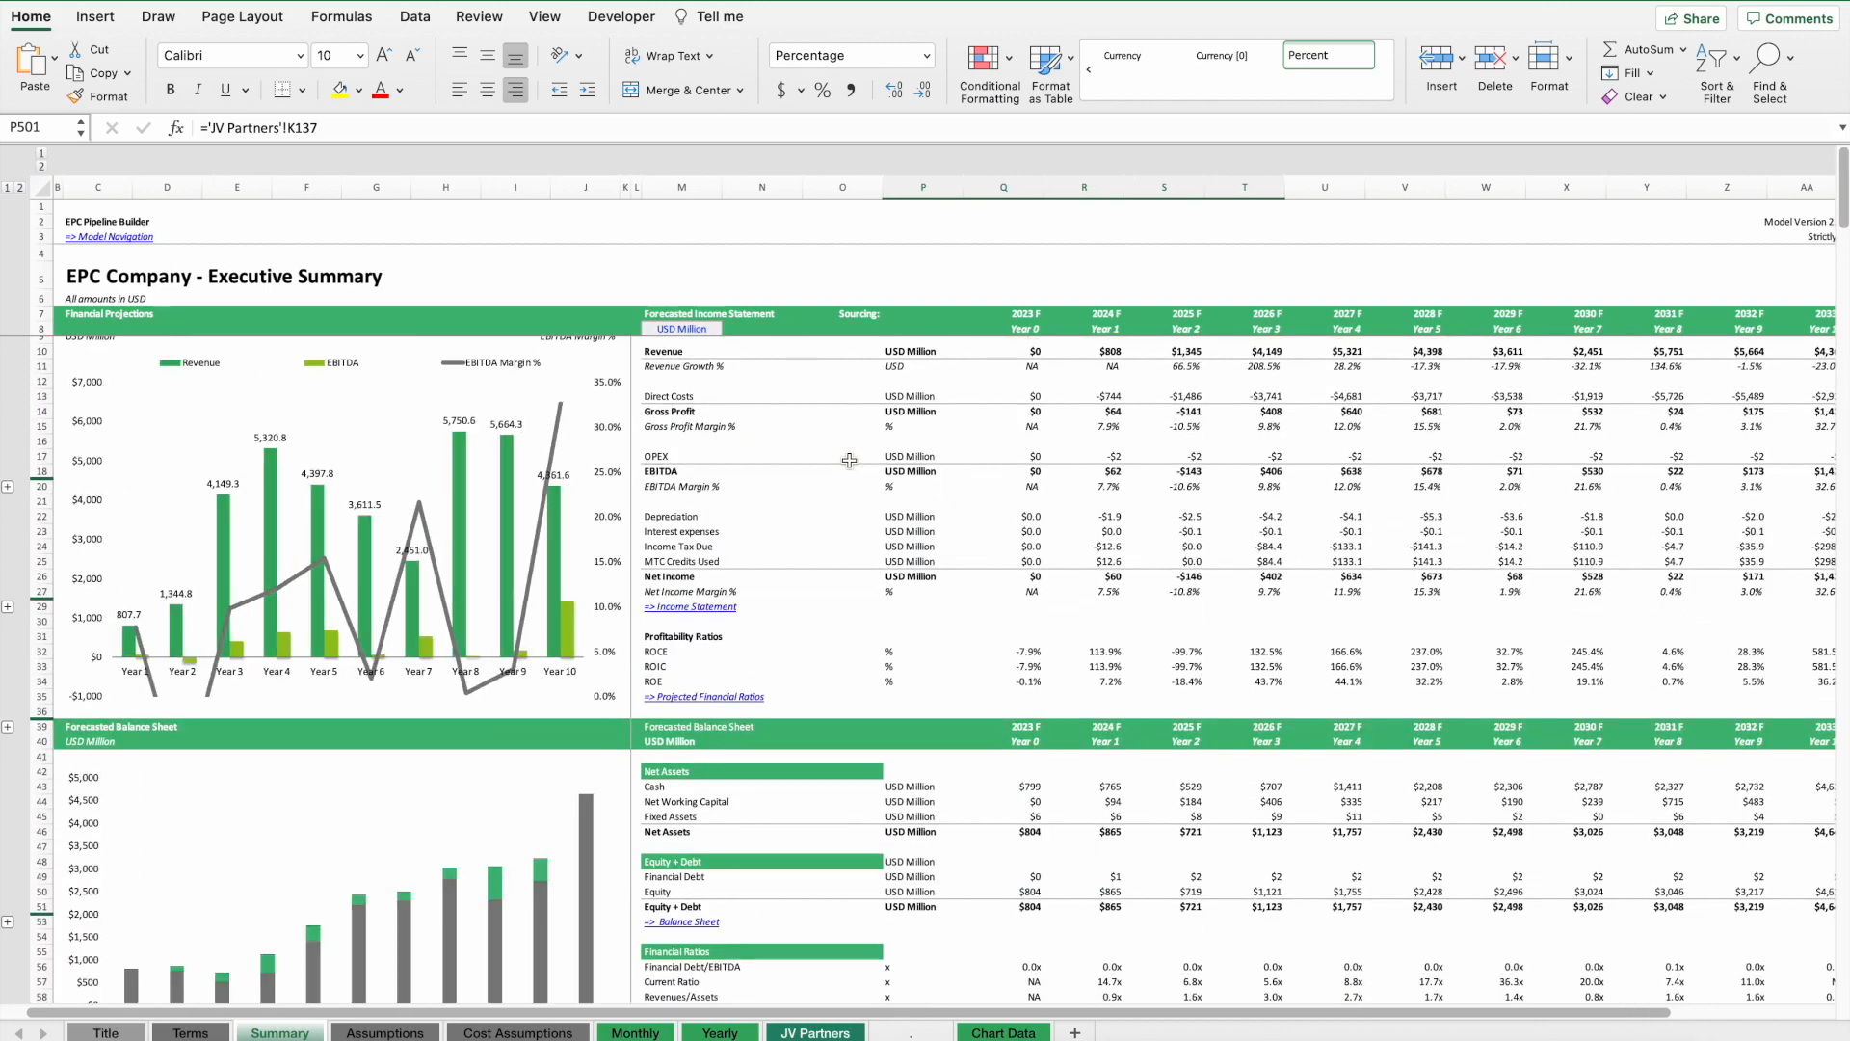